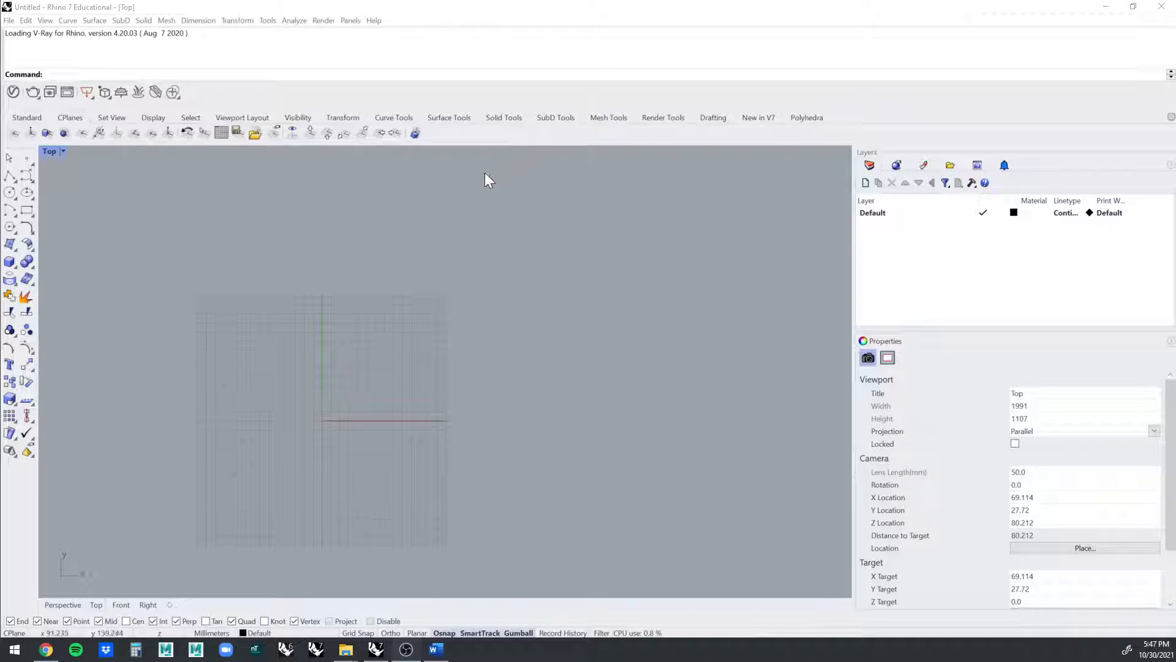
- Run the Karamba3DGetLicense command and enlarge the command history area to show more of its output
{"action": "left_click", "coordinate": [108, 77]}
{"action": "type", "text": "Karamba3DGetLicense"}
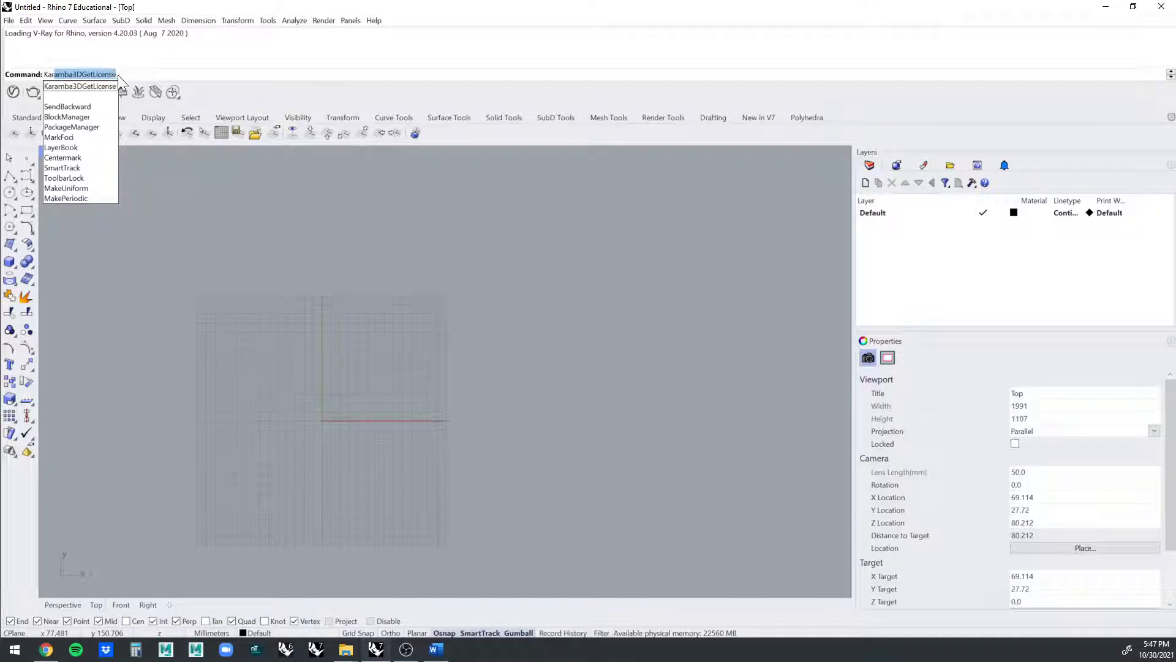
{"action": "left_click", "coordinate": [79, 86]}
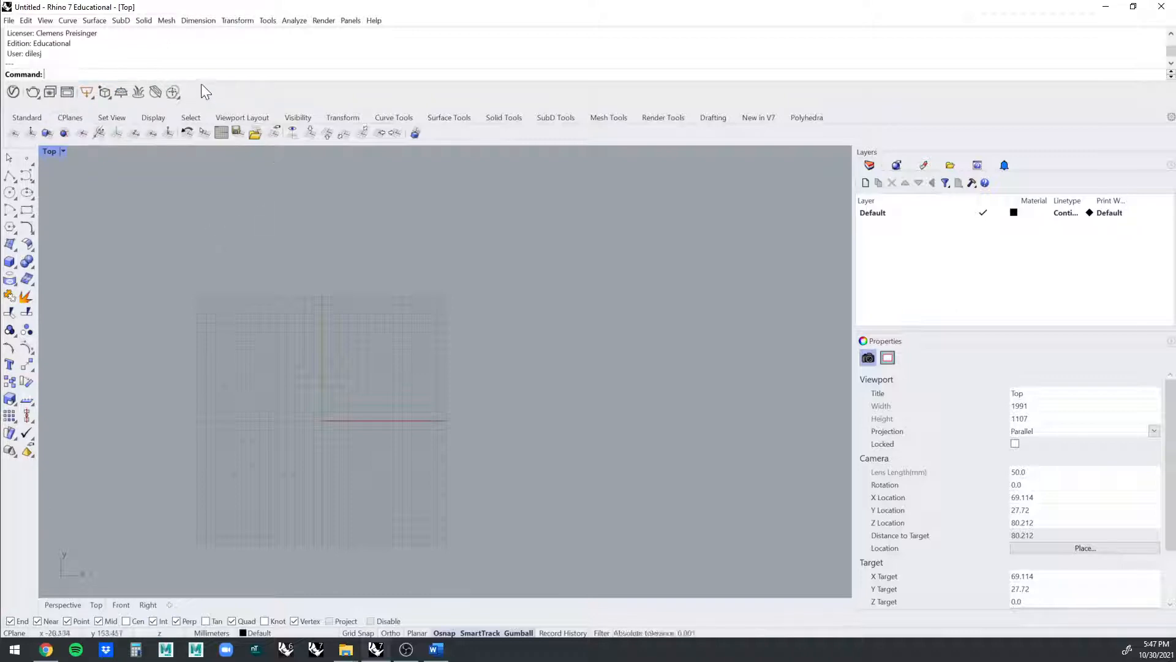
{"action": "left_click_drag", "start_coordinate": [202, 79], "coordinate": [202, 102]}
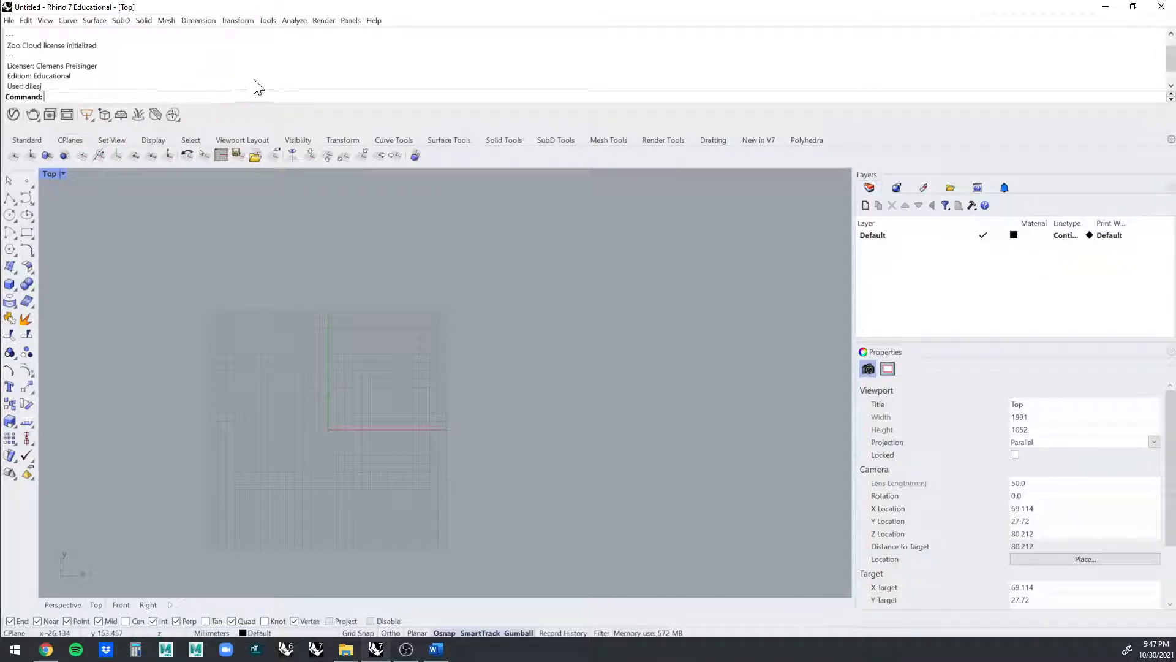
{"action": "left_click_drag", "start_coordinate": [260, 103], "coordinate": [260, 92]}
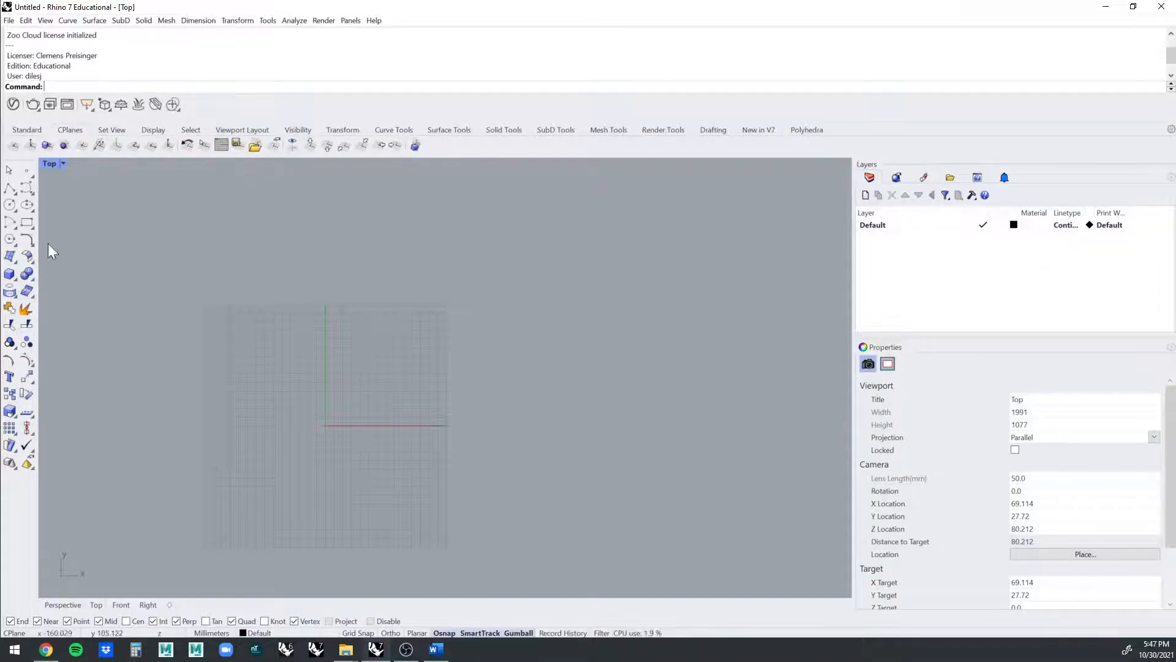
- Switch to the Word document and read the license command name, the possible login error and the answer to select
{"action": "left_click", "coordinate": [436, 650]}
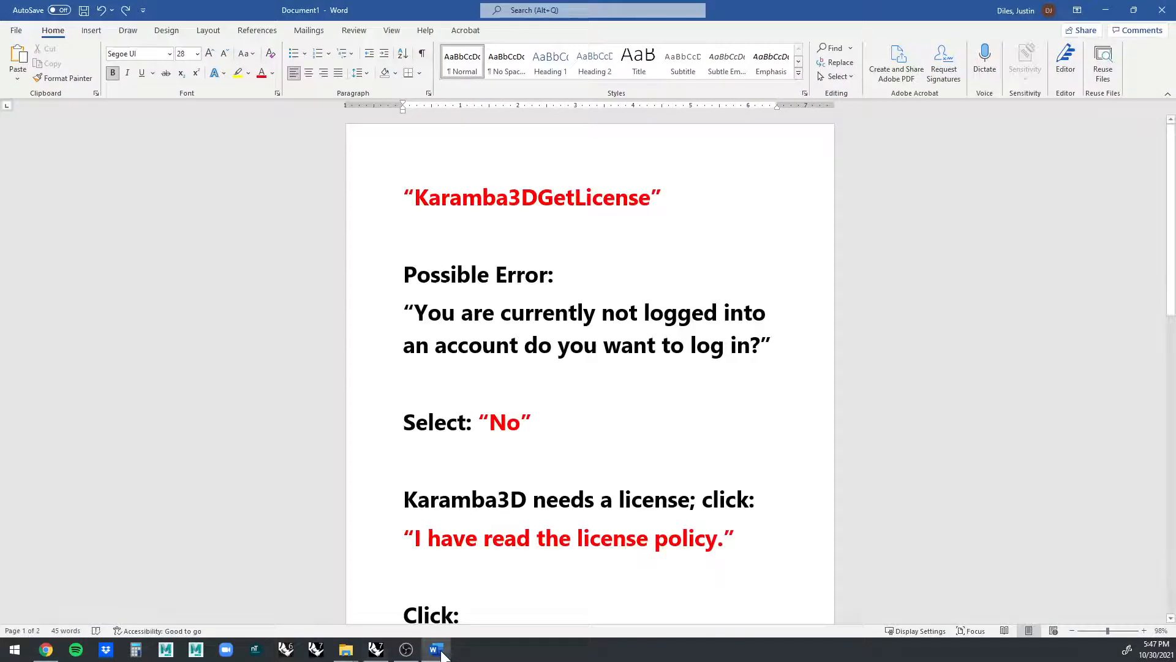
{"action": "left_click_drag", "start_coordinate": [414, 198], "coordinate": [651, 198]}
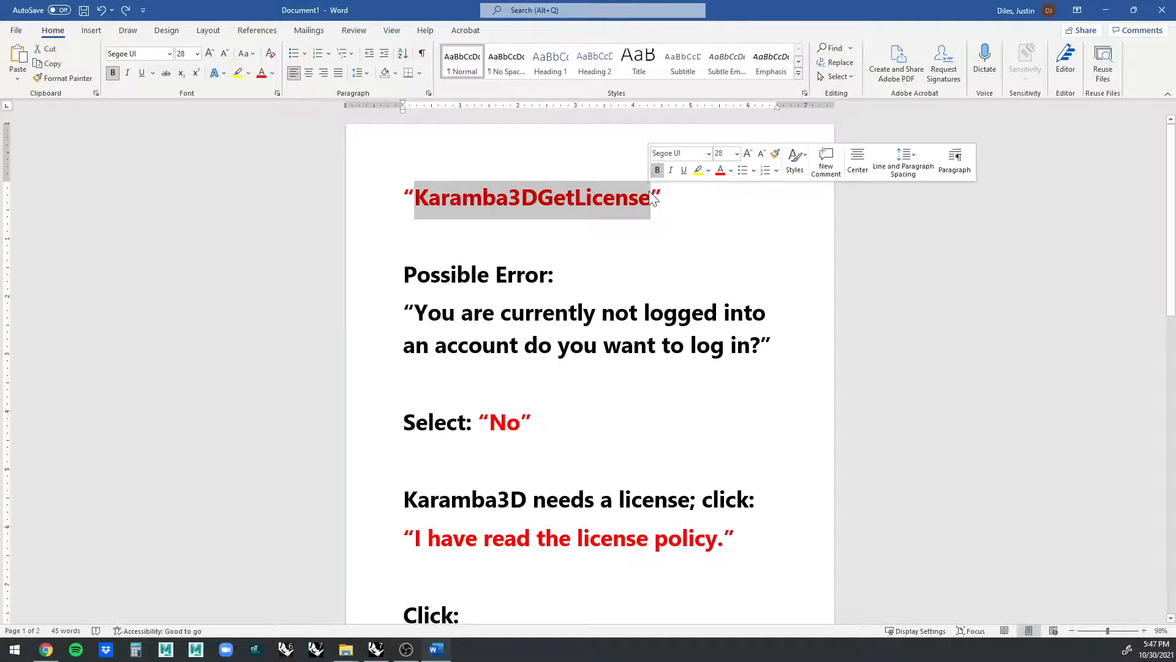
{"action": "left_click", "coordinate": [471, 196]}
{"action": "scroll", "coordinate": [470, 191], "scroll_direction": "down", "scroll_amount": 3}
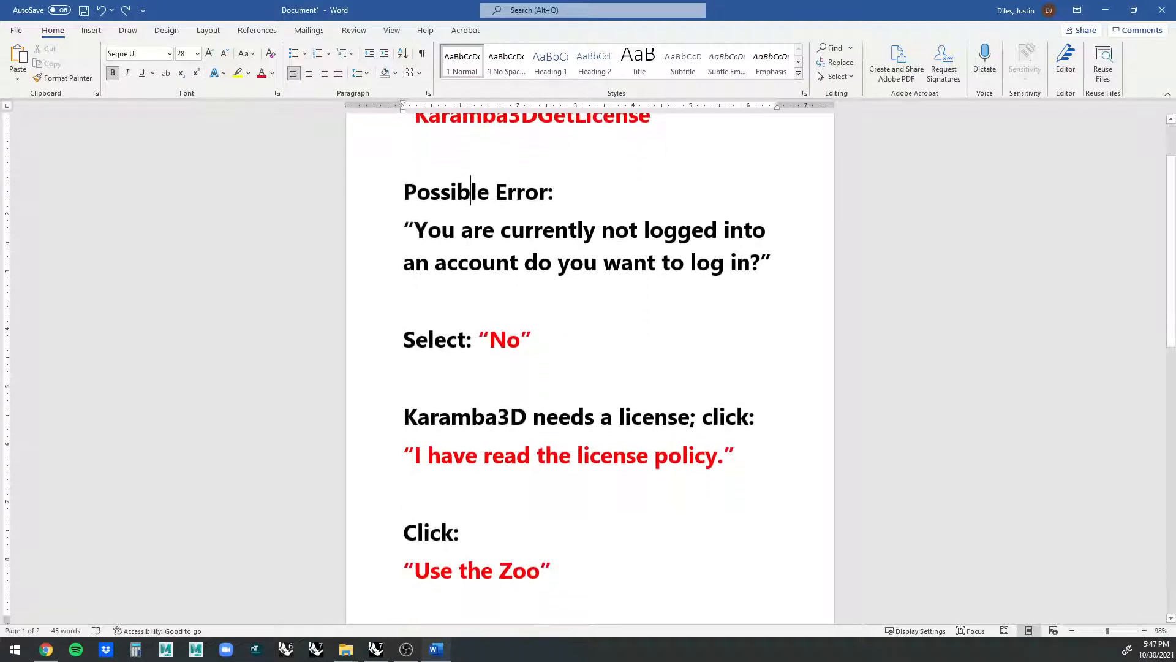
{"action": "scroll", "coordinate": [588, 361], "scroll_direction": "down", "scroll_amount": 1}
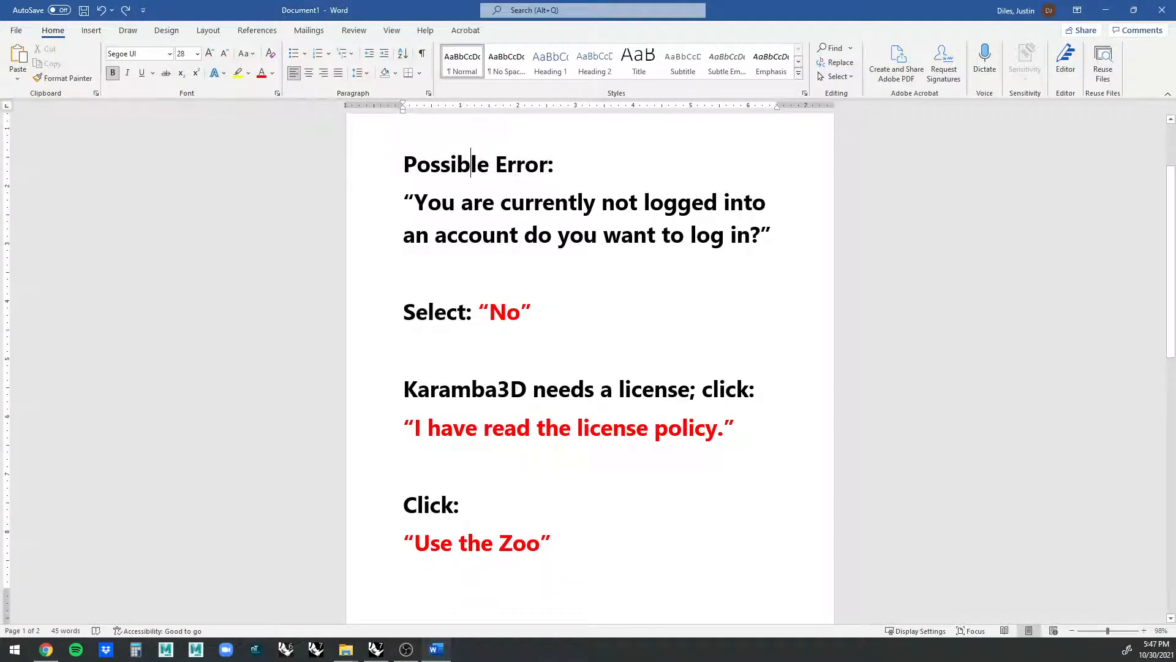
{"action": "left_click", "coordinate": [414, 202]}
{"action": "left_click_drag", "start_coordinate": [415, 203], "coordinate": [761, 235]}
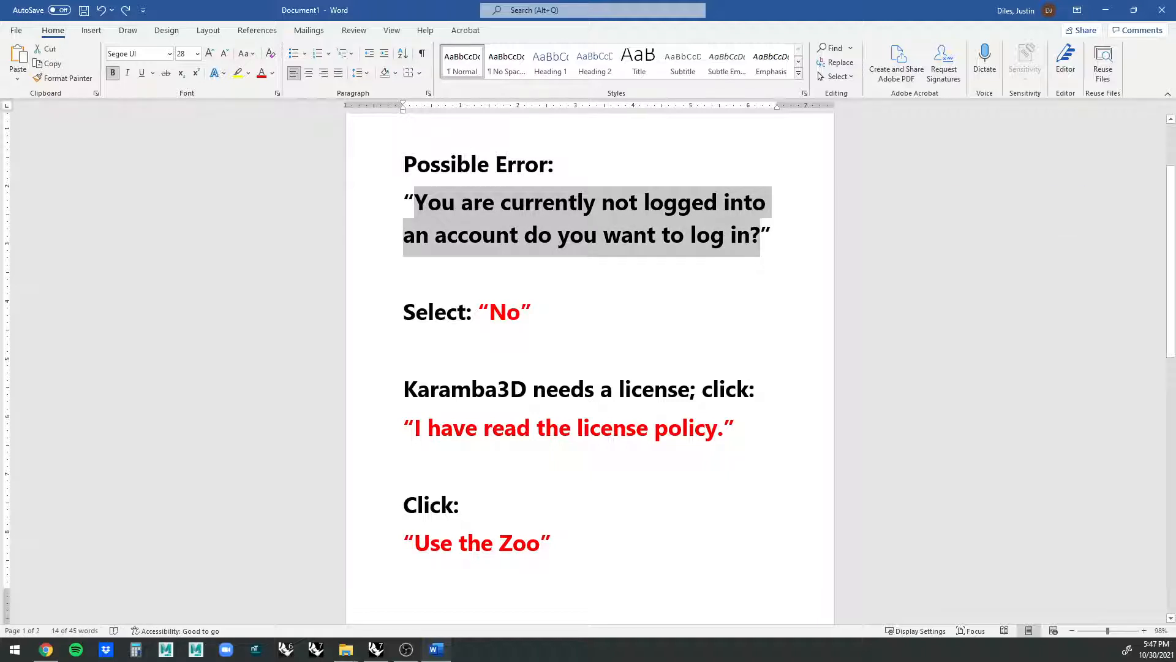
{"action": "left_click", "coordinate": [488, 237]}
{"action": "scroll", "coordinate": [488, 245], "scroll_direction": "down", "scroll_amount": 1}
{"action": "left_click_drag", "start_coordinate": [490, 258], "coordinate": [518, 264]}
{"action": "scroll", "coordinate": [517, 268], "scroll_direction": "down", "scroll_amount": 1}
{"action": "left_click", "coordinate": [517, 240]}
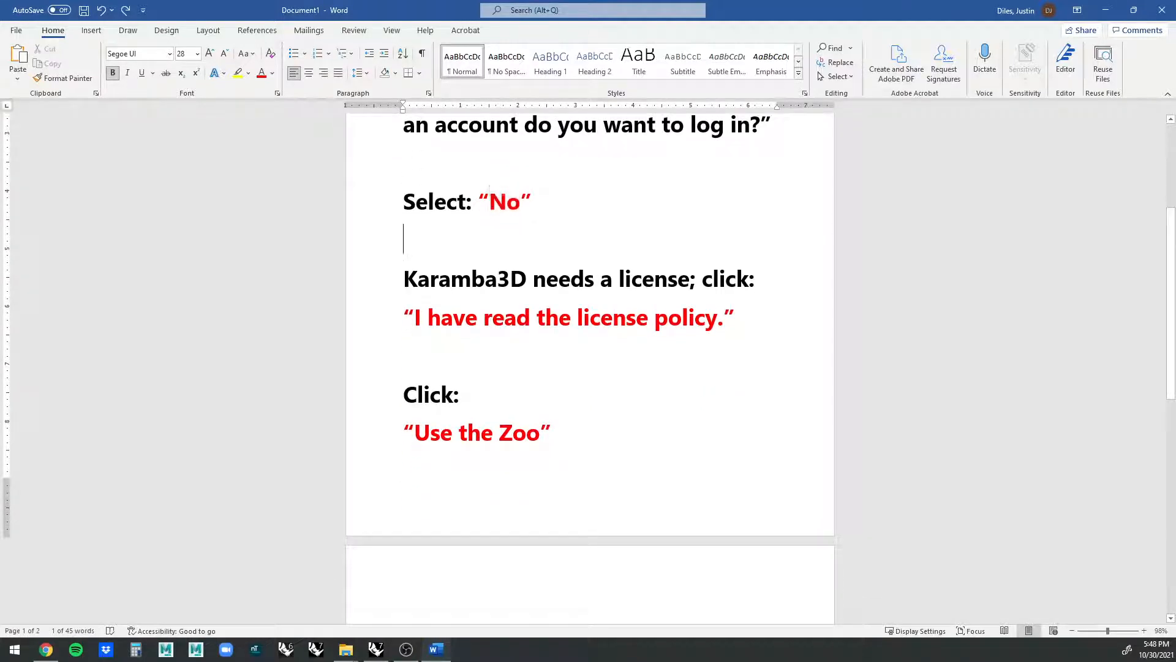
- Read the instructions for the Karamba3D license prompt, covering the license policy confirmation and the Zoo option
{"action": "scroll", "coordinate": [490, 245], "scroll_direction": "down", "scroll_amount": 1}
{"action": "left_click_drag", "start_coordinate": [403, 225], "coordinate": [754, 226]}
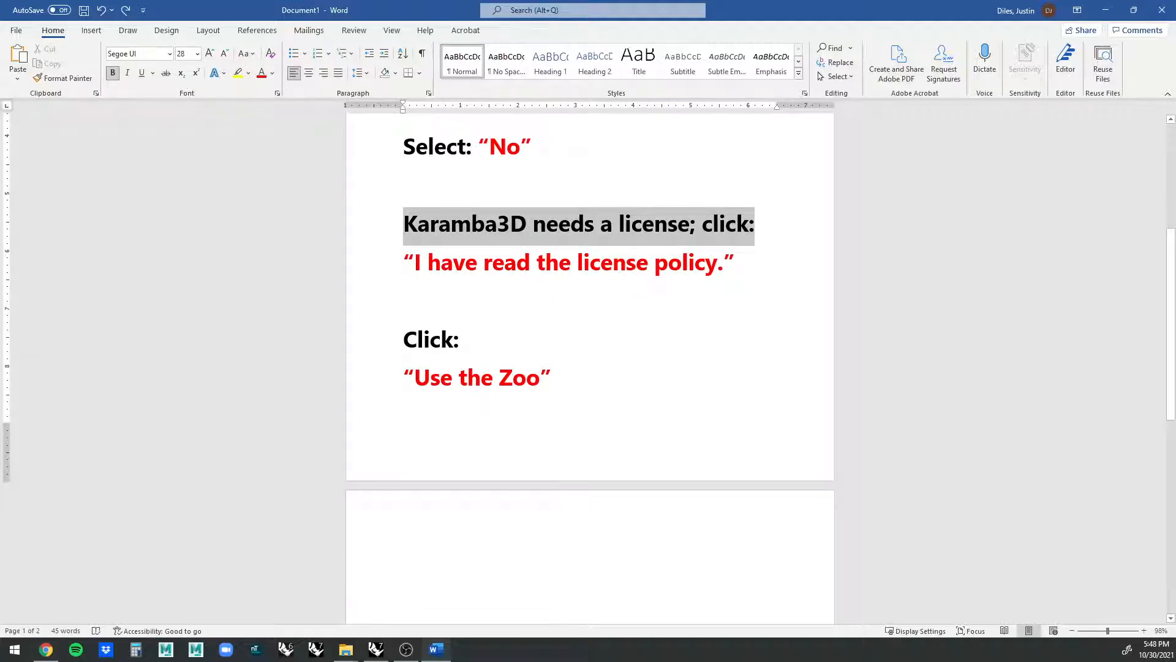
{"action": "left_click", "coordinate": [755, 223]}
{"action": "left_click_drag", "start_coordinate": [415, 263], "coordinate": [746, 262]}
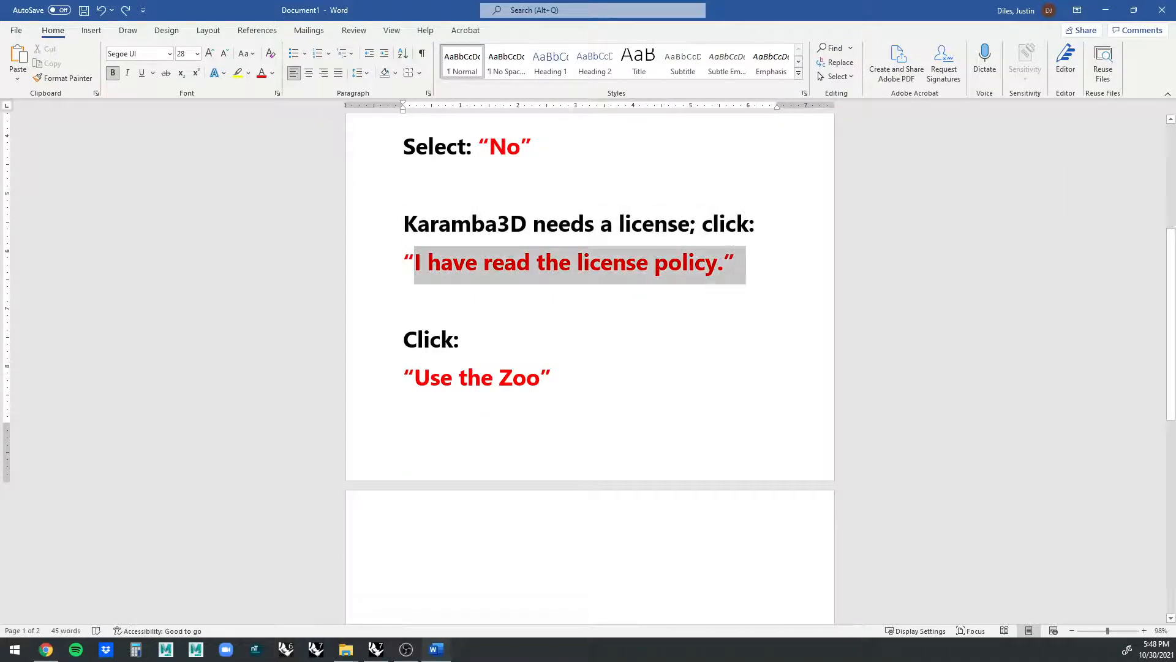
{"action": "scroll", "coordinate": [746, 262], "scroll_direction": "down", "scroll_amount": 2}
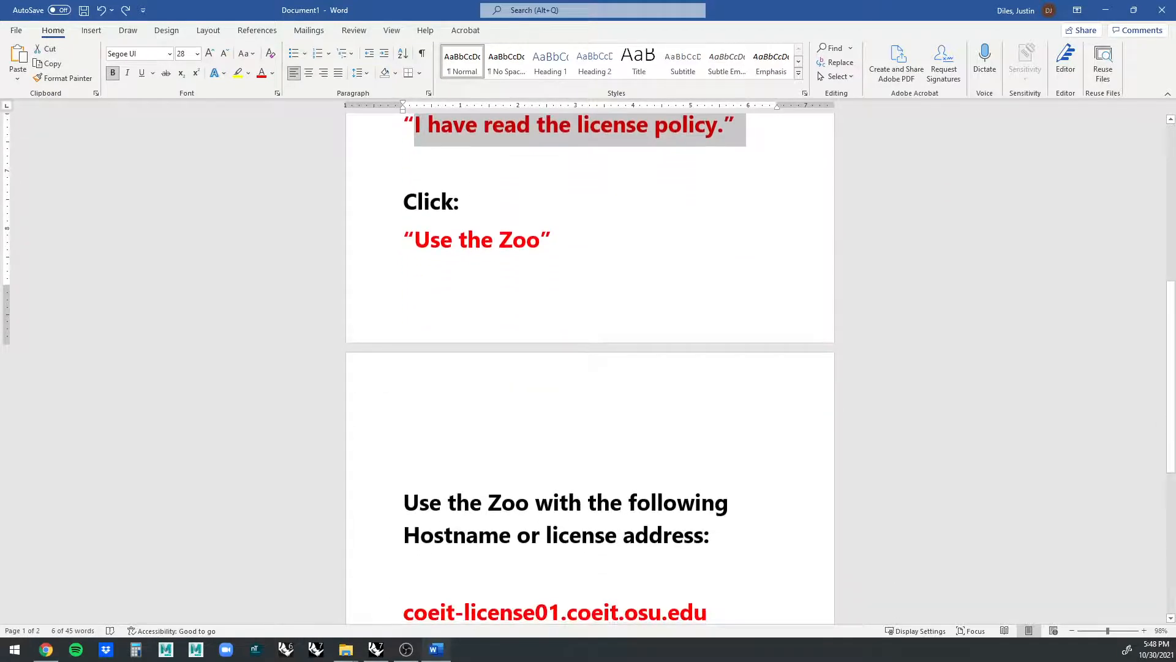
{"action": "left_click_drag", "start_coordinate": [415, 239], "coordinate": [540, 240]}
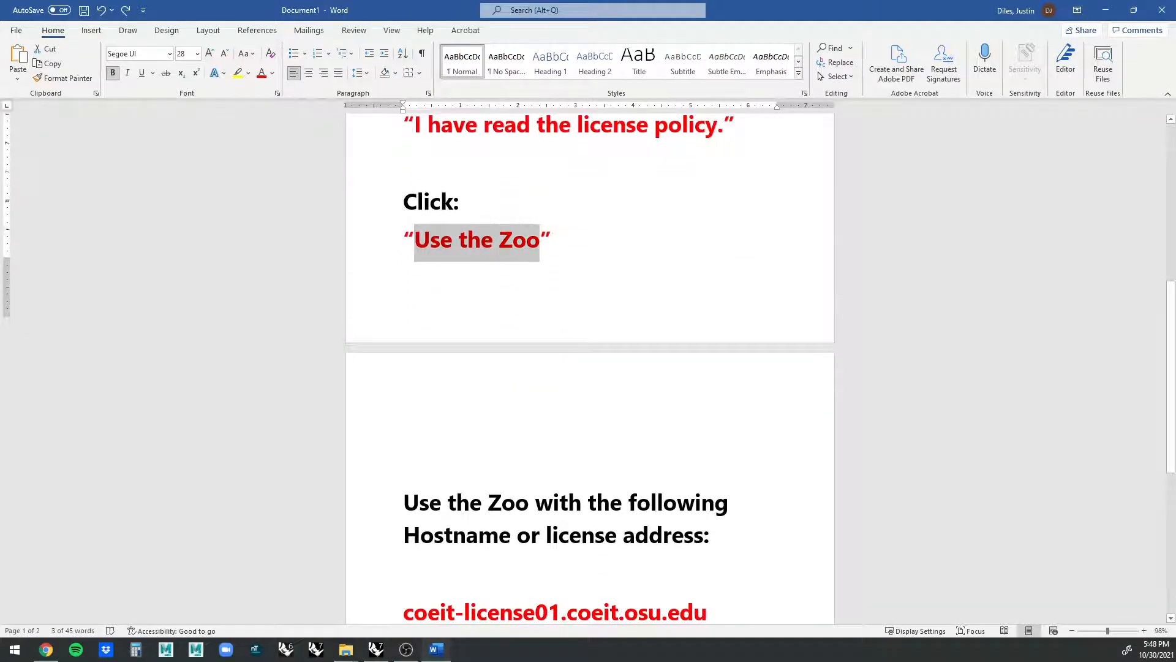
- Read the second page's instruction on the Zoo hostname and highlight the license server address
{"action": "scroll", "coordinate": [590, 367], "scroll_direction": "down", "scroll_amount": 5}
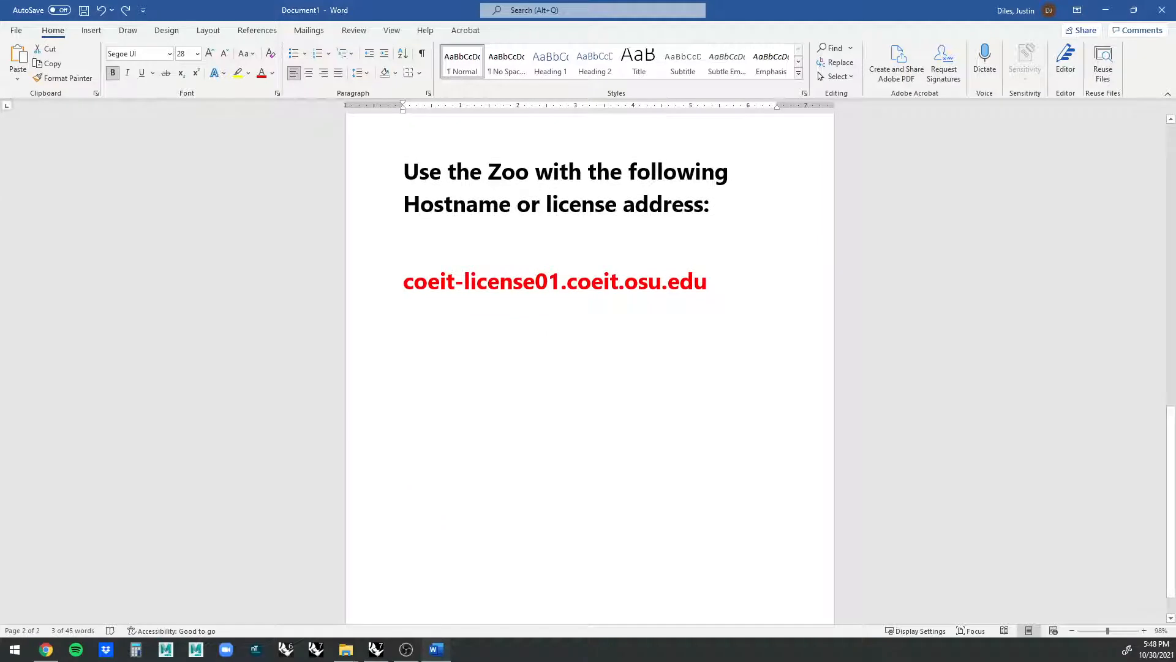
{"action": "left_click_drag", "start_coordinate": [403, 172], "coordinate": [720, 205]}
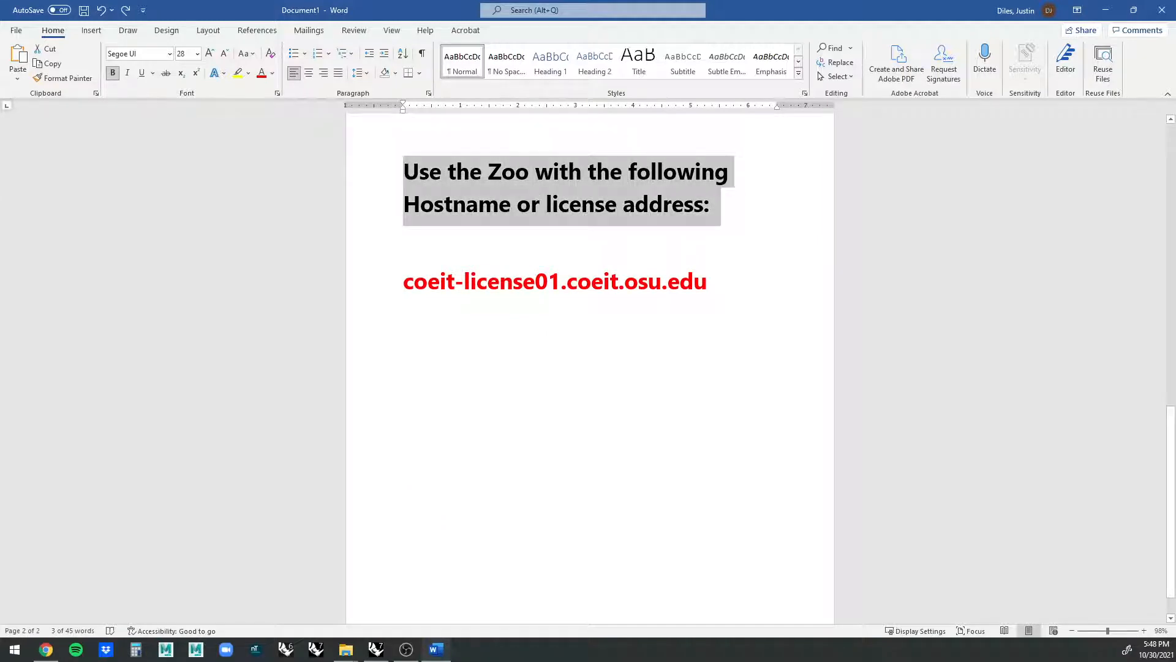
{"action": "left_click", "coordinate": [384, 296]}
{"action": "left_click", "coordinate": [666, 310]}
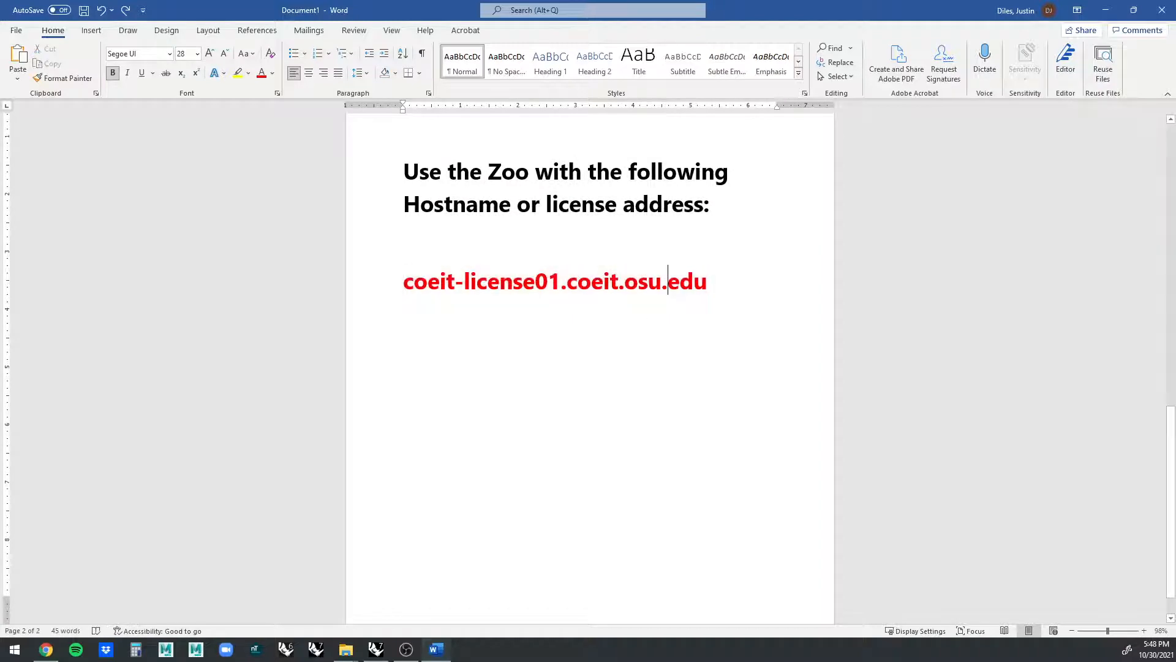
{"action": "left_click", "coordinate": [372, 294]}
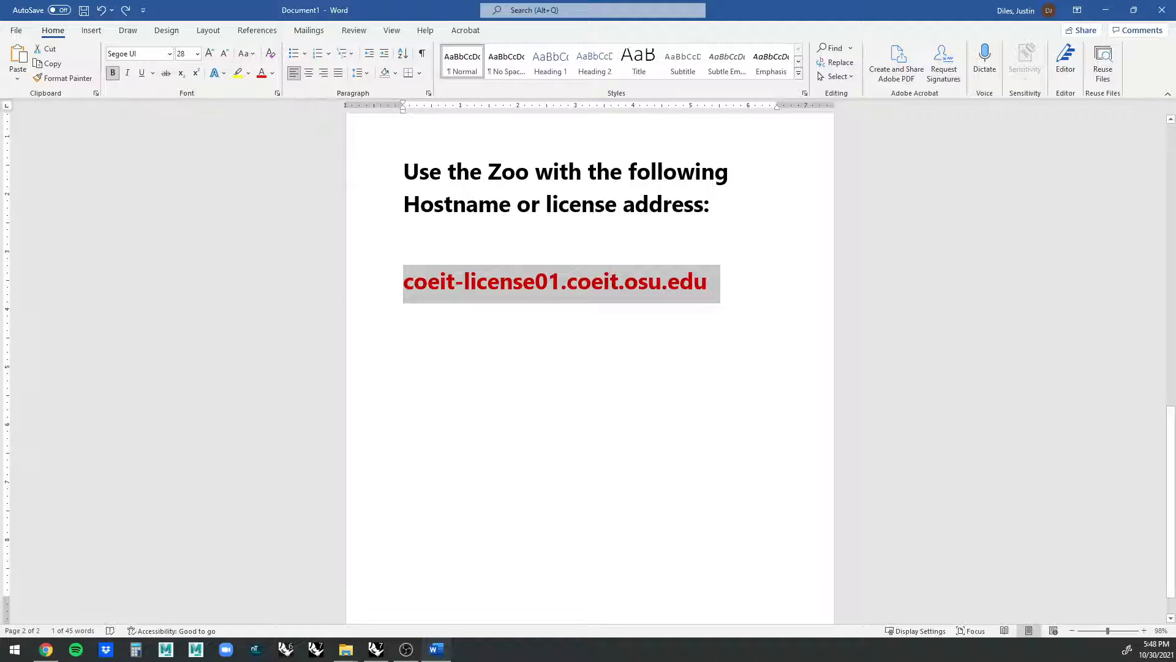
{"action": "left_click_drag", "start_coordinate": [729, 283], "coordinate": [403, 283]}
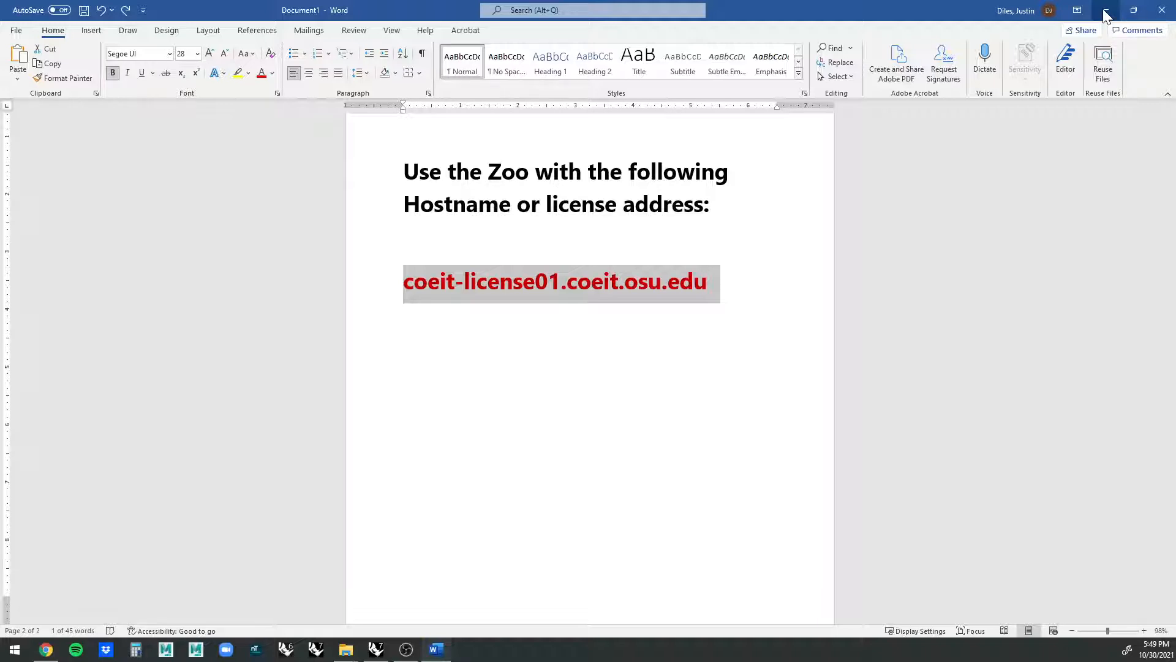
- Return to Rhino and check the Karamba3DGetLicense output in the command history
{"action": "left_click", "coordinate": [1106, 12]}
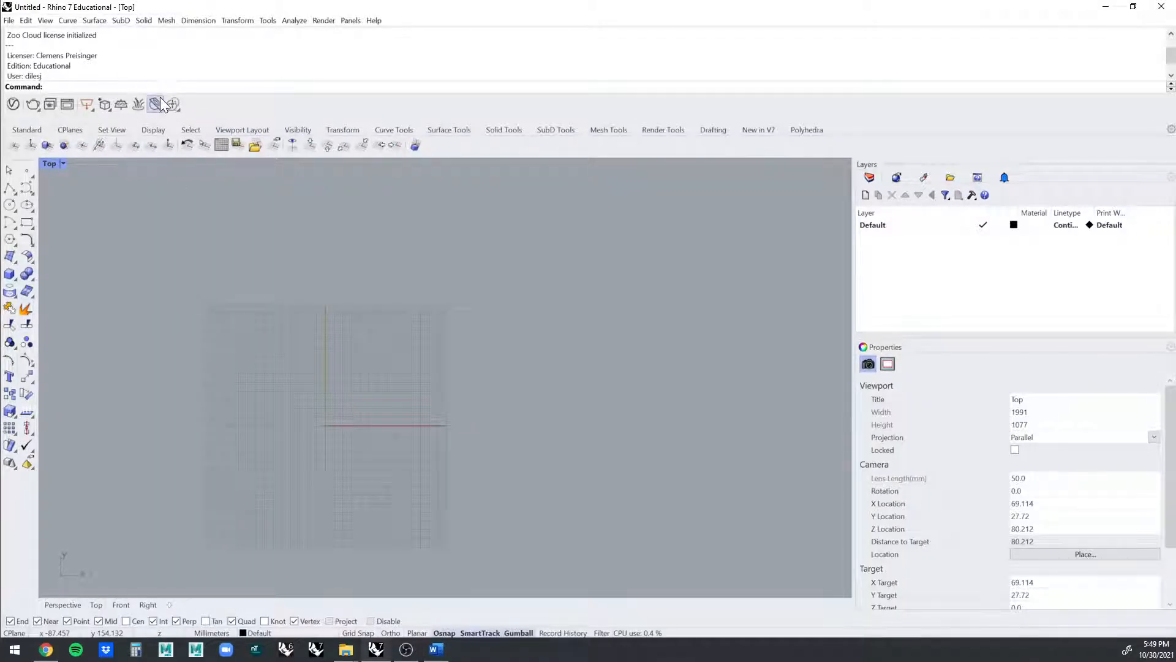
{"action": "scroll", "coordinate": [150, 78], "scroll_direction": "up", "scroll_amount": 1}
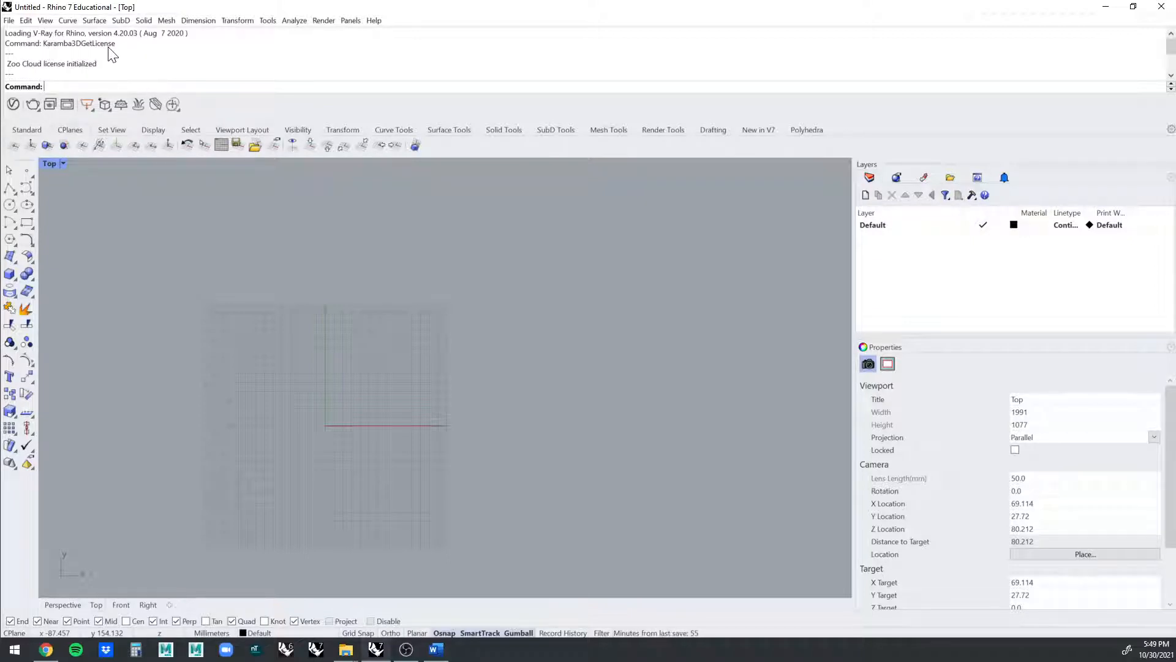
{"action": "scroll", "coordinate": [111, 53], "scroll_direction": "down", "scroll_amount": 1}
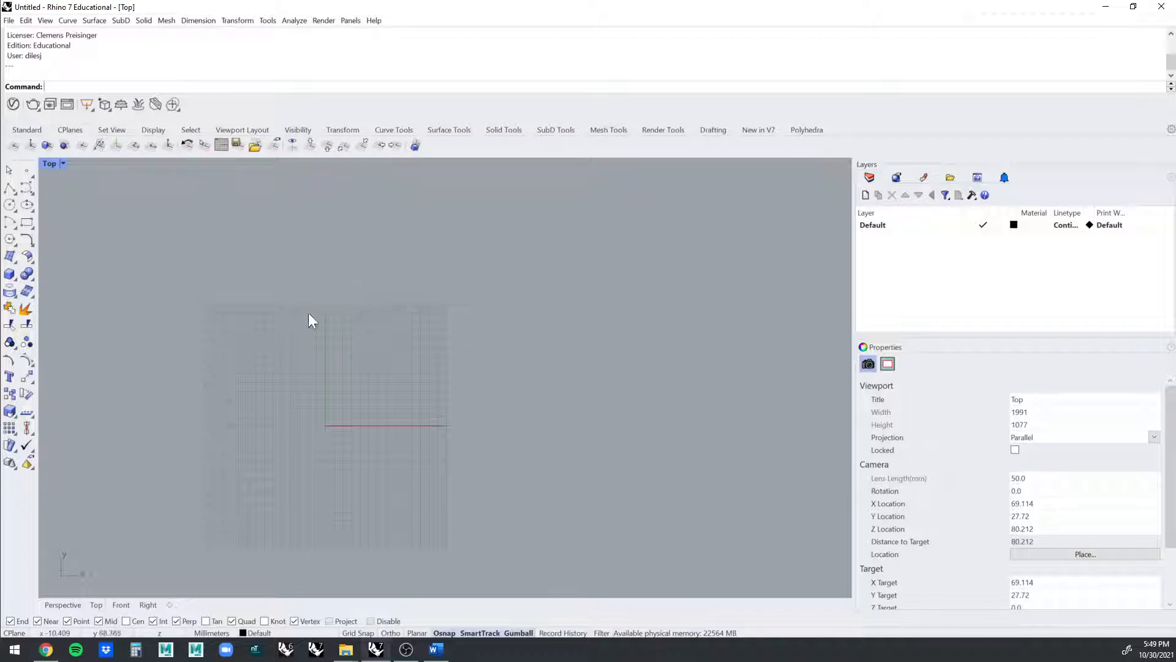
{"action": "scroll", "coordinate": [324, 334], "scroll_direction": "up", "scroll_amount": 3}
{"action": "right_click_drag", "start_coordinate": [324, 334], "coordinate": [354, 250]}
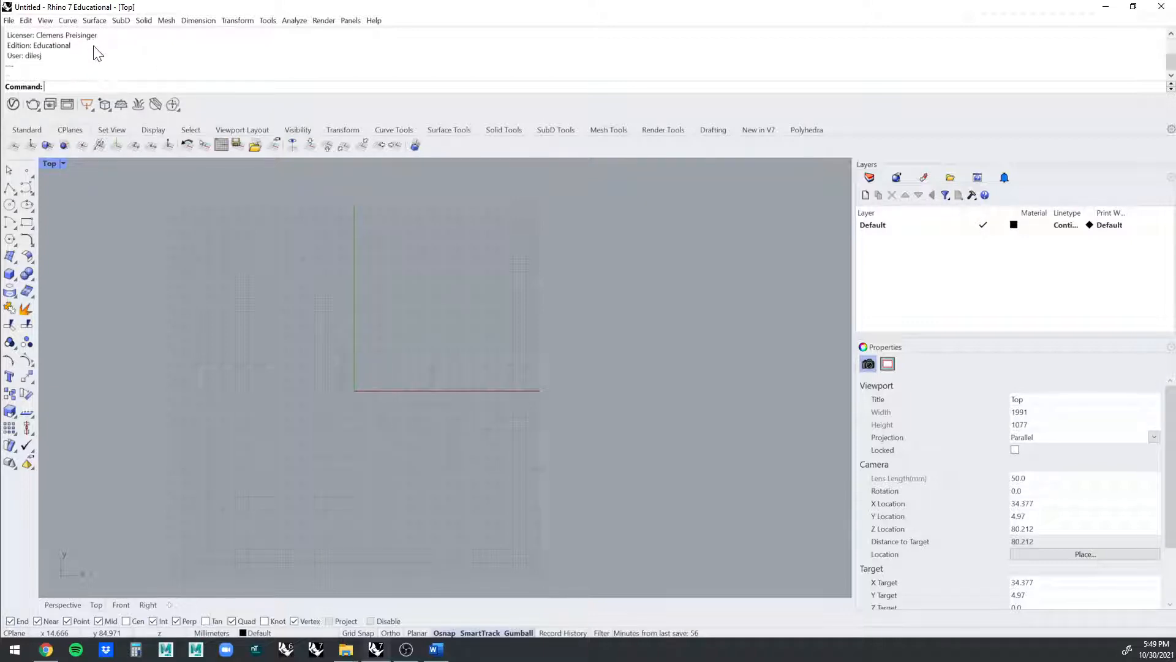
- Launch Grasshopper with the Grasshopper command
{"action": "type", "text": "Grasshopper"}
{"action": "key", "text": "Return"}
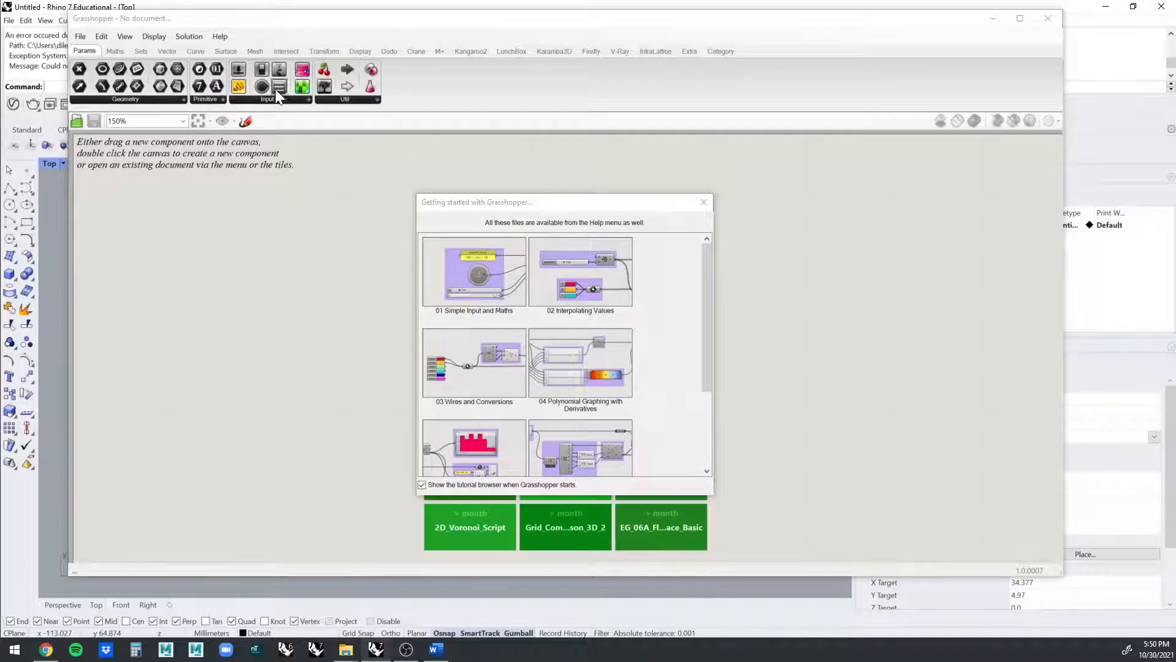
{"action": "left_click", "coordinate": [331, 156]}
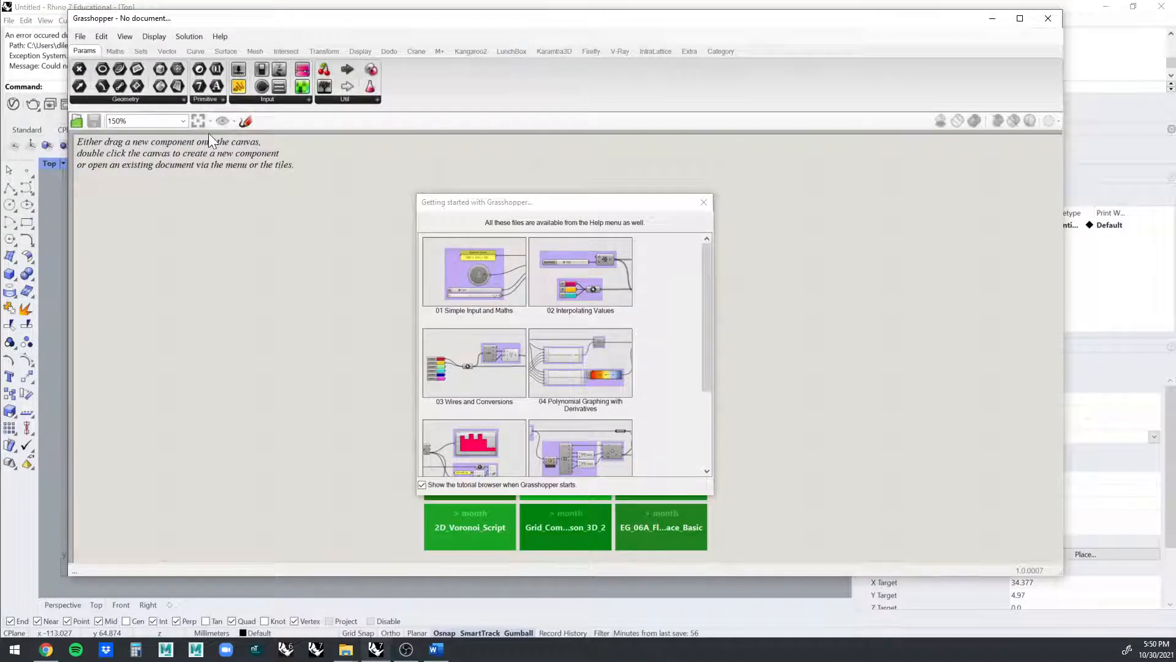
- Place the Karamba3D License component on the canvas and close the Getting started with Grasshopper window
{"action": "left_click", "coordinate": [555, 52]}
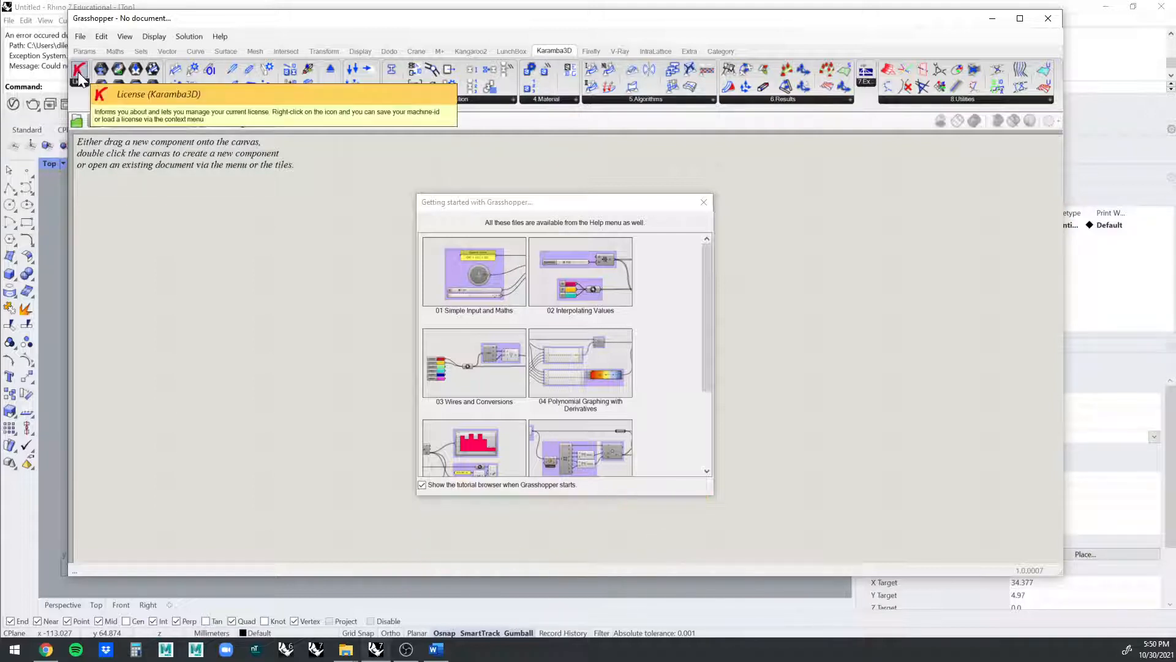
{"action": "left_click_drag", "start_coordinate": [80, 77], "coordinate": [127, 181]}
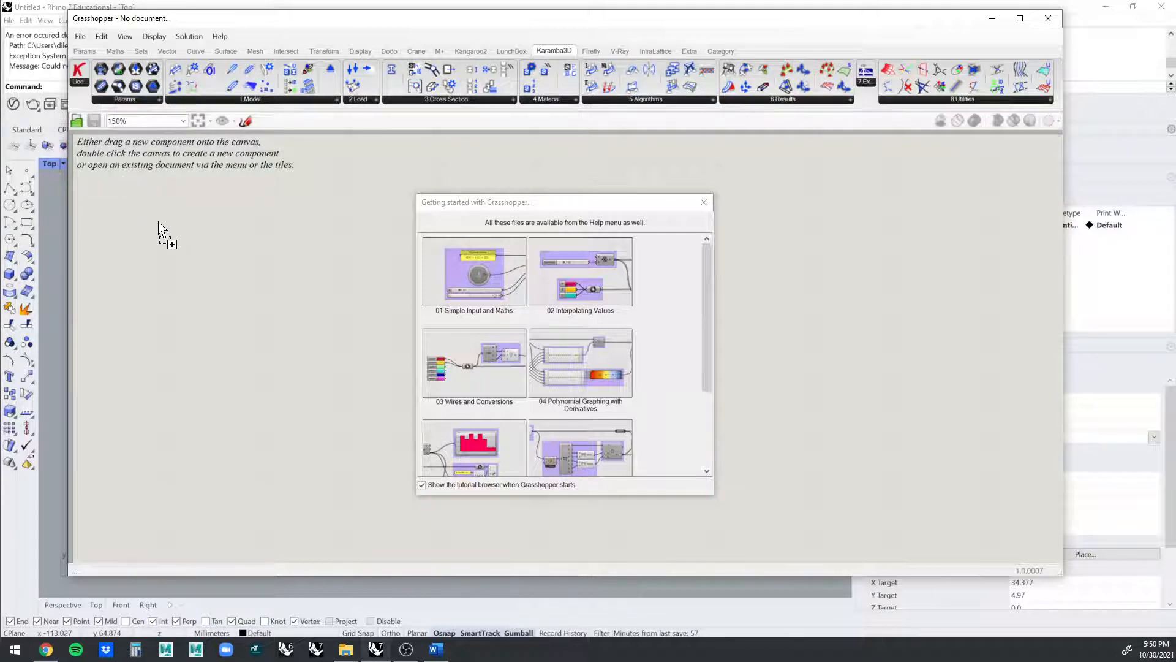
{"action": "left_click_drag", "start_coordinate": [158, 221], "coordinate": [161, 225]}
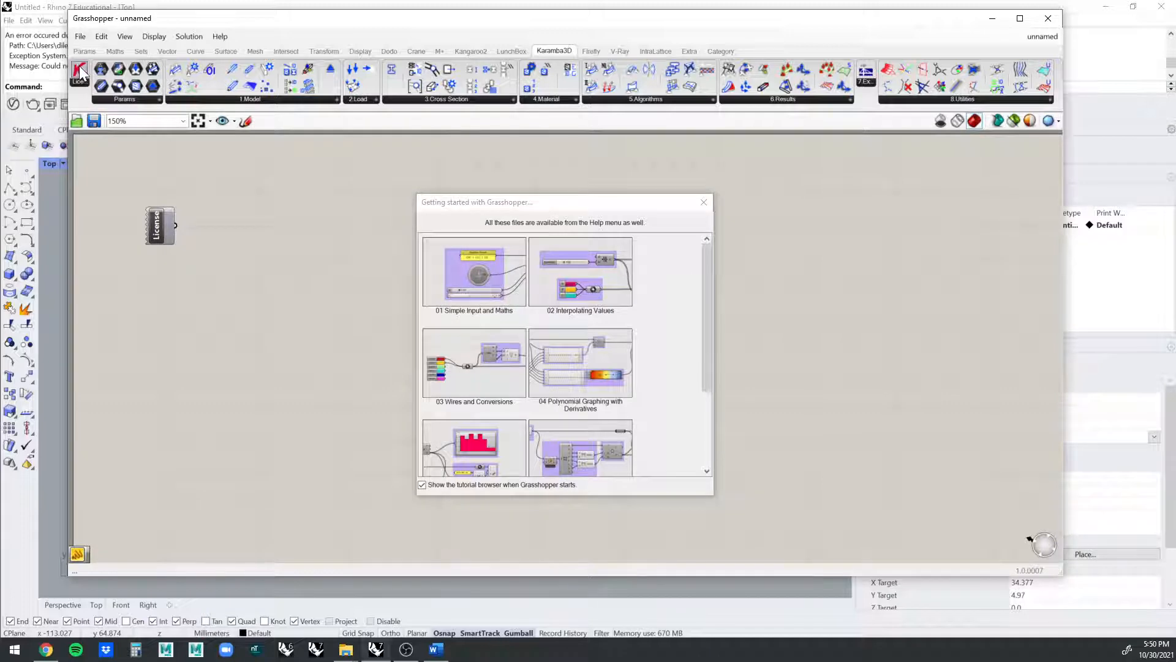
{"action": "left_click_drag", "start_coordinate": [80, 70], "coordinate": [216, 227]}
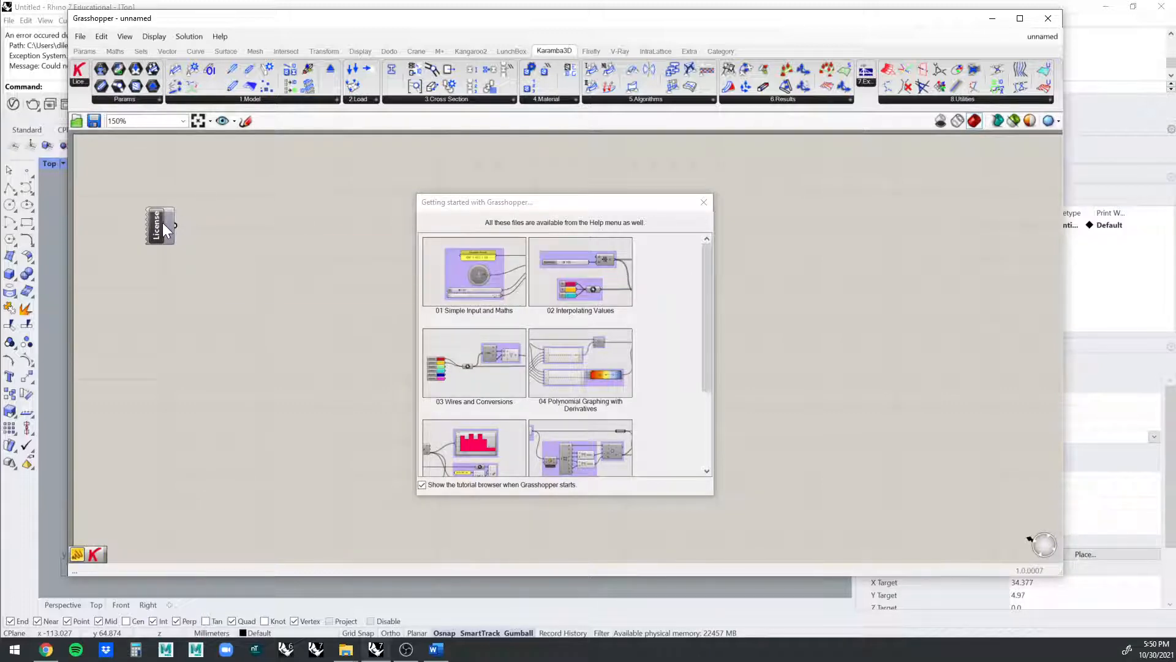
{"action": "left_click", "coordinate": [703, 202]}
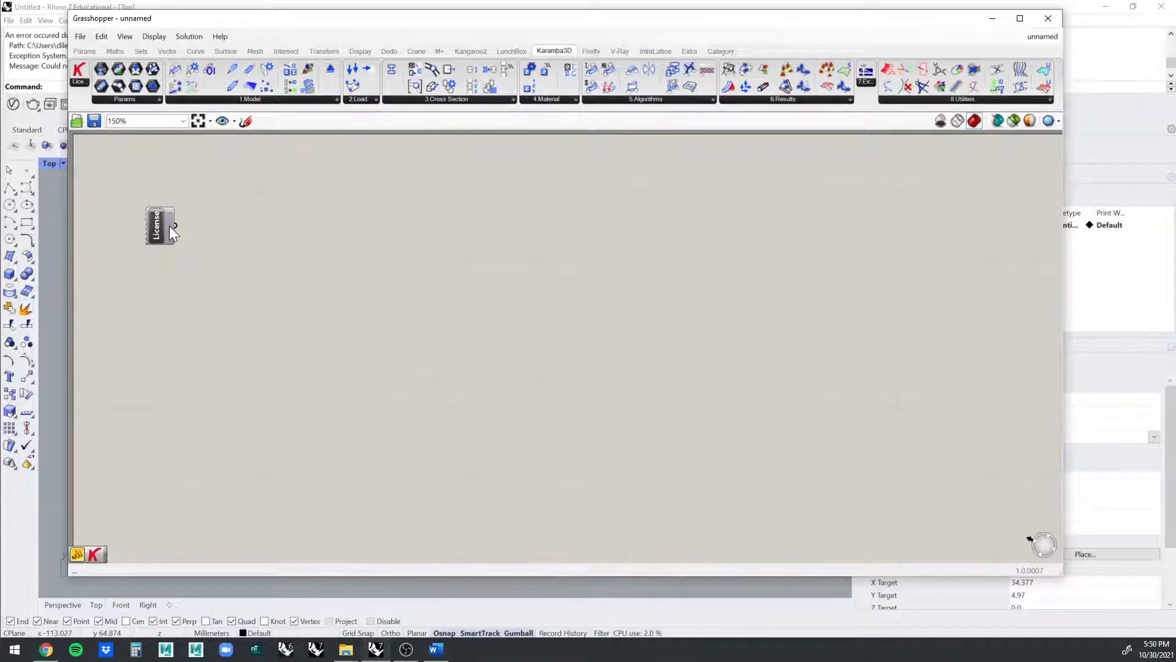
- Add a Panel to the canvas beside the License component
{"action": "double_click", "coordinate": [229, 232]}
{"action": "left_click", "coordinate": [238, 200]}
{"action": "double_click", "coordinate": [252, 223]}
{"action": "type", "text": "panel"}
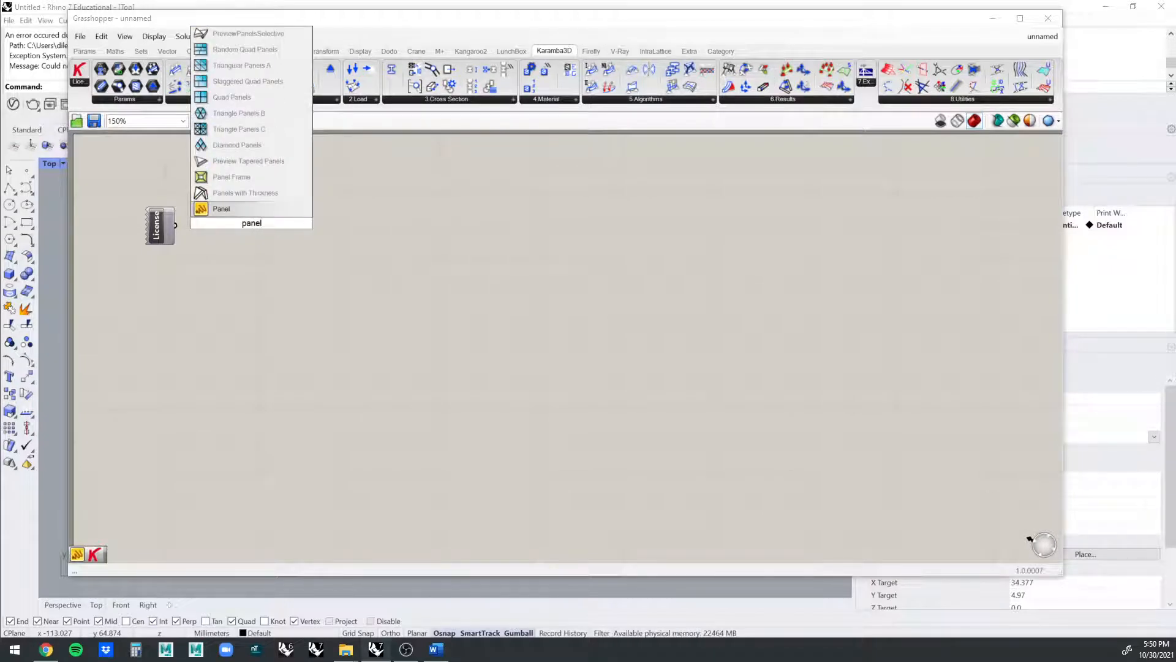
{"action": "left_click", "coordinate": [252, 208]}
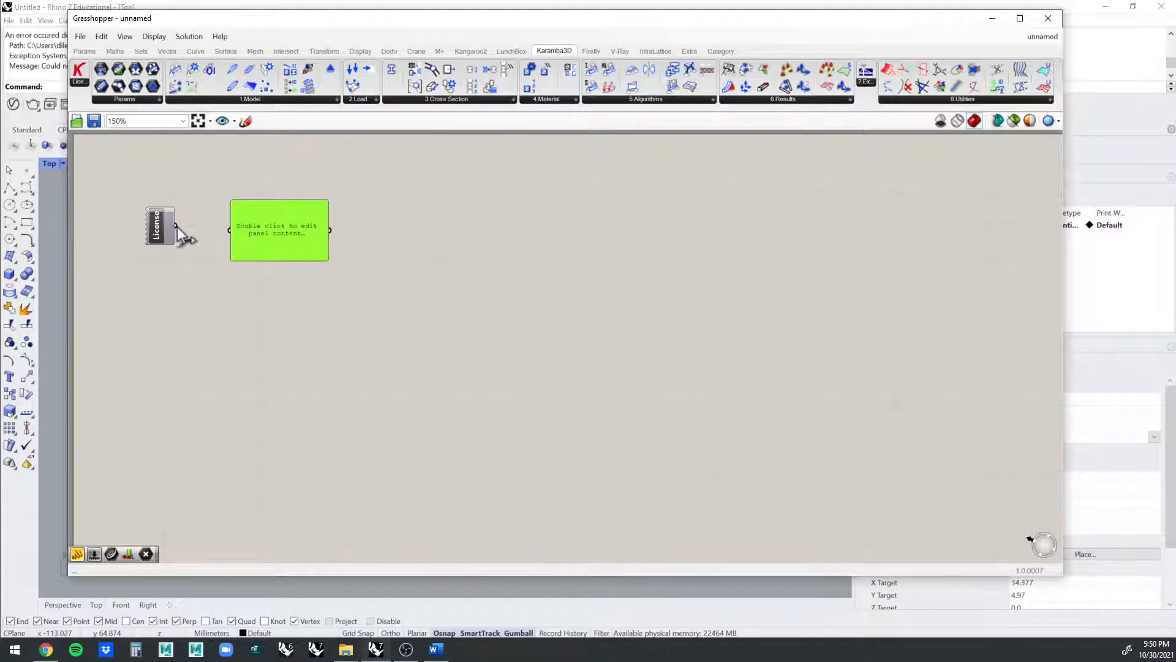
- Connect the License component's output to the panel and enlarge the panel to fit the full license text
{"action": "left_click_drag", "start_coordinate": [175, 225], "coordinate": [241, 230]}
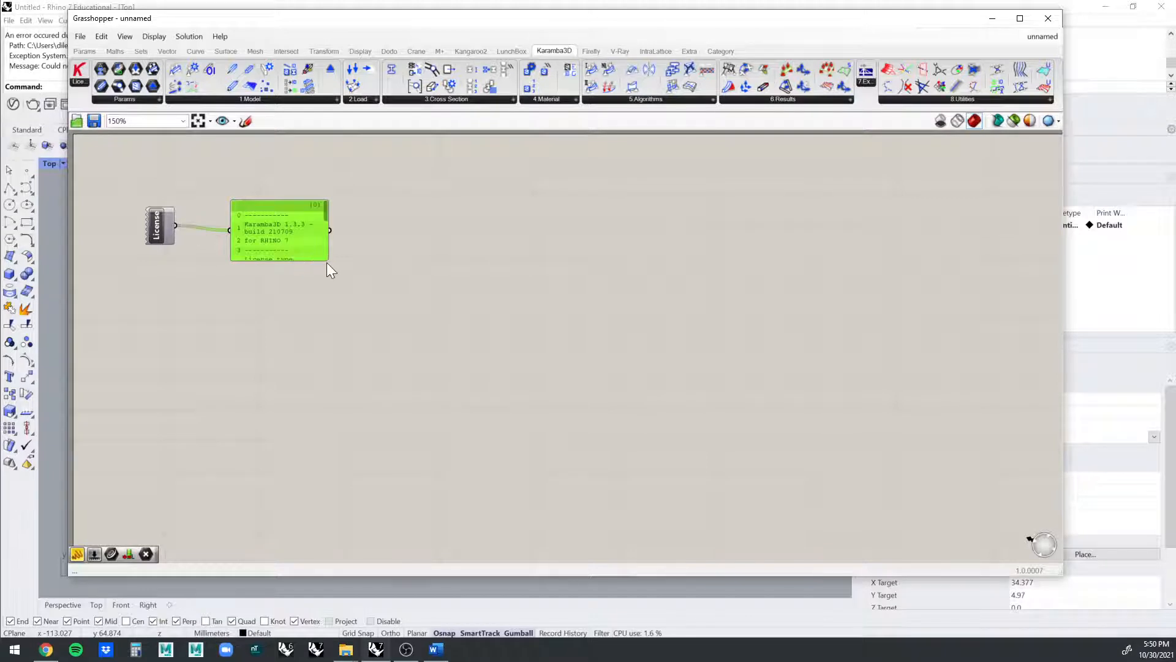
{"action": "left_click_drag", "start_coordinate": [327, 260], "coordinate": [406, 367]}
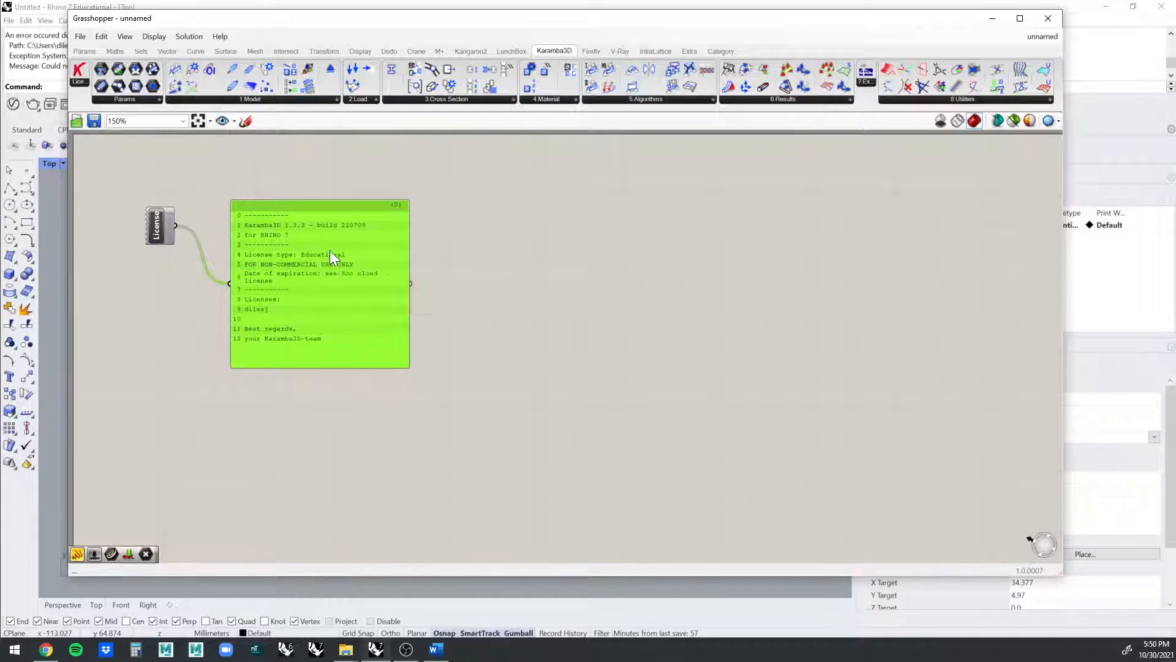
{"action": "left_click", "coordinate": [247, 172]}
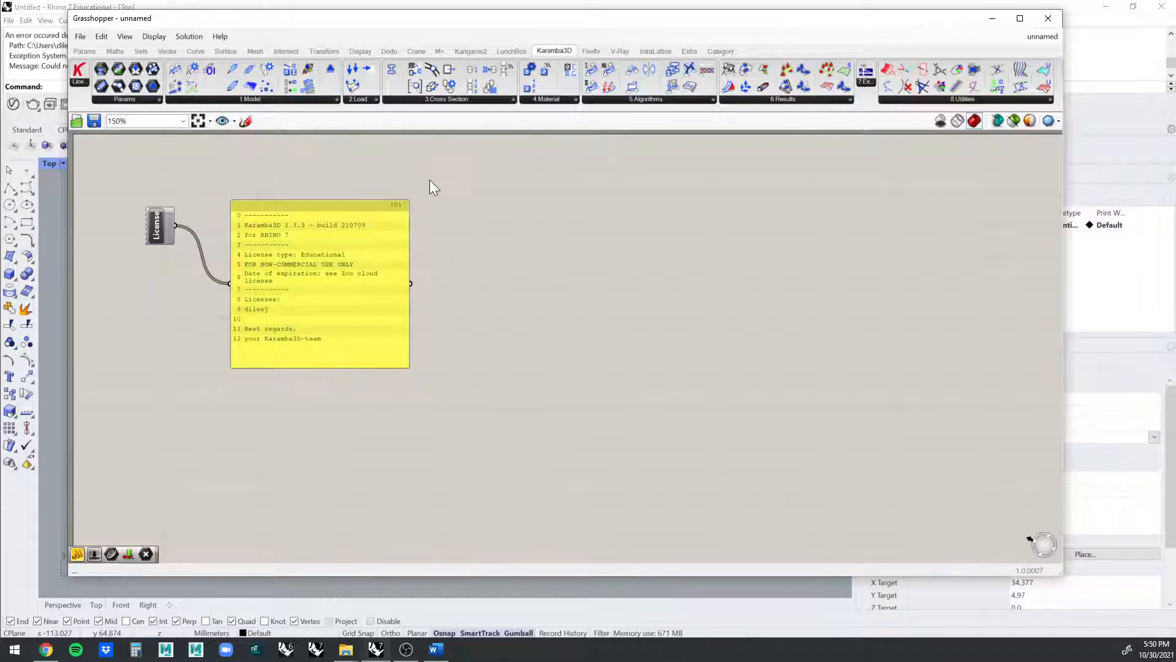
- Place a second Karamba3D License component above the first one and connect its output to the panel
{"action": "left_click_drag", "start_coordinate": [430, 181], "coordinate": [115, 424]}
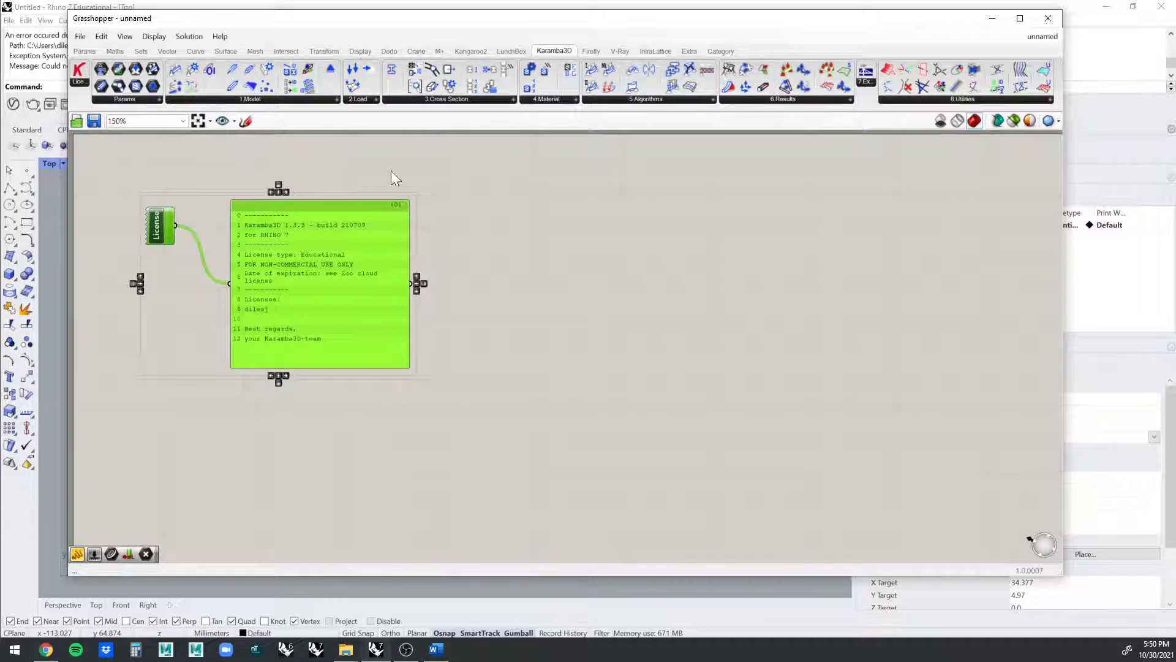
{"action": "left_click", "coordinate": [158, 224]}
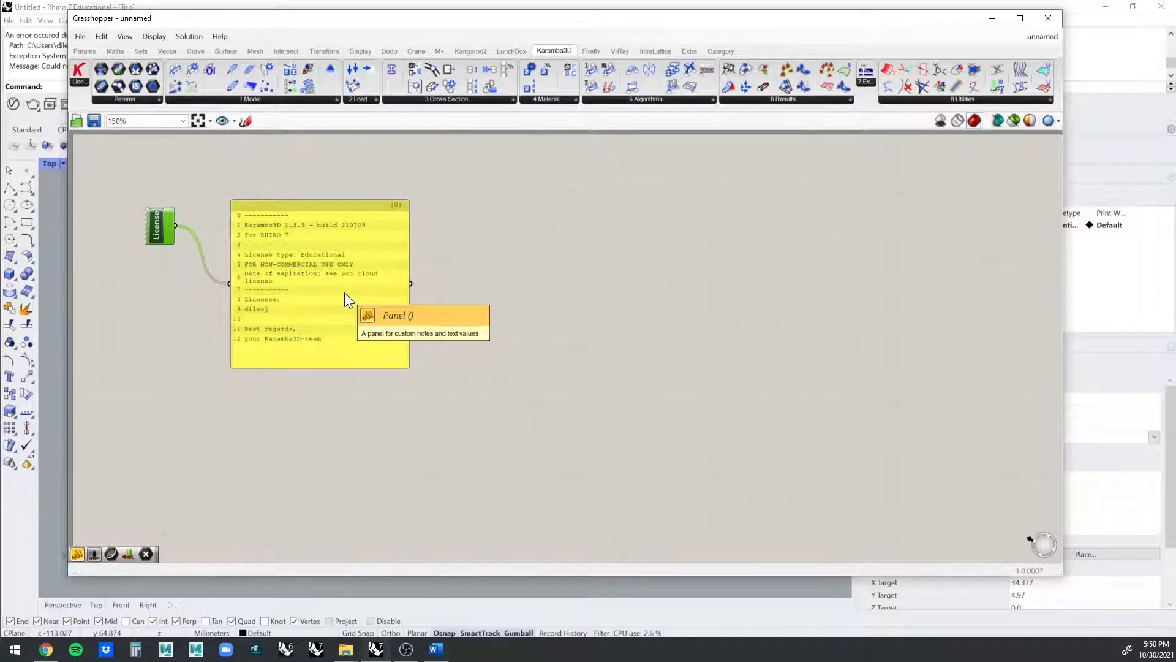
{"action": "left_click", "coordinate": [272, 170]}
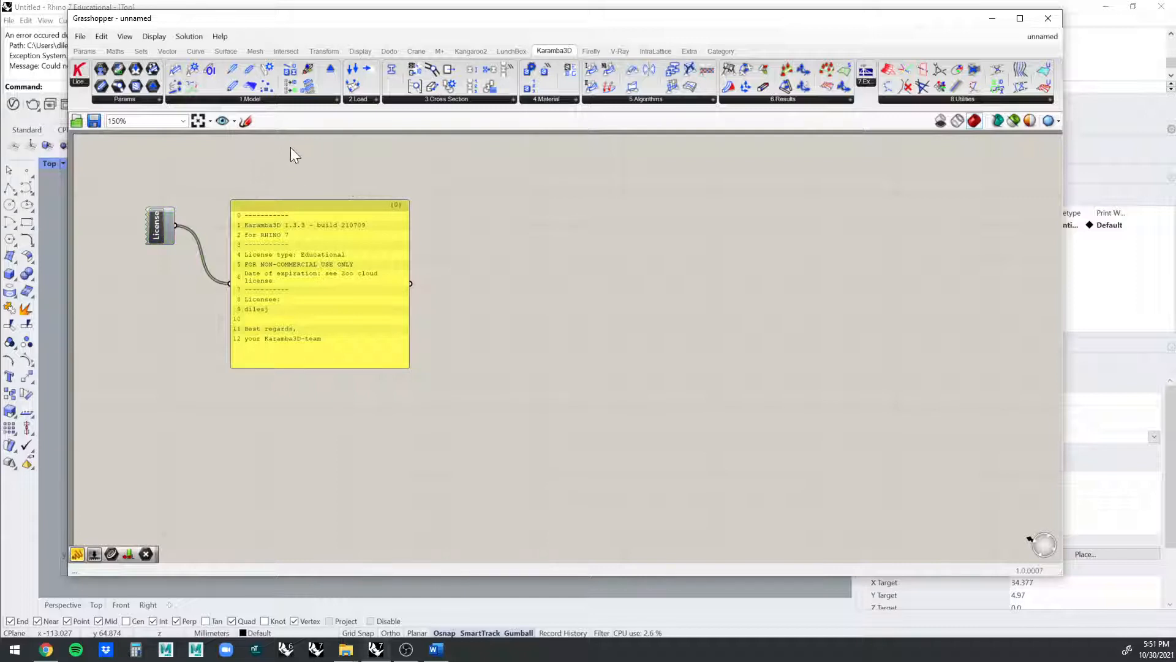
{"action": "left_click_drag", "start_coordinate": [77, 78], "coordinate": [229, 283]}
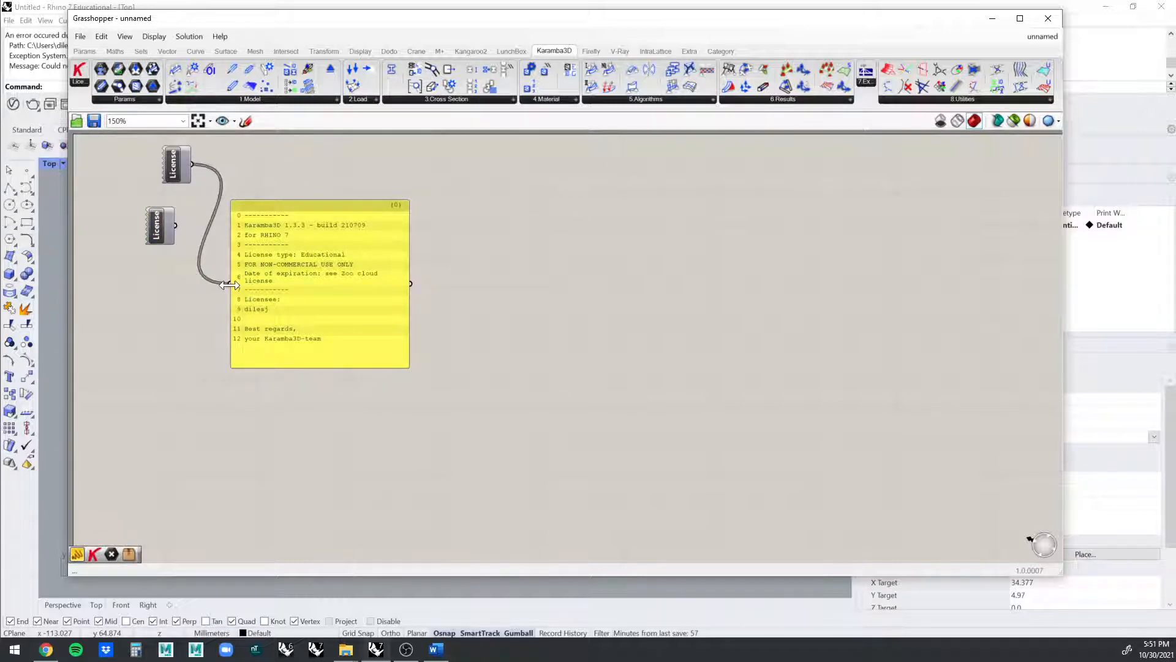
- Delete both License components and the panel from the canvas, and minimize the Grasshopper window
{"action": "left_click_drag", "start_coordinate": [354, 164], "coordinate": [110, 301]}
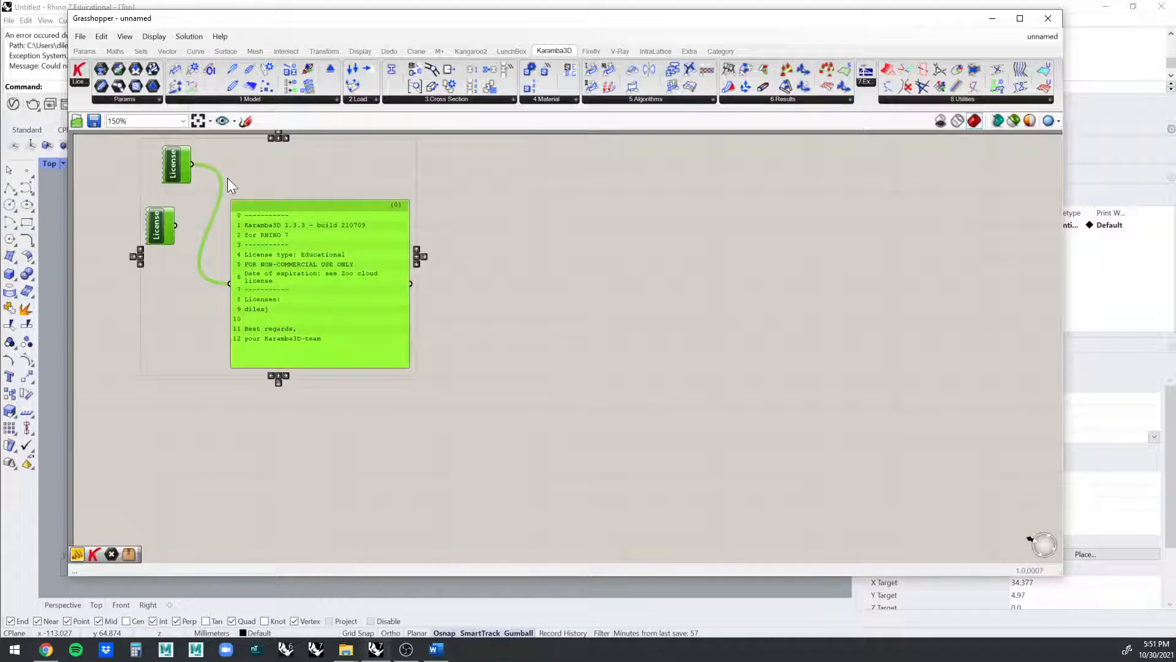
{"action": "key", "text": "Delete"}
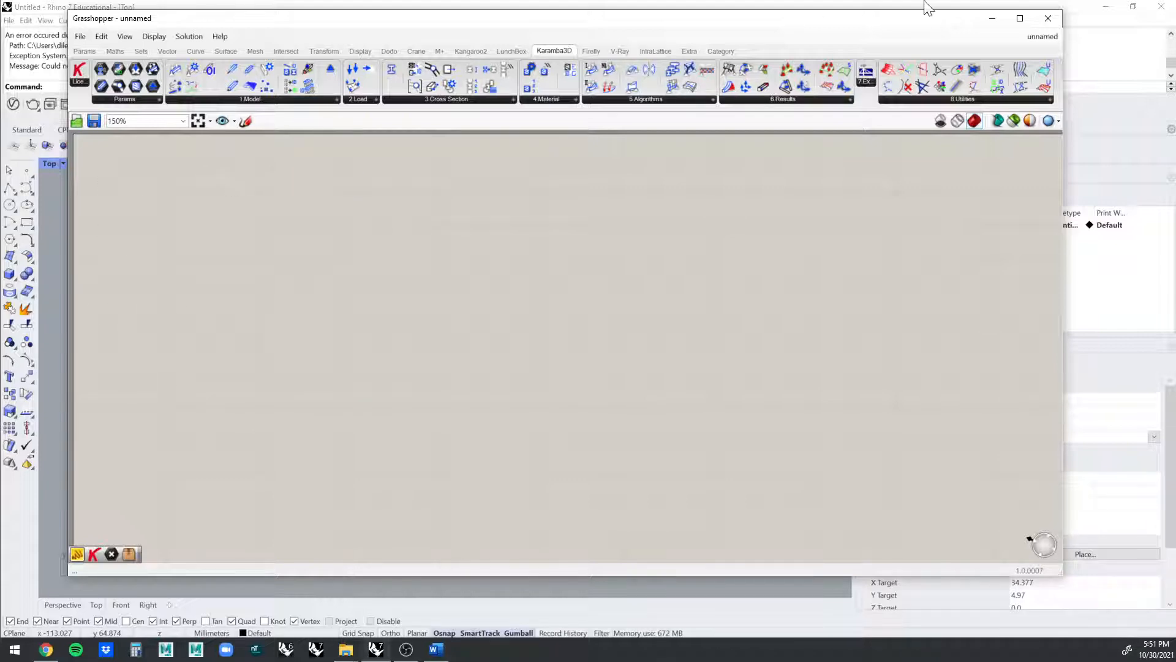
{"action": "left_click", "coordinate": [992, 18]}
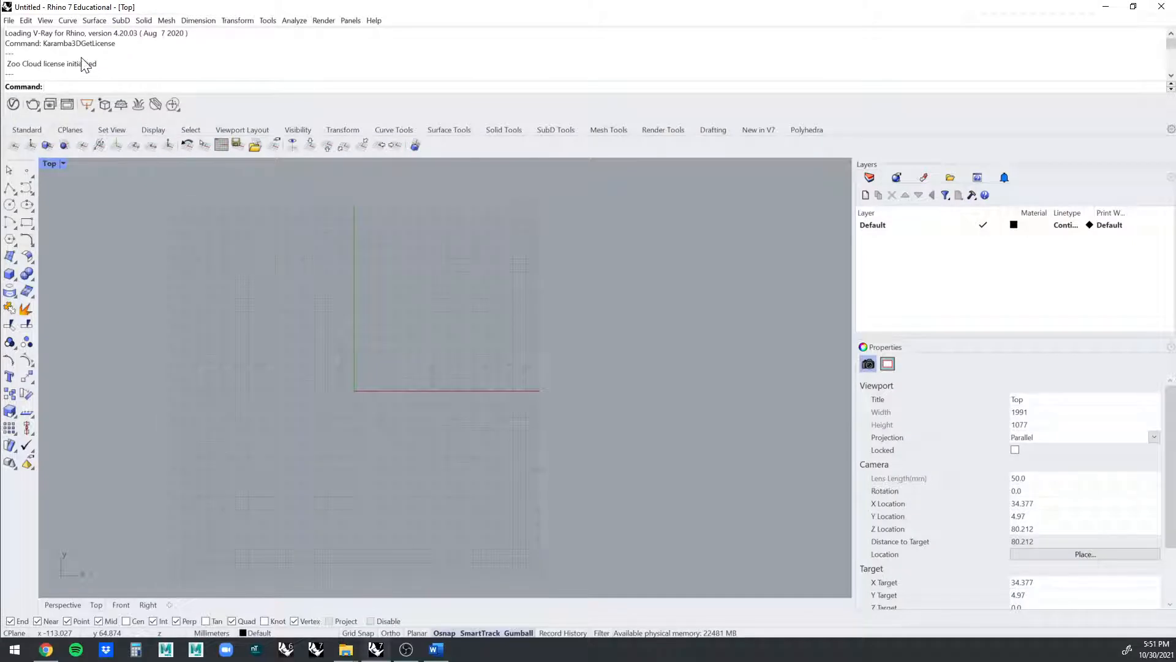
{"action": "scroll", "coordinate": [138, 156], "scroll_direction": "down", "scroll_amount": 5}
{"action": "scroll", "coordinate": [216, 187], "scroll_direction": "up", "scroll_amount": 3}
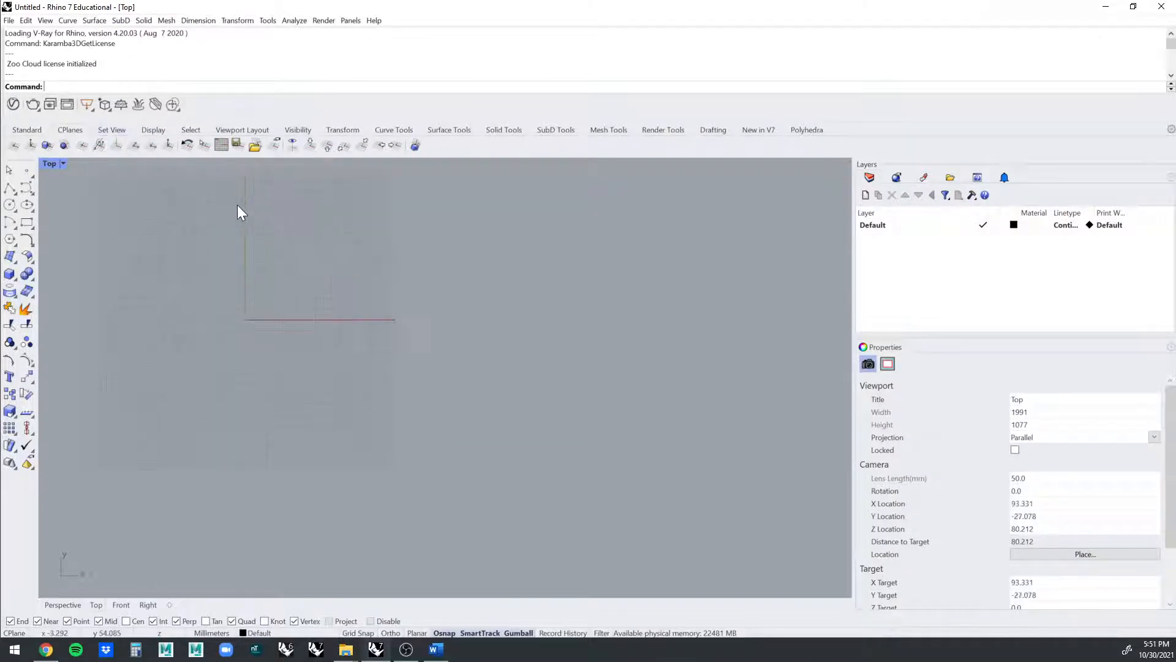
{"action": "right_click_drag", "start_coordinate": [239, 210], "coordinate": [348, 267]}
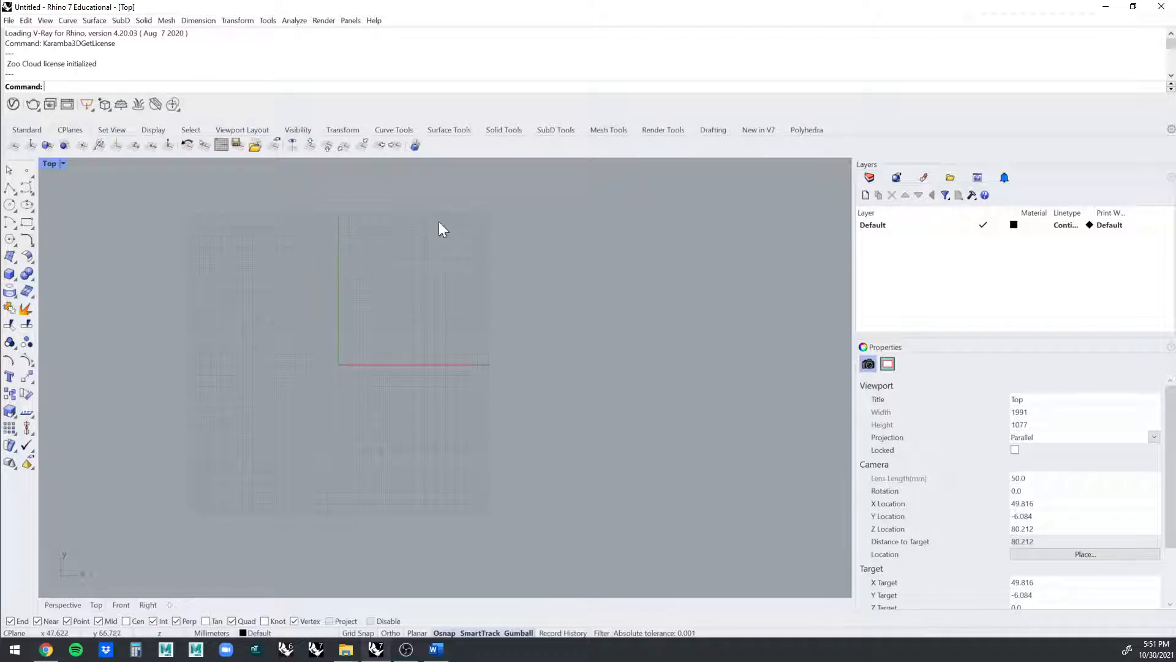
{"action": "left_click", "coordinate": [9, 21]}
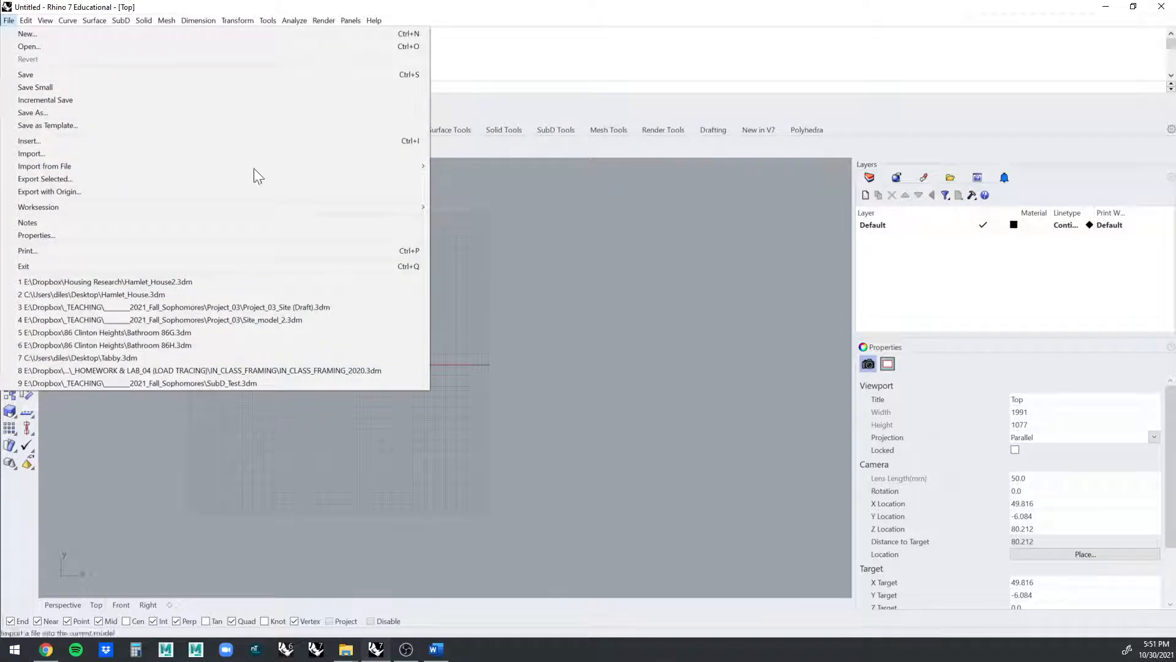
{"action": "left_click", "coordinate": [485, 231]}
- Set the Rhino document's model units to Feet with the Units command
{"action": "type", "text": "Units"}
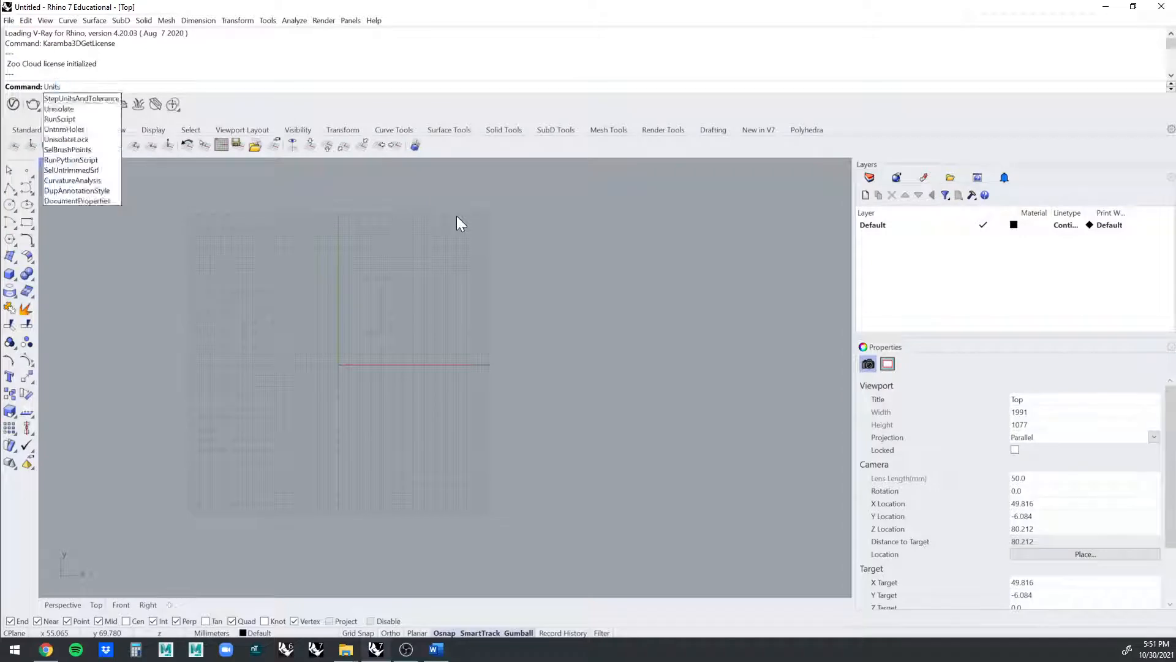
{"action": "key", "text": "Return"}
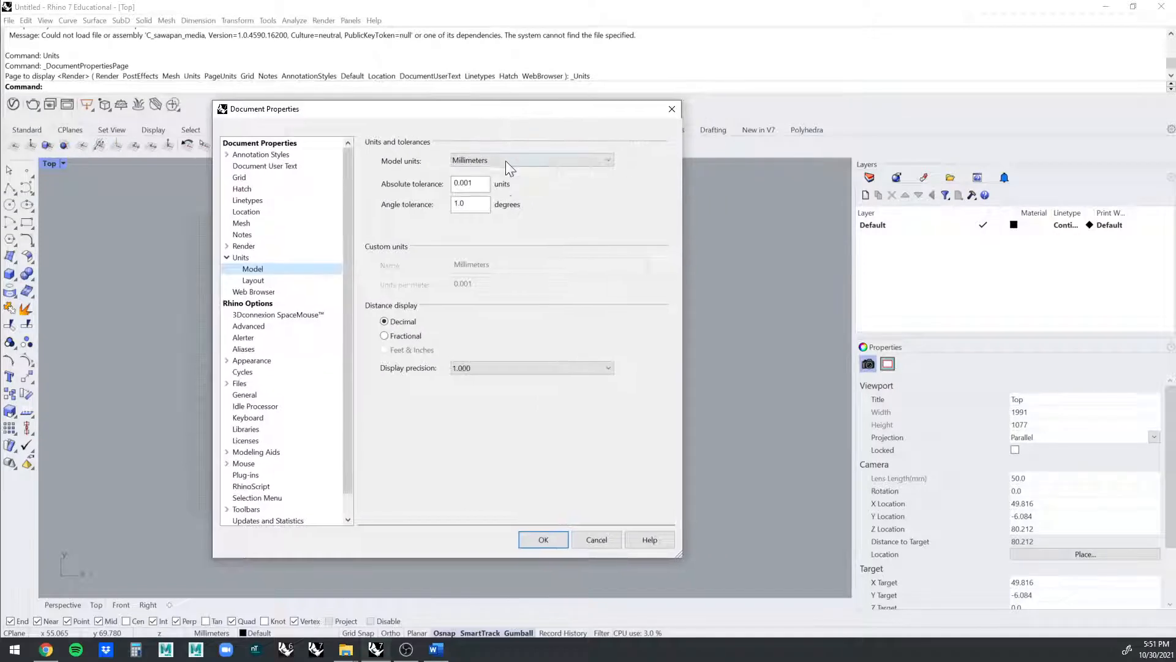
{"action": "left_click", "coordinate": [505, 160]}
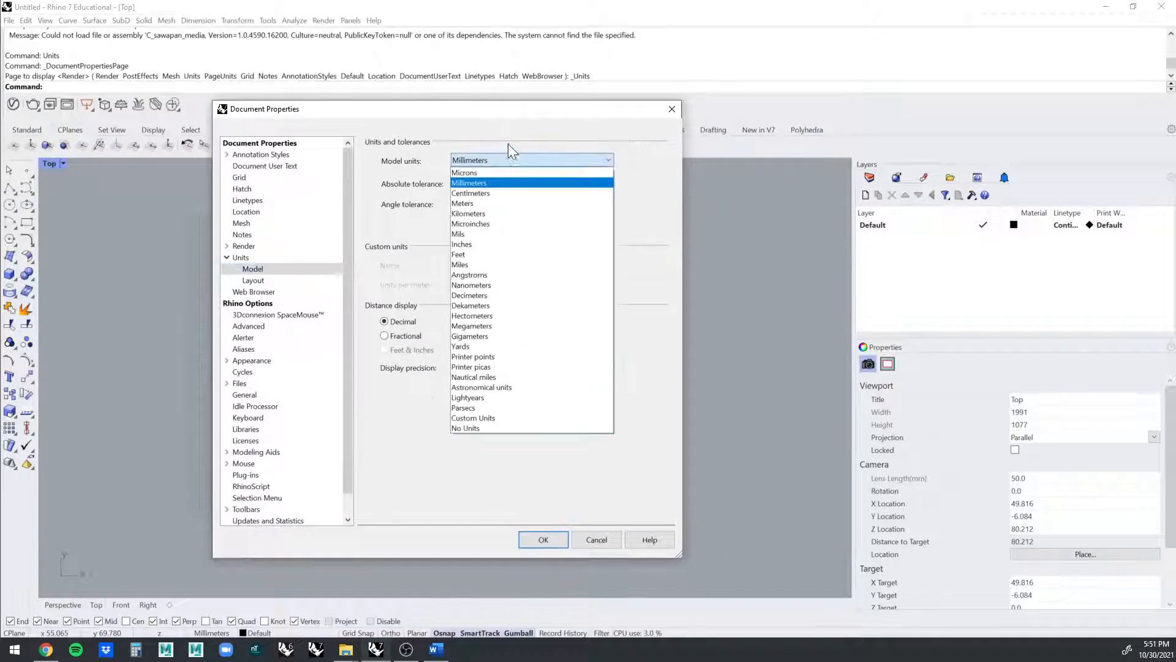
{"action": "left_click", "coordinate": [527, 244]}
{"action": "left_click", "coordinate": [507, 160]}
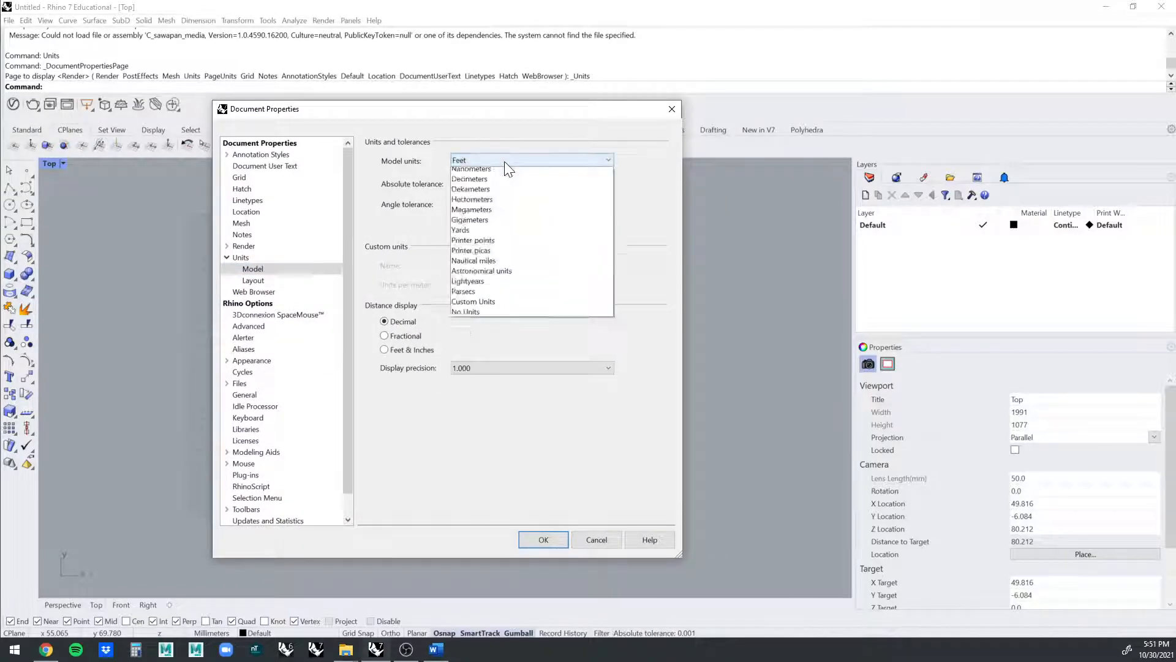
{"action": "left_click", "coordinate": [484, 259]}
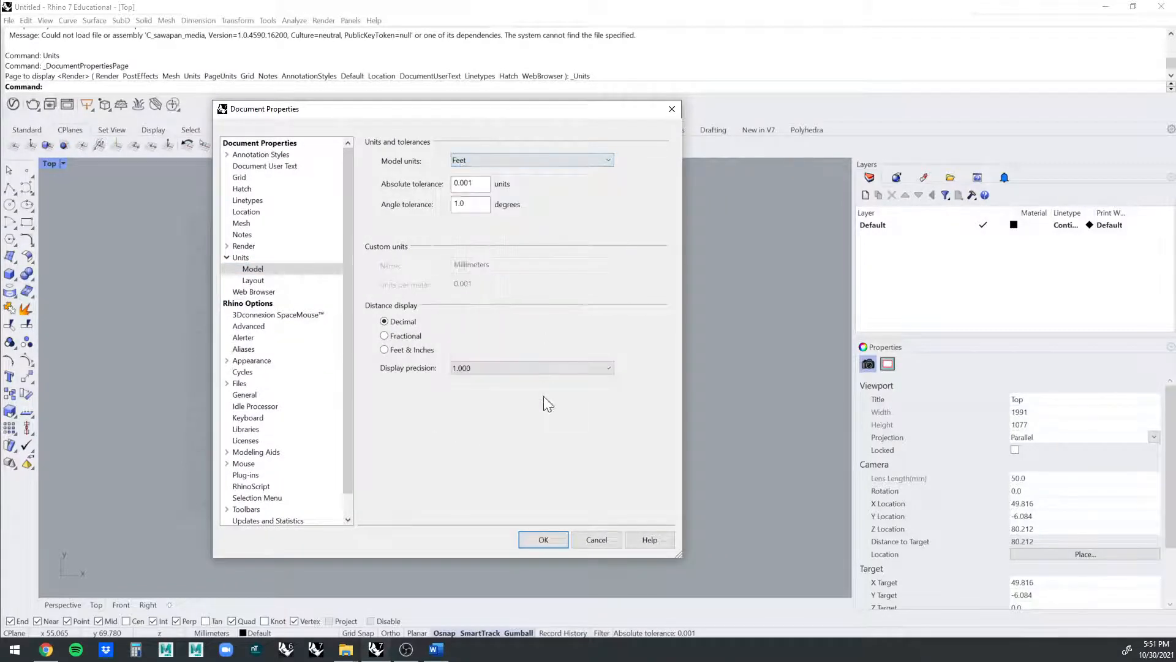
{"action": "left_click", "coordinate": [550, 544]}
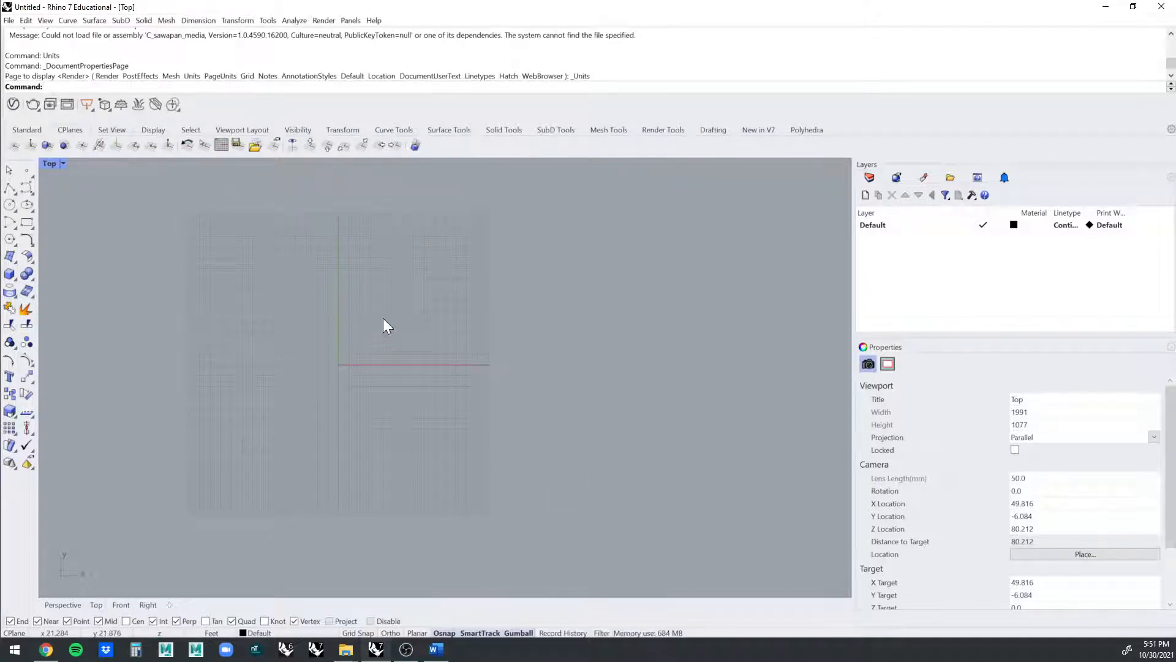
- Reopen the document's unit settings to check the model units, tolerances and distance display, and close them
{"action": "type", "text": "Units"}
{"action": "key", "text": "Return"}
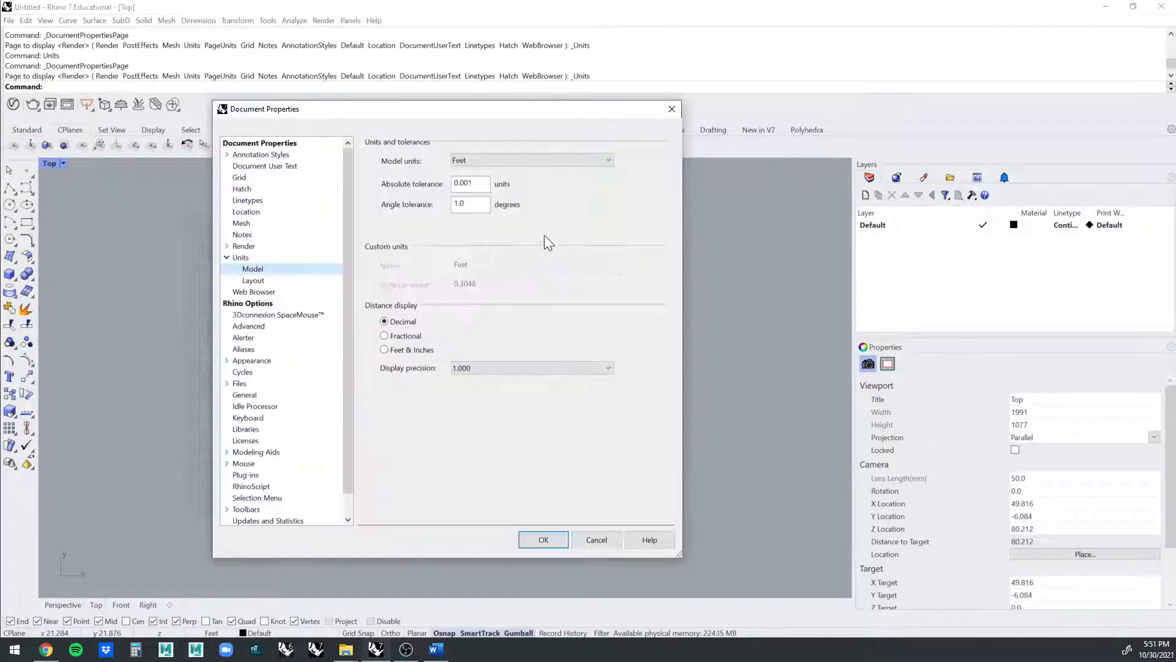
{"action": "left_click", "coordinate": [543, 538]}
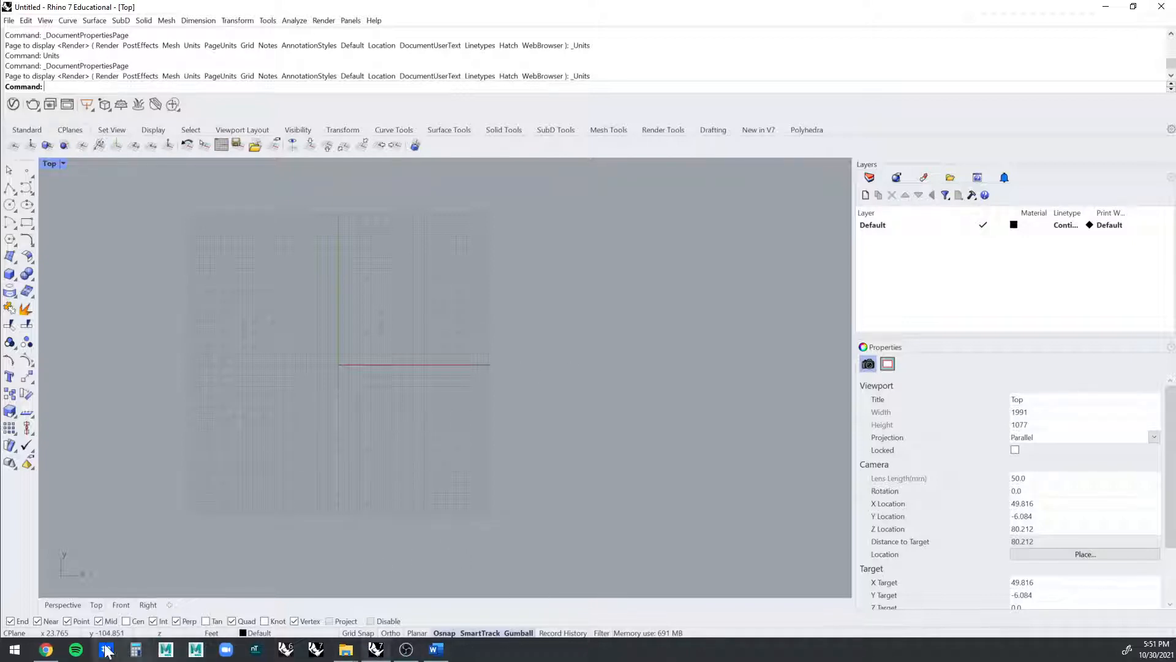
- Switch to Chrome and open the Truss Bridge Project Assignment Overview from Week 07 of the course modules
{"action": "left_click", "coordinate": [48, 651]}
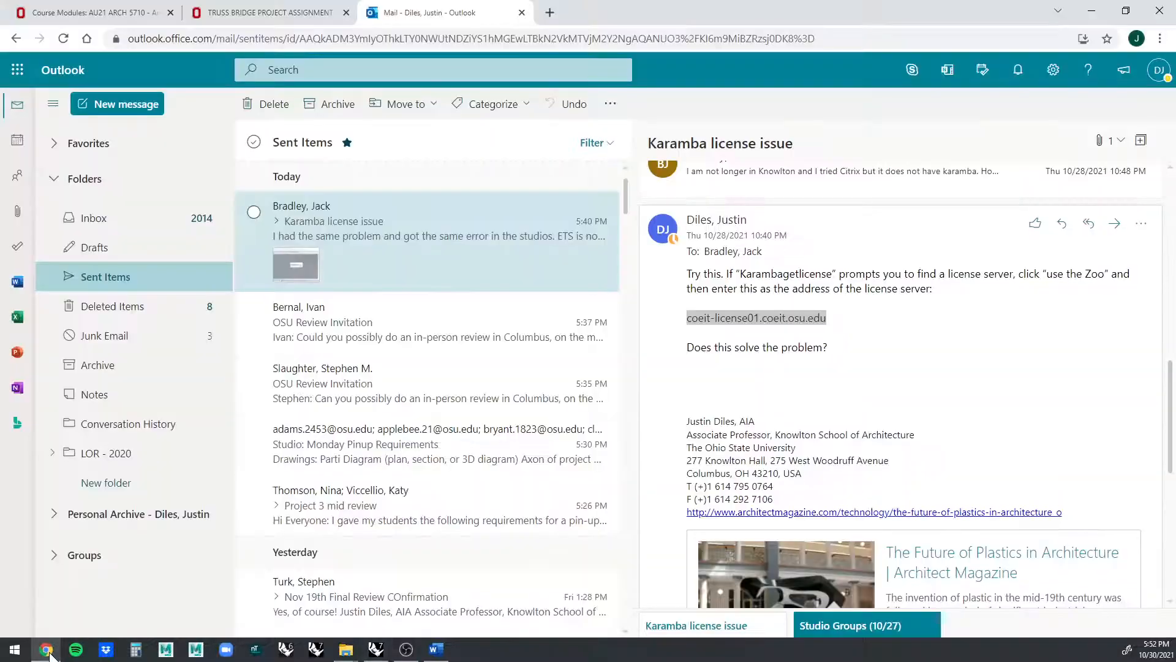
{"action": "left_click", "coordinate": [242, 18]}
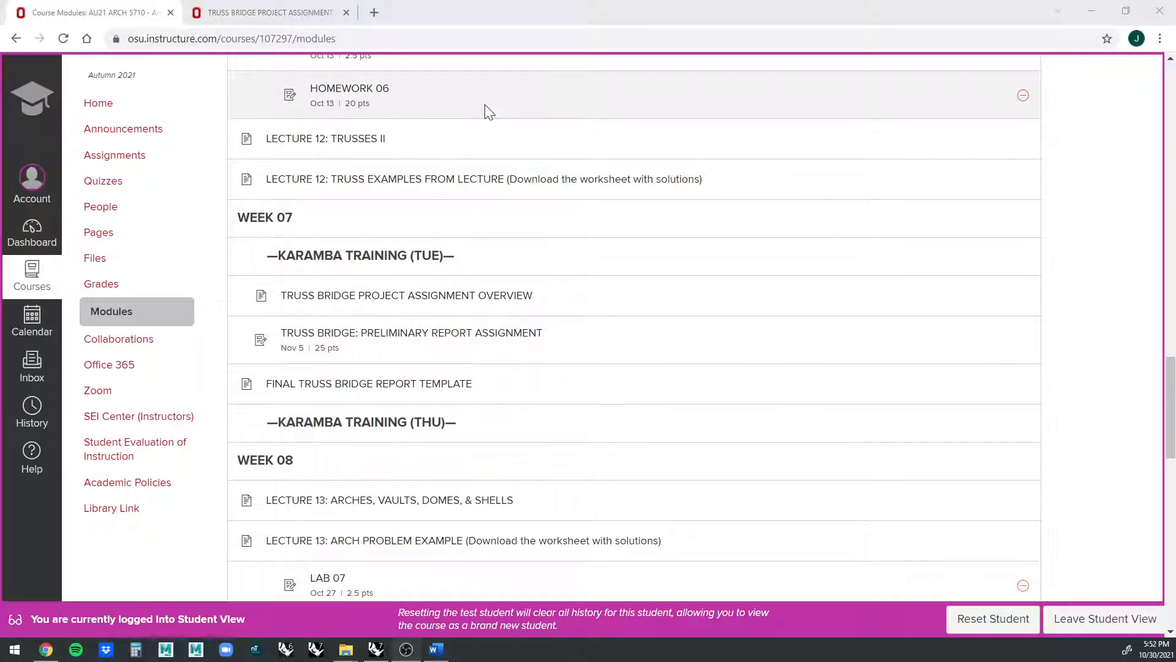
{"action": "scroll", "coordinate": [531, 195], "scroll_direction": "up", "scroll_amount": 7}
{"action": "scroll", "coordinate": [504, 216], "scroll_direction": "down", "scroll_amount": 6}
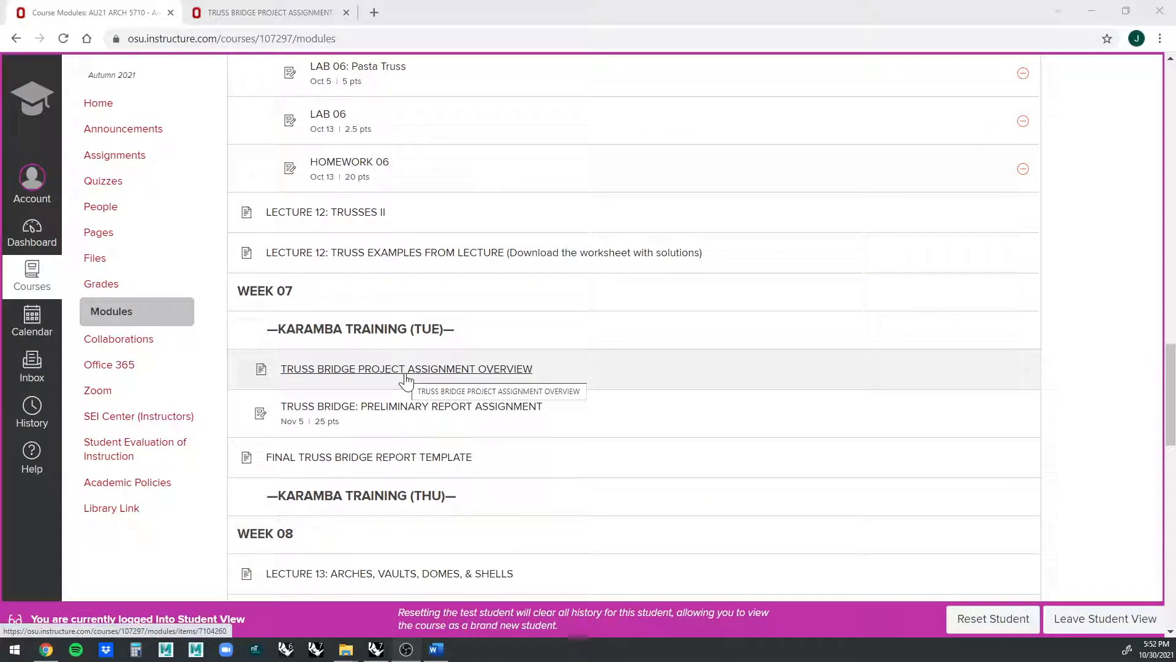
{"action": "left_click", "coordinate": [406, 372]}
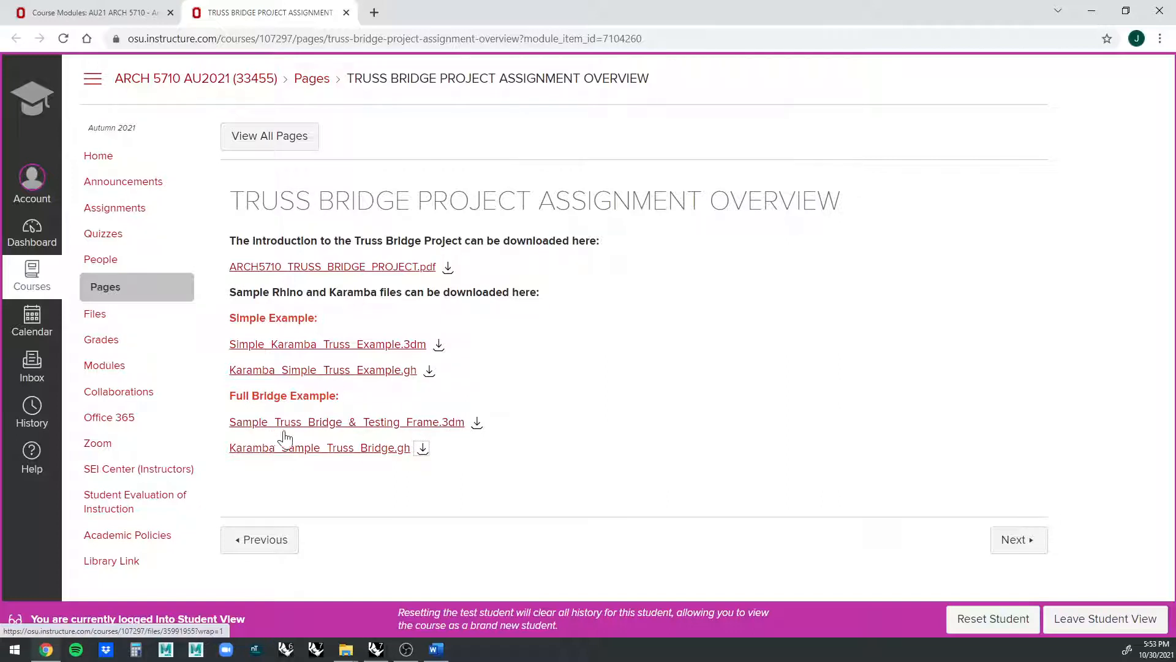
{"action": "left_click", "coordinate": [424, 450]}
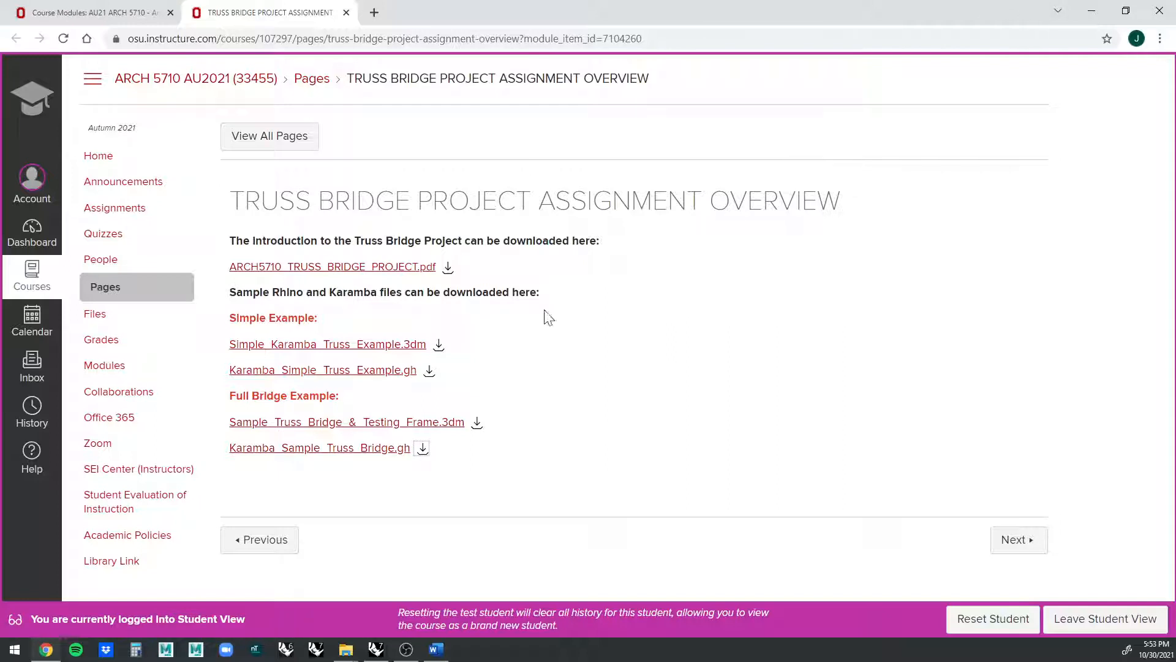
{"action": "left_click", "coordinate": [440, 346]}
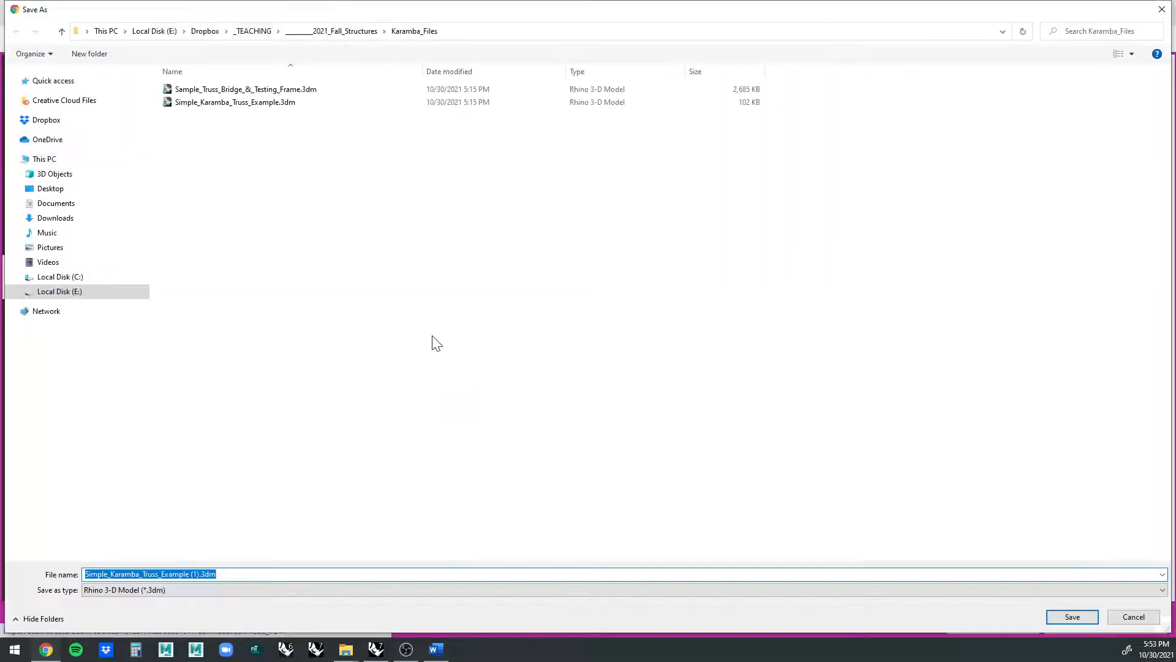
{"action": "left_click", "coordinate": [1162, 9]}
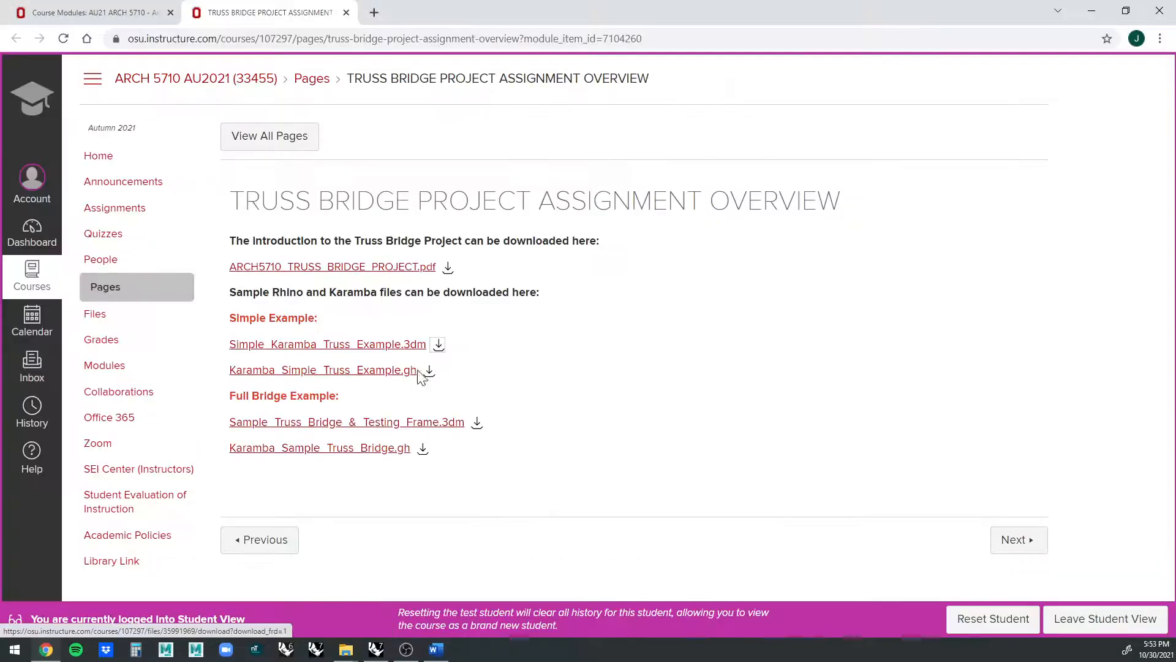
- View the file page of Simple_Karamba_Truss_Example.3dm, return to the assignment overview, and minimize the browser
{"action": "left_click", "coordinate": [400, 346]}
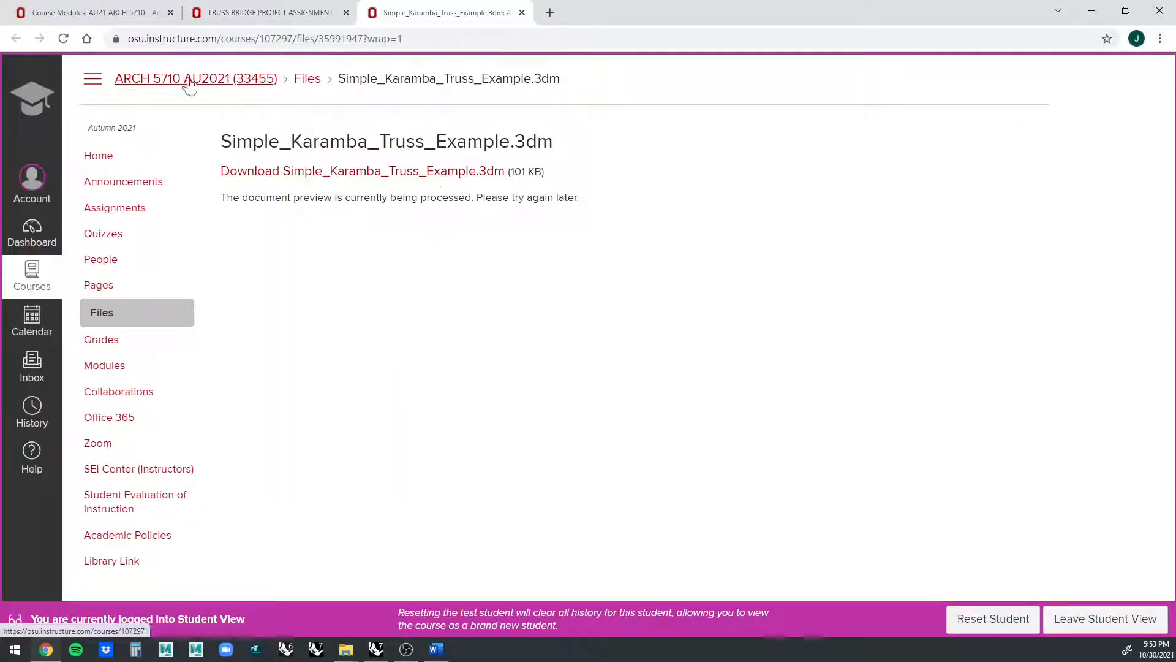
{"action": "left_click", "coordinate": [331, 10]}
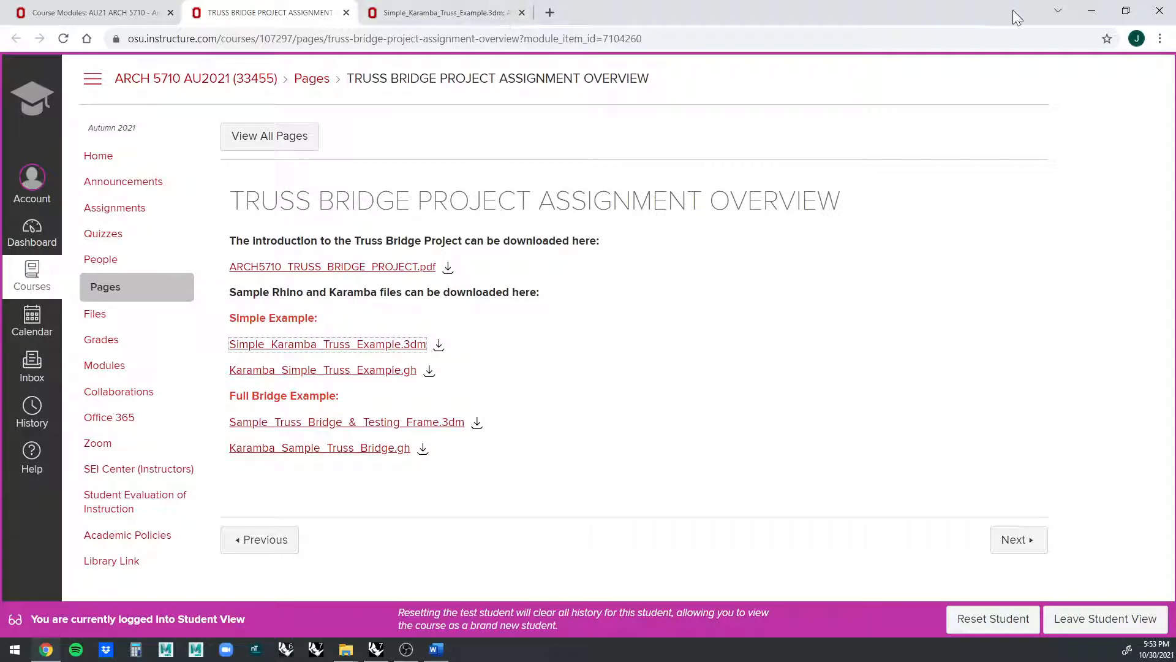
{"action": "left_click", "coordinate": [1091, 17]}
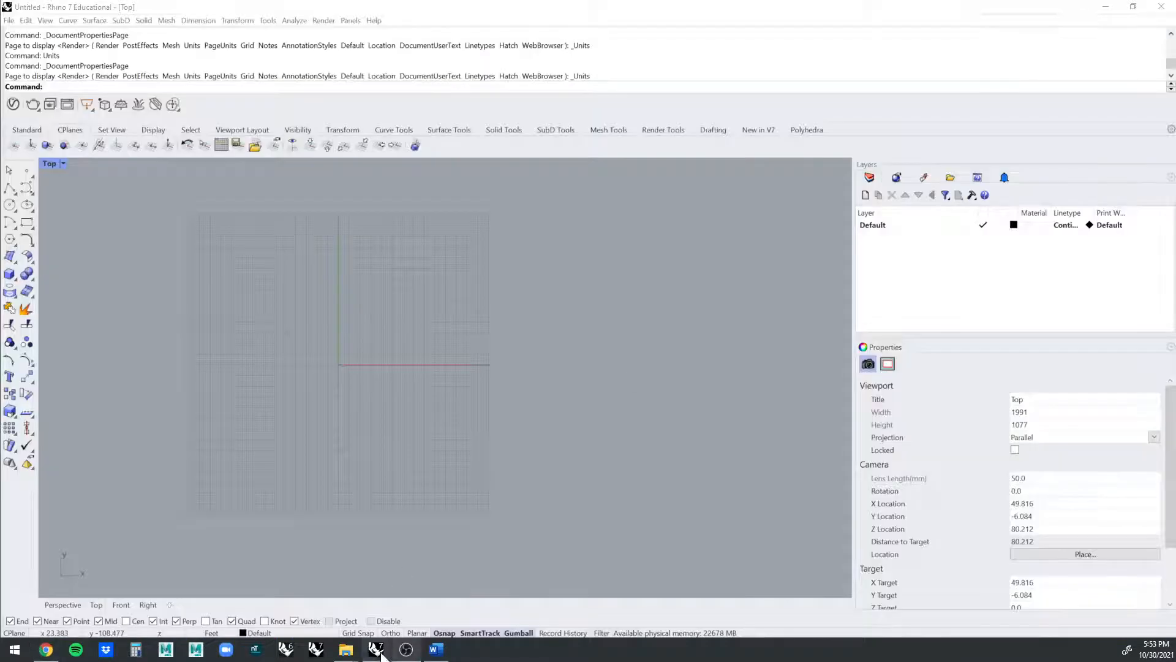
- Switch to the Karamba_Files folder in File Explorer and sort its files by name in descending order
{"action": "mouse_move", "coordinate": [355, 647]}
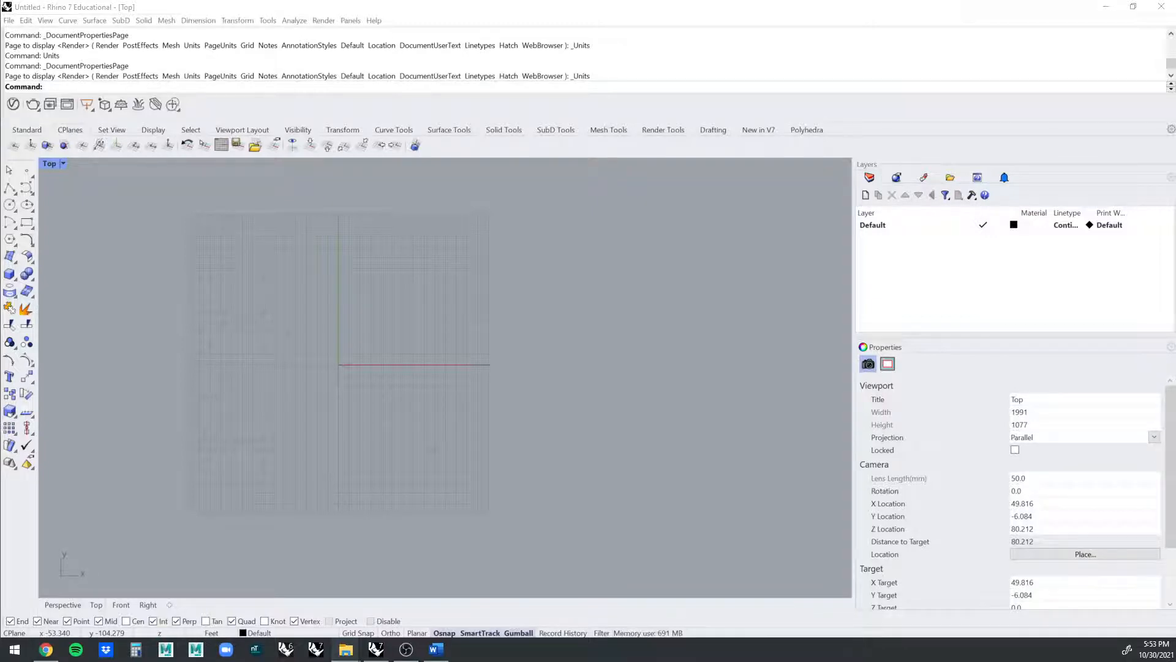
{"action": "key", "text": "alt+Tab"}
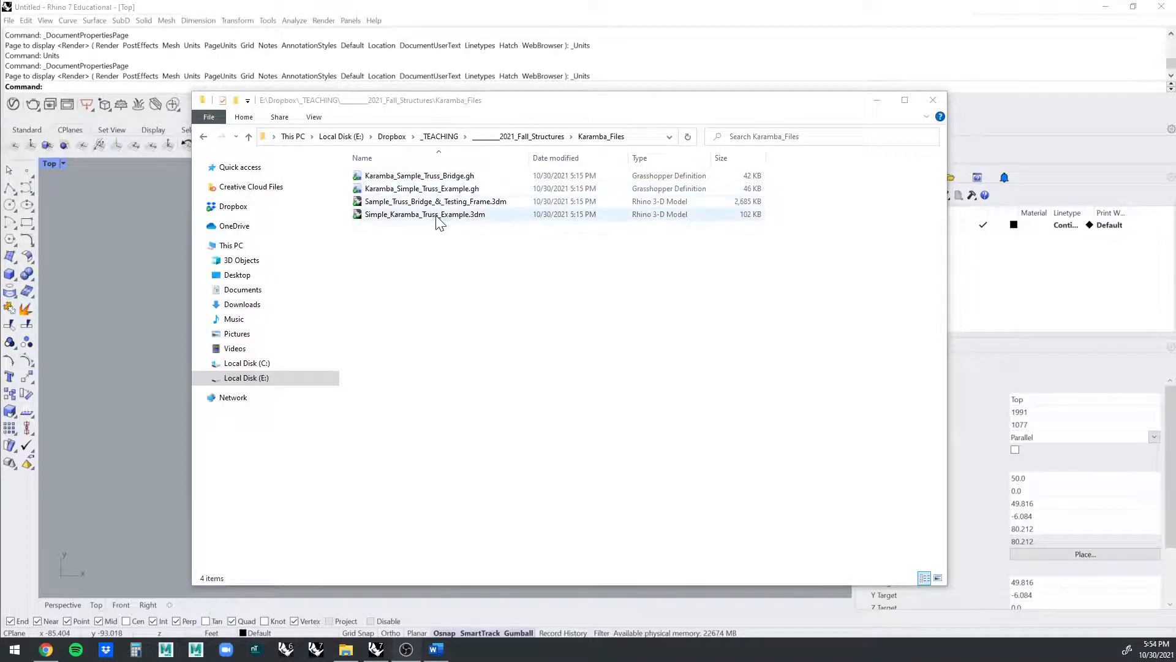
{"action": "left_click", "coordinate": [482, 158]}
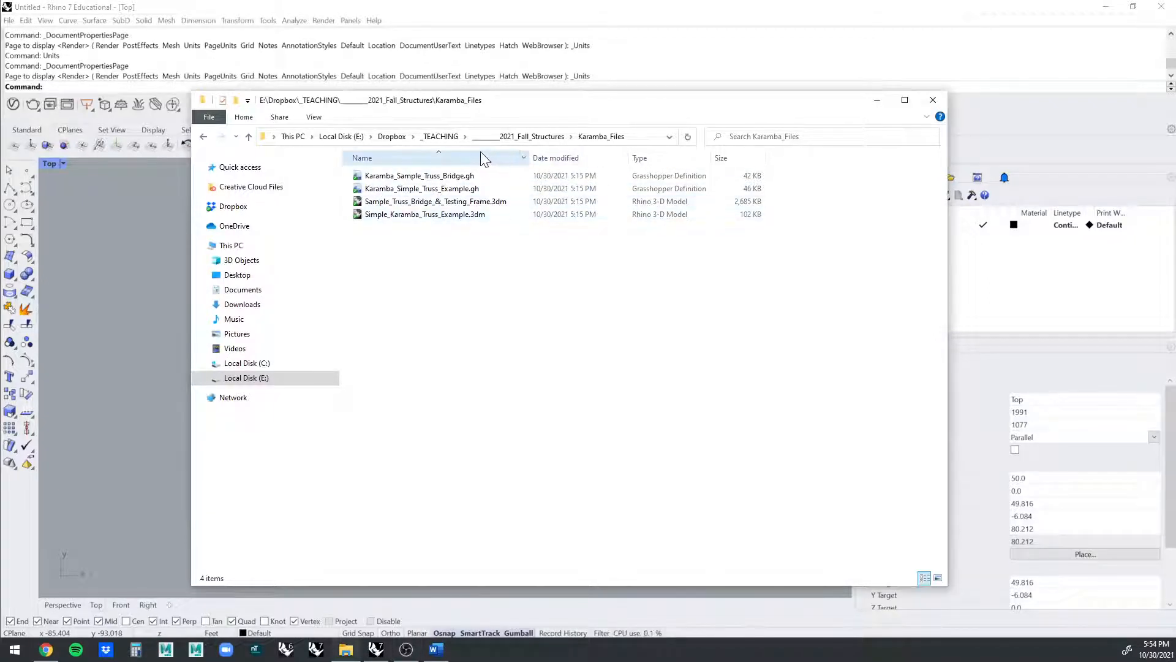
{"action": "left_click", "coordinate": [439, 159]}
{"action": "left_click", "coordinate": [440, 164]}
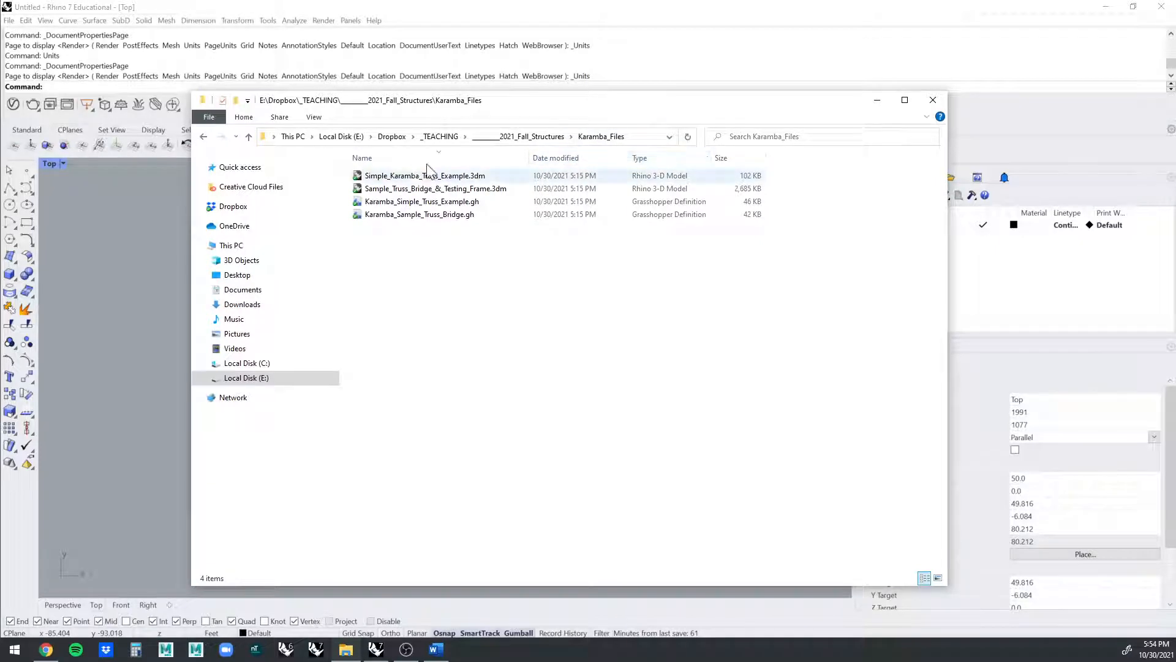
- Open Simple_Karamba_Truss_Example.3dm from the Karamba_Files folder in Rhino, without saving the untitled document
{"action": "left_click_drag", "start_coordinate": [508, 100], "coordinate": [728, 125]}
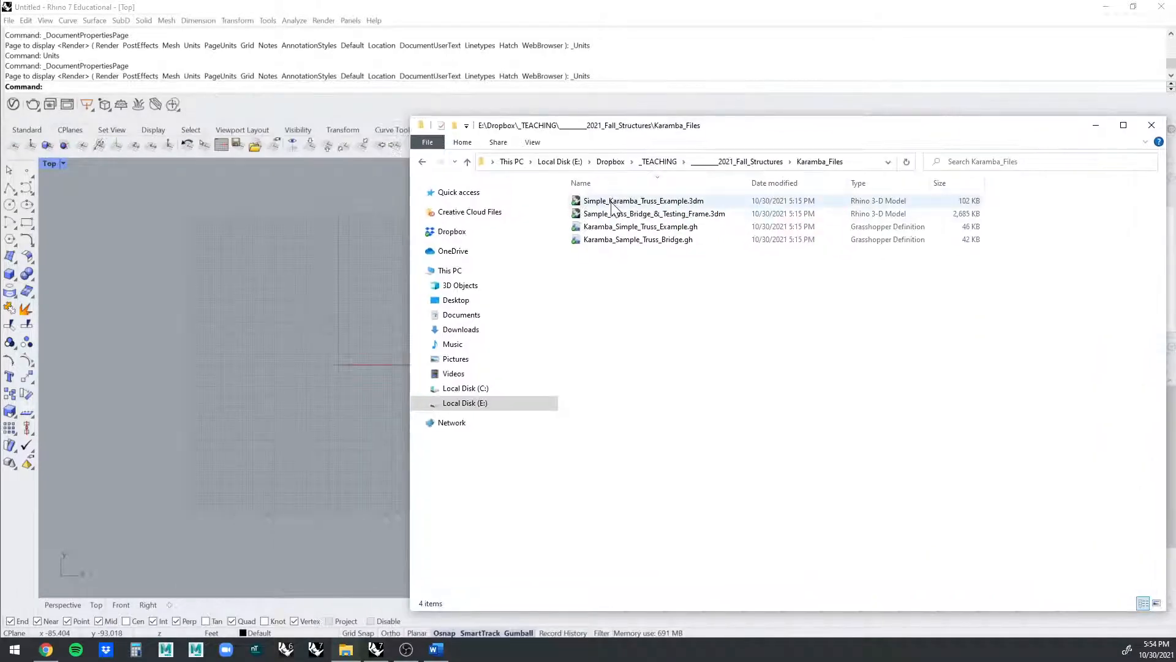
{"action": "left_click", "coordinate": [267, 321]}
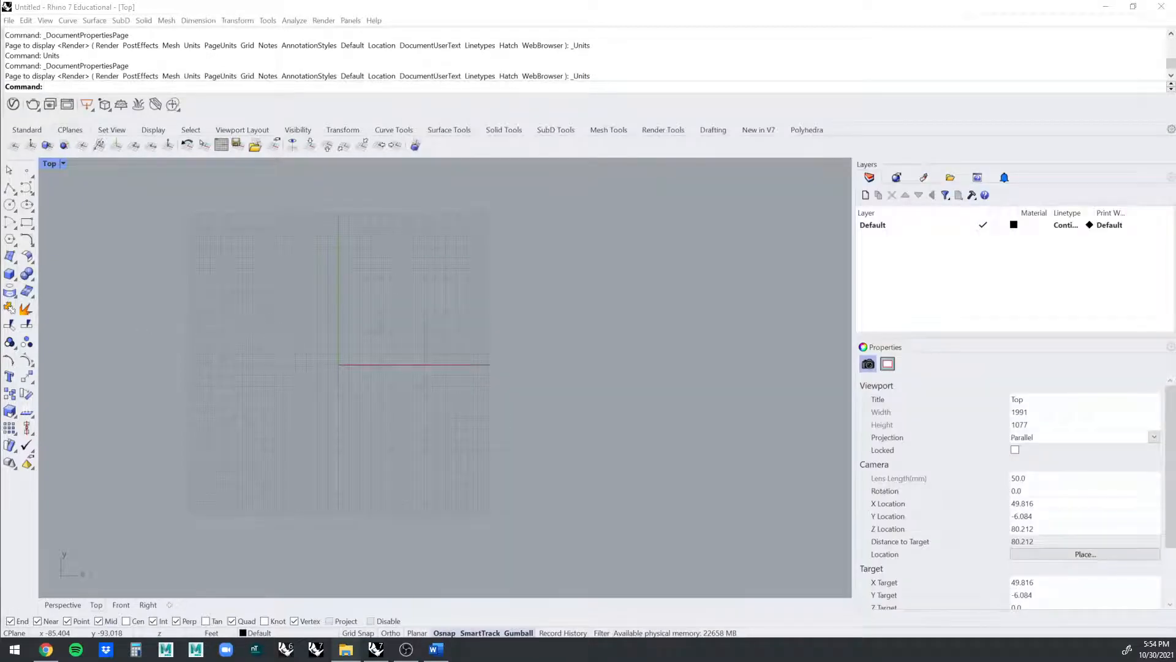
{"action": "left_click_drag", "start_coordinate": [245, 469], "coordinate": [486, 242]}
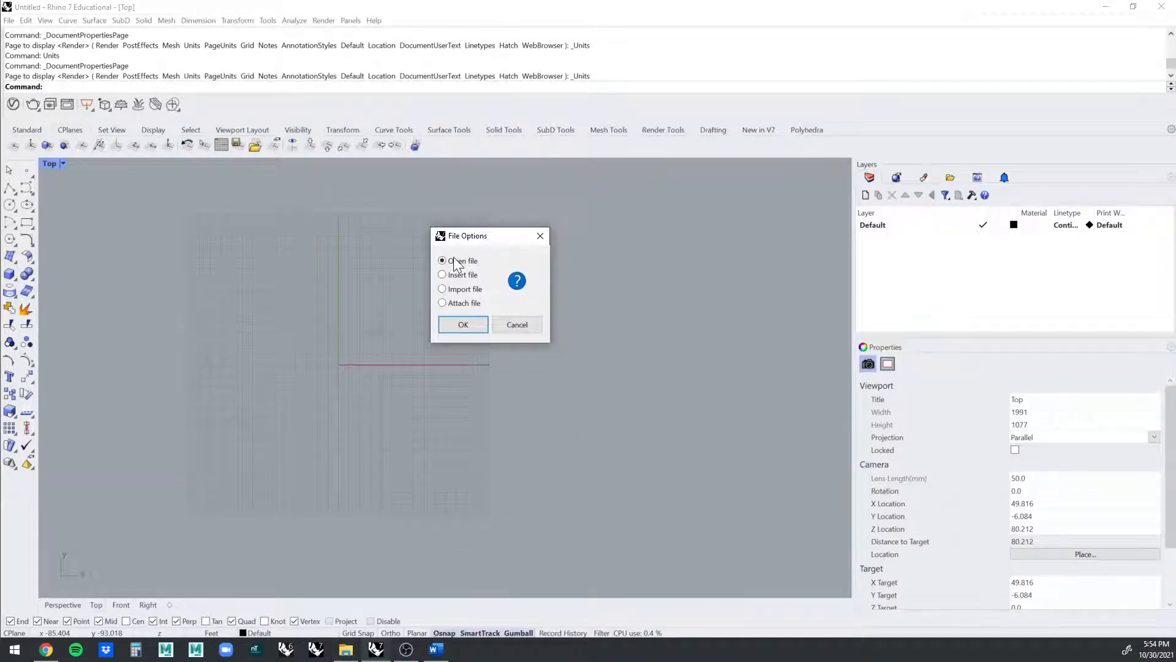
{"action": "left_click", "coordinate": [473, 326]}
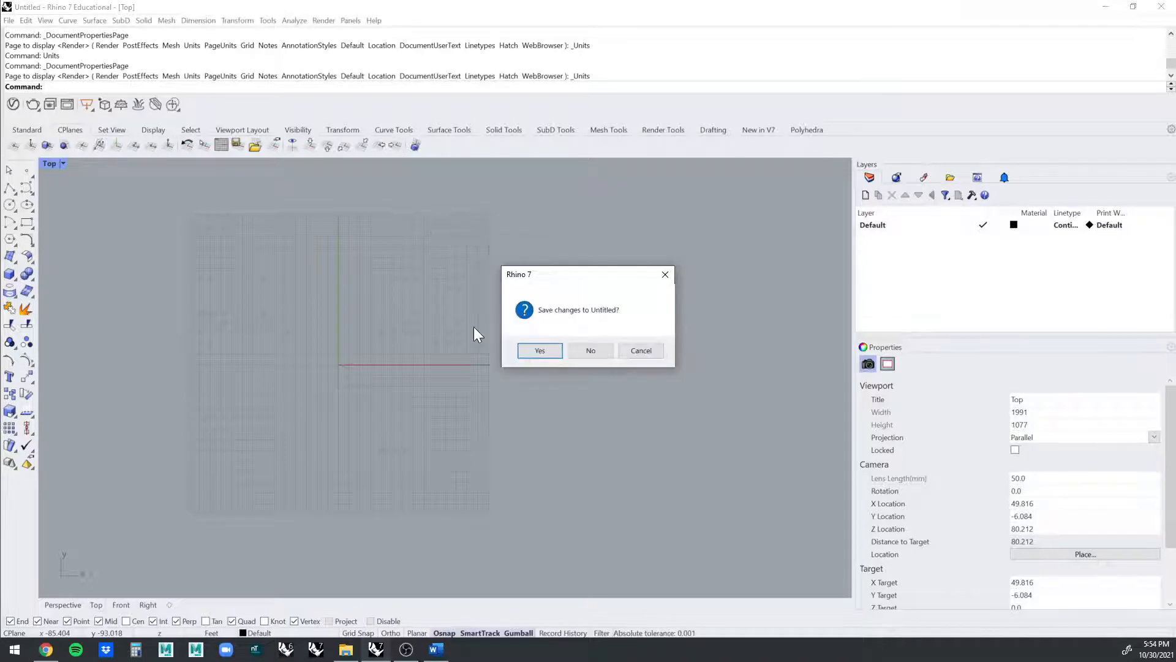
{"action": "left_click", "coordinate": [594, 351]}
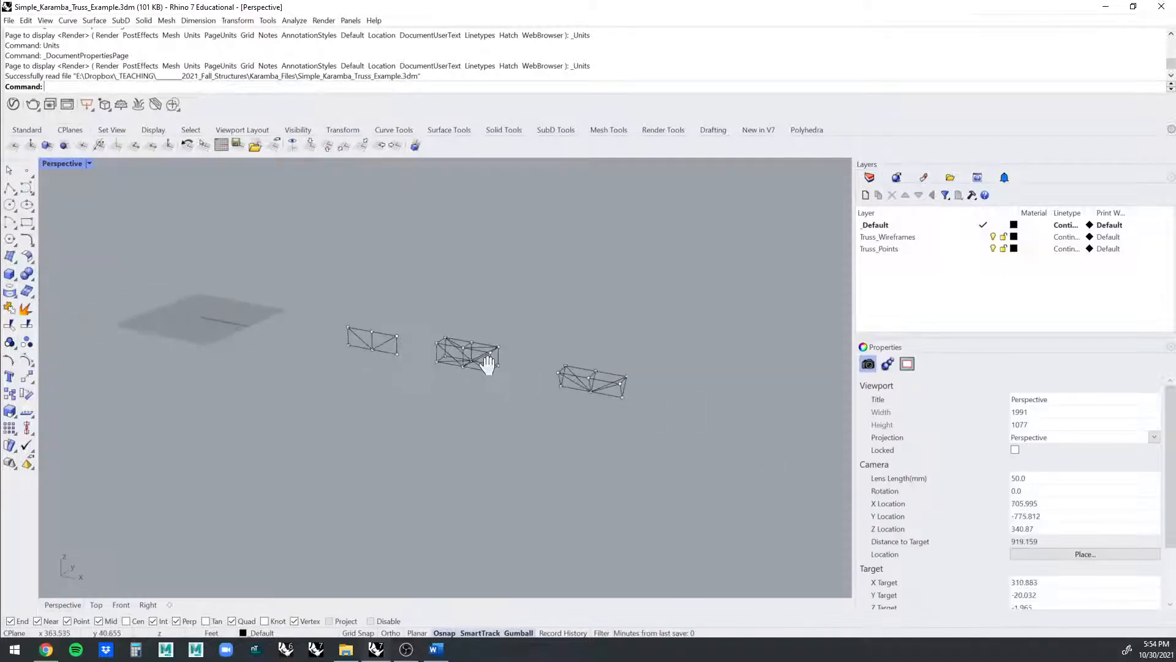
{"action": "right_click_drag", "start_coordinate": [488, 365], "coordinate": [435, 282]}
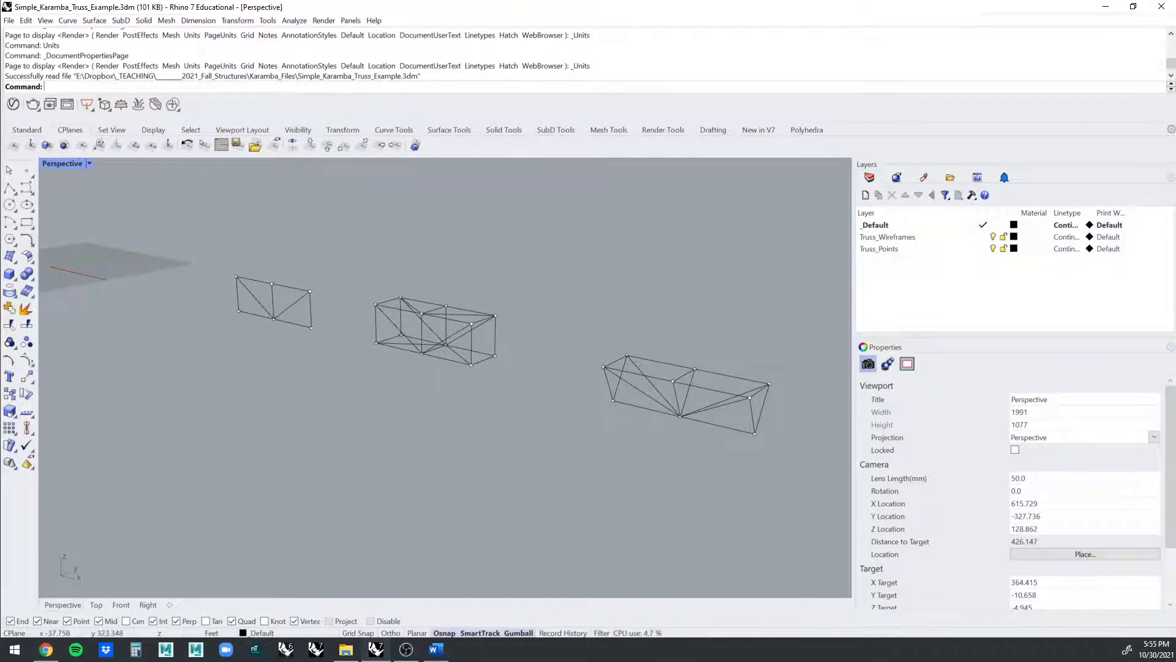
- Launch Grasshopper and connect a Karamba3D License component to an enlarged Panel to read the license details
{"action": "type", "text": "Grasshopper"}
{"action": "key", "text": "Return"}
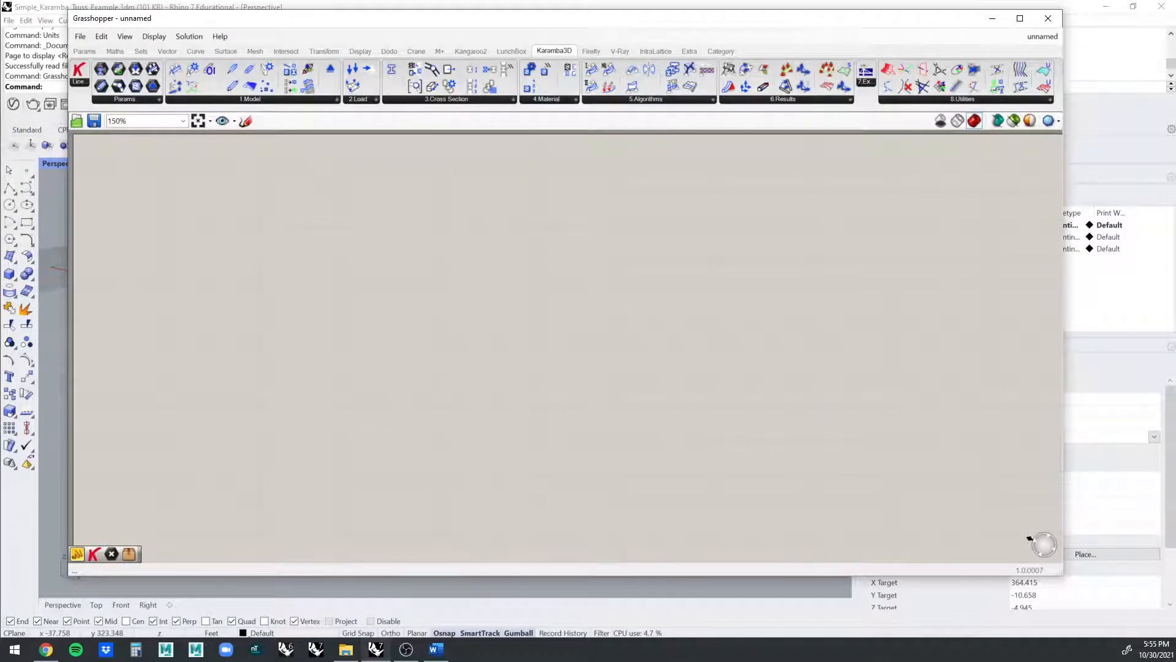
{"action": "left_click_drag", "start_coordinate": [78, 70], "coordinate": [272, 220]}
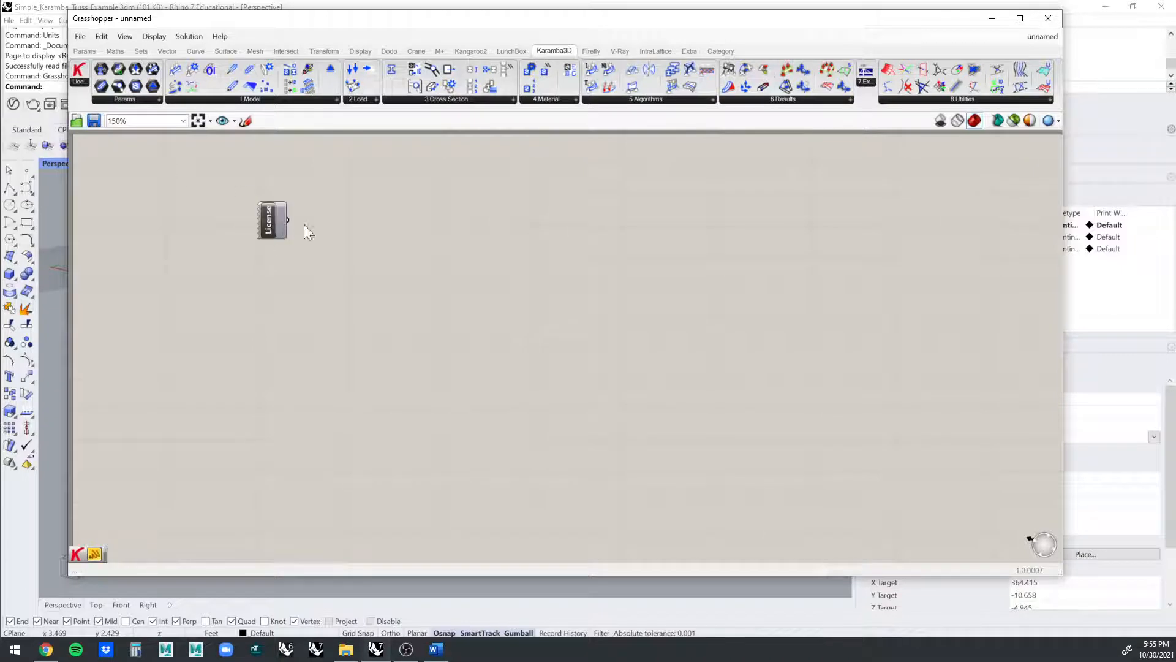
{"action": "double_click", "coordinate": [304, 225]}
{"action": "type", "text": "panel"}
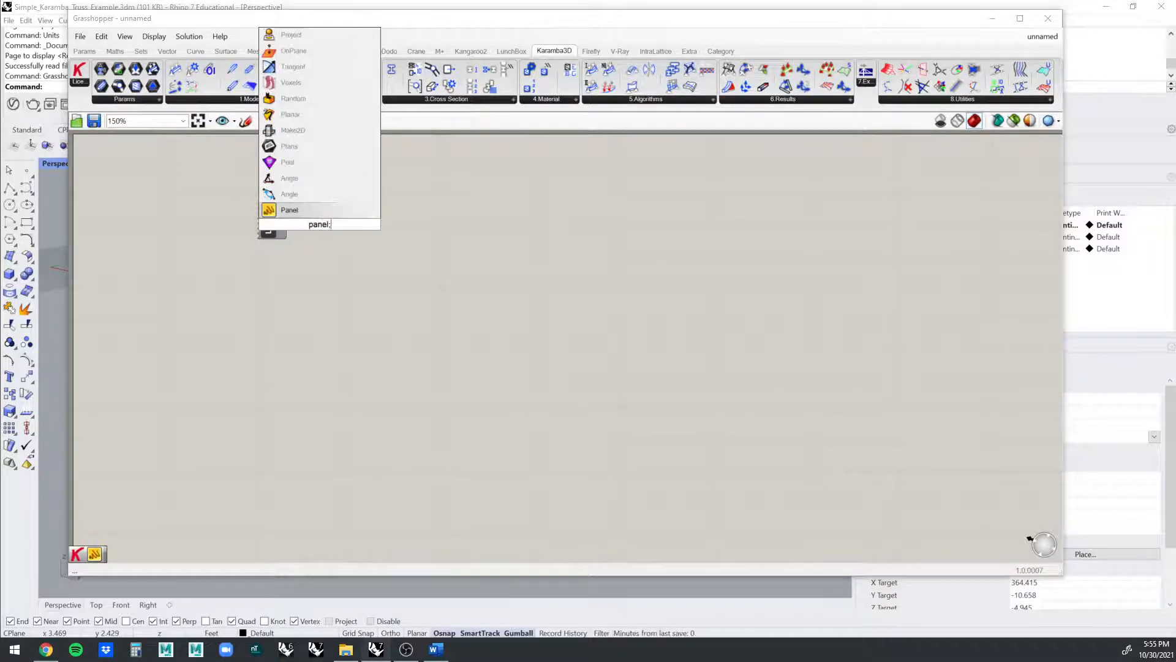
{"action": "key", "text": "Return"}
{"action": "left_click_drag", "start_coordinate": [333, 212], "coordinate": [401, 199]}
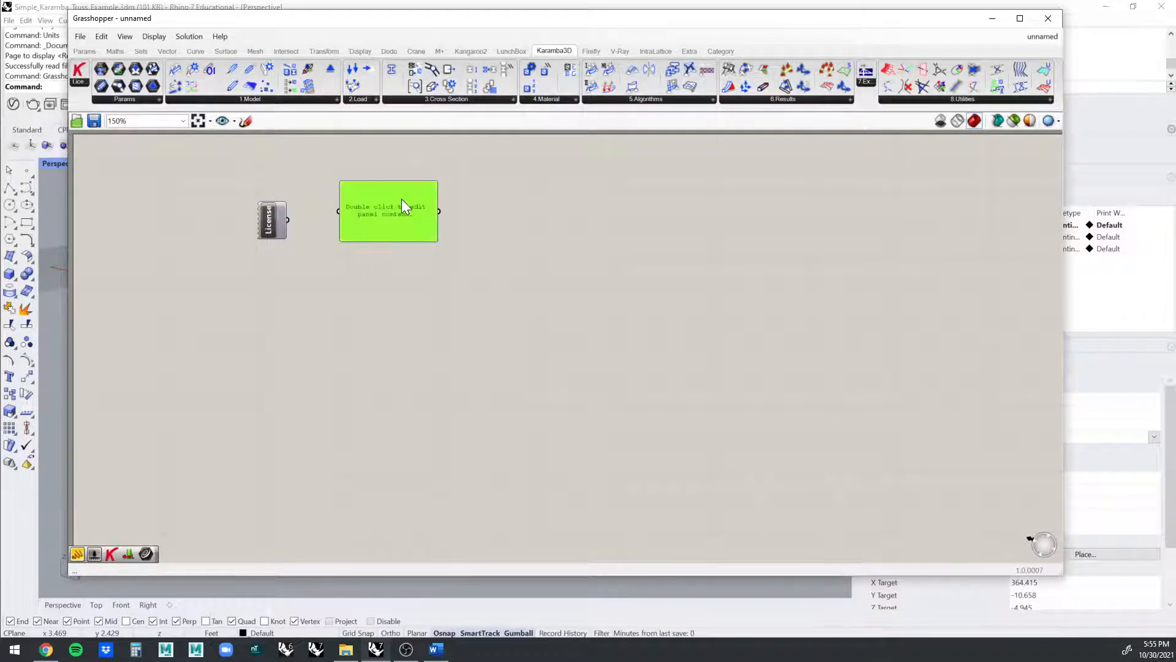
{"action": "left_click_drag", "start_coordinate": [287, 219], "coordinate": [347, 211]}
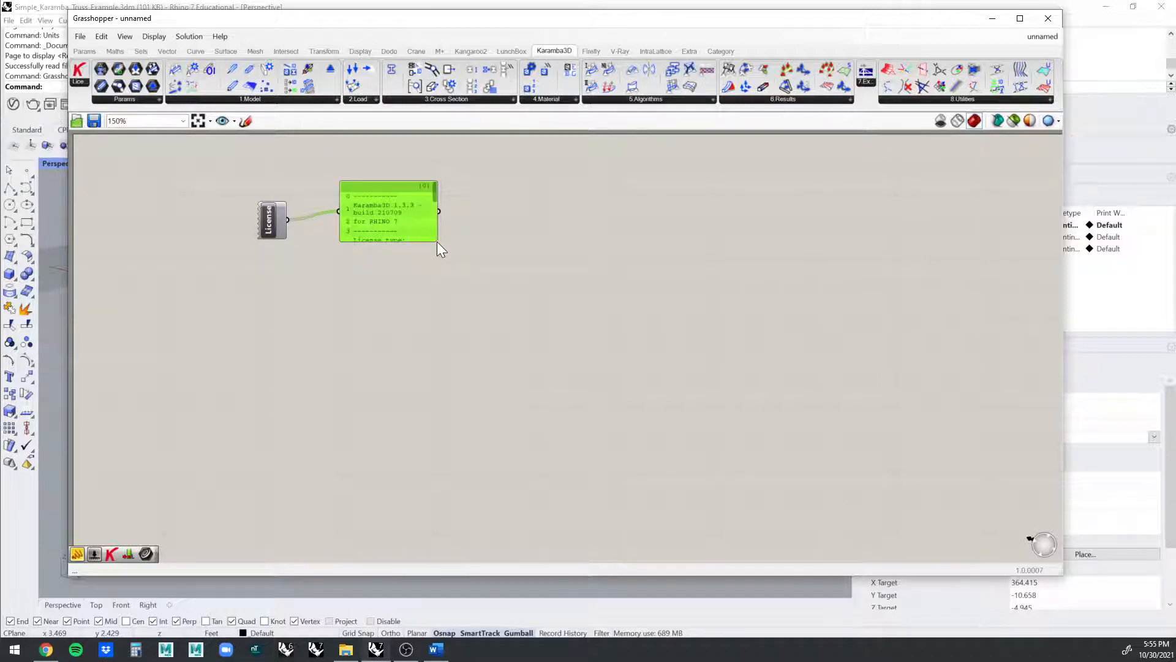
{"action": "left_click_drag", "start_coordinate": [432, 242], "coordinate": [514, 334]}
{"action": "scroll", "coordinate": [433, 259], "scroll_direction": "up", "scroll_amount": 4}
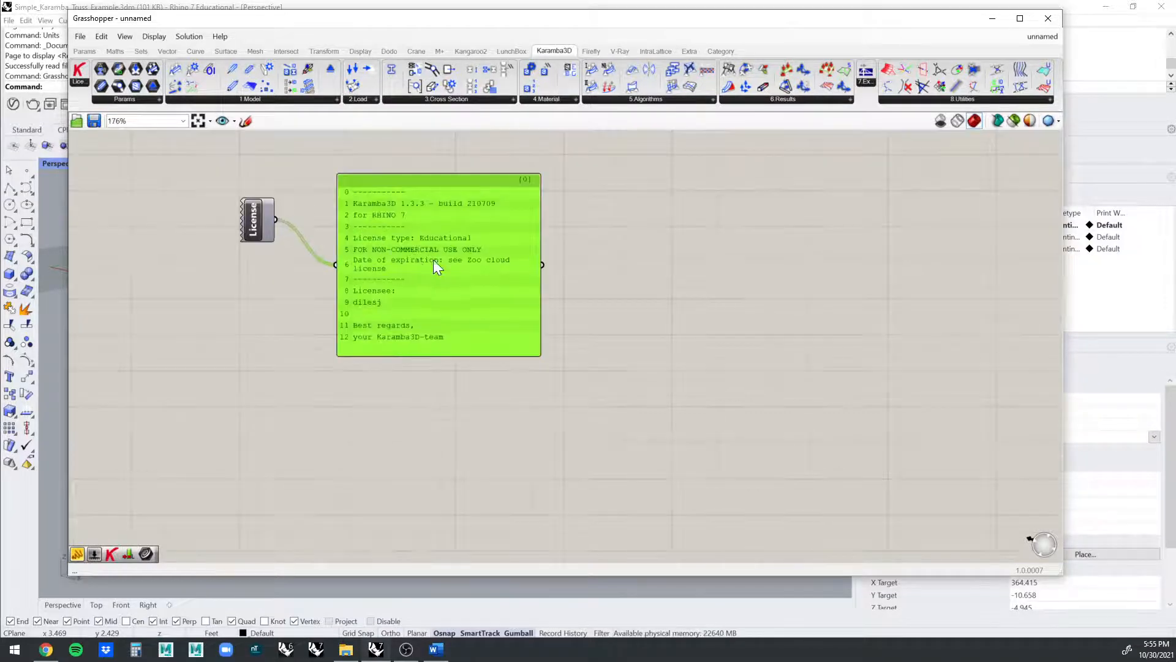
{"action": "right_click_drag", "start_coordinate": [590, 244], "coordinate": [602, 278]}
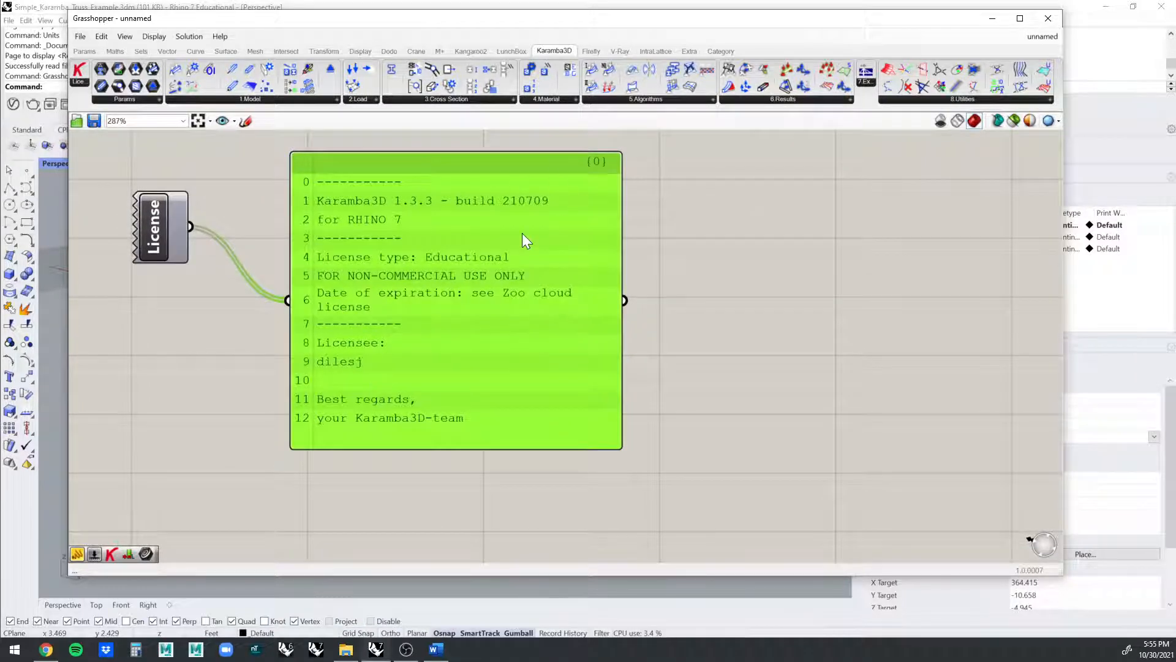
- Delete the Panel and the License component from the Grasshopper canvas
{"action": "key", "text": "Delete"}
{"action": "scroll", "coordinate": [226, 242], "scroll_direction": "down", "scroll_amount": 1}
{"action": "left_click", "coordinate": [168, 238]}
{"action": "key", "text": "Delete"}
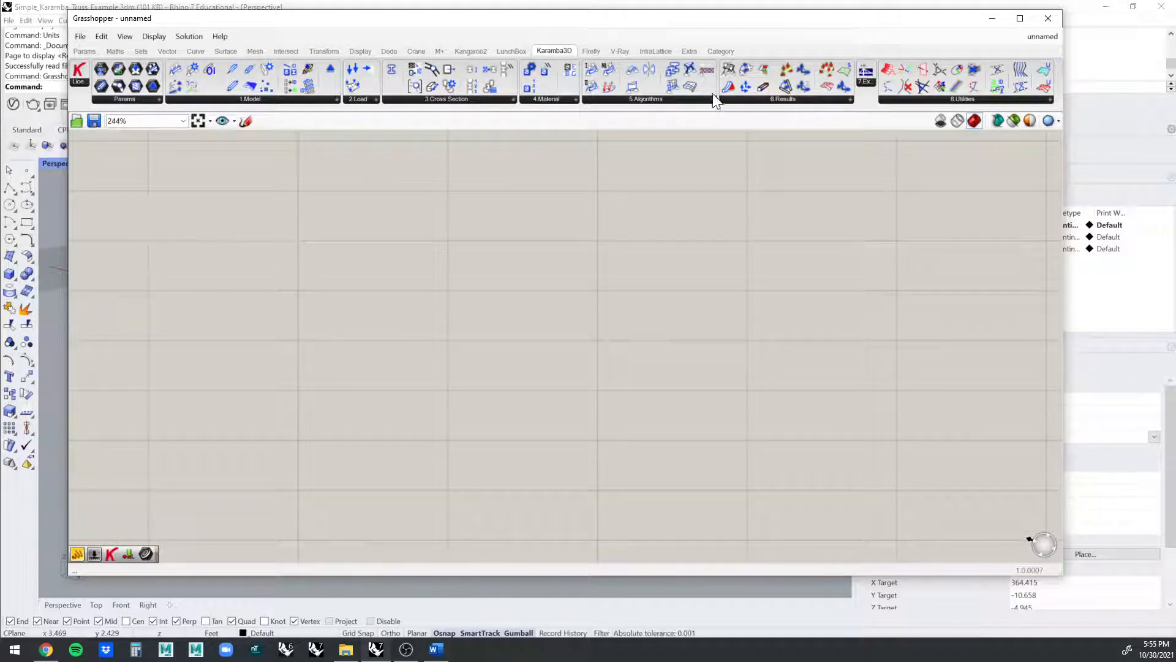
- Minimize Grasshopper and examine the truss wireframes in Rhino's Perspective viewport
{"action": "left_click", "coordinate": [991, 19]}
{"action": "right_click_drag", "start_coordinate": [569, 293], "coordinate": [526, 305]}
{"action": "scroll", "coordinate": [460, 312], "scroll_direction": "up", "scroll_amount": 6}
{"action": "right_click_drag", "start_coordinate": [447, 331], "coordinate": [432, 302]}
{"action": "right_click_drag", "start_coordinate": [433, 309], "coordinate": [325, 299], "text": "shift"}
{"action": "scroll", "coordinate": [326, 299], "scroll_direction": "down", "scroll_amount": 2}
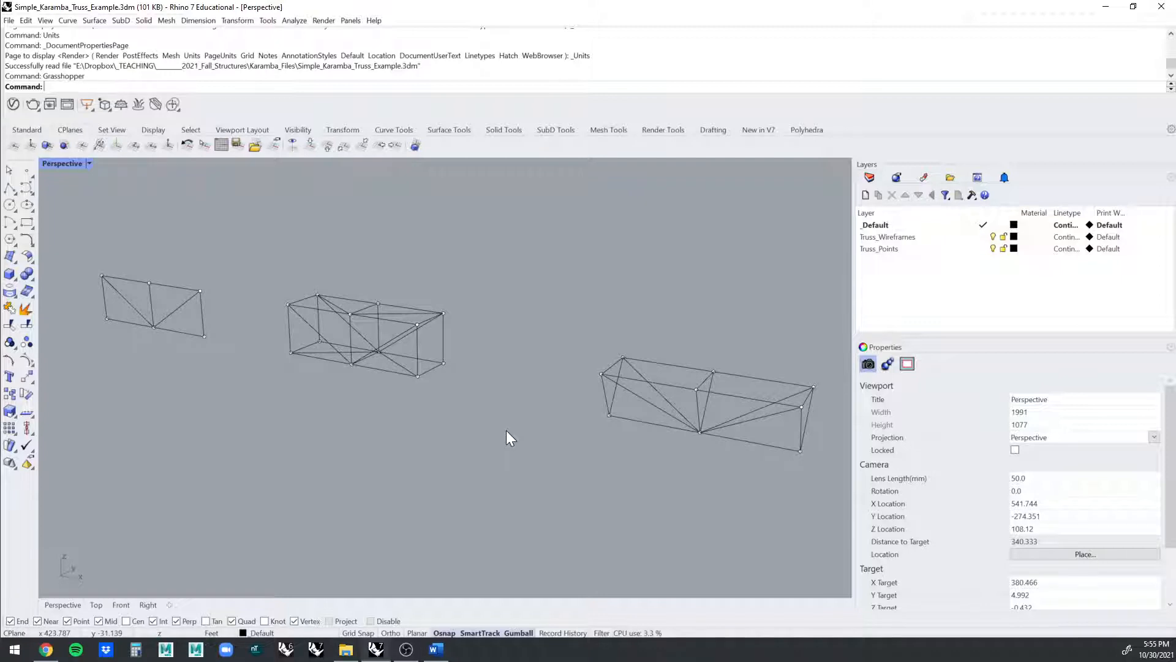
- Bring back the empty Grasshopper window and close it
{"action": "type", "text": "Grasshopper"}
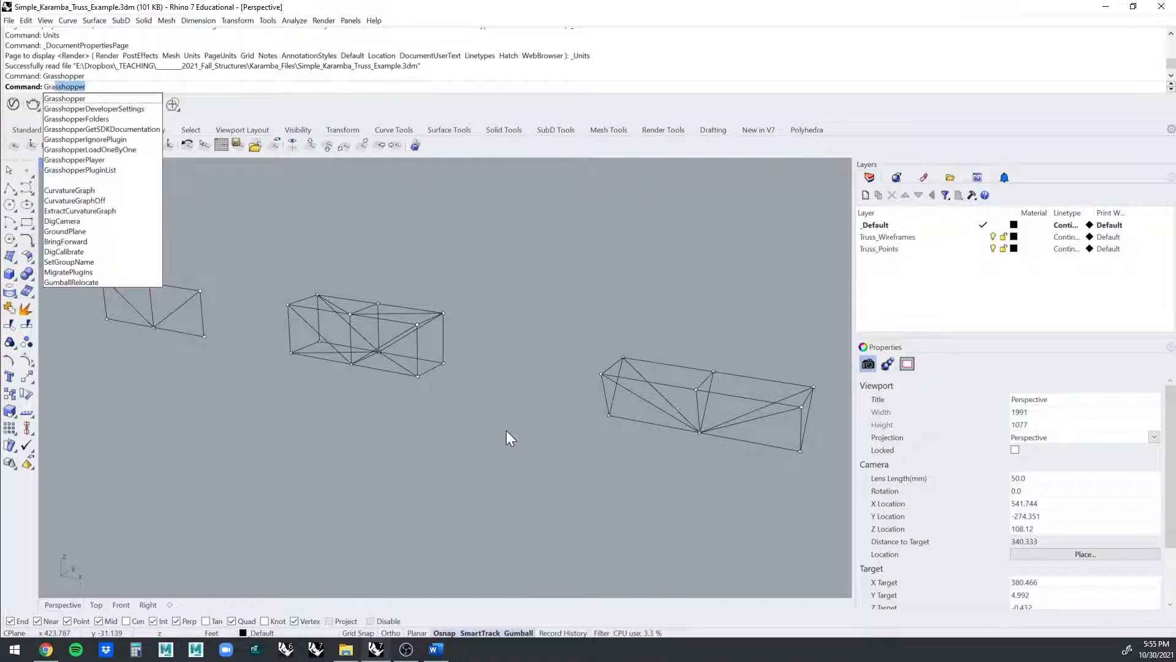
{"action": "key", "text": "Return"}
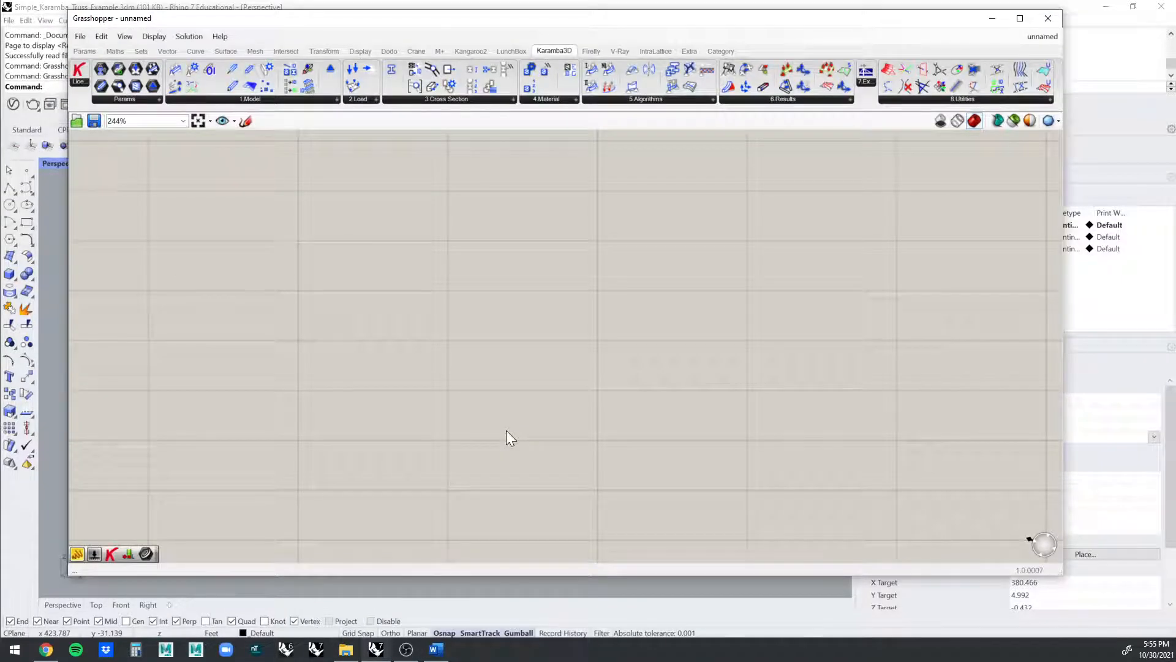
{"action": "left_click", "coordinate": [1049, 18]}
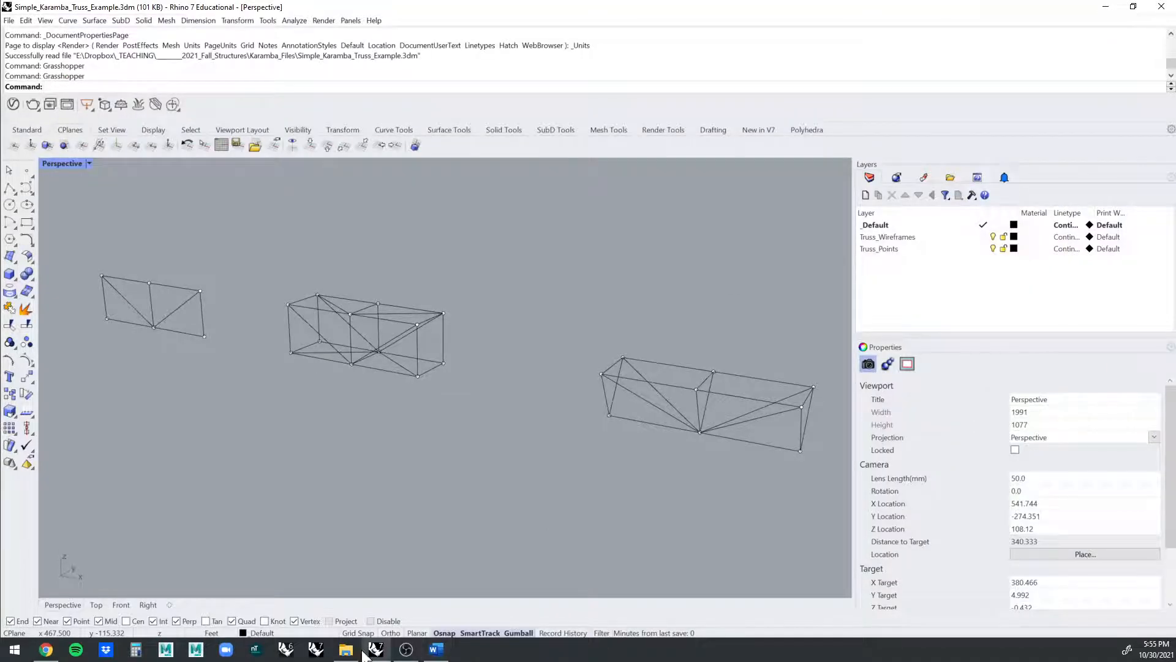
- Open Karamba_Simple_Truss_Example.gh from the Karamba_Files folder in Rhino, minimize File Explorer, and view the definition's SAMPLE TRUSS note
{"action": "left_click", "coordinate": [346, 650]}
{"action": "left_click", "coordinate": [628, 239]}
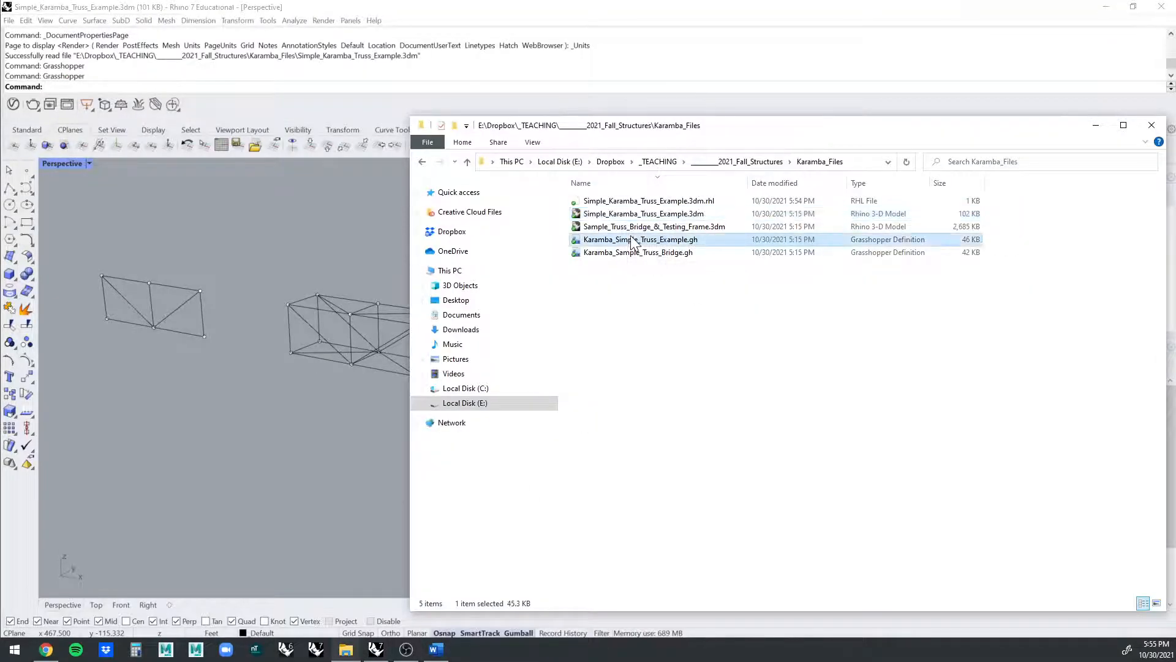
{"action": "left_click", "coordinate": [633, 252]}
{"action": "left_click_drag", "start_coordinate": [632, 240], "coordinate": [479, 211]}
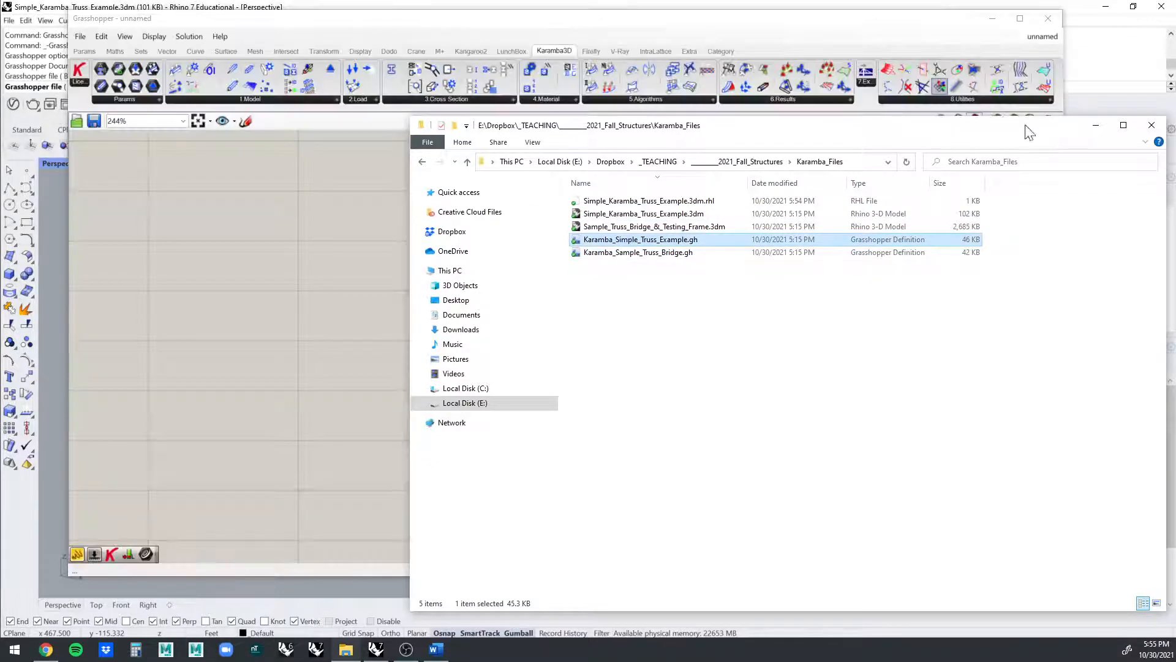
{"action": "left_click", "coordinate": [1095, 125]}
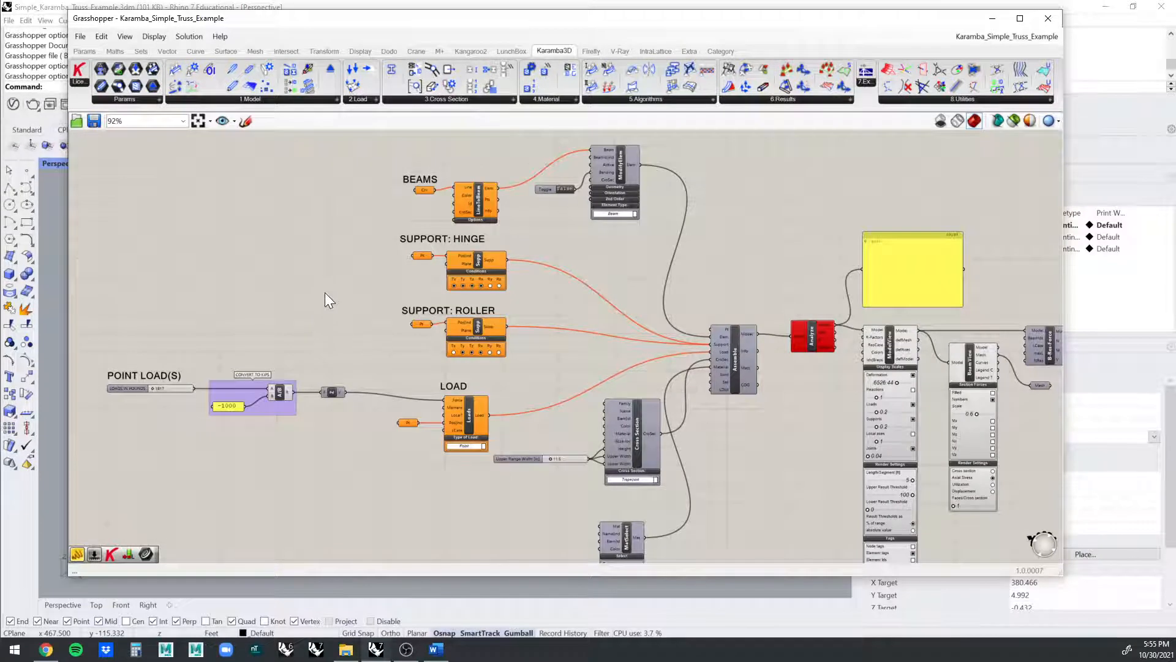
{"action": "right_click_drag", "start_coordinate": [317, 257], "coordinate": [424, 308]}
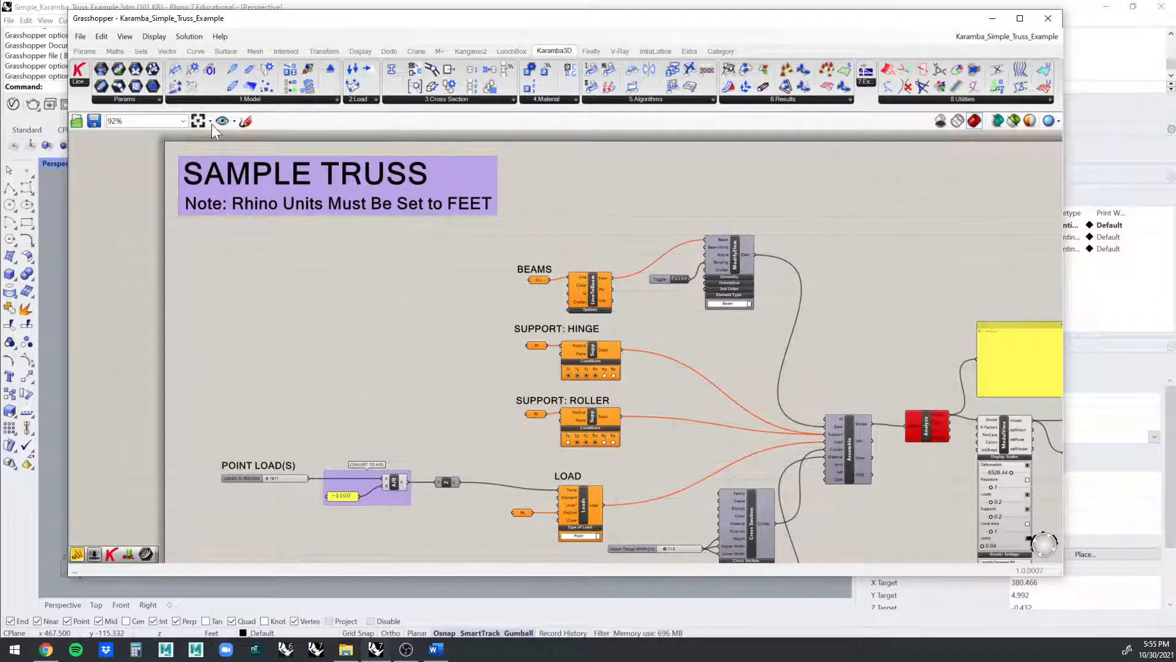
- Minimize Grasshopper, check the truss model's units and tolerances in Document Properties, and close them without changes
{"action": "left_click", "coordinate": [306, 5]}
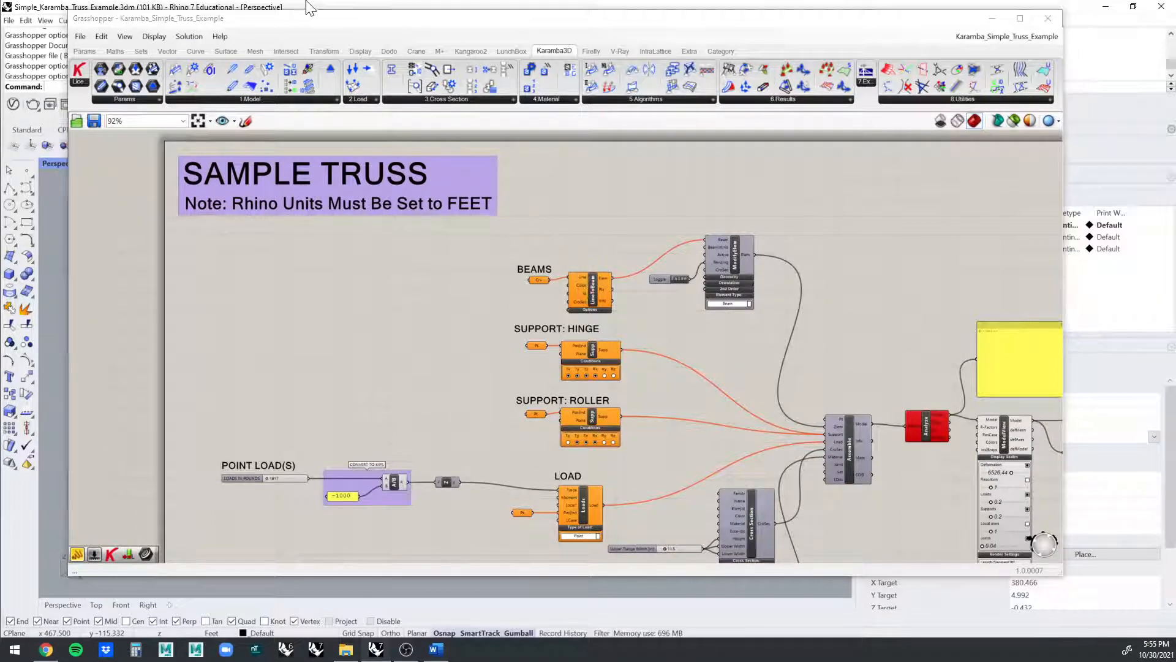
{"action": "left_click", "coordinate": [993, 18]}
{"action": "type", "text": "Units"}
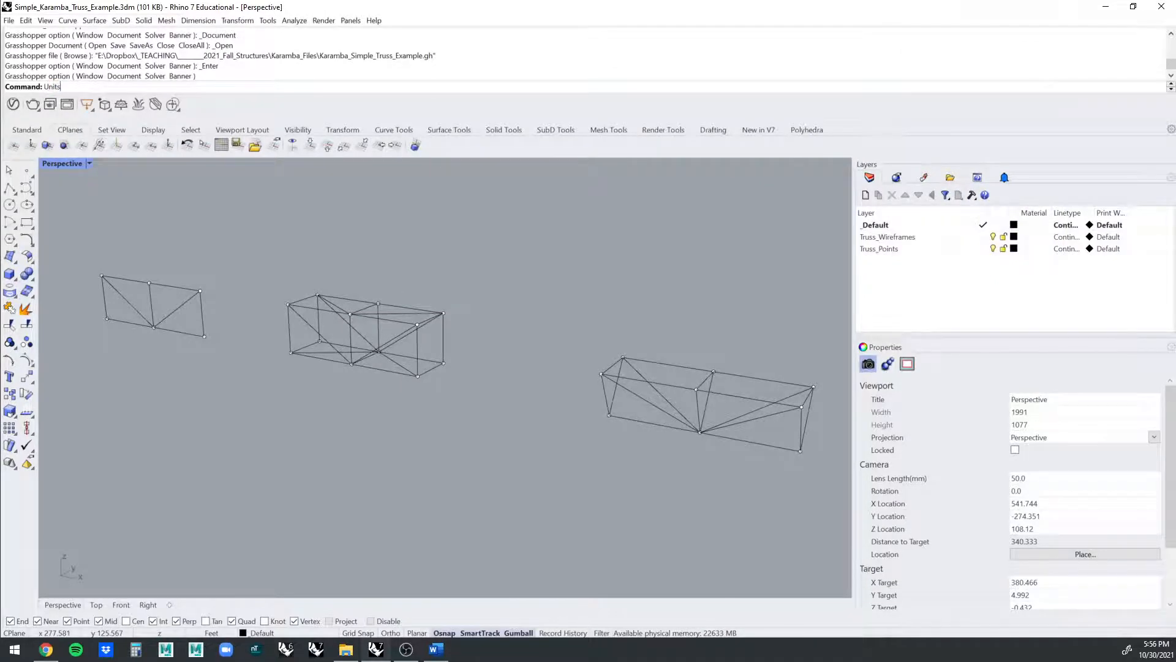
{"action": "key", "text": "Return"}
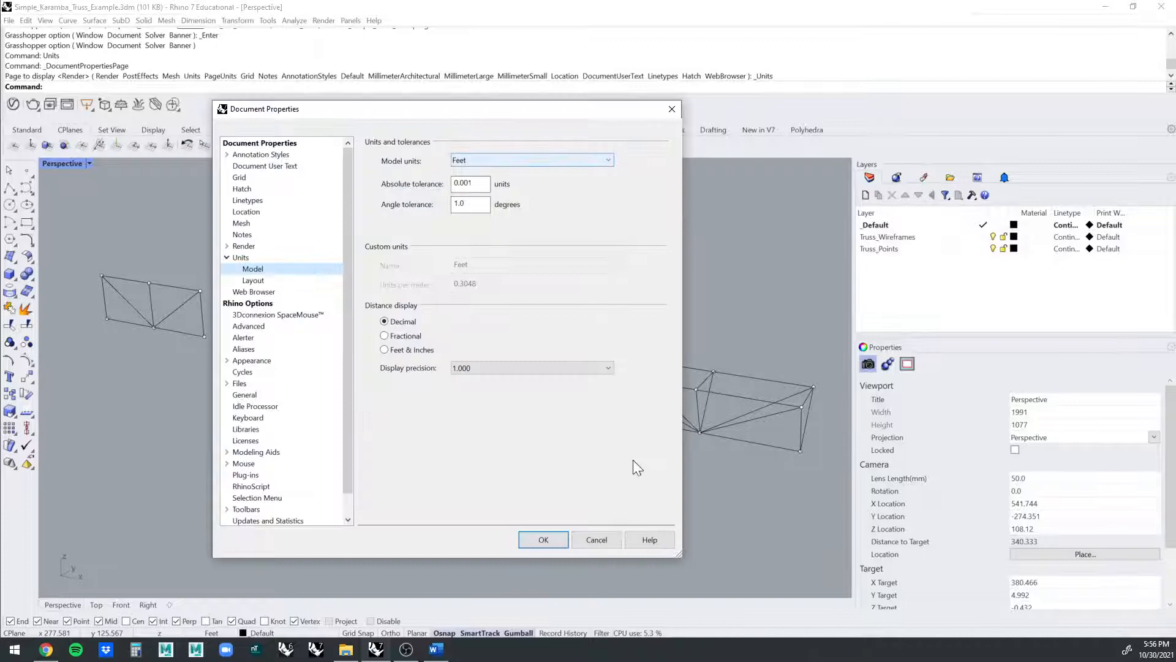
{"action": "left_click", "coordinate": [604, 541]}
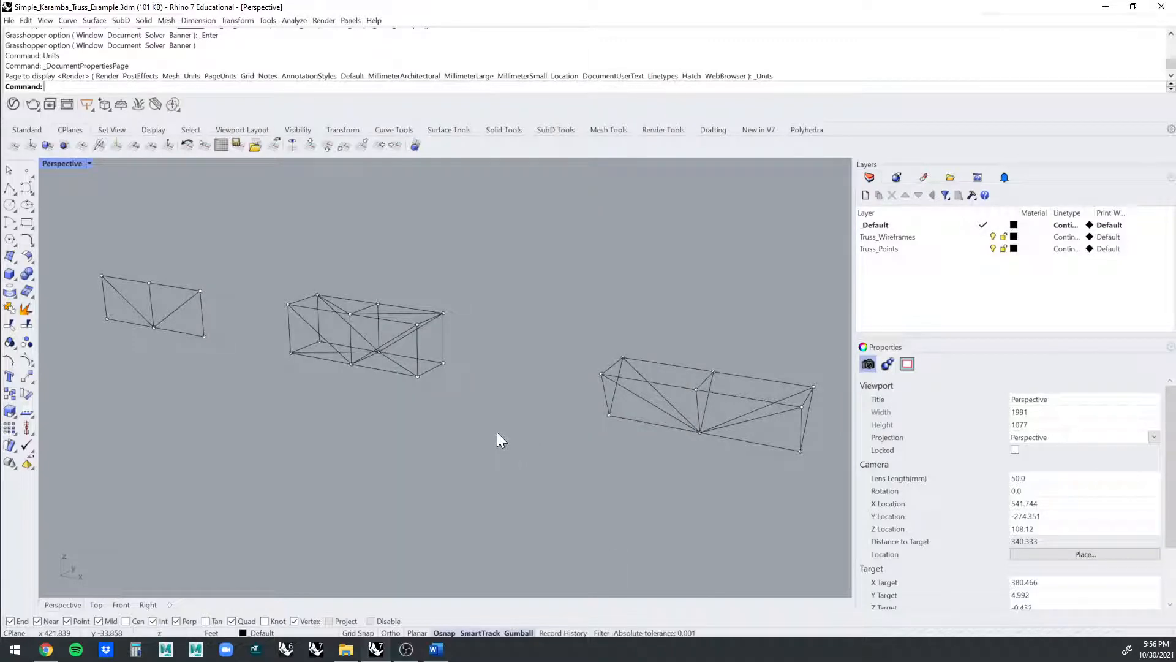
- Reopen the Grasshopper window with the sample truss definition twice, closing it each time
{"action": "type", "text": "Grasshopper"}
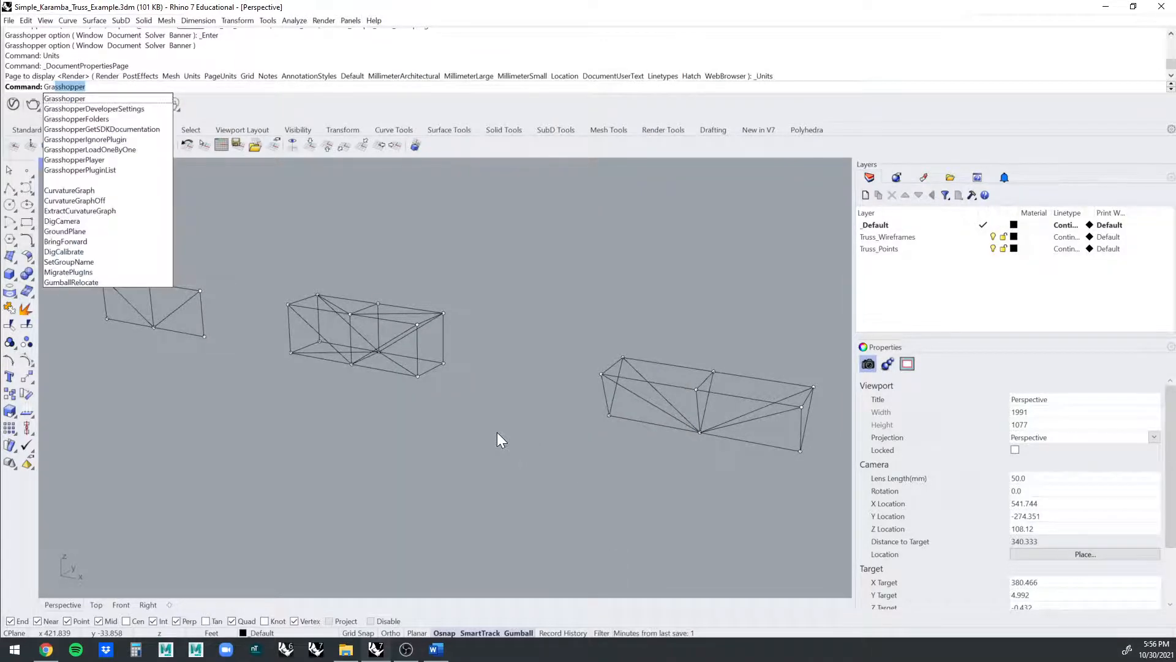
{"action": "key", "text": "Return"}
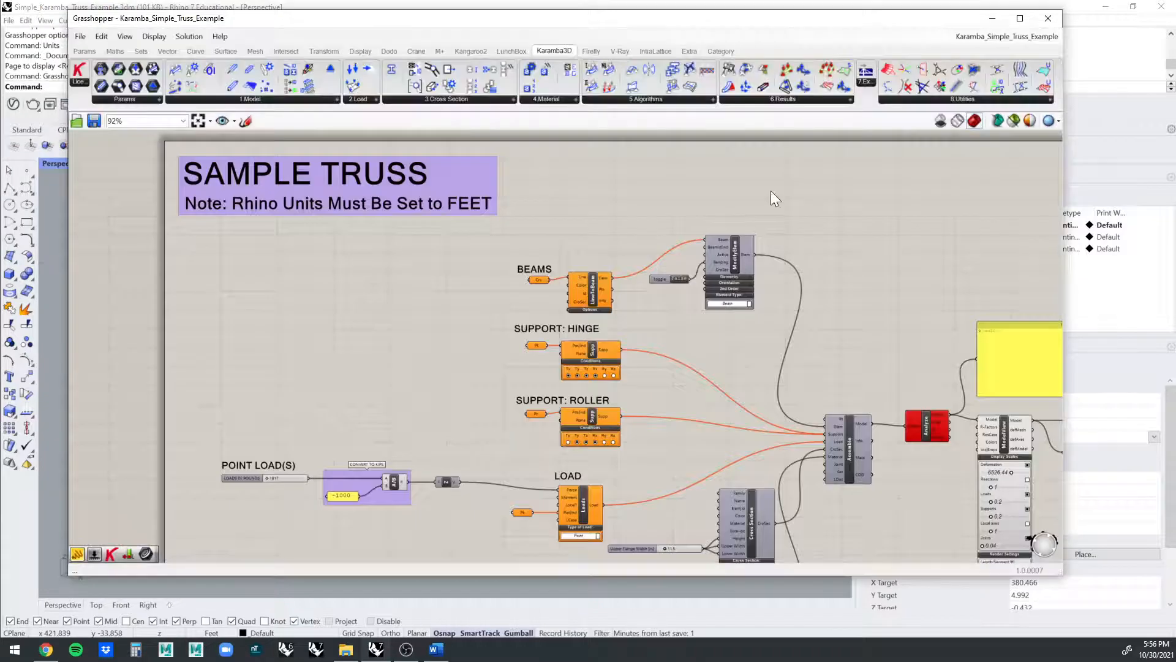
{"action": "left_click", "coordinate": [1047, 20]}
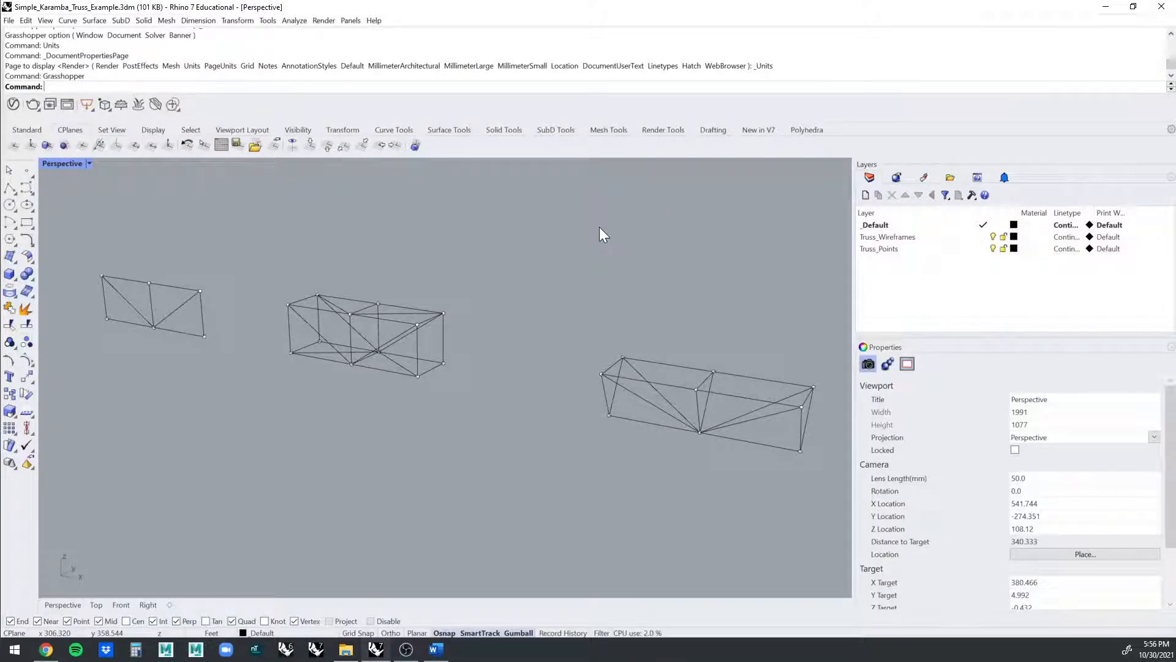
{"action": "type", "text": "Grasshopper"}
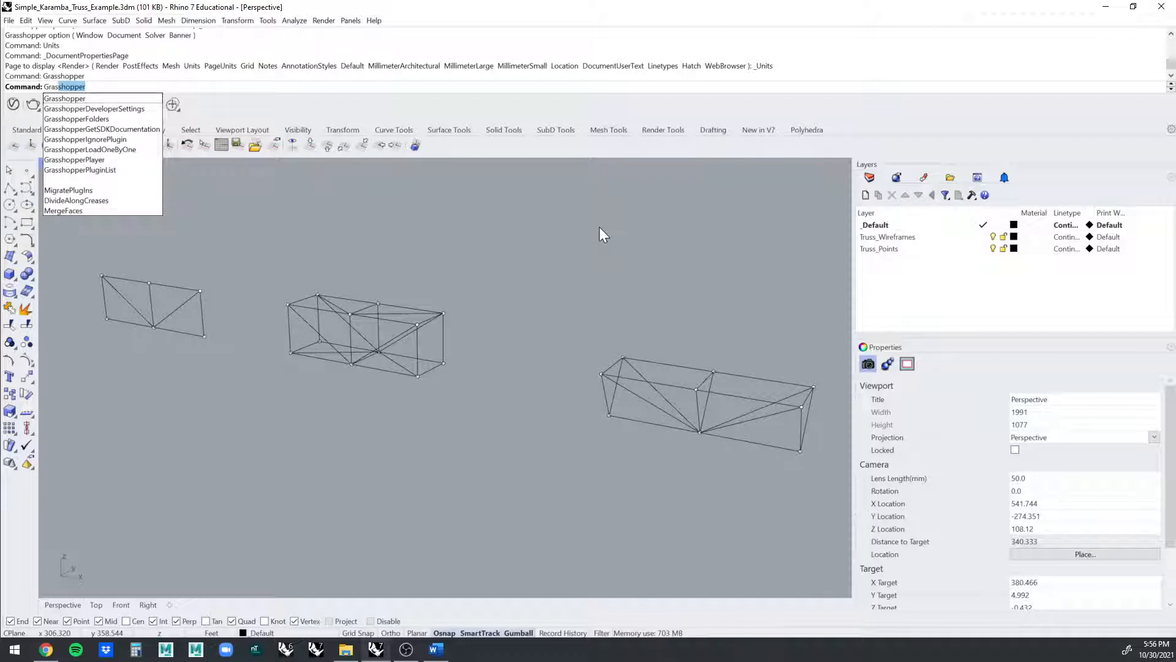
{"action": "key", "text": "Return"}
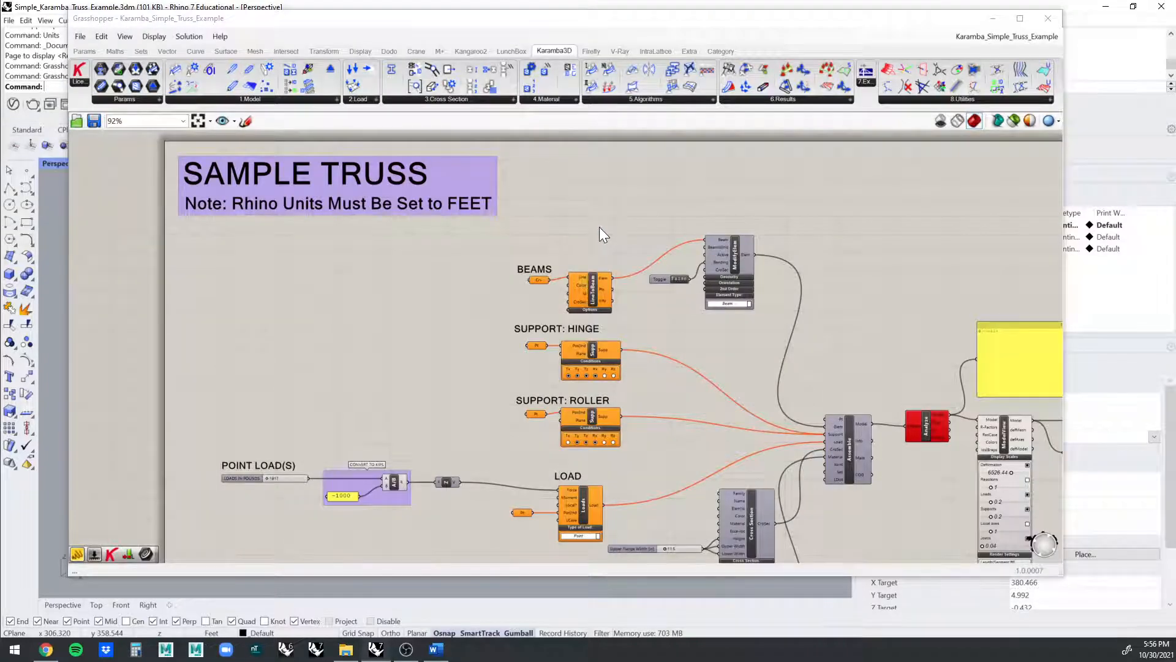
{"action": "left_click", "coordinate": [1048, 18]}
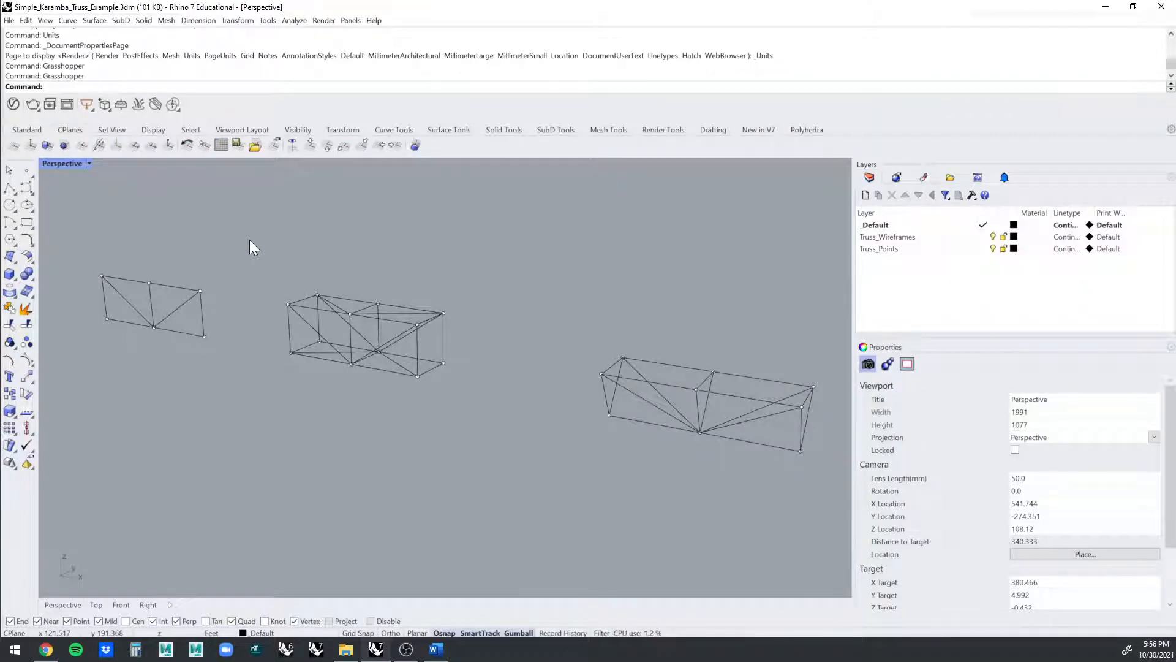
- Reopen Grasshopper with the sample truss definition, minimize its window, and bring it back in front of Rhino
{"action": "type", "text": "Grasshopper"}
{"action": "key", "text": "Return"}
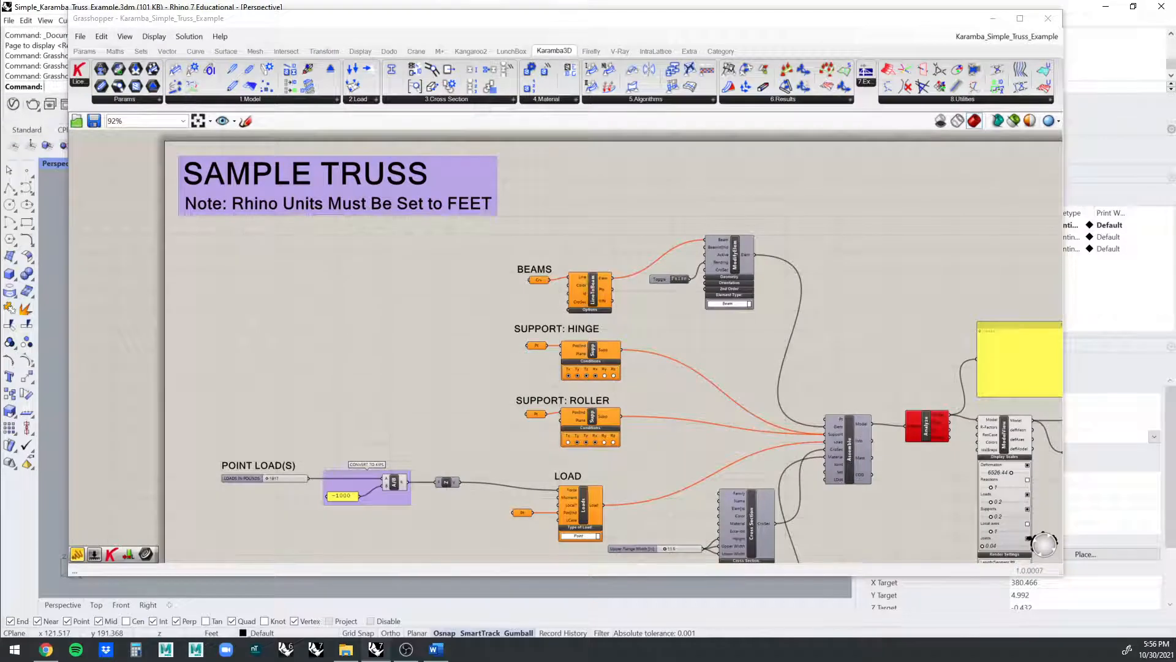
{"action": "left_click", "coordinate": [993, 19]}
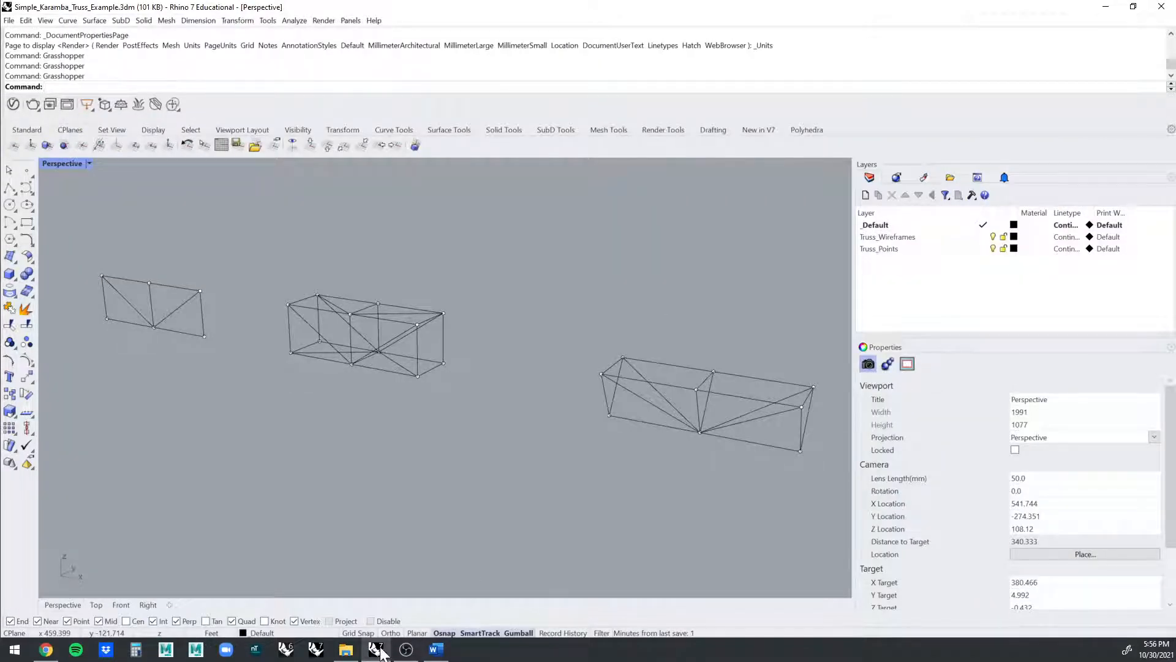
{"action": "key", "text": "Return"}
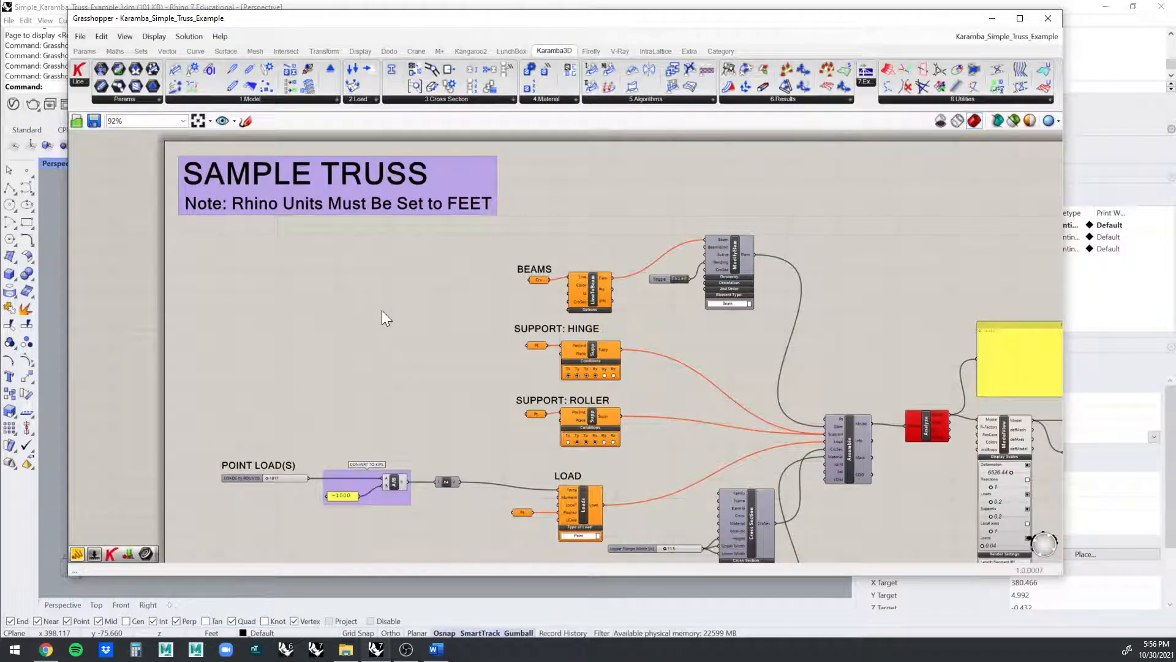
- Place a Point parameter and a Line parameter on the empty canvas beside the BEAMS group
{"action": "scroll", "coordinate": [490, 321], "scroll_direction": "down", "scroll_amount": 2}
{"action": "right_click_drag", "start_coordinate": [527, 294], "coordinate": [413, 246]}
{"action": "scroll", "coordinate": [466, 269], "scroll_direction": "up", "scroll_amount": 4}
{"action": "right_click_drag", "start_coordinate": [410, 292], "coordinate": [480, 285]}
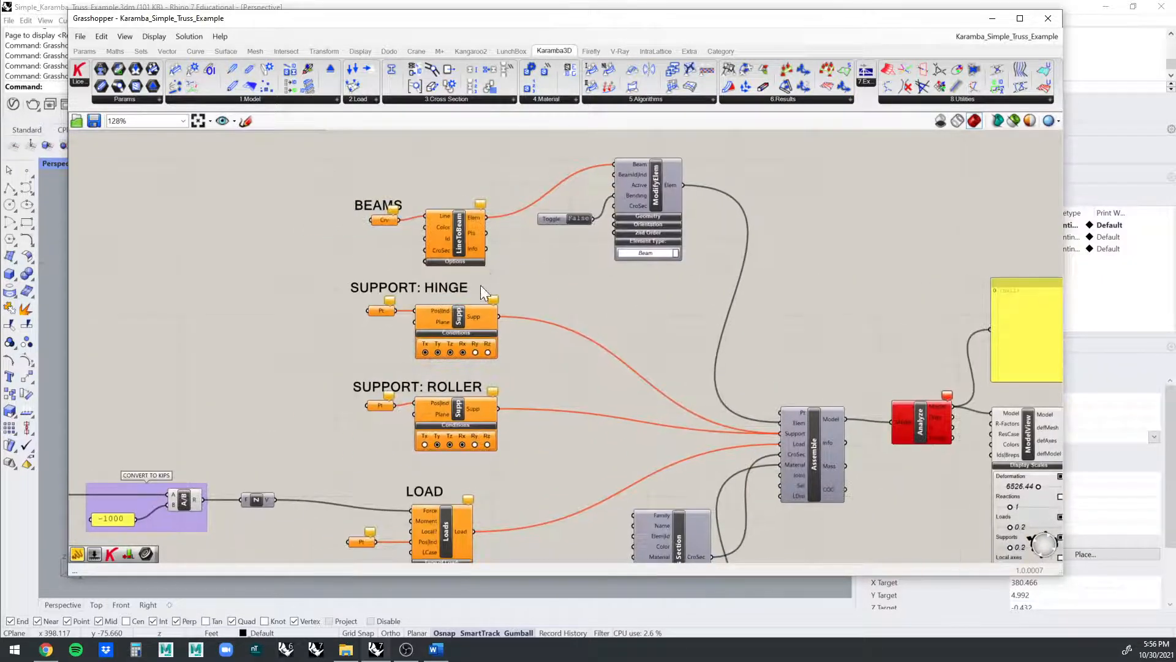
{"action": "scroll", "coordinate": [438, 315], "scroll_direction": "up", "scroll_amount": 3}
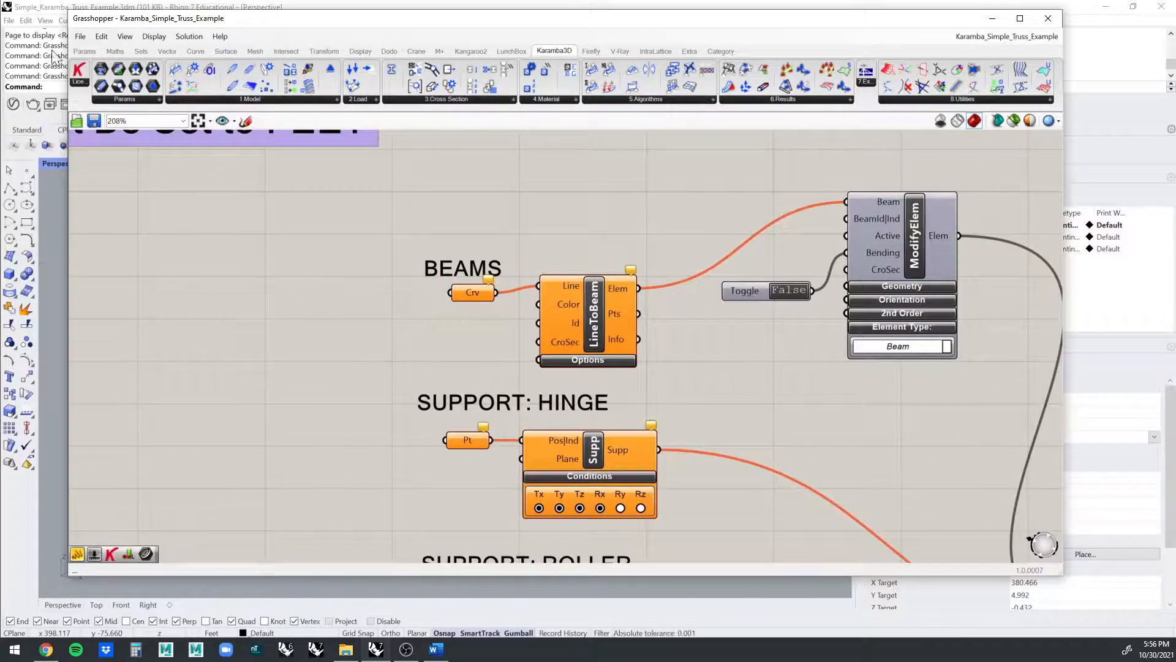
{"action": "left_click", "coordinate": [84, 50]}
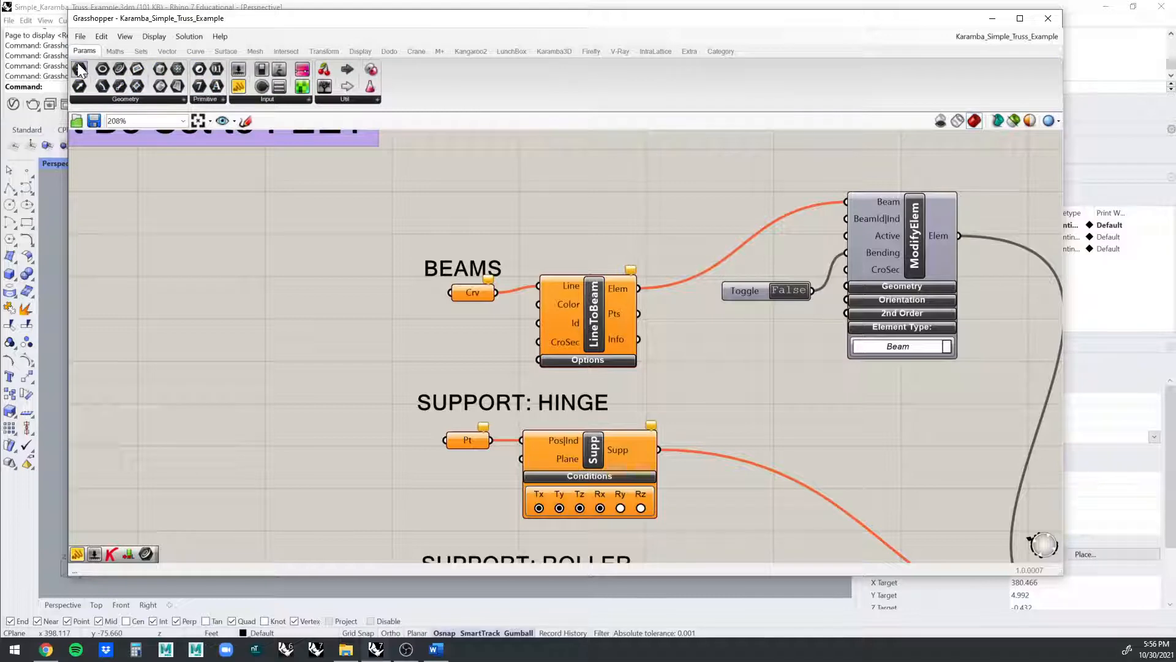
{"action": "left_click_drag", "start_coordinate": [96, 70], "coordinate": [197, 261]}
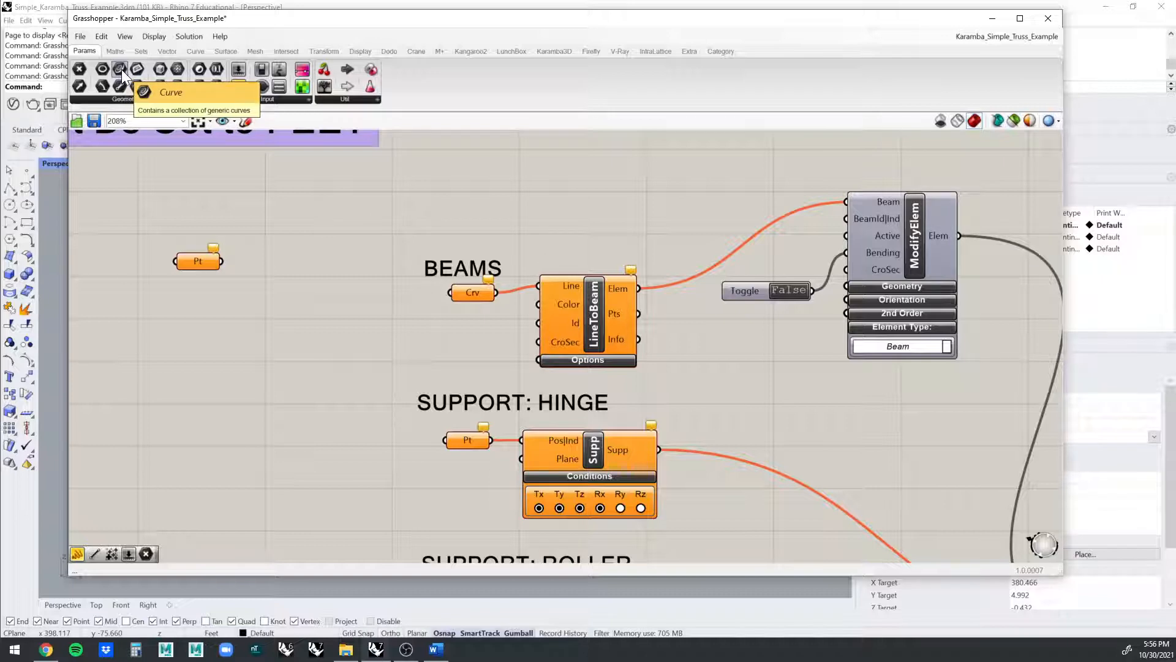
{"action": "left_click_drag", "start_coordinate": [119, 90], "coordinate": [195, 304]}
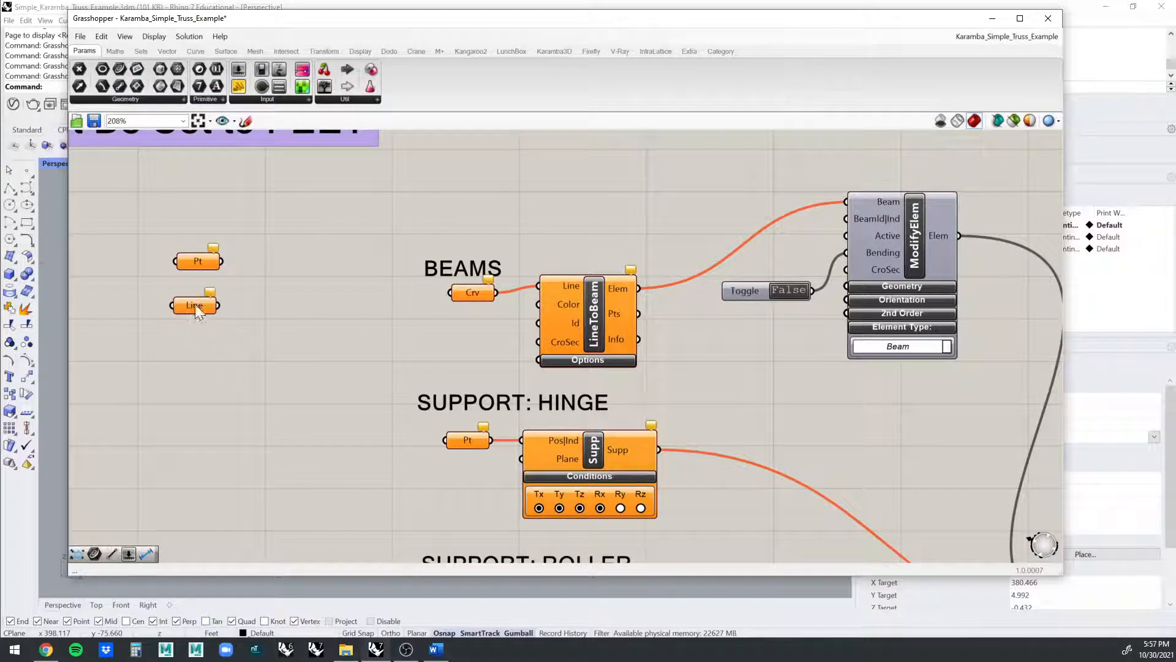
- Move the Grasshopper window aside to uncover the flat truss, and look through the available Geometry parameters
{"action": "left_click_drag", "start_coordinate": [294, 19], "coordinate": [632, 47]}
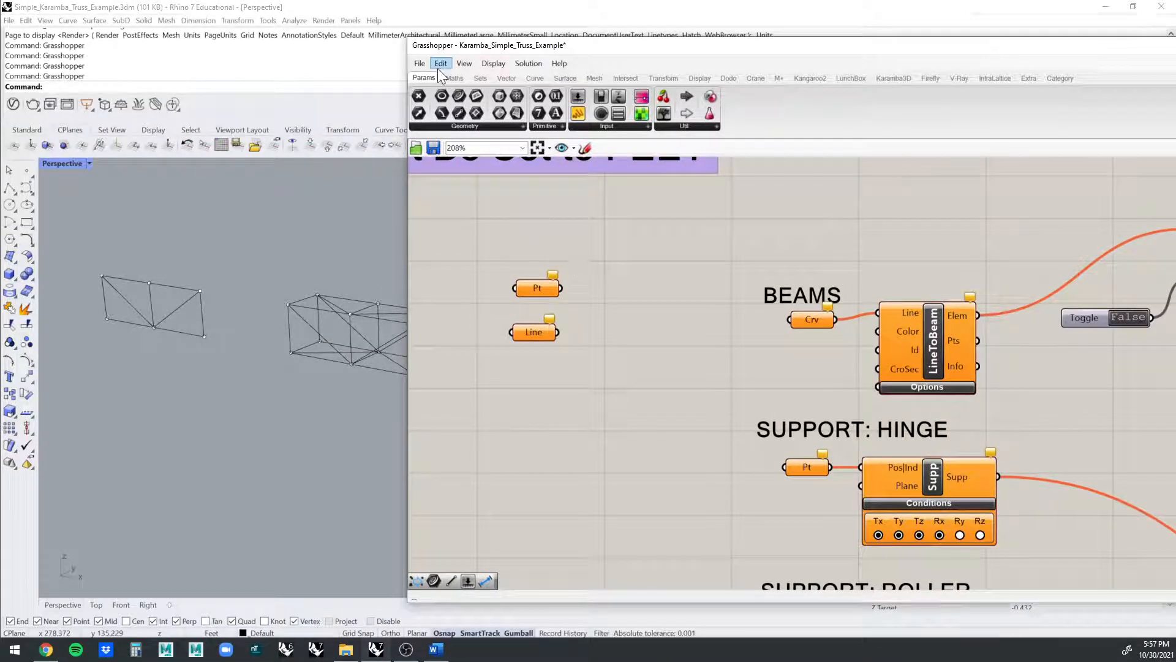
{"action": "left_click", "coordinate": [467, 127]}
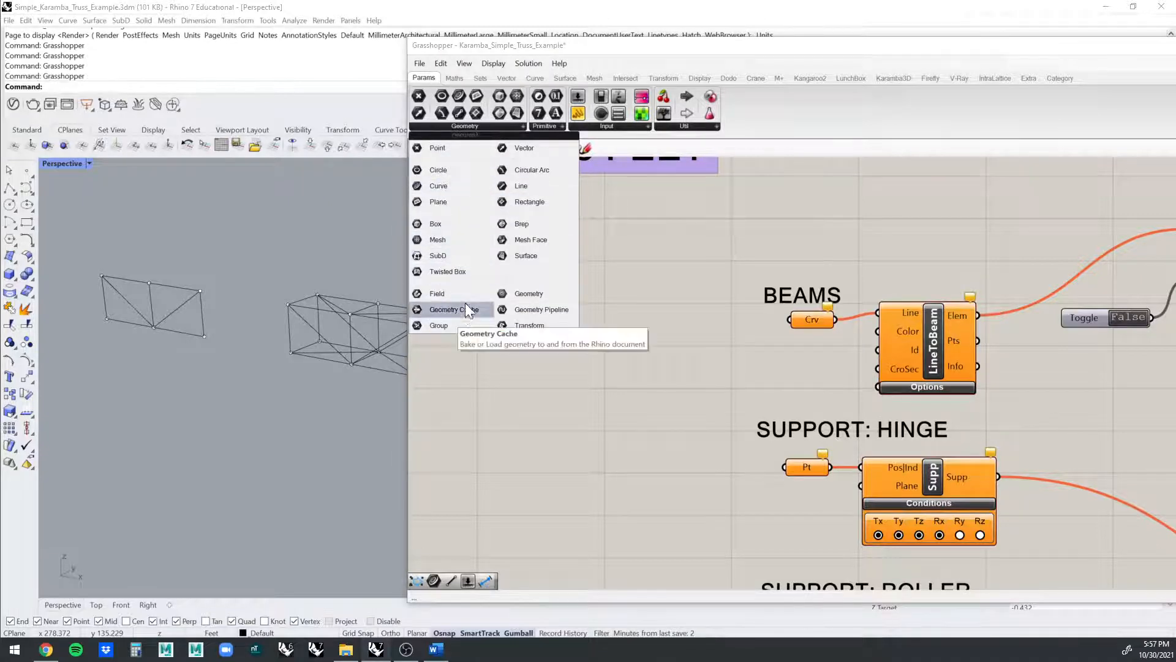
{"action": "left_click", "coordinate": [613, 266]}
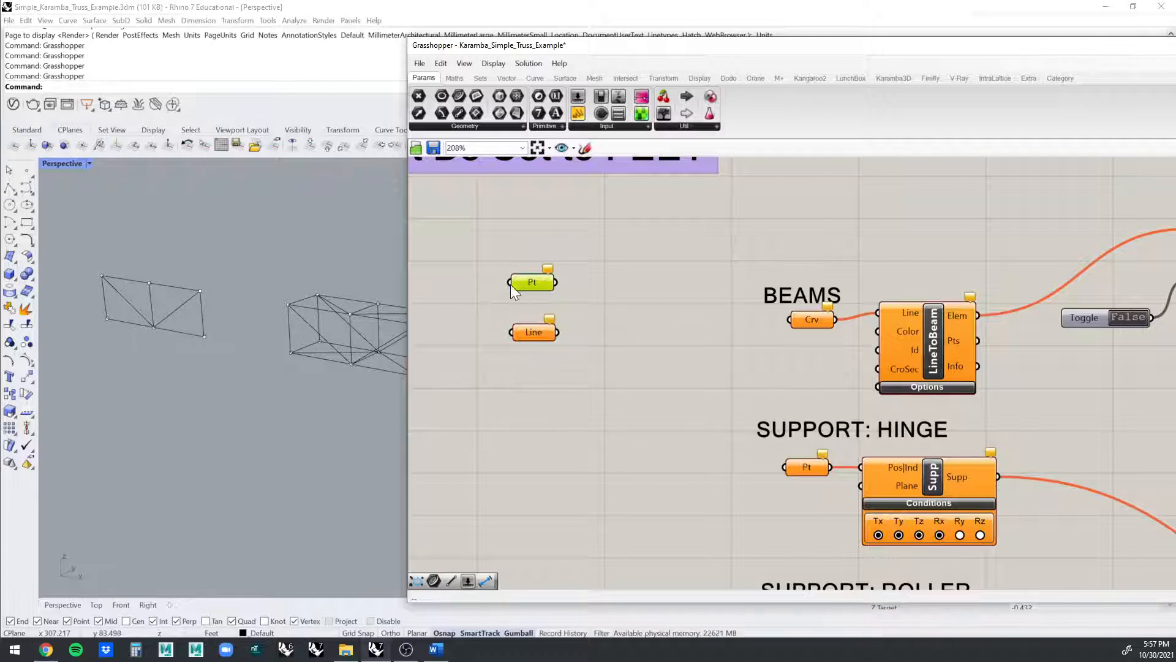
{"action": "left_click", "coordinate": [200, 291]}
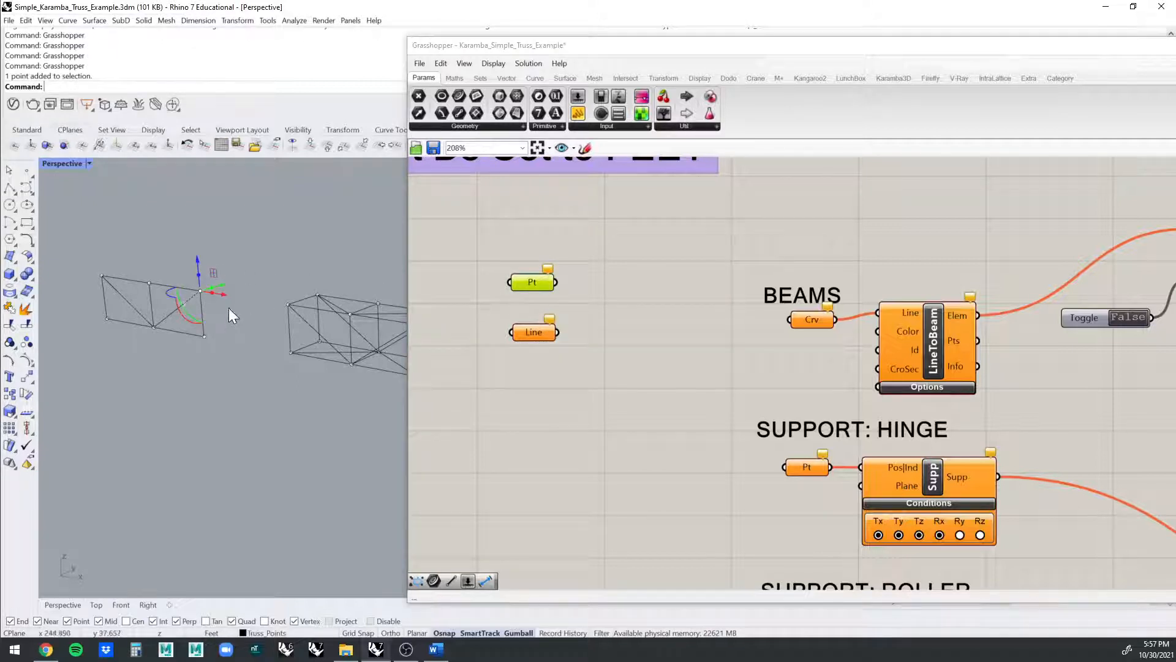
{"action": "left_click", "coordinate": [588, 268]}
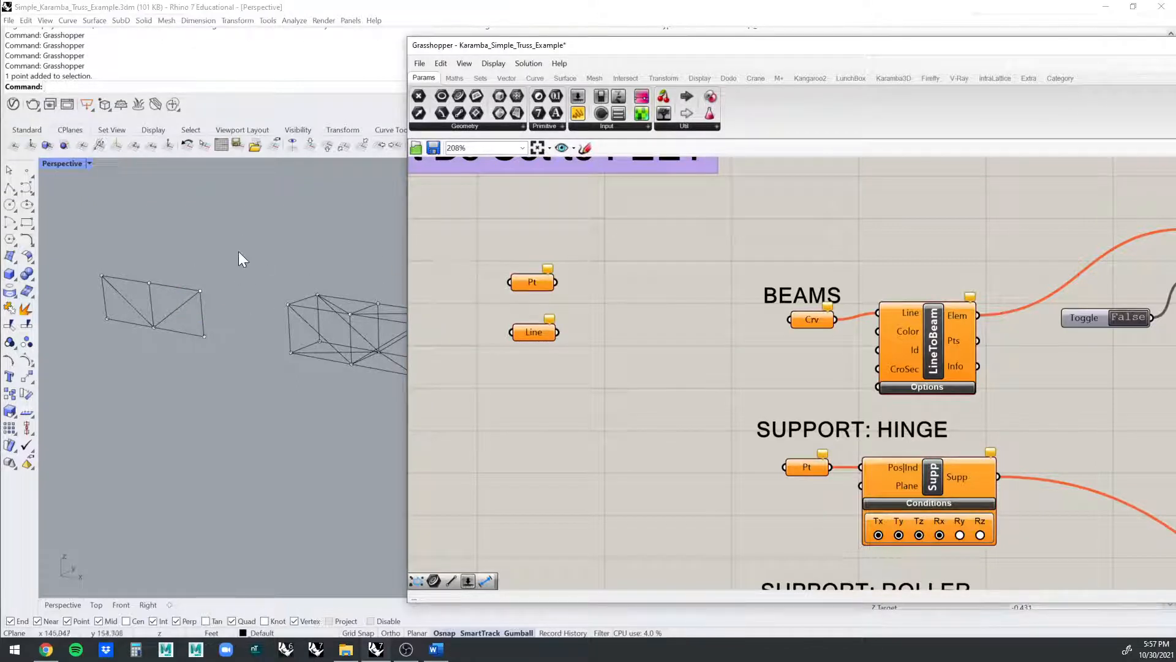
{"action": "left_click_drag", "start_coordinate": [99, 252], "coordinate": [221, 302]}
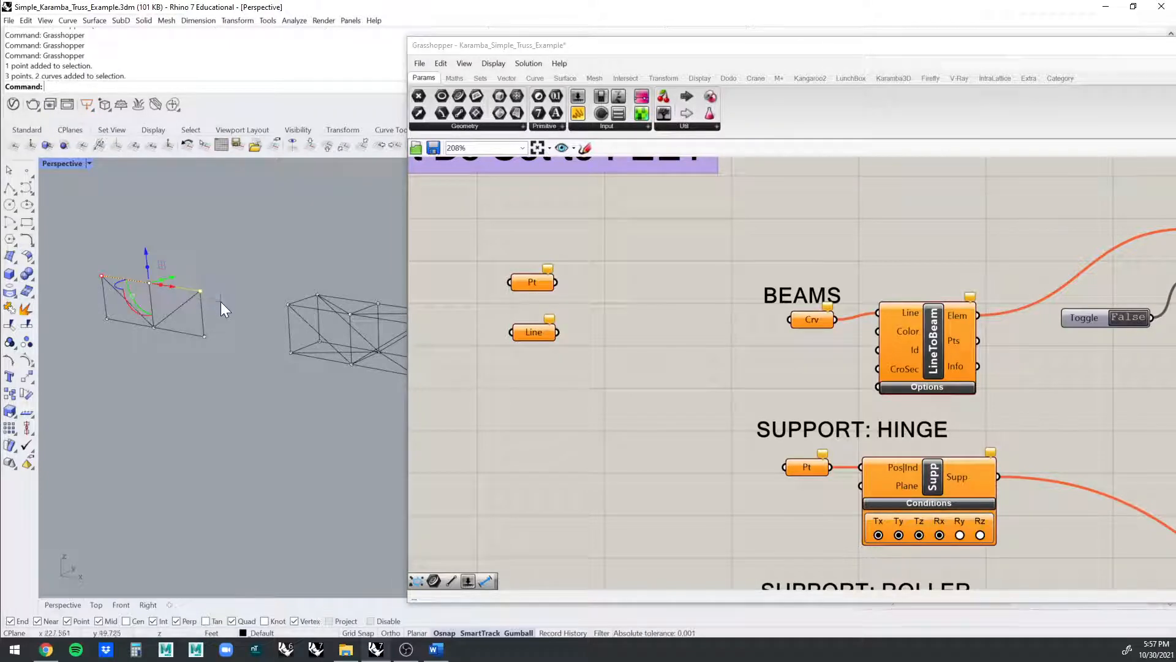
{"action": "left_click", "coordinate": [208, 262]}
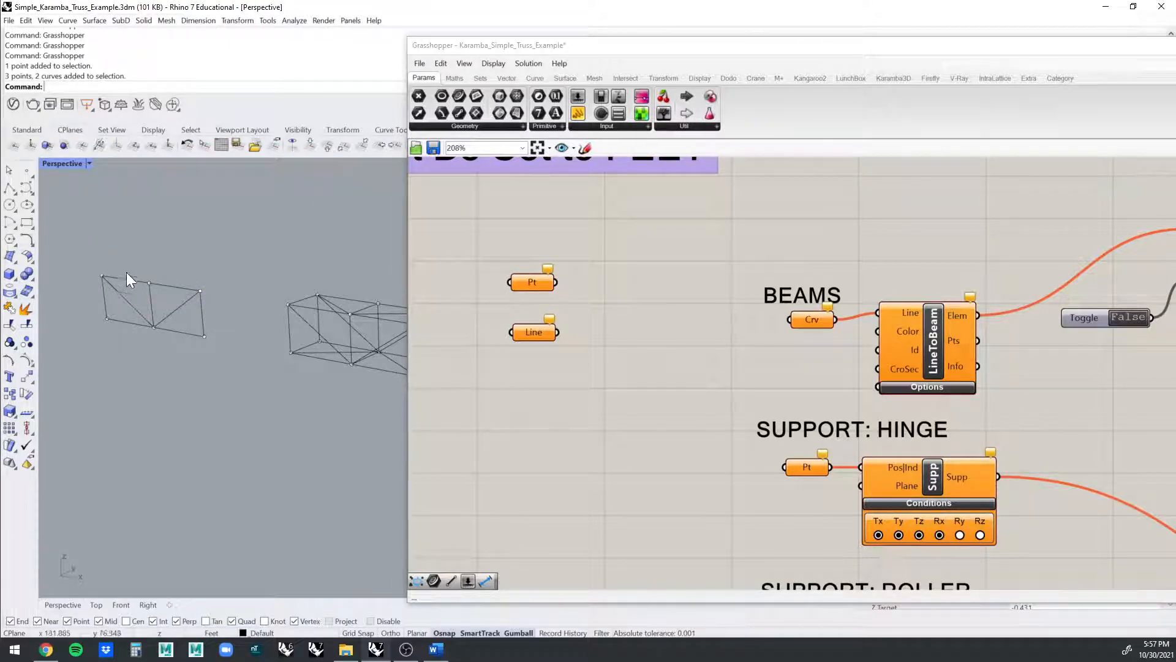
- Select the three top-chord points of the flat truss and reference them as multiple points in the Point parameter
{"action": "left_click_drag", "start_coordinate": [93, 252], "coordinate": [118, 290]}
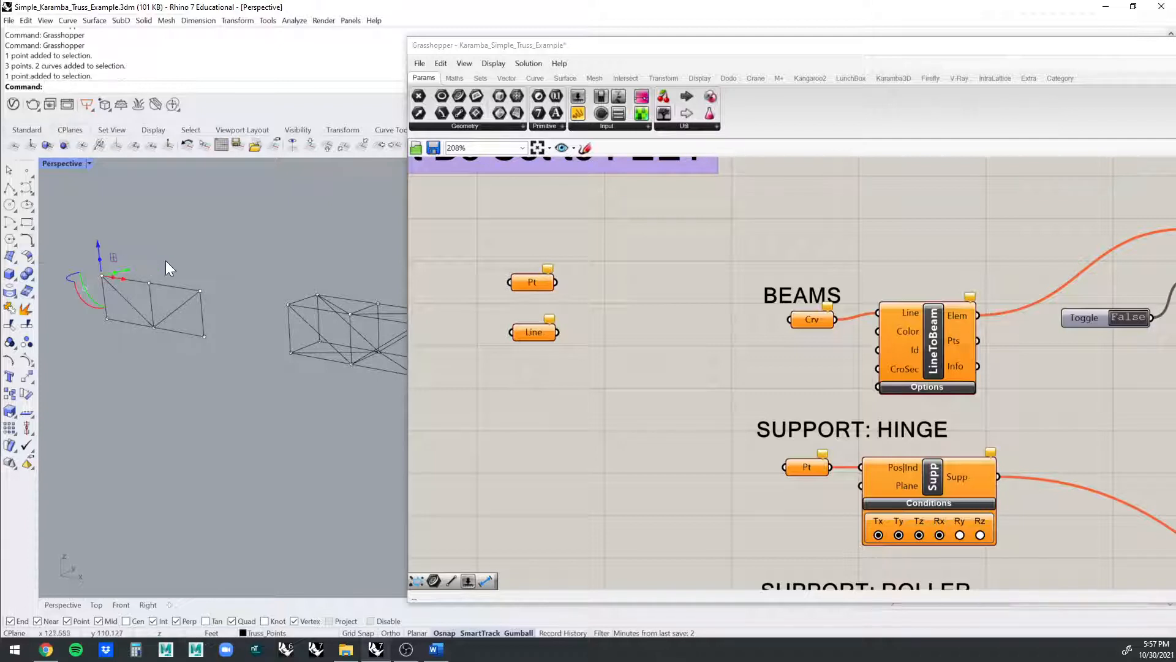
{"action": "left_click_drag", "start_coordinate": [136, 250], "coordinate": [213, 305], "text": "shift"}
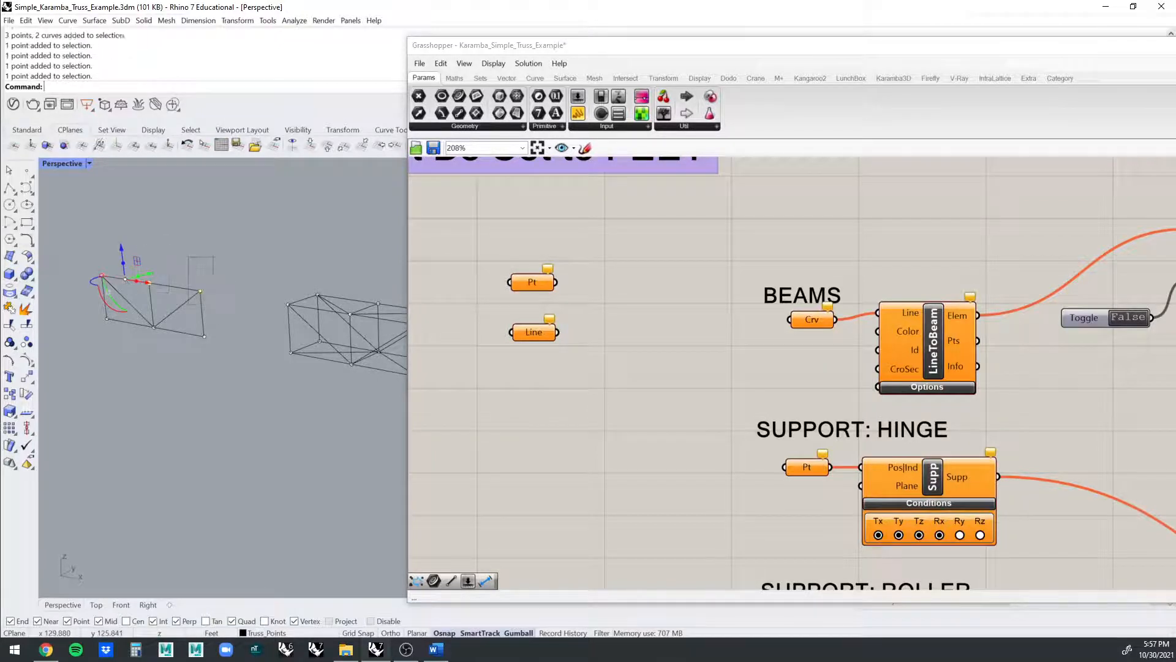
{"action": "right_click", "coordinate": [538, 281]}
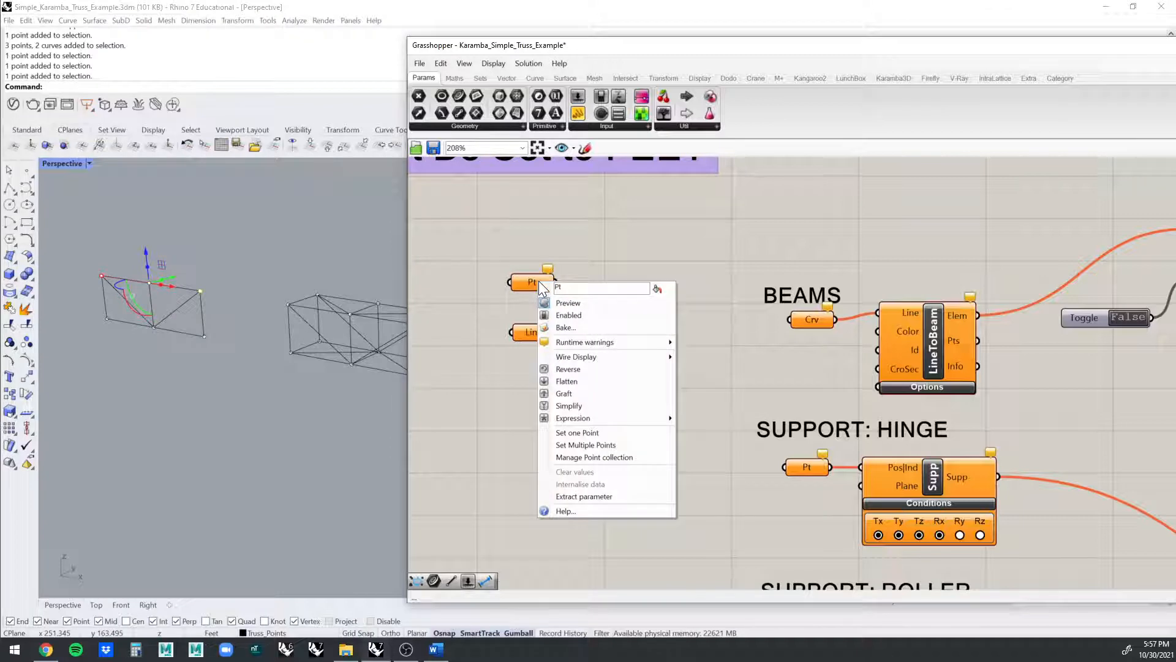
{"action": "left_click", "coordinate": [589, 444]}
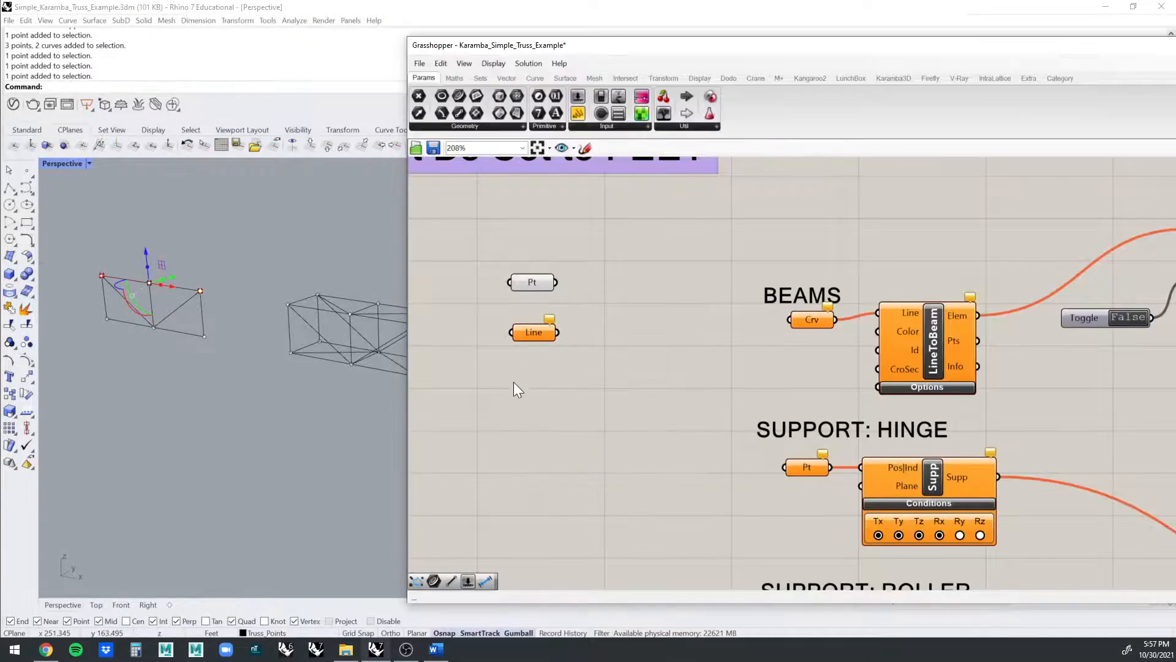
- Clear the Point parameter's referenced values and deselect the truss points
{"action": "right_click", "coordinate": [527, 281]}
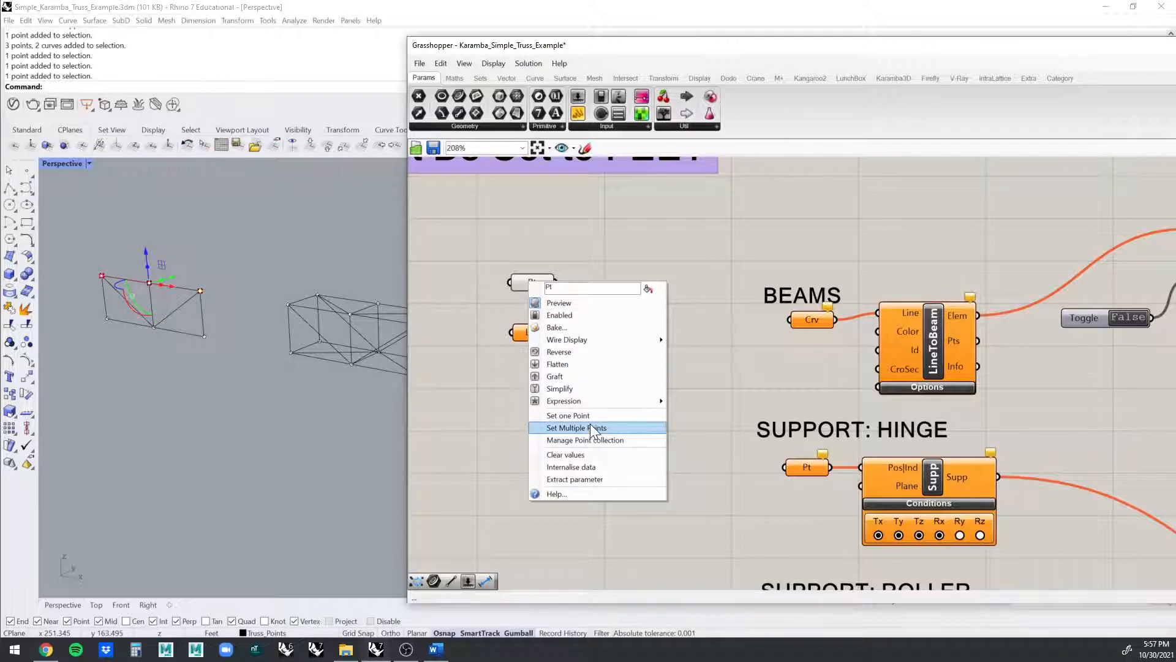
{"action": "left_click", "coordinate": [579, 456]}
{"action": "left_click", "coordinate": [327, 251]}
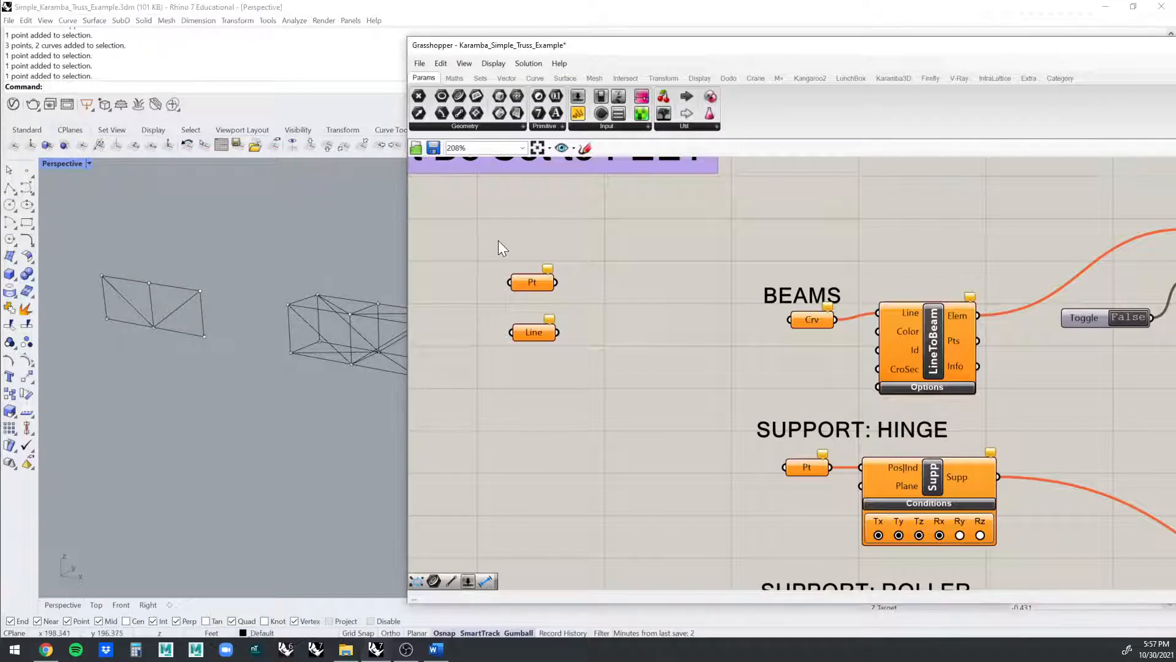
- Reference the flat truss's upper end point nearest the box truss as the Point parameter's single point, and clear it again
{"action": "right_click", "coordinate": [526, 285]}
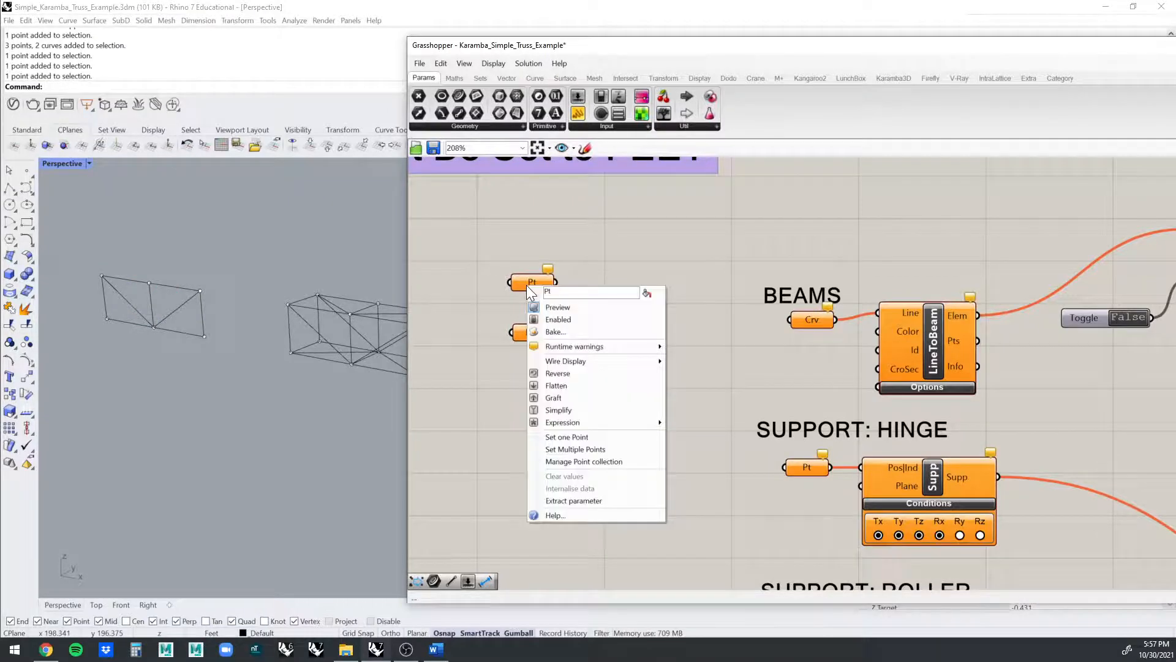
{"action": "left_click", "coordinate": [602, 437]}
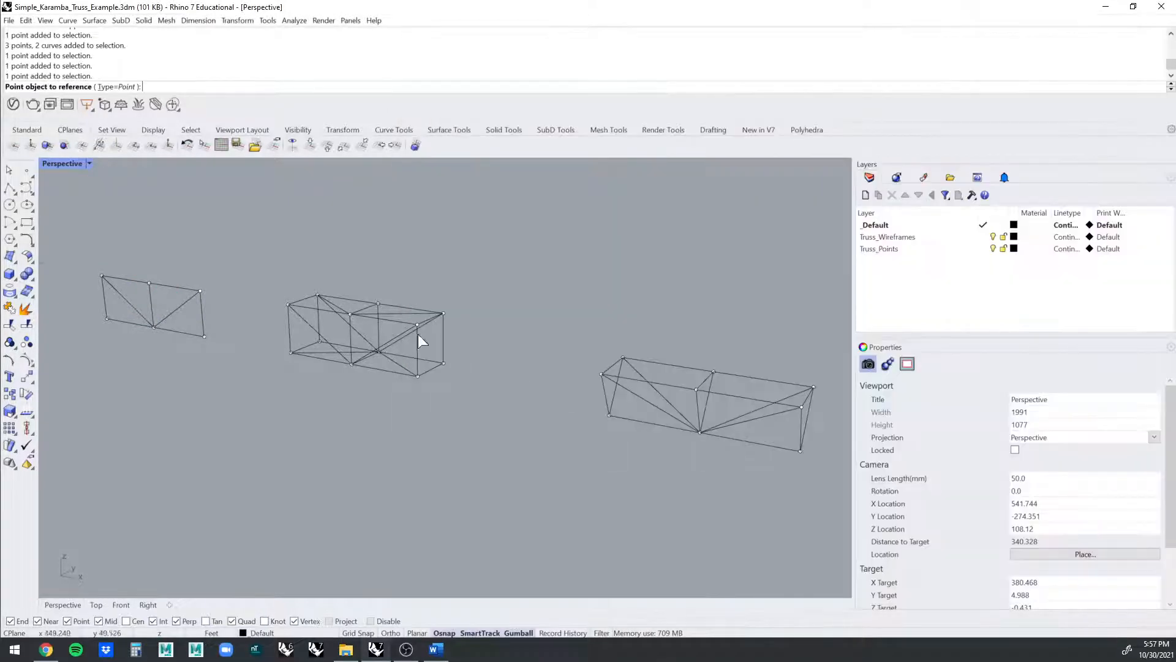
{"action": "left_click", "coordinate": [200, 291]}
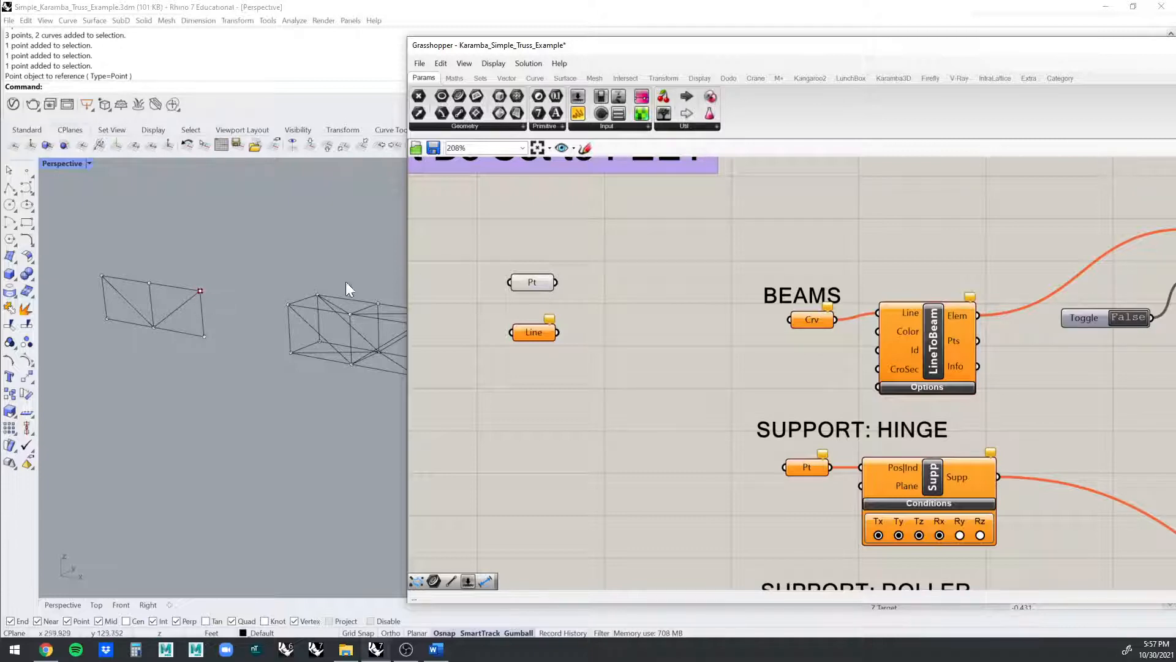
{"action": "right_click", "coordinate": [547, 281]}
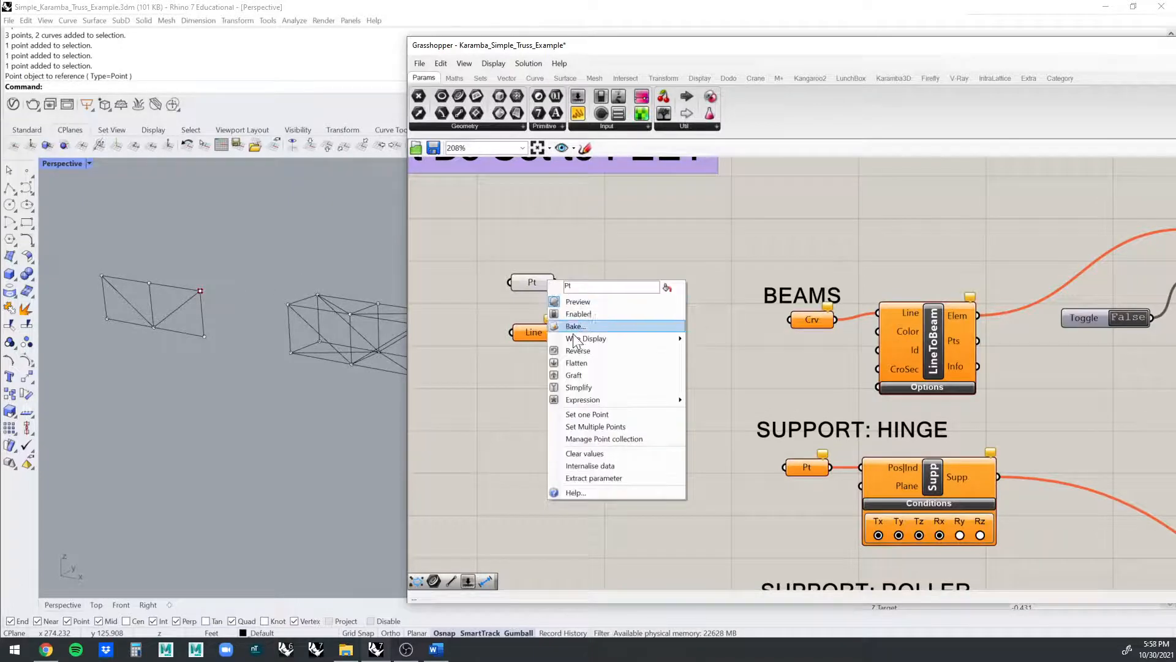
{"action": "left_click", "coordinate": [594, 454]}
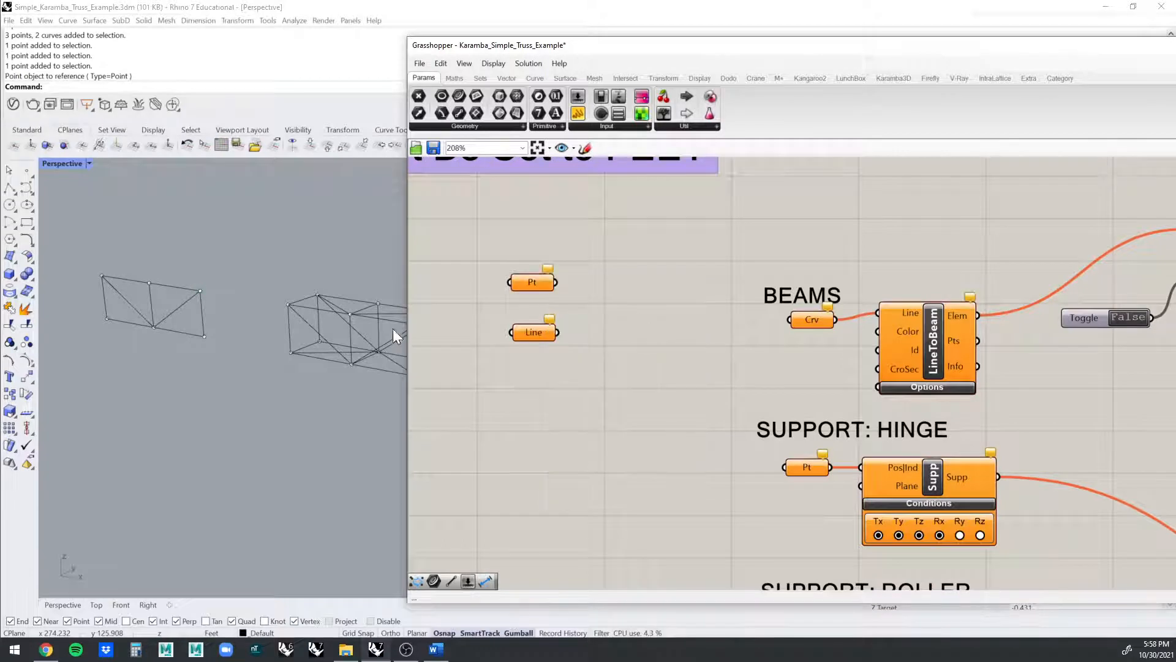
- Try to set one line in the Line parameter, starting on the flat truss's end vertical and ending in empty space
{"action": "left_click", "coordinate": [205, 311]}
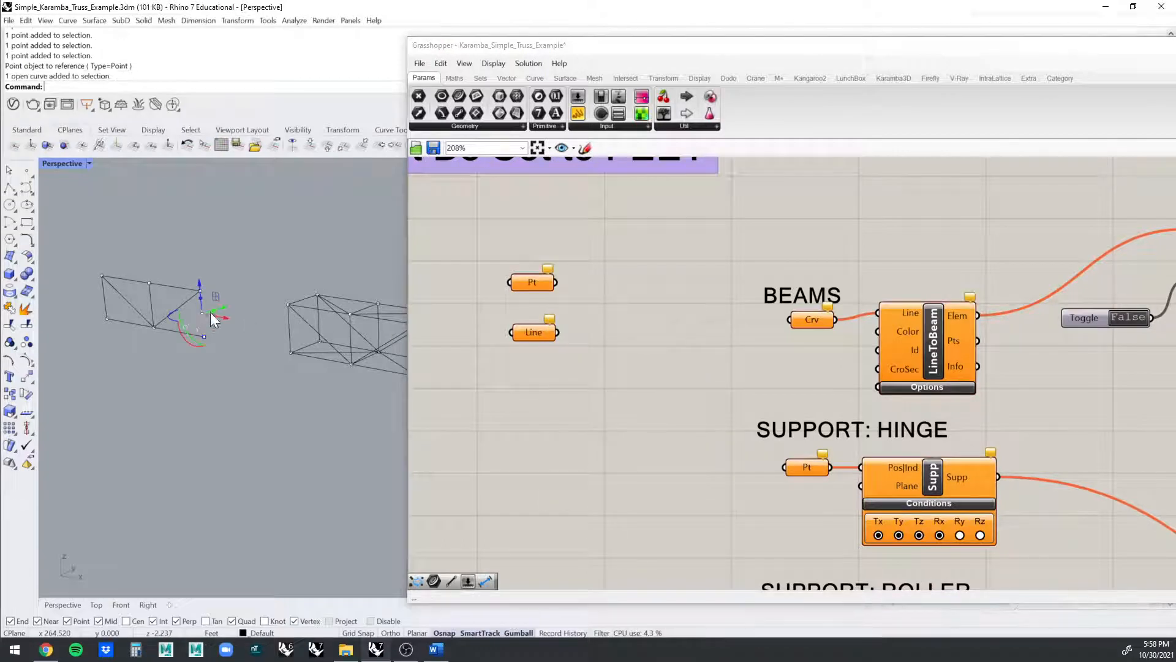
{"action": "right_click", "coordinate": [534, 333]}
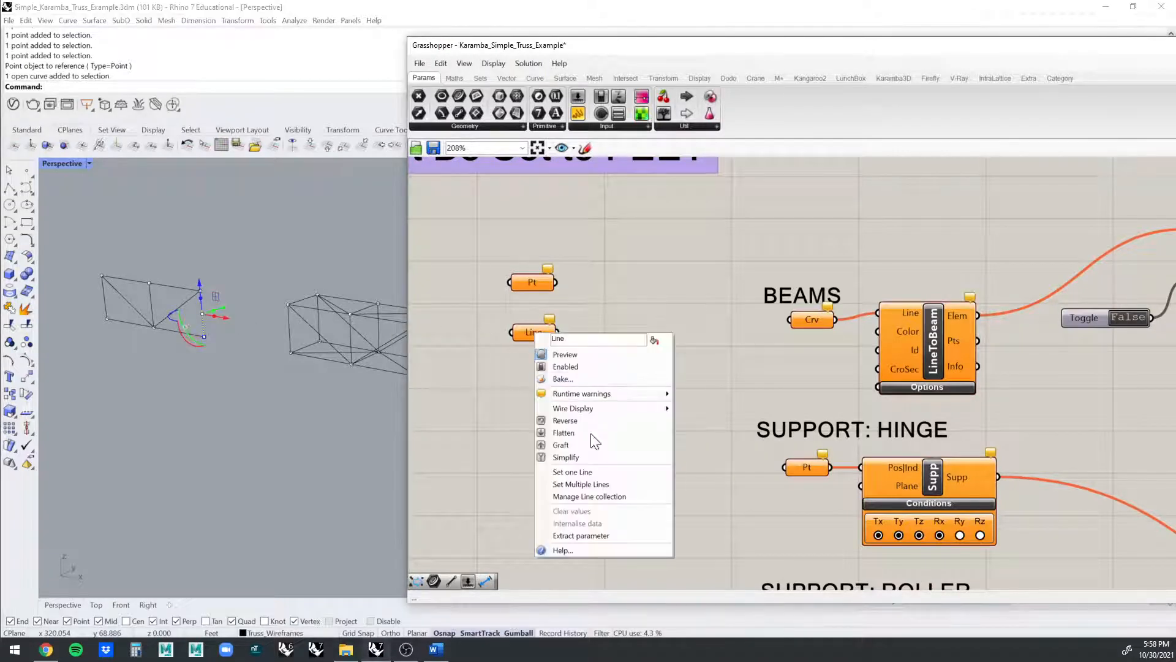
{"action": "left_click", "coordinate": [587, 473]}
{"action": "left_click", "coordinate": [203, 308]}
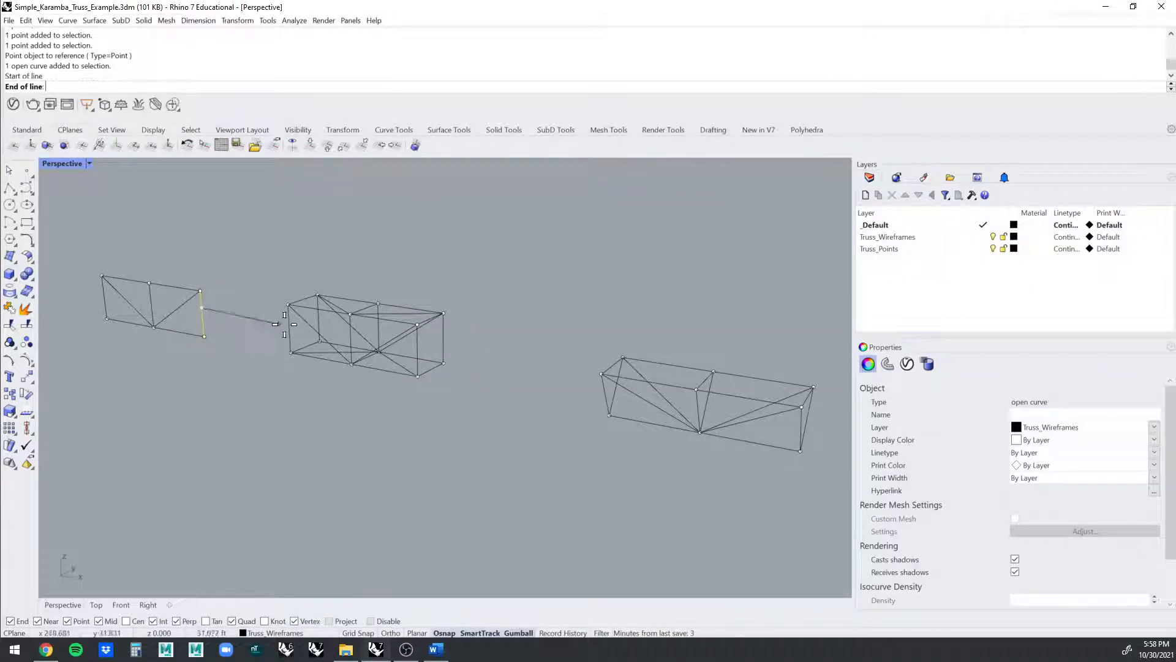
{"action": "left_click", "coordinate": [252, 334]}
{"action": "left_click", "coordinate": [252, 335]}
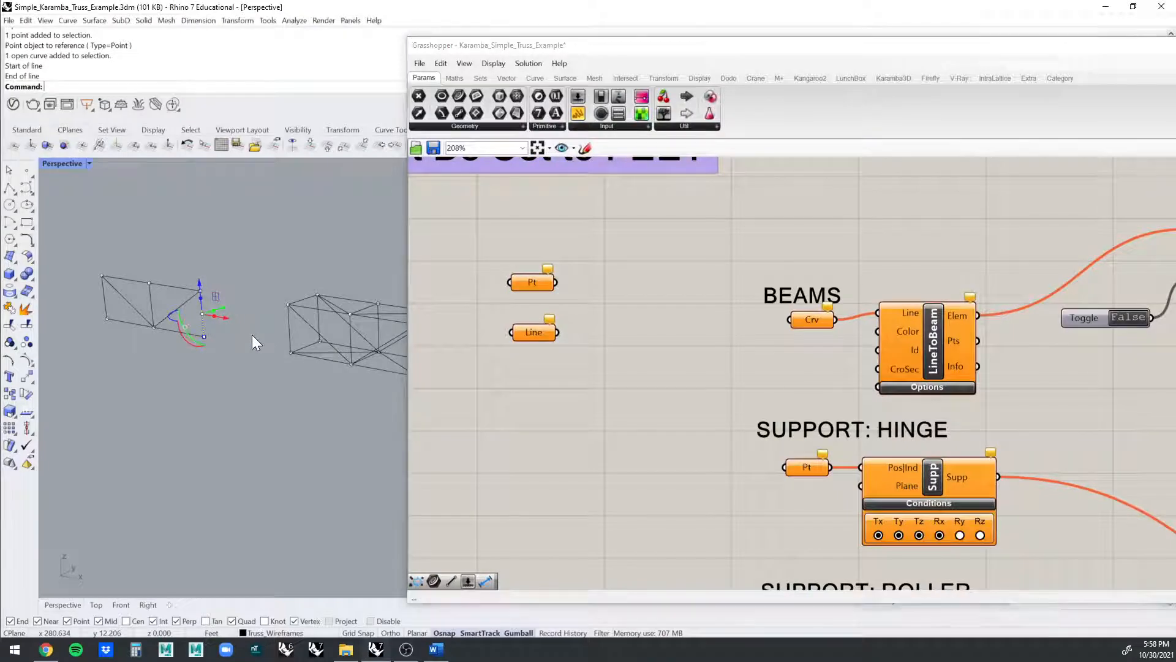
{"action": "left_click", "coordinate": [202, 324]}
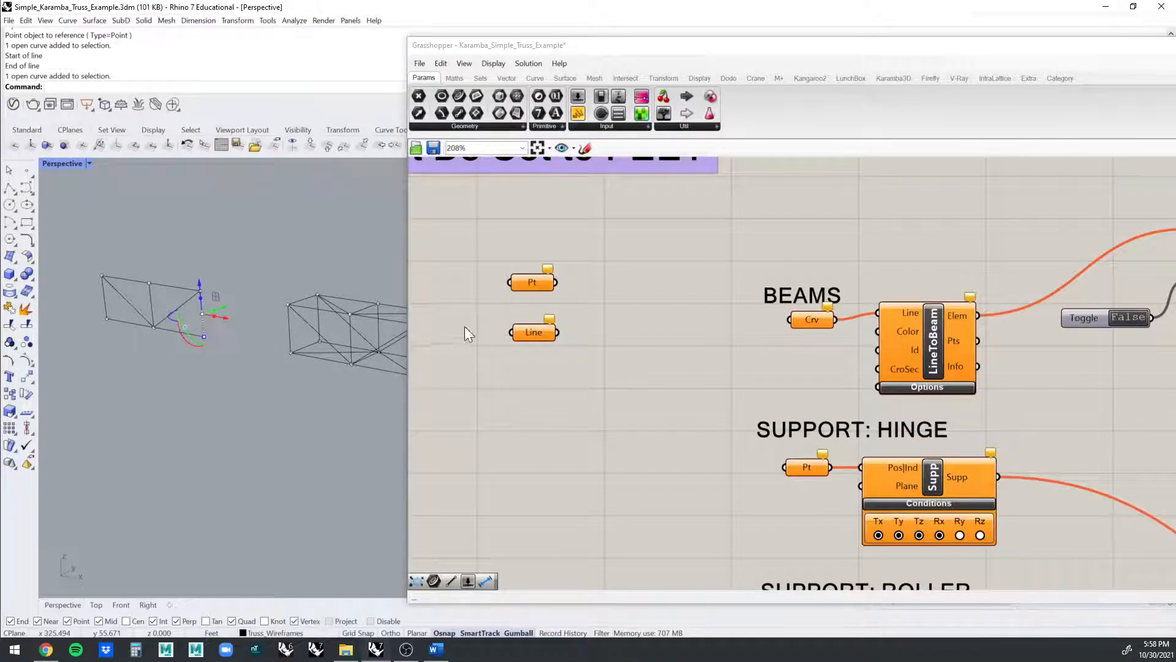
{"action": "right_click", "coordinate": [533, 332]}
{"action": "left_click", "coordinate": [605, 480]}
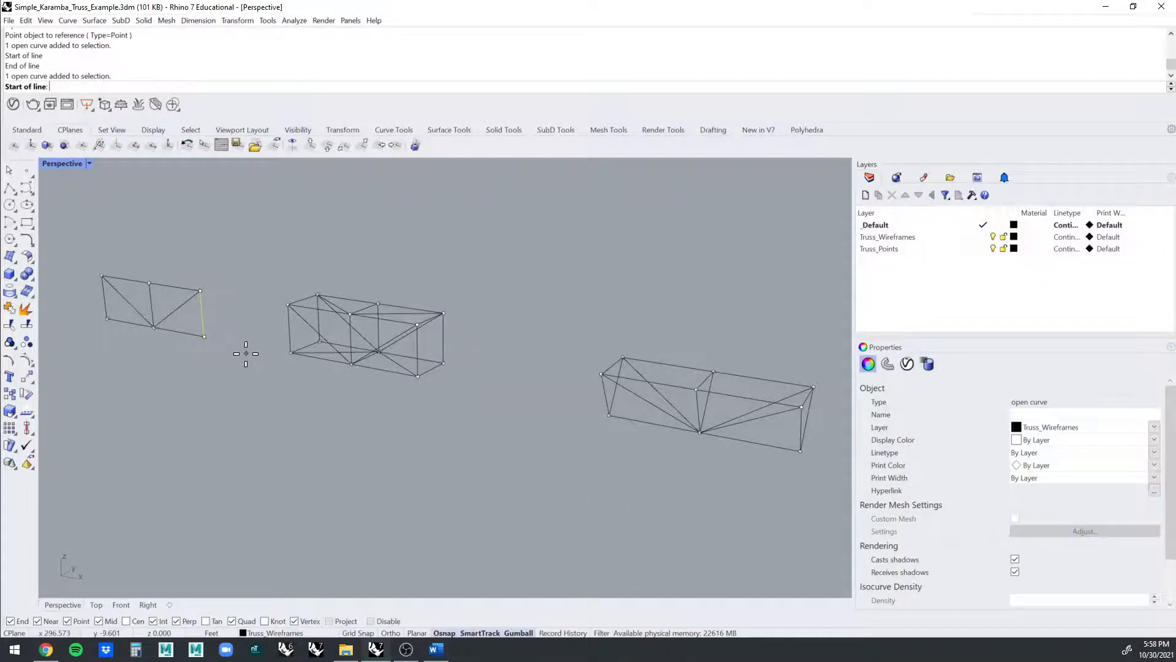
{"action": "key", "text": "Escape"}
{"action": "left_click", "coordinate": [273, 274]}
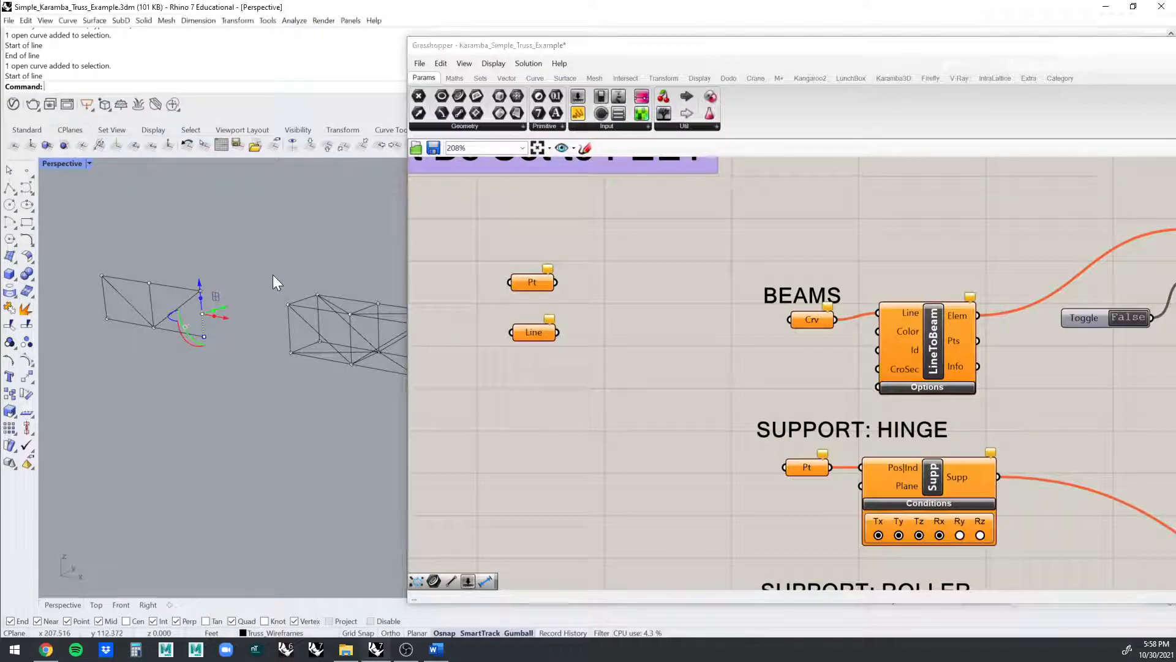
- Set one line in the Line parameter from the upper to the lower endpoint of the flat truss's end vertical
{"action": "left_click", "coordinate": [201, 317]}
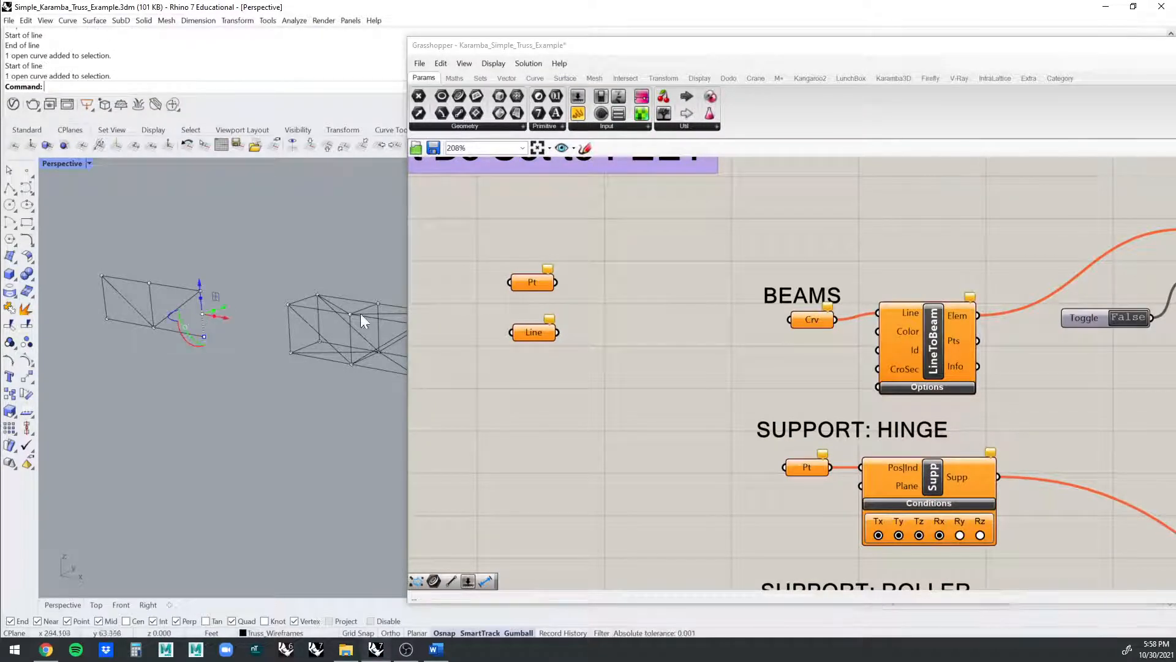
{"action": "right_click", "coordinate": [535, 332]}
{"action": "left_click", "coordinate": [597, 471]}
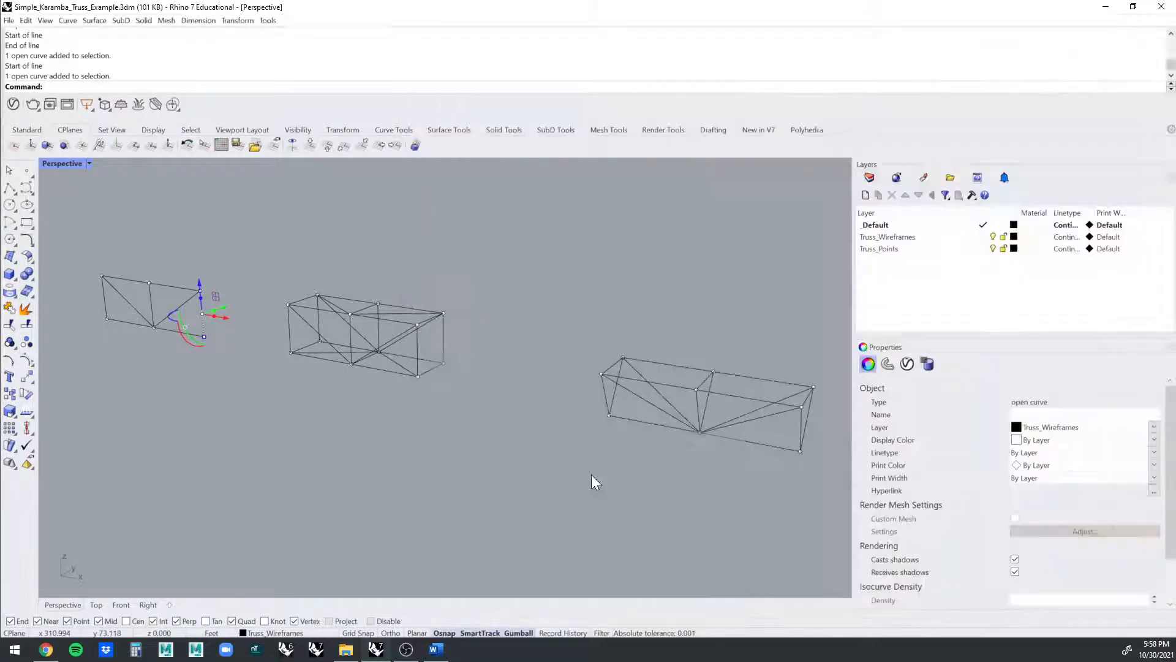
{"action": "left_click", "coordinate": [200, 291]}
{"action": "left_click", "coordinate": [204, 336]}
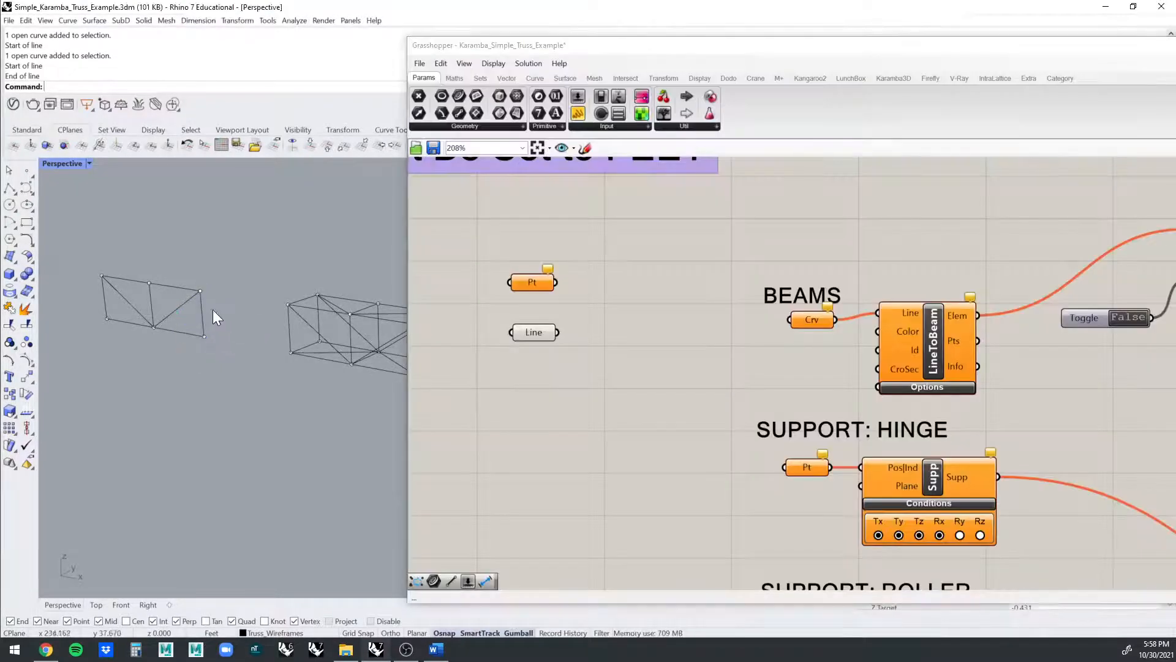
{"action": "left_click", "coordinate": [201, 307]}
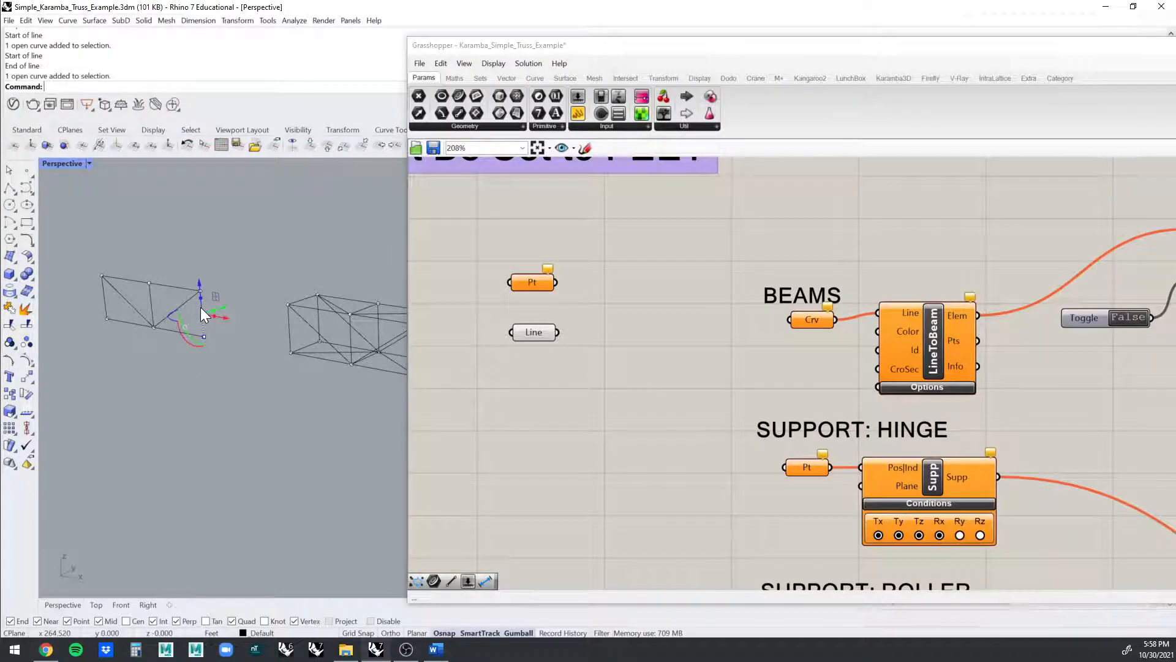
{"action": "left_click", "coordinate": [268, 272]}
{"action": "left_click", "coordinate": [526, 329]}
{"action": "left_click", "coordinate": [565, 311]}
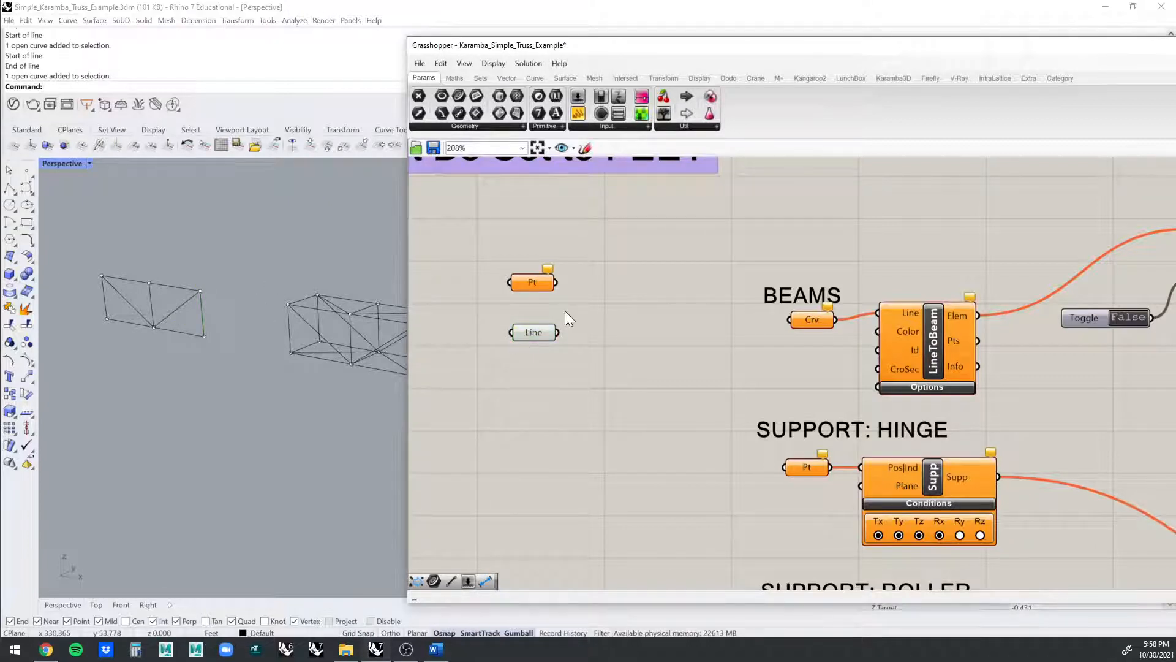
- Compare the flat truss's end vertical with the Point and Line parameters by selecting and deselecting them in turn
{"action": "left_click", "coordinate": [201, 310]}
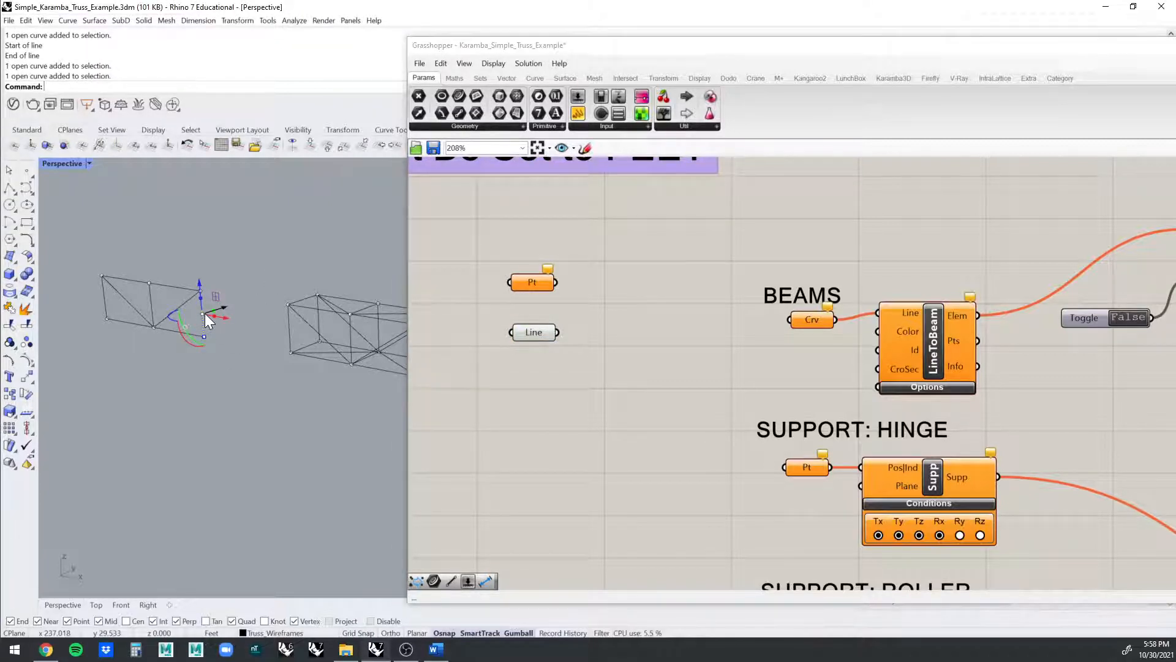
{"action": "left_click", "coordinate": [227, 271]}
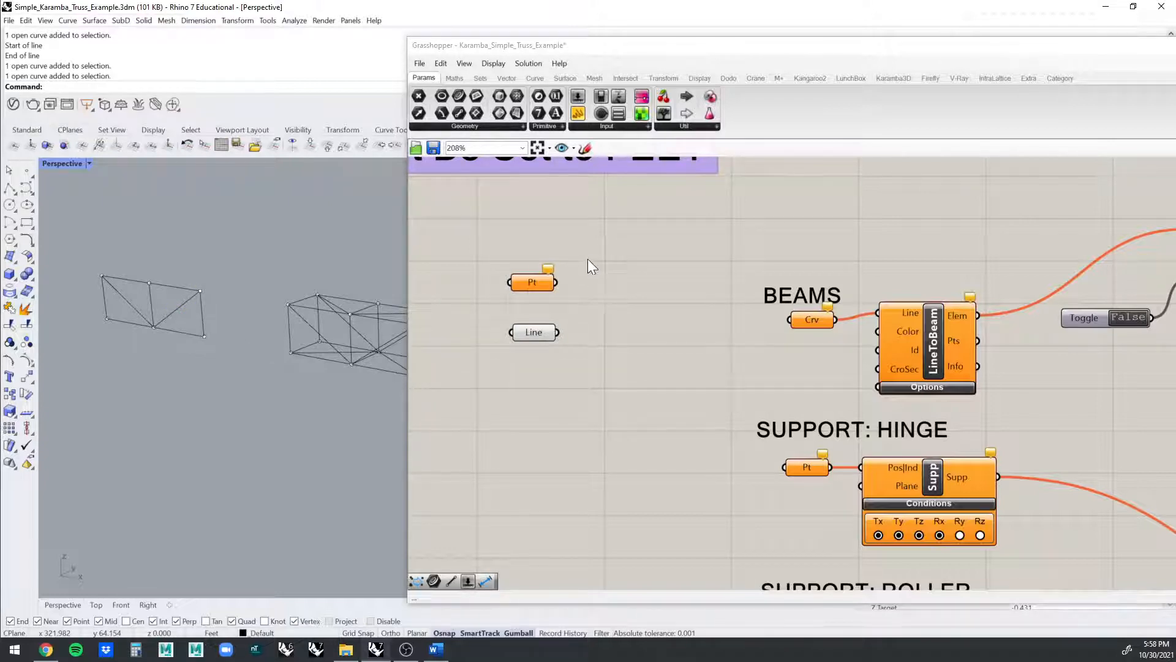
{"action": "left_click_drag", "start_coordinate": [587, 259], "coordinate": [462, 388]}
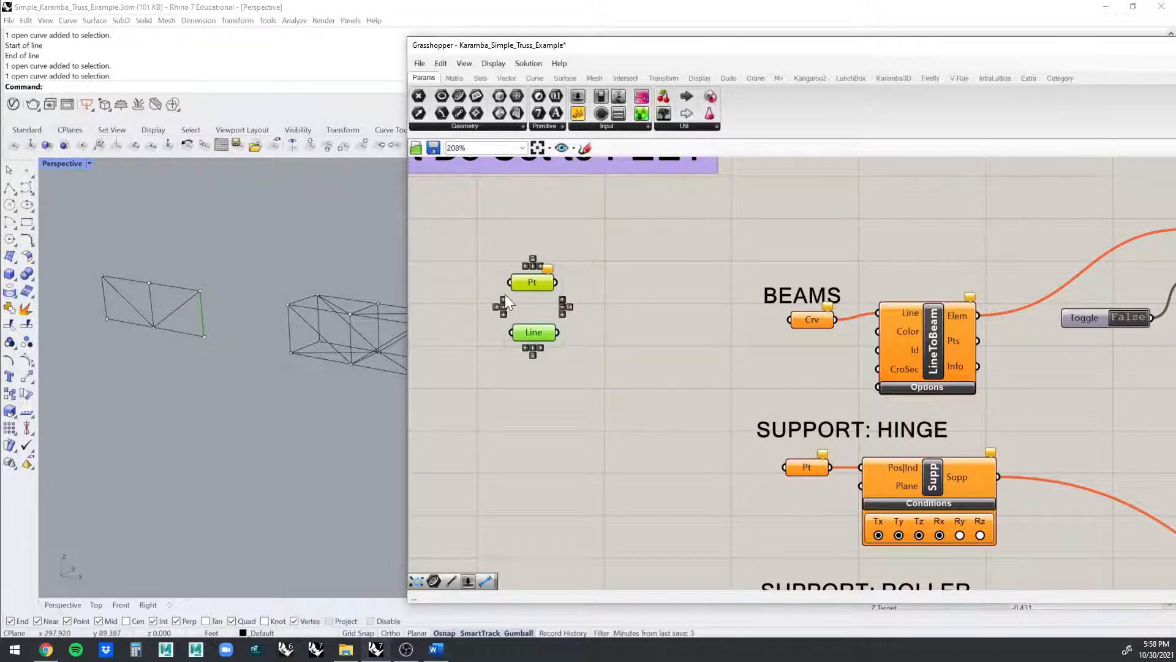
{"action": "left_click", "coordinate": [571, 292]}
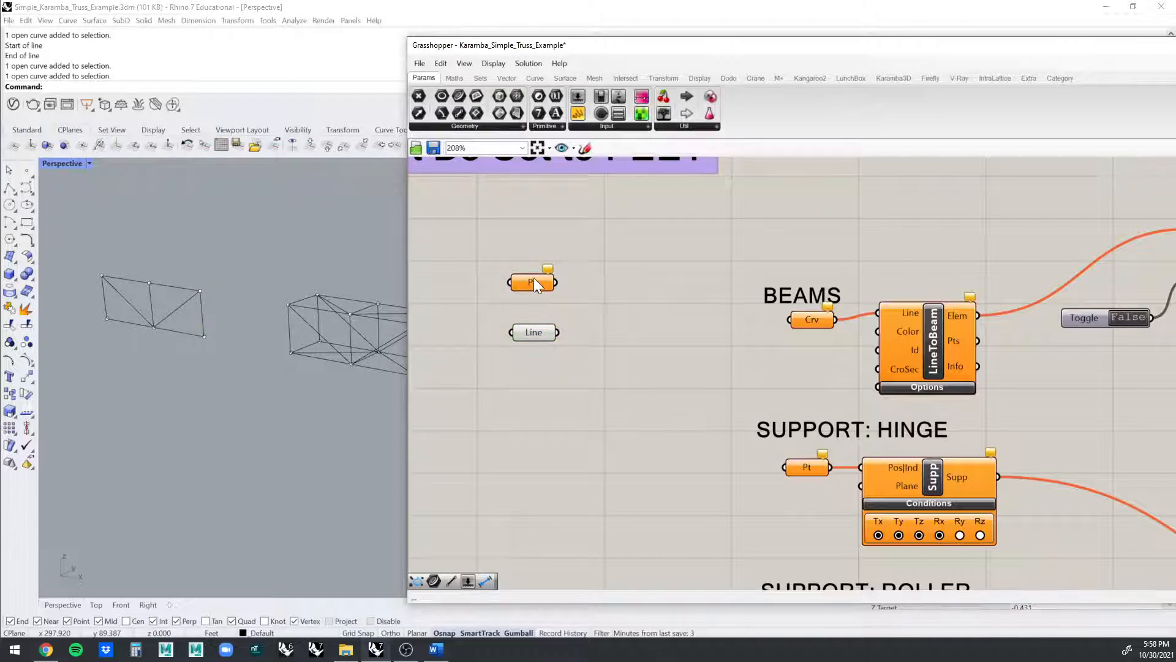
{"action": "left_click", "coordinate": [202, 315]}
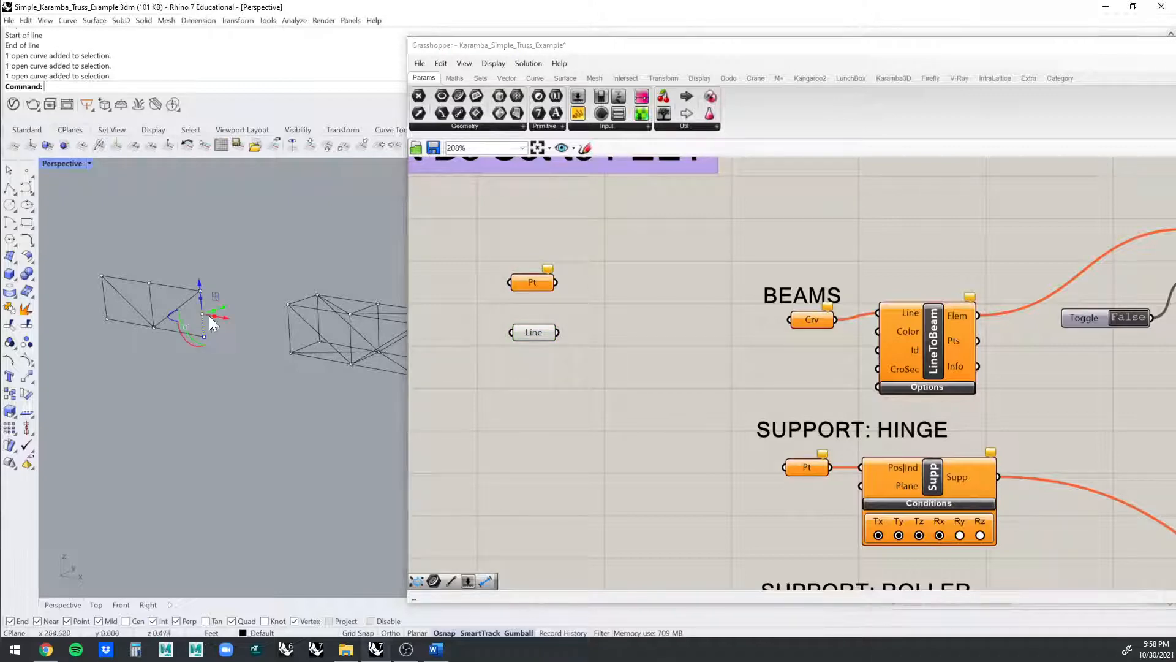
{"action": "left_click", "coordinate": [530, 284]}
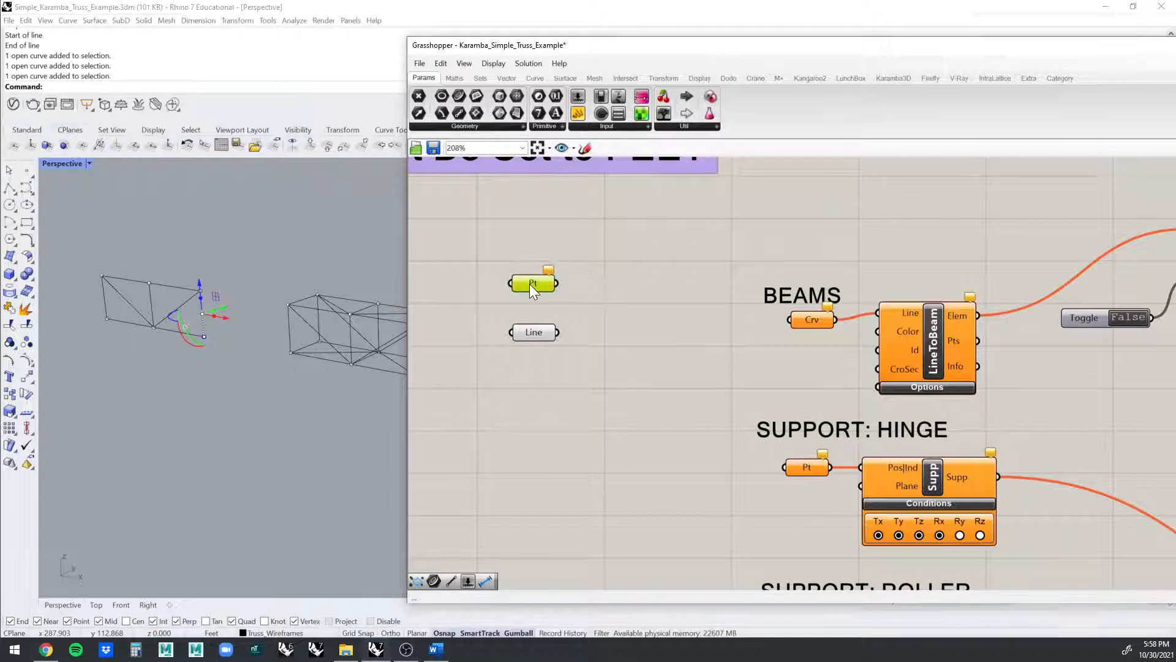
{"action": "left_click", "coordinate": [495, 248]}
{"action": "left_click", "coordinate": [166, 260]}
{"action": "left_click", "coordinate": [203, 311]}
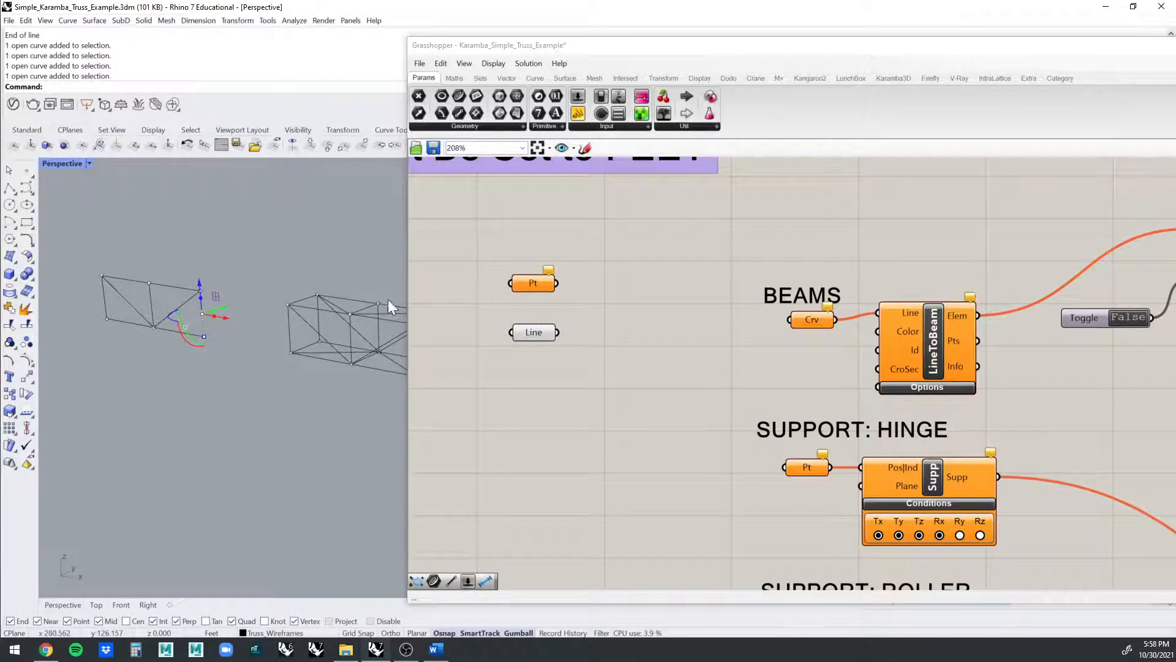
{"action": "right_click", "coordinate": [529, 282]}
{"action": "left_click", "coordinate": [587, 432]}
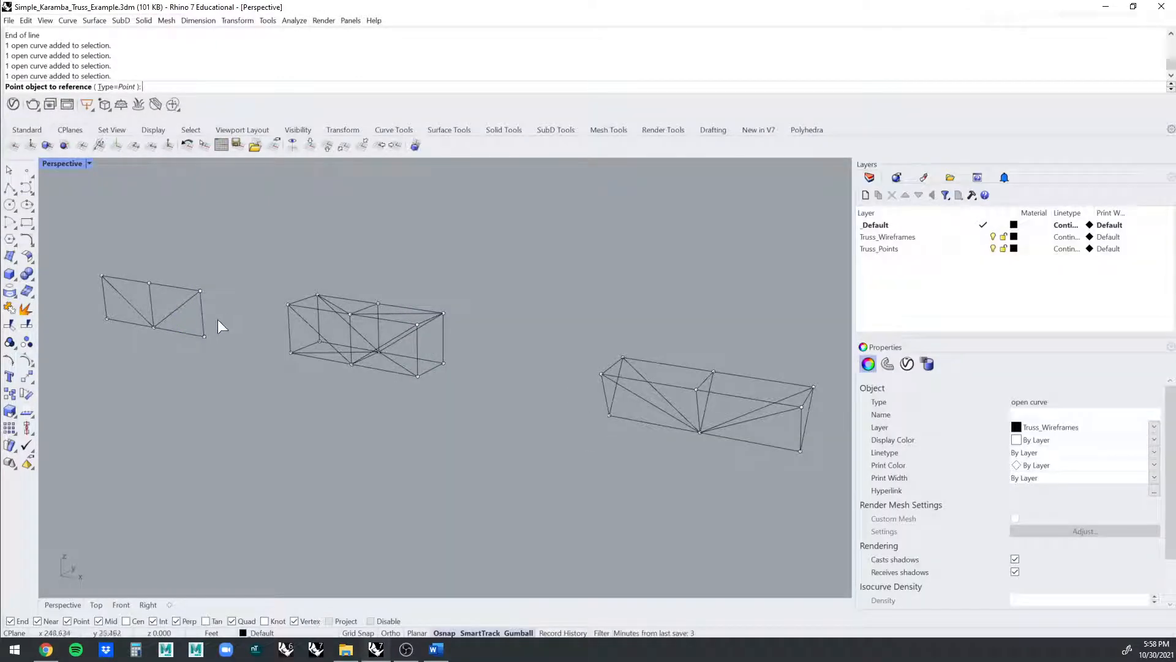
{"action": "key", "text": "Escape"}
{"action": "left_click_drag", "start_coordinate": [226, 303], "coordinate": [109, 302]}
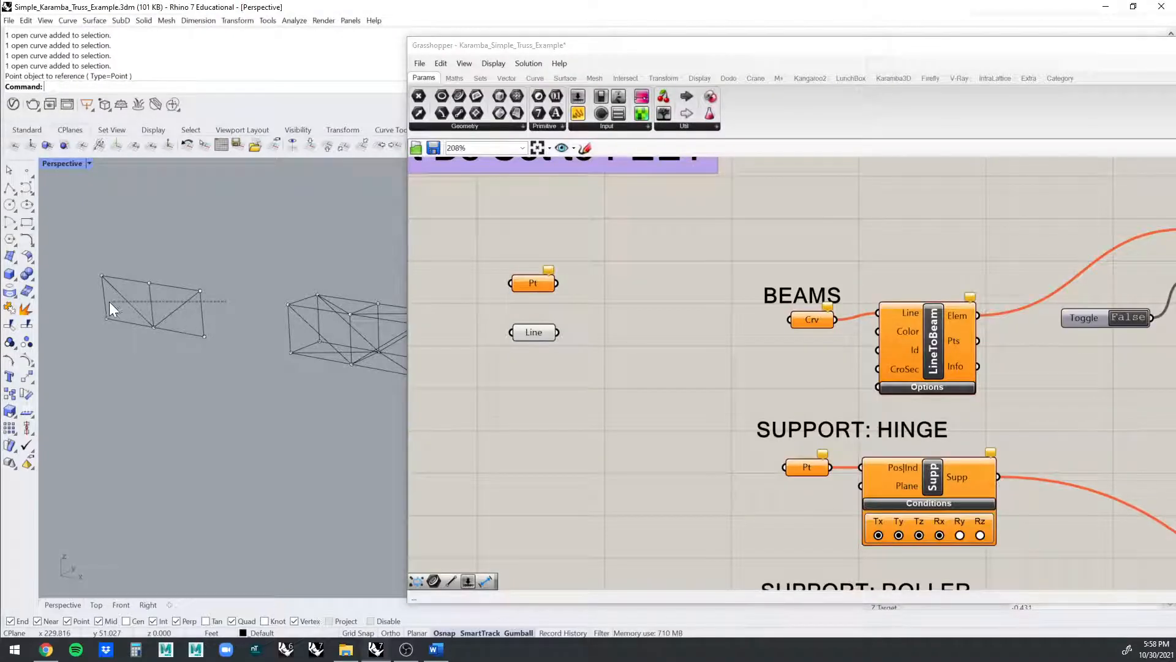
{"action": "right_click", "coordinate": [546, 285]}
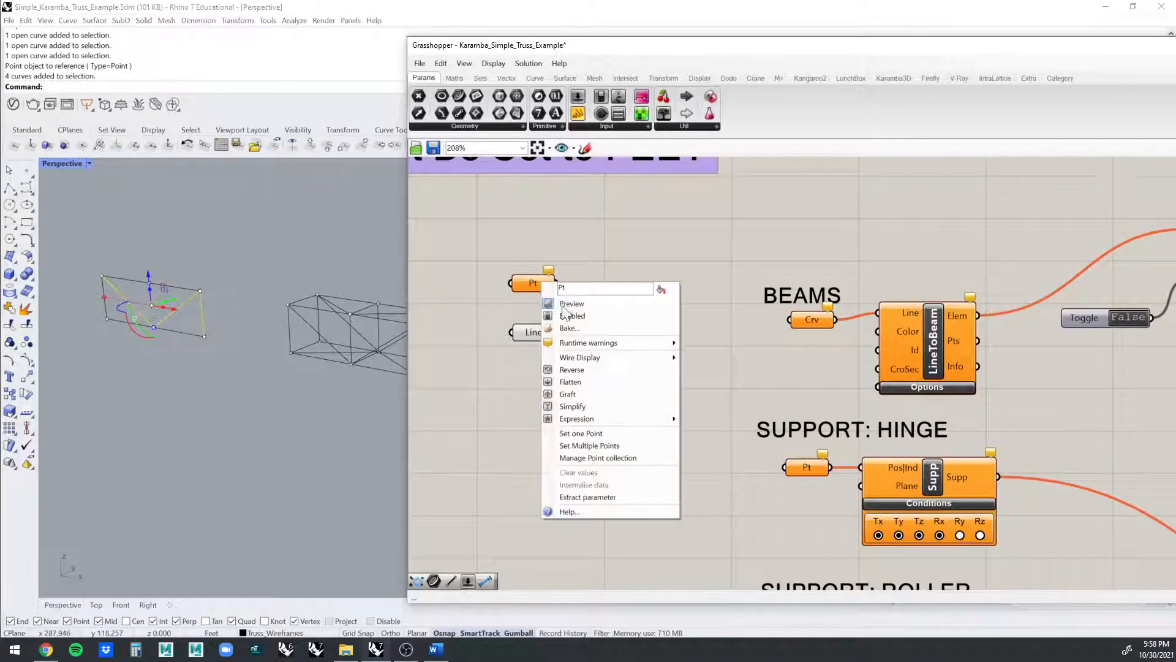
{"action": "left_click", "coordinate": [608, 441]}
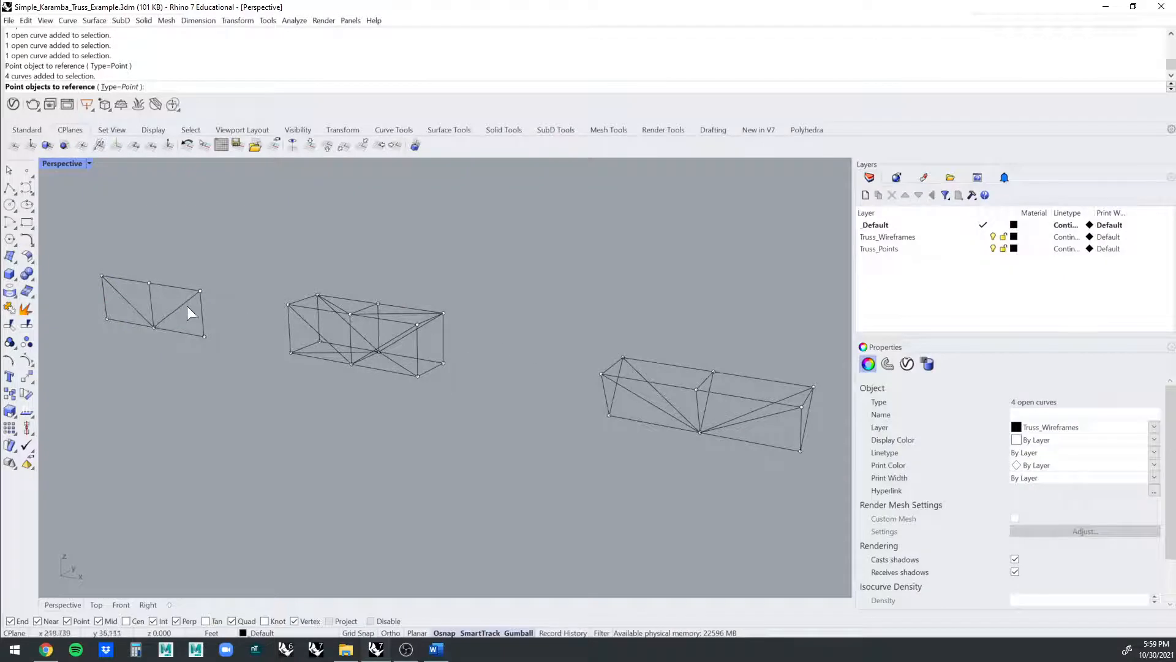
{"action": "key", "text": "Escape"}
- Delete the practice Point and Line parameters from the Grasshopper canvas
{"action": "left_click_drag", "start_coordinate": [584, 236], "coordinate": [446, 394]}
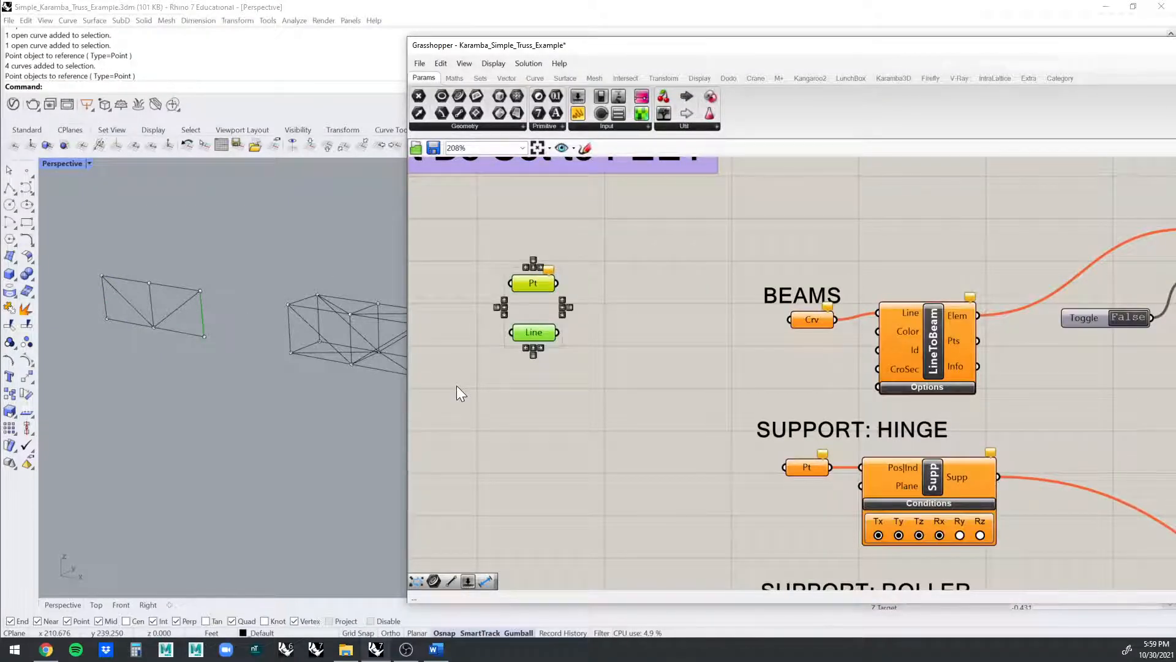
{"action": "key", "text": "Delete"}
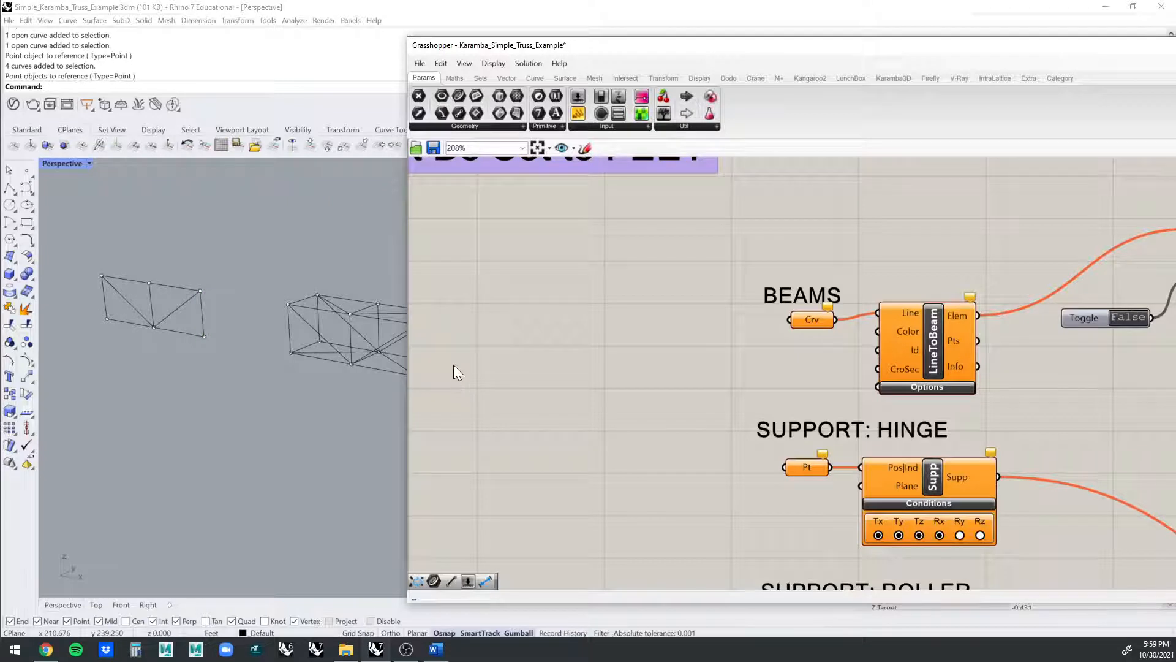
{"action": "left_click", "coordinate": [447, 127]}
- Review the truss definition's point load inputs and its beams, hinge support, roller support and load groups
{"action": "scroll", "coordinate": [550, 297], "scroll_direction": "down", "scroll_amount": 4}
{"action": "middle_click", "coordinate": [608, 292]}
{"action": "scroll", "coordinate": [839, 226], "scroll_direction": "down", "scroll_amount": 4}
{"action": "right_click_drag", "start_coordinate": [711, 264], "coordinate": [774, 270]}
{"action": "scroll", "coordinate": [717, 334], "scroll_direction": "up", "scroll_amount": 6}
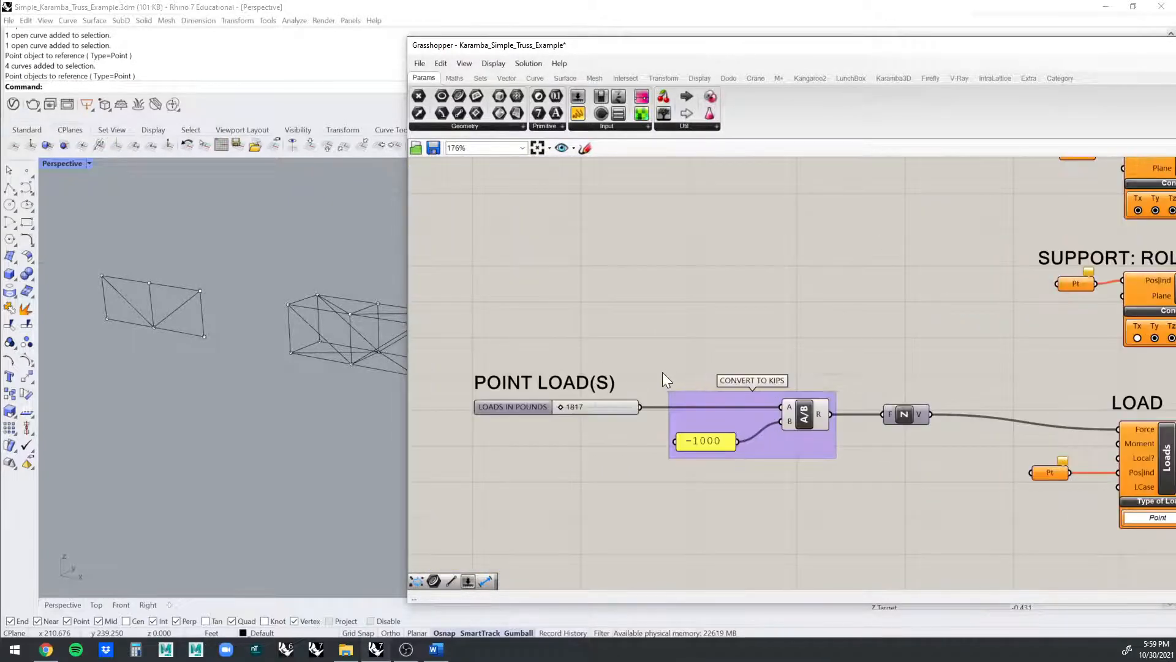
{"action": "right_click_drag", "start_coordinate": [663, 366], "coordinate": [624, 360]}
{"action": "scroll", "coordinate": [624, 361], "scroll_direction": "down", "scroll_amount": 3}
{"action": "right_click_drag", "start_coordinate": [780, 302], "coordinate": [623, 360]}
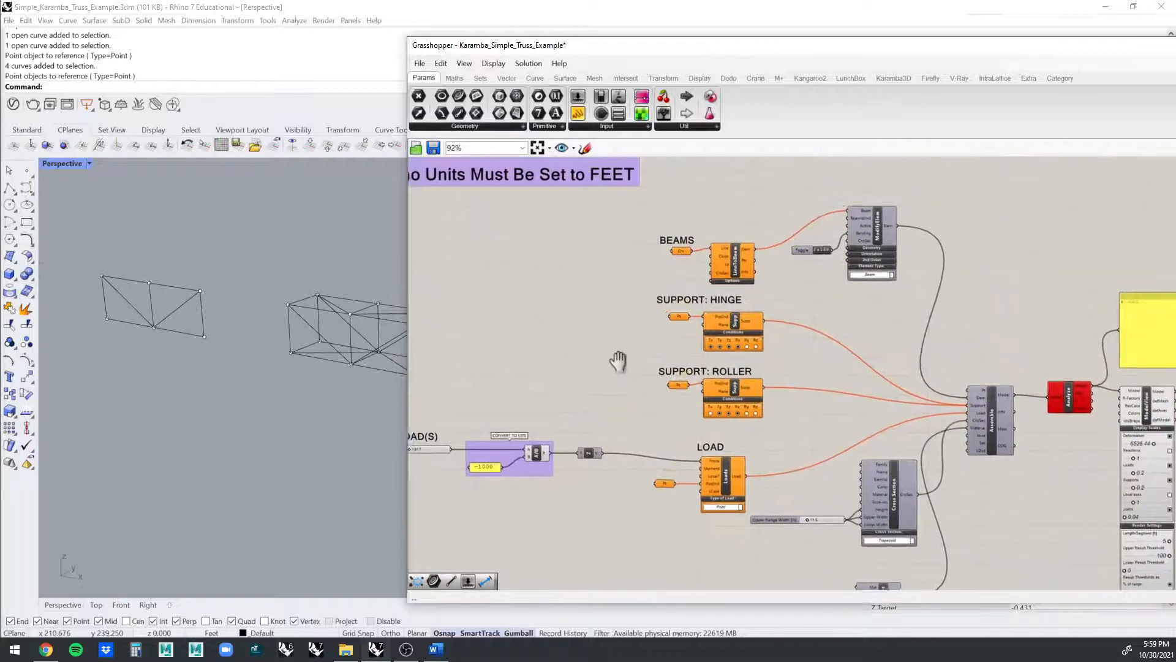
{"action": "scroll", "coordinate": [833, 239], "scroll_direction": "up", "scroll_amount": 2}
{"action": "right_click_drag", "start_coordinate": [766, 286], "coordinate": [750, 241]}
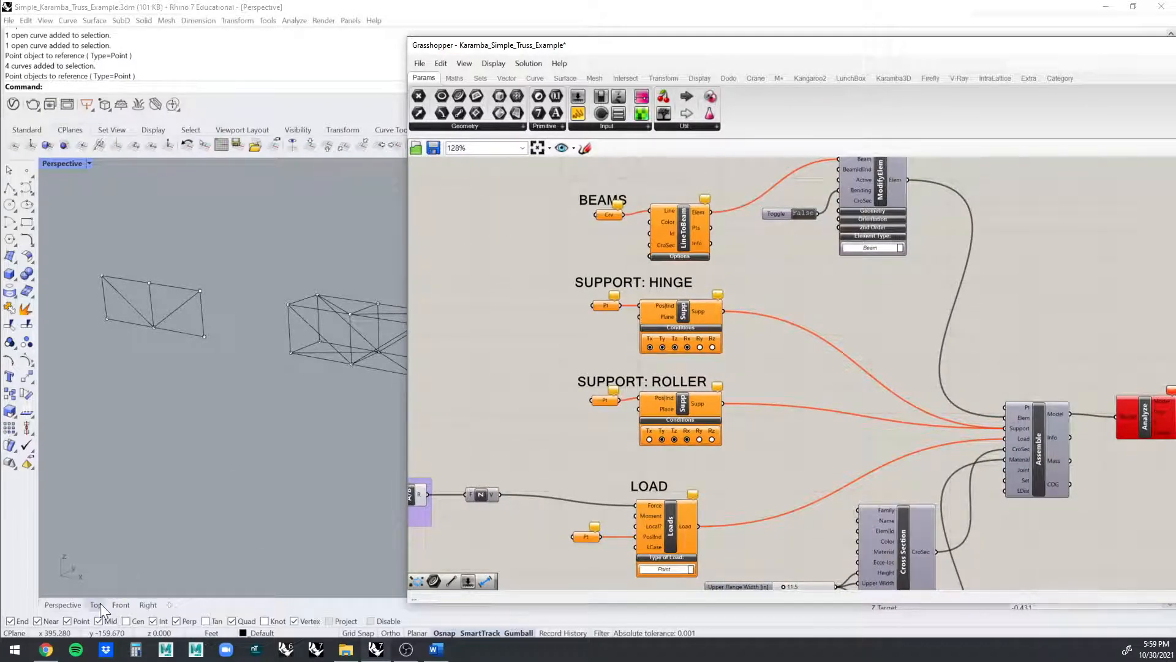
- Examine the three Rhino trusses in perspective, highlighting the whole flat truss and clearing the selection
{"action": "scroll", "coordinate": [360, 398], "scroll_direction": "down", "scroll_amount": 5}
{"action": "right_click_drag", "start_coordinate": [361, 398], "coordinate": [323, 392]}
{"action": "scroll", "coordinate": [322, 392], "scroll_direction": "down", "scroll_amount": 5}
{"action": "scroll", "coordinate": [370, 397], "scroll_direction": "up", "scroll_amount": 8}
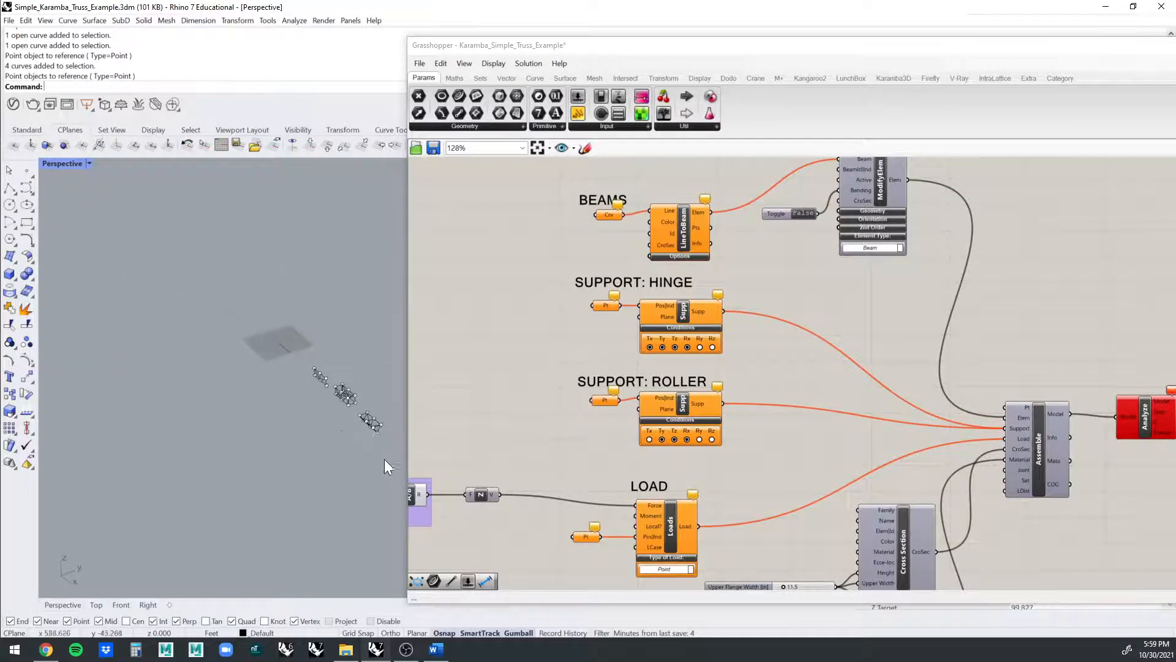
{"action": "right_click_drag", "start_coordinate": [384, 434], "coordinate": [105, 275]}
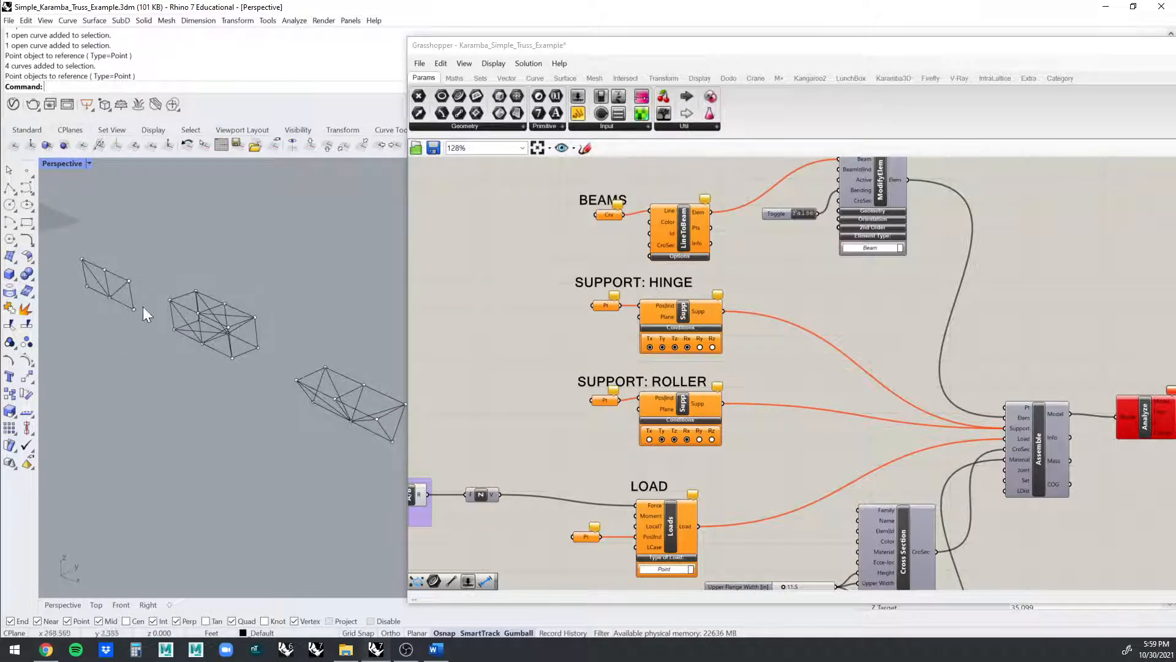
{"action": "left_click_drag", "start_coordinate": [160, 236], "coordinate": [68, 332]}
{"action": "left_click", "coordinate": [223, 488]}
- Display the flat truss in the Front view, framed so that all its members are visible
{"action": "left_click", "coordinate": [125, 605]}
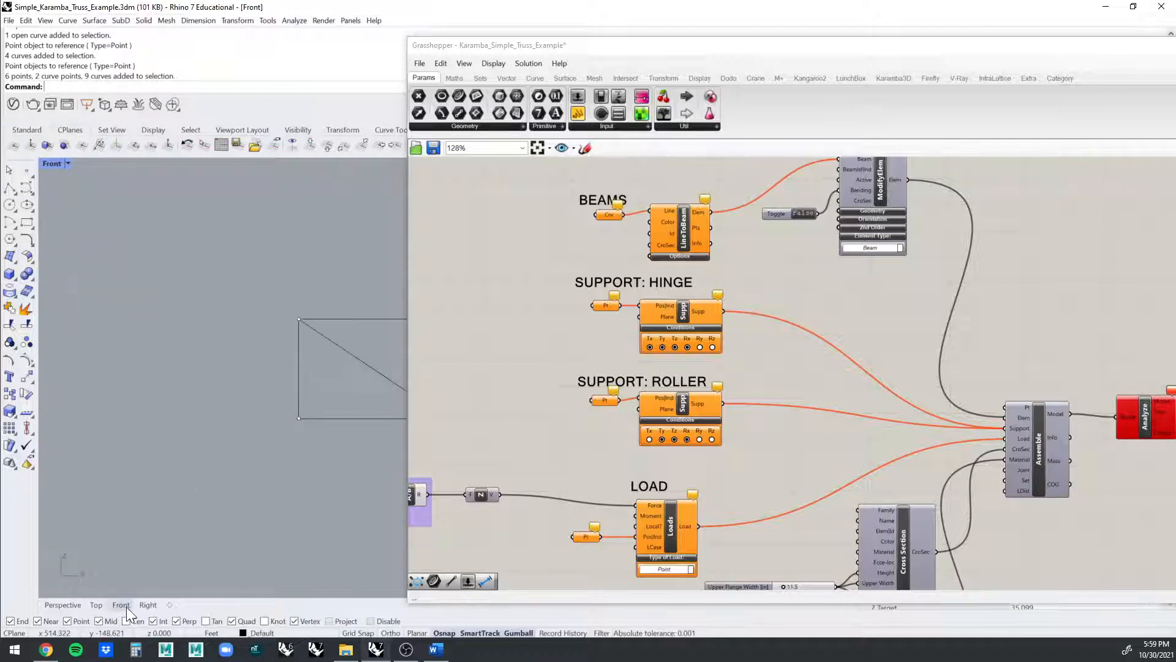
{"action": "scroll", "coordinate": [237, 414], "scroll_direction": "down", "scroll_amount": 8}
{"action": "right_click_drag", "start_coordinate": [266, 419], "coordinate": [233, 396]}
{"action": "scroll", "coordinate": [255, 378], "scroll_direction": "down", "scroll_amount": 7}
{"action": "scroll", "coordinate": [256, 374], "scroll_direction": "up", "scroll_amount": 15}
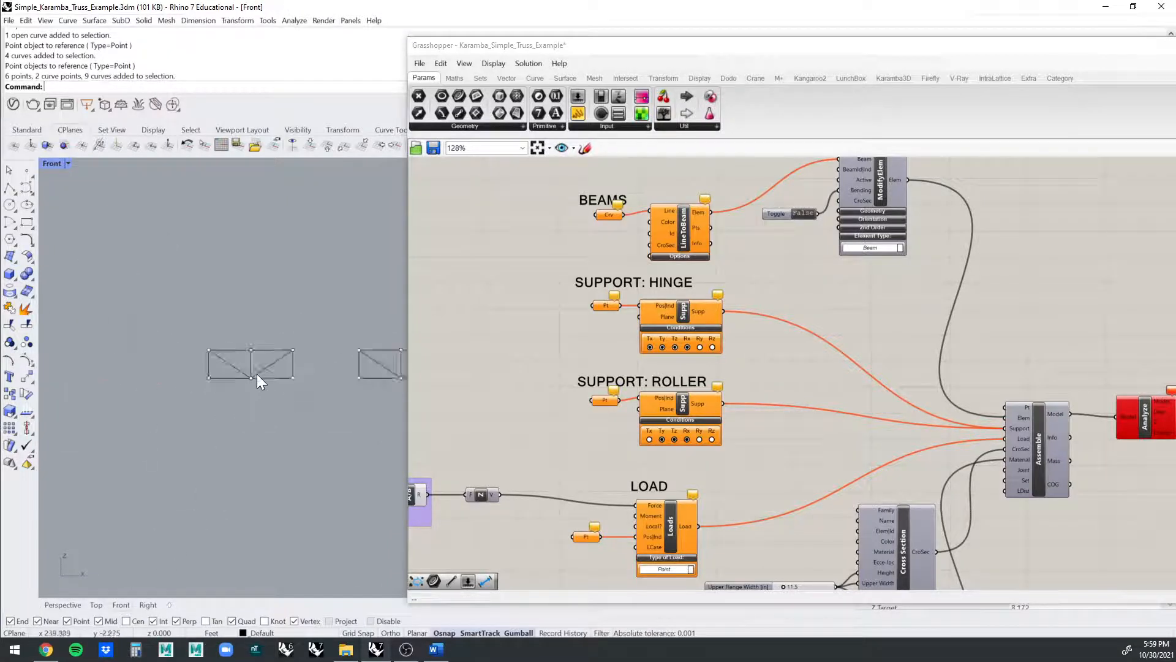
{"action": "right_click_drag", "start_coordinate": [275, 364], "coordinate": [256, 380]}
{"action": "scroll", "coordinate": [263, 365], "scroll_direction": "up", "scroll_amount": 4}
{"action": "scroll", "coordinate": [264, 365], "scroll_direction": "down", "scroll_amount": 2}
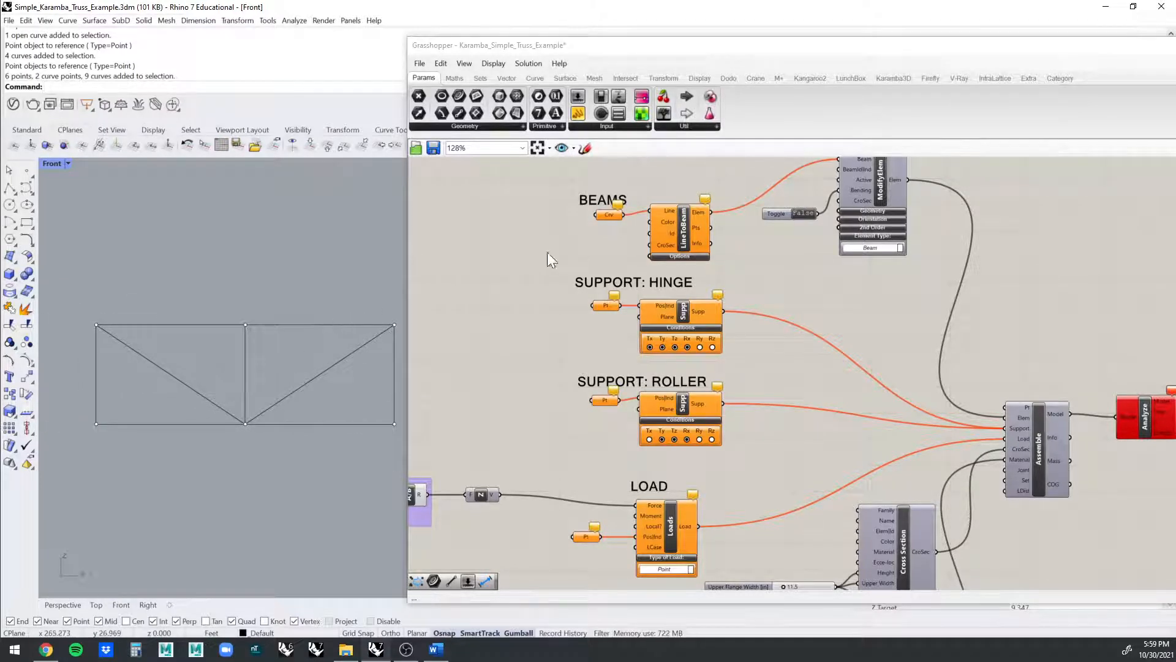
- Inspect the flat truss's chord segments, verticals and diagonals one by one to check how the curves divide at the joints
{"action": "left_click", "coordinate": [305, 324]}
{"action": "left_click", "coordinate": [297, 390]}
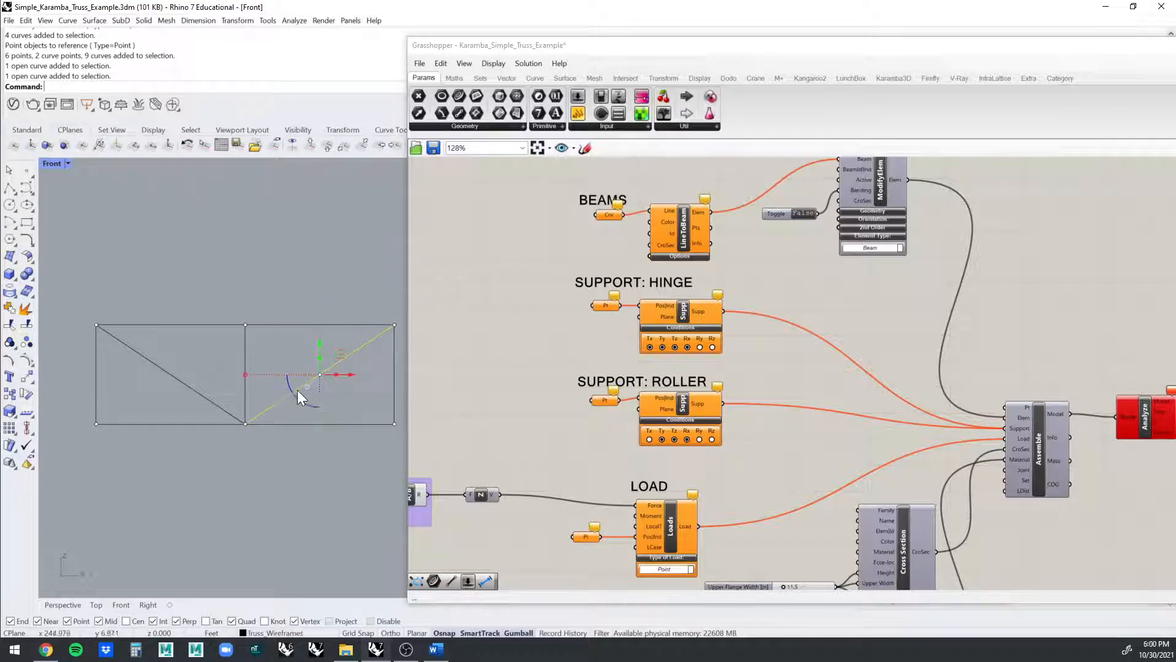
{"action": "left_click", "coordinate": [315, 427]}
{"action": "left_click", "coordinate": [395, 381]}
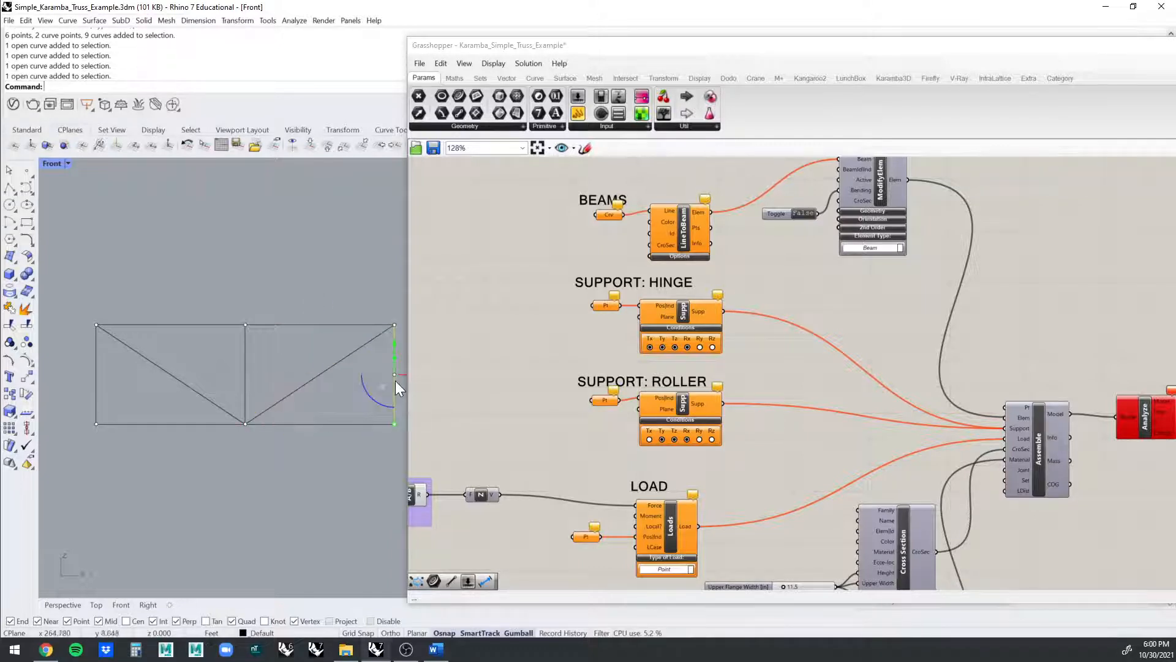
{"action": "left_click", "coordinate": [304, 386]}
{"action": "left_click", "coordinate": [296, 325]}
{"action": "left_click", "coordinate": [246, 350]}
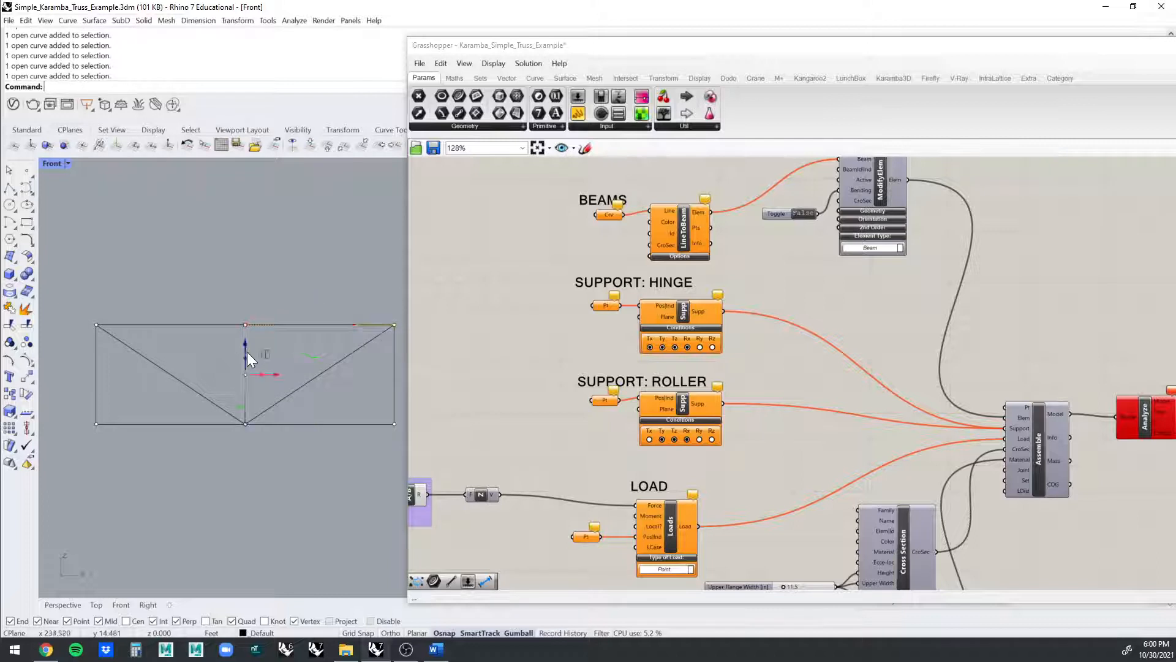
{"action": "left_click", "coordinate": [174, 376]}
{"action": "left_click", "coordinate": [170, 317]}
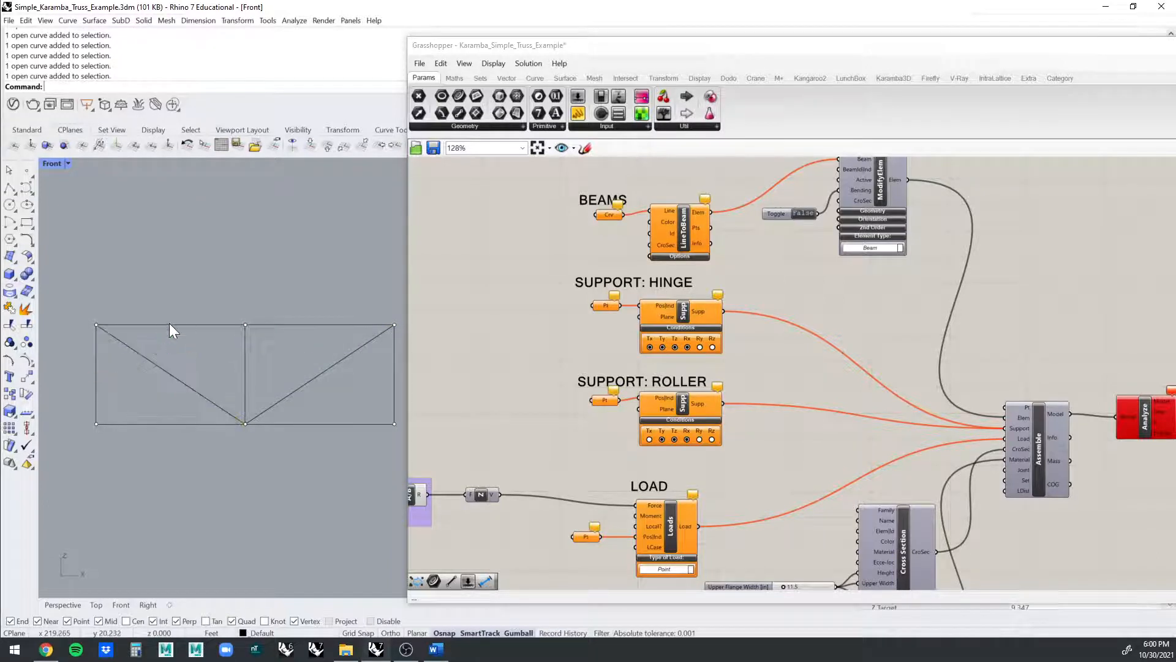
{"action": "left_click", "coordinate": [169, 323]}
{"action": "left_click", "coordinate": [98, 358]}
{"action": "left_click", "coordinate": [152, 426]}
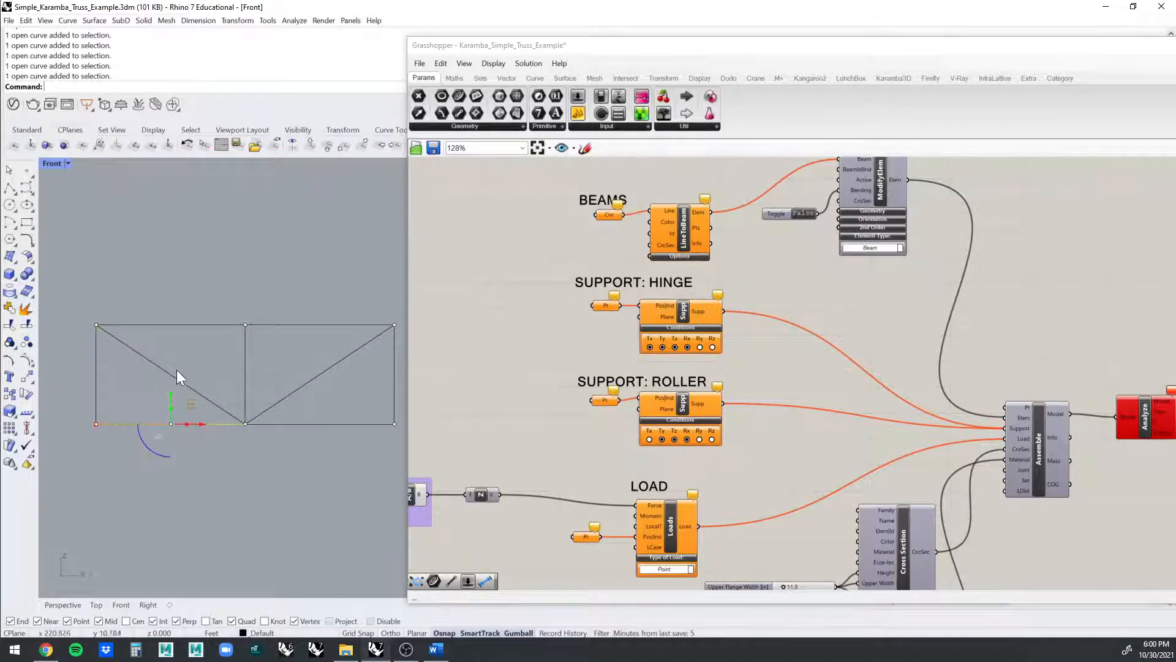
{"action": "left_click", "coordinate": [150, 361]}
{"action": "left_click", "coordinate": [182, 327]}
{"action": "left_click", "coordinate": [246, 351]}
{"action": "left_click", "coordinate": [321, 377]}
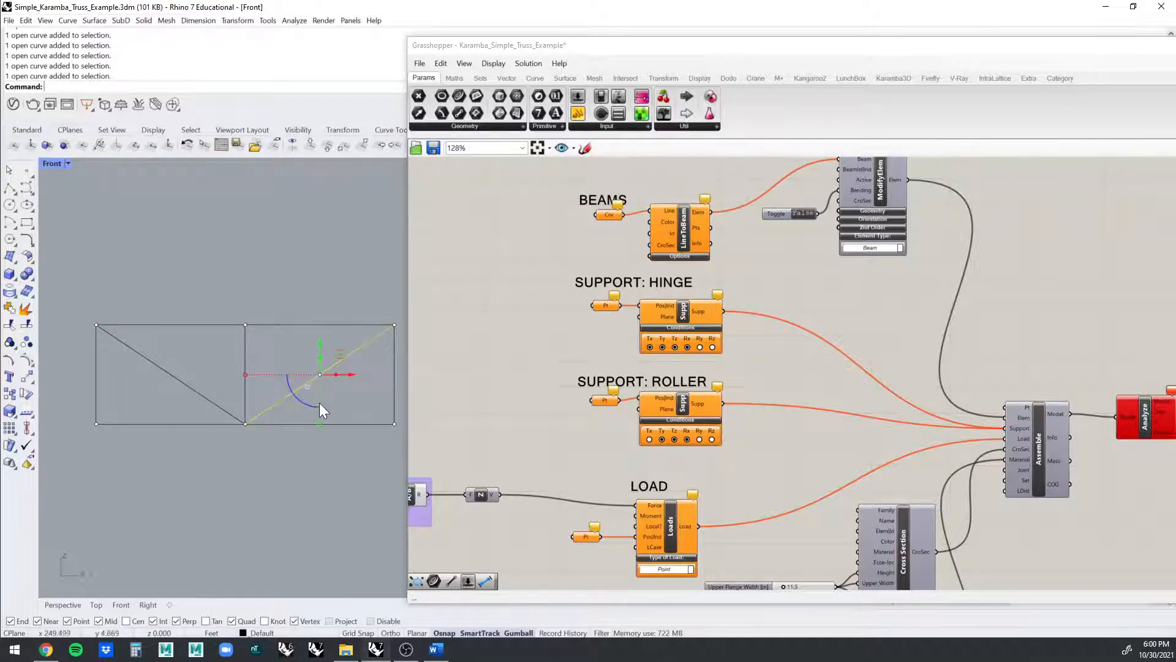
{"action": "left_click", "coordinate": [394, 382]}
{"action": "left_click", "coordinate": [348, 324]}
{"action": "left_click", "coordinate": [315, 424]}
{"action": "left_click", "coordinate": [182, 452]}
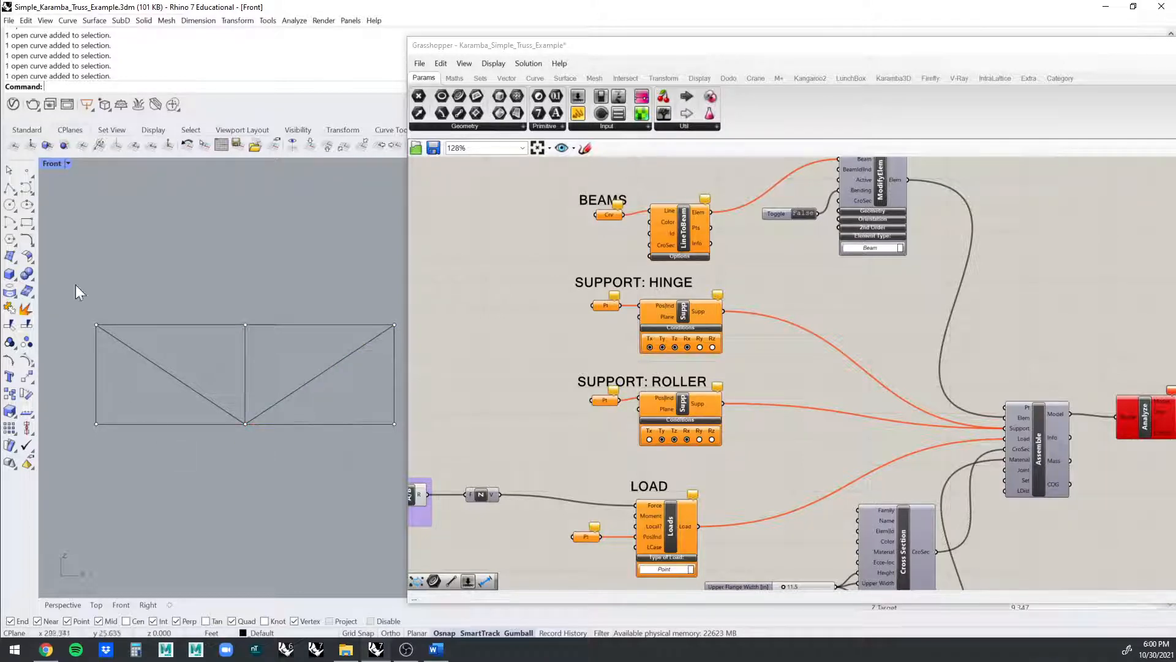
- Draw a single polyline along the flat truss's full bottom chord between its lower end points, and delete it
{"action": "left_click", "coordinate": [9, 187]}
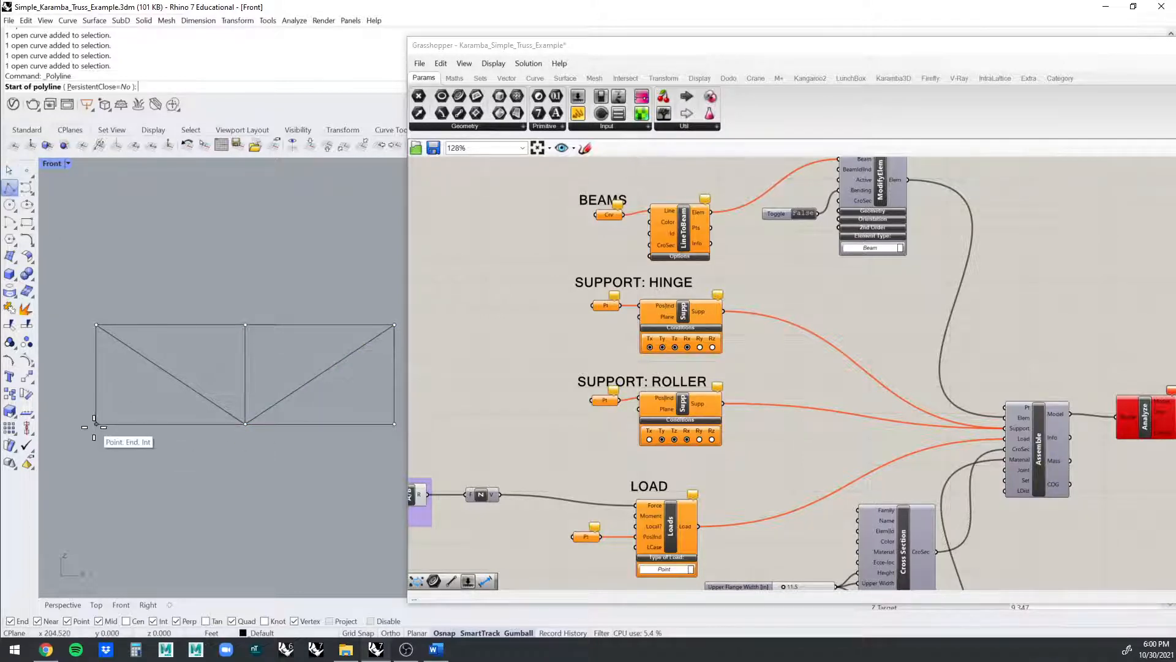
{"action": "left_click", "coordinate": [98, 425]}
{"action": "left_click", "coordinate": [394, 424]}
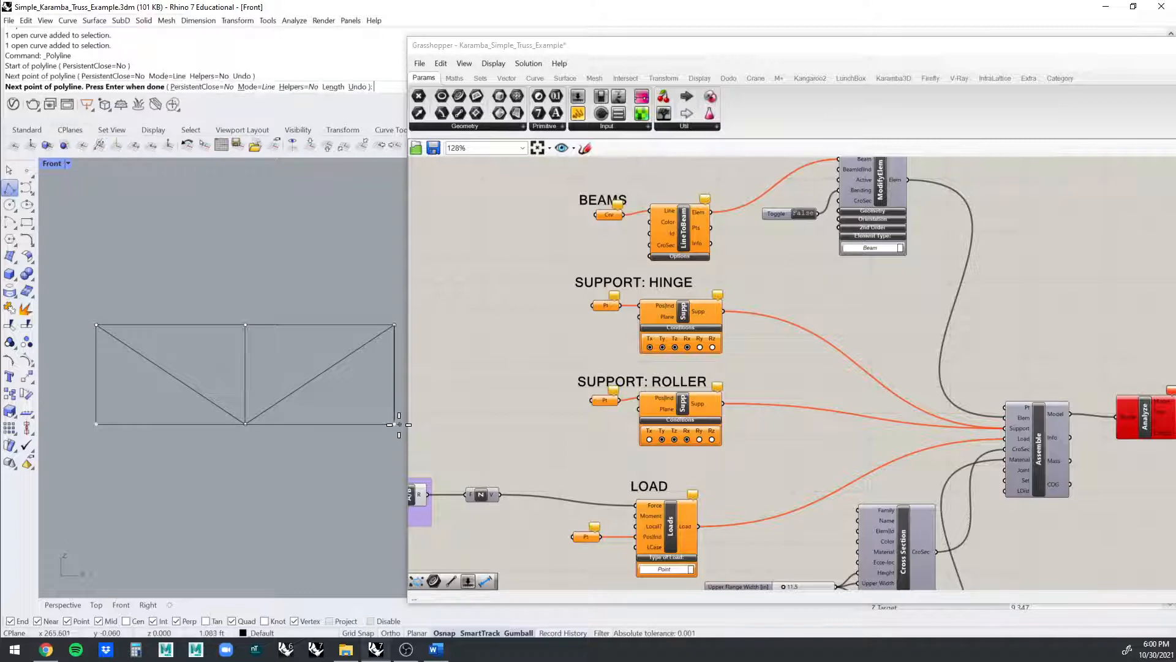
{"action": "key", "text": "Return"}
{"action": "left_click", "coordinate": [373, 422]}
{"action": "left_click", "coordinate": [396, 461]}
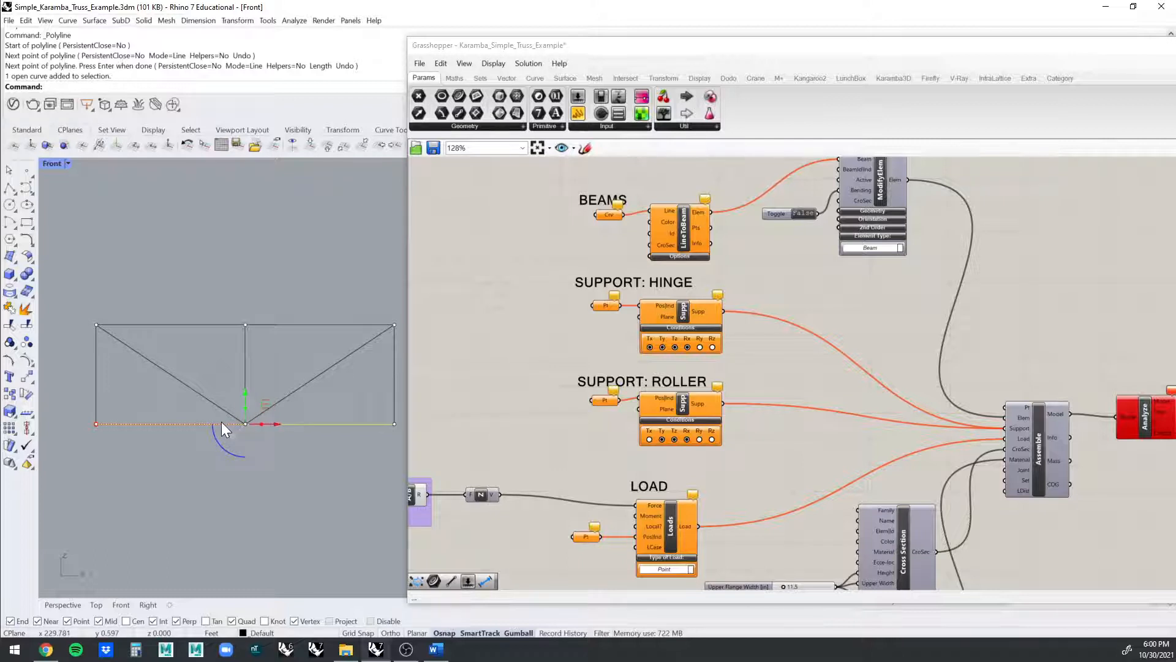
{"action": "key", "text": "Delete"}
- Check the flat truss's bottom chord segments, one diagonal and one top chord segment as individual joint-to-joint curves
{"action": "left_click", "coordinate": [262, 425]}
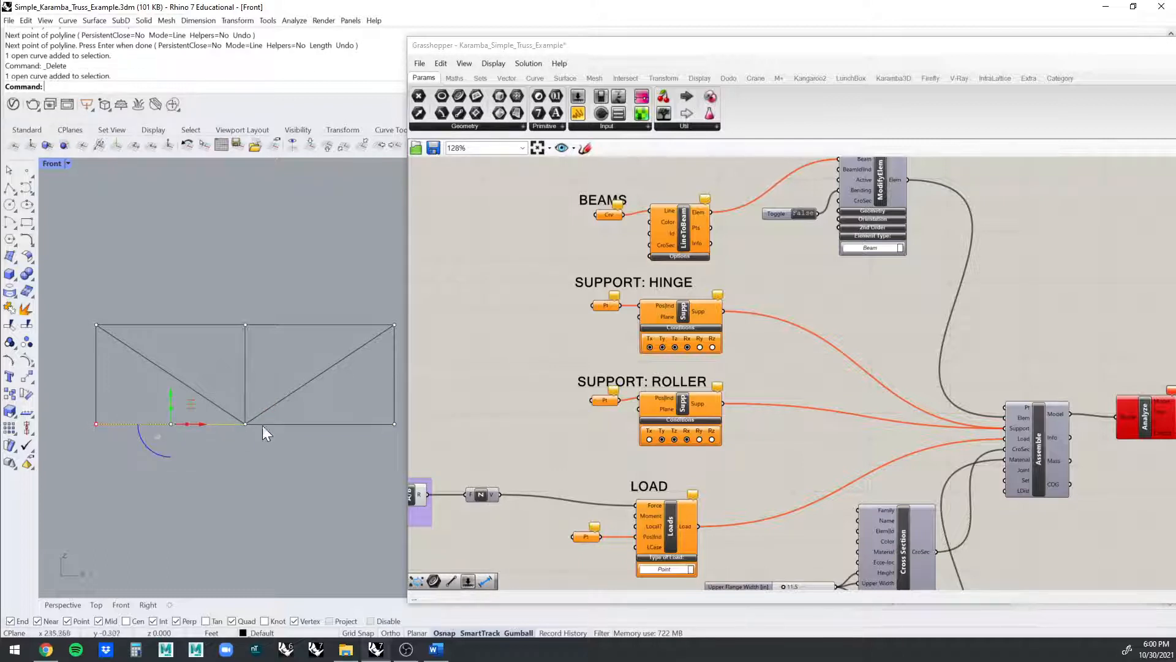
{"action": "left_click", "coordinate": [289, 425]}
{"action": "left_click", "coordinate": [293, 390]}
{"action": "left_click", "coordinate": [288, 325]}
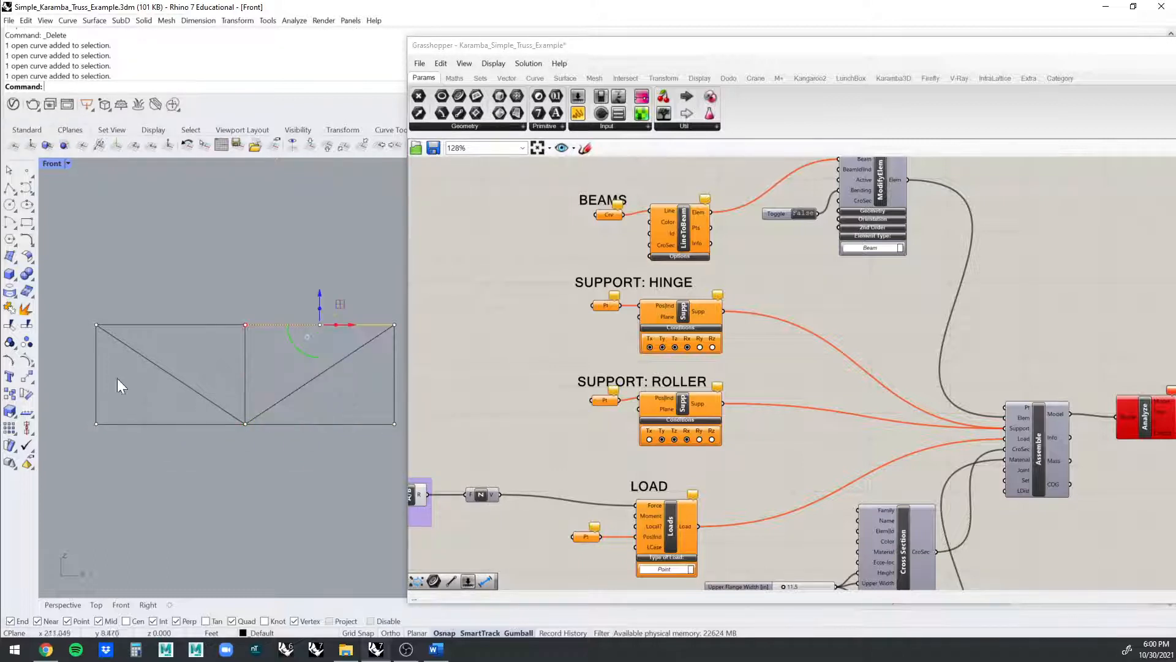
{"action": "left_click", "coordinate": [142, 288]}
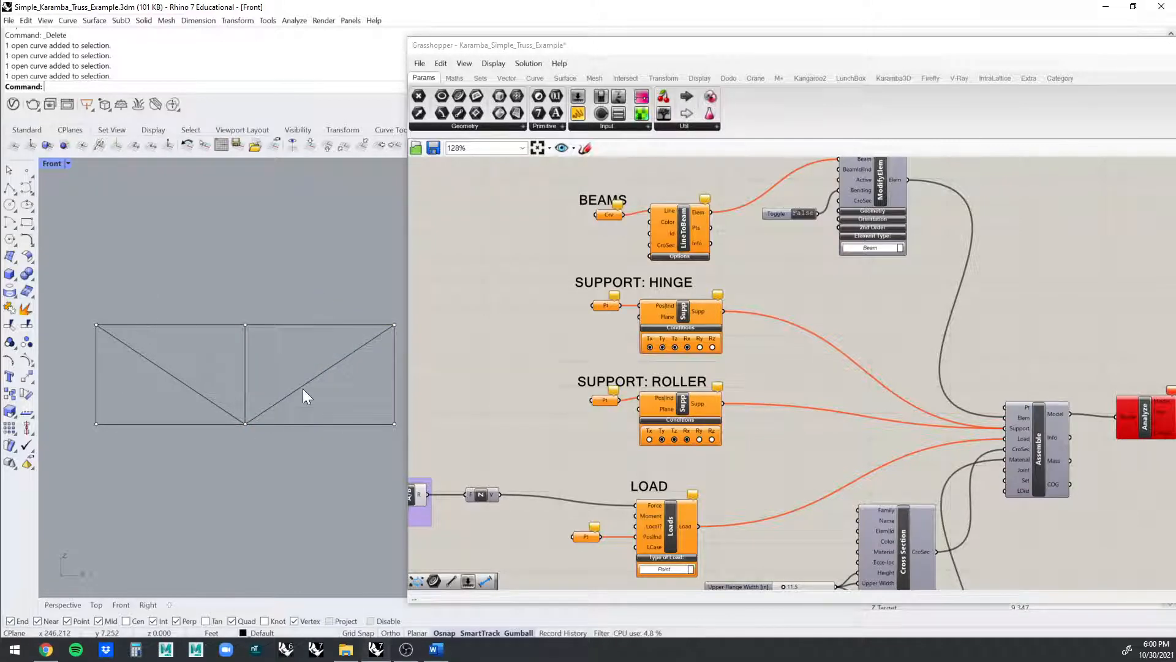
{"action": "scroll", "coordinate": [306, 383], "scroll_direction": "down", "scroll_amount": 4}
{"action": "right_click_drag", "start_coordinate": [288, 311], "coordinate": [263, 299]}
{"action": "scroll", "coordinate": [282, 314], "scroll_direction": "up", "scroll_amount": 4}
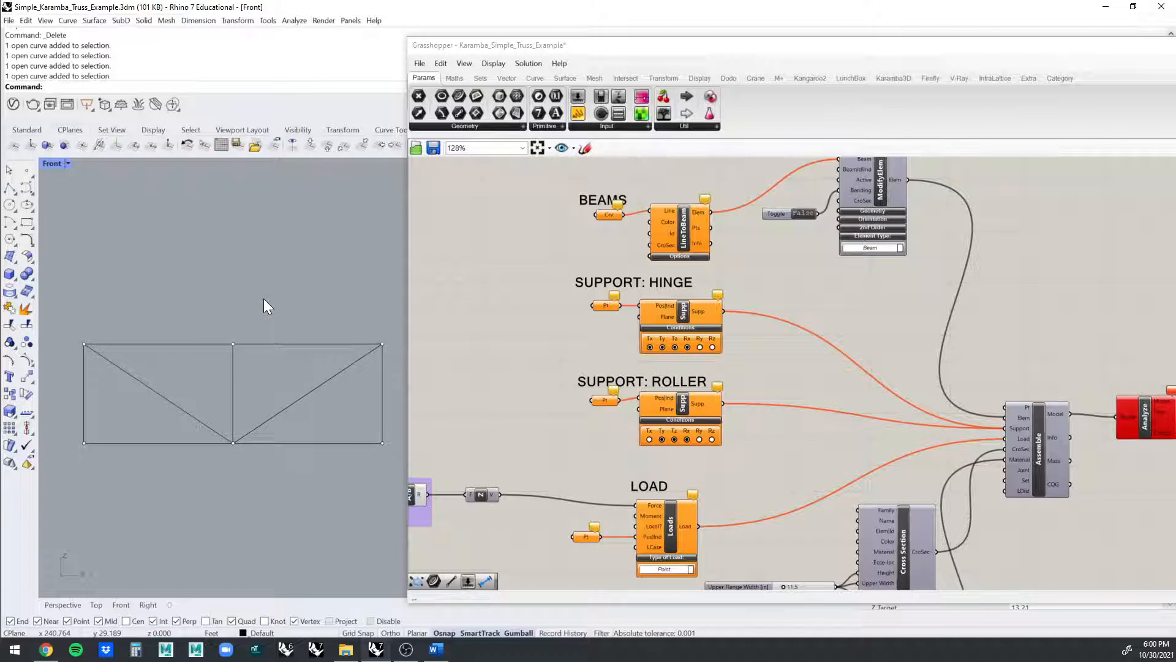
- Check the Rhino model for duplicate objects with SelDup
{"action": "type", "text": "SelDup"}
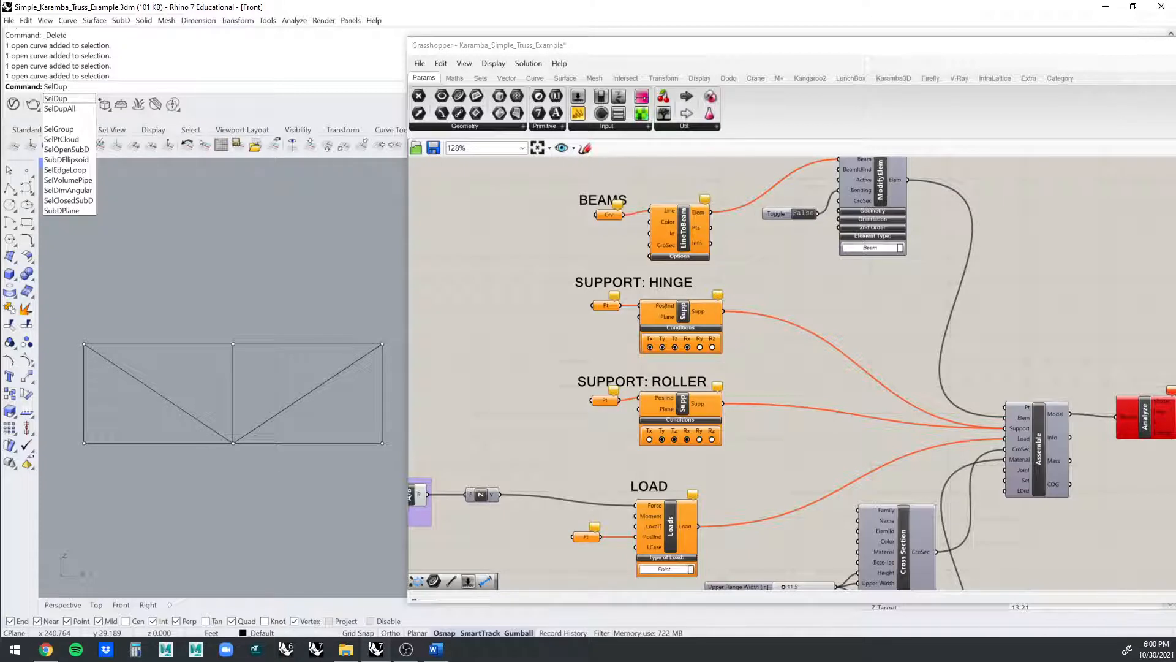
{"action": "key", "text": "Return"}
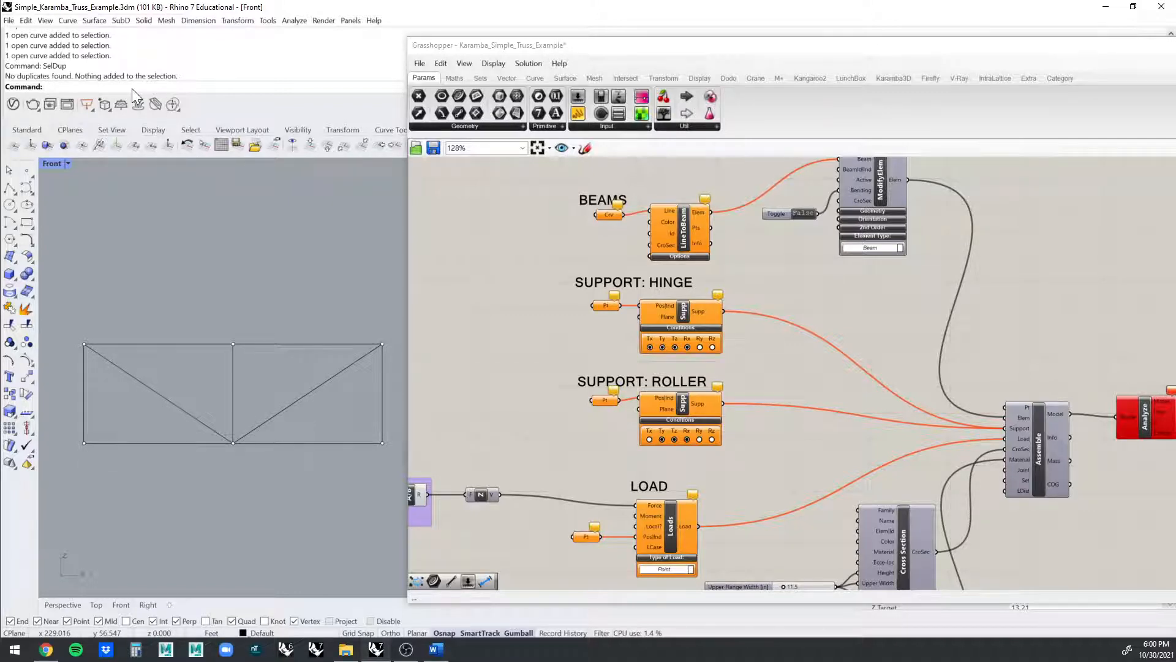
{"action": "type", "text": "SelDup"}
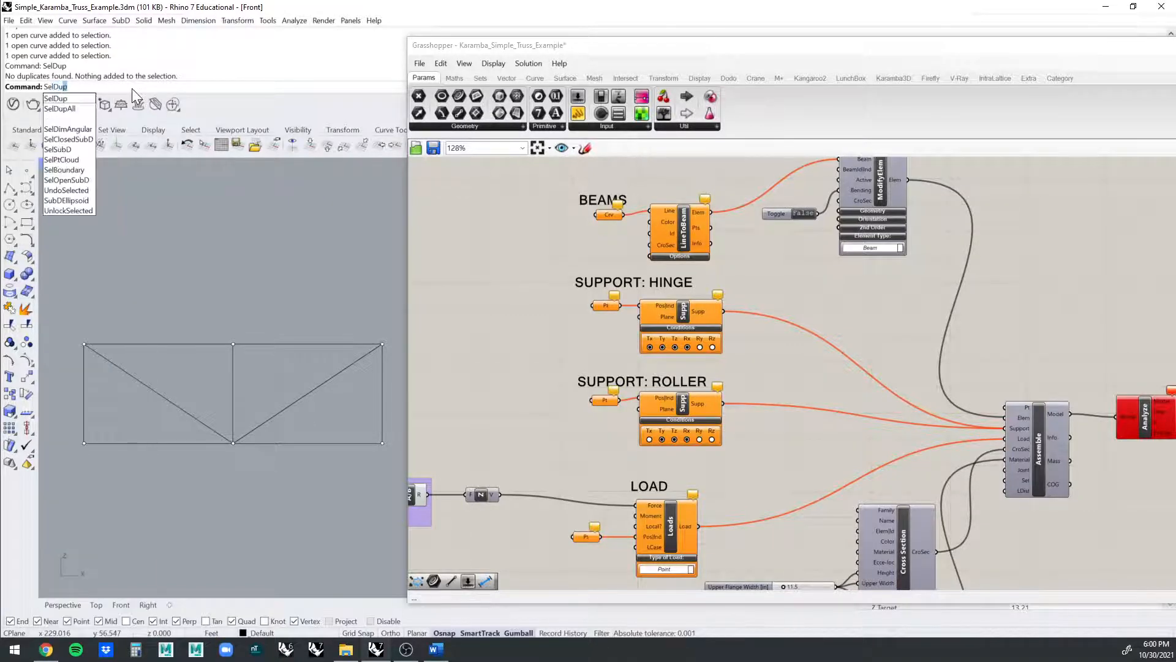
{"action": "key", "text": "Escape"}
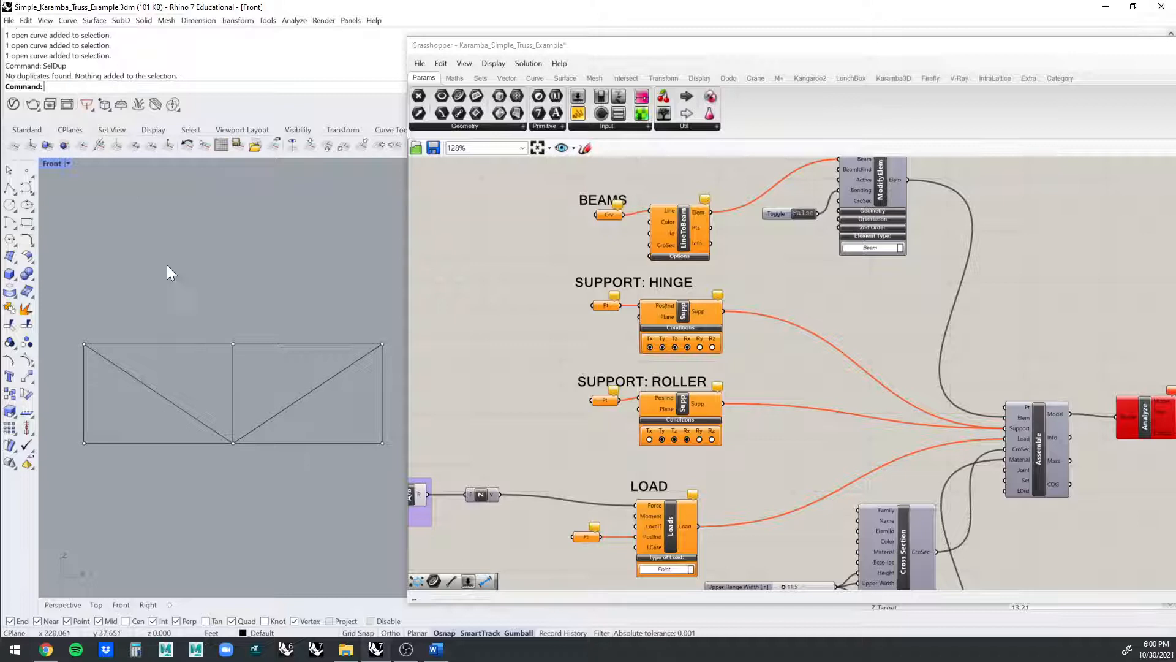
- Copy and paste a segment of the truss's top chord in place, and delete the copy after selecting it with SelDup
{"action": "left_click", "coordinate": [182, 344]}
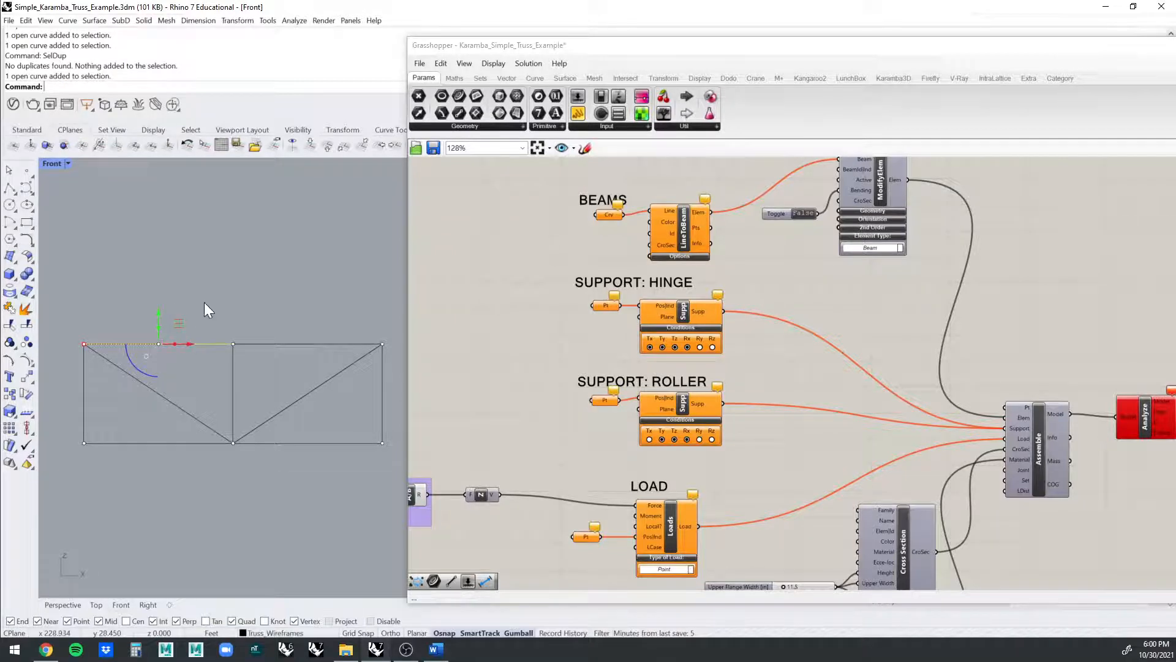
{"action": "key", "text": "ctrl+c"}
{"action": "key", "text": "ctrl+v"}
{"action": "key", "text": "Escape"}
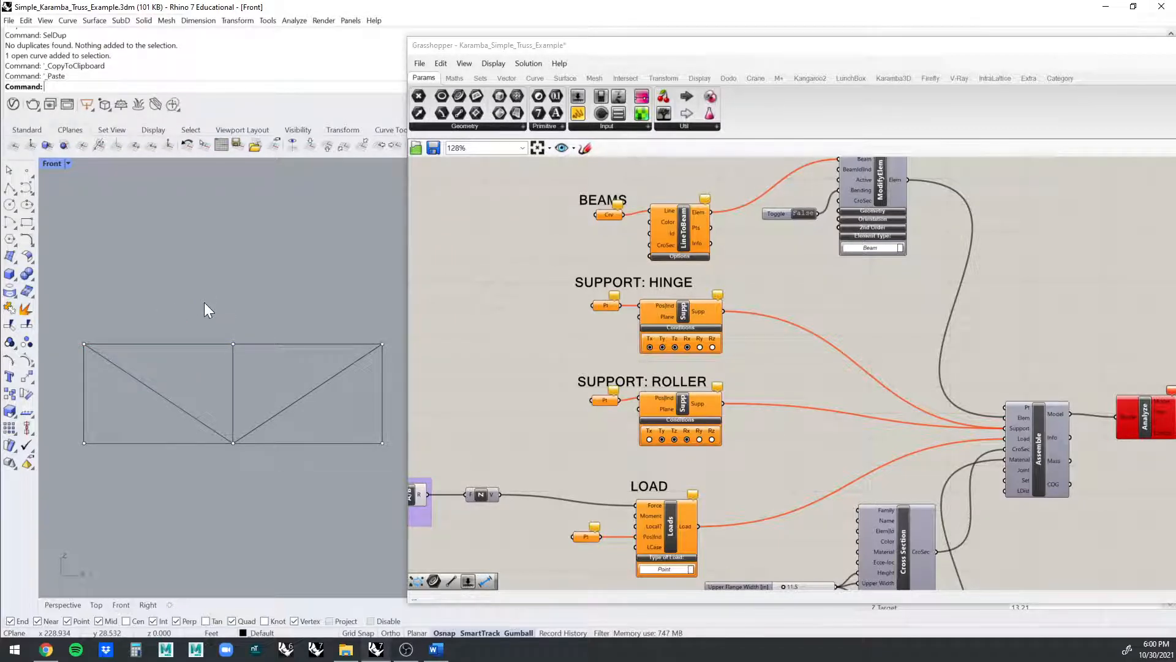
{"action": "left_click", "coordinate": [193, 344]}
{"action": "key", "text": "Escape"}
{"action": "type", "text": "SelDup"}
{"action": "key", "text": "Return"}
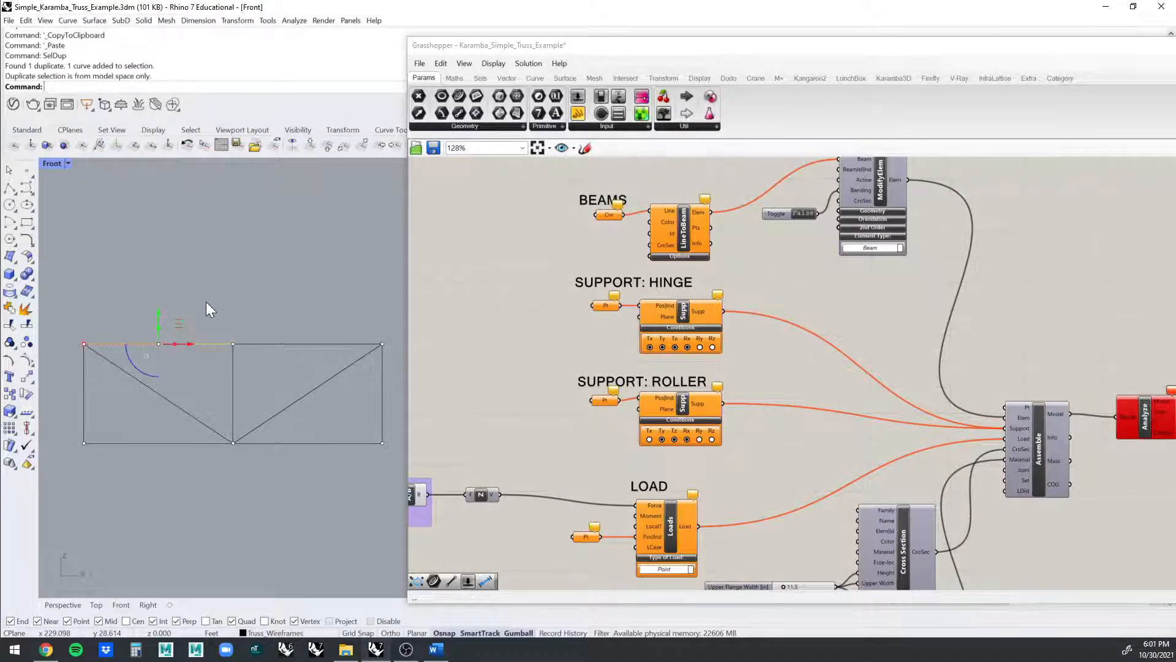
{"action": "key", "text": "Delete"}
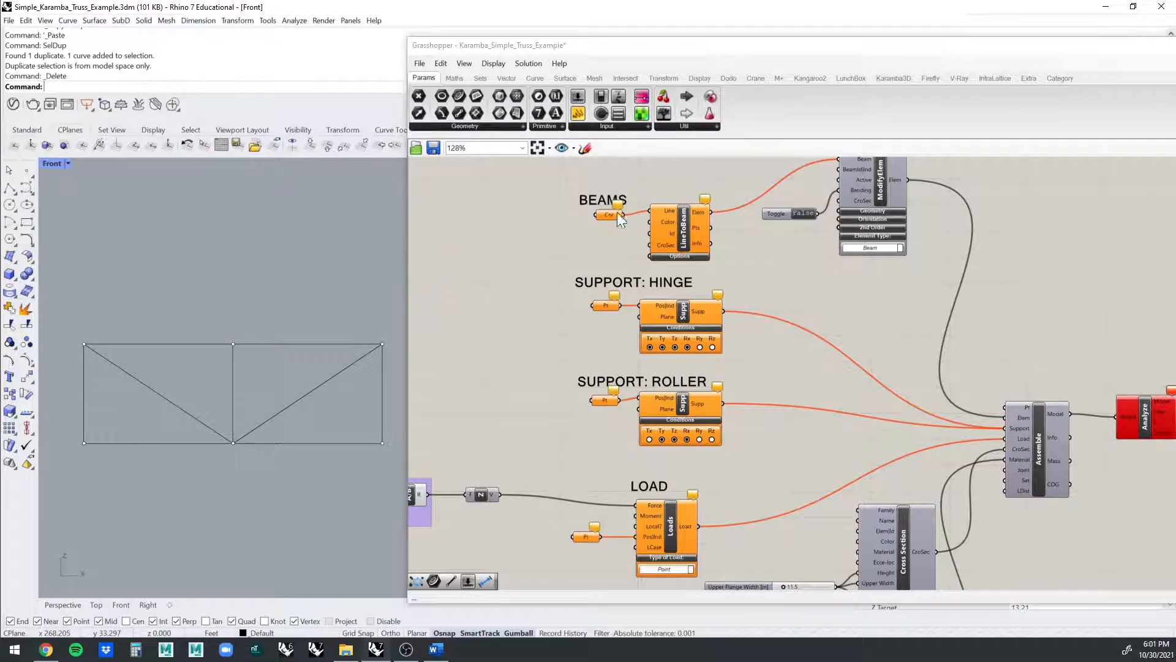
- Reference all members of the flat truss in the BEAMS Curve parameter as multiple curves, and clear the Rhino selection
{"action": "left_click_drag", "start_coordinate": [616, 212], "coordinate": [603, 223]}
{"action": "scroll", "coordinate": [587, 197], "scroll_direction": "up", "scroll_amount": 5}
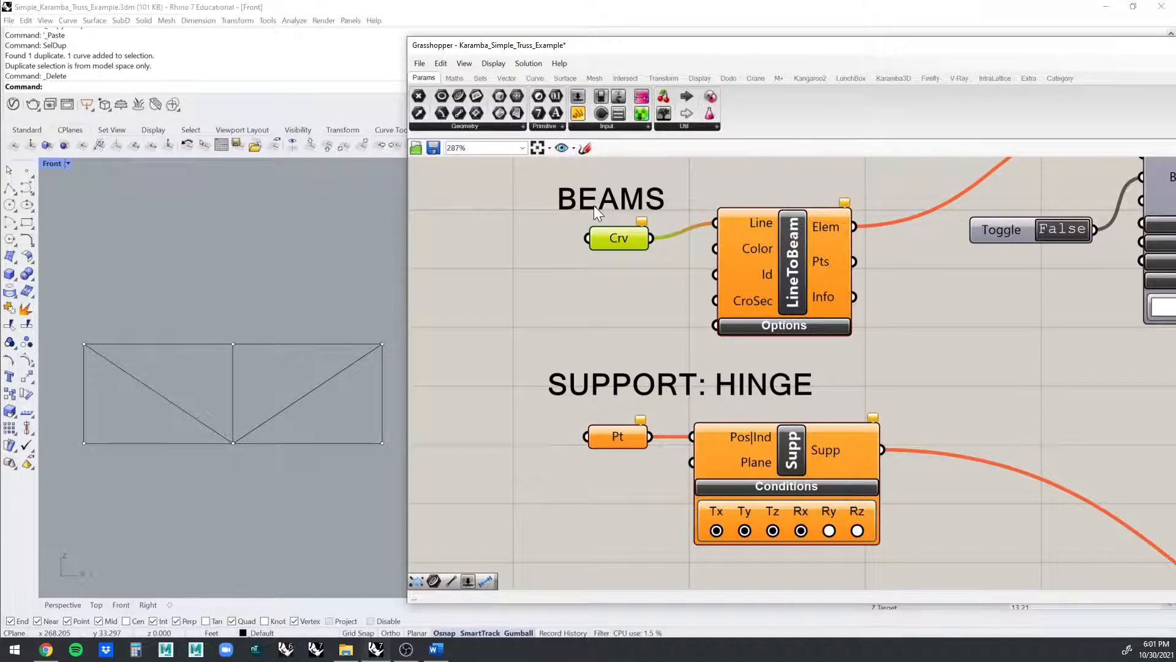
{"action": "left_click", "coordinate": [148, 336]}
{"action": "scroll", "coordinate": [649, 236], "scroll_direction": "down", "scroll_amount": 1}
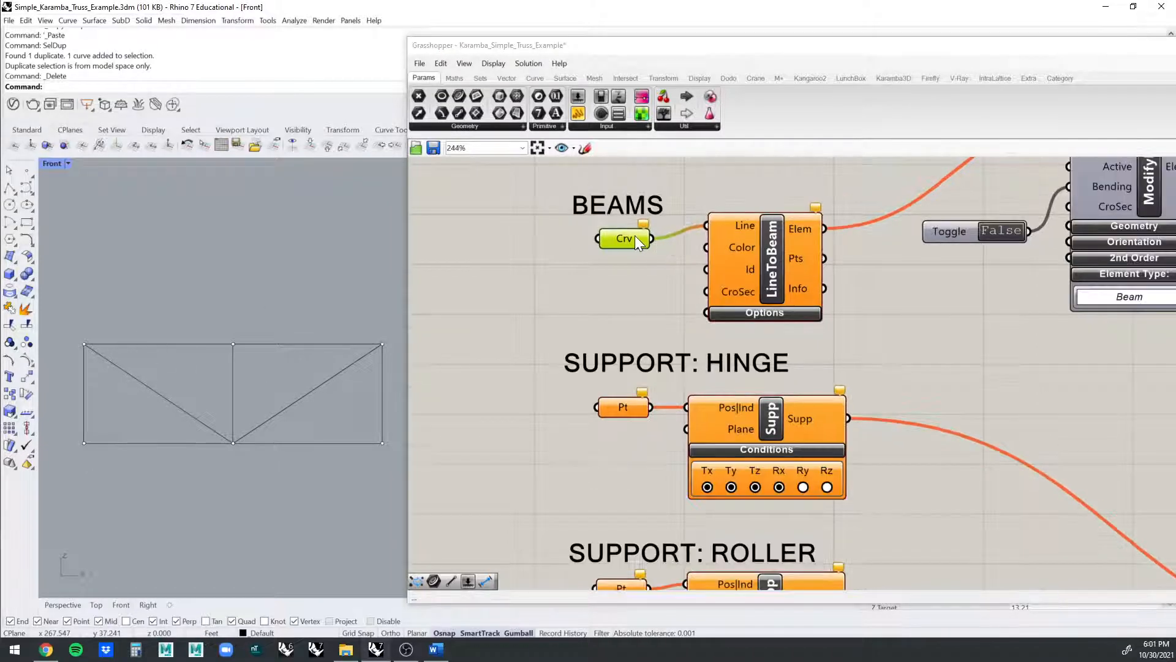
{"action": "left_click_drag", "start_coordinate": [634, 235], "coordinate": [631, 234]}
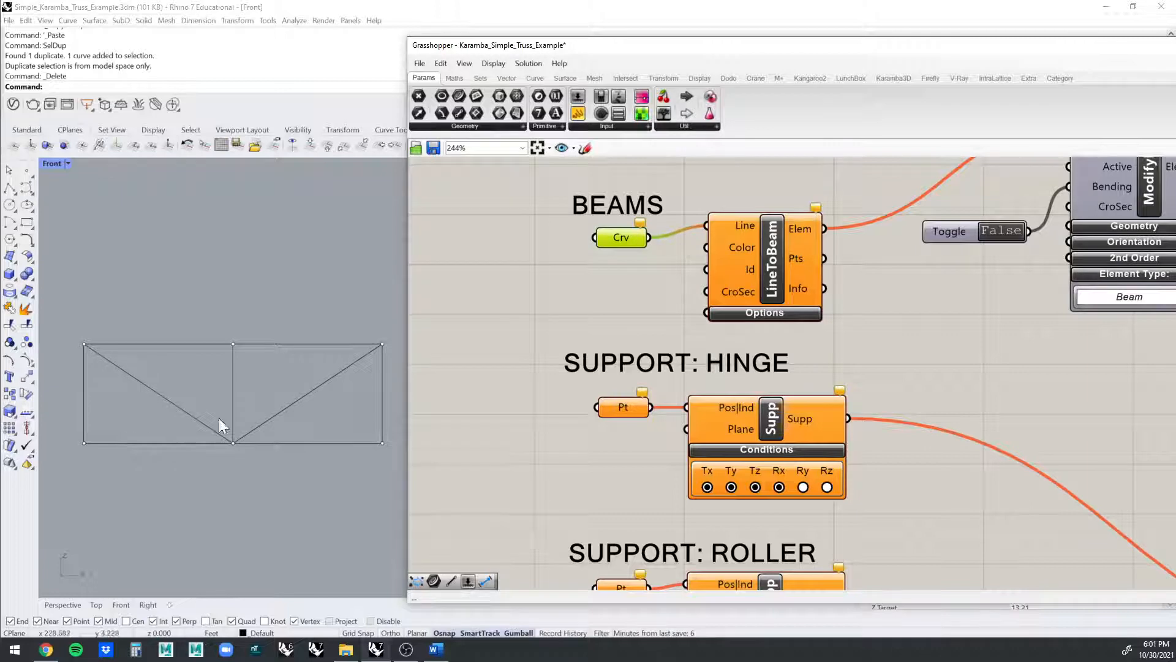
{"action": "left_click_drag", "start_coordinate": [62, 461], "coordinate": [396, 299]}
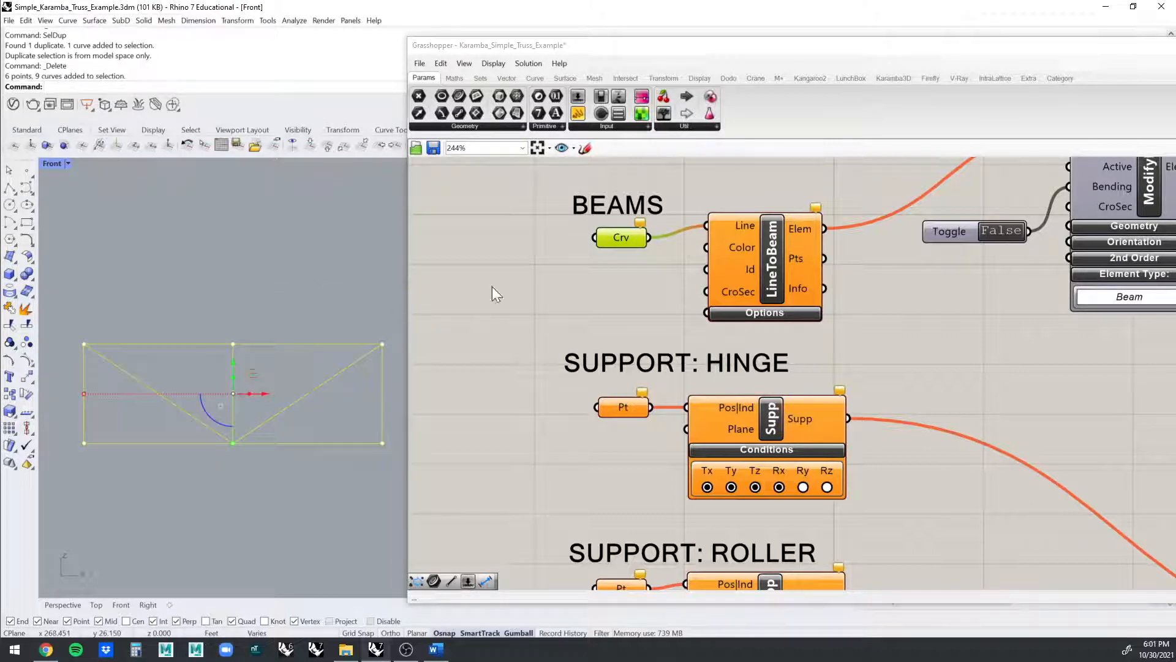
{"action": "right_click", "coordinate": [629, 238]}
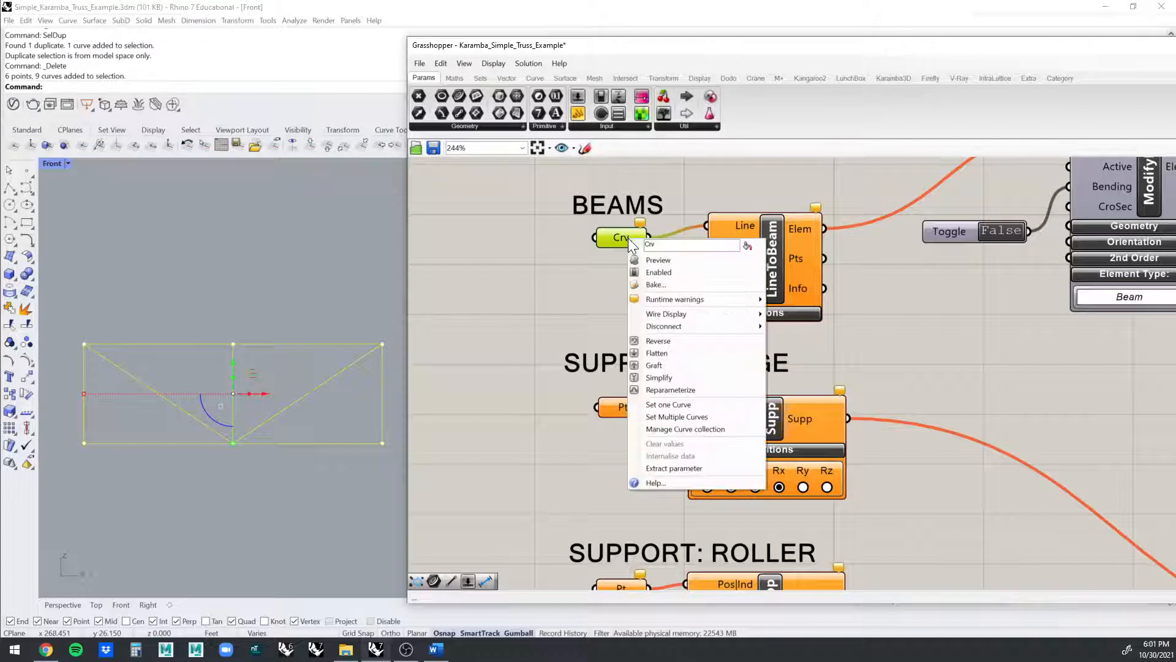
{"action": "left_click", "coordinate": [696, 416]}
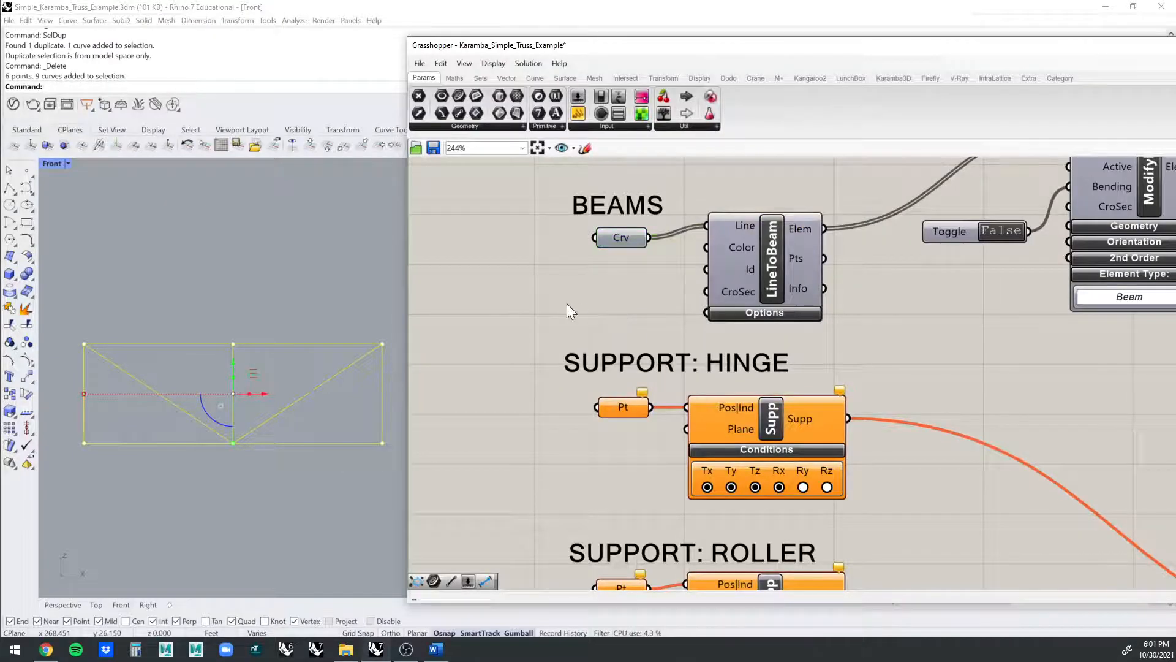
{"action": "left_click", "coordinate": [352, 318]}
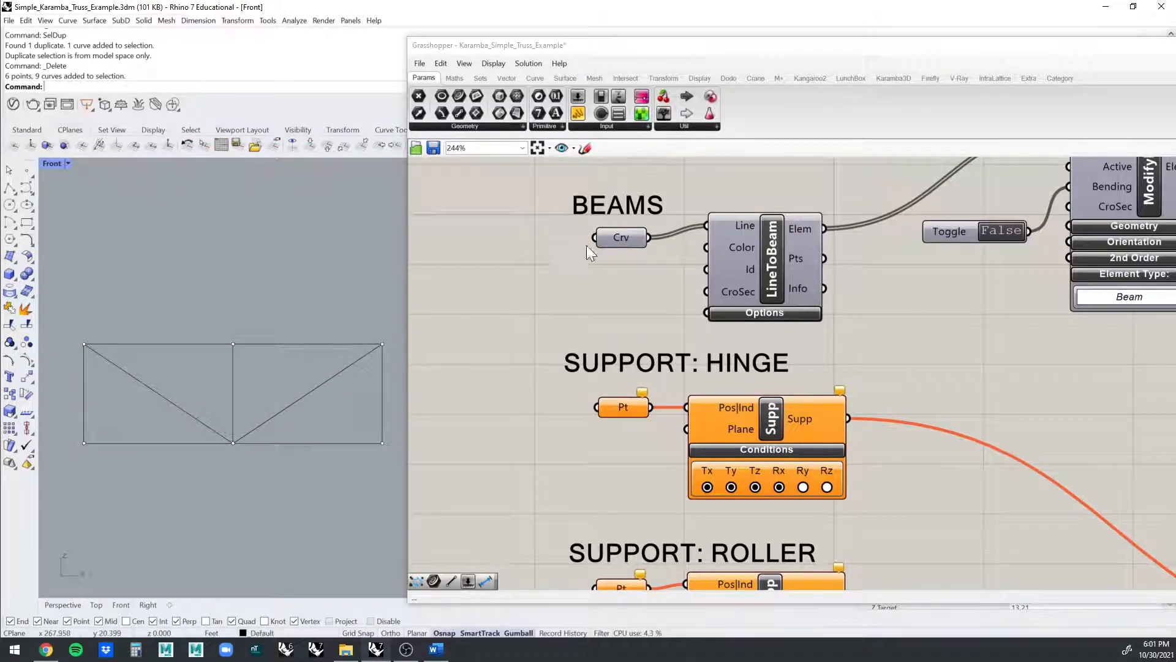
- Inspect the BEAMS Curve parameter's options and its list of referenced curves
{"action": "left_click", "coordinate": [633, 237]}
{"action": "right_click", "coordinate": [622, 235]}
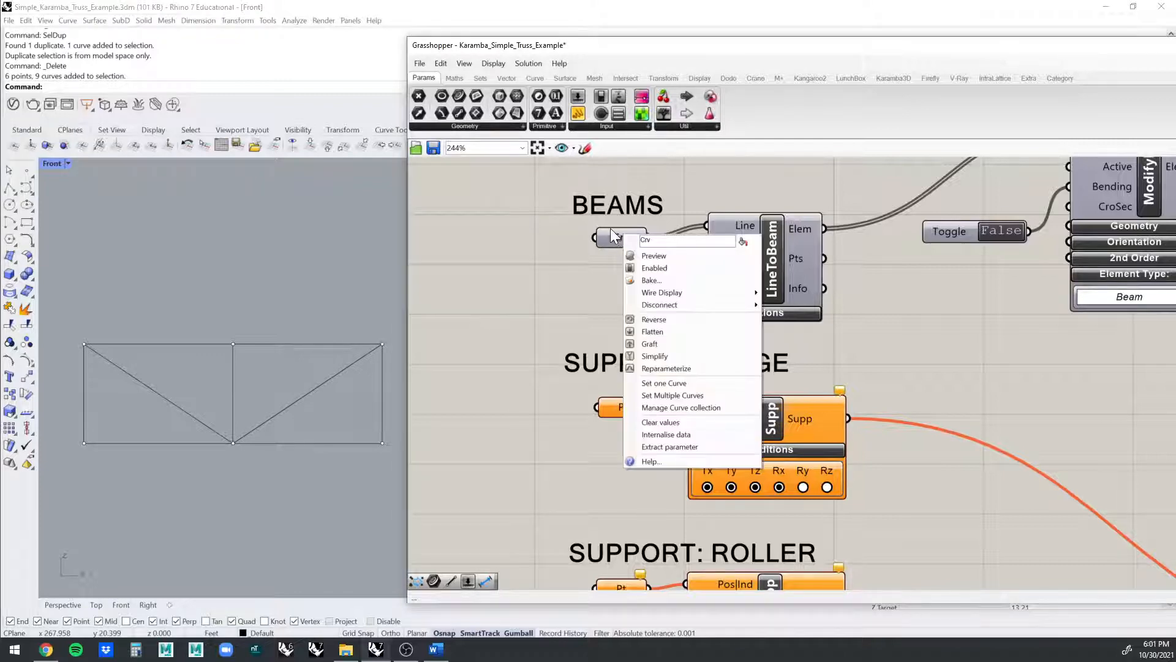
{"action": "left_click", "coordinate": [617, 238]}
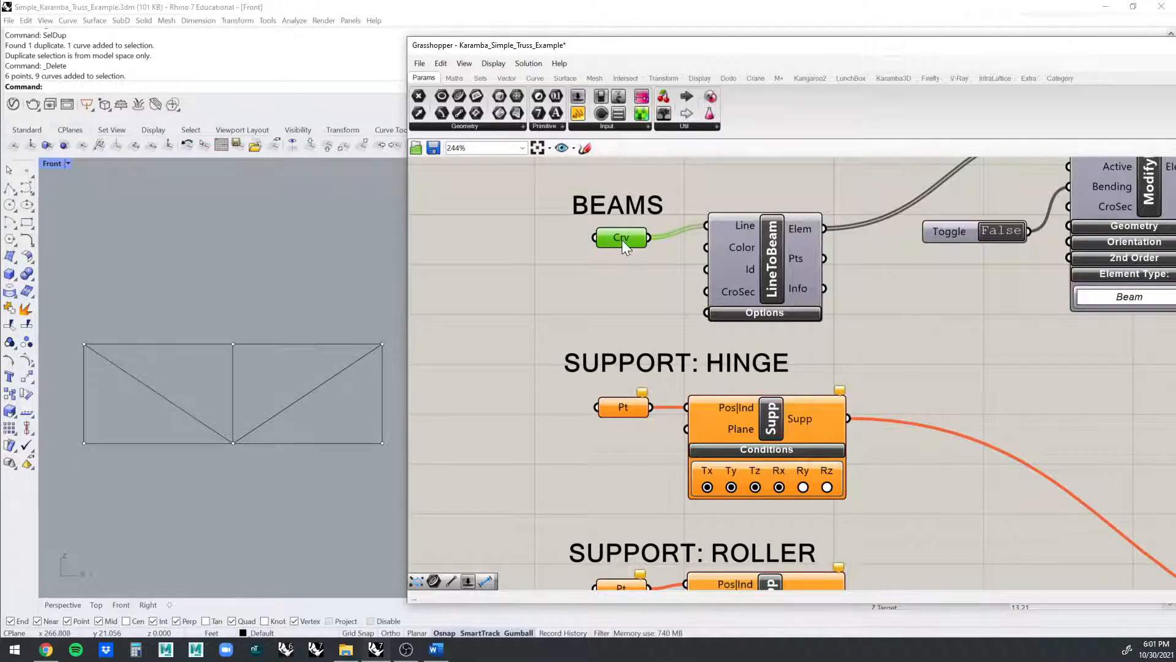
{"action": "mouse_move", "coordinate": [622, 241]}
{"action": "left_mouse_down"}
{"action": "mouse_move", "coordinate": [626, 230]}
{"action": "mouse_move", "coordinate": [618, 241]}
{"action": "left_mouse_up"}
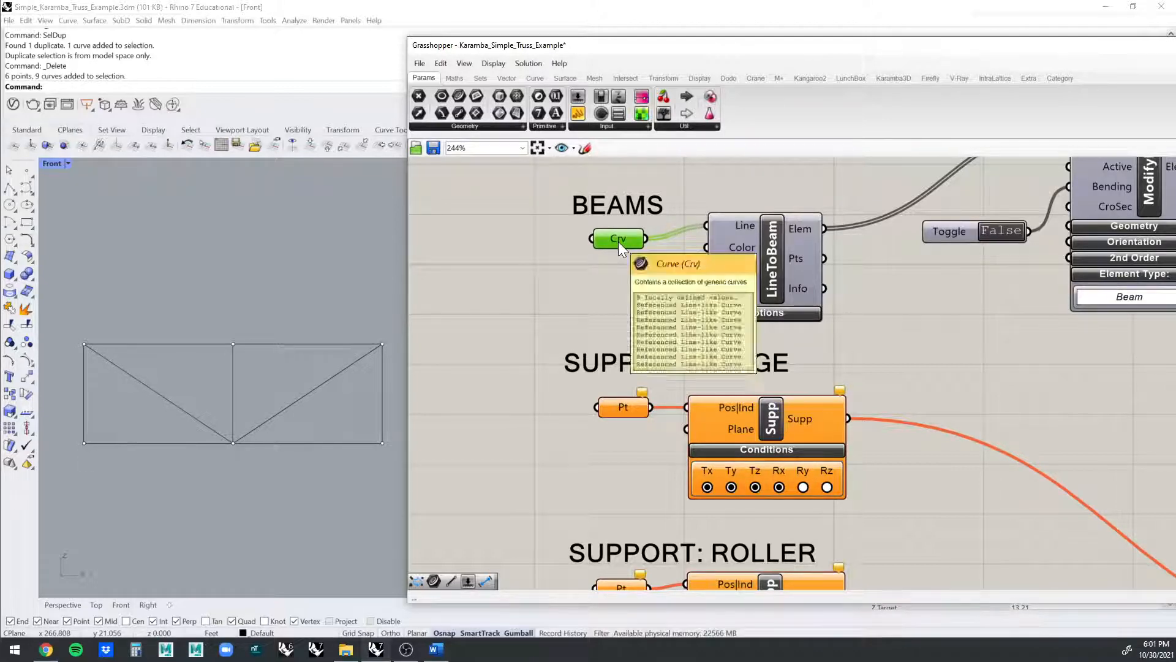
{"action": "mouse_move", "coordinate": [616, 238]}
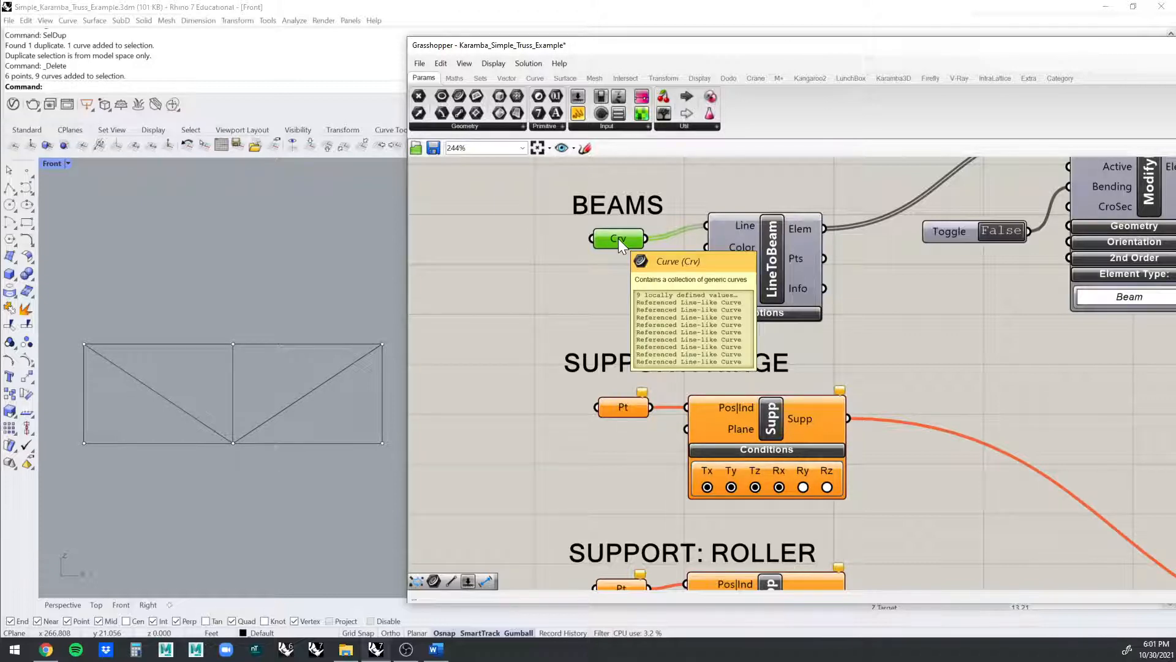
{"action": "right_click", "coordinate": [619, 238]}
{"action": "left_click", "coordinate": [609, 237]}
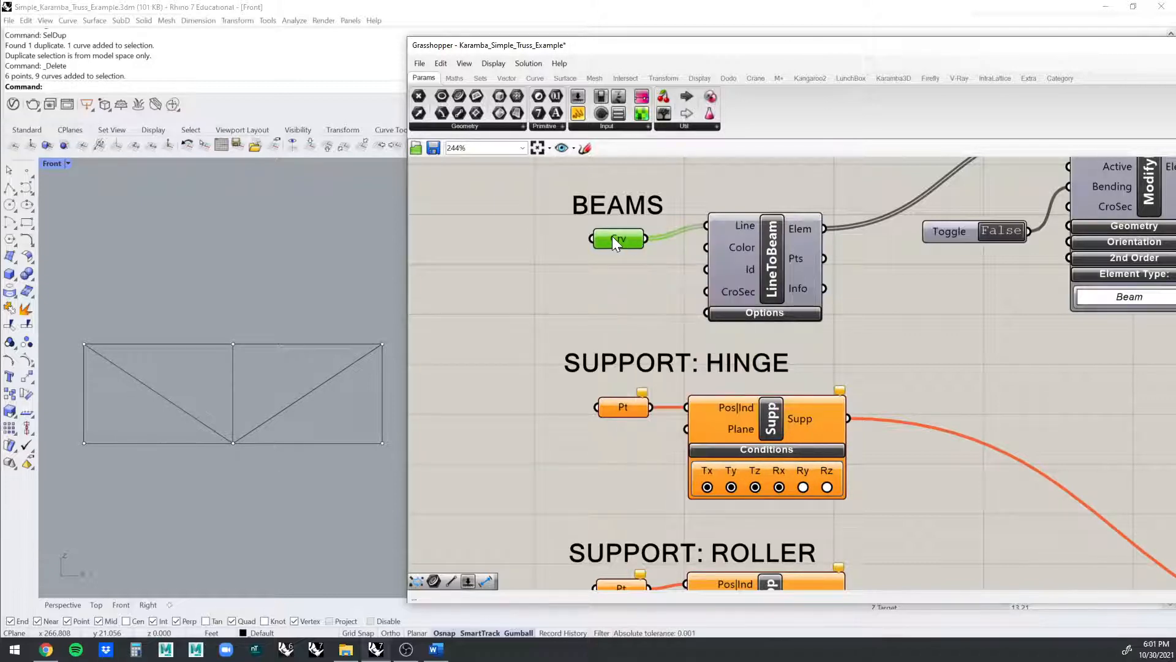
- Turn on the preview of the BEAMS Curve parameter and select the component to highlight its curves in Rhino
{"action": "right_click", "coordinate": [612, 237]}
{"action": "left_click", "coordinate": [634, 258]}
{"action": "left_click", "coordinate": [605, 284]}
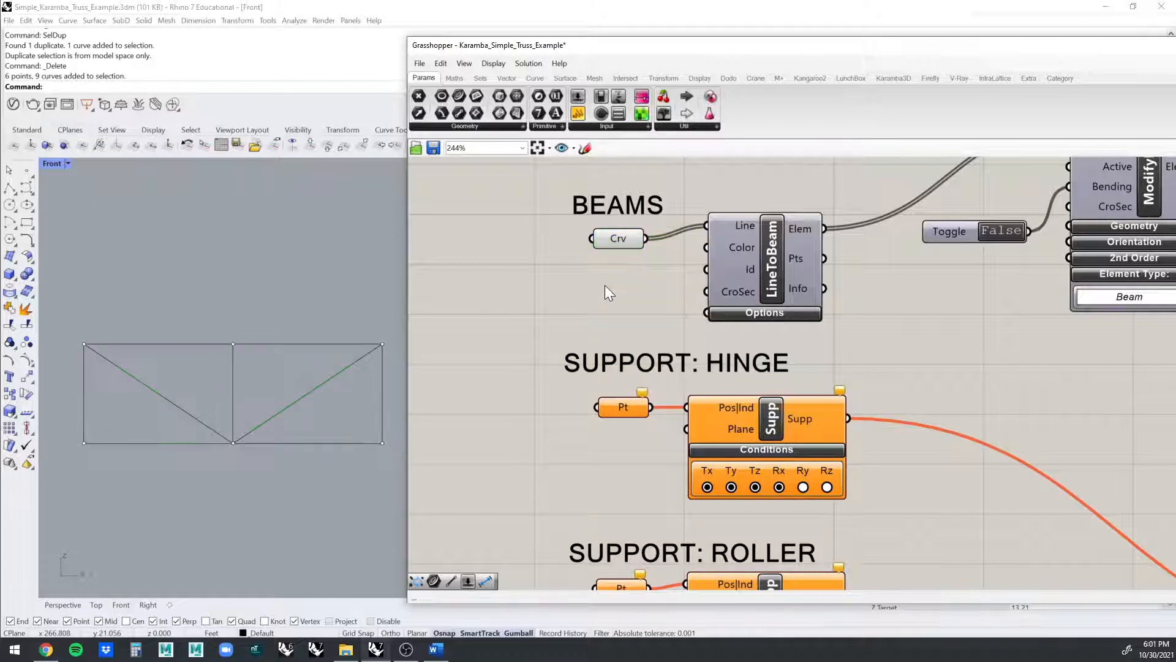
{"action": "left_click", "coordinate": [618, 238]}
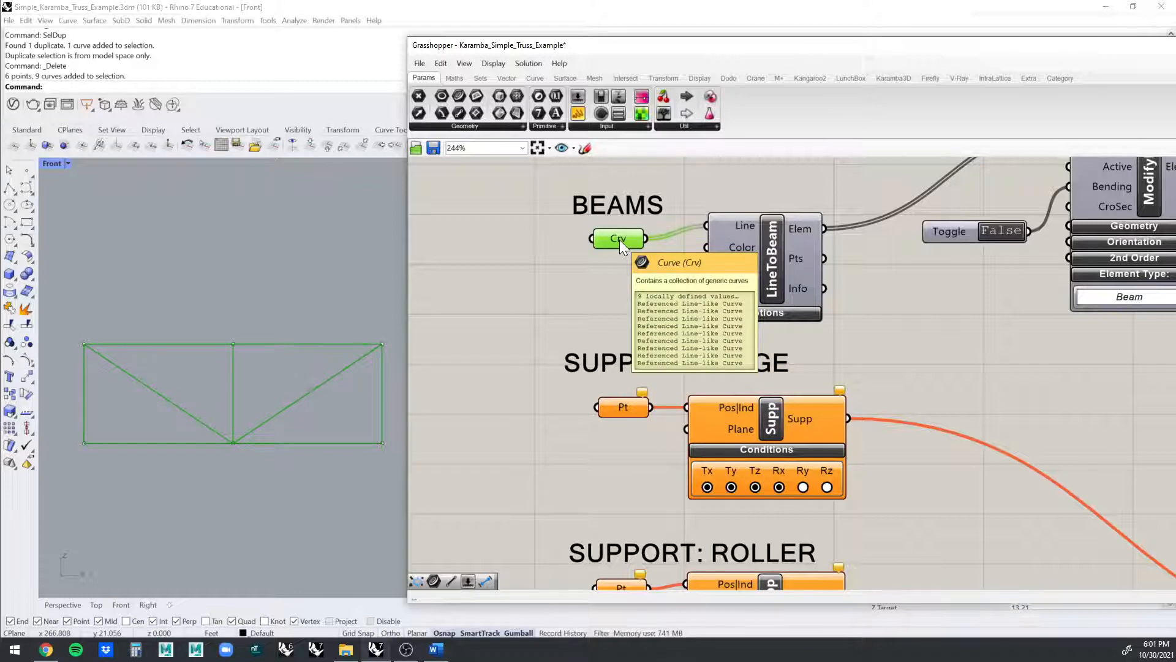
- Review the BEAMS Curve parameter's options and select the whole flat truss in Rhino for comparison, and clear the selection
{"action": "right_click", "coordinate": [619, 240]}
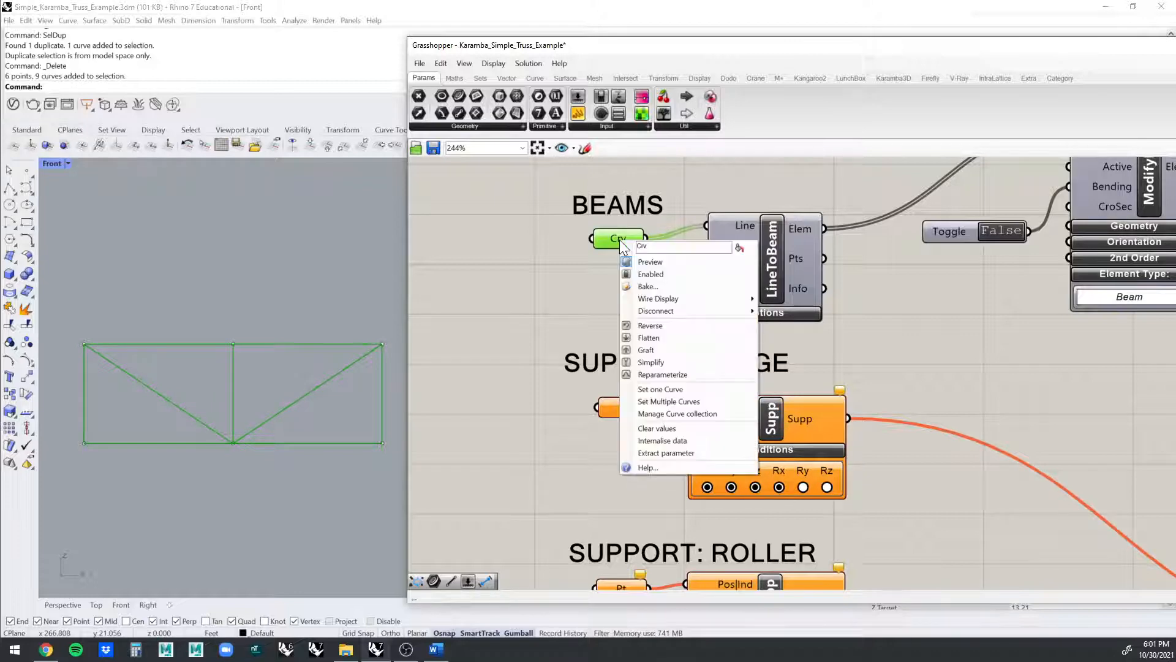
{"action": "left_click", "coordinate": [565, 285]}
{"action": "left_click_drag", "start_coordinate": [68, 471], "coordinate": [396, 292]}
{"action": "left_click", "coordinate": [612, 237]}
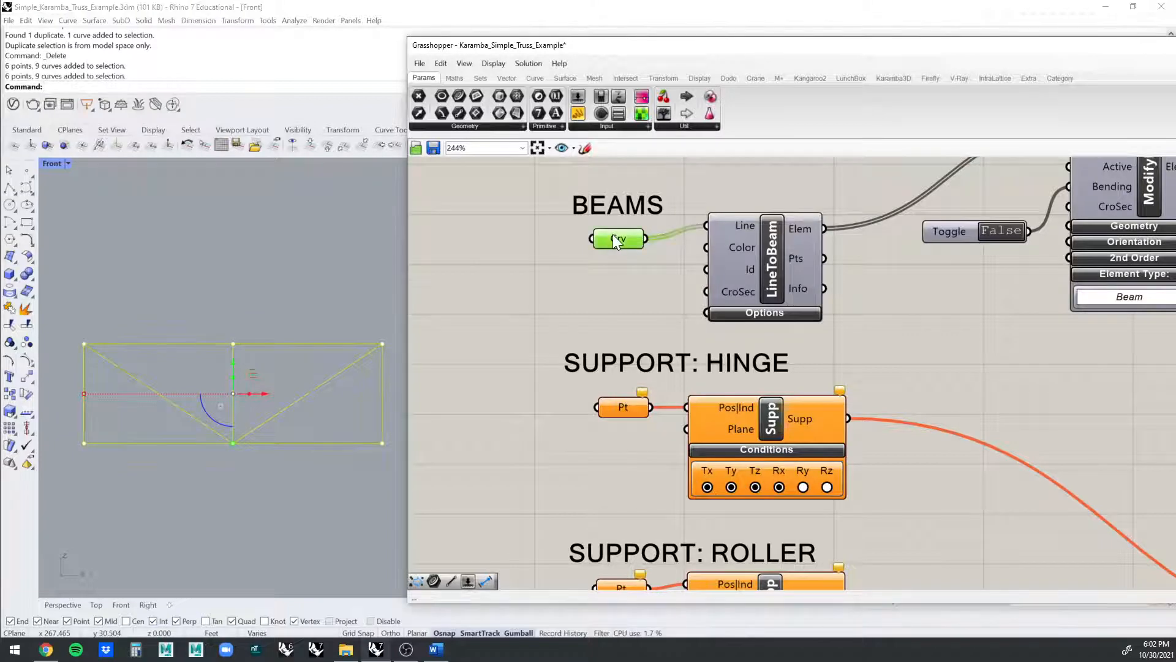
{"action": "left_click", "coordinate": [370, 263]}
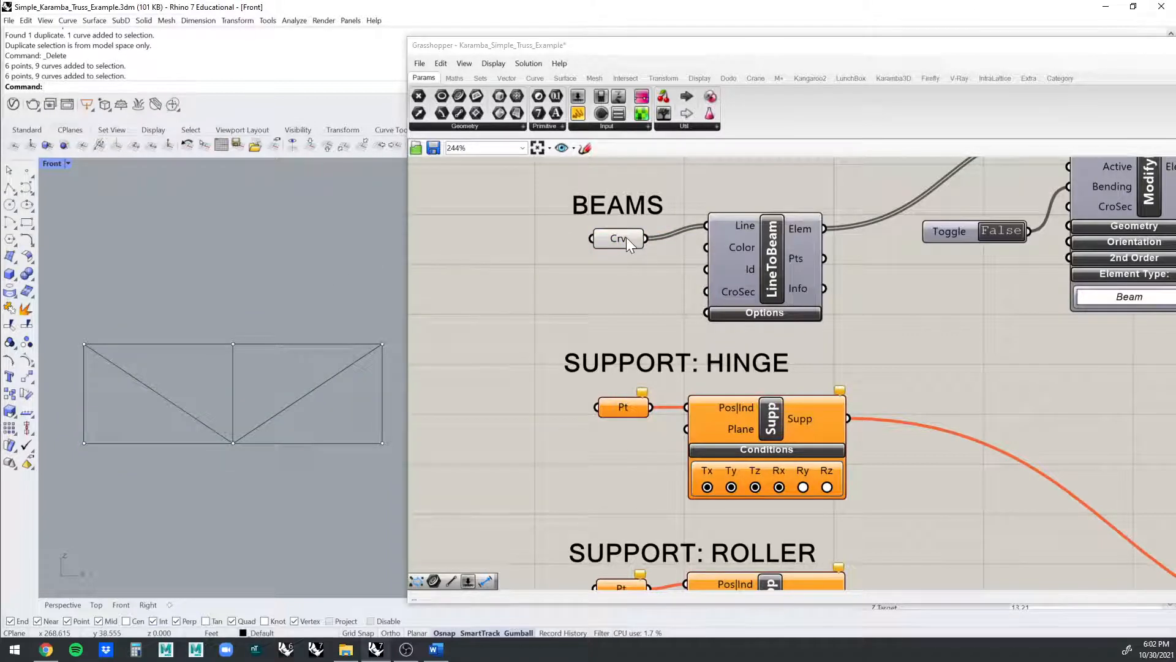
- Review the referenced curves of the BEAMS Curve parameter and turn off its preview
{"action": "mouse_move", "coordinate": [623, 240]}
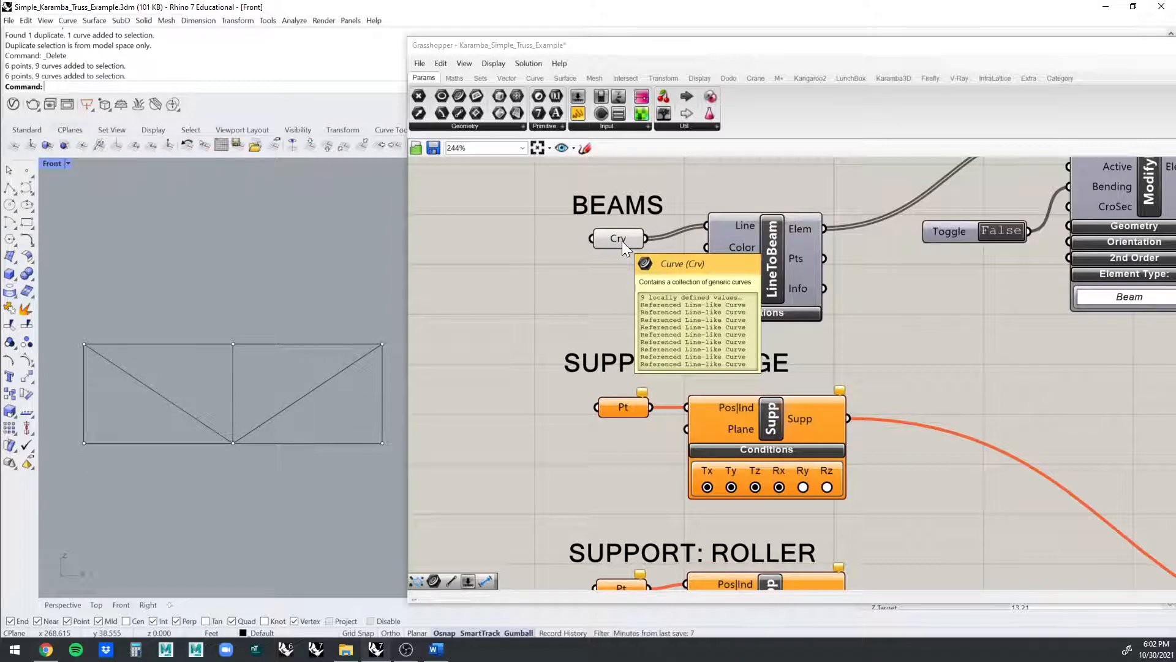
{"action": "right_click", "coordinate": [620, 240]}
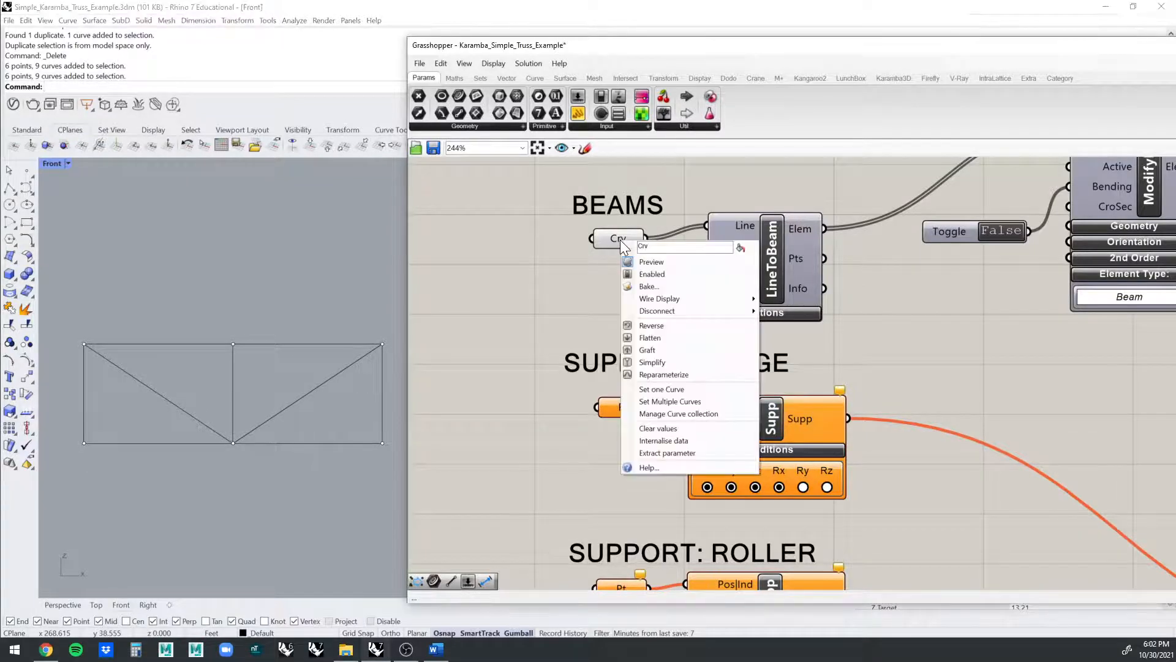
{"action": "left_click", "coordinate": [644, 260]}
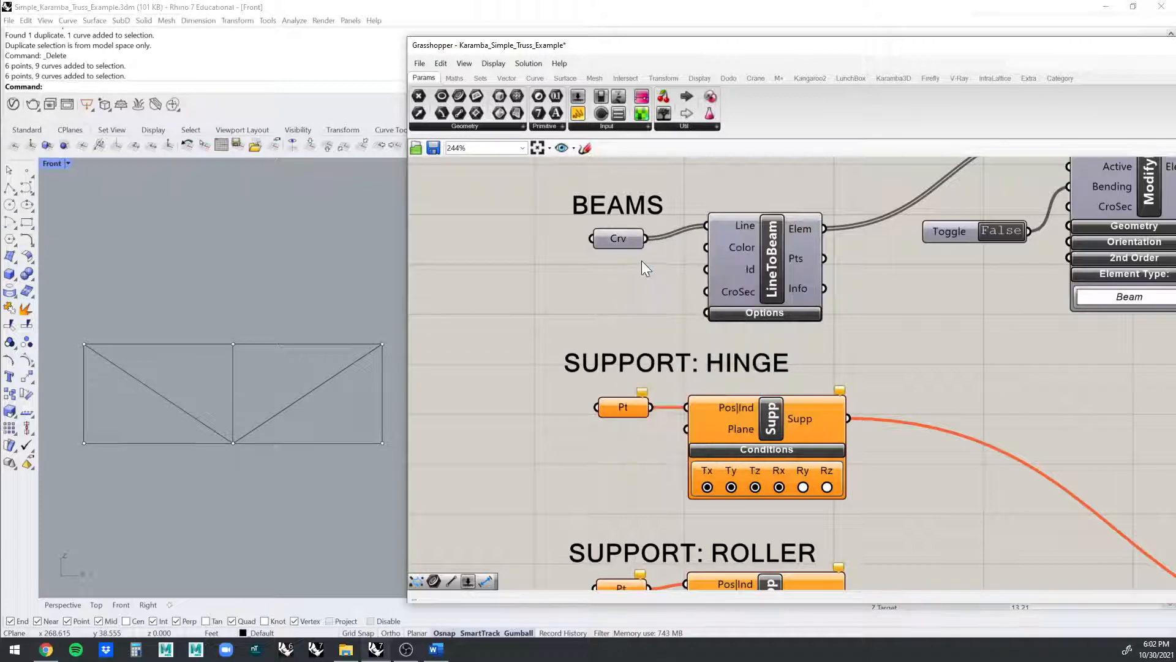
{"action": "left_click", "coordinate": [625, 242]}
{"action": "right_click", "coordinate": [622, 240]}
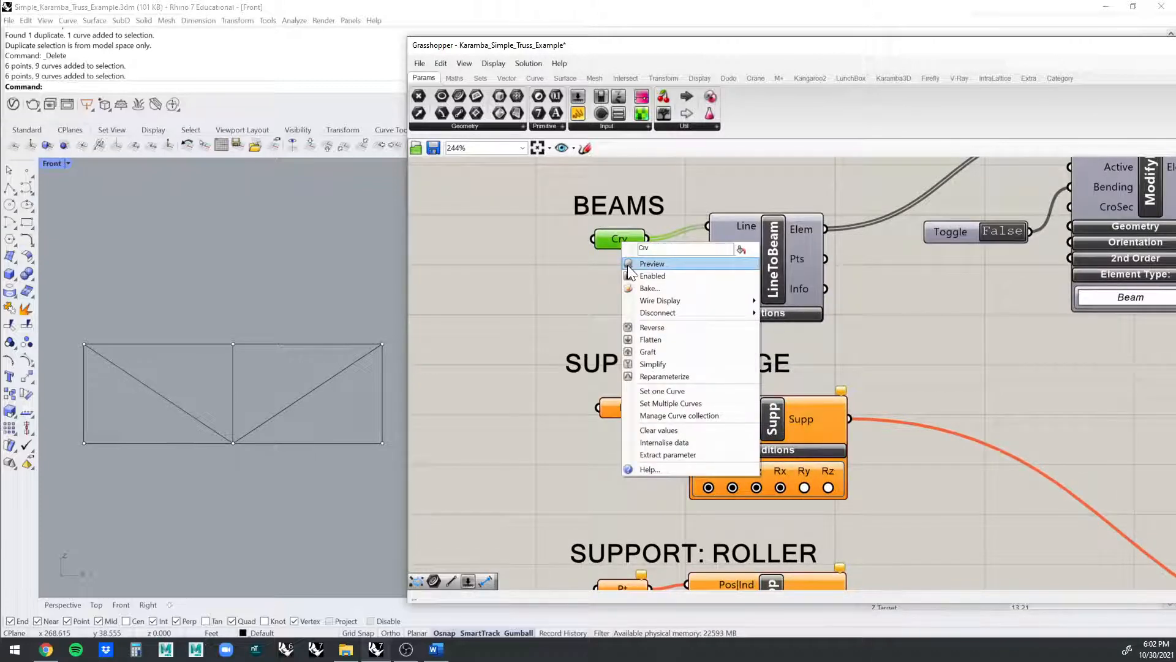
{"action": "left_click", "coordinate": [584, 264]}
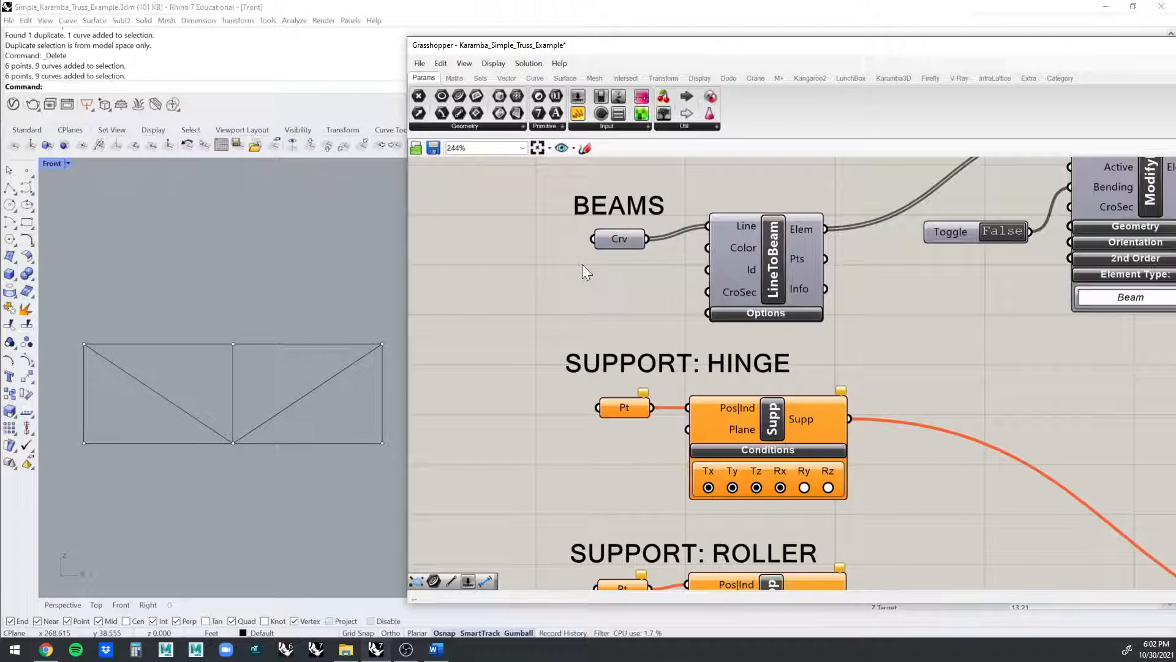
- Check one end vertical and one diagonal of the flat truss as individual Rhino curves
{"action": "left_click", "coordinate": [381, 381]}
{"action": "left_click", "coordinate": [359, 359]}
{"action": "left_click", "coordinate": [354, 332]}
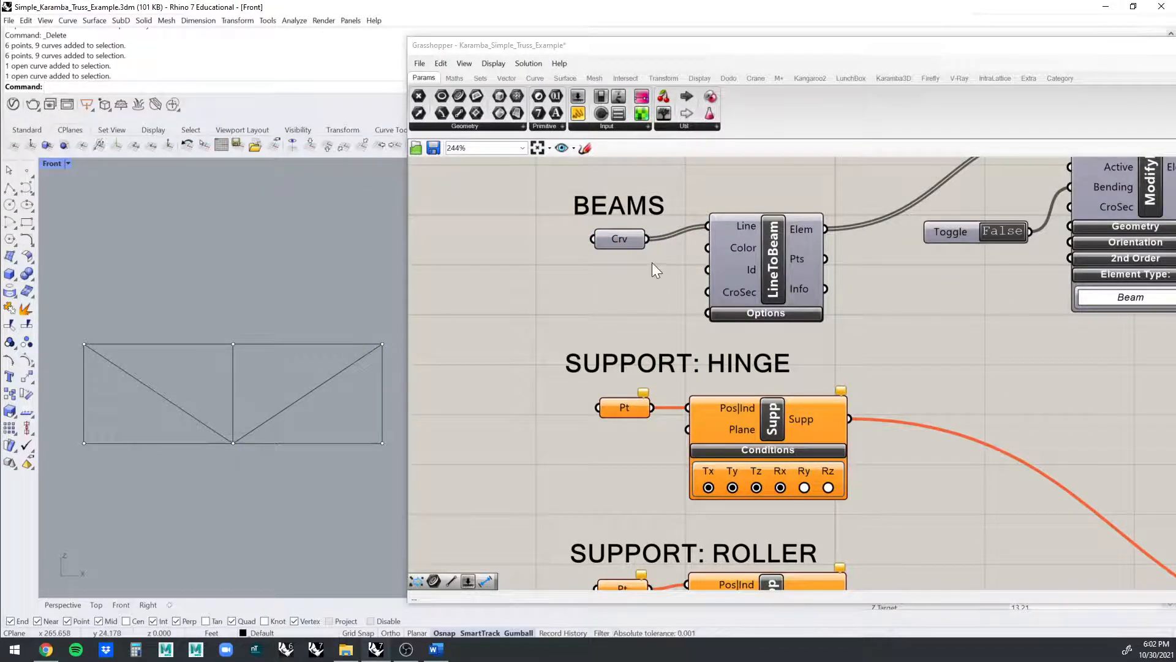
- Examine how the BEAMS branch connects through LineToBeam and ModifyElem to Assemble, and locate the hinge and roller support inputs
{"action": "scroll", "coordinate": [651, 262], "scroll_direction": "down", "scroll_amount": 3}
{"action": "scroll", "coordinate": [815, 294], "scroll_direction": "down", "scroll_amount": 2}
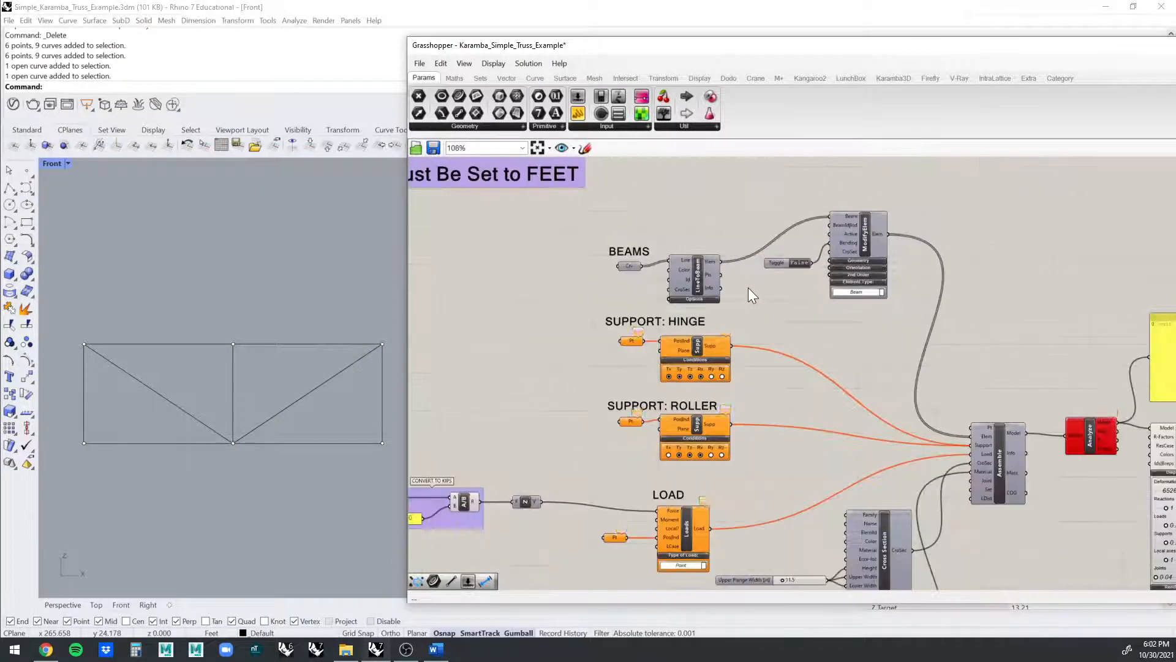
{"action": "scroll", "coordinate": [744, 285], "scroll_direction": "up", "scroll_amount": 2}
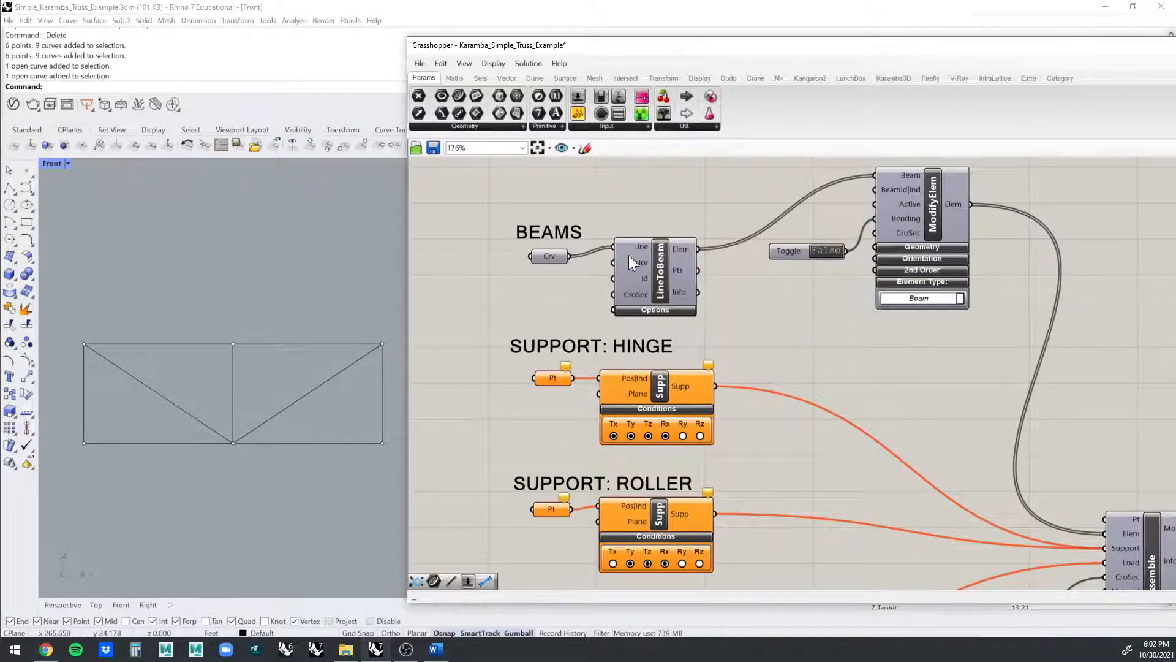
{"action": "scroll", "coordinate": [298, 376], "scroll_direction": "up", "scroll_amount": 1}
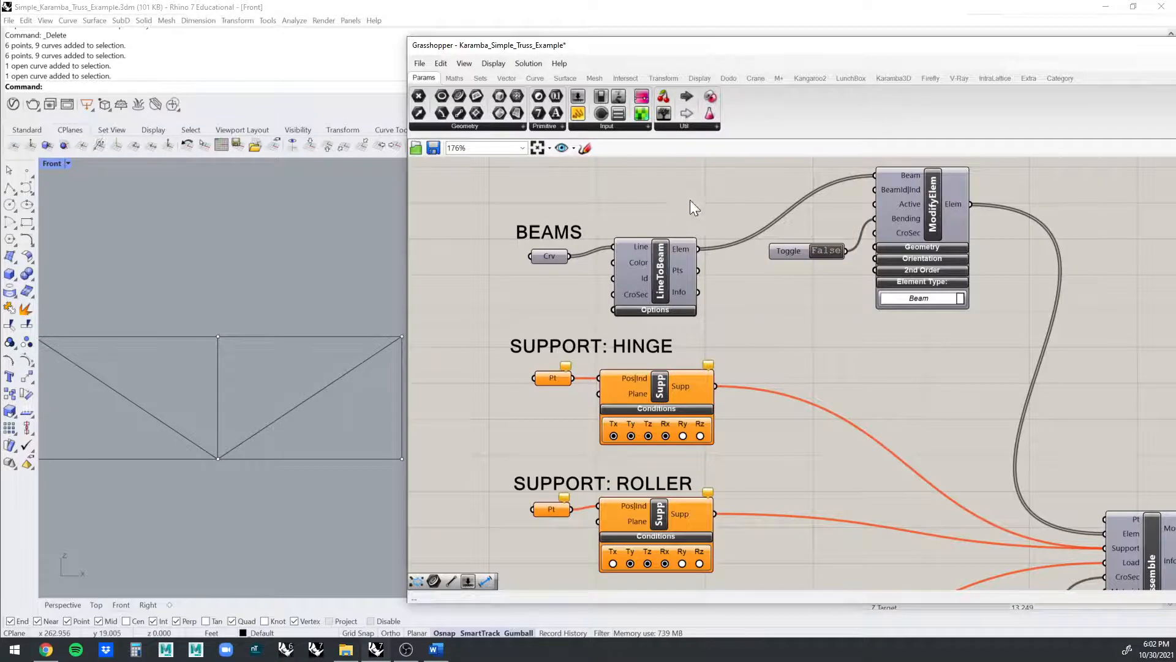
{"action": "scroll", "coordinate": [704, 205], "scroll_direction": "down", "scroll_amount": 2}
{"action": "right_click_drag", "start_coordinate": [891, 303], "coordinate": [853, 286]}
{"action": "right_click_drag", "start_coordinate": [674, 305], "coordinate": [763, 297]}
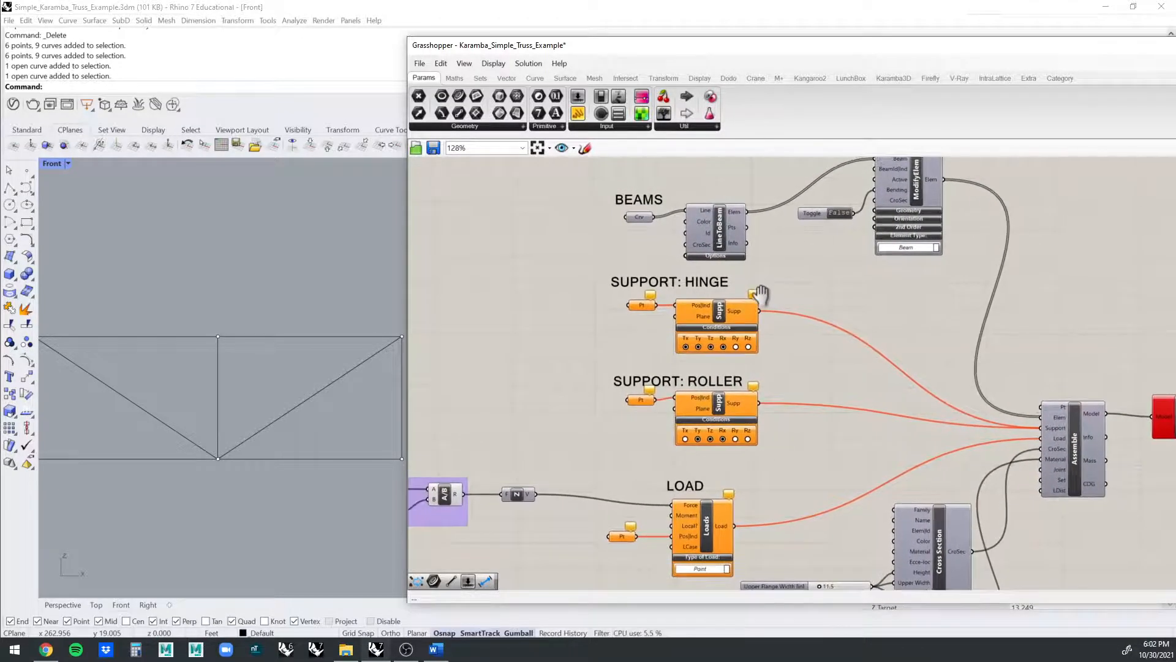
- Examine how the BEAMS curves run through LineToBeam into ModifyElem, including the Boolean toggle wired to the Bending input
{"action": "scroll", "coordinate": [763, 296], "scroll_direction": "up", "scroll_amount": 2}
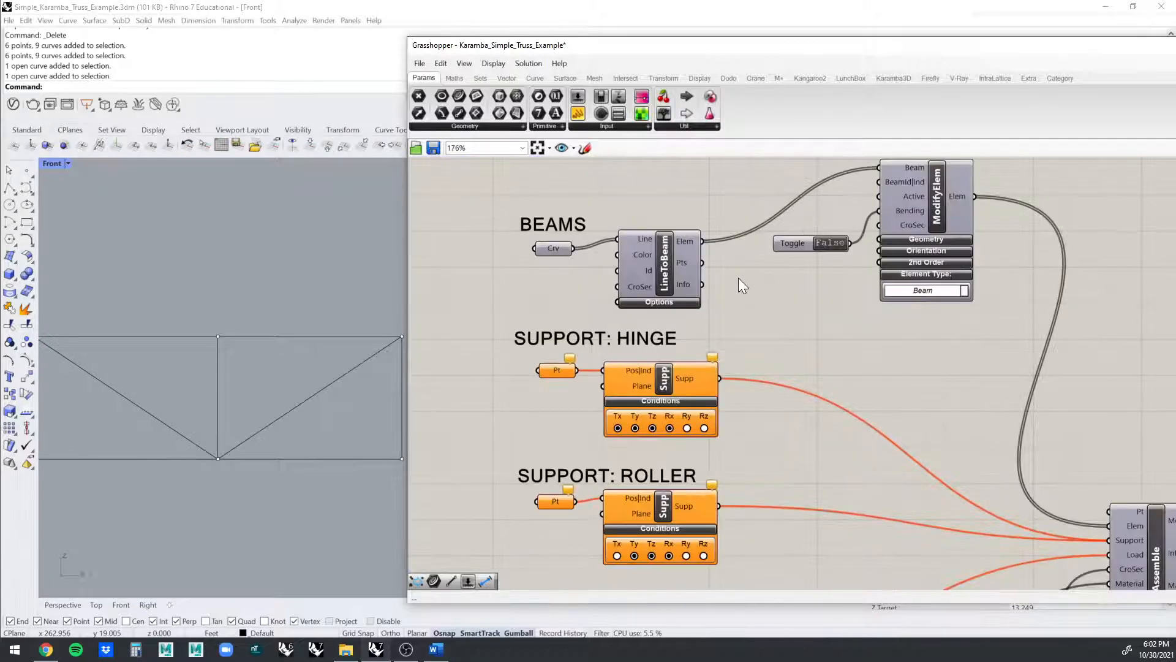
{"action": "right_click_drag", "start_coordinate": [756, 275], "coordinate": [756, 274]}
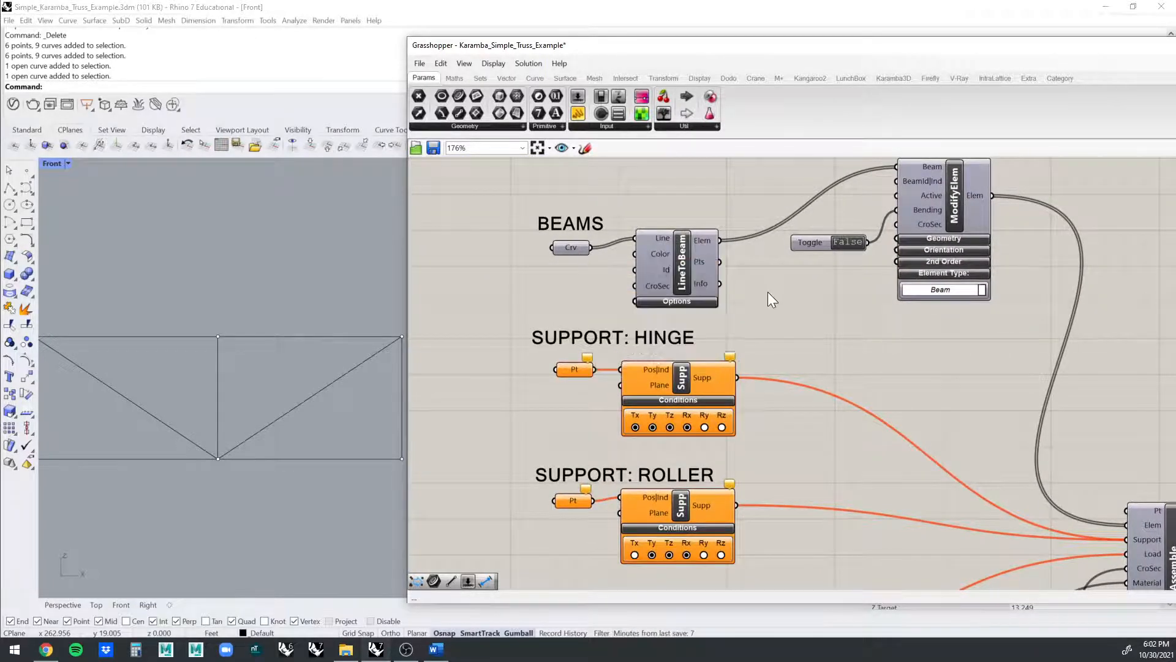
{"action": "scroll", "coordinate": [621, 248], "scroll_direction": "up", "scroll_amount": 2}
{"action": "left_click", "coordinate": [540, 251]}
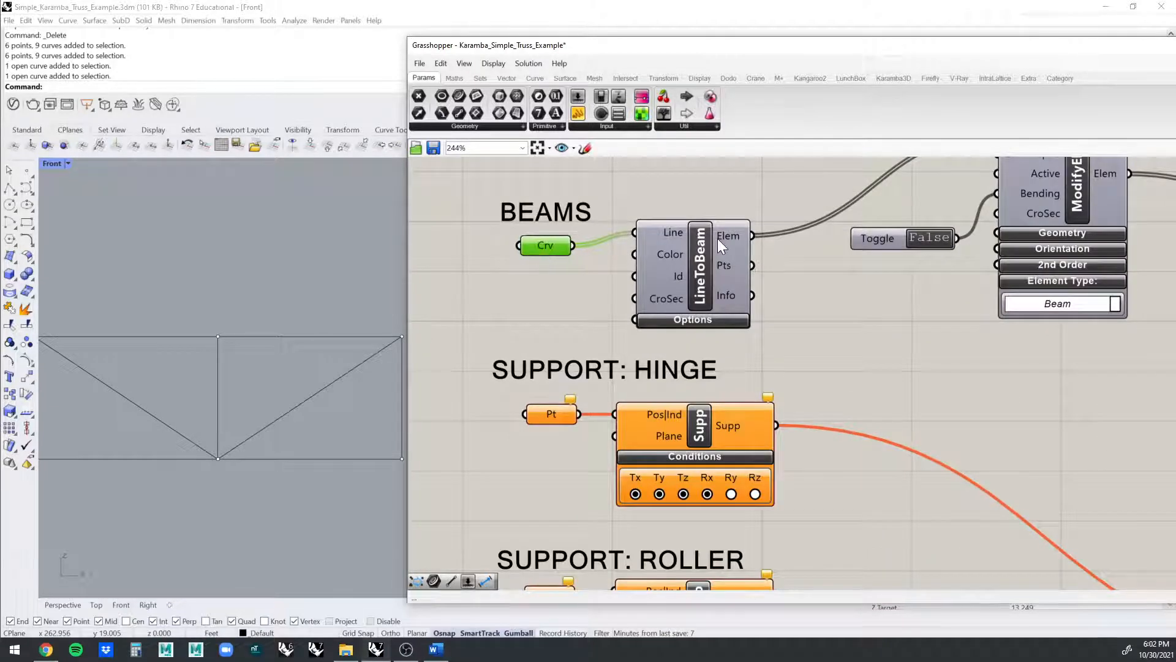
{"action": "scroll", "coordinate": [815, 273], "scroll_direction": "down", "scroll_amount": 6}
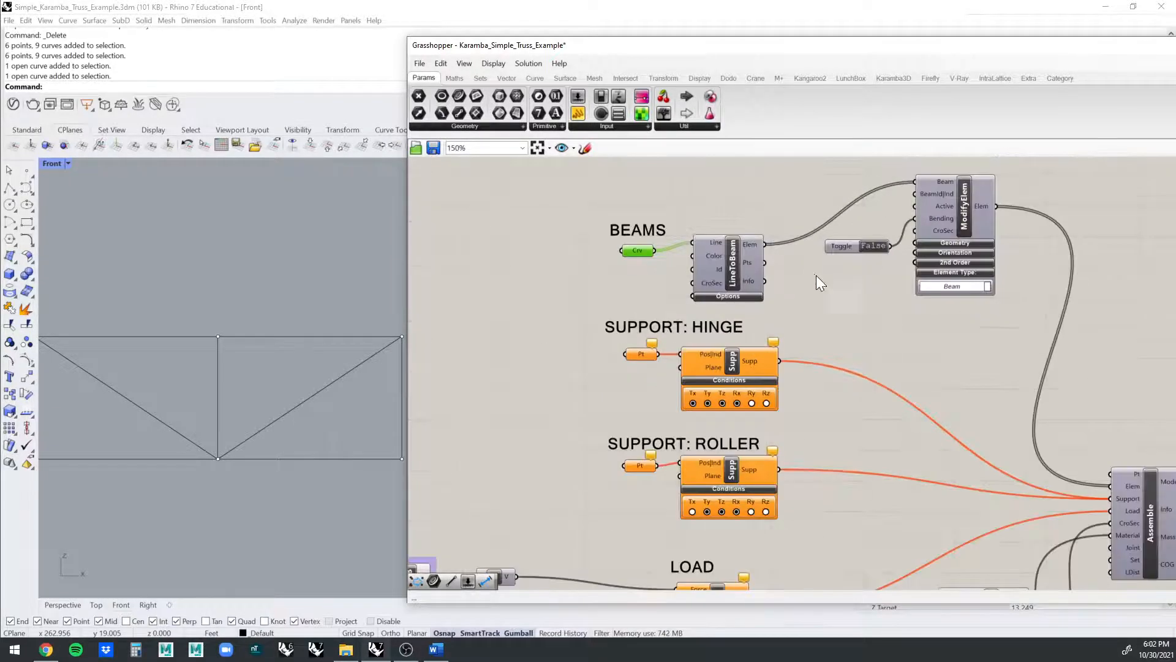
{"action": "right_click_drag", "start_coordinate": [816, 270], "coordinate": [604, 258]}
{"action": "scroll", "coordinate": [673, 236], "scroll_direction": "up", "scroll_amount": 4}
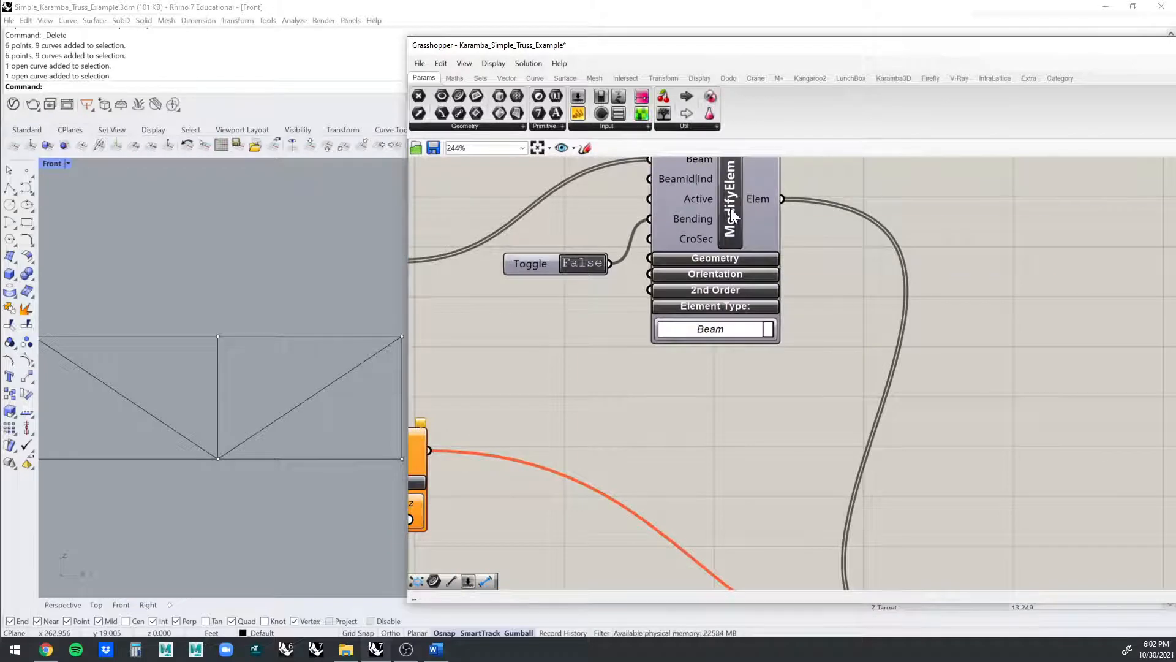
{"action": "scroll", "coordinate": [731, 208], "scroll_direction": "down", "scroll_amount": 4}
{"action": "scroll", "coordinate": [700, 238], "scroll_direction": "up", "scroll_amount": 4}
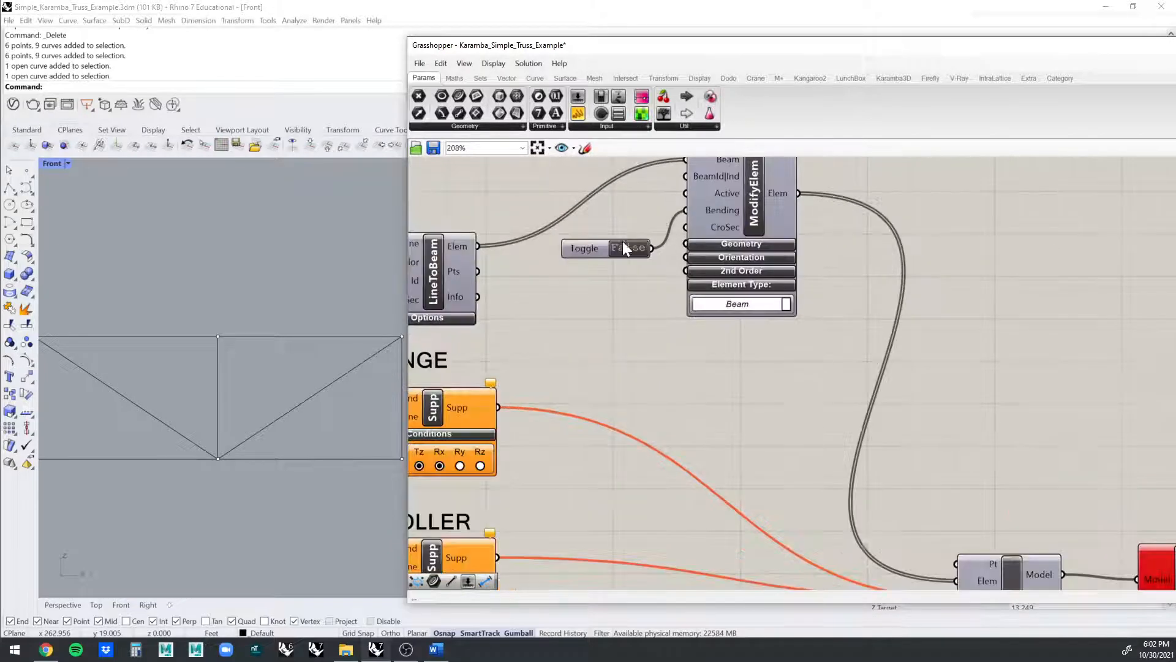
{"action": "scroll", "coordinate": [653, 251], "scroll_direction": "down", "scroll_amount": 4}
{"action": "scroll", "coordinate": [674, 334], "scroll_direction": "up", "scroll_amount": 5}
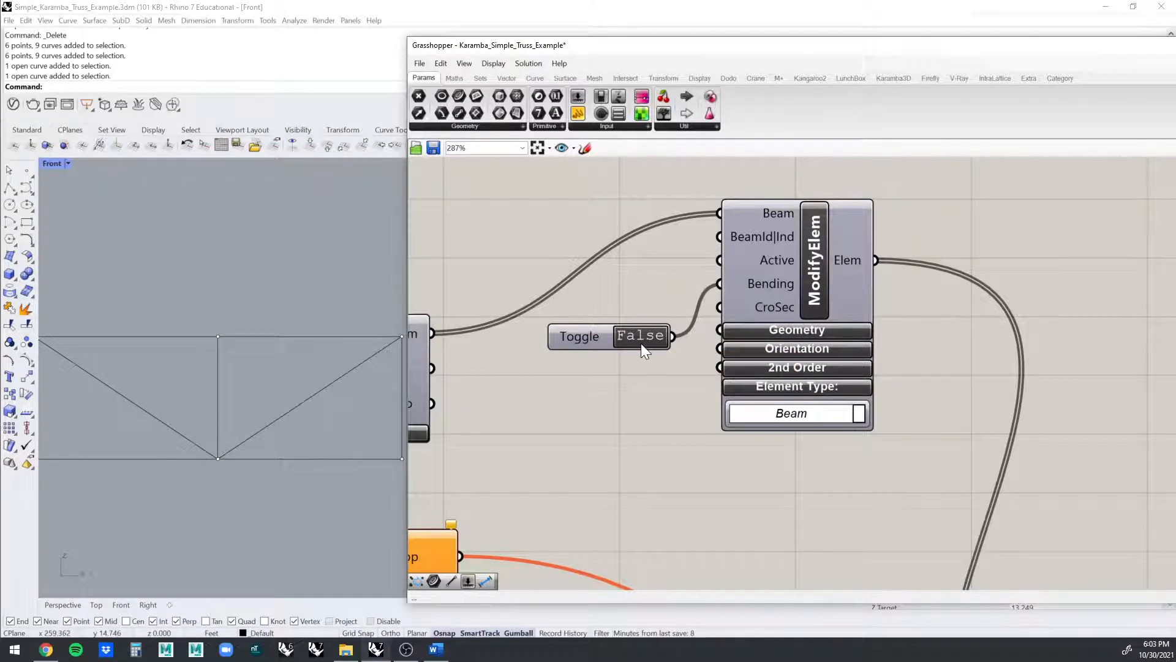
{"action": "scroll", "coordinate": [796, 320], "scroll_direction": "down", "scroll_amount": 3}
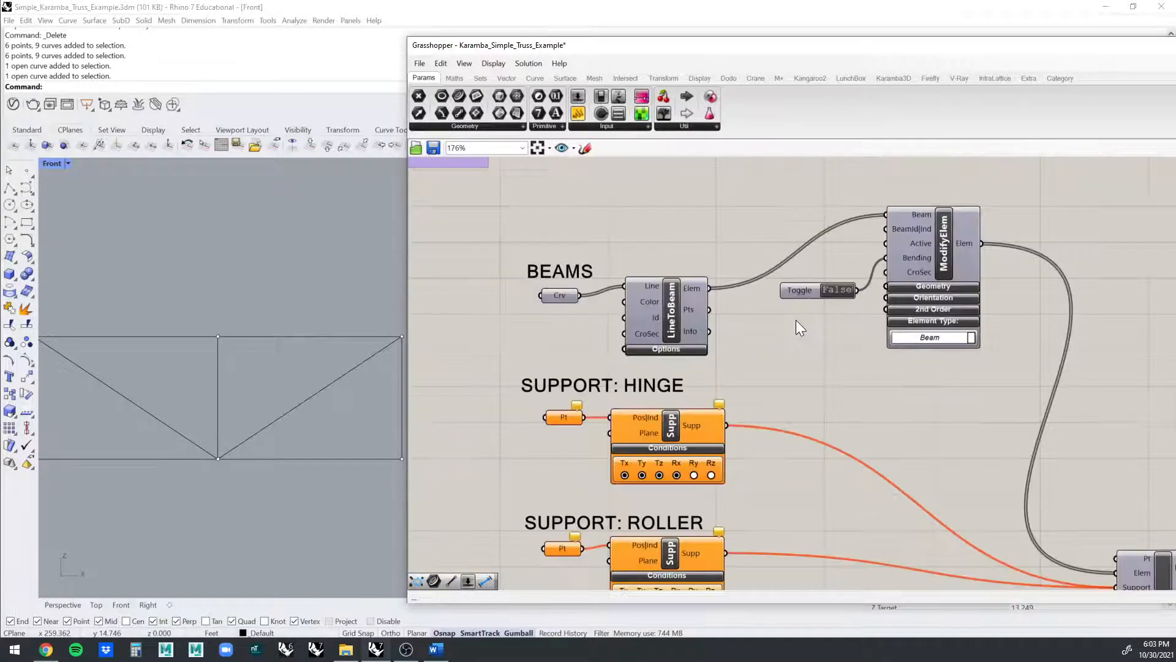
{"action": "right_click_drag", "start_coordinate": [796, 320], "coordinate": [822, 287]}
- Reference the flat truss's upper-left joint as the single point of the SUPPORT: HINGE Point parameter and deselect the parameter
{"action": "right_click_drag", "start_coordinate": [640, 326], "coordinate": [736, 295]}
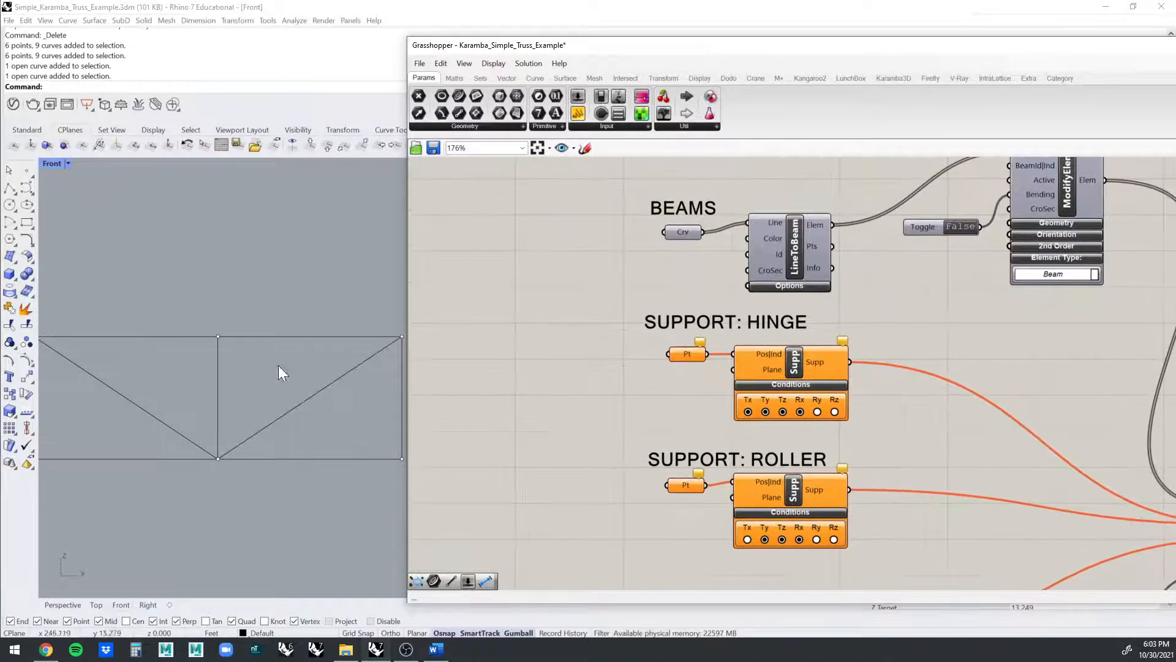
{"action": "scroll", "coordinate": [269, 384], "scroll_direction": "down", "scroll_amount": 3}
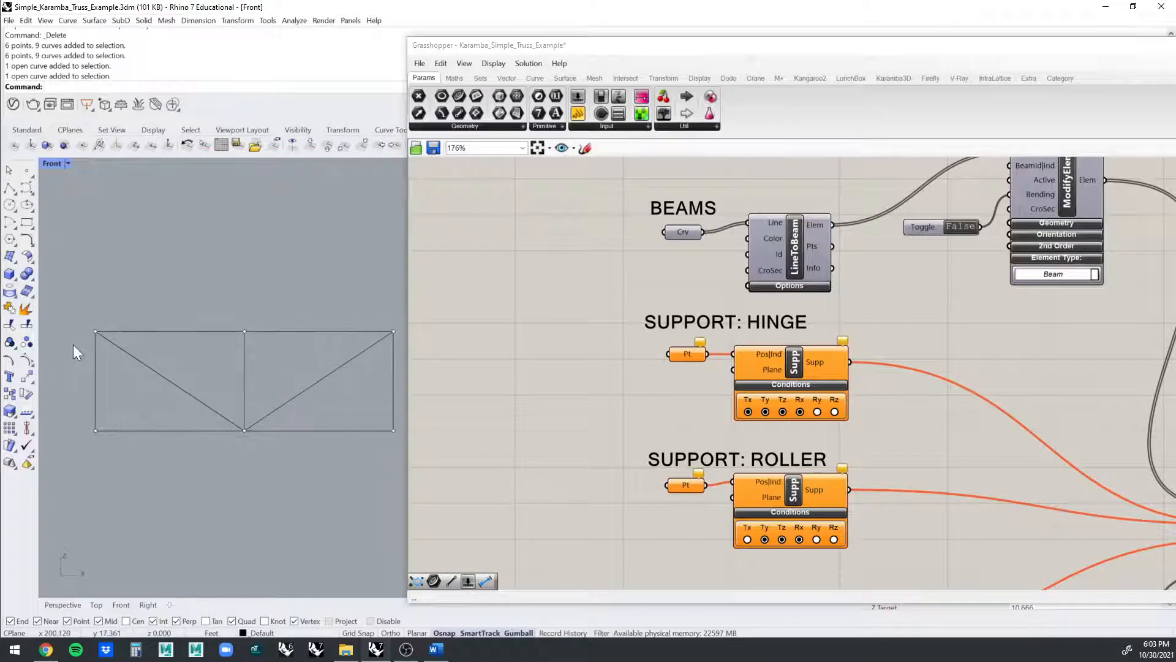
{"action": "left_click", "coordinate": [685, 355]}
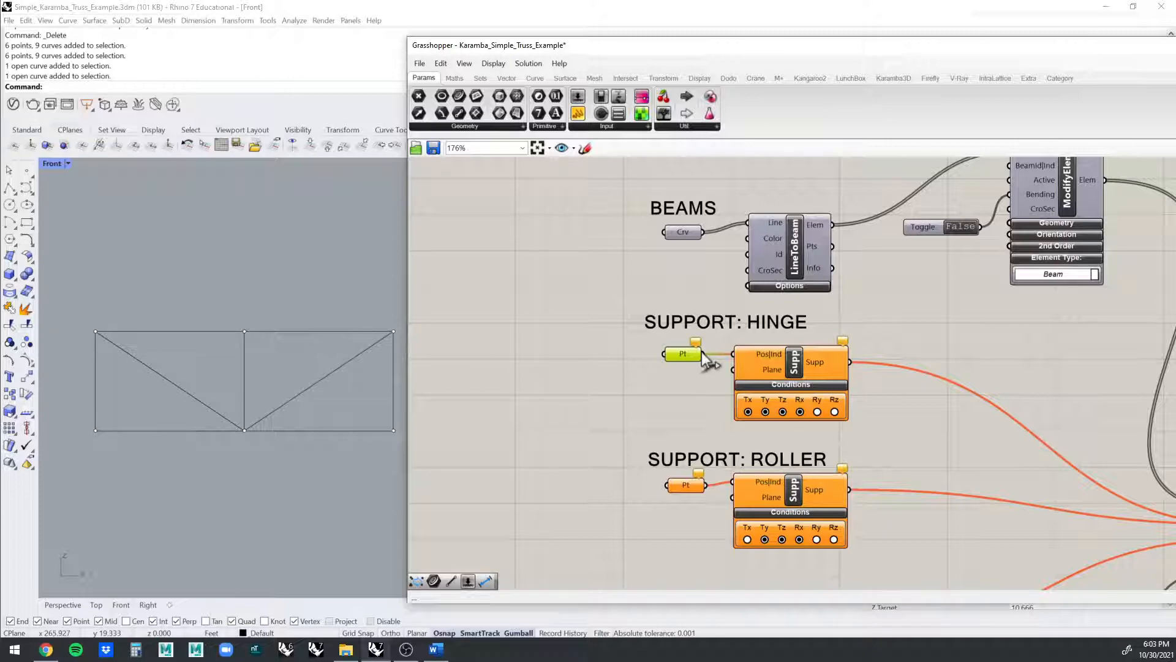
{"action": "right_click", "coordinate": [679, 354]}
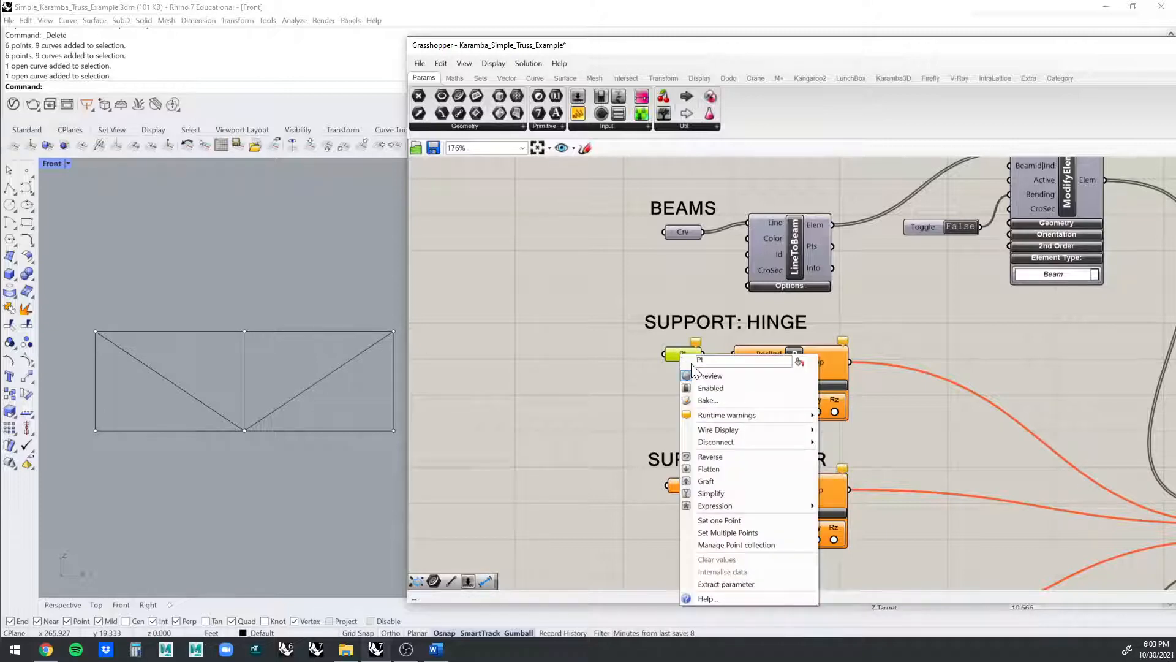
{"action": "right_click", "coordinate": [675, 353]}
{"action": "right_click", "coordinate": [675, 353]}
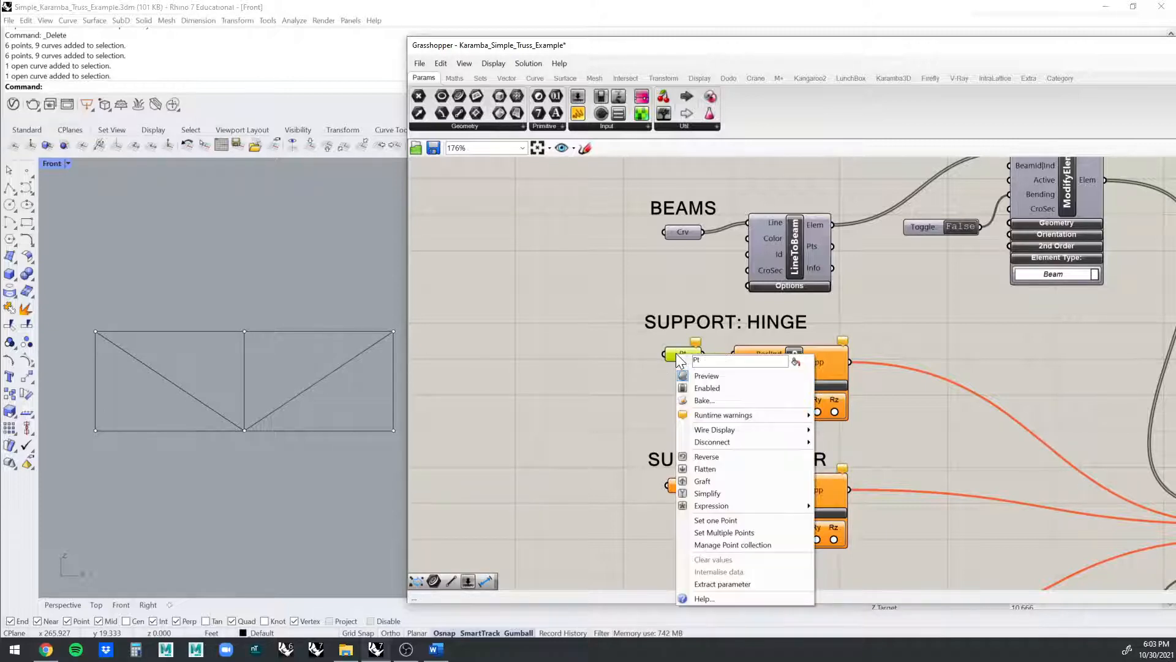
{"action": "left_click", "coordinate": [715, 520]}
{"action": "left_click", "coordinate": [94, 331]}
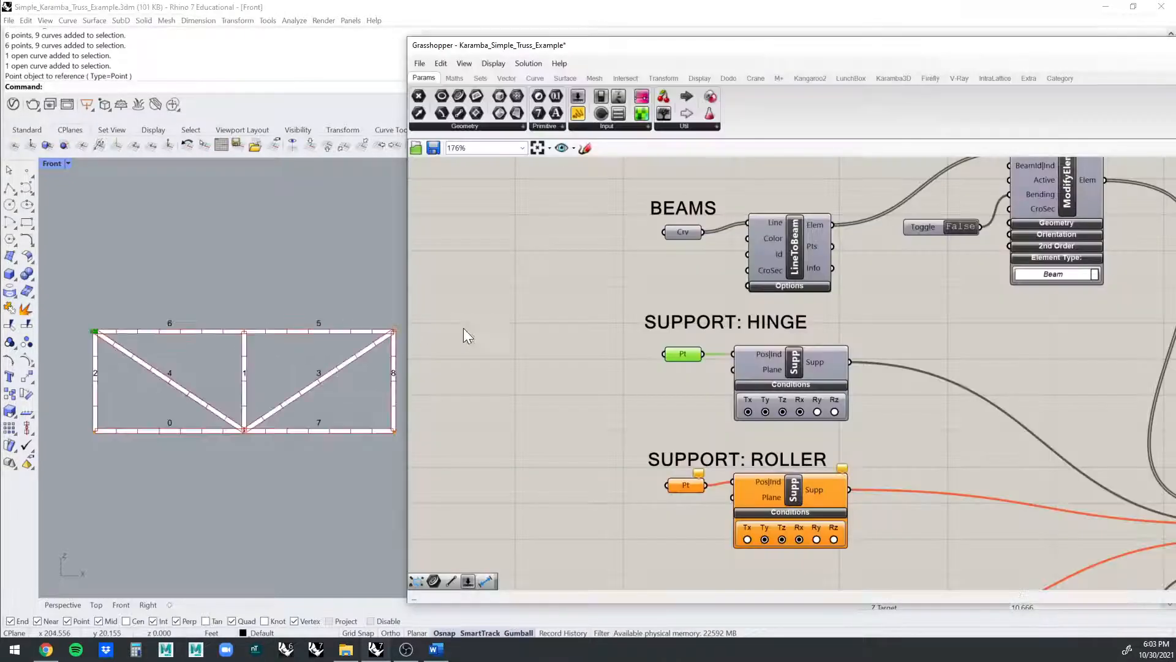
{"action": "left_click", "coordinate": [524, 343]}
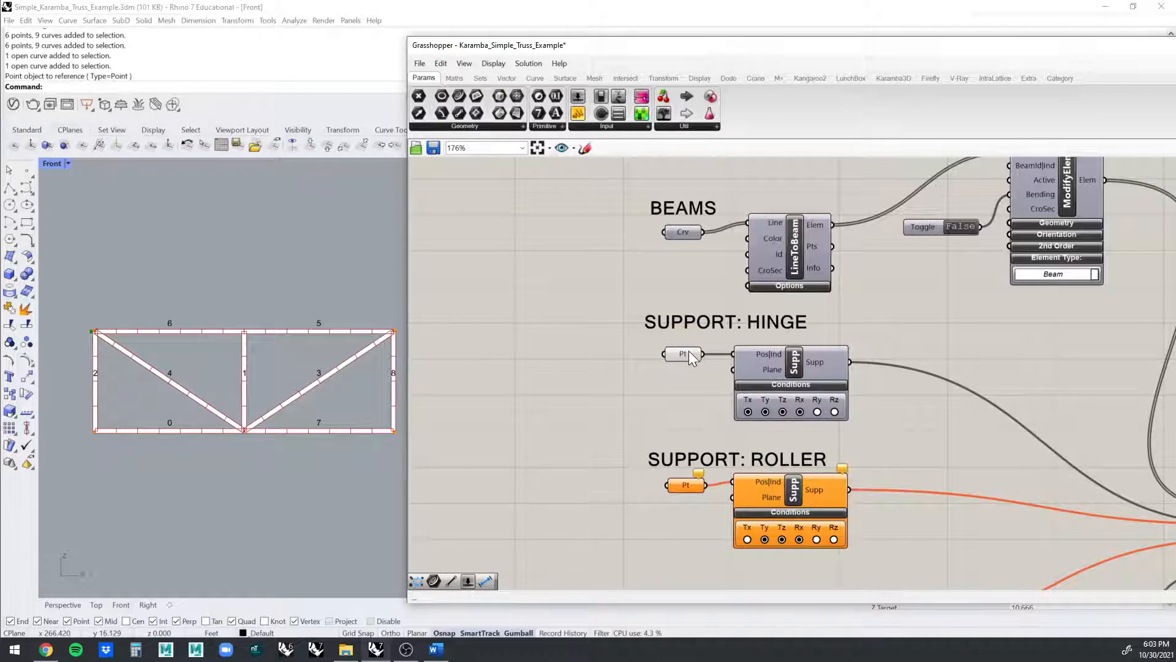
- Inspect the numbered beam preview along the flat truss and the branches feeding Assemble and Analyze
{"action": "scroll", "coordinate": [101, 337], "scroll_direction": "up", "scroll_amount": 15}
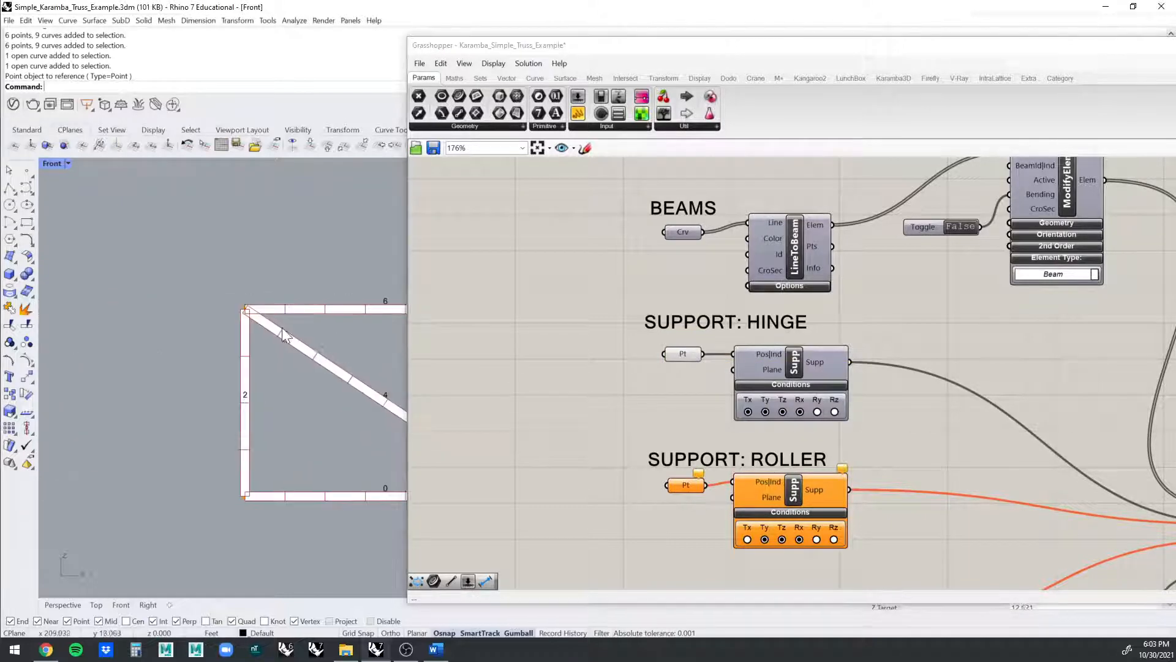
{"action": "scroll", "coordinate": [191, 293], "scroll_direction": "down", "scroll_amount": 15}
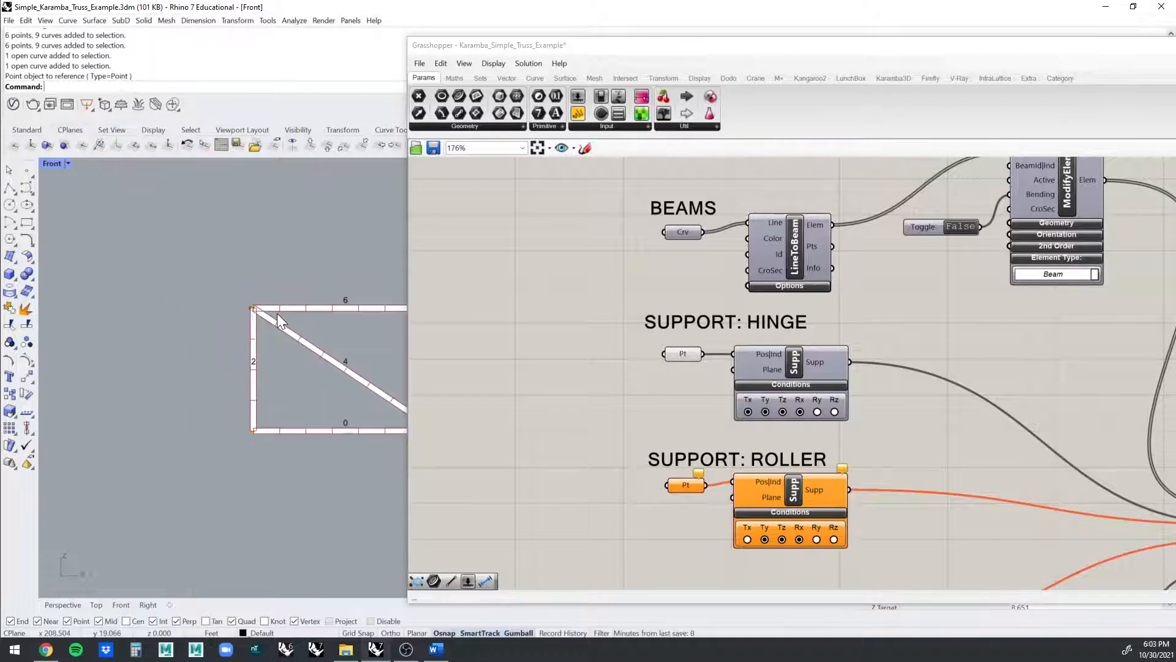
{"action": "right_click_drag", "start_coordinate": [286, 314], "coordinate": [109, 306]}
{"action": "right_click_drag", "start_coordinate": [357, 337], "coordinate": [277, 347]}
{"action": "scroll", "coordinate": [666, 343], "scroll_direction": "down", "scroll_amount": 4}
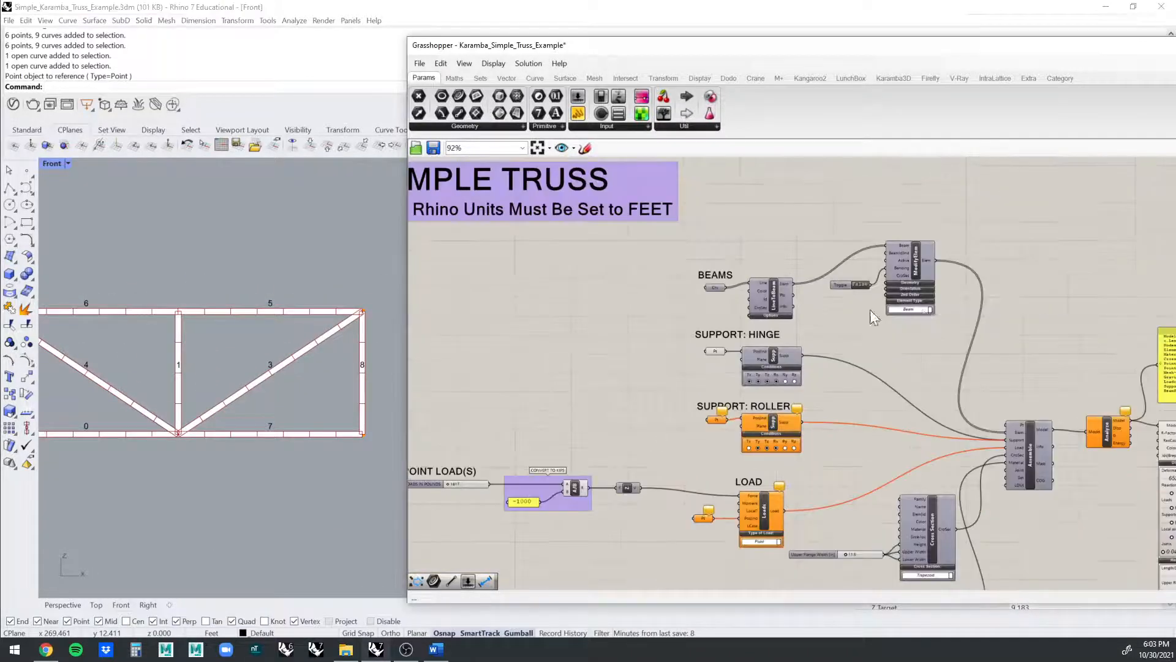
{"action": "right_click_drag", "start_coordinate": [938, 362], "coordinate": [866, 339]}
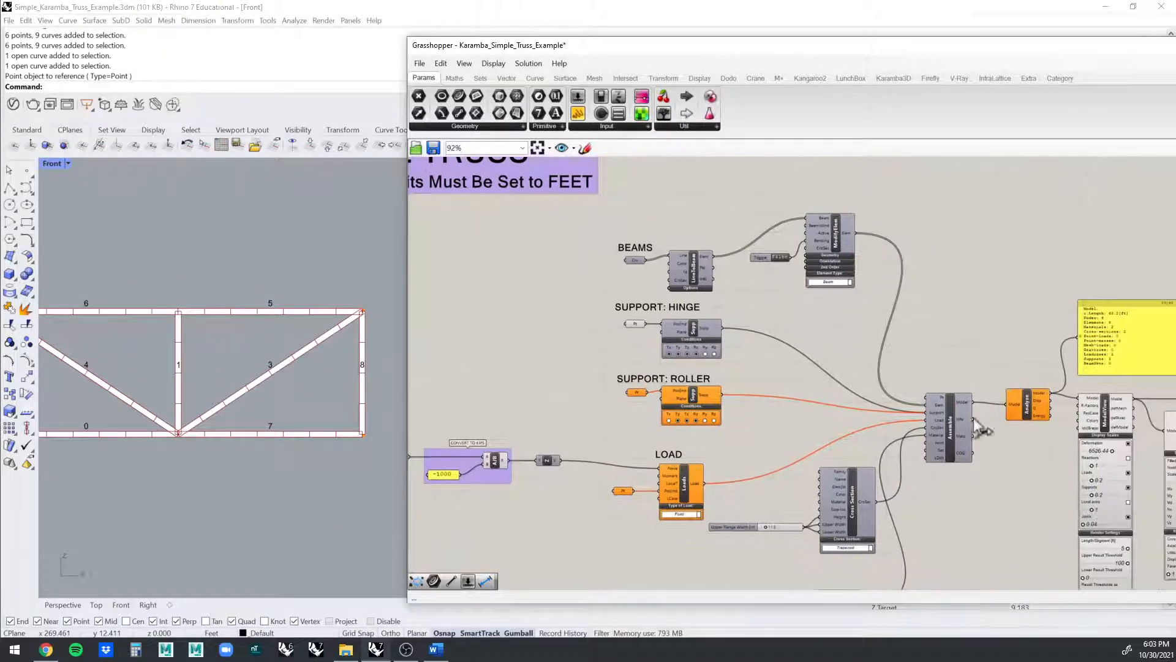
{"action": "right_click_drag", "start_coordinate": [284, 394], "coordinate": [372, 399]}
{"action": "scroll", "coordinate": [285, 349], "scroll_direction": "up", "scroll_amount": 3}
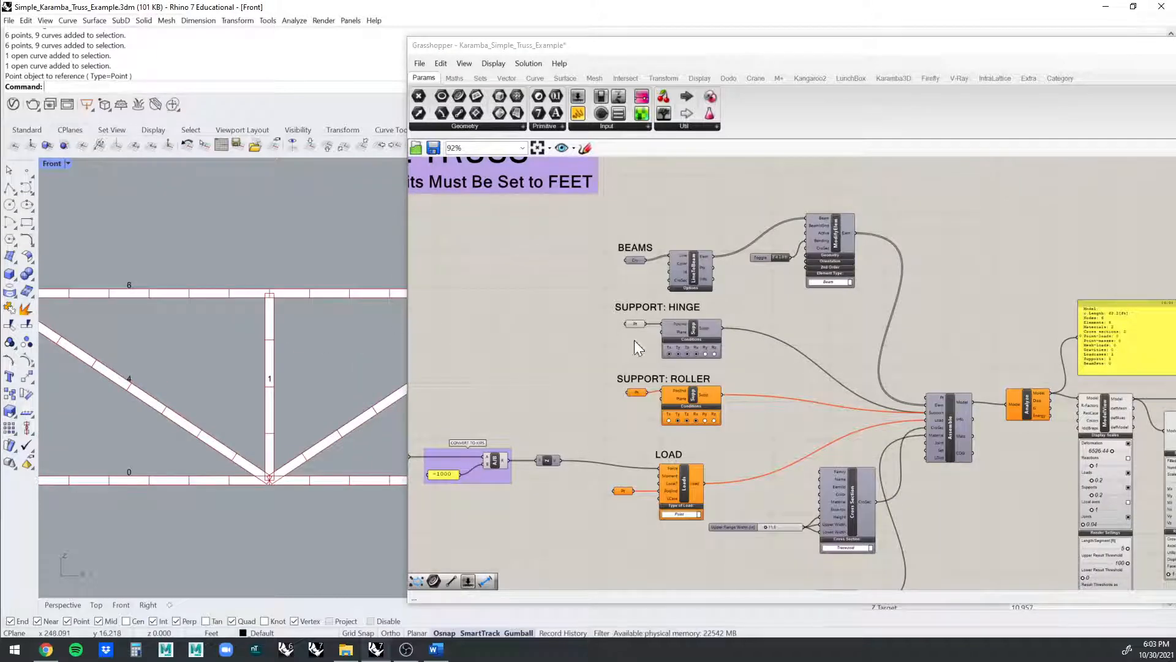
- Examine the hinge Support component's Pos|Ind input and its Tx, Ty, Tz, Rx, Ry and Rz conditions against the truss's upper-left joint
{"action": "scroll", "coordinate": [636, 325], "scroll_direction": "up", "scroll_amount": 3}
{"action": "scroll", "coordinate": [711, 325], "scroll_direction": "up", "scroll_amount": 8}
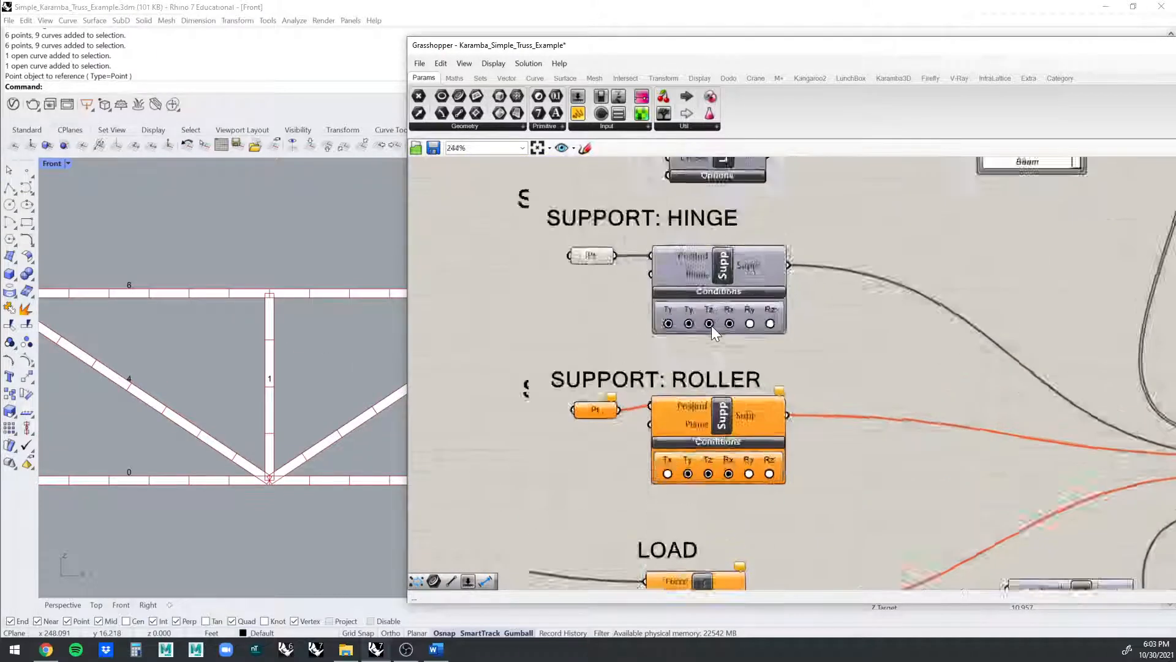
{"action": "scroll", "coordinate": [781, 390], "scroll_direction": "down", "scroll_amount": 3}
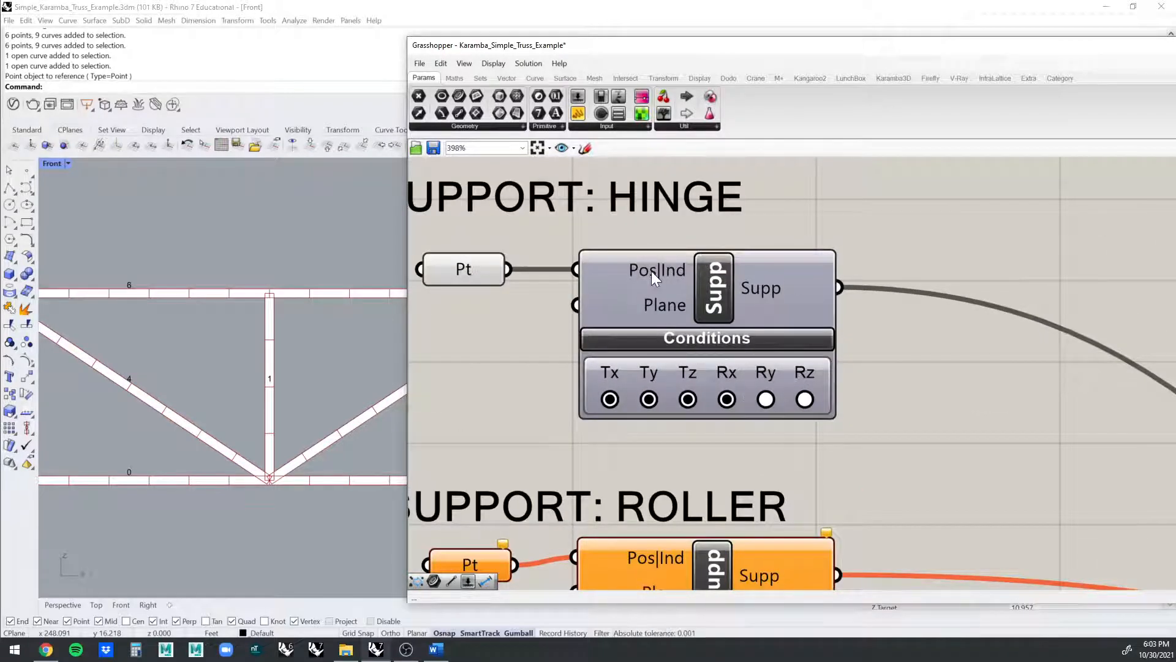
{"action": "mouse_move", "coordinate": [677, 272]}
{"action": "scroll", "coordinate": [621, 270], "scroll_direction": "down", "scroll_amount": 1}
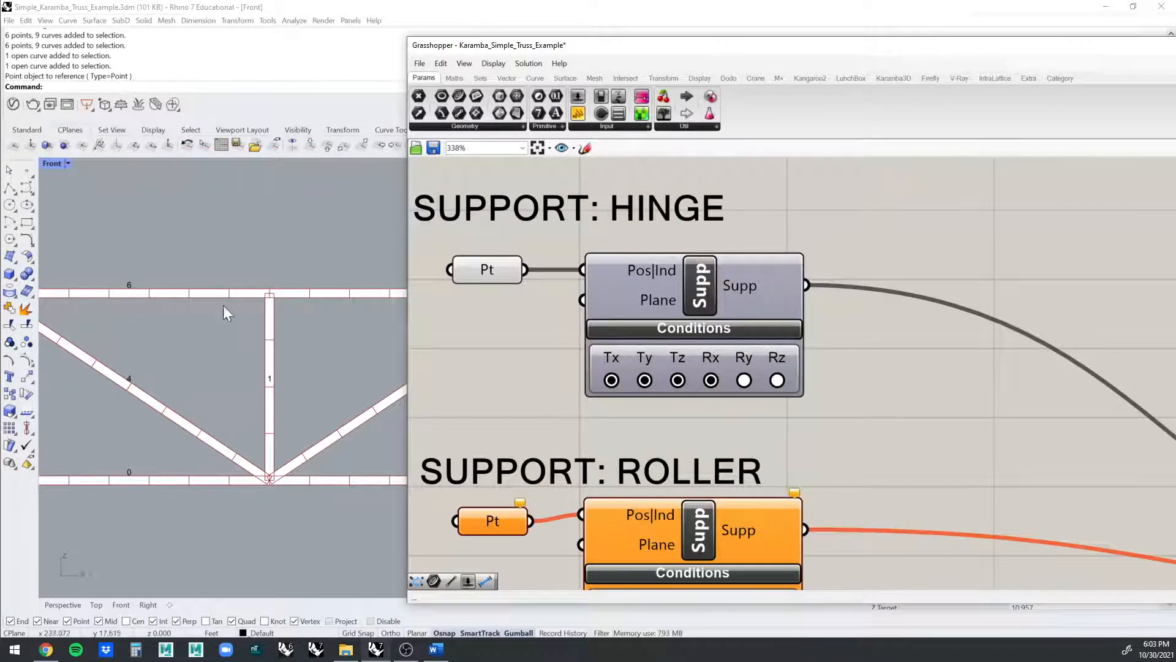
{"action": "right_click_drag", "start_coordinate": [214, 290], "coordinate": [270, 288]}
{"action": "scroll", "coordinate": [146, 273], "scroll_direction": "down", "scroll_amount": 6}
{"action": "scroll", "coordinate": [92, 280], "scroll_direction": "up", "scroll_amount": 4}
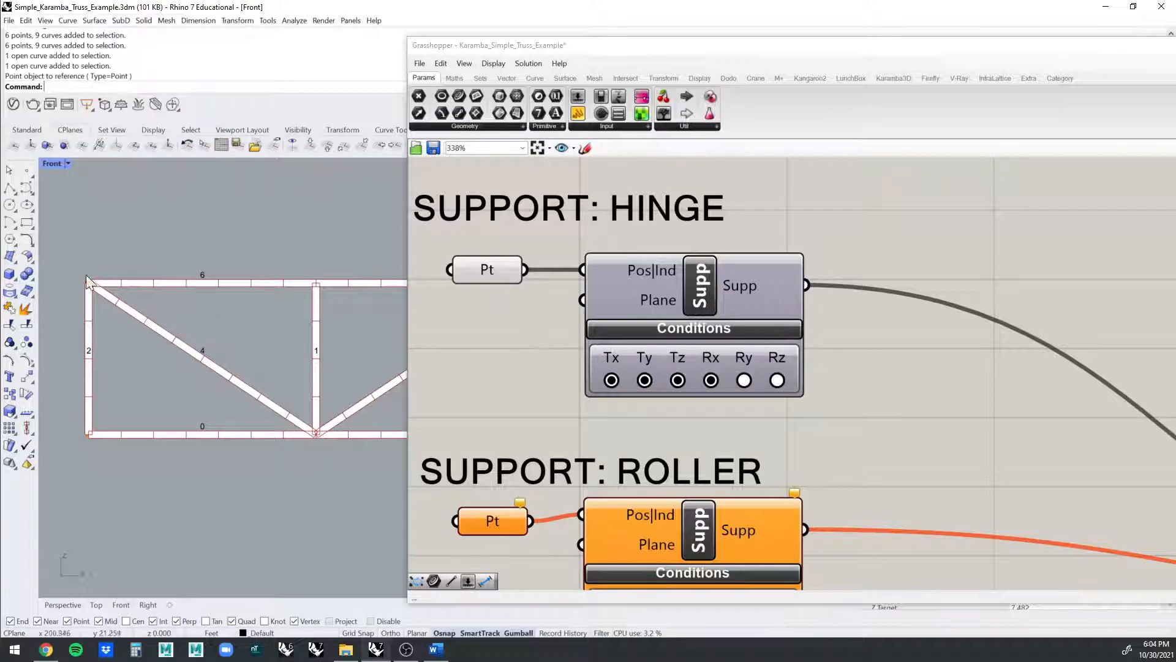
{"action": "scroll", "coordinate": [667, 401], "scroll_direction": "up", "scroll_amount": 2}
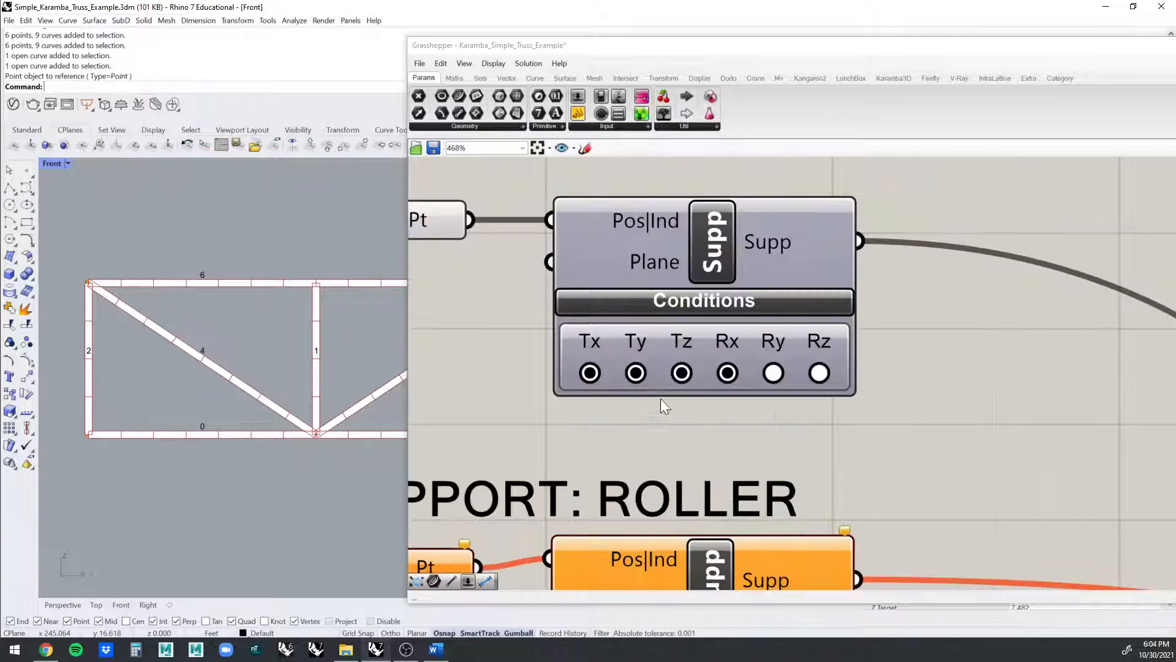
{"action": "right_click", "coordinate": [567, 427]}
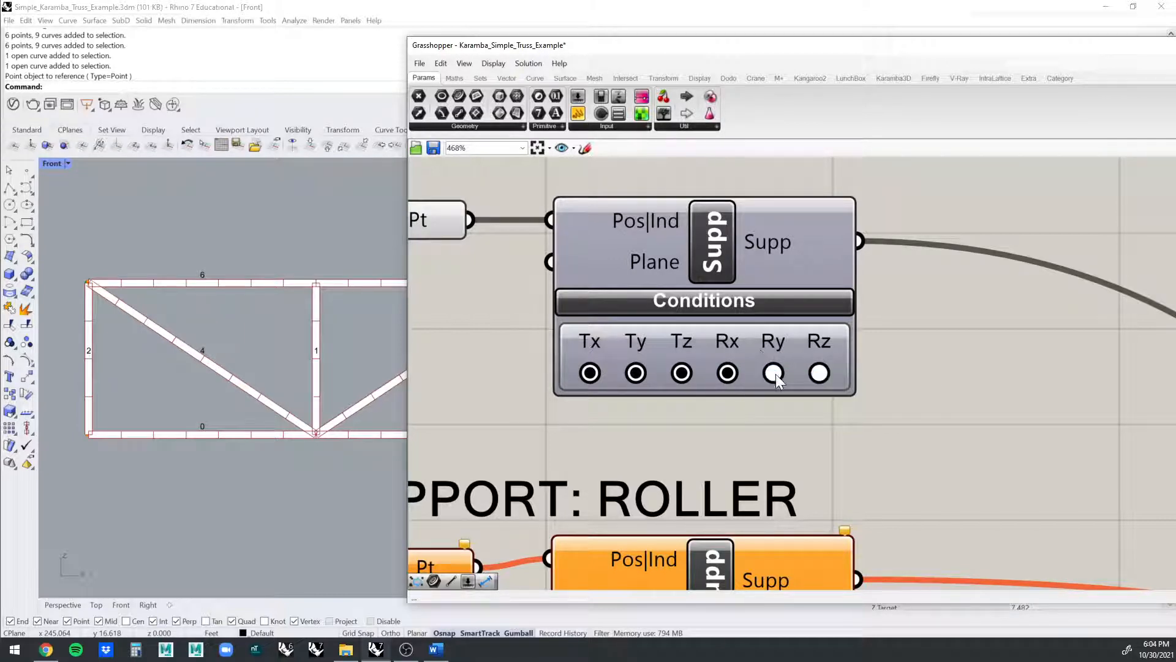
{"action": "scroll", "coordinate": [750, 357], "scroll_direction": "down", "scroll_amount": 3}
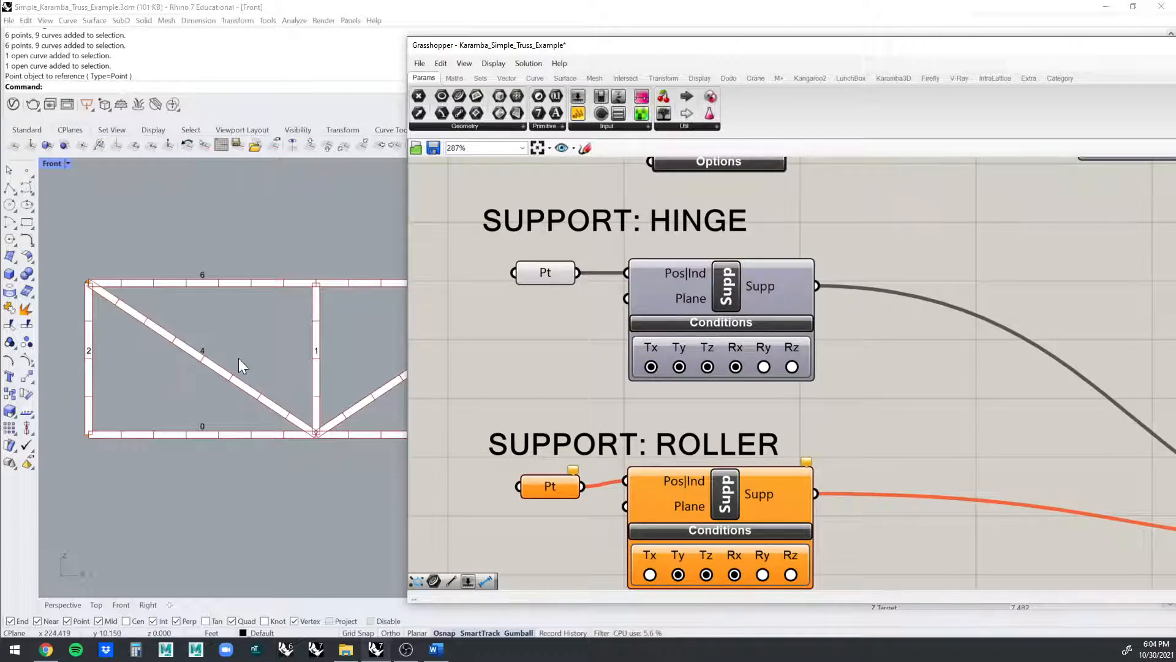
- In the Perspective view, draw a straight polyline through the hinge joint, crossing the plane of the flat truss, as a rotation axis
{"action": "left_click", "coordinate": [63, 601]}
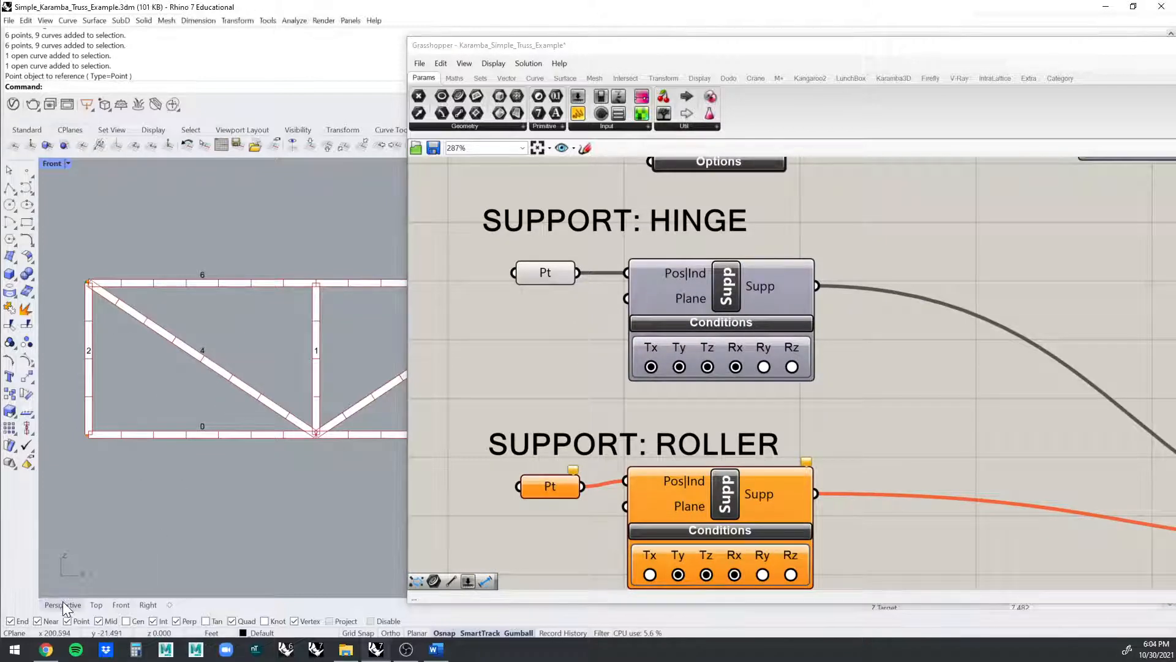
{"action": "right_click_drag", "start_coordinate": [229, 401], "coordinate": [149, 385]}
{"action": "scroll", "coordinate": [82, 519], "scroll_direction": "up", "scroll_amount": 2}
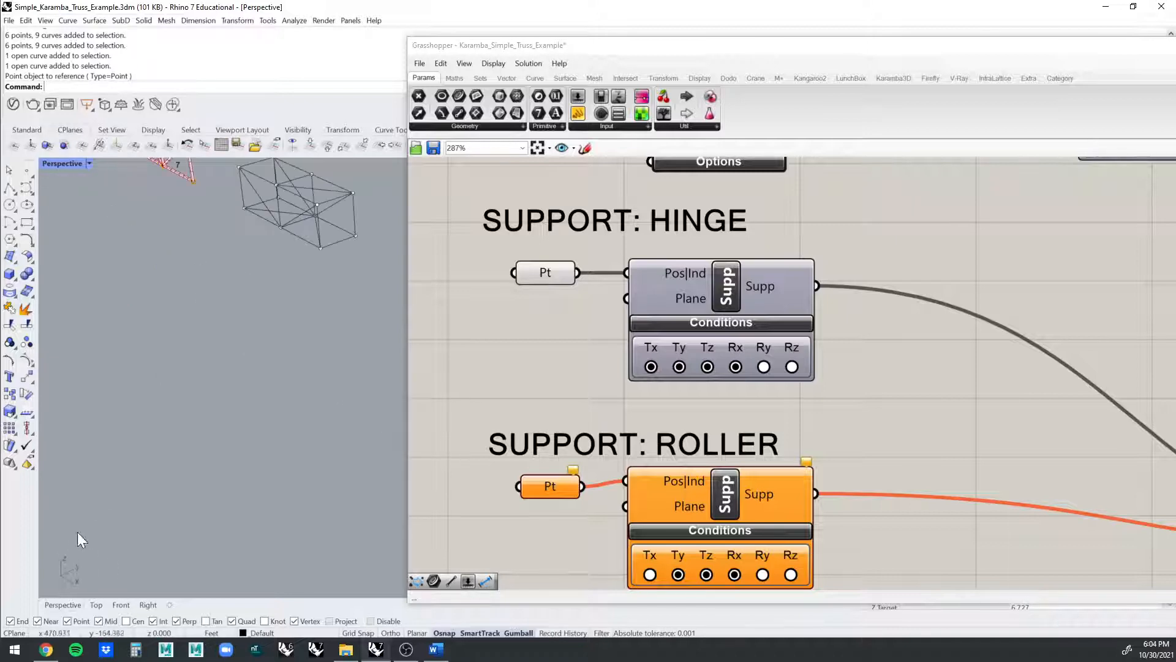
{"action": "scroll", "coordinate": [90, 559], "scroll_direction": "down", "scroll_amount": 2}
{"action": "right_click_drag", "start_coordinate": [169, 489], "coordinate": [222, 551], "text": "shift"}
{"action": "scroll", "coordinate": [100, 268], "scroll_direction": "up", "scroll_amount": 4}
{"action": "right_click_drag", "start_coordinate": [251, 229], "coordinate": [167, 321], "text": "shift"}
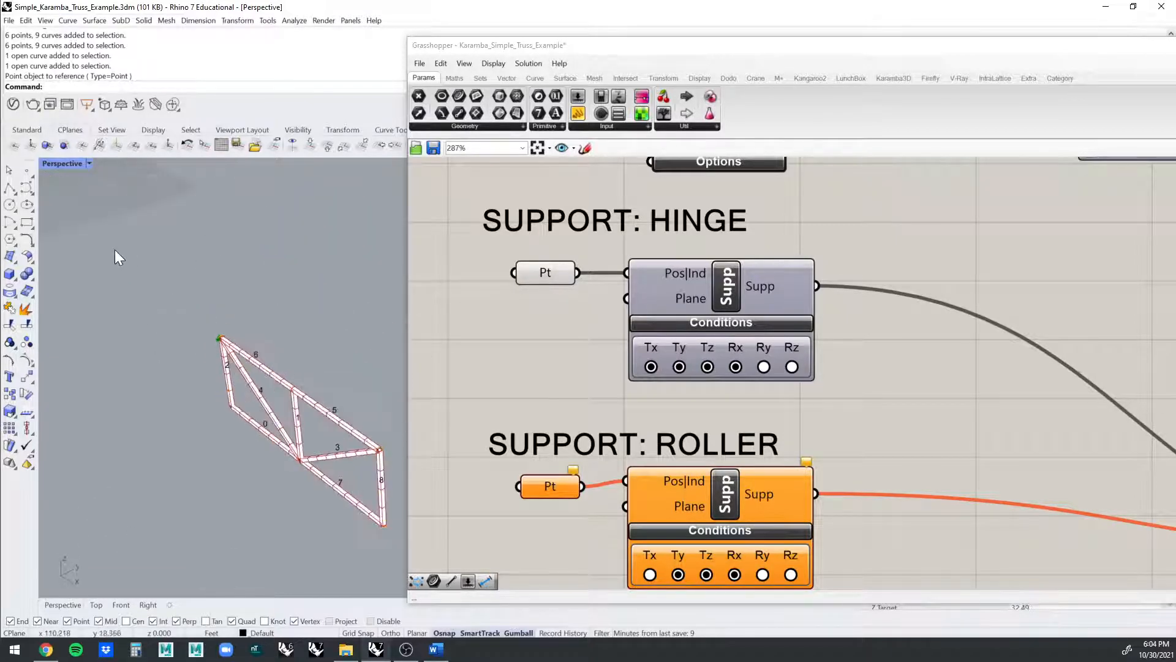
{"action": "left_click", "coordinate": [10, 188]}
{"action": "left_click", "coordinate": [123, 376]}
{"action": "left_click", "coordinate": [292, 298]}
{"action": "key", "text": "Return"}
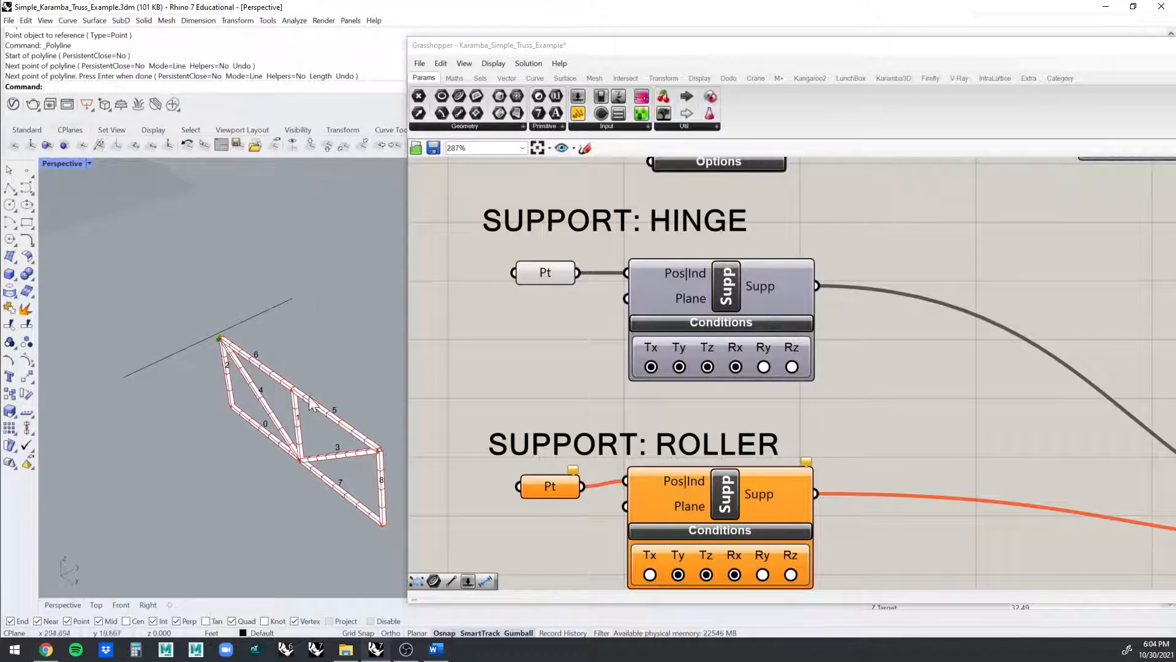
- Rotate the axis line at the hinge joint to vertical and view it from several angles to illustrate rotation about Z
{"action": "left_click", "coordinate": [186, 348]}
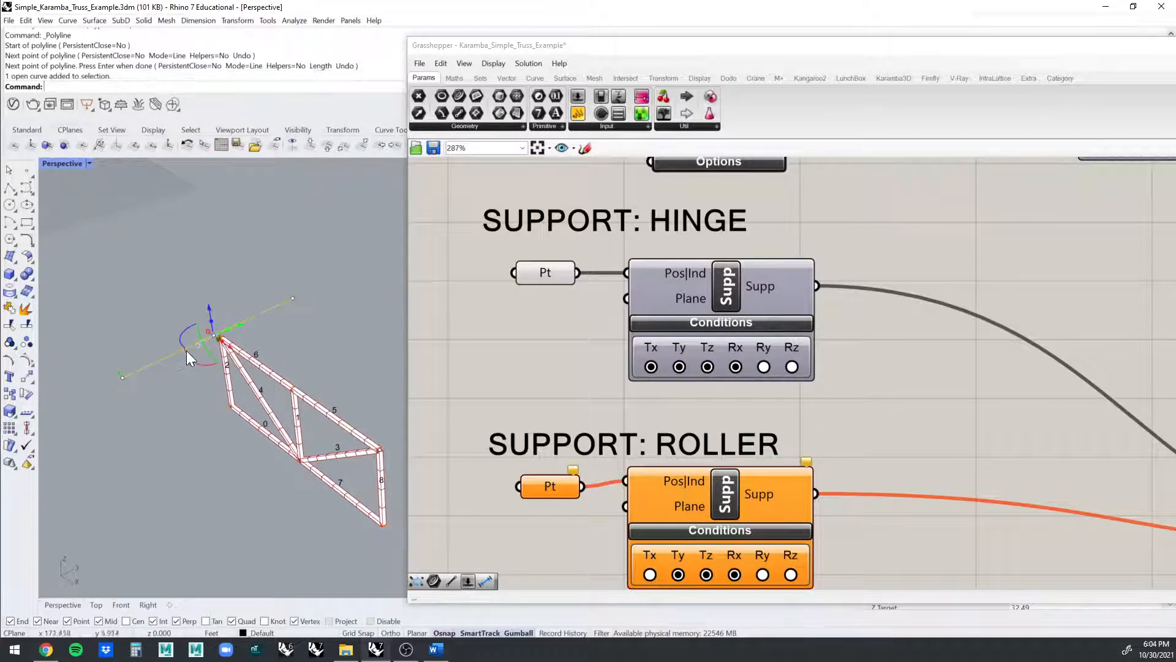
{"action": "left_click_drag", "start_coordinate": [196, 362], "coordinate": [231, 345]}
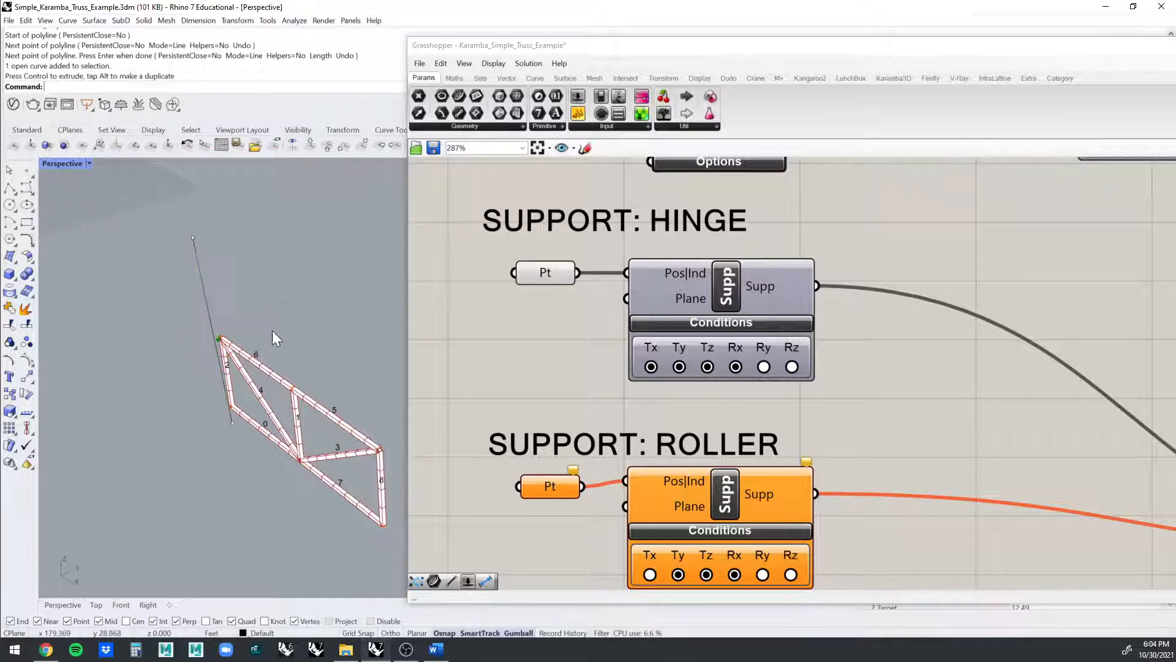
{"action": "left_click", "coordinate": [212, 309]}
{"action": "right_click_drag", "start_coordinate": [218, 309], "coordinate": [245, 288]}
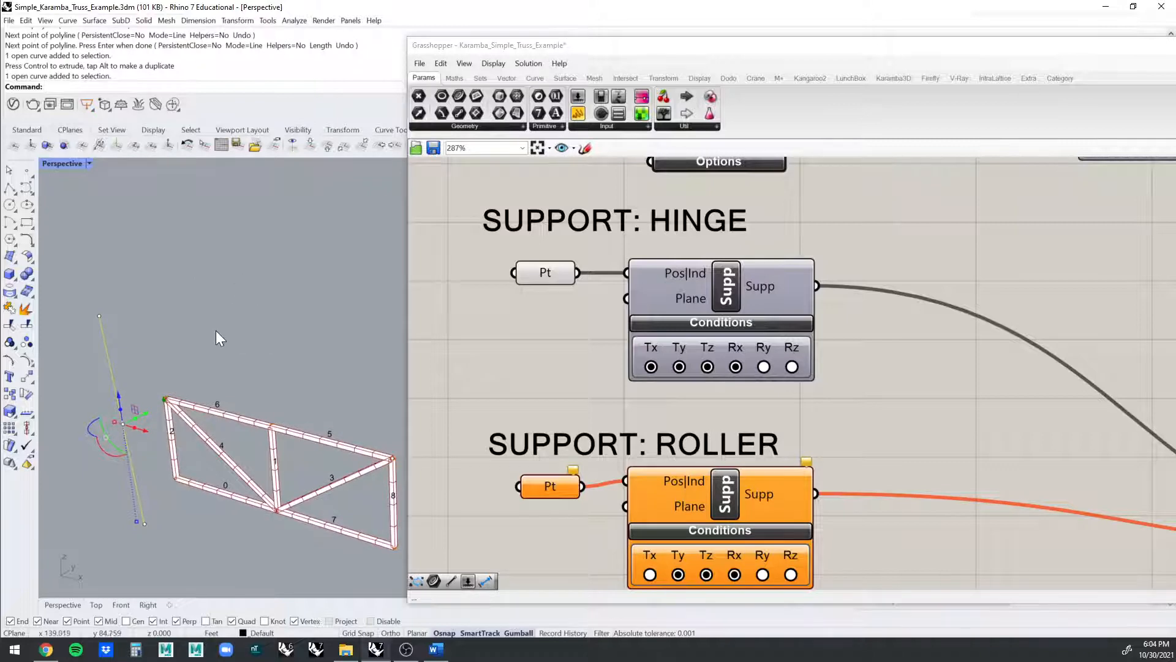
{"action": "right_click_drag", "start_coordinate": [218, 331], "coordinate": [207, 341]}
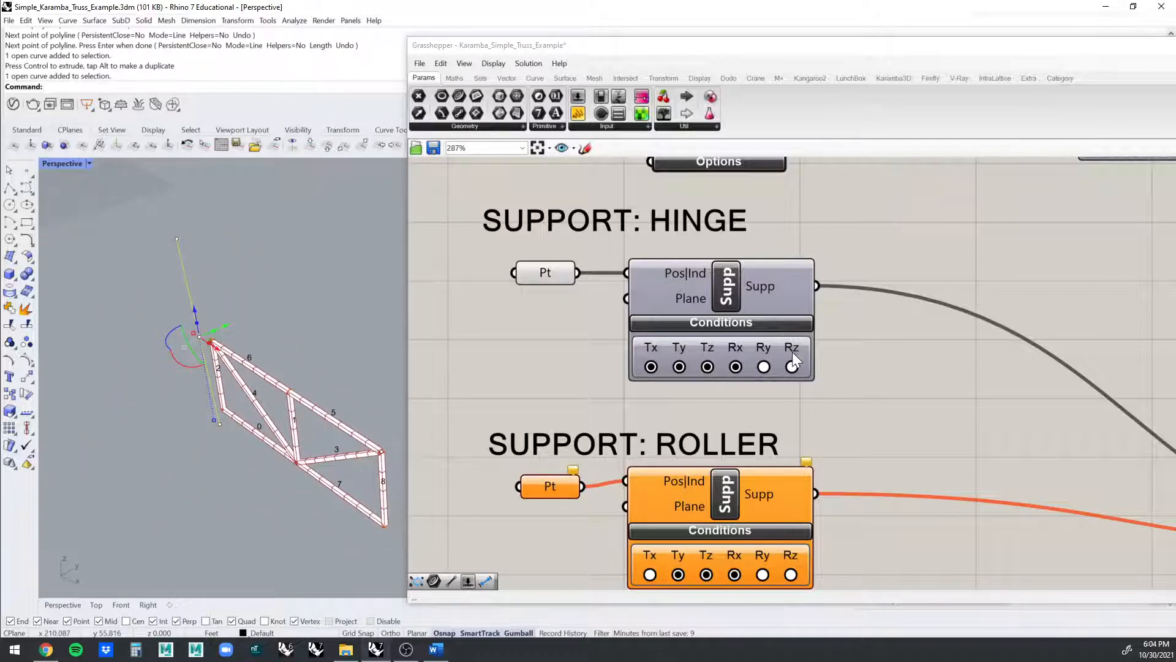
- Delete the rotation axis line at the hinge joint and display the truss in the Front view
{"action": "left_click", "coordinate": [176, 314]}
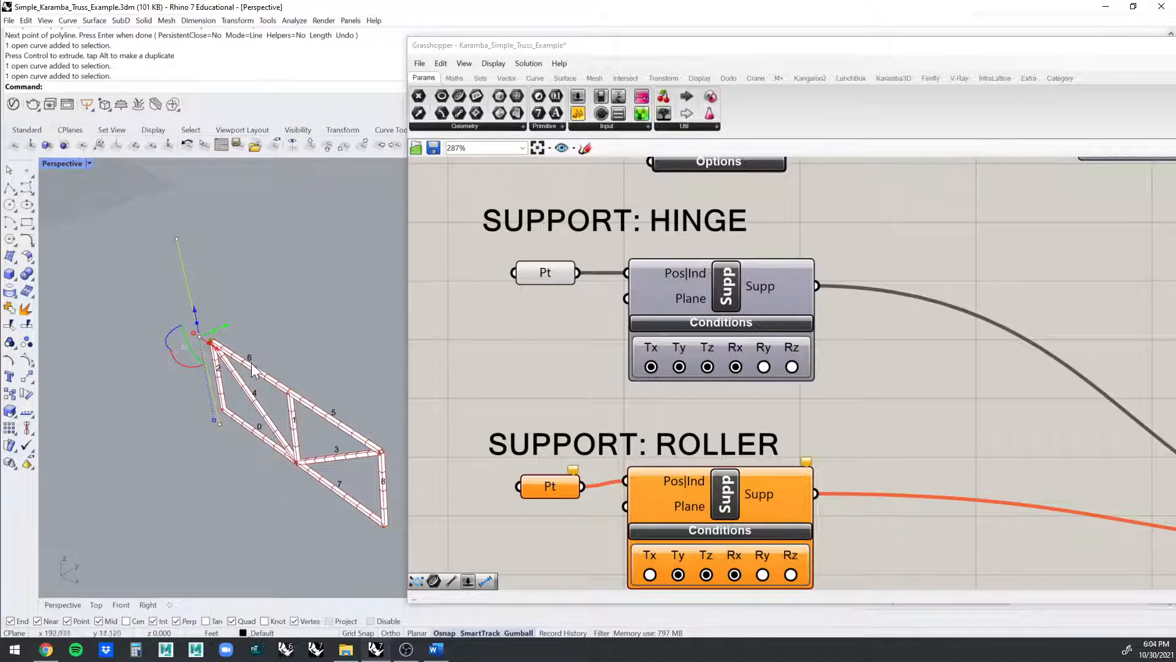
{"action": "key", "text": "Delete"}
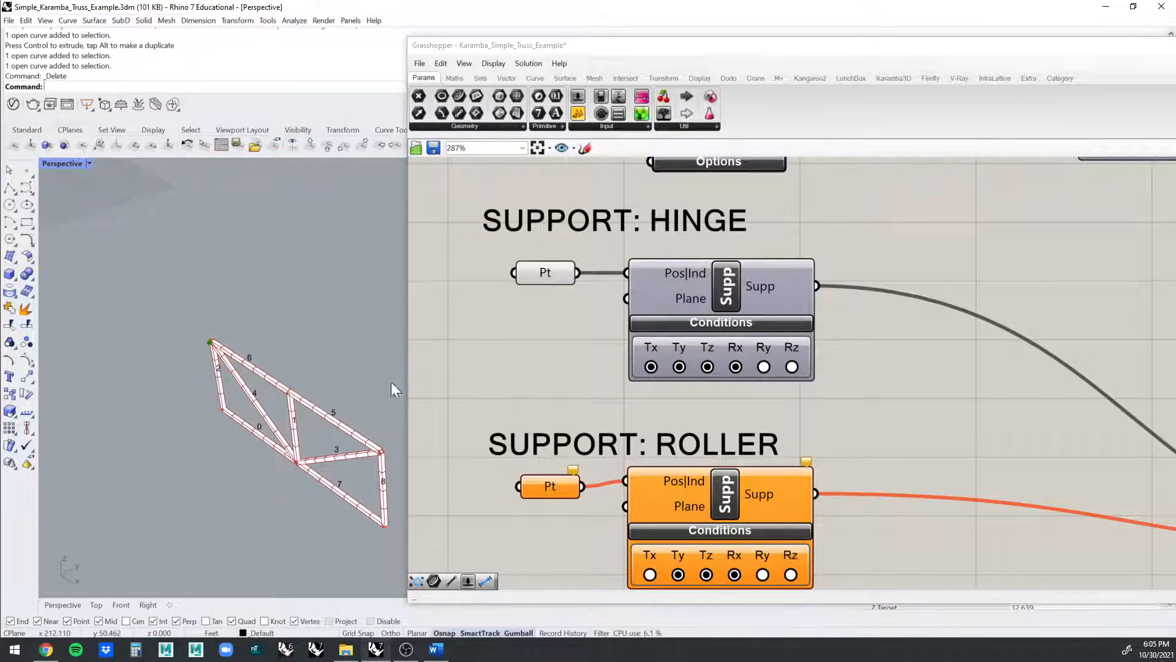
{"action": "left_click", "coordinate": [101, 603]}
{"action": "left_click", "coordinate": [120, 605]}
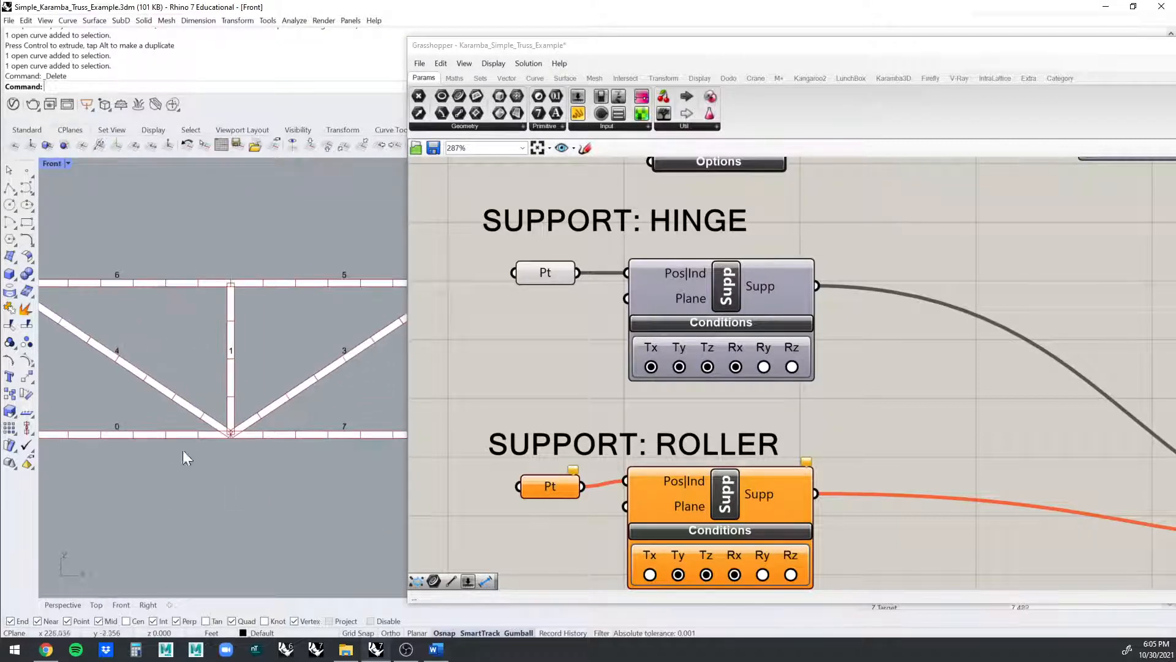
- Select the Rhino point at the truss's upper-right joint in the Front view
{"action": "scroll", "coordinate": [202, 429], "scroll_direction": "down", "scroll_amount": 2}
{"action": "scroll", "coordinate": [290, 362], "scroll_direction": "up", "scroll_amount": 5}
{"action": "left_click_drag", "start_coordinate": [282, 362], "coordinate": [332, 285]}
{"action": "left_click", "coordinate": [497, 315]}
{"action": "scroll", "coordinate": [496, 315], "scroll_direction": "down", "scroll_amount": 3}
{"action": "scroll", "coordinate": [351, 336], "scroll_direction": "down", "scroll_amount": 2}
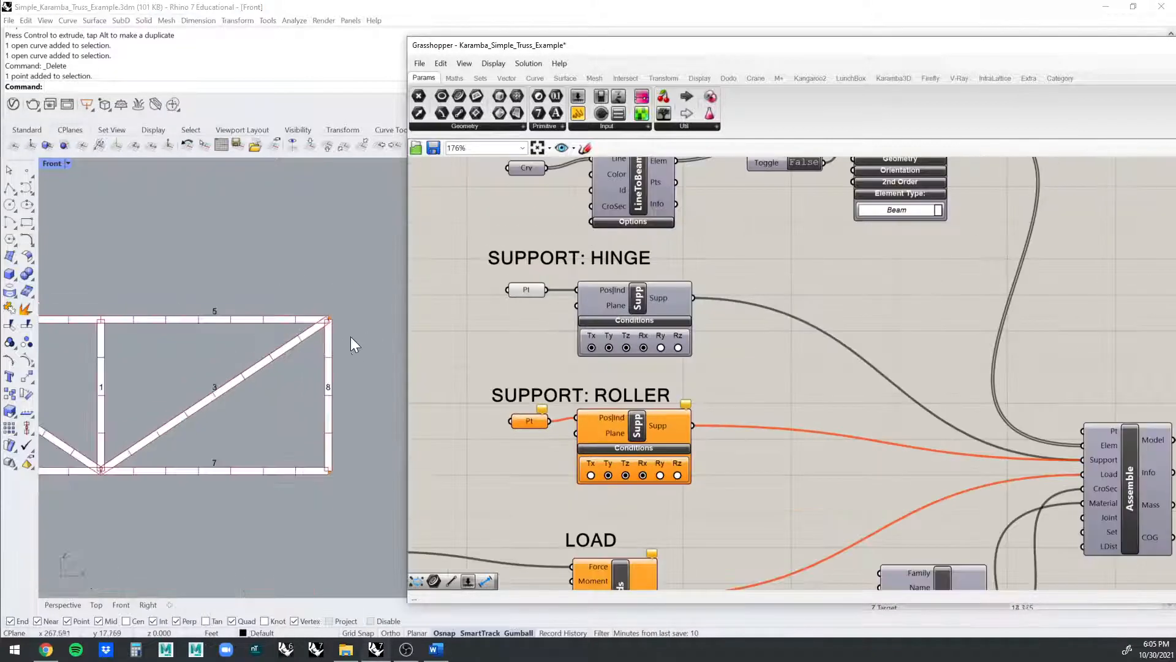
{"action": "scroll", "coordinate": [394, 341], "scroll_direction": "down", "scroll_amount": 1}
{"action": "scroll", "coordinate": [749, 299], "scroll_direction": "down", "scroll_amount": 4}
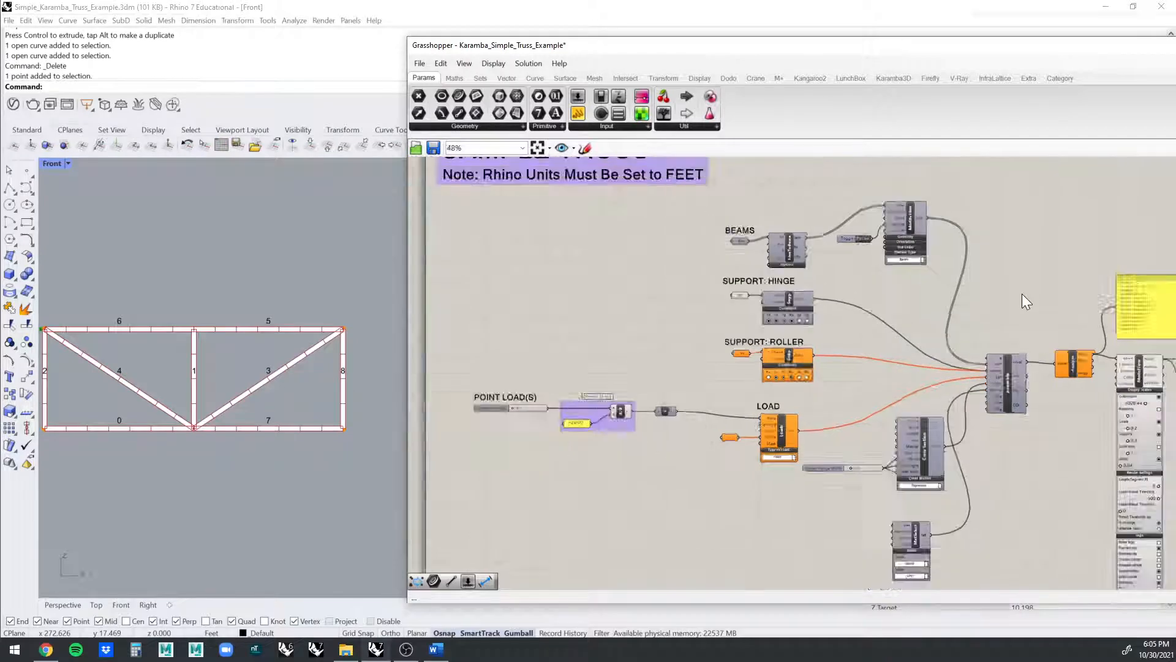
- Examine how the support and load branches feed the Assemble, Analyze and ModelView components, with more of the definition exposed
{"action": "scroll", "coordinate": [1078, 315], "scroll_direction": "up", "scroll_amount": 4}
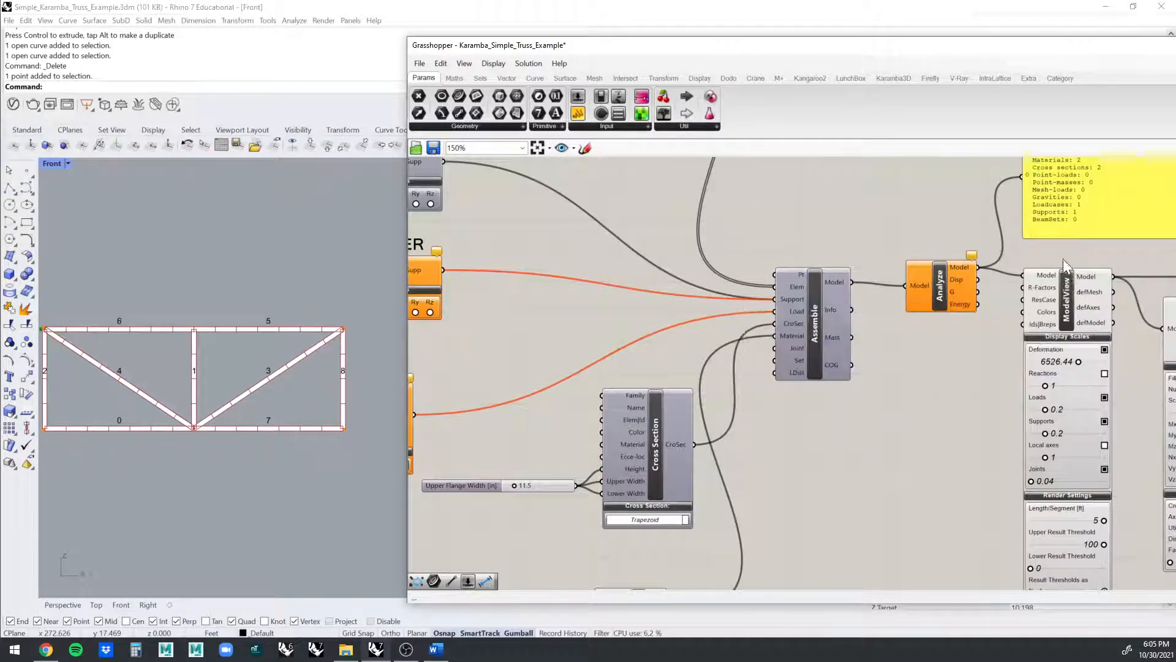
{"action": "scroll", "coordinate": [1102, 278], "scroll_direction": "down", "scroll_amount": 5}
{"action": "scroll", "coordinate": [1098, 283], "scroll_direction": "up", "scroll_amount": 4}
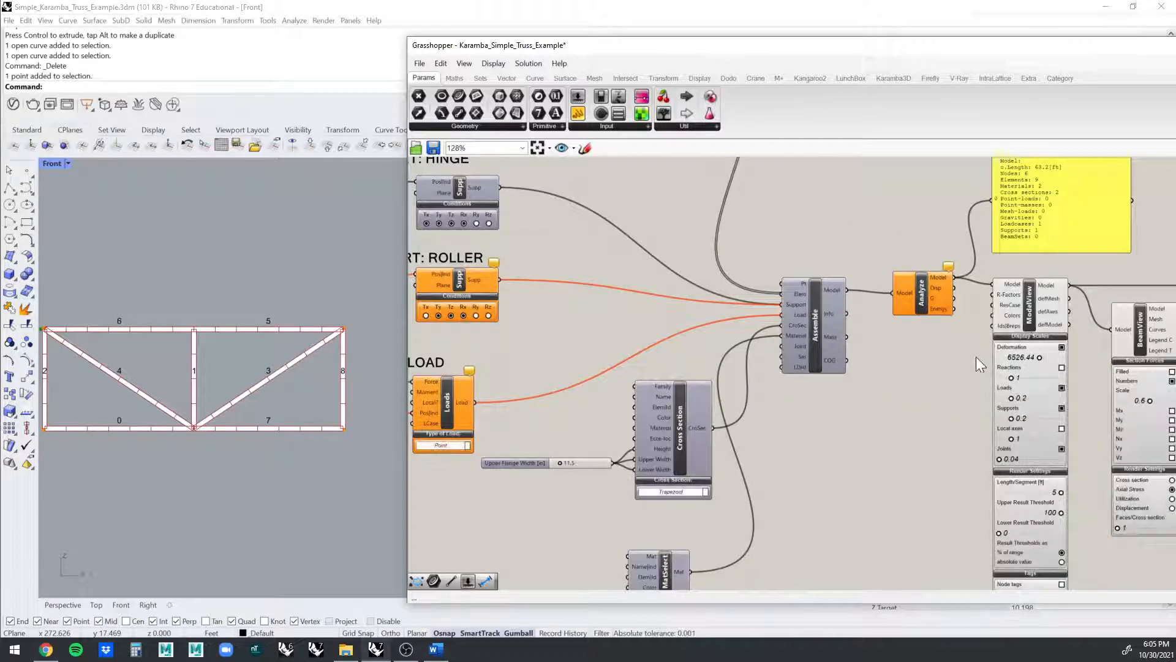
{"action": "left_click_drag", "start_coordinate": [801, 45], "coordinate": [600, 35]}
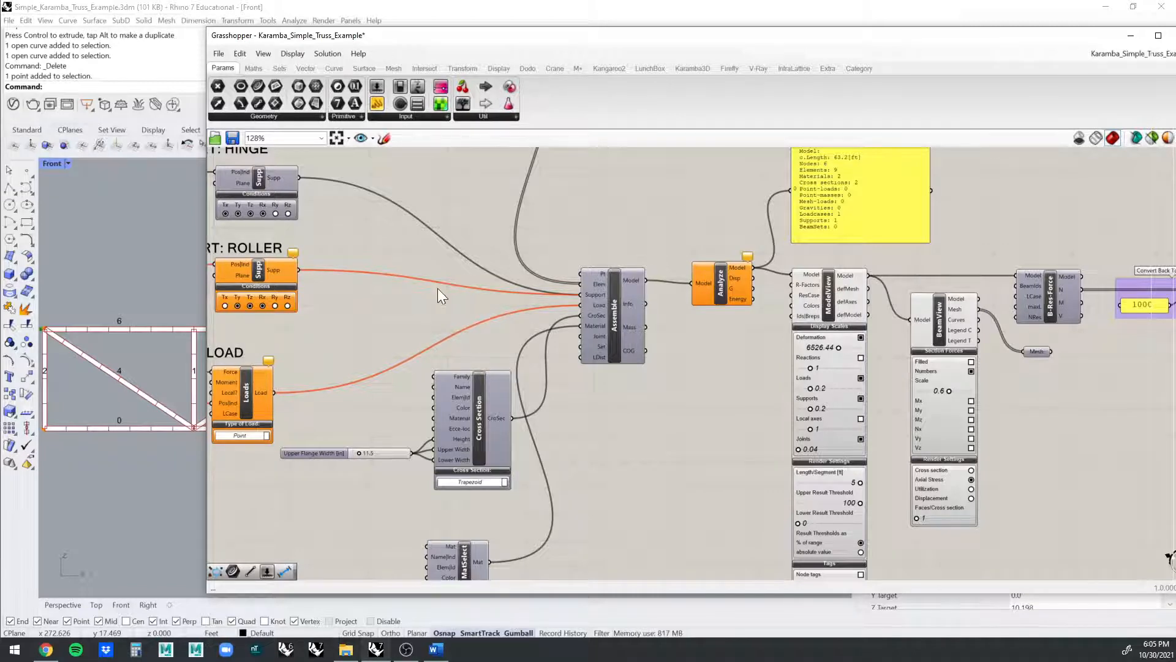
{"action": "scroll", "coordinate": [663, 282], "scroll_direction": "down", "scroll_amount": 3}
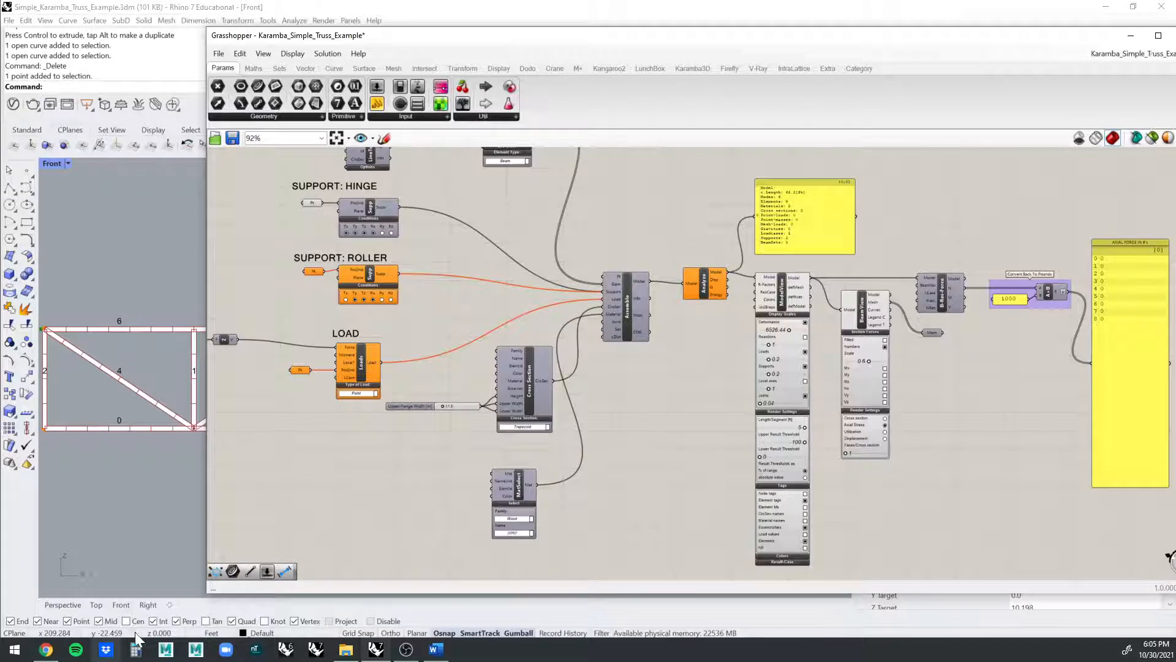
{"action": "scroll", "coordinate": [841, 224], "scroll_direction": "up", "scroll_amount": 3}
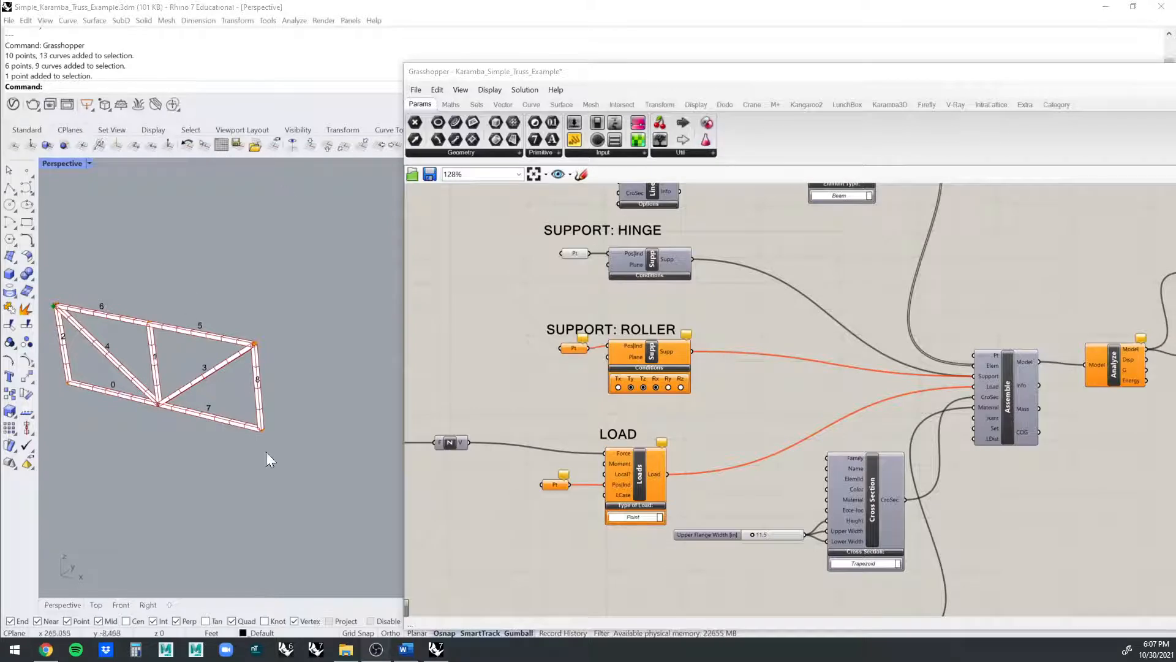
- Examine the BeamView component and the beams it previews on the truss
{"action": "scroll", "coordinate": [894, 317], "scroll_direction": "down", "scroll_amount": 3}
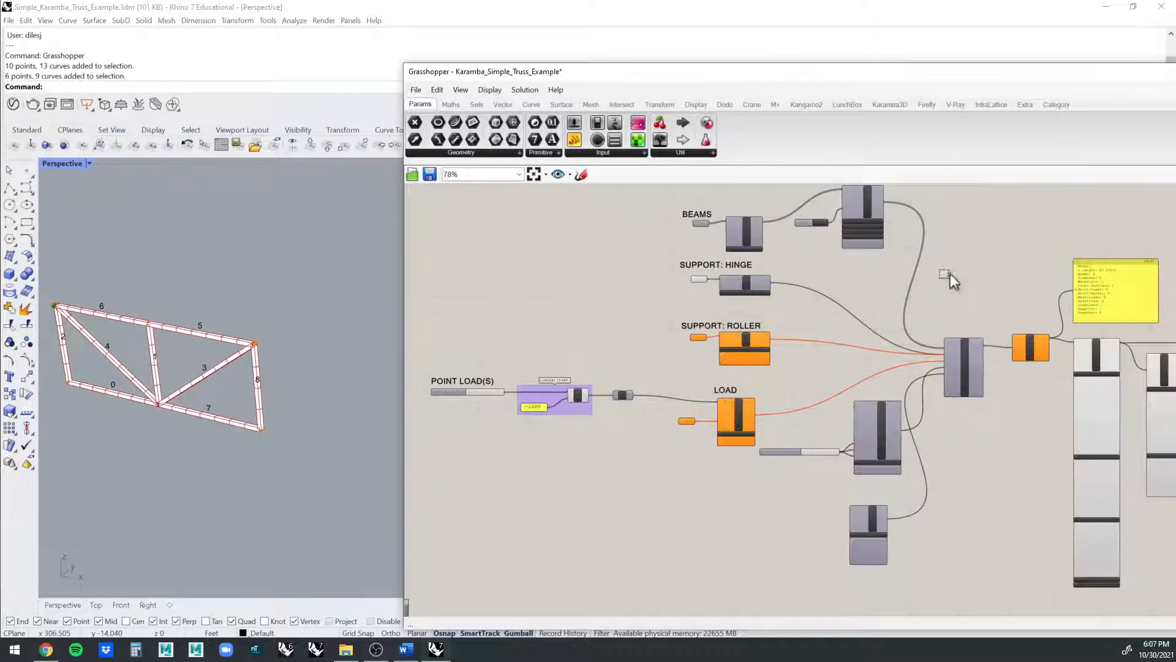
{"action": "middle_click", "coordinate": [981, 276]}
{"action": "left_click_drag", "start_coordinate": [933, 276], "coordinate": [781, 288]}
{"action": "mouse_move", "coordinate": [980, 246]}
{"action": "right_mouse_down"}
{"action": "mouse_move", "coordinate": [907, 257]}
{"action": "mouse_move", "coordinate": [596, 230]}
{"action": "right_mouse_up"}
{"action": "scroll", "coordinate": [692, 359], "scroll_direction": "up", "scroll_amount": 5}
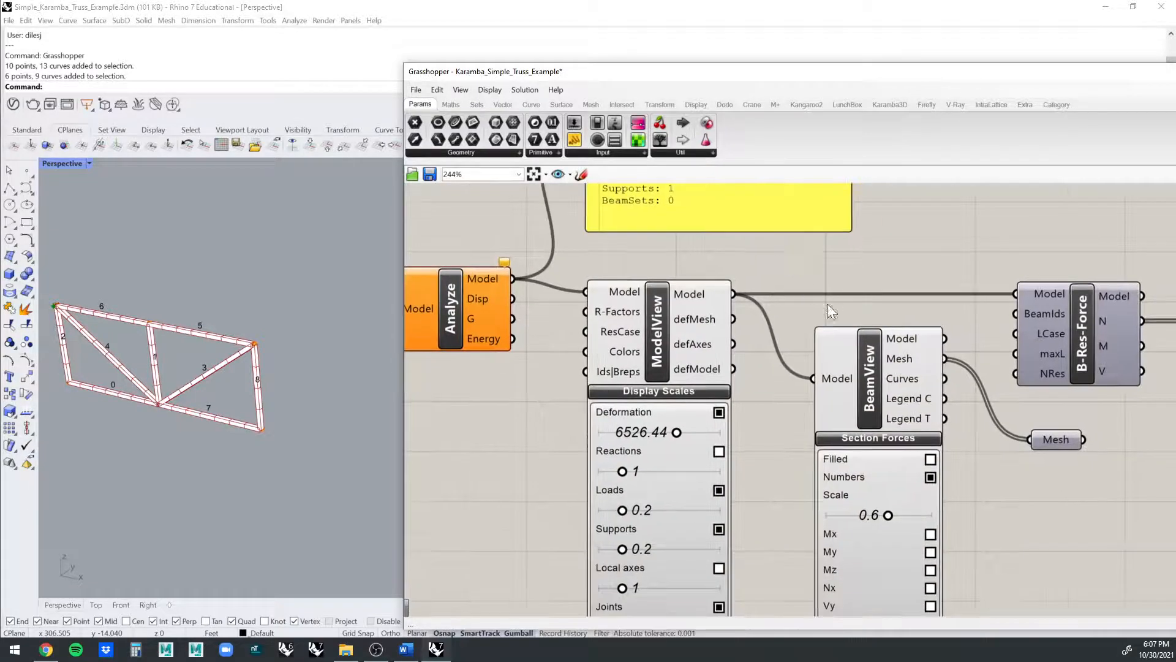
{"action": "left_click", "coordinate": [849, 347]}
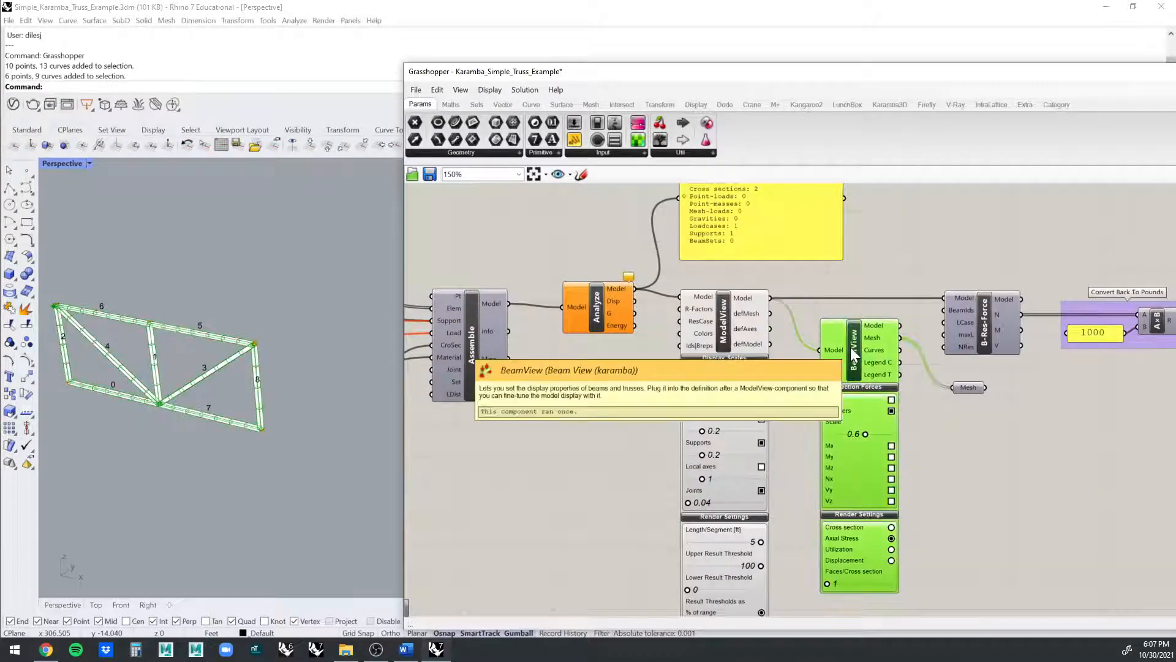
{"action": "left_click", "coordinate": [855, 314]}
{"action": "left_click", "coordinate": [858, 348]}
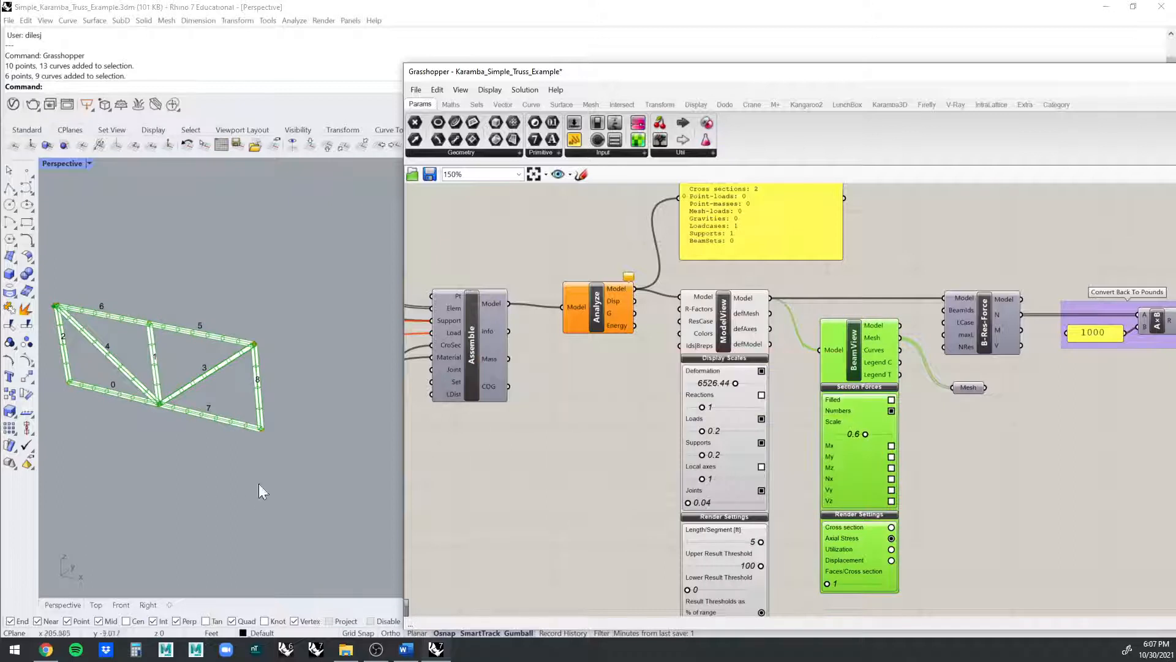
- Display the truss in the Front view and turn off the BeamView component's preview
{"action": "left_click", "coordinate": [126, 606]}
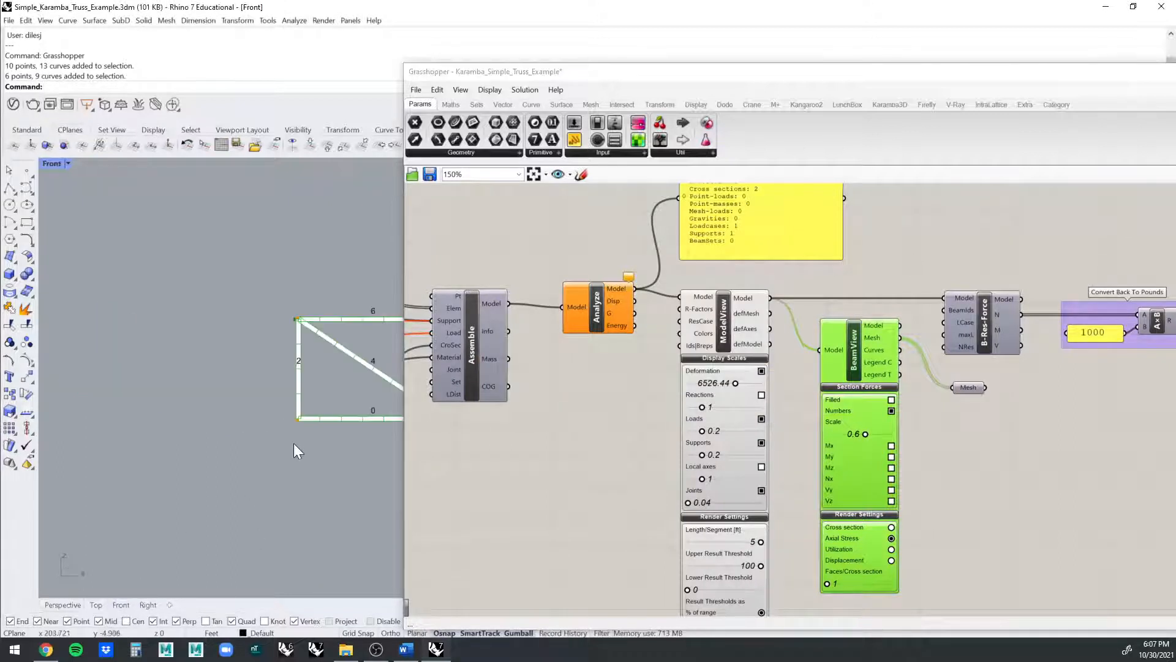
{"action": "right_click_drag", "start_coordinate": [293, 443], "coordinate": [51, 447]}
{"action": "scroll", "coordinate": [321, 360], "scroll_direction": "up", "scroll_amount": 5}
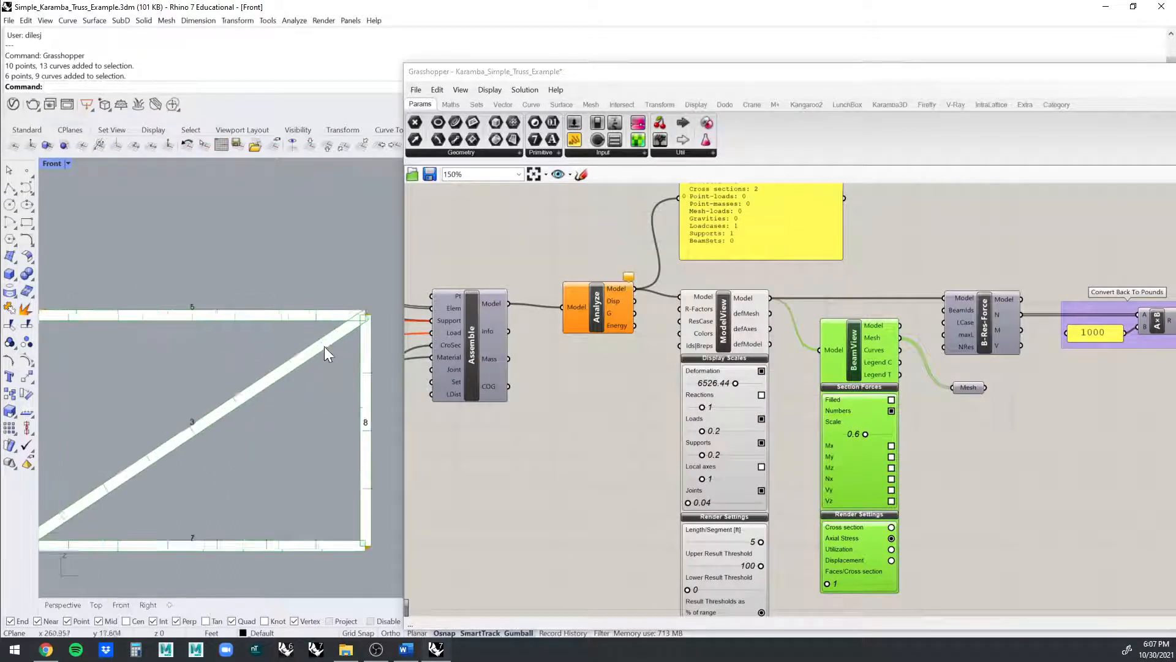
{"action": "left_click", "coordinate": [914, 281]}
{"action": "left_click", "coordinate": [856, 335]}
{"action": "right_click", "coordinate": [856, 335]}
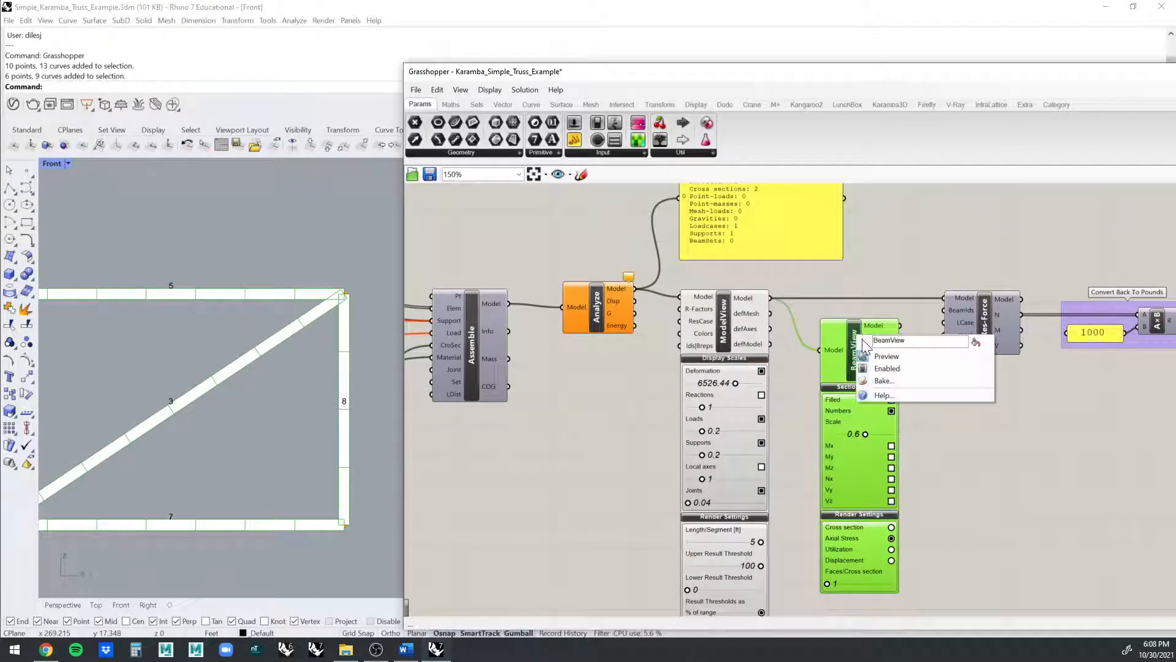
{"action": "left_click", "coordinate": [882, 356]}
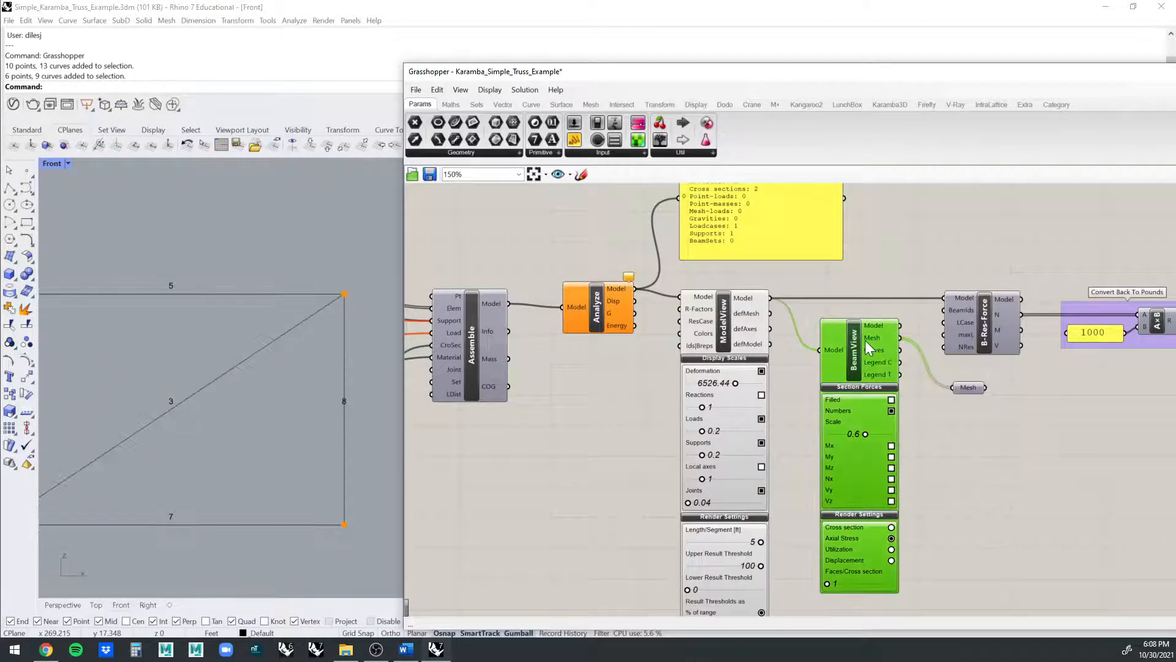
- Reference the Rhino point at the truss's upper-right joint in the roller support's point parameter with Set one Point
{"action": "left_click", "coordinate": [877, 300]}
{"action": "scroll", "coordinate": [796, 298], "scroll_direction": "down", "scroll_amount": 3}
{"action": "right_click_drag", "start_coordinate": [491, 310], "coordinate": [735, 308]}
{"action": "scroll", "coordinate": [408, 381], "scroll_direction": "down", "scroll_amount": 6}
{"action": "right_click_drag", "start_coordinate": [234, 399], "coordinate": [273, 387]}
{"action": "scroll", "coordinate": [316, 386], "scroll_direction": "down", "scroll_amount": 4}
{"action": "scroll", "coordinate": [308, 355], "scroll_direction": "up", "scroll_amount": 2}
{"action": "right_click_drag", "start_coordinate": [367, 361], "coordinate": [297, 366]}
{"action": "scroll", "coordinate": [310, 353], "scroll_direction": "up", "scroll_amount": 10}
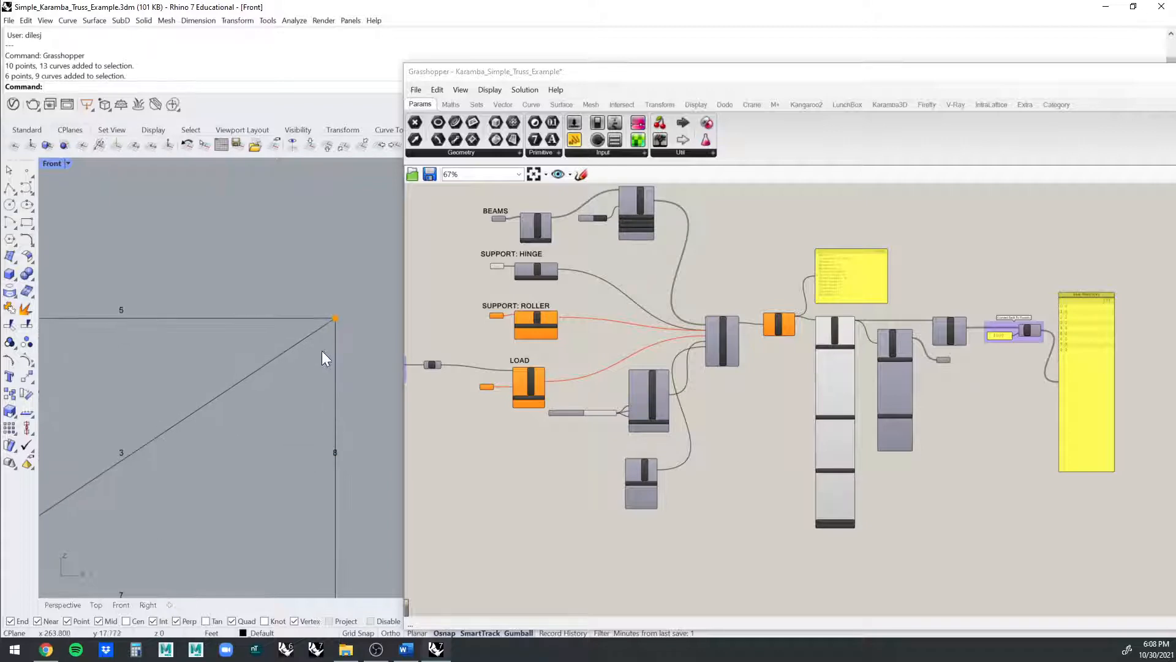
{"action": "left_click_drag", "start_coordinate": [313, 352], "coordinate": [374, 288]}
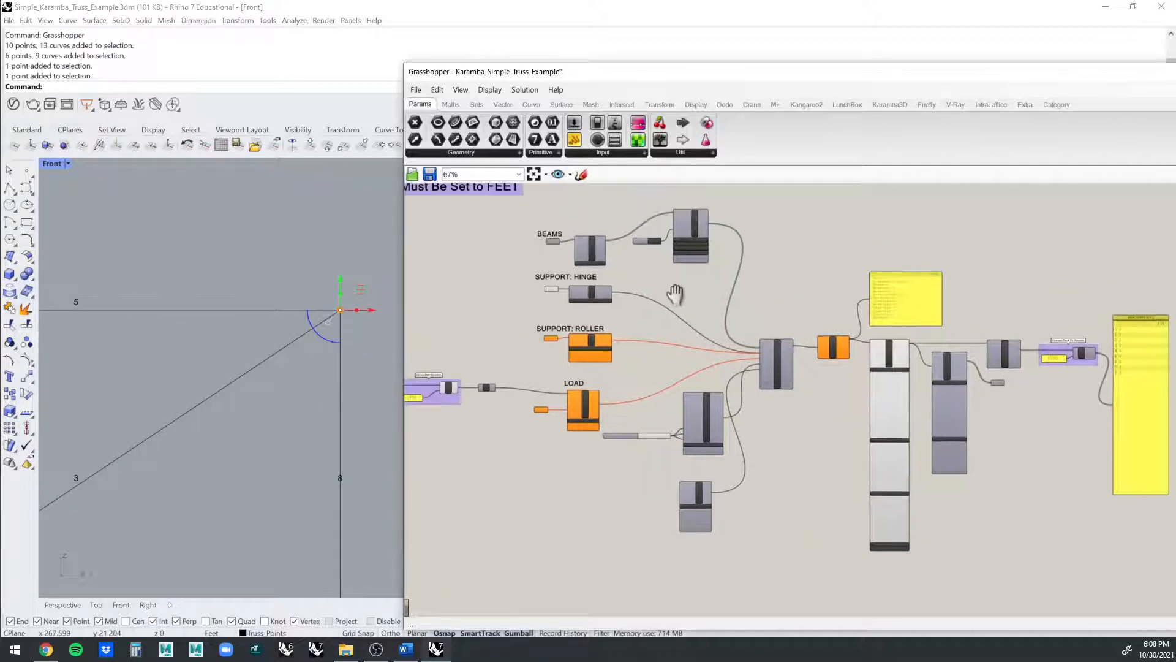
{"action": "scroll", "coordinate": [576, 333], "scroll_direction": "up", "scroll_amount": 5}
{"action": "right_click", "coordinate": [558, 326]}
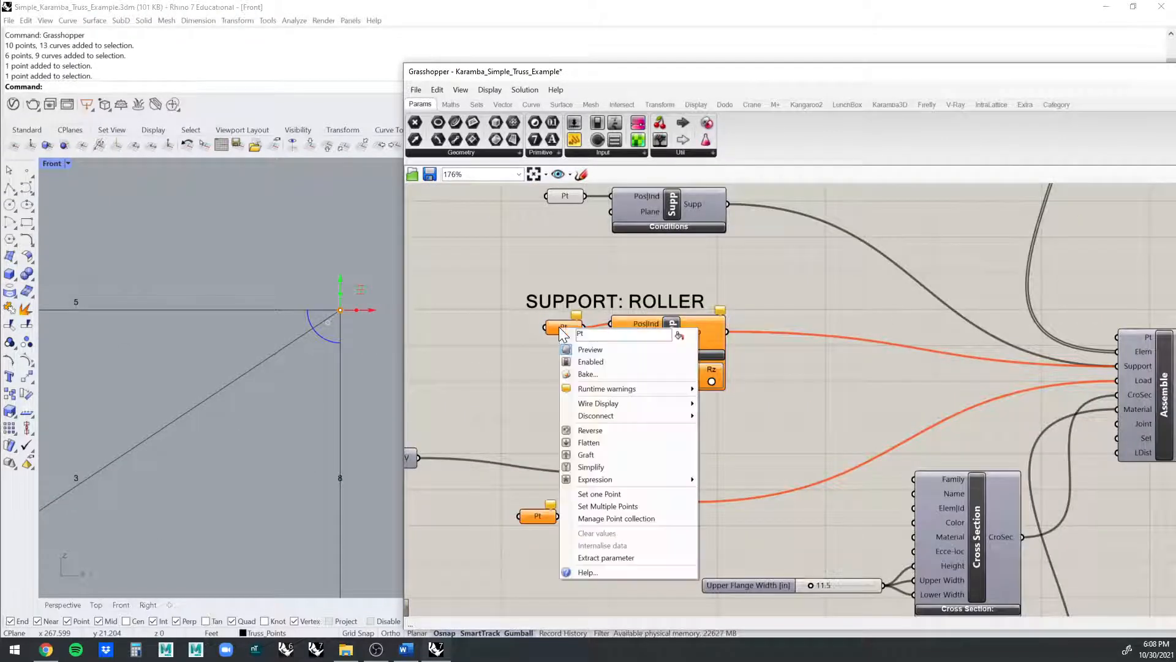
{"action": "left_click", "coordinate": [599, 494]}
{"action": "left_click", "coordinate": [351, 317]}
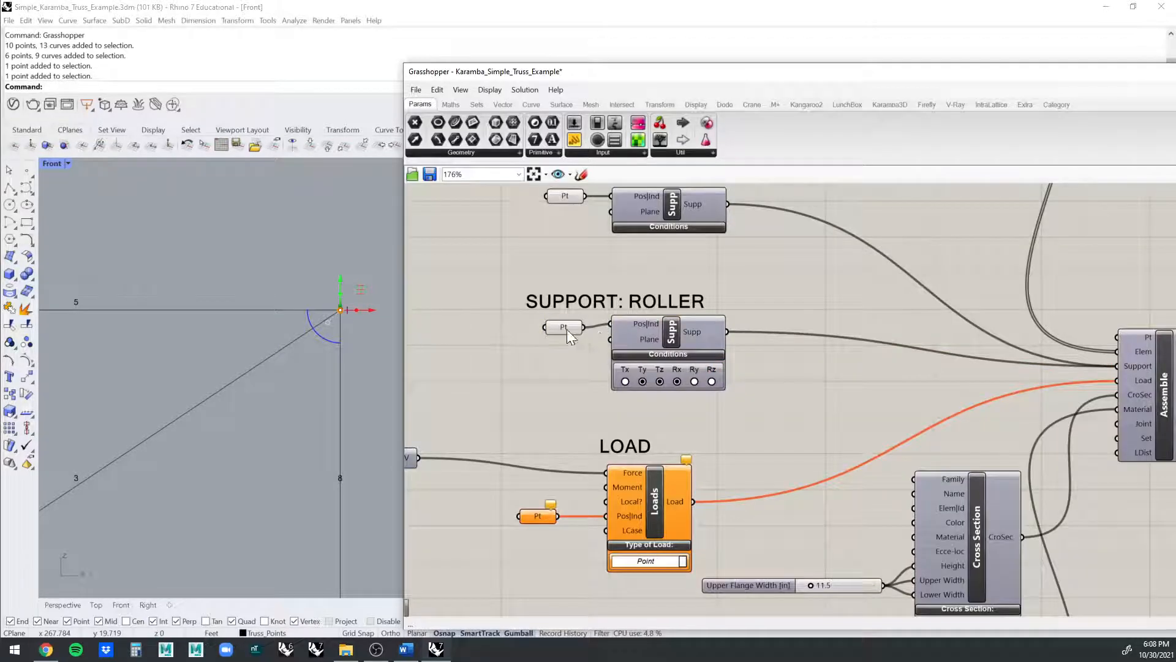
{"action": "left_click", "coordinate": [536, 331]}
{"action": "left_click", "coordinate": [378, 277]}
- Turn the BeamView component's preview back on for the whole truss
{"action": "scroll", "coordinate": [329, 313], "scroll_direction": "down", "scroll_amount": 2}
{"action": "scroll", "coordinate": [316, 309], "scroll_direction": "down", "scroll_amount": 4}
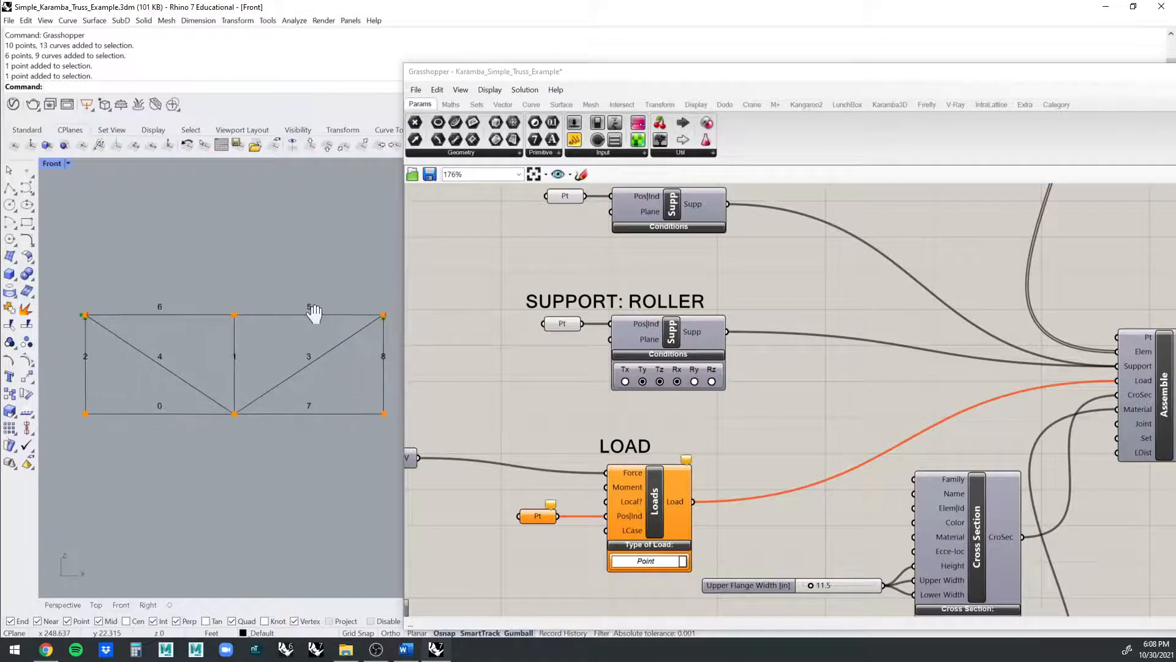
{"action": "right_click_drag", "start_coordinate": [527, 381], "coordinate": [547, 366]}
{"action": "scroll", "coordinate": [675, 357], "scroll_direction": "down", "scroll_amount": 2}
{"action": "right_click_drag", "start_coordinate": [859, 376], "coordinate": [679, 362]}
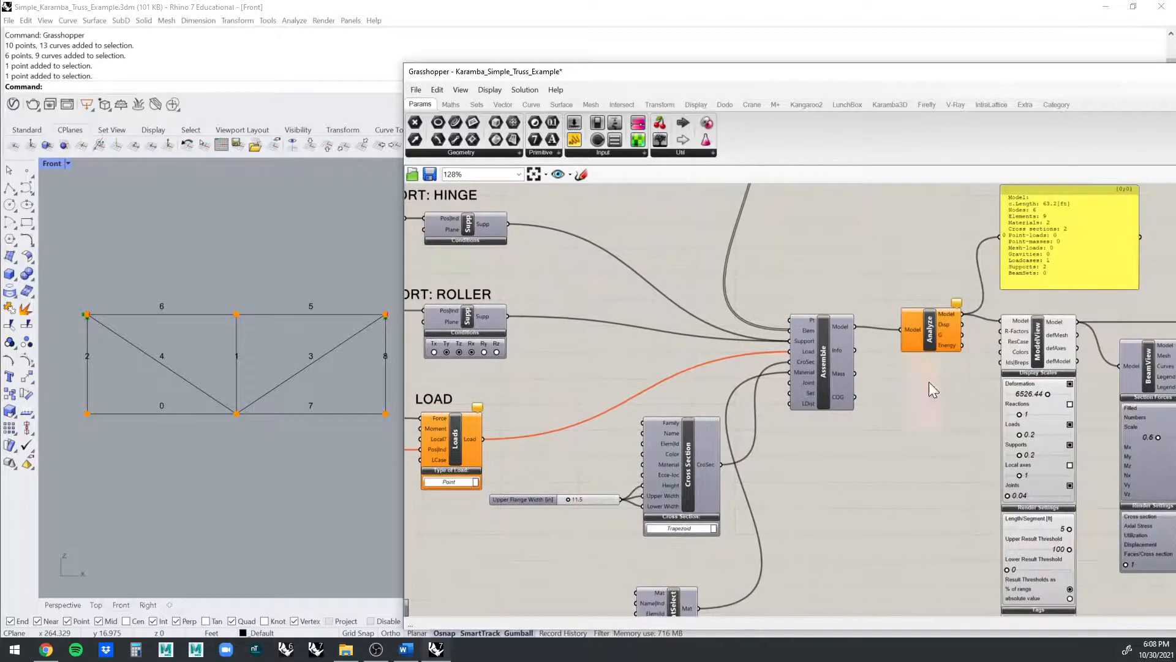
{"action": "right_click_drag", "start_coordinate": [913, 395], "coordinate": [702, 394]}
{"action": "scroll", "coordinate": [828, 385], "scroll_direction": "up", "scroll_amount": 1}
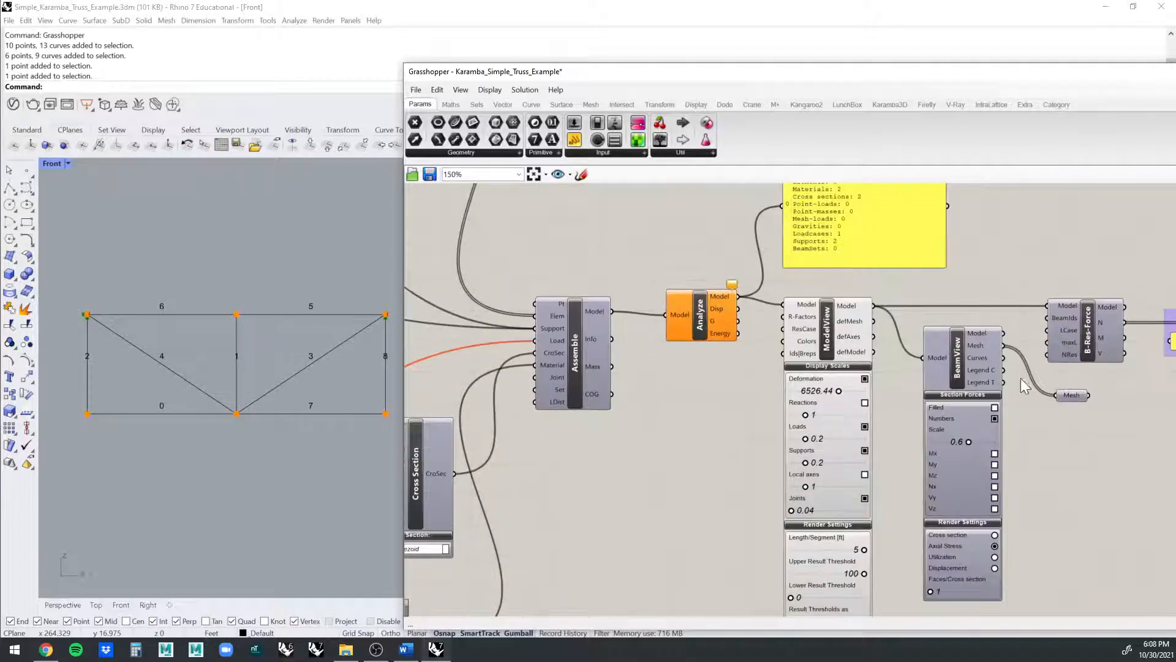
{"action": "left_click", "coordinate": [961, 342]}
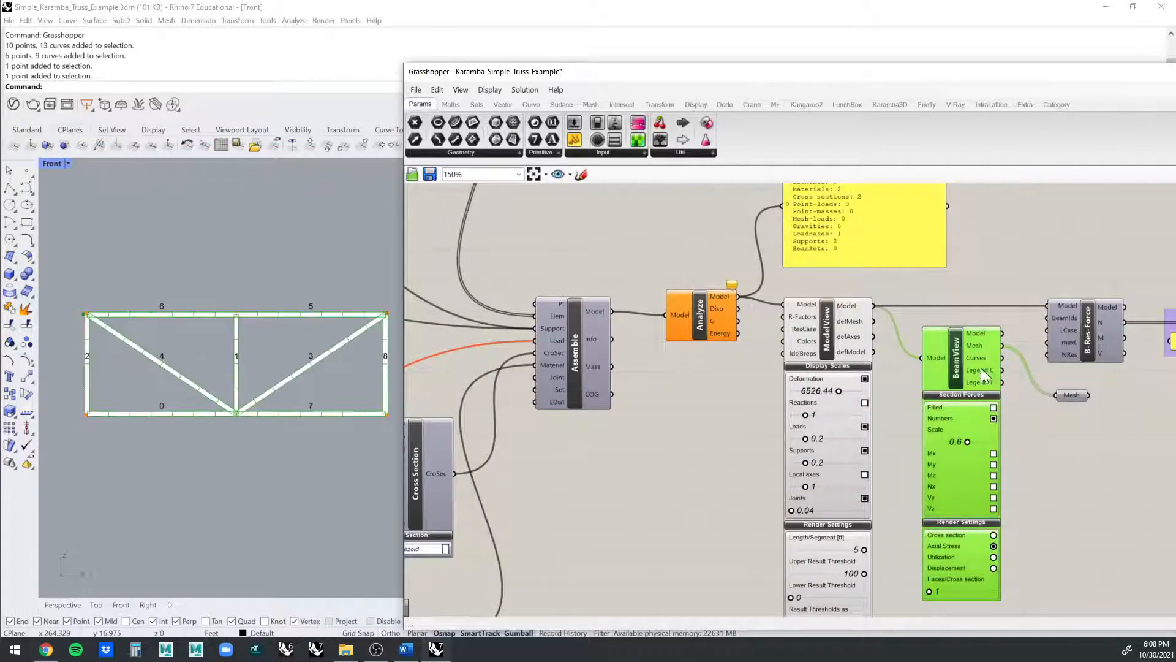
{"action": "left_click", "coordinate": [572, 419]}
- Reference the Rhino point at the top chord's middle joint in the Loads component's point parameter with Set Multiple Points
{"action": "right_click_drag", "start_coordinate": [574, 421], "coordinate": [913, 413]}
{"action": "scroll", "coordinate": [765, 367], "scroll_direction": "down", "scroll_amount": 2}
{"action": "right_click_drag", "start_coordinate": [766, 361], "coordinate": [1074, 346]}
{"action": "scroll", "coordinate": [899, 357], "scroll_direction": "up", "scroll_amount": 2}
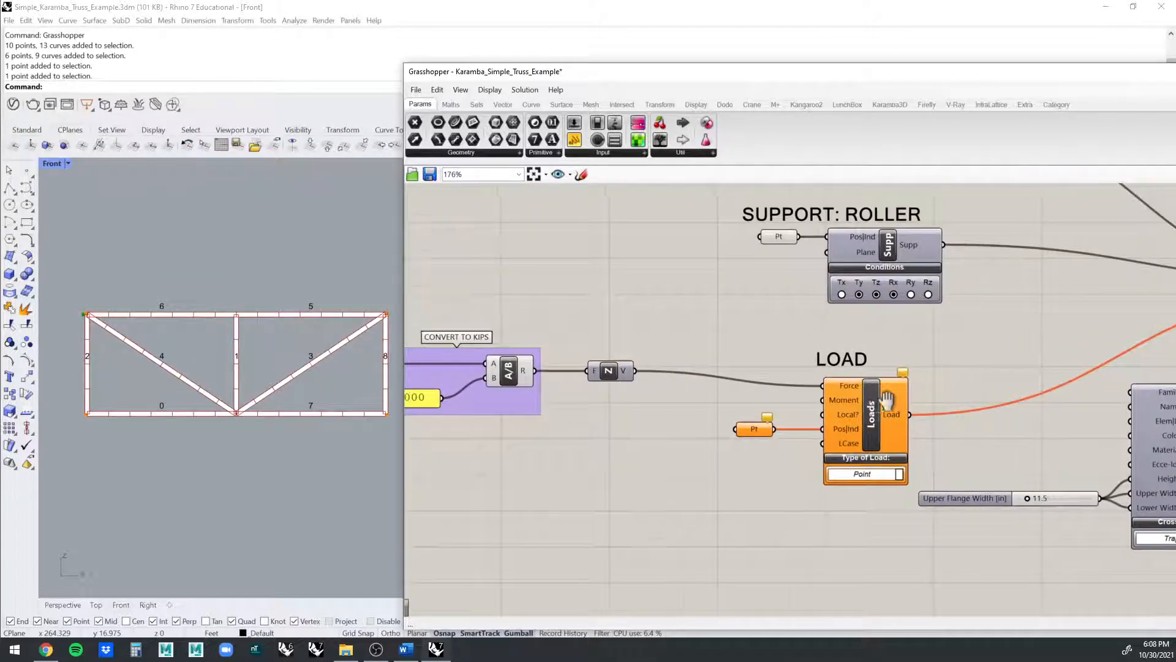
{"action": "scroll", "coordinate": [943, 386], "scroll_direction": "up", "scroll_amount": 1}
{"action": "scroll", "coordinate": [954, 389], "scroll_direction": "down", "scroll_amount": 4}
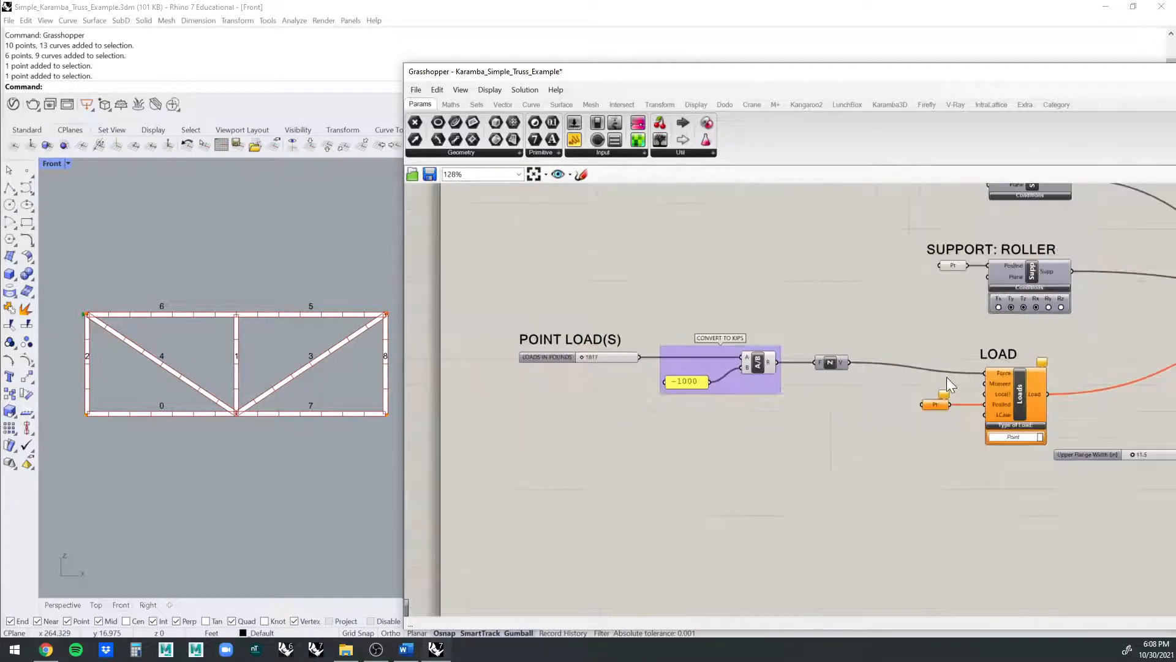
{"action": "right_click_drag", "start_coordinate": [854, 378], "coordinate": [871, 377]}
{"action": "left_click_drag", "start_coordinate": [206, 353], "coordinate": [255, 292]}
{"action": "left_click", "coordinate": [212, 339]}
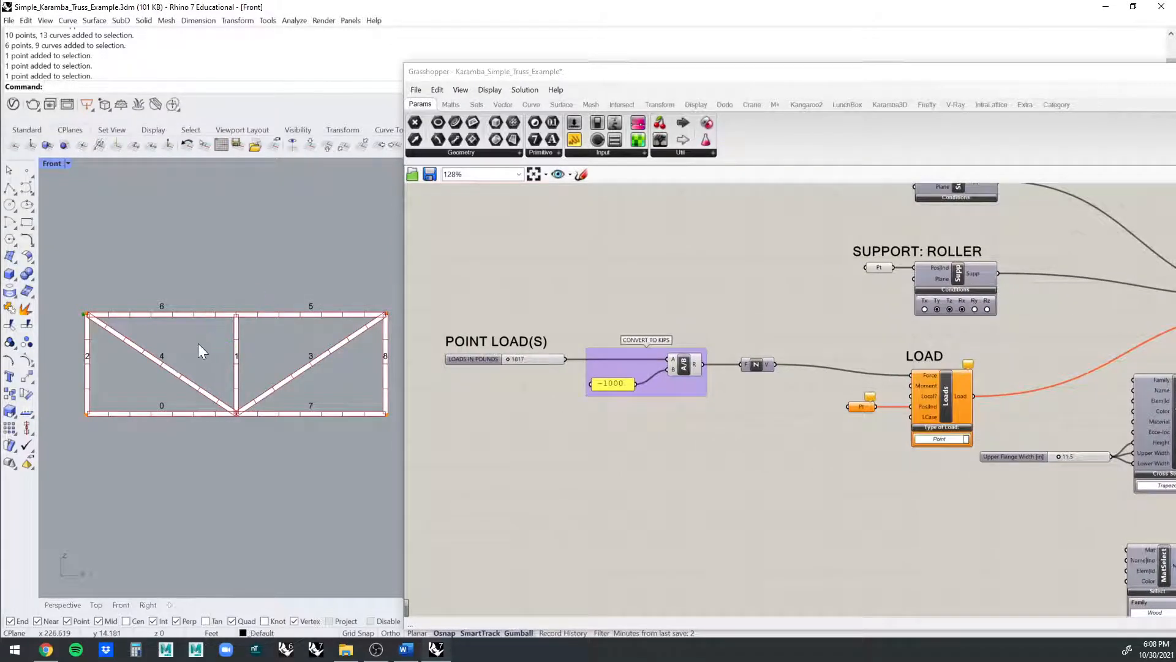
{"action": "left_click_drag", "start_coordinate": [206, 344], "coordinate": [274, 275]}
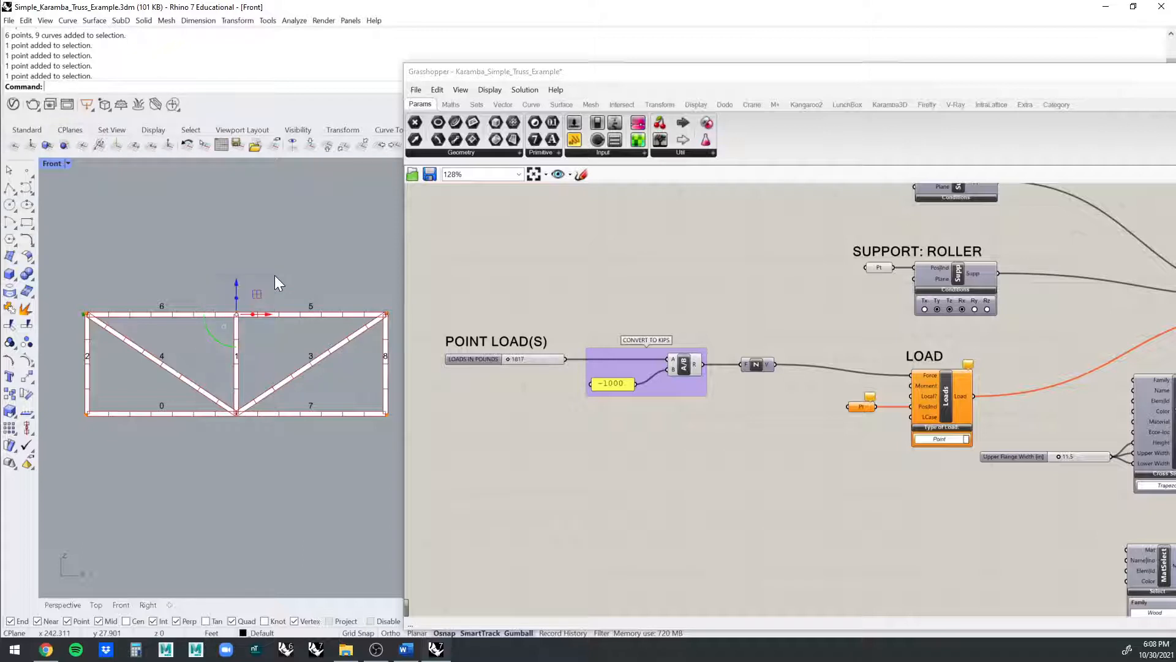
{"action": "right_click_drag", "start_coordinate": [895, 340], "coordinate": [722, 308]}
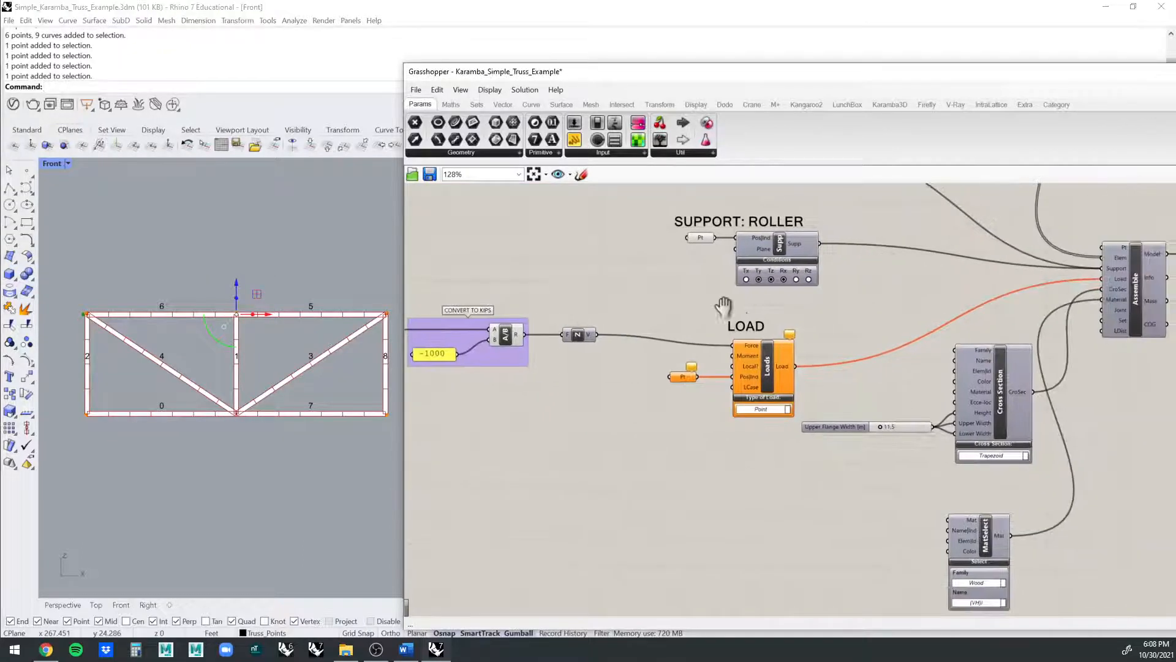
{"action": "scroll", "coordinate": [738, 361], "scroll_direction": "up", "scroll_amount": 2}
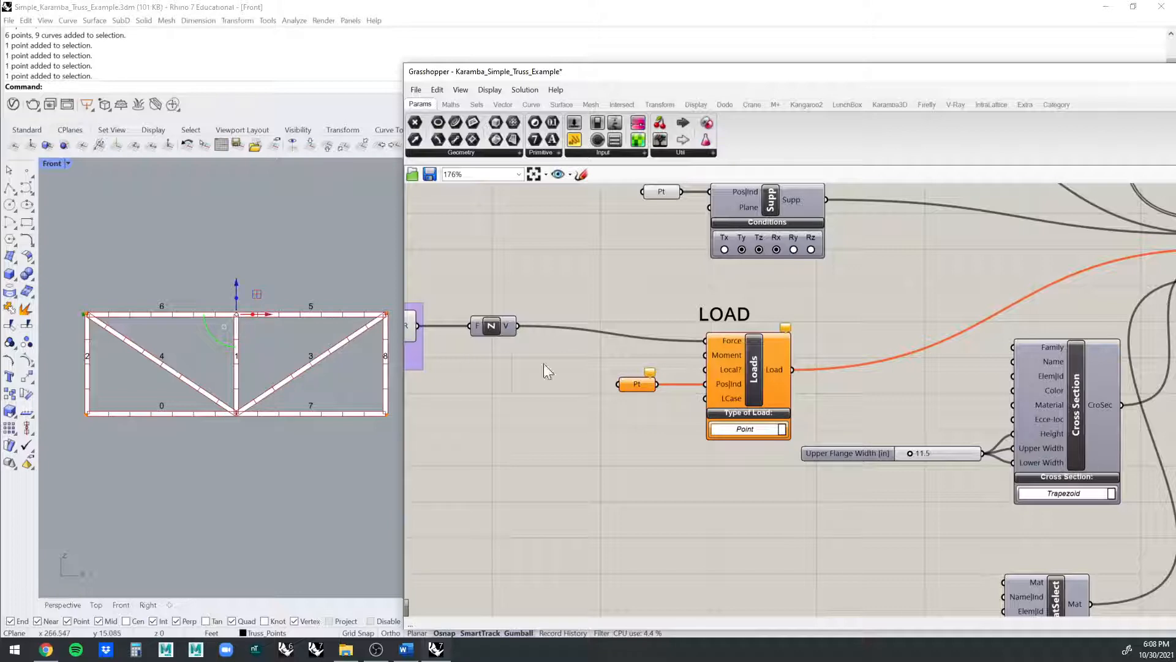
{"action": "right_click", "coordinate": [638, 383]}
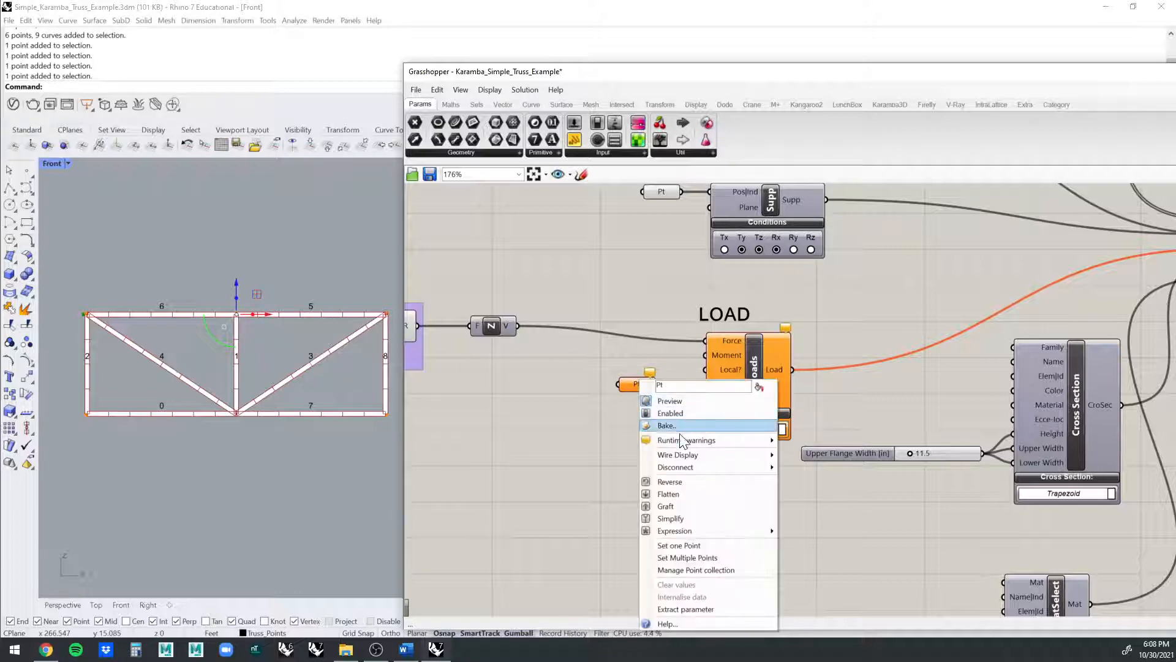
{"action": "left_click", "coordinate": [699, 558]}
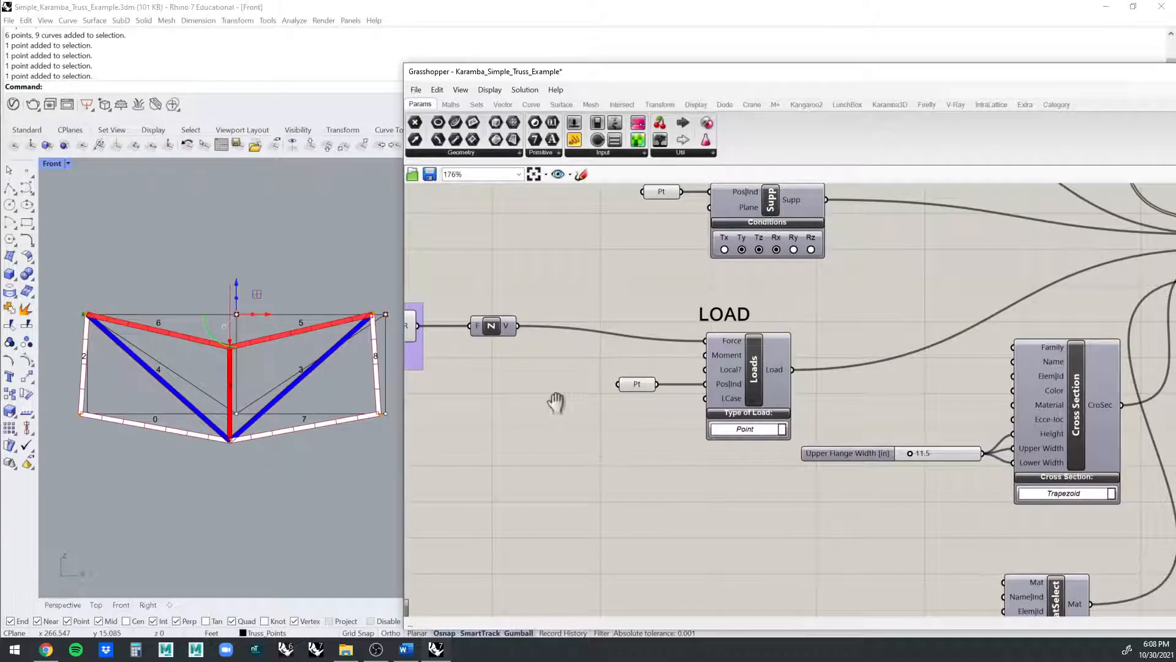
- Raise the LOADS IN POUNDS slider to 4183 under Point Load(s)
{"action": "right_click_drag", "start_coordinate": [555, 402], "coordinate": [562, 404]}
{"action": "right_click_drag", "start_coordinate": [506, 291], "coordinate": [855, 331]}
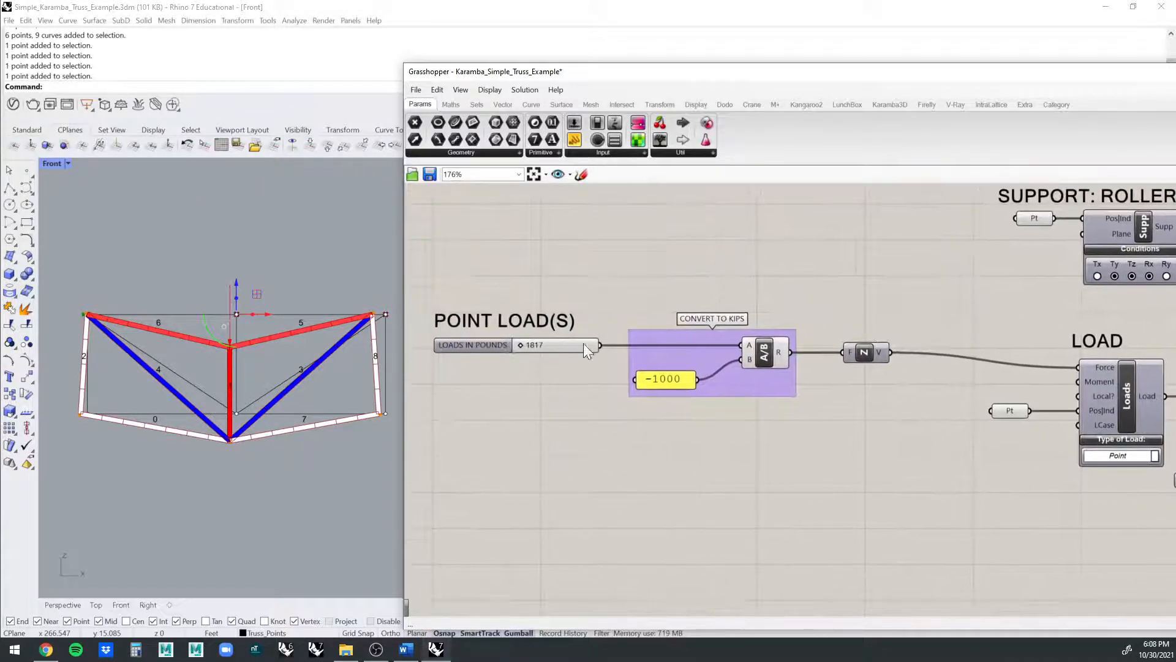
{"action": "scroll", "coordinate": [600, 330], "scroll_direction": "down", "scroll_amount": 2}
{"action": "scroll", "coordinate": [952, 351], "scroll_direction": "up", "scroll_amount": 4}
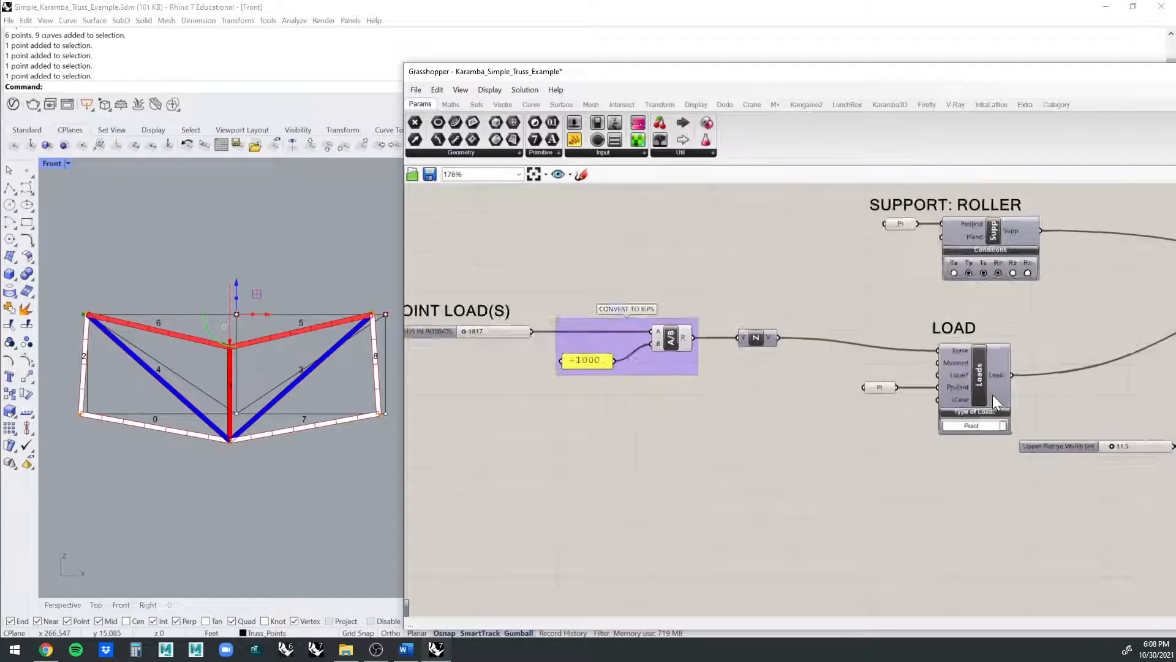
{"action": "scroll", "coordinate": [919, 317], "scroll_direction": "down", "scroll_amount": 2}
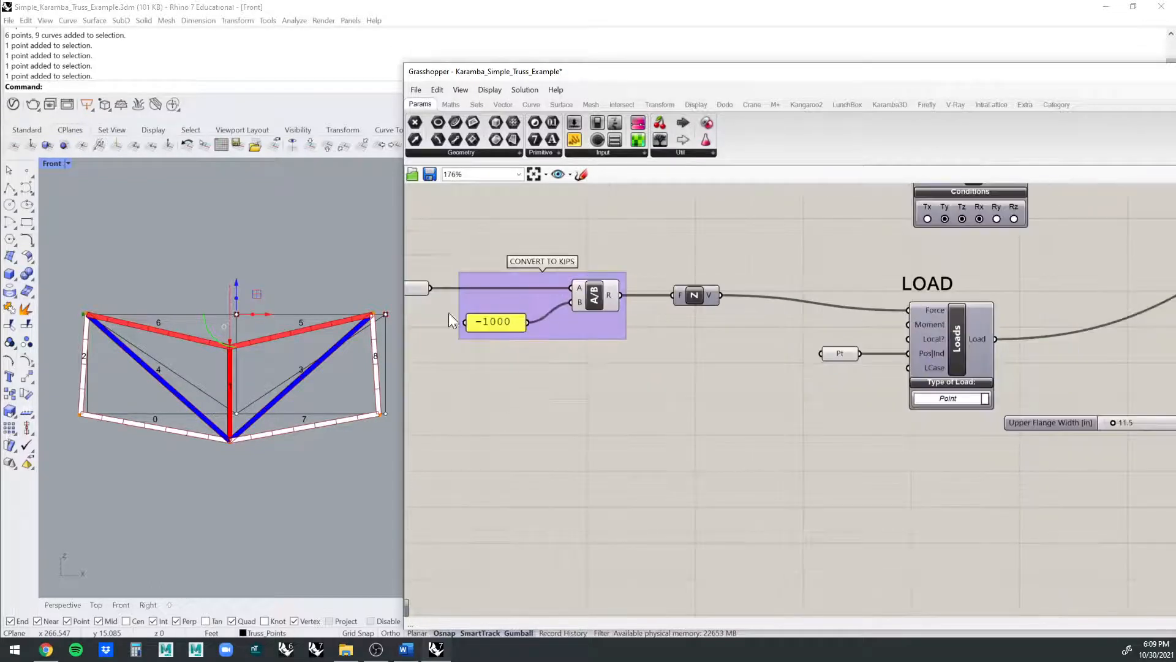
{"action": "right_click_drag", "start_coordinate": [751, 377], "coordinate": [885, 400]}
{"action": "scroll", "coordinate": [726, 323], "scroll_direction": "up", "scroll_amount": 2}
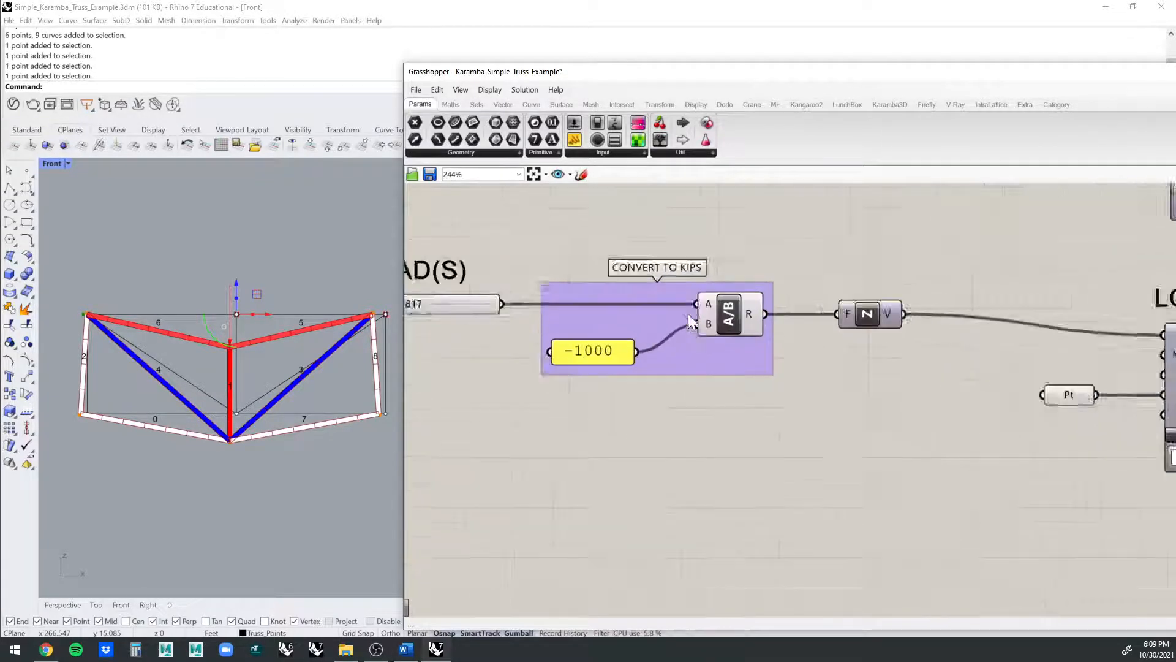
{"action": "right_click_drag", "start_coordinate": [697, 310], "coordinate": [865, 337]}
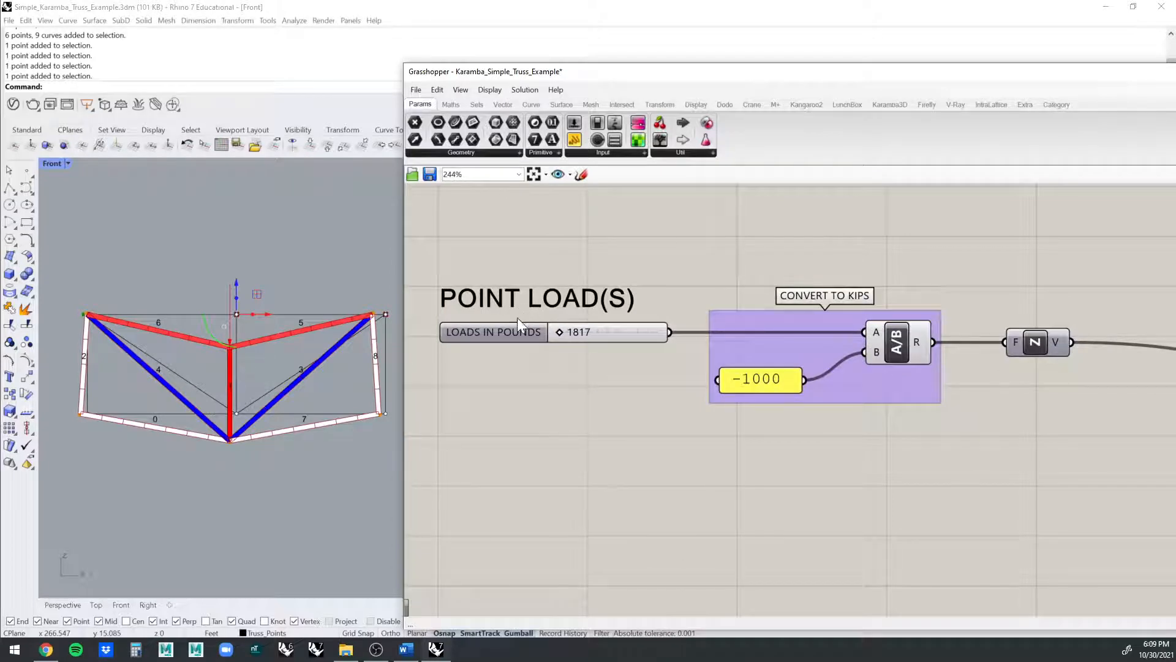
{"action": "left_click_drag", "start_coordinate": [502, 330], "coordinate": [558, 330]}
{"action": "scroll", "coordinate": [557, 334], "scroll_direction": "up", "scroll_amount": 2}
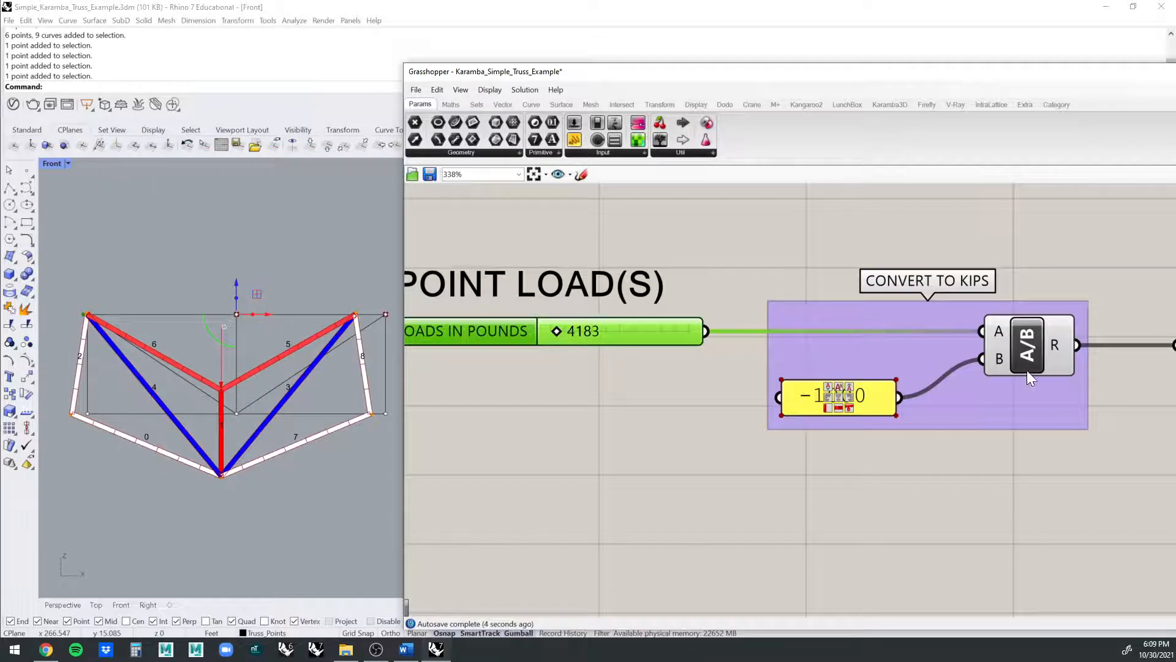
- Lower the LOADS IN POUNDS slider to 3616
{"action": "scroll", "coordinate": [1107, 461], "scroll_direction": "down", "scroll_amount": 4}
{"action": "right_click_drag", "start_coordinate": [1099, 453], "coordinate": [695, 392]}
{"action": "scroll", "coordinate": [389, 324], "scroll_direction": "up", "scroll_amount": 3}
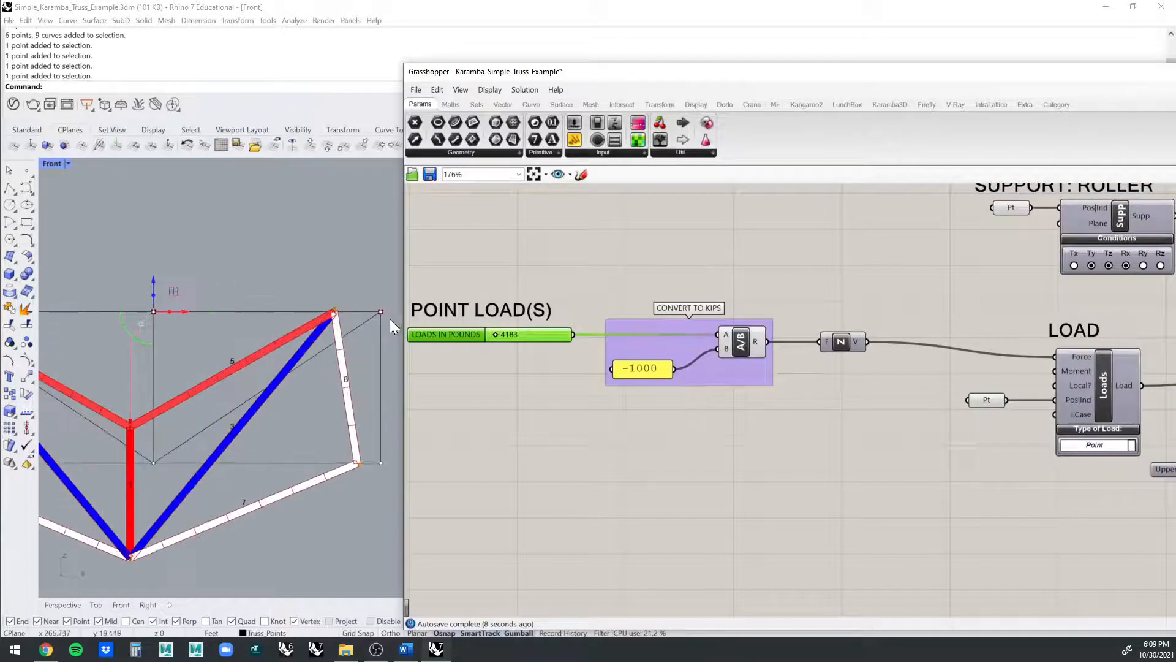
{"action": "right_click_drag", "start_coordinate": [490, 325], "coordinate": [668, 340]}
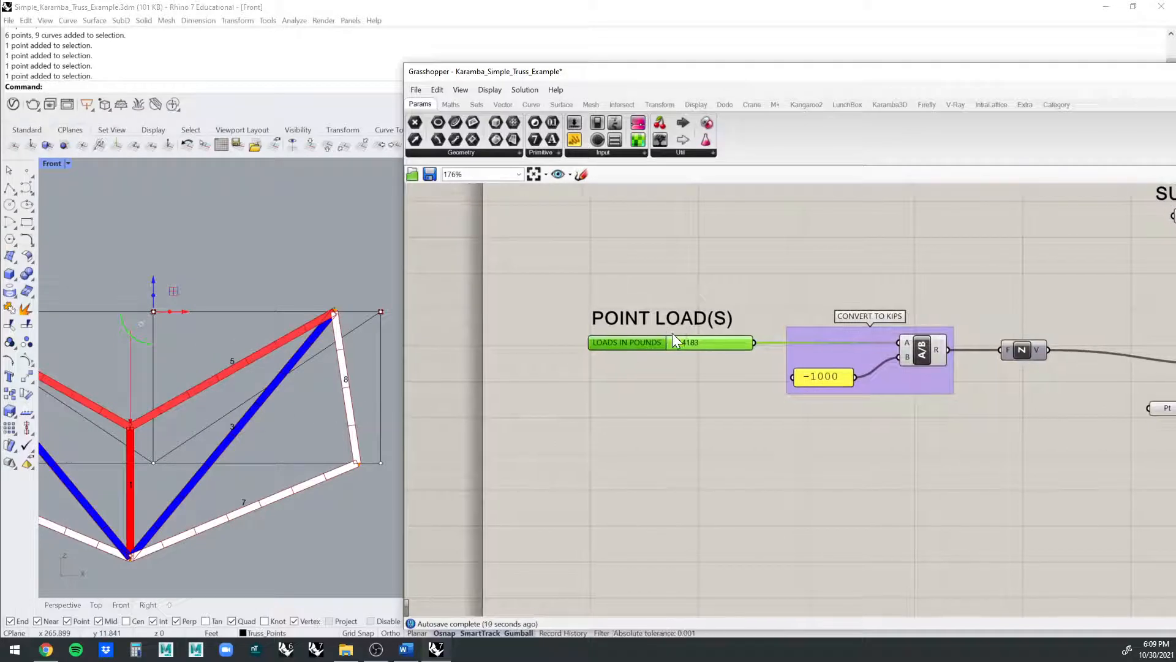
{"action": "left_click_drag", "start_coordinate": [677, 340], "coordinate": [677, 340]}
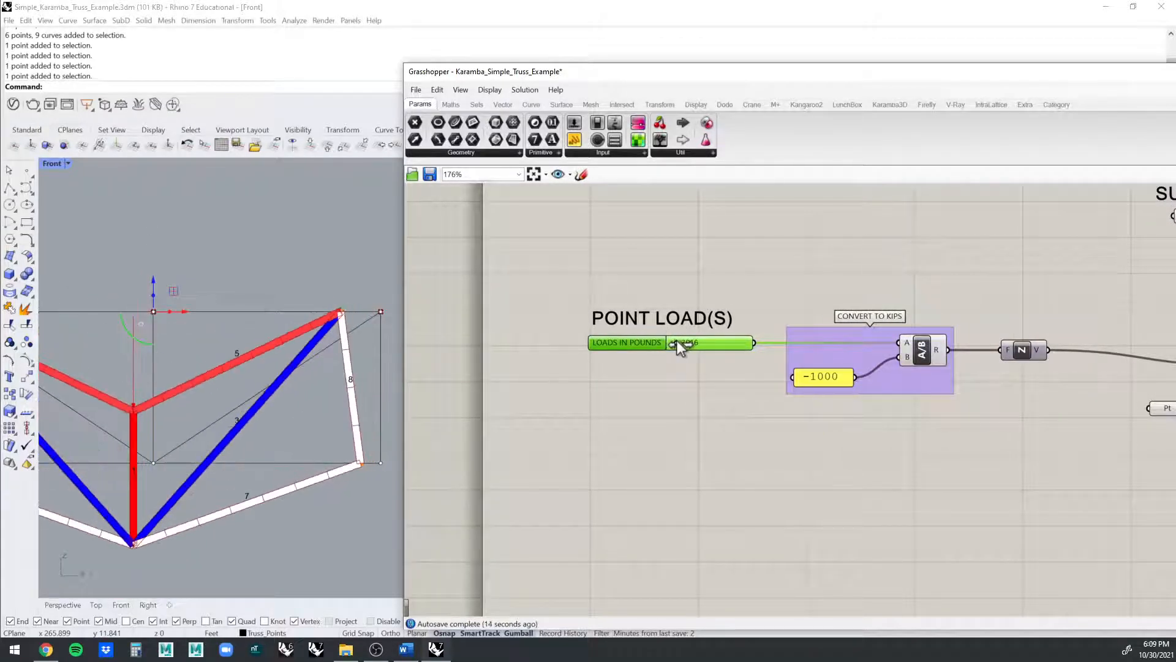
- Add a number slider with the value 1000 and wire it directly into the Loads component's Force input
{"action": "scroll", "coordinate": [999, 439], "scroll_direction": "down", "scroll_amount": 3}
{"action": "right_click_drag", "start_coordinate": [998, 440], "coordinate": [782, 408]}
{"action": "scroll", "coordinate": [914, 385], "scroll_direction": "up", "scroll_amount": 5}
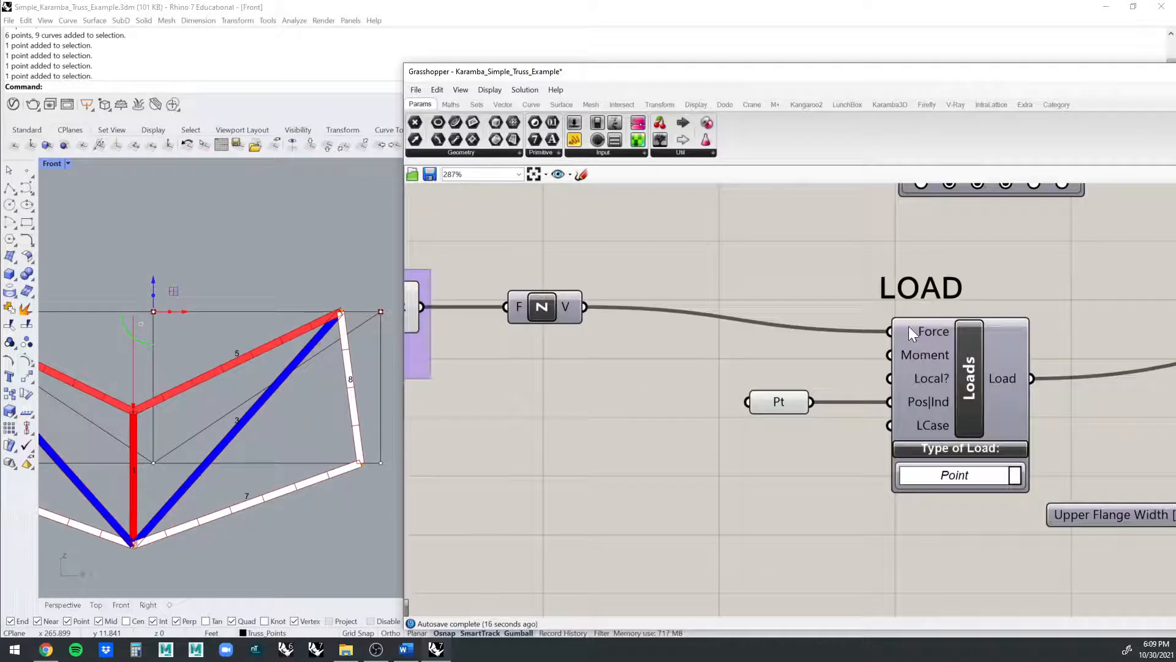
{"action": "double_click", "coordinate": [675, 274]}
{"action": "type", "text": "100"}
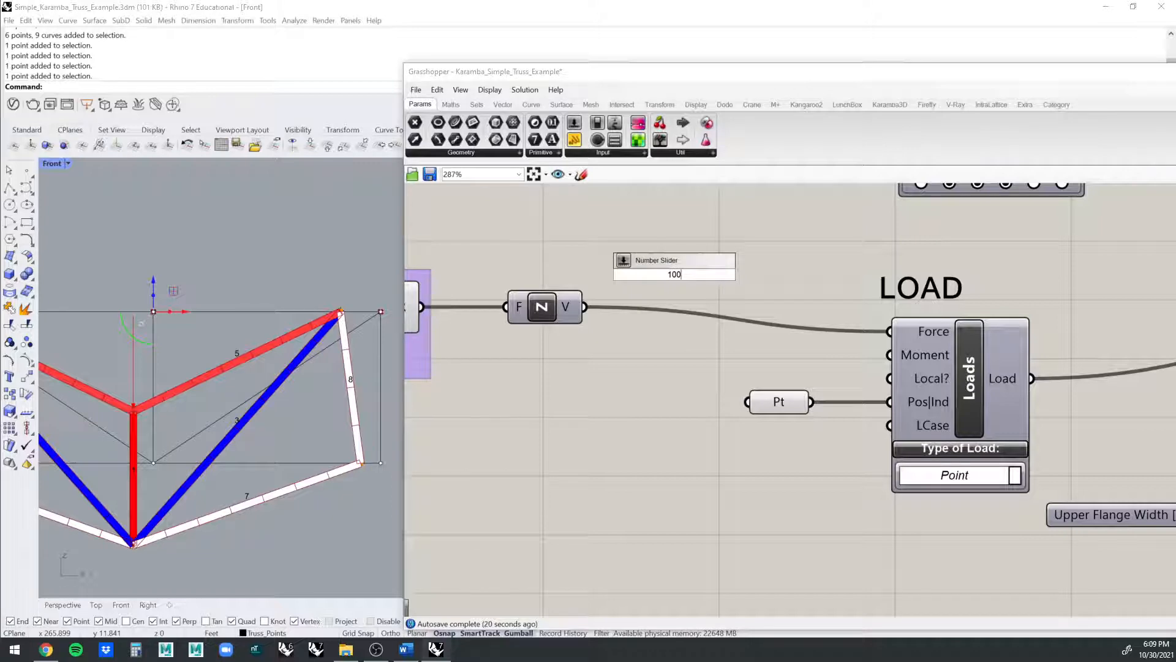
{"action": "type", "text": "0"}
{"action": "key", "text": "Return"}
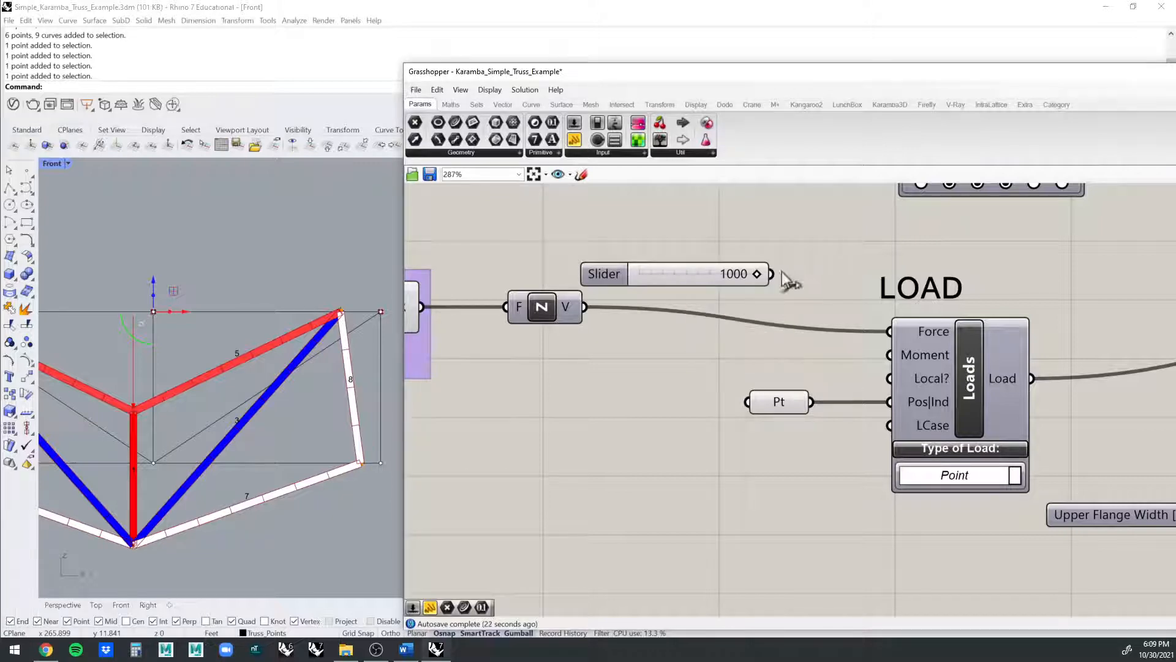
{"action": "left_click_drag", "start_coordinate": [772, 274], "coordinate": [905, 331]}
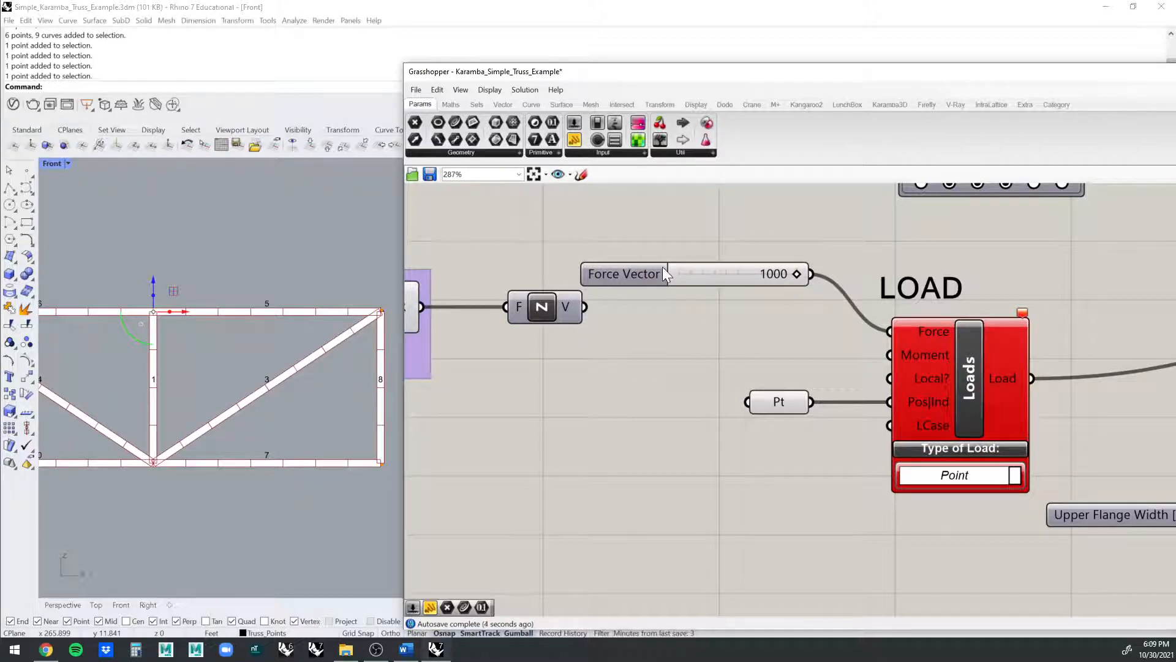
- Reconnect the Unit Z vector output to the Loads component's Force input and feed the 1000 slider into Unit Z's Factor input
{"action": "left_click_drag", "start_coordinate": [664, 274], "coordinate": [505, 222]}
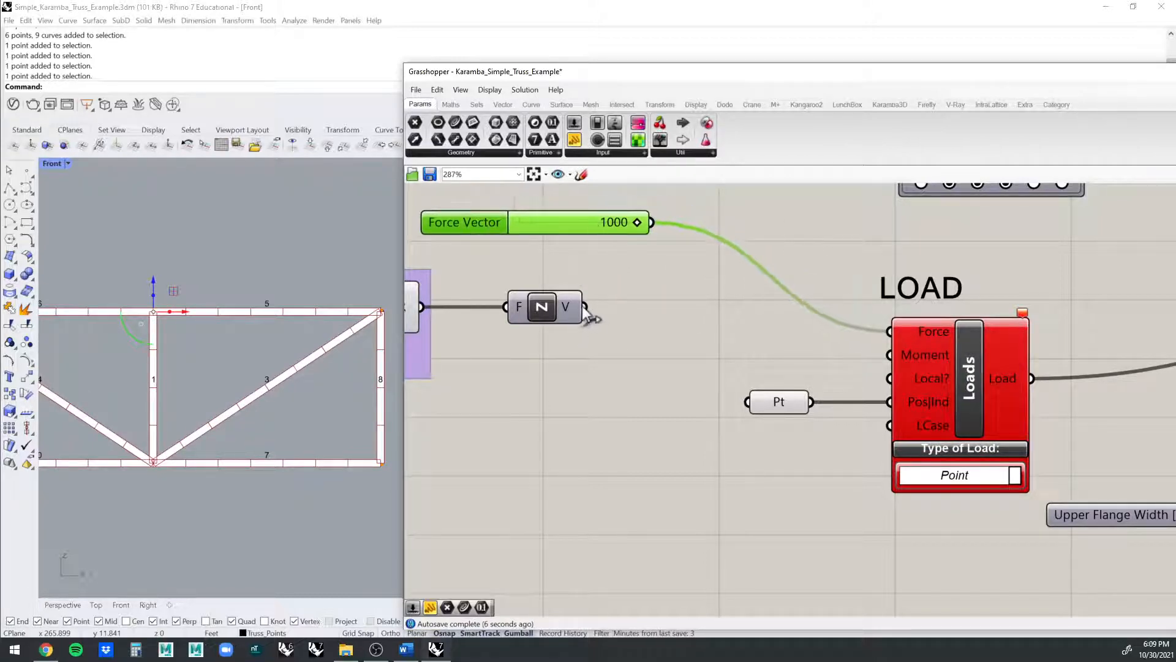
{"action": "left_click_drag", "start_coordinate": [586, 308], "coordinate": [889, 332]}
{"action": "left_click_drag", "start_coordinate": [653, 222], "coordinate": [520, 311]}
- Examine the truss's deformed shape in the Front view with the 1000 slider driving the load
{"action": "scroll", "coordinate": [326, 400], "scroll_direction": "down", "scroll_amount": 5}
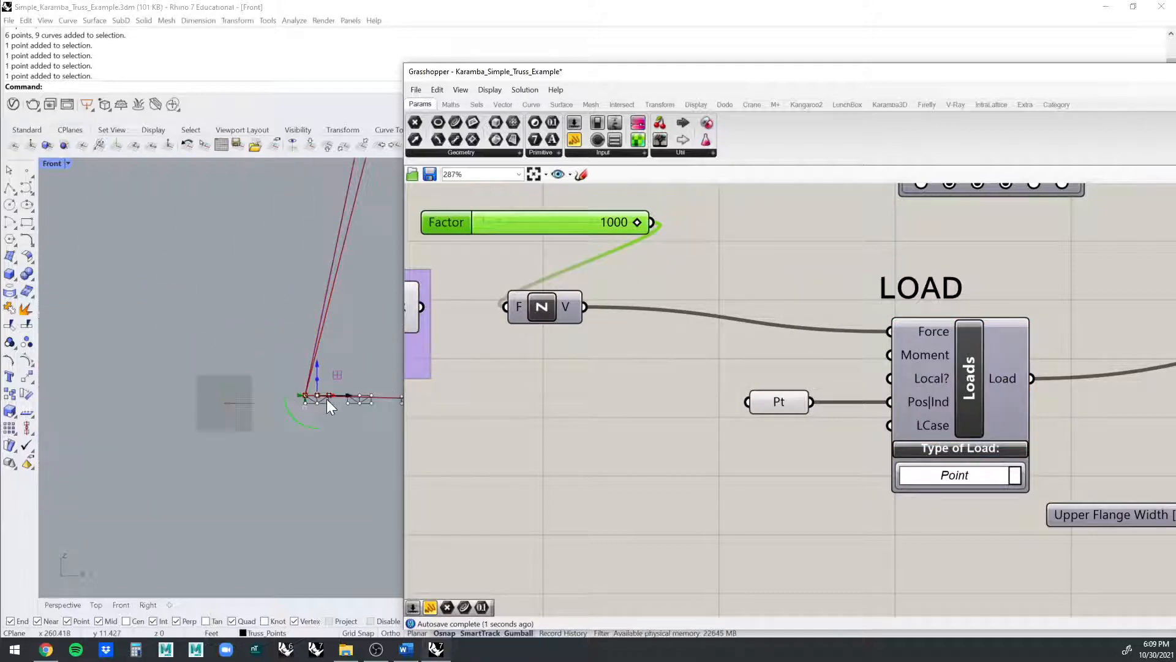
{"action": "scroll", "coordinate": [327, 399], "scroll_direction": "down", "scroll_amount": 4}
{"action": "scroll", "coordinate": [338, 392], "scroll_direction": "up", "scroll_amount": 8}
{"action": "scroll", "coordinate": [314, 409], "scroll_direction": "down", "scroll_amount": 8}
{"action": "scroll", "coordinate": [331, 377], "scroll_direction": "up", "scroll_amount": 6}
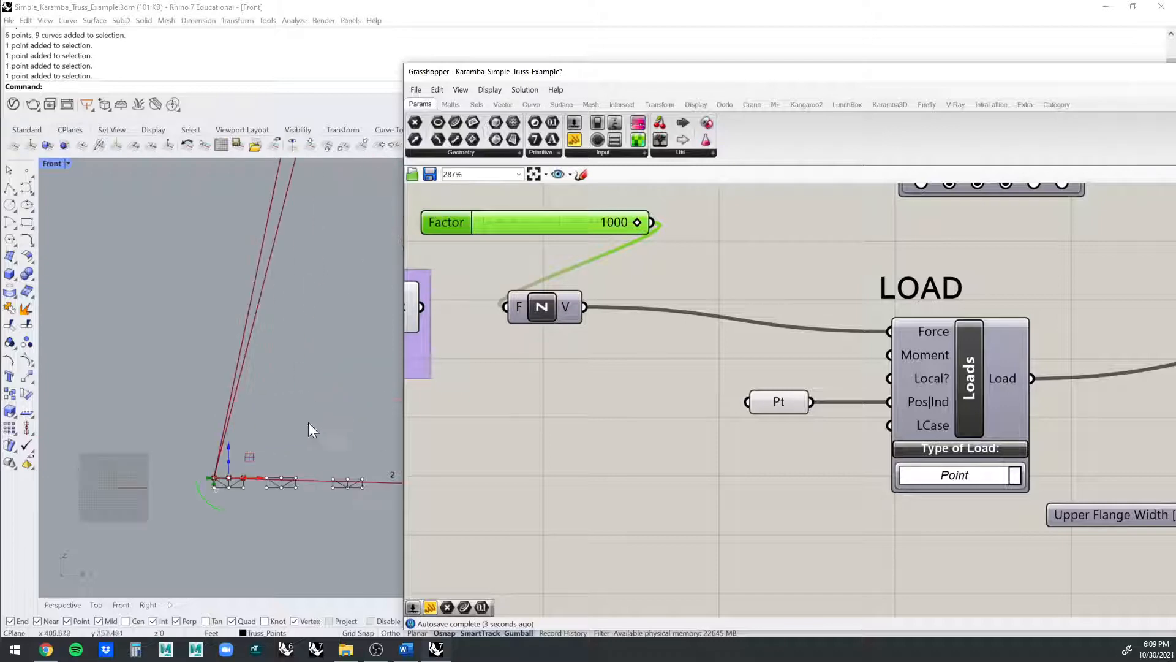
{"action": "scroll", "coordinate": [273, 451], "scroll_direction": "up", "scroll_amount": 12}
{"action": "right_click_drag", "start_coordinate": [222, 475], "coordinate": [333, 375]}
{"action": "scroll", "coordinate": [254, 416], "scroll_direction": "up", "scroll_amount": 6}
{"action": "right_click_drag", "start_coordinate": [263, 418], "coordinate": [290, 402]}
- Add a Division component and place it above the Convert to Kips group
{"action": "right_click_drag", "start_coordinate": [487, 313], "coordinate": [762, 339]}
{"action": "right_click_drag", "start_coordinate": [598, 310], "coordinate": [868, 317]}
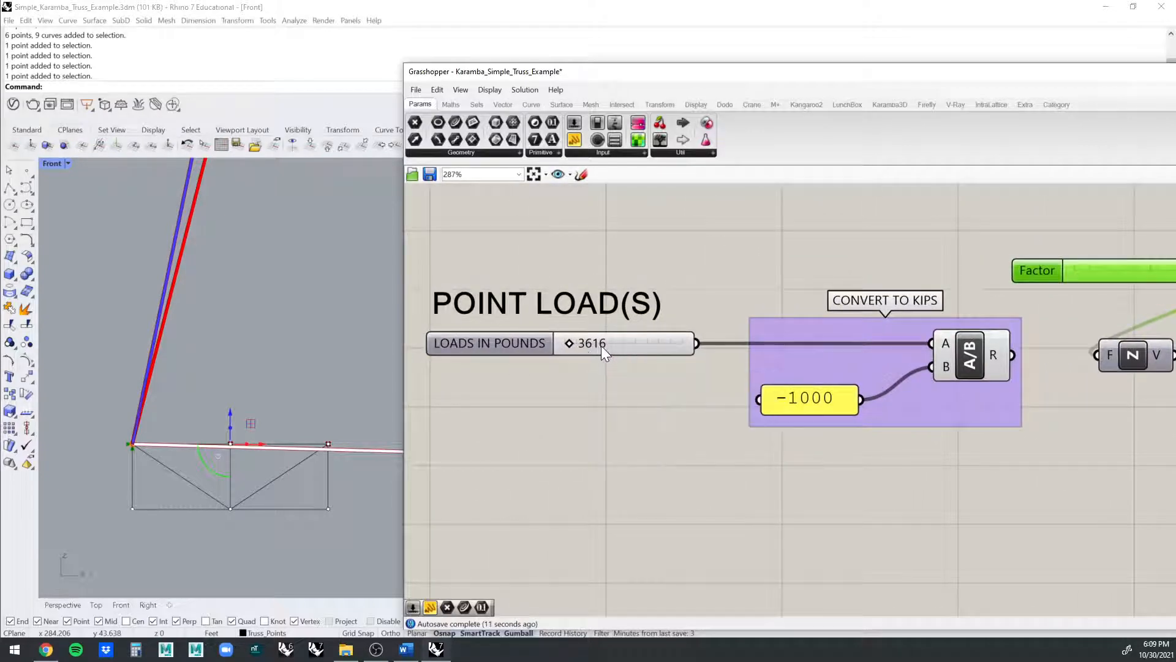
{"action": "right_click_drag", "start_coordinate": [795, 336], "coordinate": [580, 326]}
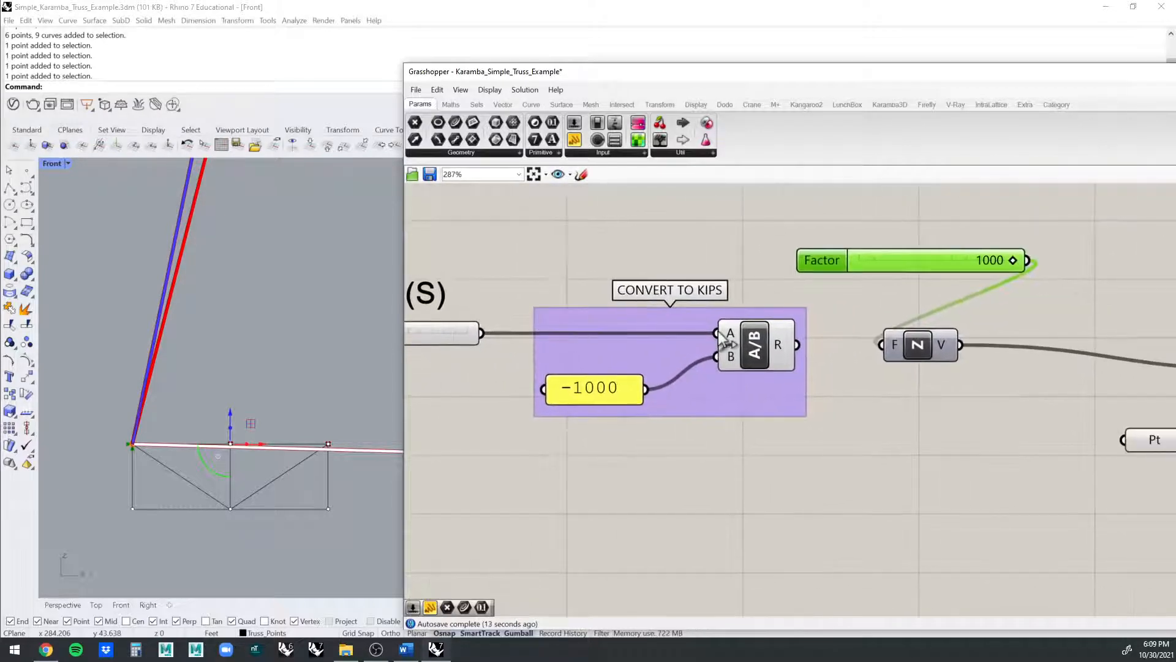
{"action": "left_click", "coordinate": [752, 337]}
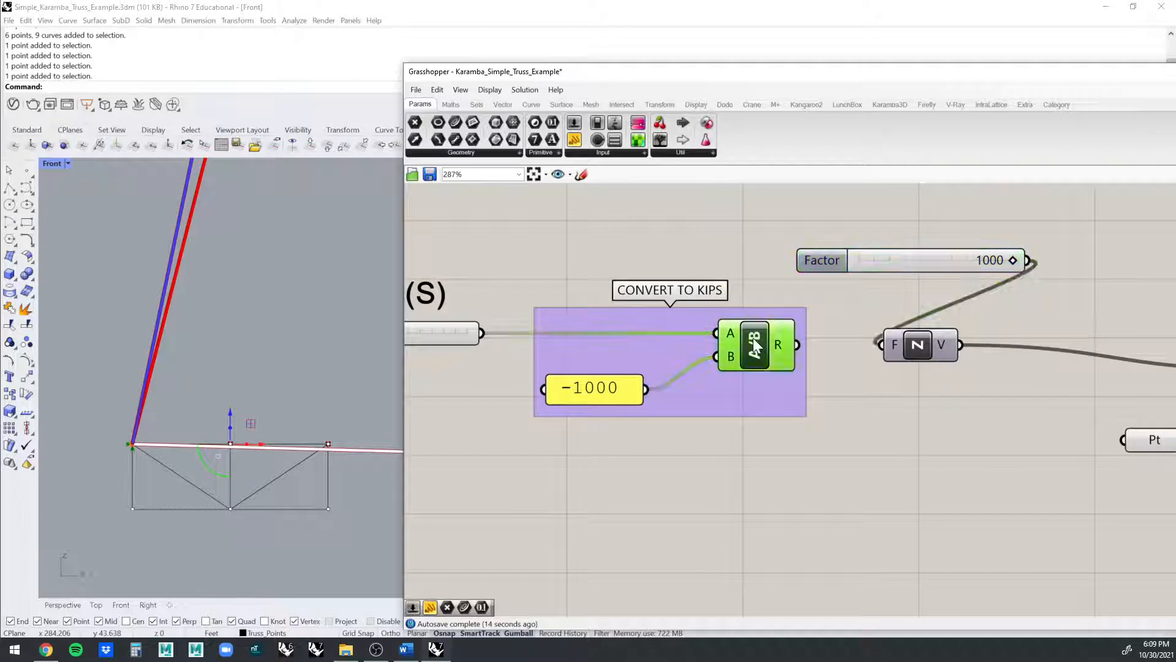
{"action": "left_click", "coordinate": [748, 281]}
{"action": "double_click", "coordinate": [742, 261]}
{"action": "type", "text": "div"}
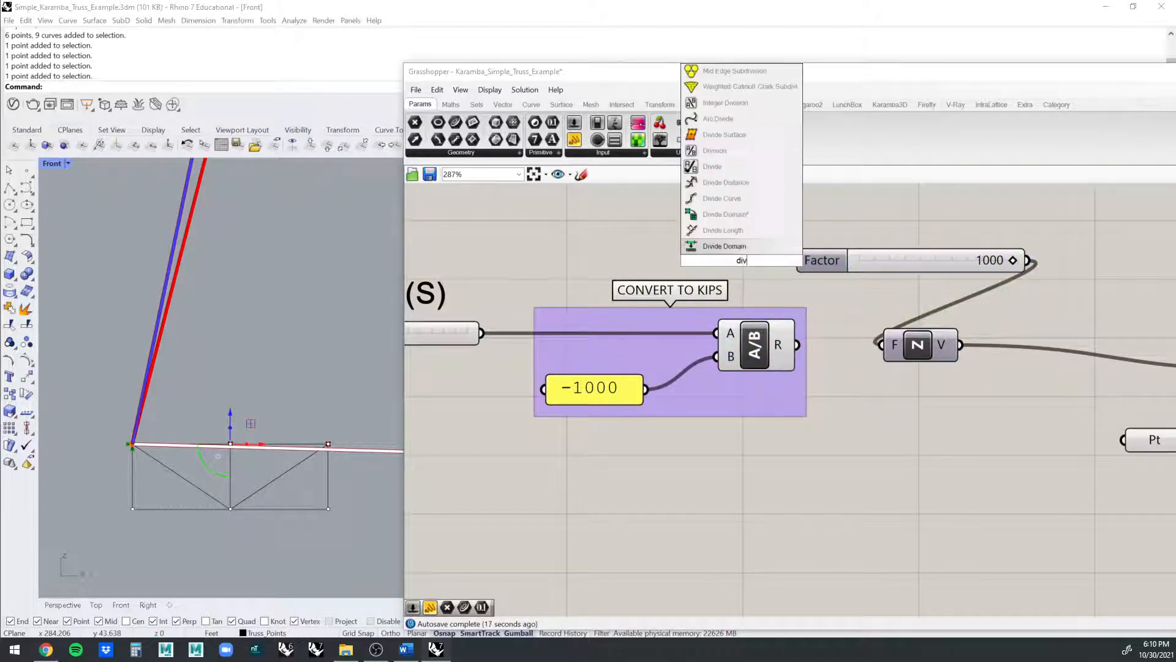
{"action": "type", "text": "s"}
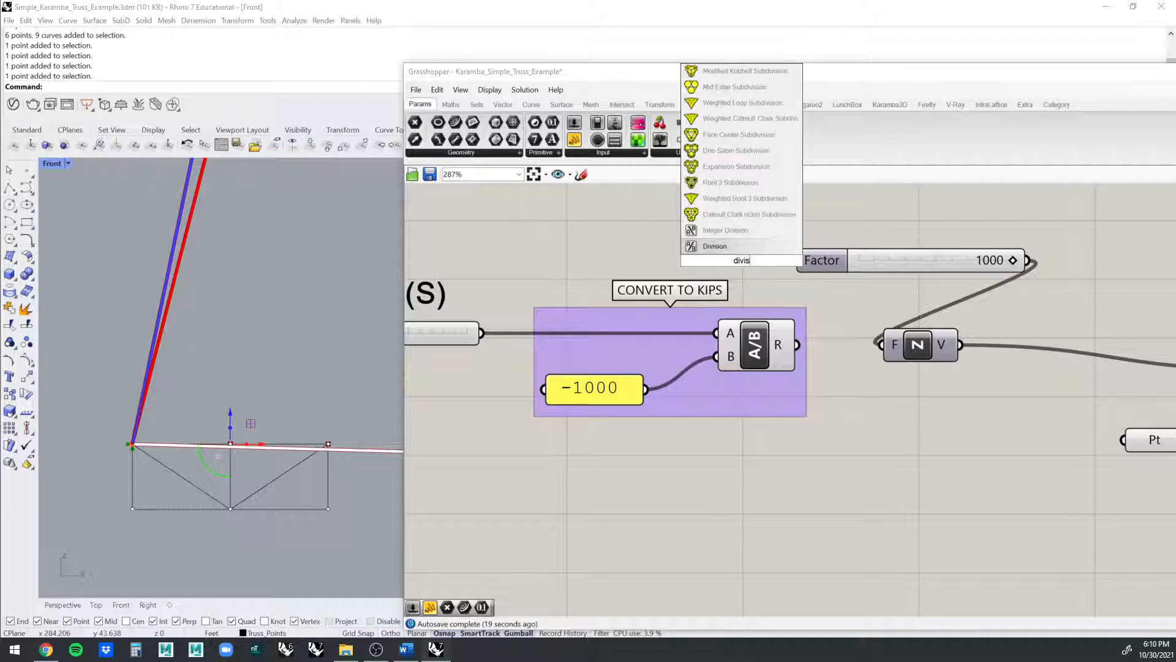
{"action": "left_click", "coordinate": [759, 245]}
{"action": "left_click_drag", "start_coordinate": [710, 285], "coordinate": [711, 228]}
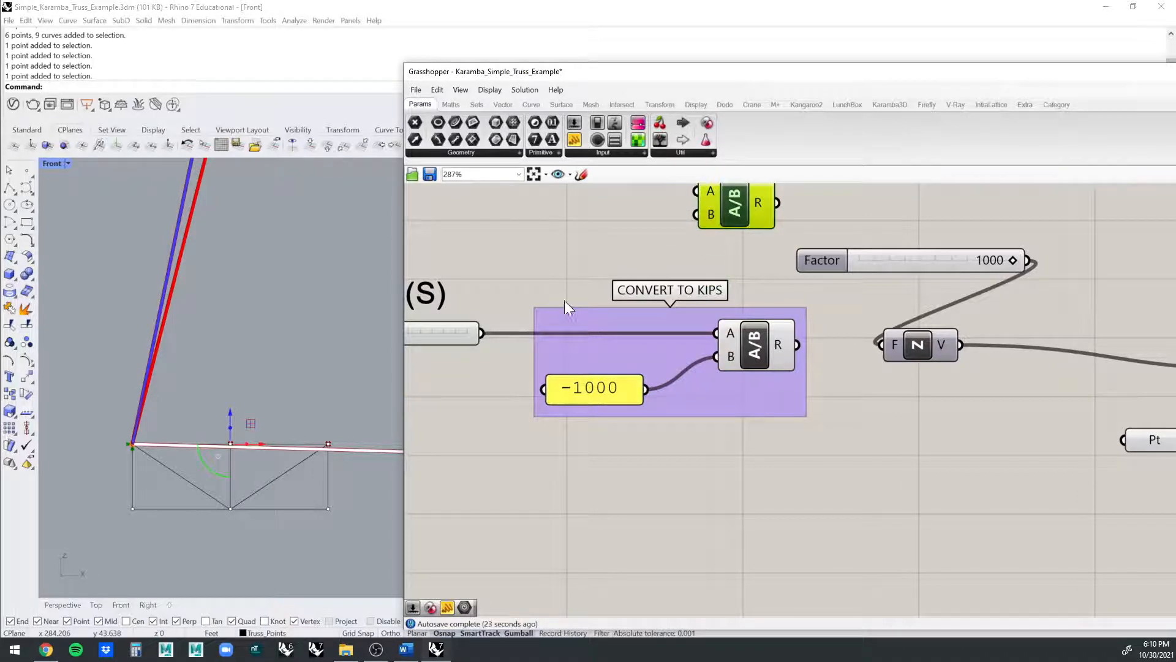
- Set the LOADS IN POUNDS slider to 5543
{"action": "scroll", "coordinate": [564, 300], "scroll_direction": "down", "scroll_amount": 3}
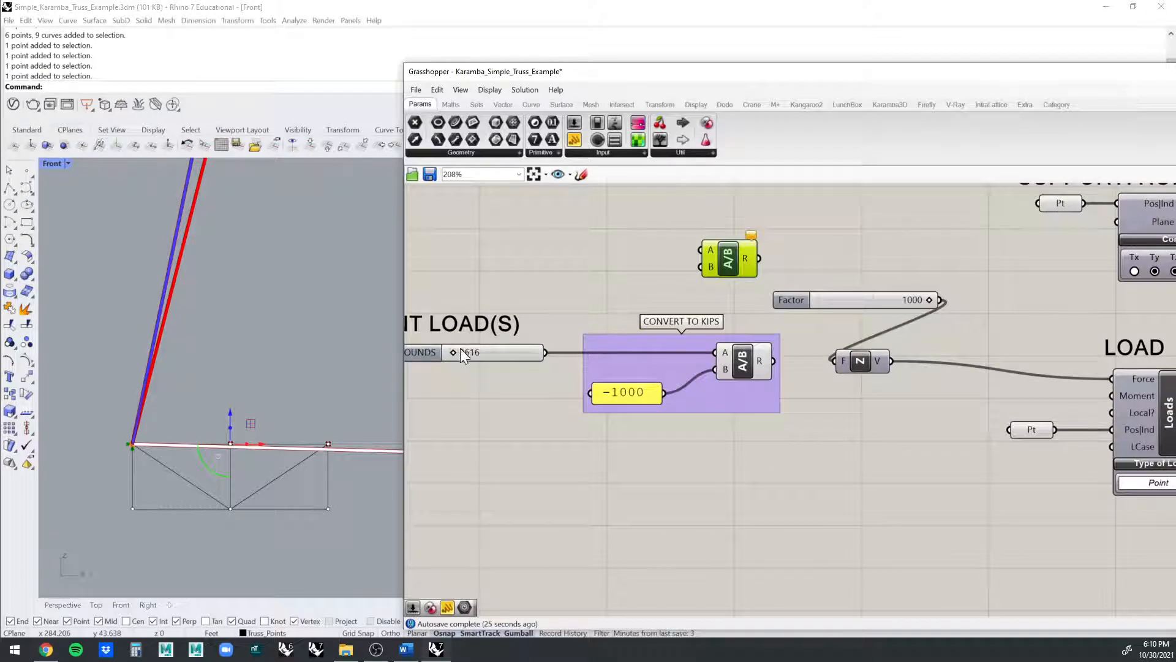
{"action": "left_click_drag", "start_coordinate": [454, 351], "coordinate": [456, 351]}
{"action": "scroll", "coordinate": [588, 385], "scroll_direction": "up", "scroll_amount": 1}
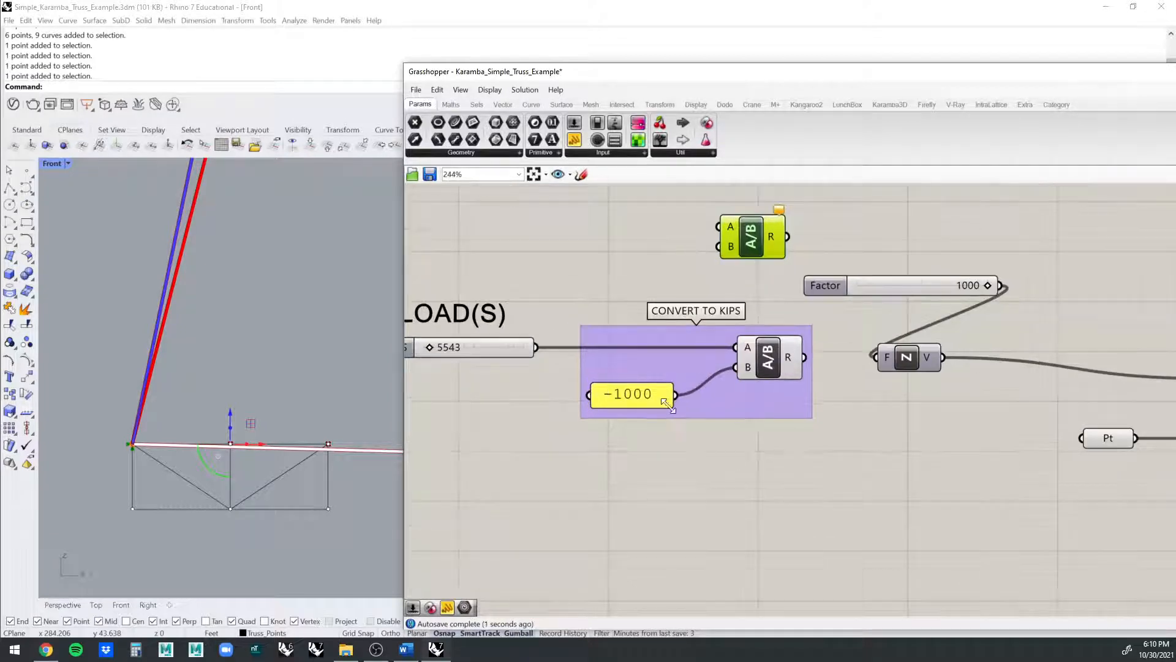
- Examine the chain from the -1000 panel and division through the Unit Z vector to the Loads component's inputs
{"action": "left_click", "coordinate": [646, 399]}
{"action": "left_click", "coordinate": [751, 247]}
{"action": "right_click_drag", "start_coordinate": [841, 390], "coordinate": [728, 398]}
{"action": "left_click", "coordinate": [757, 295]}
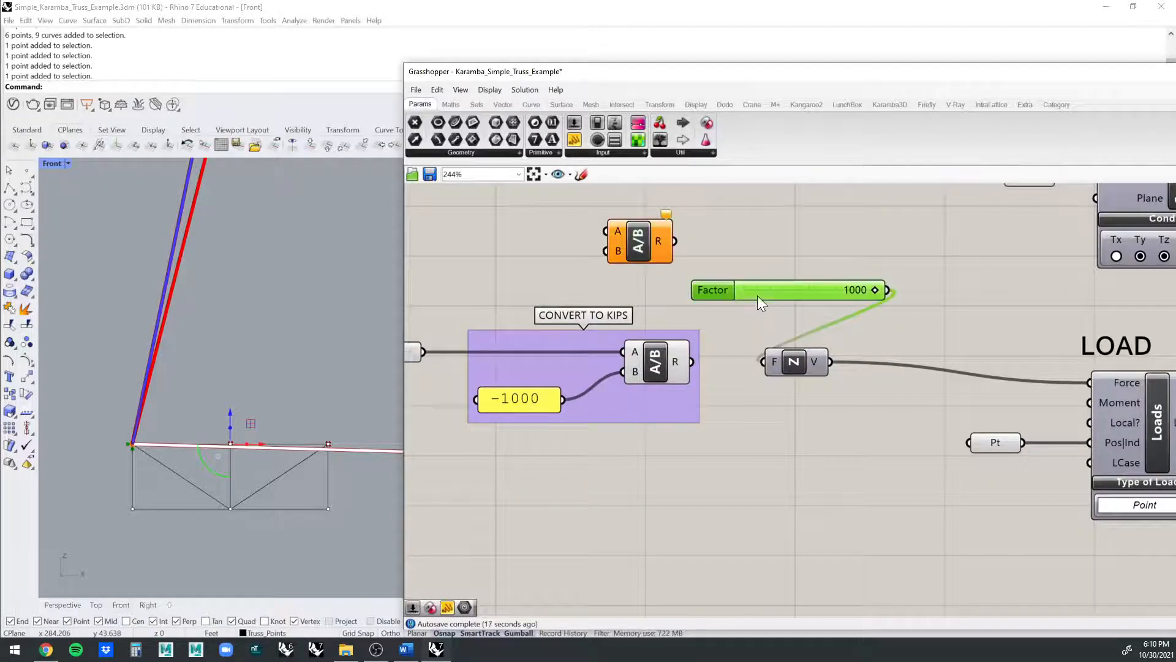
{"action": "scroll", "coordinate": [813, 355], "scroll_direction": "up", "scroll_amount": 2}
{"action": "right_click_drag", "start_coordinate": [814, 350], "coordinate": [688, 340]}
{"action": "scroll", "coordinate": [689, 341], "scroll_direction": "down", "scroll_amount": 1}
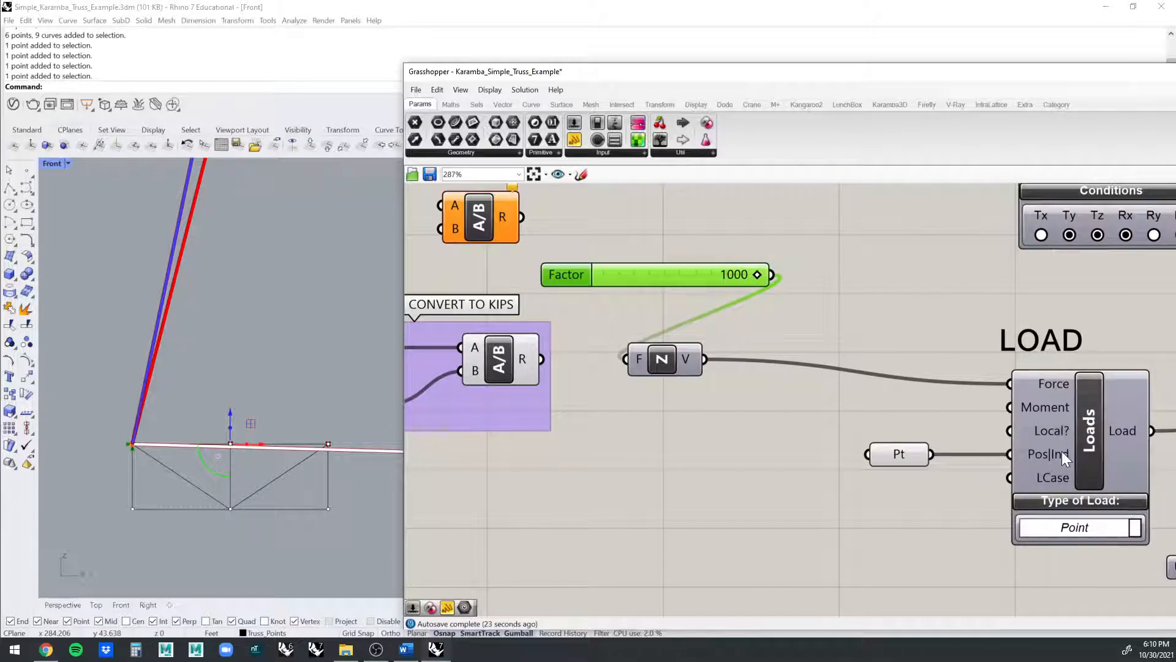
{"action": "right_click_drag", "start_coordinate": [748, 413], "coordinate": [804, 388]}
{"action": "left_click", "coordinate": [762, 357]}
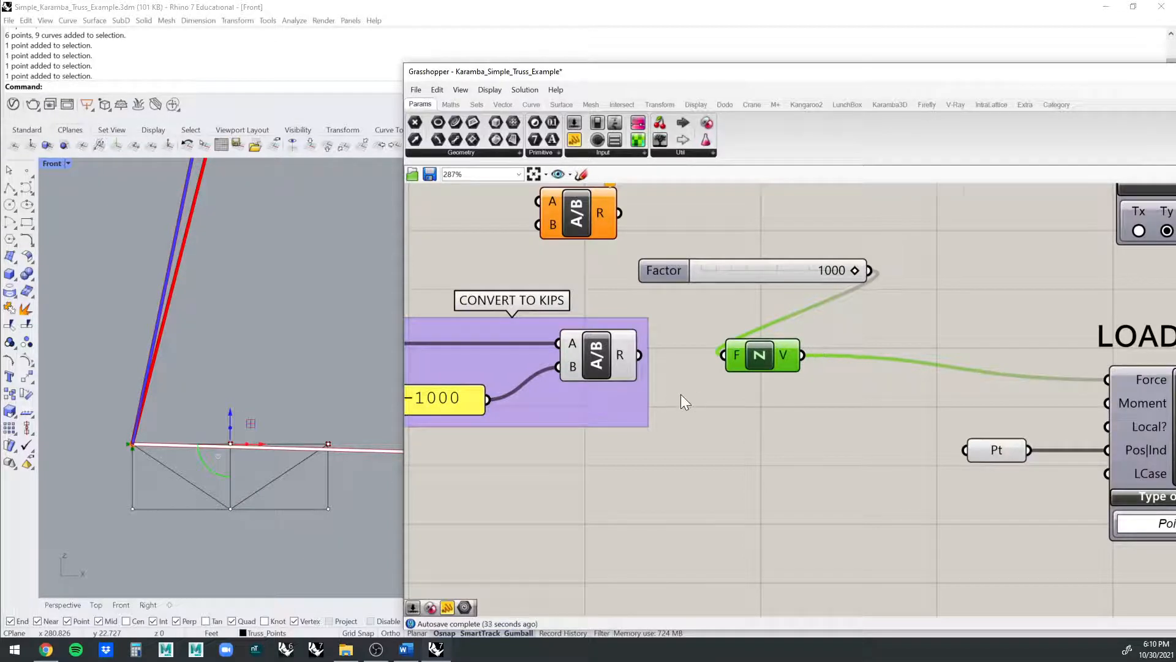
{"action": "right_click_drag", "start_coordinate": [681, 394], "coordinate": [737, 381]}
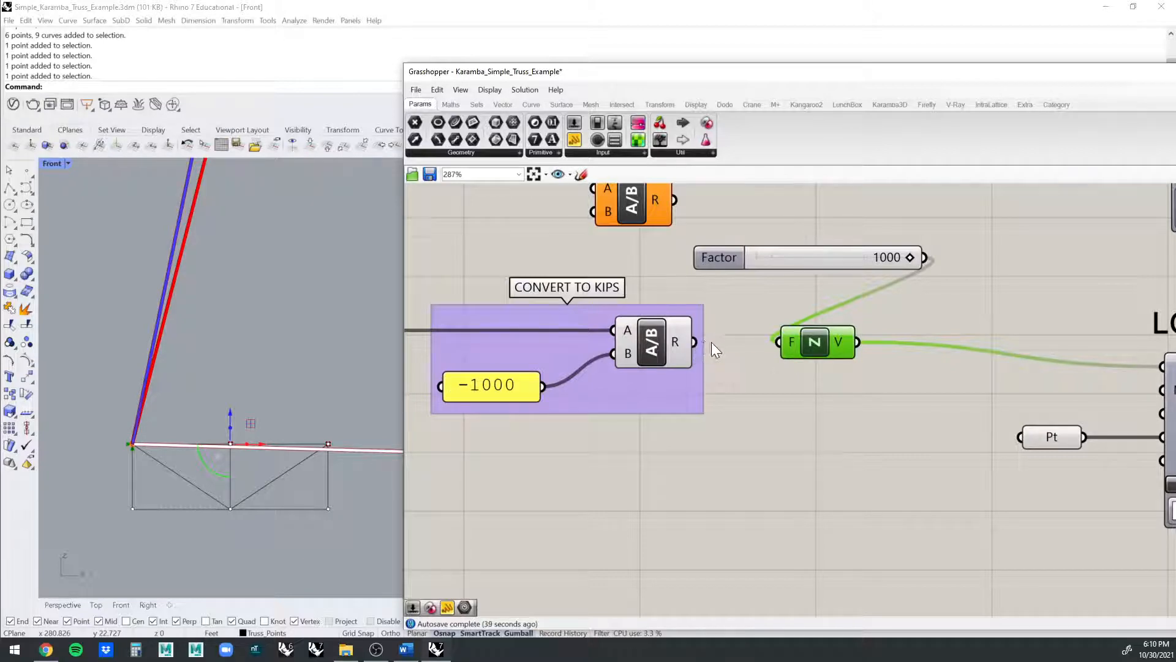
- Add a Panel below the Unit Z component and wire the kips division's result output into it
{"action": "scroll", "coordinate": [714, 349], "scroll_direction": "down", "scroll_amount": 2}
{"action": "double_click", "coordinate": [738, 377]}
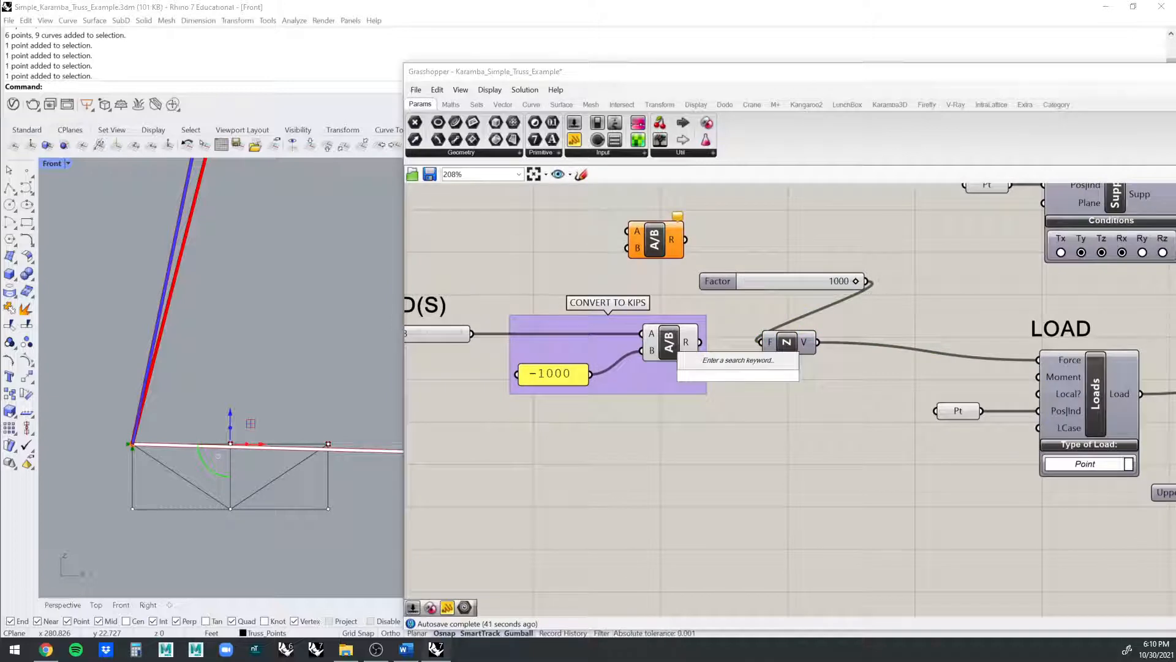
{"action": "type", "text": "panel"}
{"action": "key", "text": "Return"}
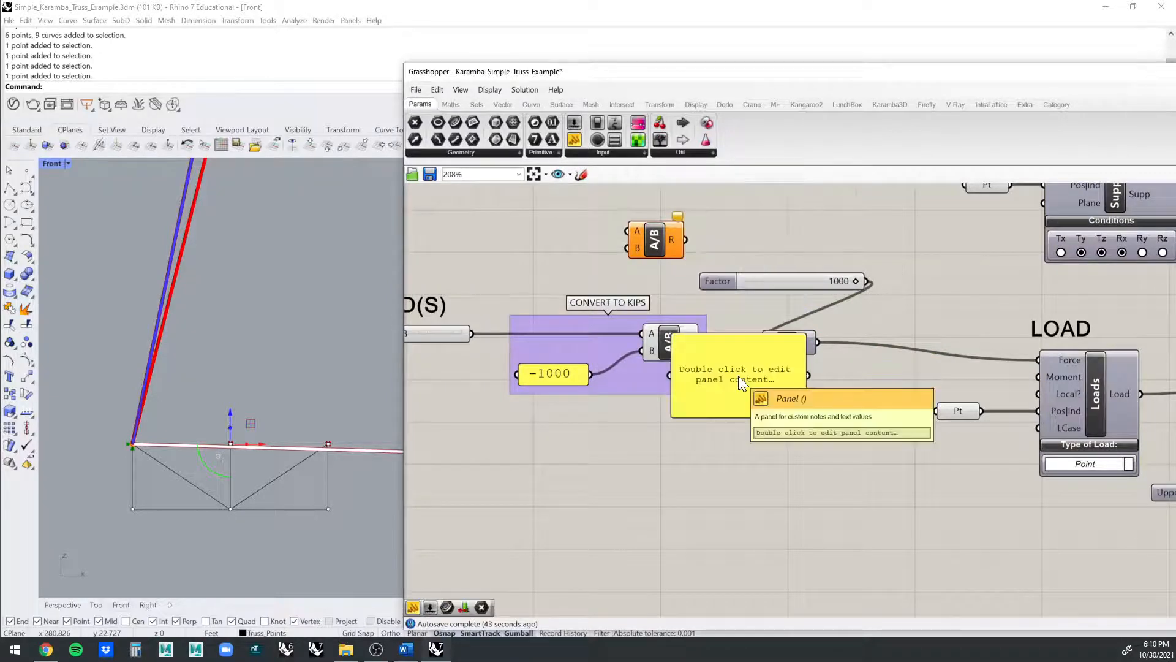
{"action": "left_click_drag", "start_coordinate": [730, 373], "coordinate": [763, 424]}
{"action": "right_click_drag", "start_coordinate": [705, 421], "coordinate": [764, 423]}
{"action": "right_click_drag", "start_coordinate": [456, 336], "coordinate": [482, 336]}
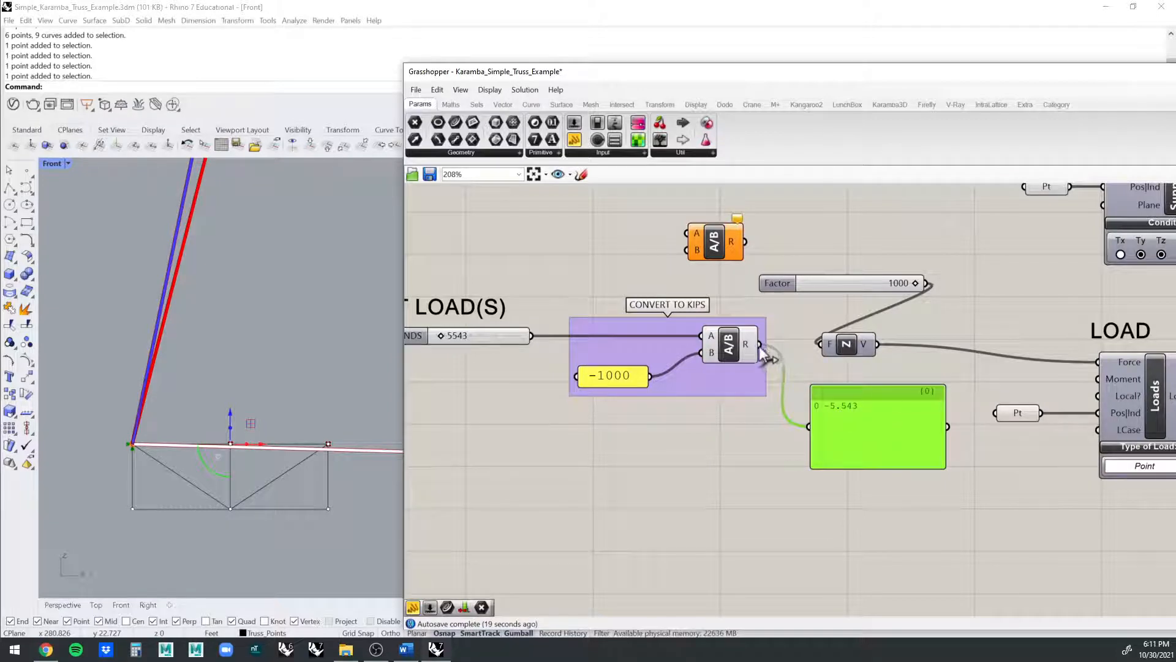
- Wire the kips division's result back into Unit Z's Factor input and delete the 1000 slider and the result panel
{"action": "left_click_drag", "start_coordinate": [760, 344], "coordinate": [821, 345]}
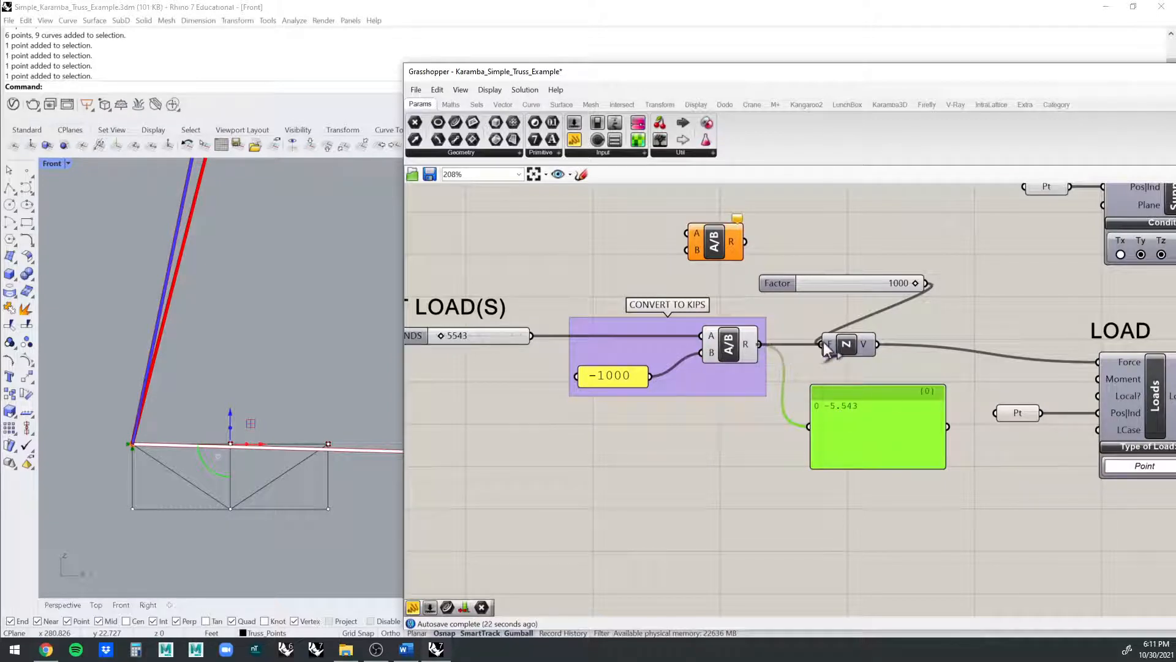
{"action": "left_click", "coordinate": [826, 287]}
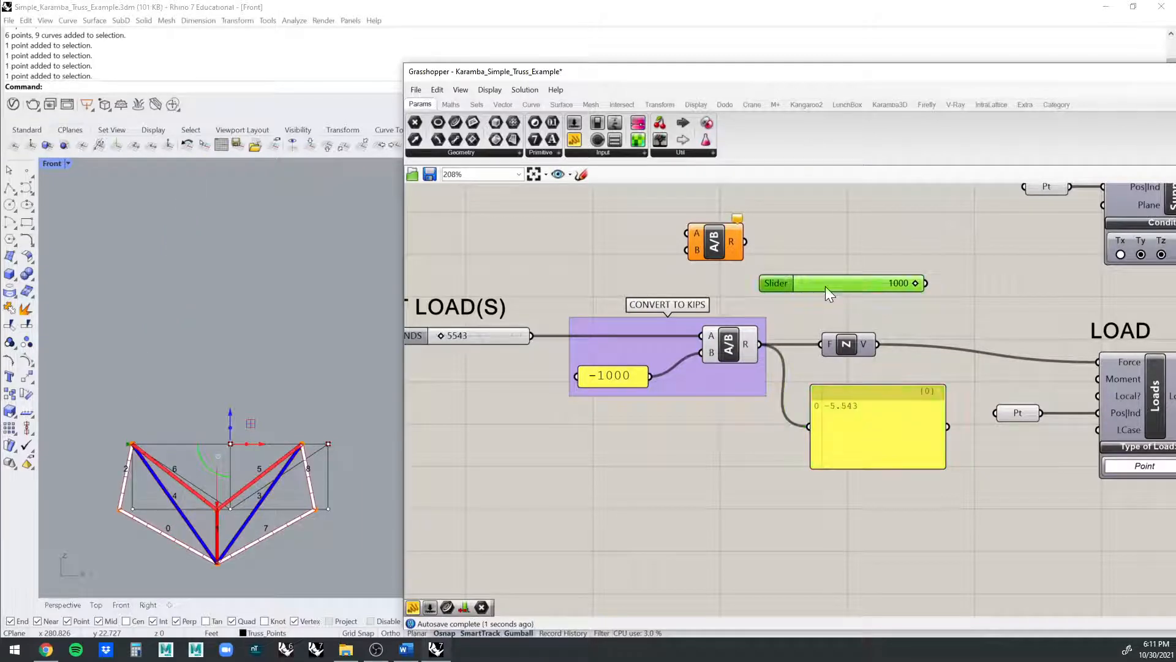
{"action": "key", "text": "Delete"}
{"action": "left_click", "coordinate": [876, 435]}
{"action": "key", "text": "Delete"}
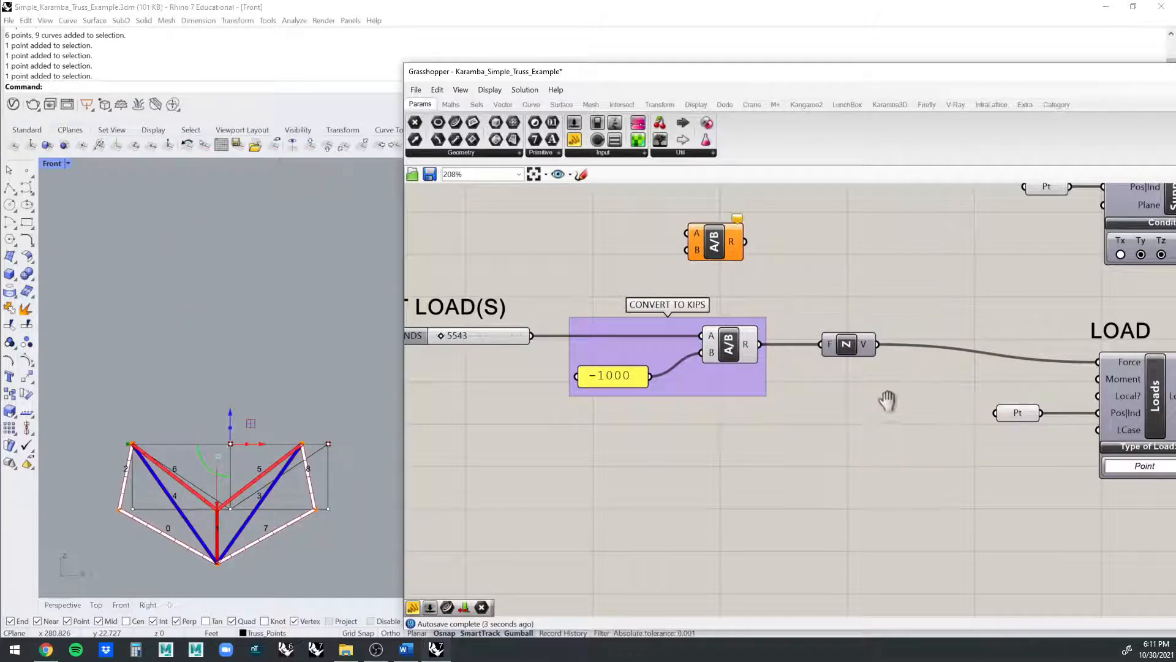
{"action": "right_click_drag", "start_coordinate": [892, 403], "coordinate": [936, 376]}
{"action": "right_click_drag", "start_coordinate": [901, 317], "coordinate": [930, 325]}
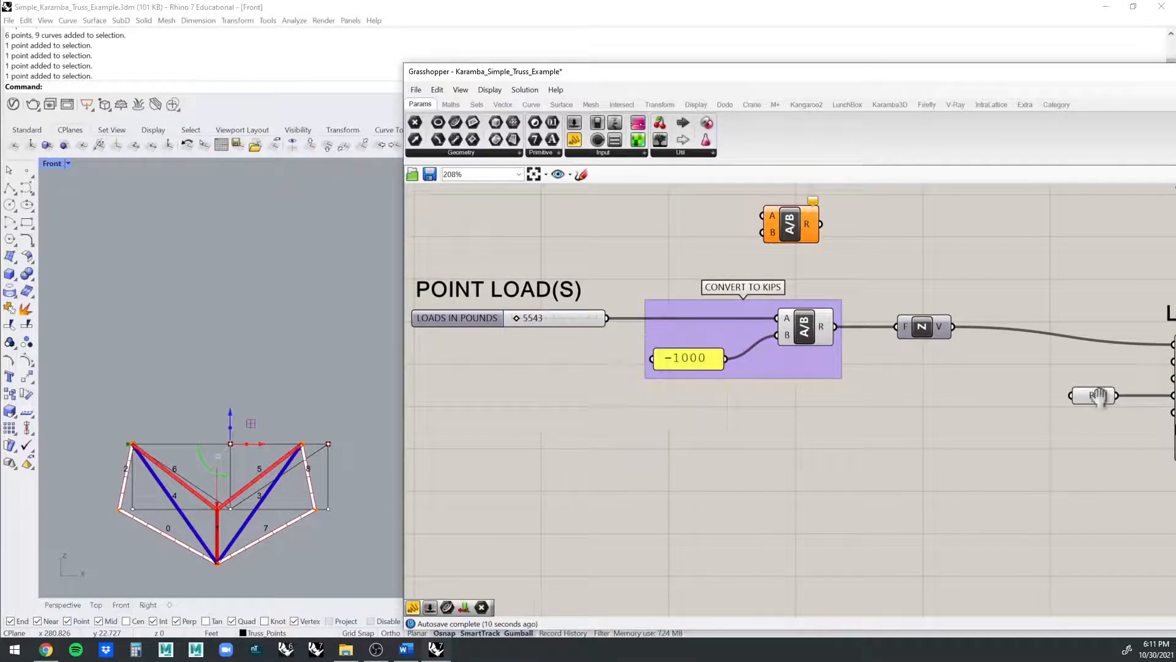
- Move the Unit Z component farther from the kips division and add a Panel between them
{"action": "right_click_drag", "start_coordinate": [1097, 395], "coordinate": [962, 392]}
{"action": "left_click_drag", "start_coordinate": [795, 319], "coordinate": [856, 320]}
{"action": "double_click", "coordinate": [784, 303]}
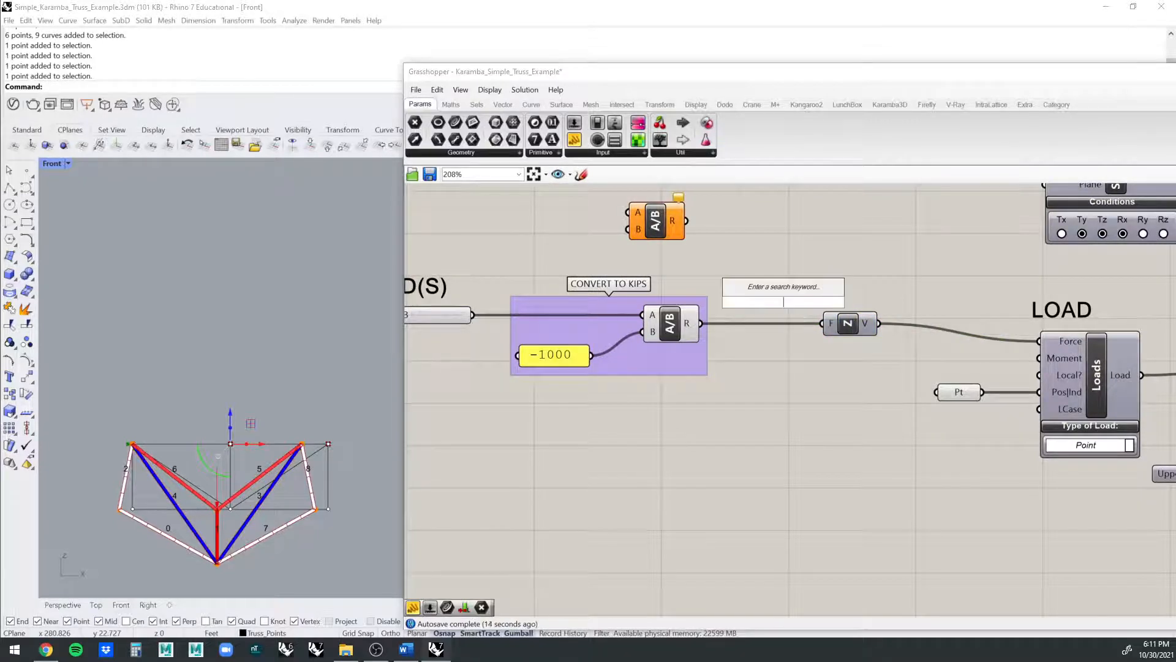
{"action": "type", "text": "panel"}
{"action": "key", "text": "Return"}
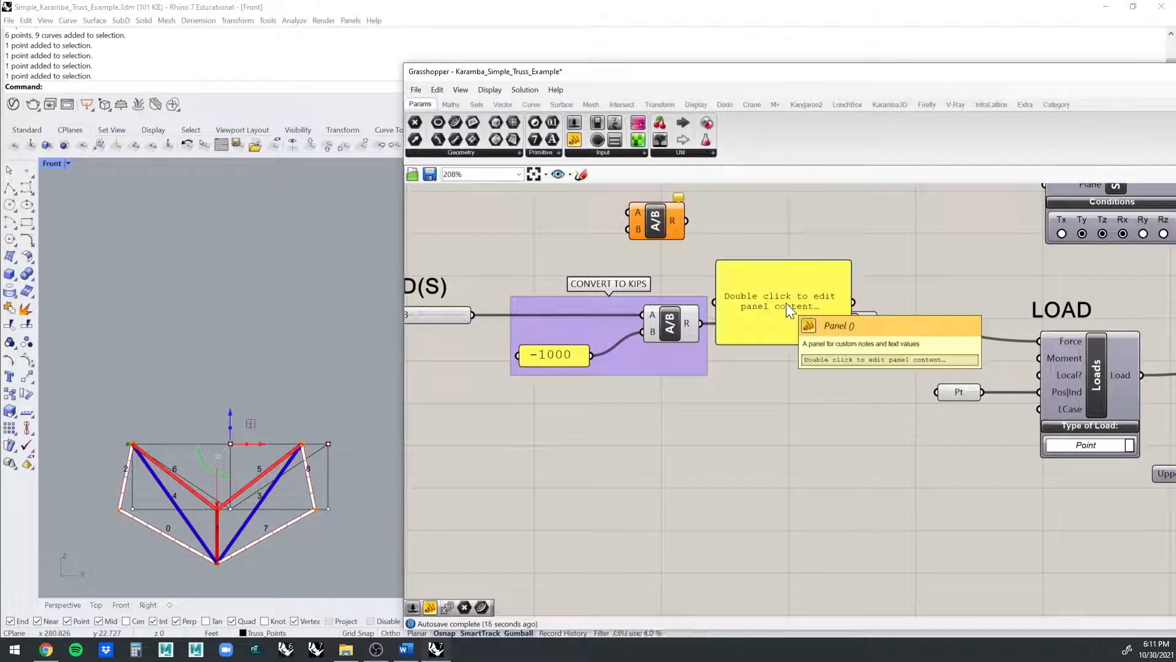
{"action": "left_click_drag", "start_coordinate": [785, 303], "coordinate": [791, 274]}
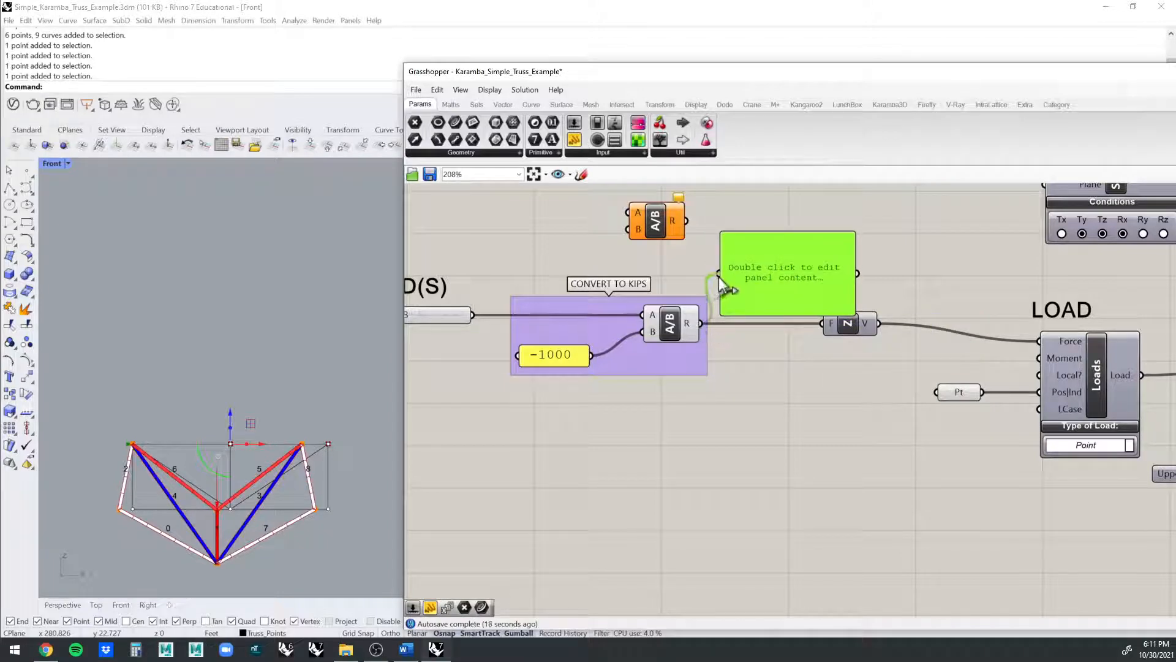
- Wire the kips division's result through the new panel into Unit Z's Factor input and place the panel in line between them
{"action": "left_click_drag", "start_coordinate": [700, 322], "coordinate": [719, 274]}
{"action": "left_click_drag", "start_coordinate": [857, 316], "coordinate": [822, 324]}
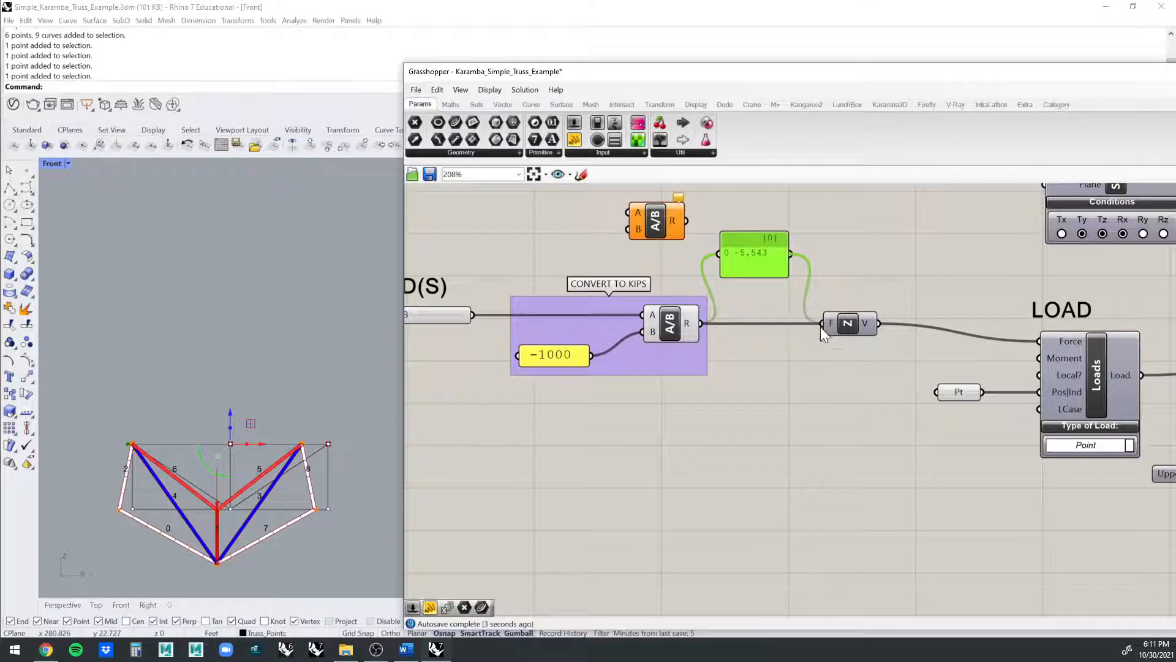
{"action": "left_click_drag", "start_coordinate": [763, 262], "coordinate": [767, 319]}
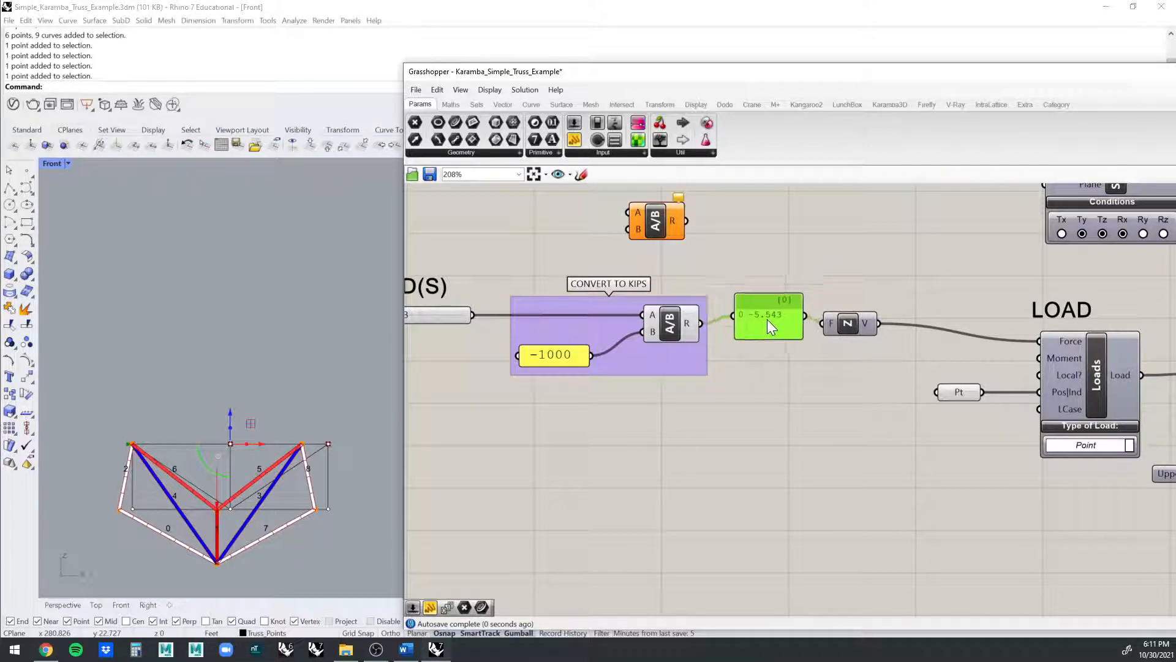
{"action": "left_click", "coordinate": [844, 323]}
{"action": "right_click_drag", "start_coordinate": [718, 276], "coordinate": [789, 271]}
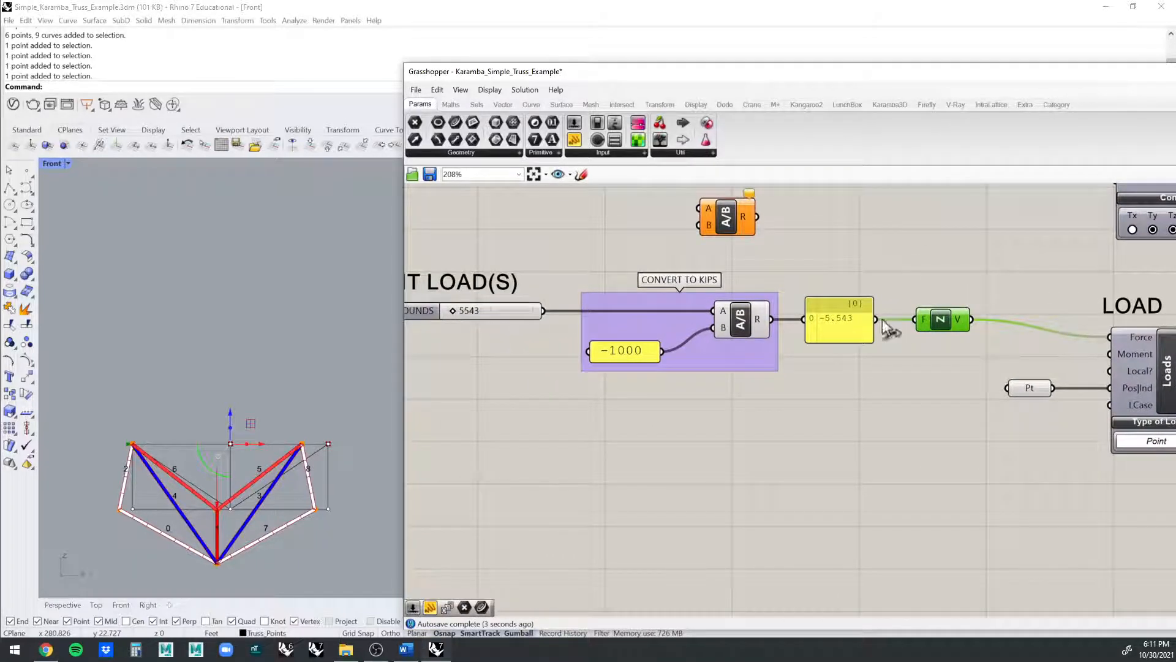
- Name the panel between the division and Unit Z KIPS
{"action": "right_click", "coordinate": [845, 306]}
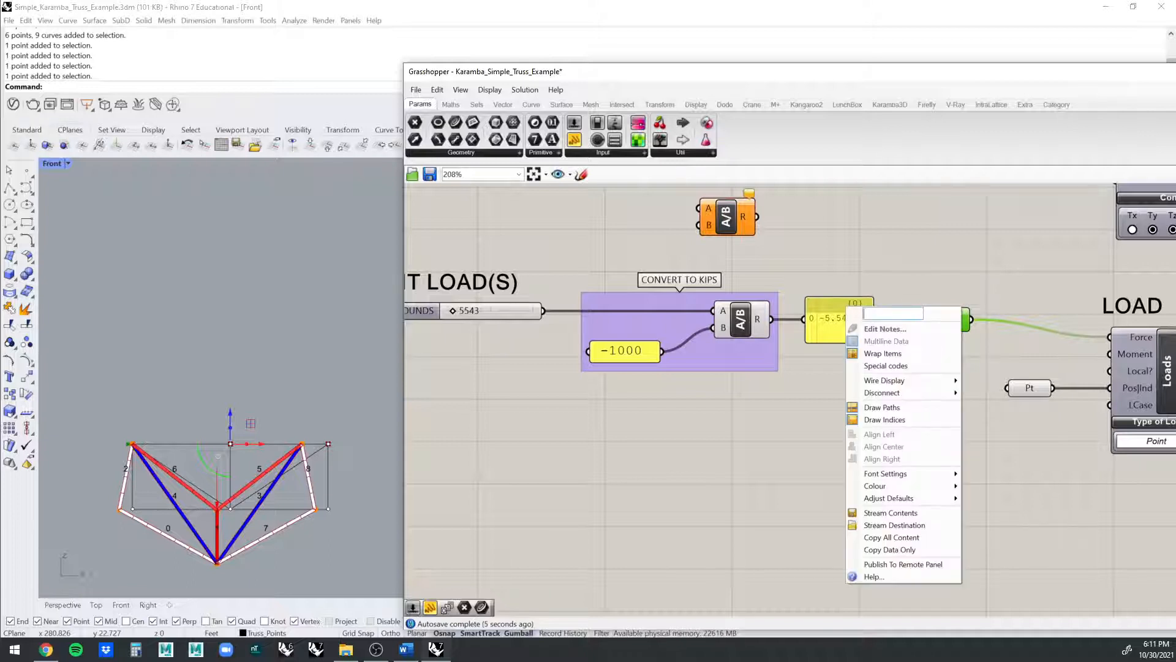
{"action": "type", "text": "KIPS"}
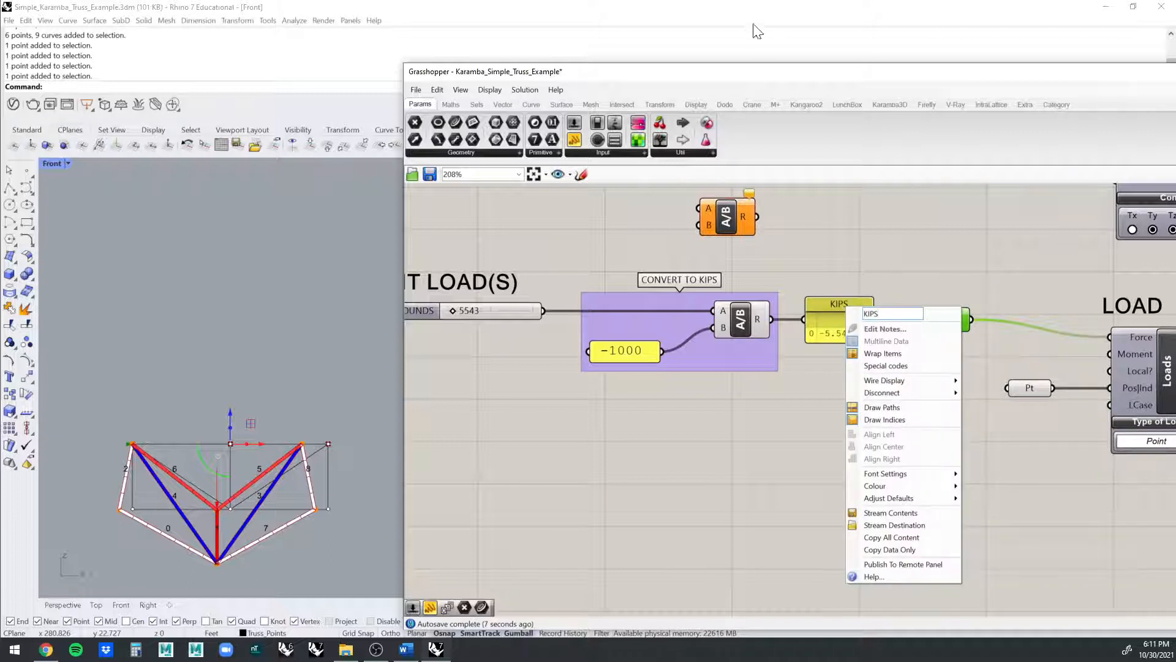
{"action": "key", "text": "Return"}
{"action": "right_click", "coordinate": [845, 300]}
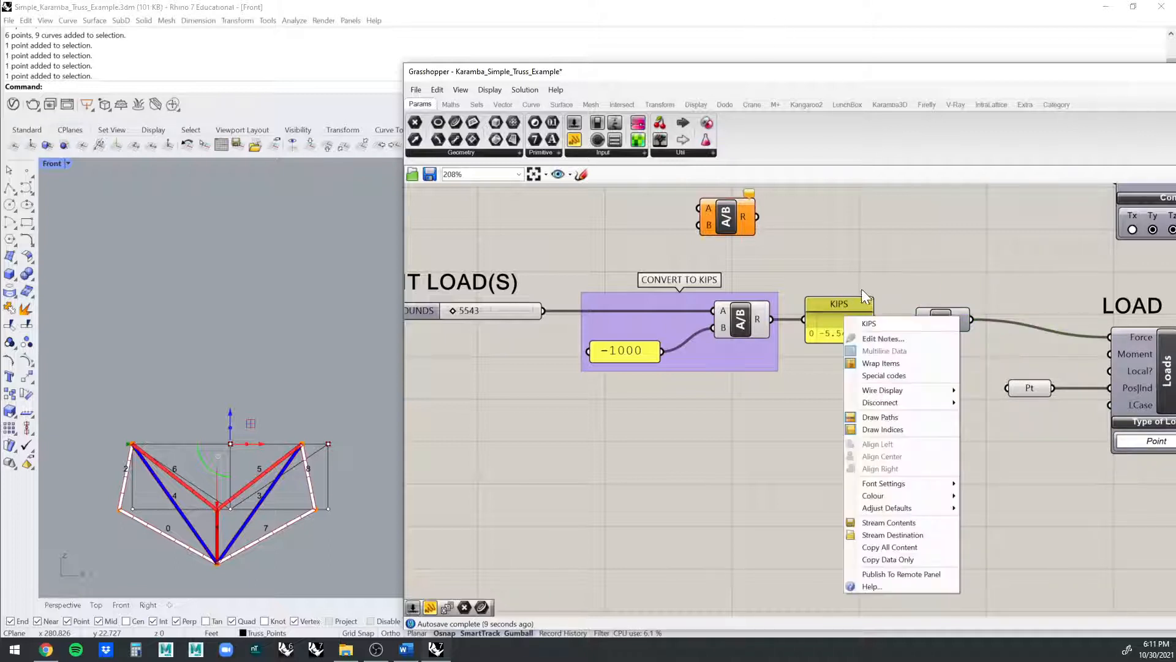
{"action": "key", "text": "Escape"}
{"action": "right_click", "coordinate": [845, 300]}
{"action": "key", "text": "Escape"}
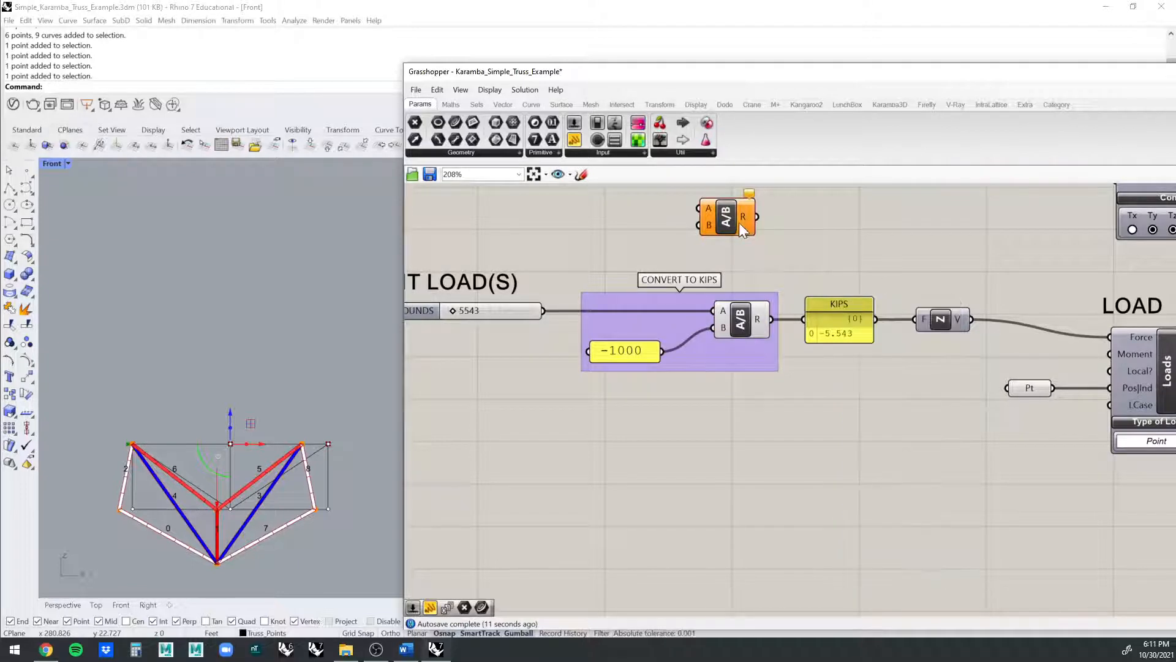
- Drop the LOADS IN POUNDS slider to 0 and raise it to 1700
{"action": "scroll", "coordinate": [767, 289], "scroll_direction": "down", "scroll_amount": 3}
{"action": "scroll", "coordinate": [770, 296], "scroll_direction": "up", "scroll_amount": 1}
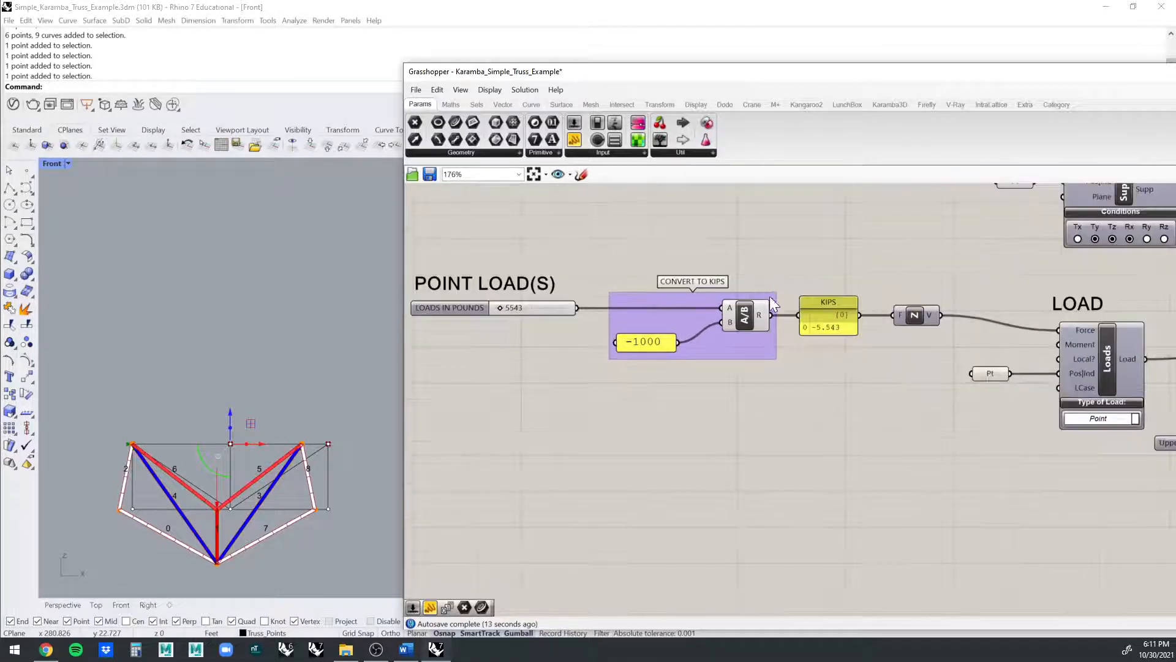
{"action": "right_click_drag", "start_coordinate": [903, 369], "coordinate": [709, 354]}
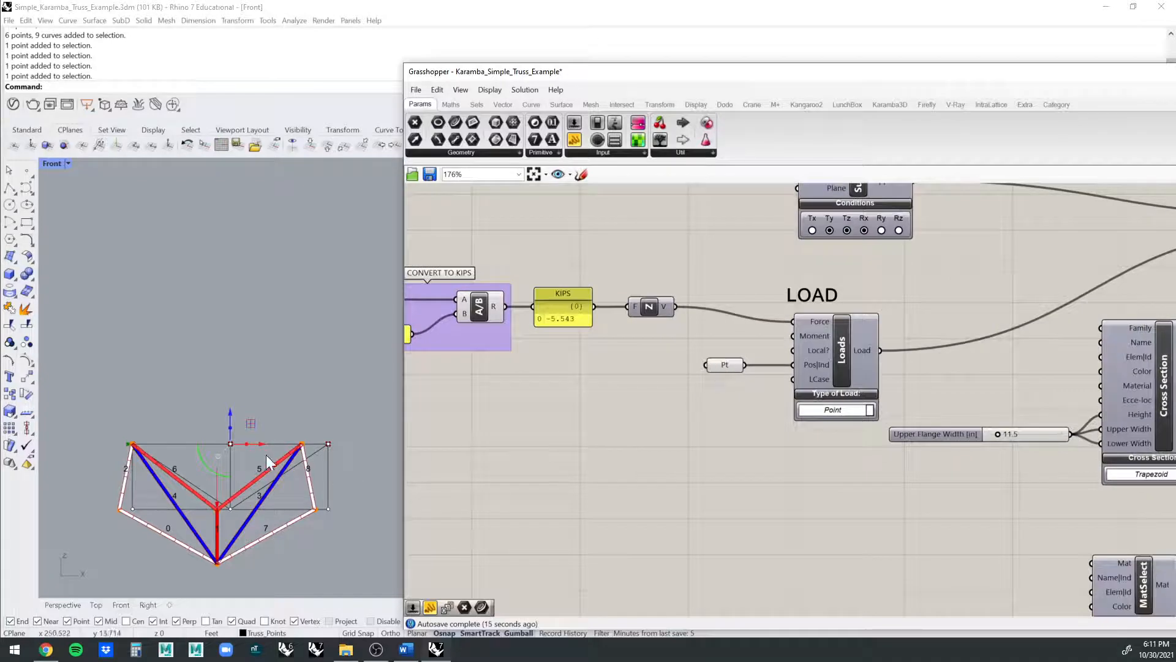
{"action": "right_click_drag", "start_coordinate": [725, 408], "coordinate": [1027, 414]}
{"action": "left_click_drag", "start_coordinate": [532, 304], "coordinate": [509, 302]}
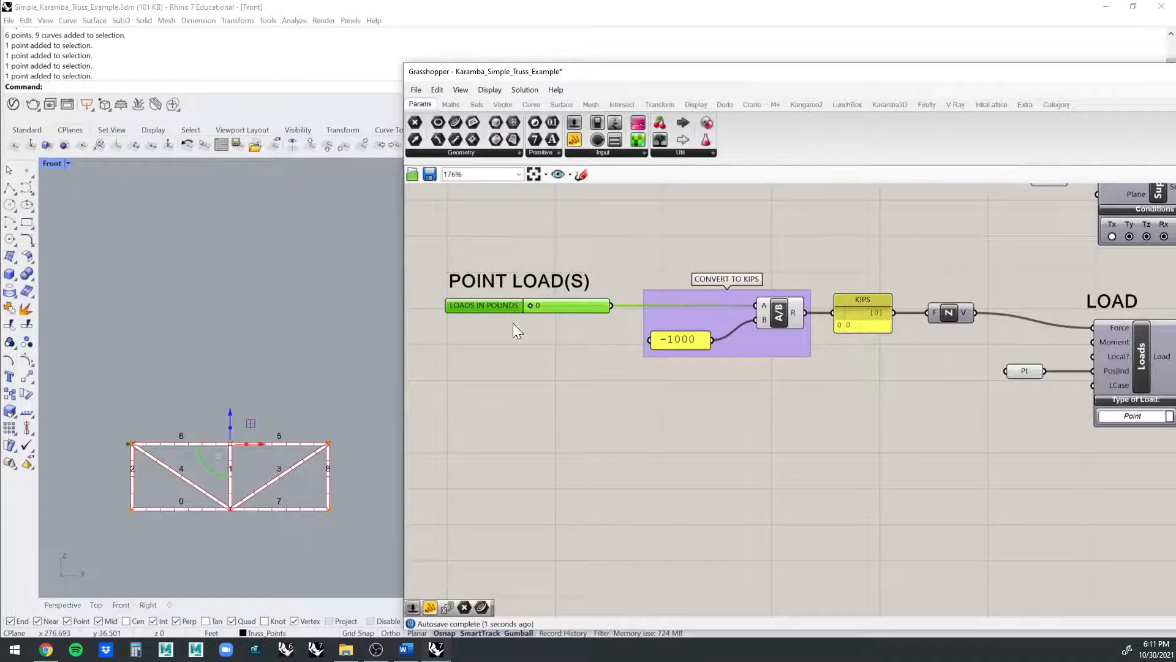
{"action": "right_click_drag", "start_coordinate": [445, 354], "coordinate": [568, 337]}
{"action": "scroll", "coordinate": [249, 476], "scroll_direction": "up", "scroll_amount": 4}
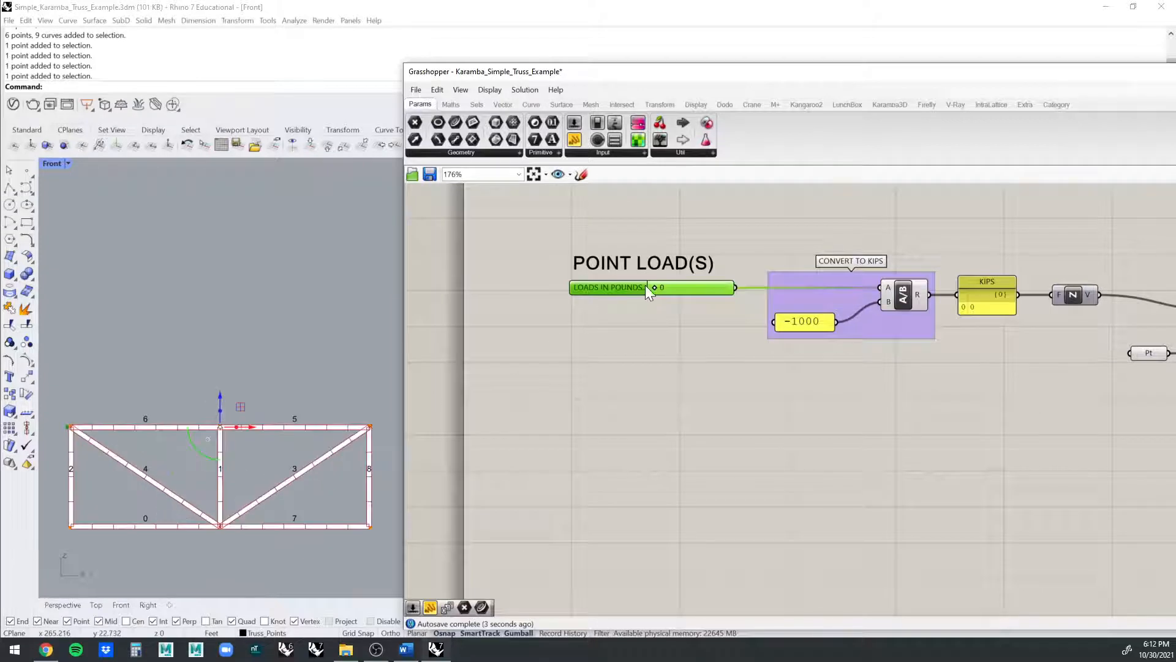
{"action": "left_click_drag", "start_coordinate": [653, 288], "coordinate": [653, 287]}
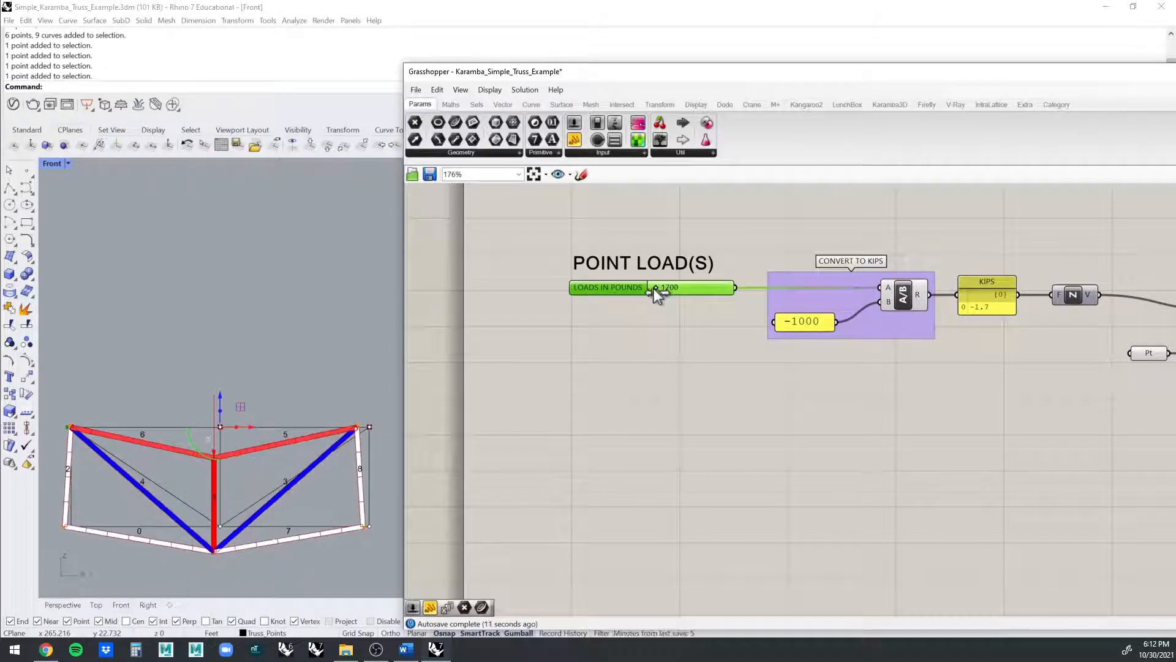
- Examine the loaded truss's upper chords, diagonals and centre post in Rhino's Front view
{"action": "right_click_drag", "start_coordinate": [270, 418], "coordinate": [366, 252]}
{"action": "scroll", "coordinate": [207, 263], "scroll_direction": "up", "scroll_amount": 4}
{"action": "scroll", "coordinate": [208, 263], "scroll_direction": "up", "scroll_amount": 4}
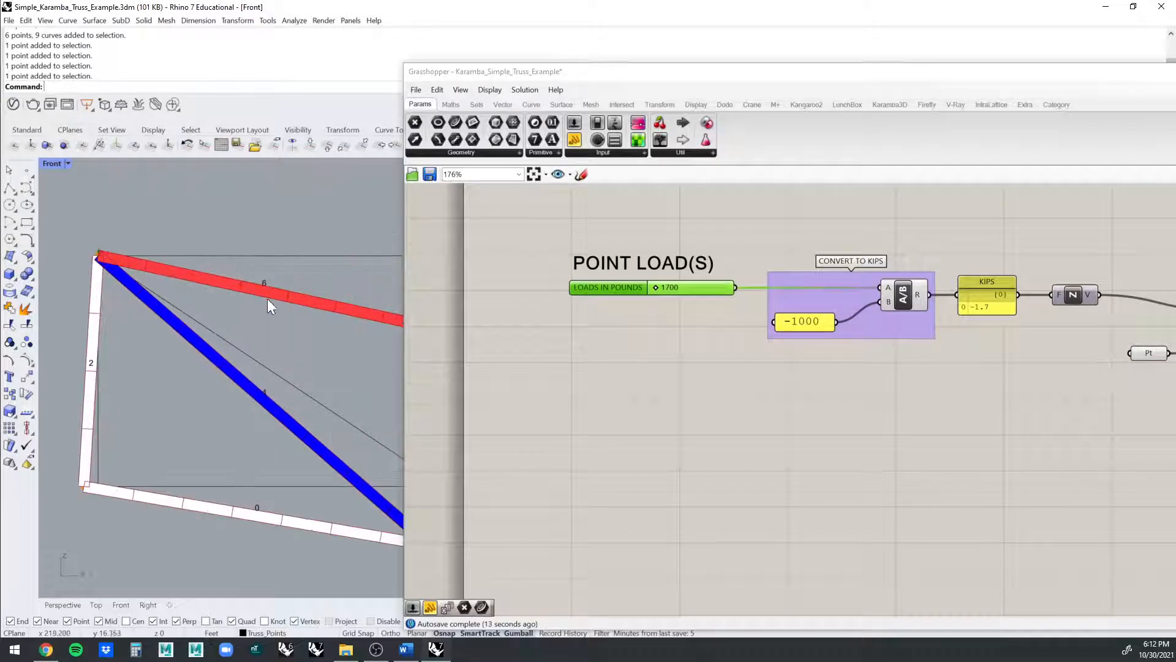
{"action": "scroll", "coordinate": [267, 299], "scroll_direction": "down", "scroll_amount": 8}
{"action": "right_click_drag", "start_coordinate": [276, 319], "coordinate": [178, 337]}
{"action": "scroll", "coordinate": [233, 326], "scroll_direction": "up", "scroll_amount": 2}
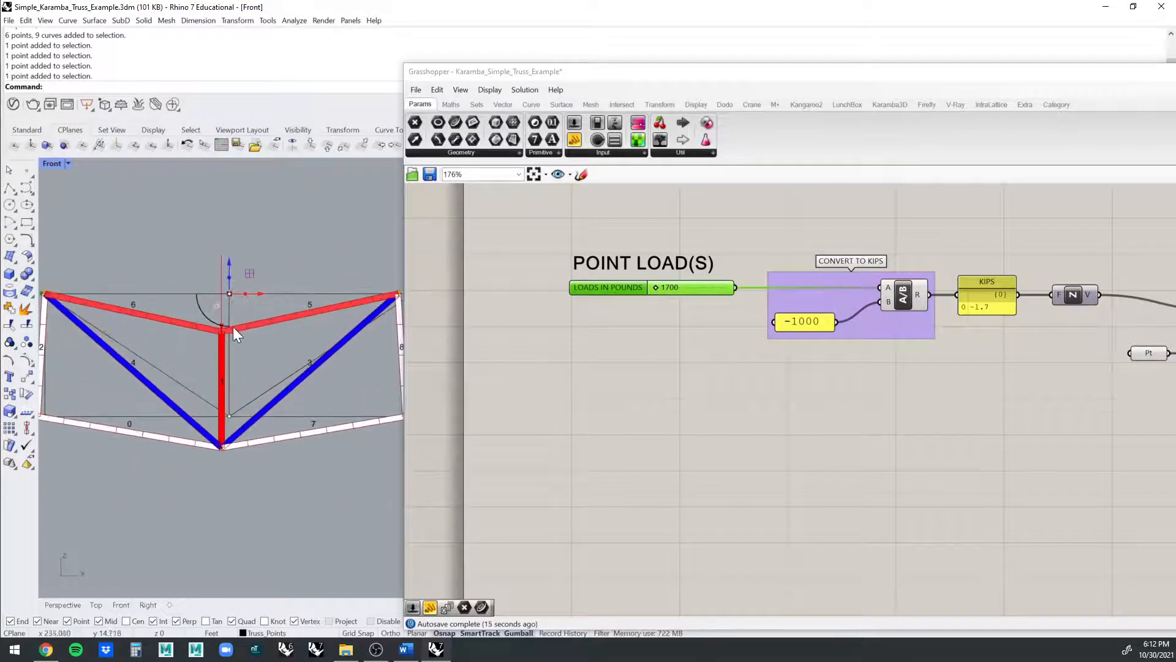
{"action": "scroll", "coordinate": [233, 326], "scroll_direction": "down", "scroll_amount": 2}
{"action": "right_click_drag", "start_coordinate": [248, 352], "coordinate": [250, 354]}
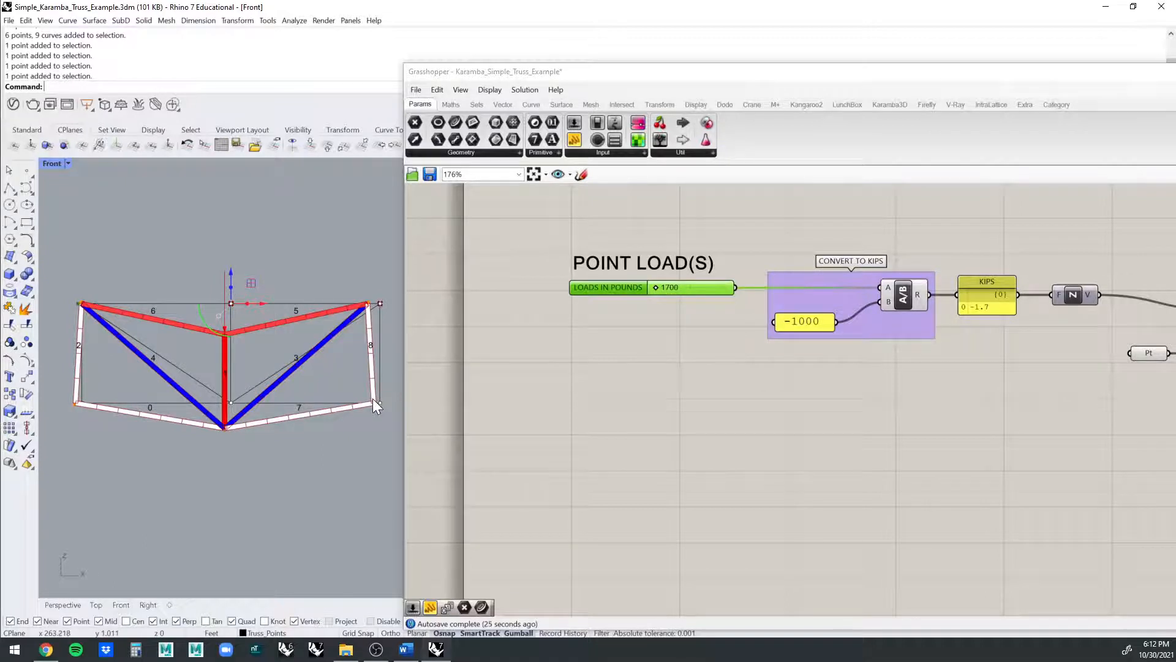
- Inspect the corner joint where members 7 and 8 meet and compare it with the rest of the deformed truss
{"action": "scroll", "coordinate": [372, 398], "scroll_direction": "up", "scroll_amount": 10}
{"action": "scroll", "coordinate": [355, 409], "scroll_direction": "down", "scroll_amount": 2}
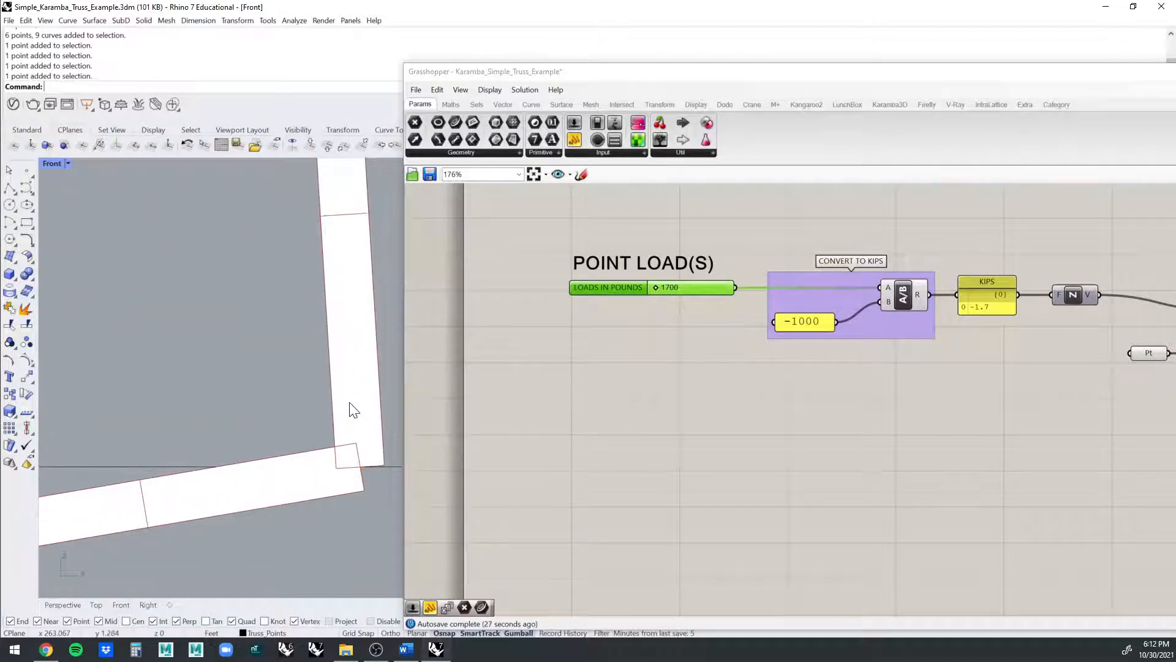
{"action": "scroll", "coordinate": [355, 385], "scroll_direction": "down", "scroll_amount": 6}
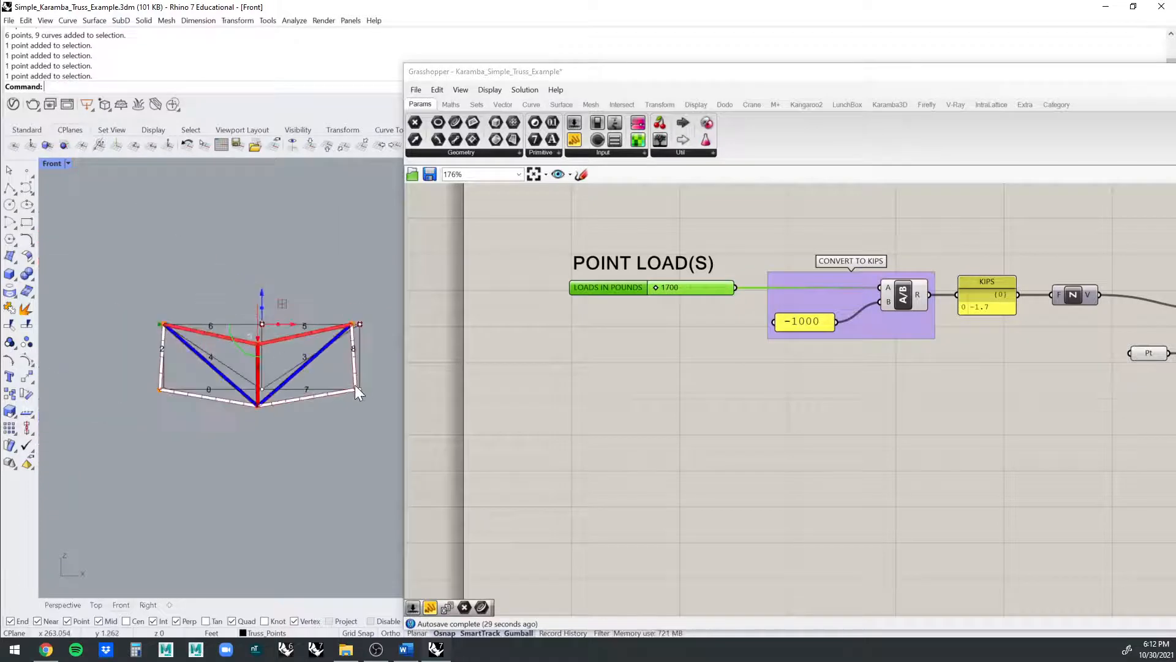
{"action": "scroll", "coordinate": [354, 383], "scroll_direction": "up", "scroll_amount": 6}
{"action": "scroll", "coordinate": [349, 364], "scroll_direction": "down", "scroll_amount": 10}
{"action": "right_click_drag", "start_coordinate": [347, 365], "coordinate": [364, 369]}
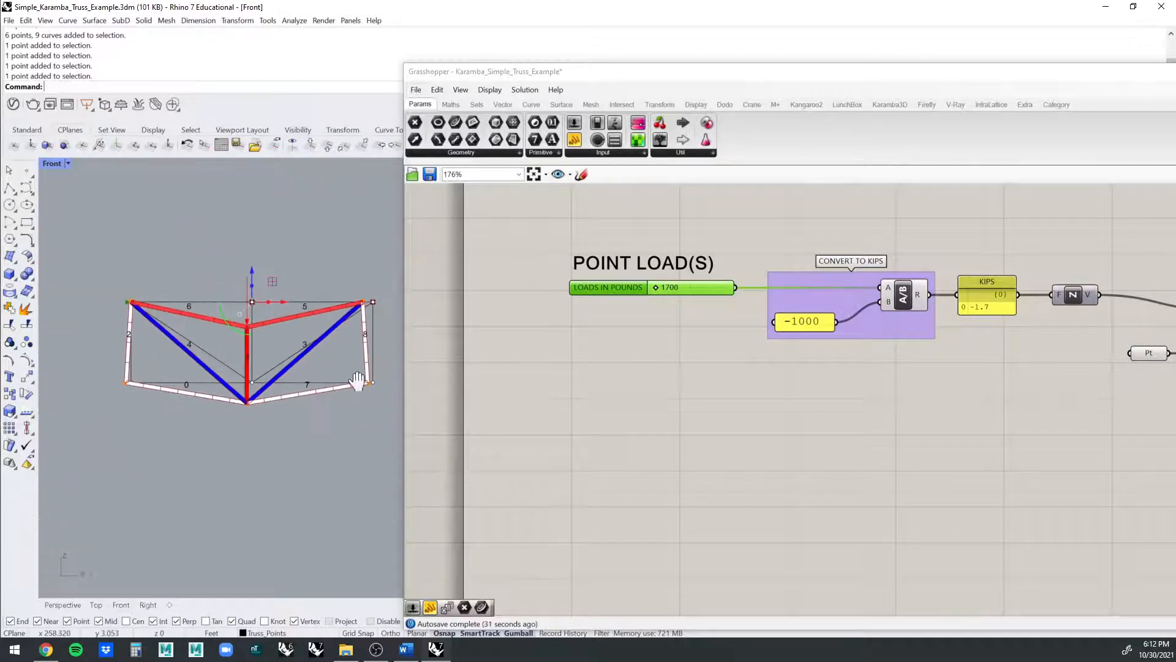
{"action": "scroll", "coordinate": [357, 368], "scroll_direction": "up", "scroll_amount": 3}
{"action": "scroll", "coordinate": [348, 294], "scroll_direction": "down", "scroll_amount": 3}
{"action": "right_click_drag", "start_coordinate": [347, 301], "coordinate": [371, 321]}
{"action": "scroll", "coordinate": [372, 325], "scroll_direction": "up", "scroll_amount": 3}
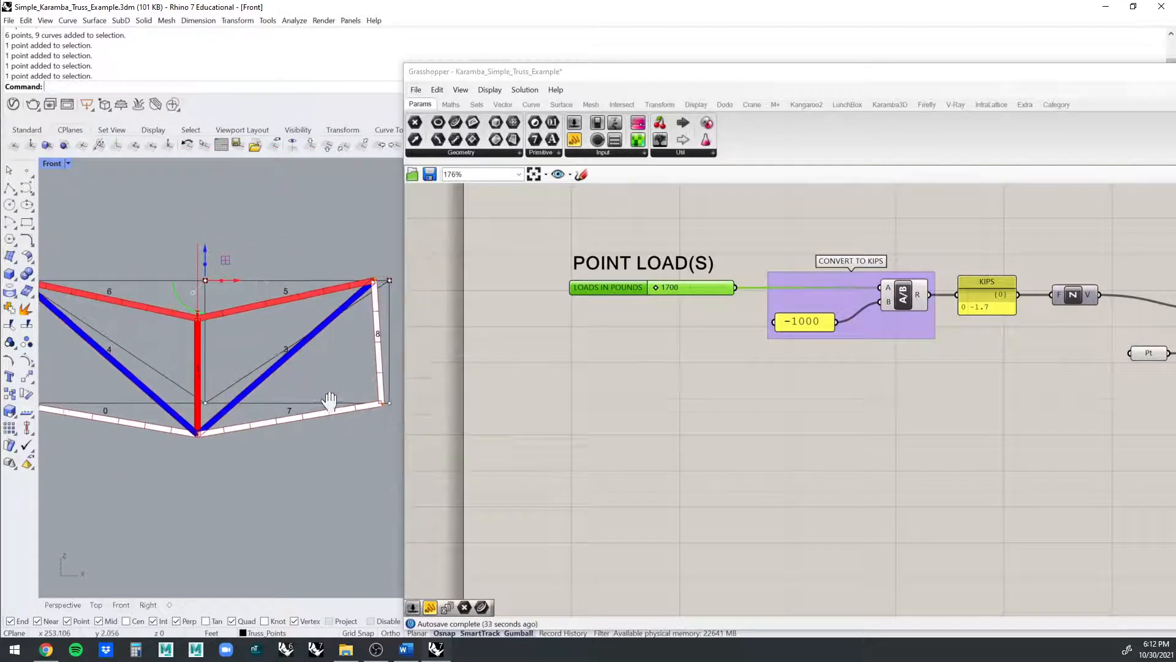
{"action": "scroll", "coordinate": [346, 393], "scroll_direction": "down", "scroll_amount": 2}
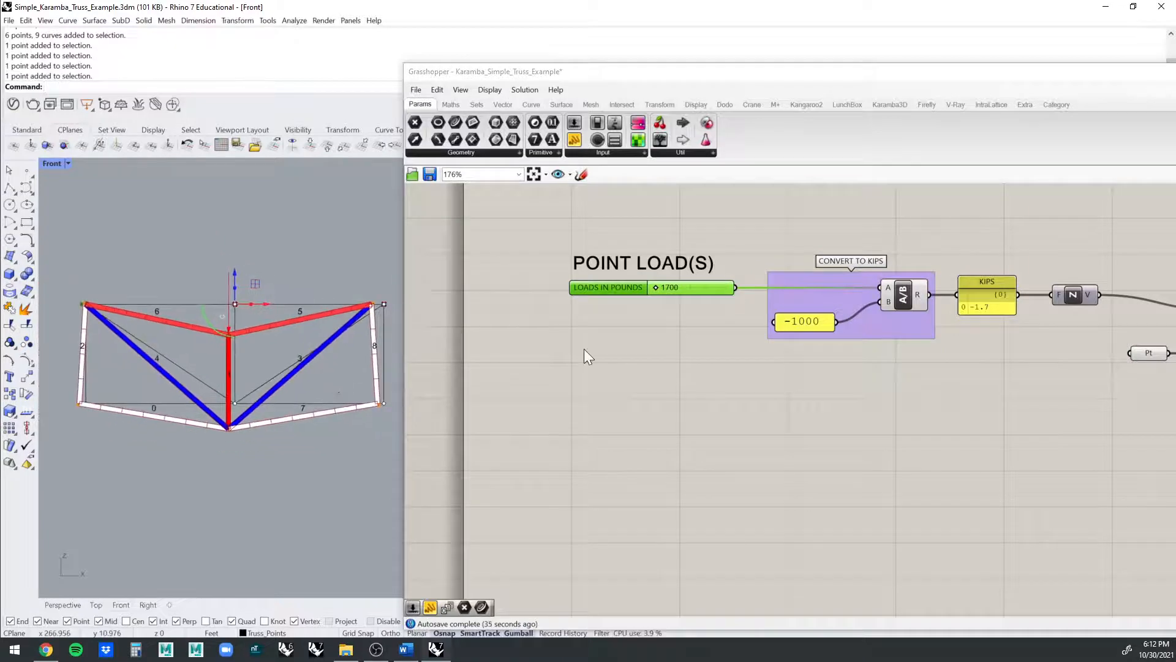
- Reference the truss's bottom-centre point in Rhino as the single point of the Loads component's Point parameter
{"action": "scroll", "coordinate": [719, 370], "scroll_direction": "down", "scroll_amount": 3}
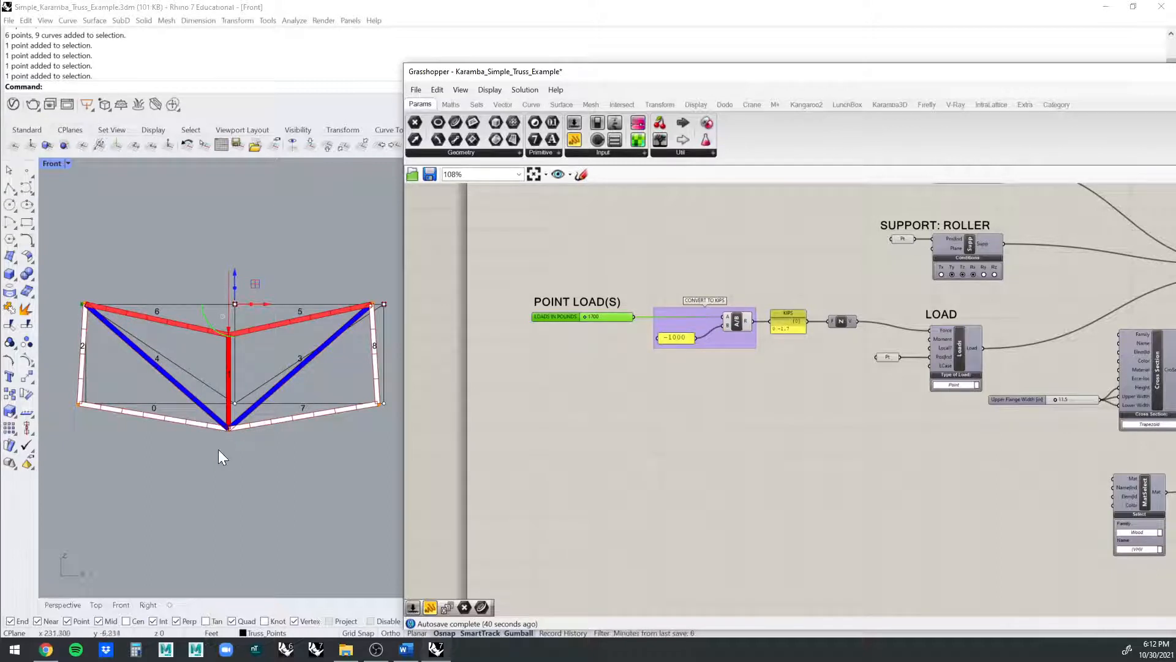
{"action": "scroll", "coordinate": [218, 407], "scroll_direction": "up", "scroll_amount": 5}
{"action": "left_click_drag", "start_coordinate": [267, 383], "coordinate": [267, 383]}
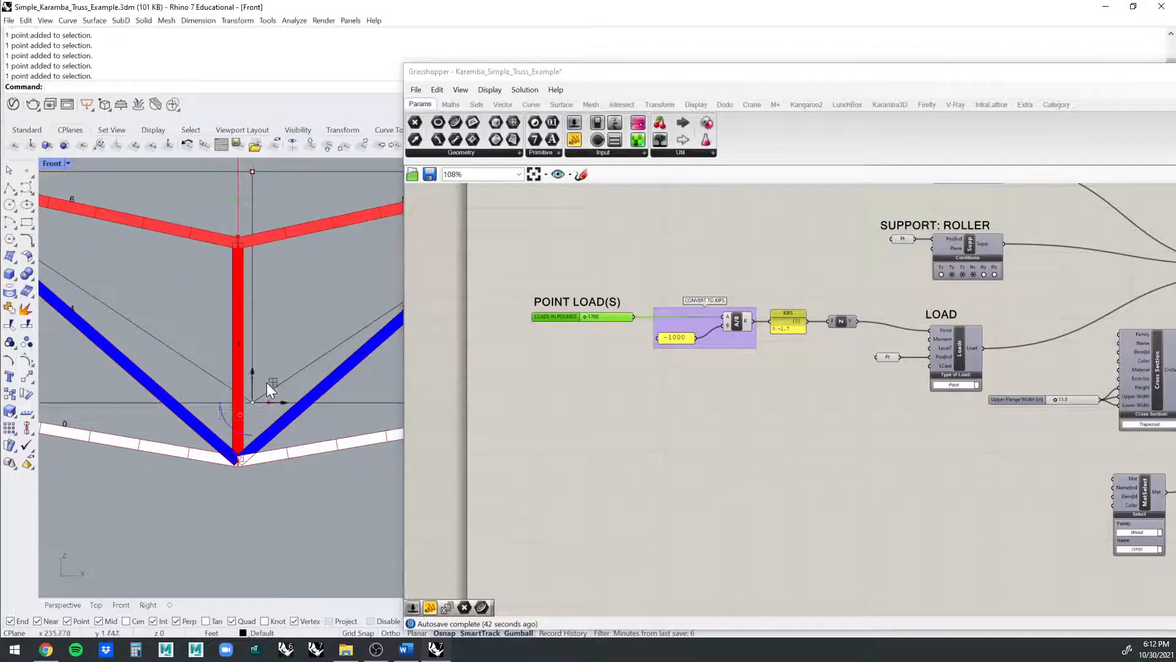
{"action": "scroll", "coordinate": [267, 384], "scroll_direction": "down", "scroll_amount": 8}
{"action": "right_click_drag", "start_coordinate": [913, 389], "coordinate": [806, 388]}
{"action": "scroll", "coordinate": [777, 355], "scroll_direction": "up", "scroll_amount": 3}
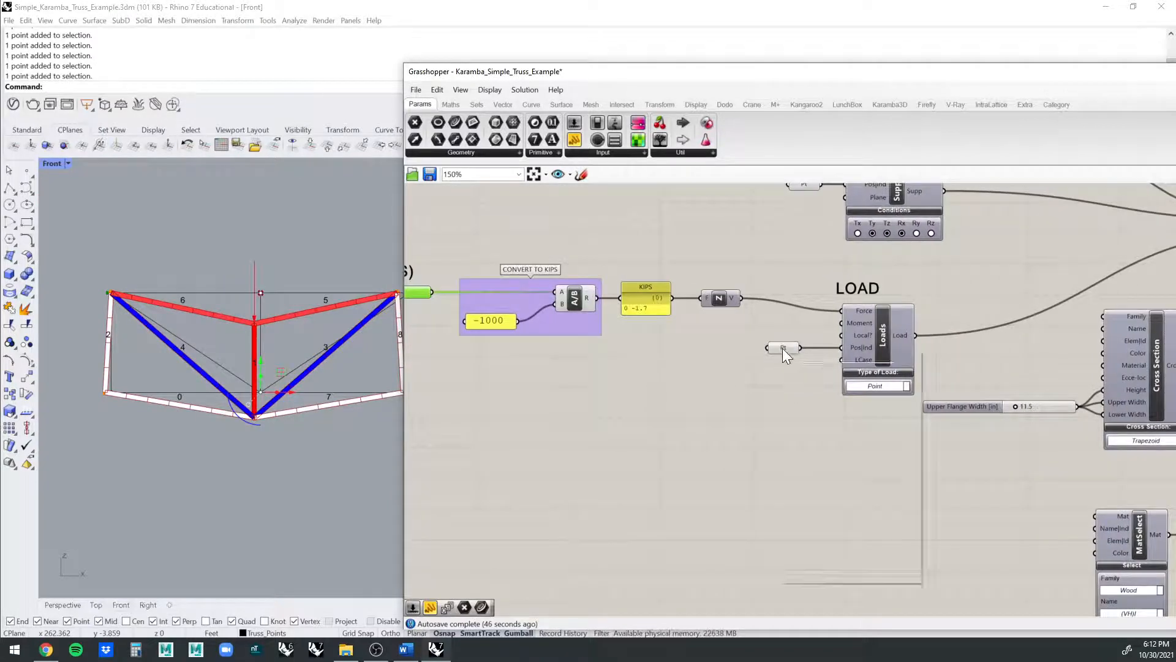
{"action": "right_click", "coordinate": [783, 348]}
{"action": "left_click", "coordinate": [840, 491]}
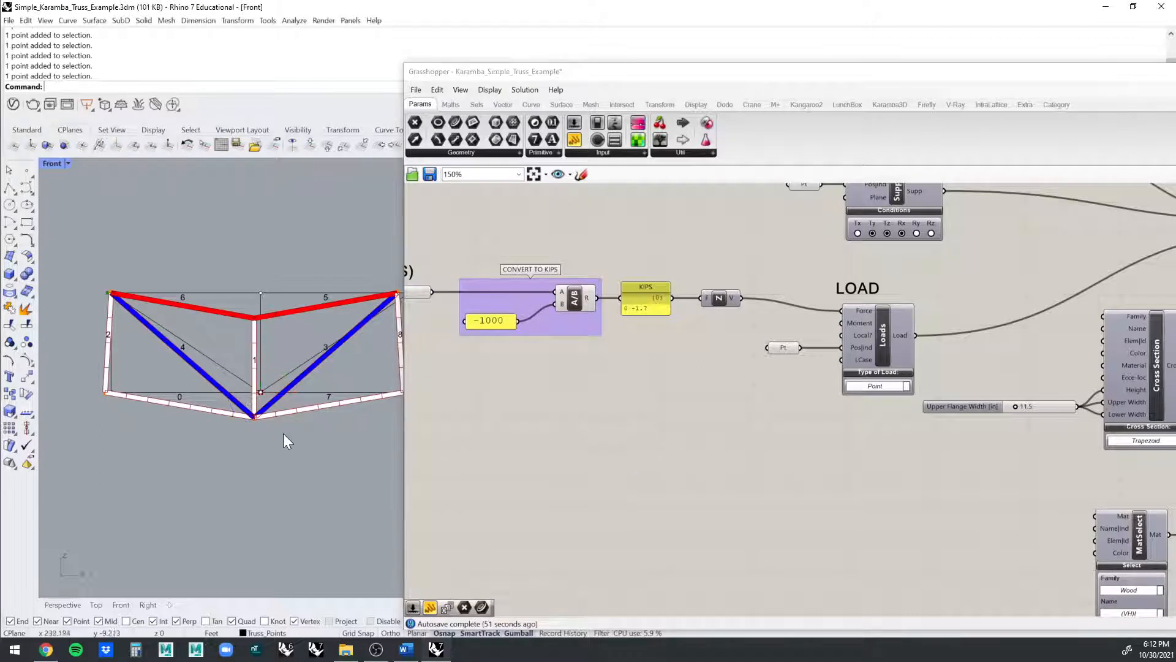
- Set the LOADS IN POUNDS slider to 2367 with the load at the bottom-centre joint
{"action": "mouse_move", "coordinate": [283, 436]}
{"action": "right_mouse_down"}
{"action": "mouse_move", "coordinate": [273, 444]}
{"action": "mouse_move", "coordinate": [273, 427]}
{"action": "right_mouse_up"}
{"action": "right_click_drag", "start_coordinate": [608, 356], "coordinate": [662, 335]}
{"action": "scroll", "coordinate": [230, 345], "scroll_direction": "up", "scroll_amount": 4}
{"action": "scroll", "coordinate": [233, 344], "scroll_direction": "down", "scroll_amount": 4}
{"action": "mouse_move", "coordinate": [245, 363]}
{"action": "right_mouse_down"}
{"action": "mouse_move", "coordinate": [273, 362]}
{"action": "mouse_move", "coordinate": [267, 385]}
{"action": "mouse_move", "coordinate": [256, 355]}
{"action": "right_mouse_up"}
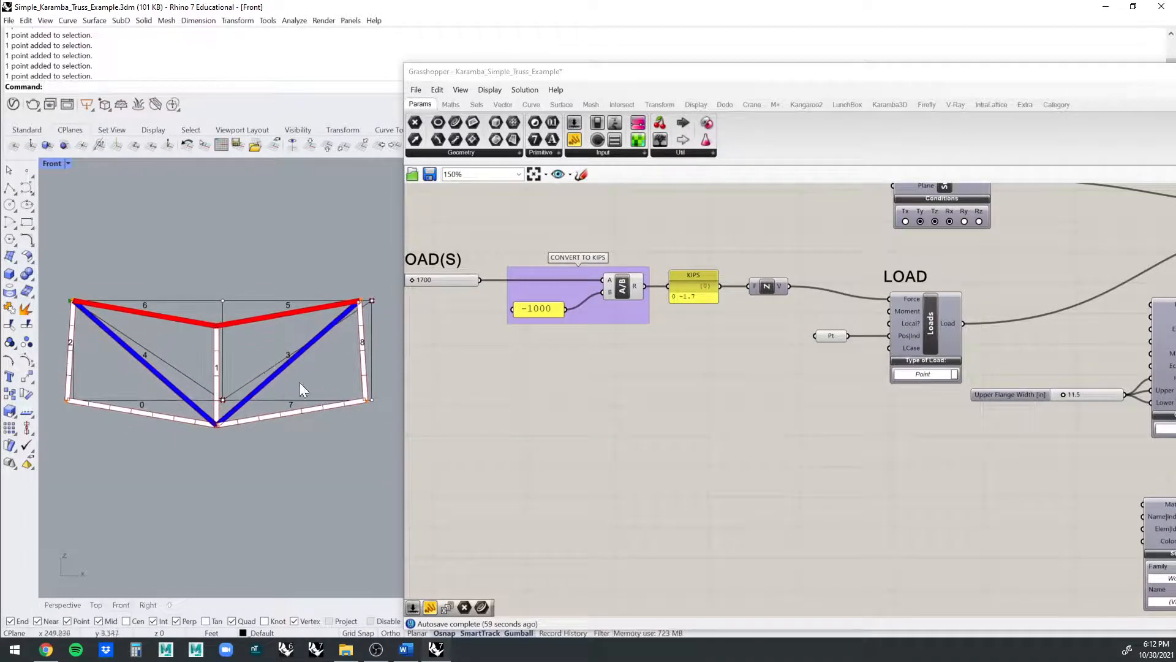
{"action": "right_click_drag", "start_coordinate": [458, 305], "coordinate": [512, 318]}
{"action": "left_click_drag", "start_coordinate": [469, 295], "coordinate": [468, 293]}
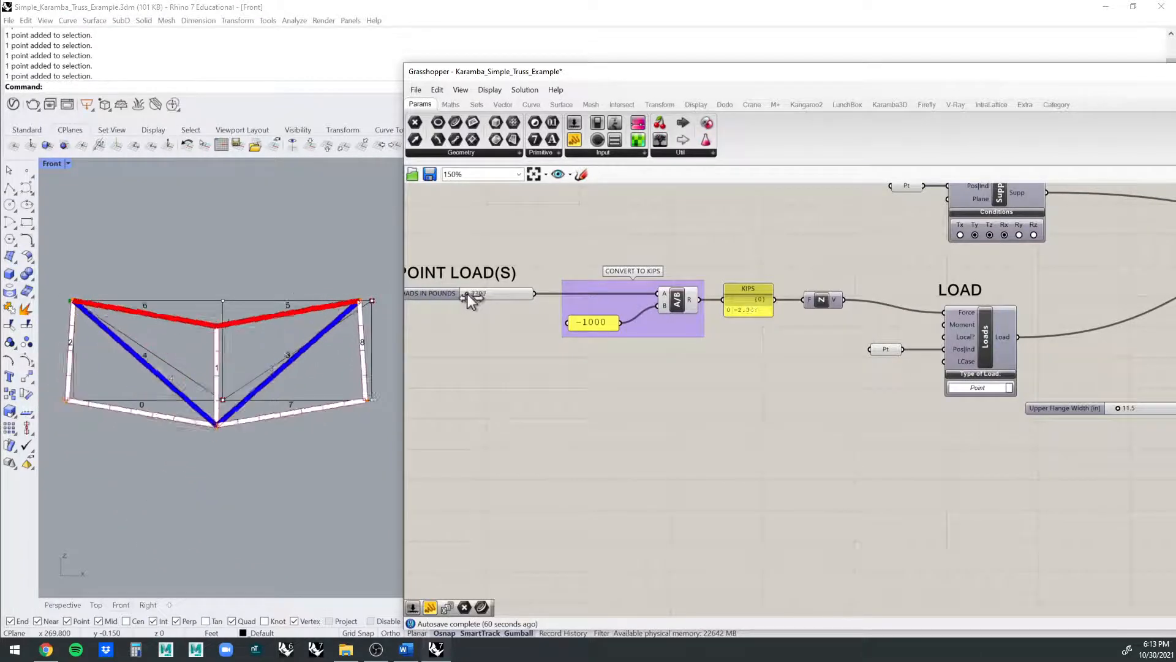
{"action": "left_click", "coordinate": [194, 457]}
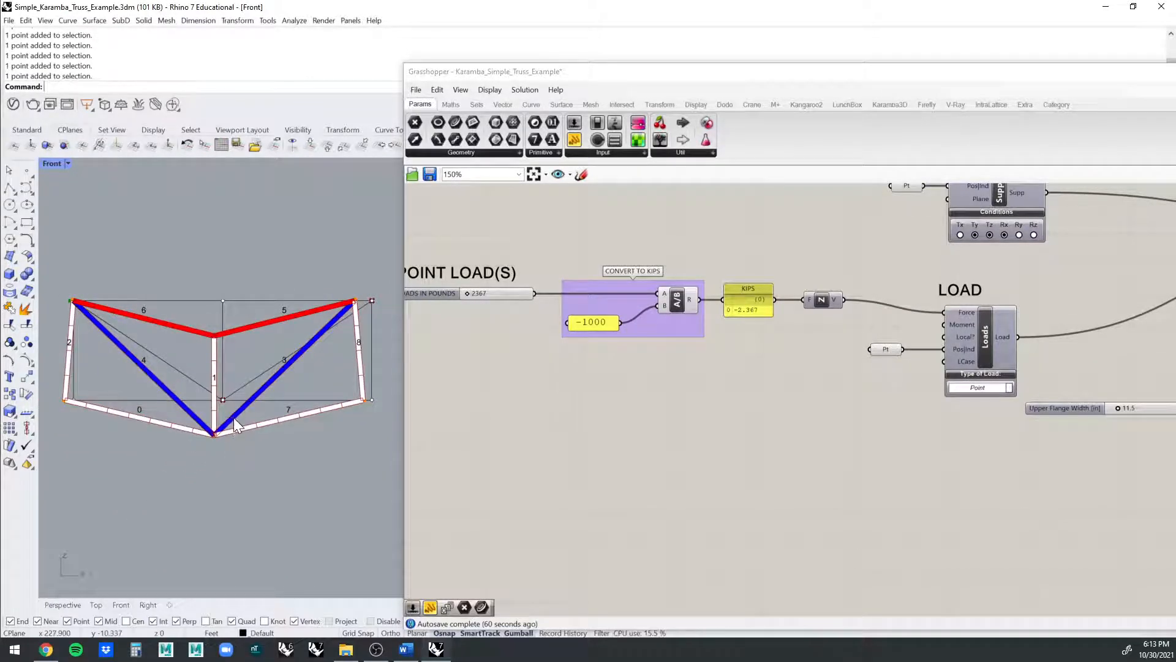
- Select the bottom-centre and top-centre truss points and set both as multiple points in the load's Point parameter
{"action": "scroll", "coordinate": [204, 414], "scroll_direction": "up", "scroll_amount": 3}
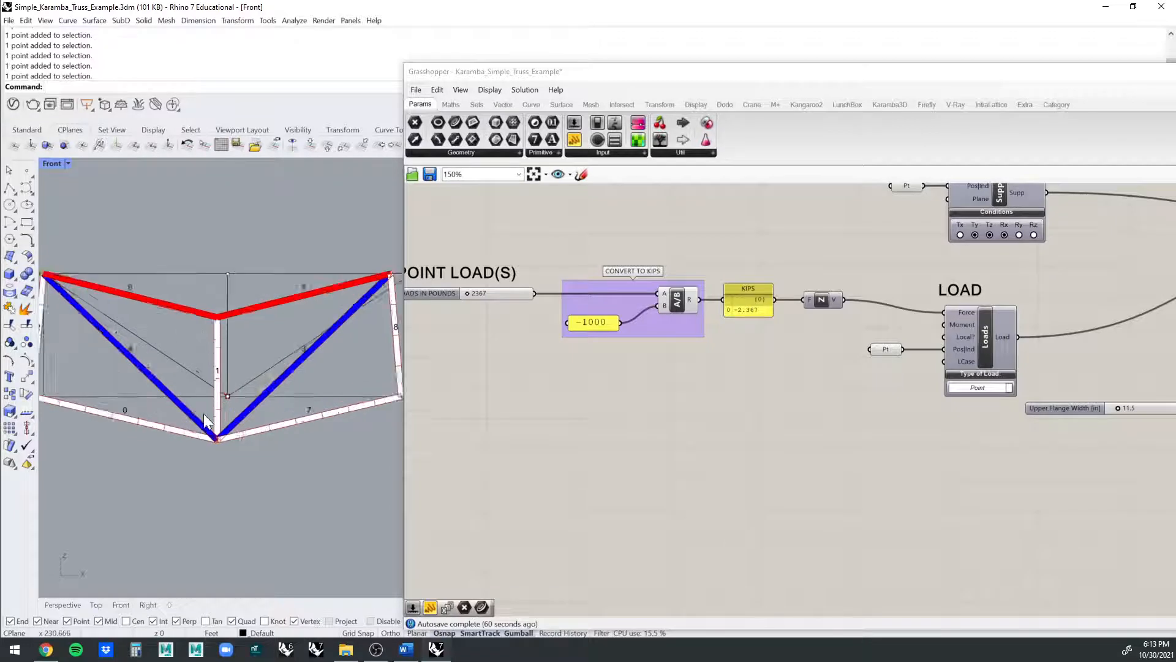
{"action": "left_click", "coordinate": [234, 389]}
{"action": "left_click", "coordinate": [234, 241], "text": "shift"}
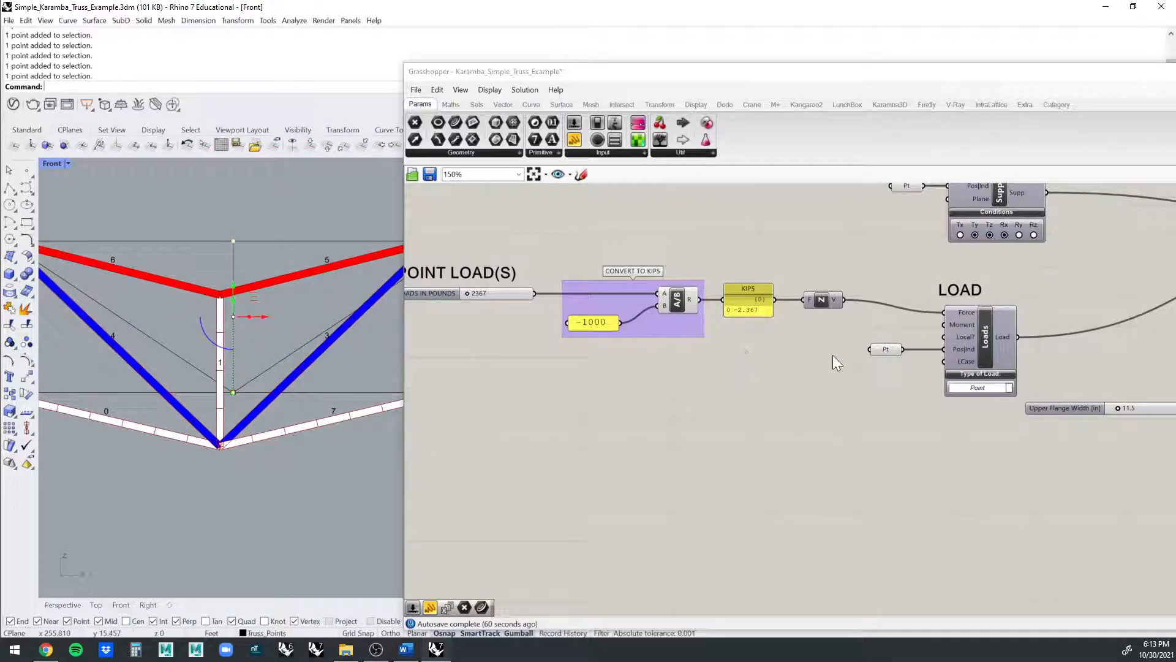
{"action": "right_click", "coordinate": [884, 348]}
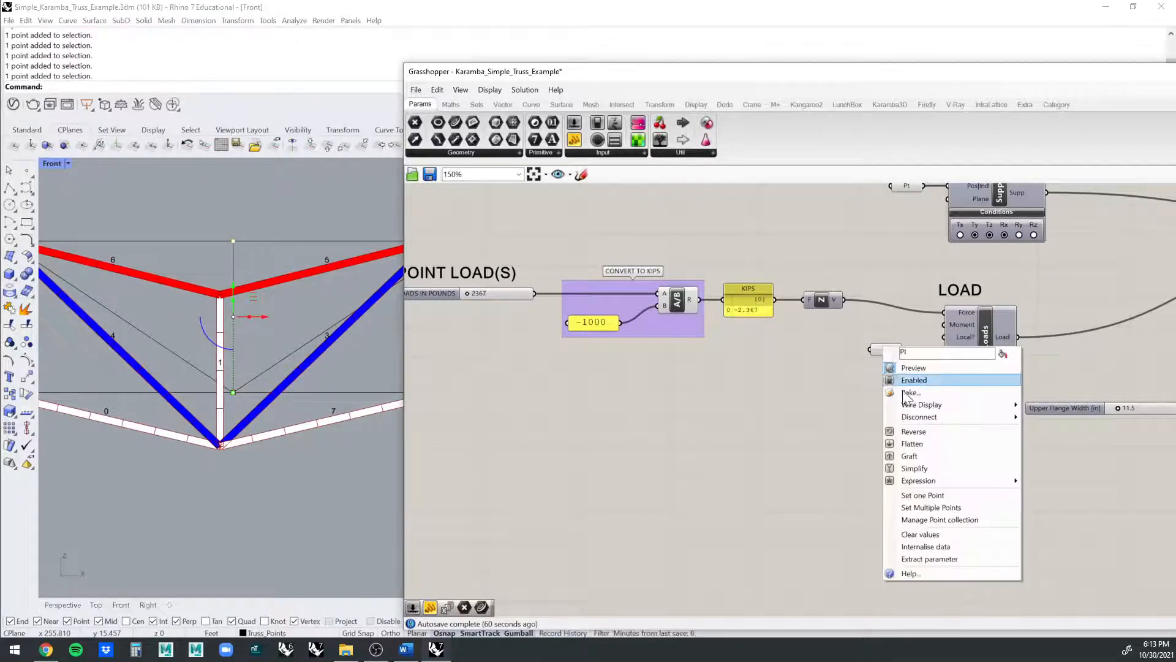
{"action": "left_click", "coordinate": [937, 506]}
- Examine the truss's deformation and member forces under point loads at both the top-centre and bottom-centre joints
{"action": "right_click_drag", "start_coordinate": [621, 456], "coordinate": [645, 453]}
{"action": "scroll", "coordinate": [273, 504], "scroll_direction": "down", "scroll_amount": 4}
{"action": "right_click_drag", "start_coordinate": [273, 504], "coordinate": [262, 480]}
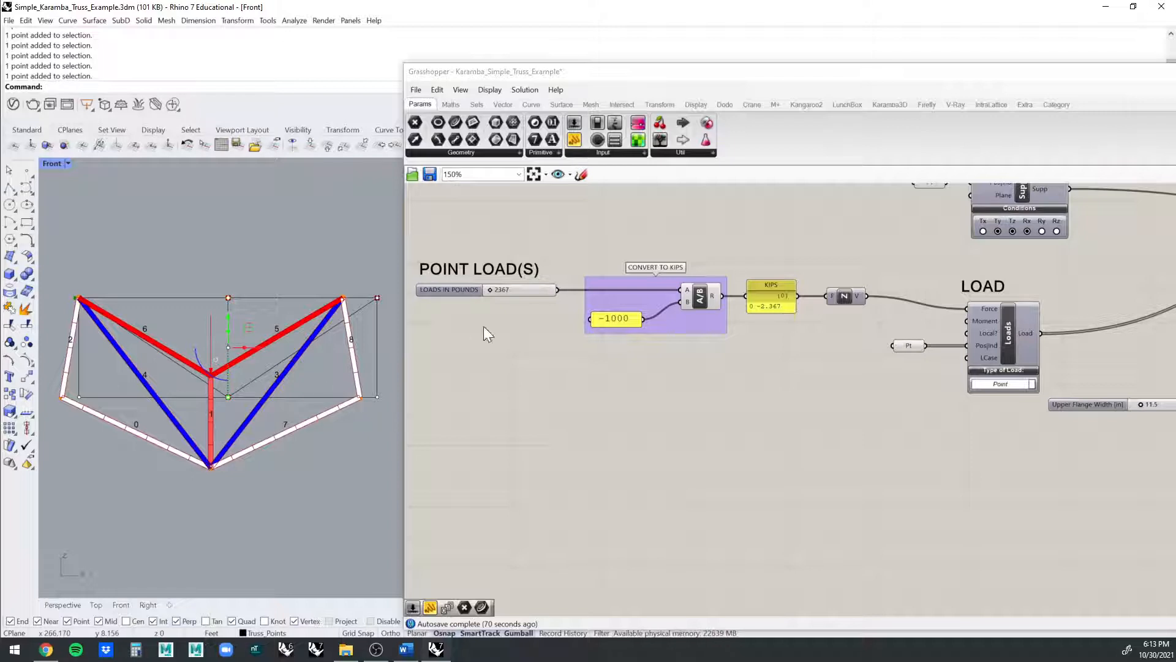
{"action": "right_click_drag", "start_coordinate": [346, 427], "coordinate": [339, 419]}
{"action": "right_click_drag", "start_coordinate": [182, 434], "coordinate": [180, 400]}
{"action": "left_click_drag", "start_coordinate": [322, 394], "coordinate": [351, 359]}
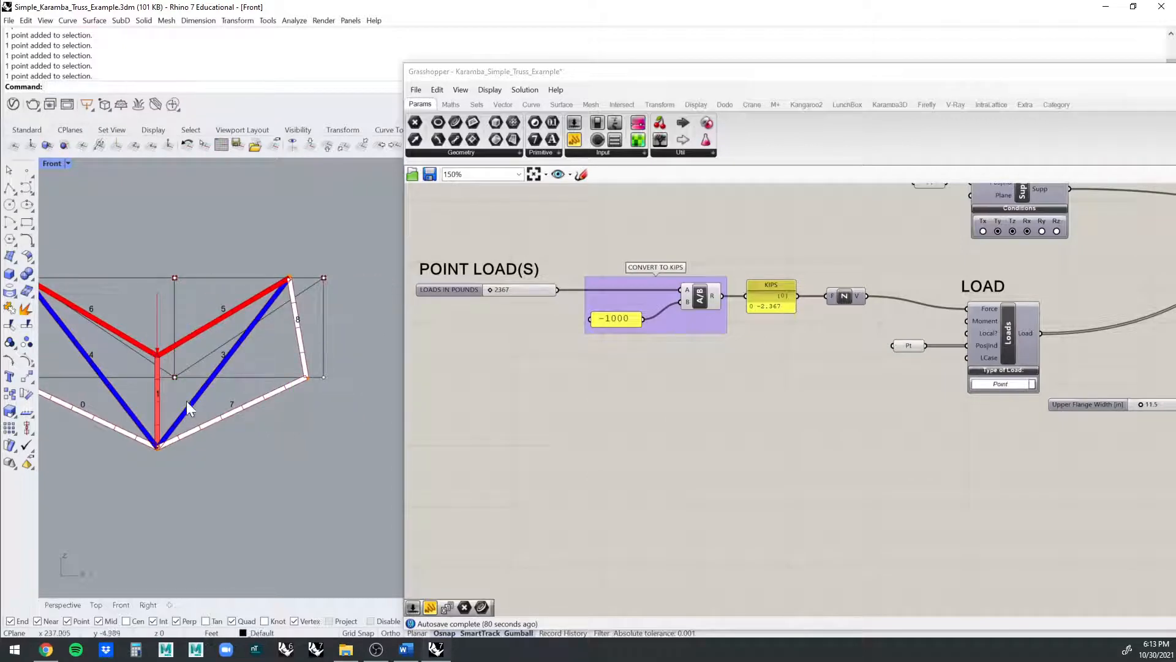
- Select the top-centre and bottom-right truss points and set both as multiple points in the load's Point parameter
{"action": "scroll", "coordinate": [177, 293], "scroll_direction": "up", "scroll_amount": 2}
{"action": "left_click_drag", "start_coordinate": [158, 283], "coordinate": [195, 260]}
{"action": "left_click_drag", "start_coordinate": [349, 427], "coordinate": [381, 378], "text": "shift"}
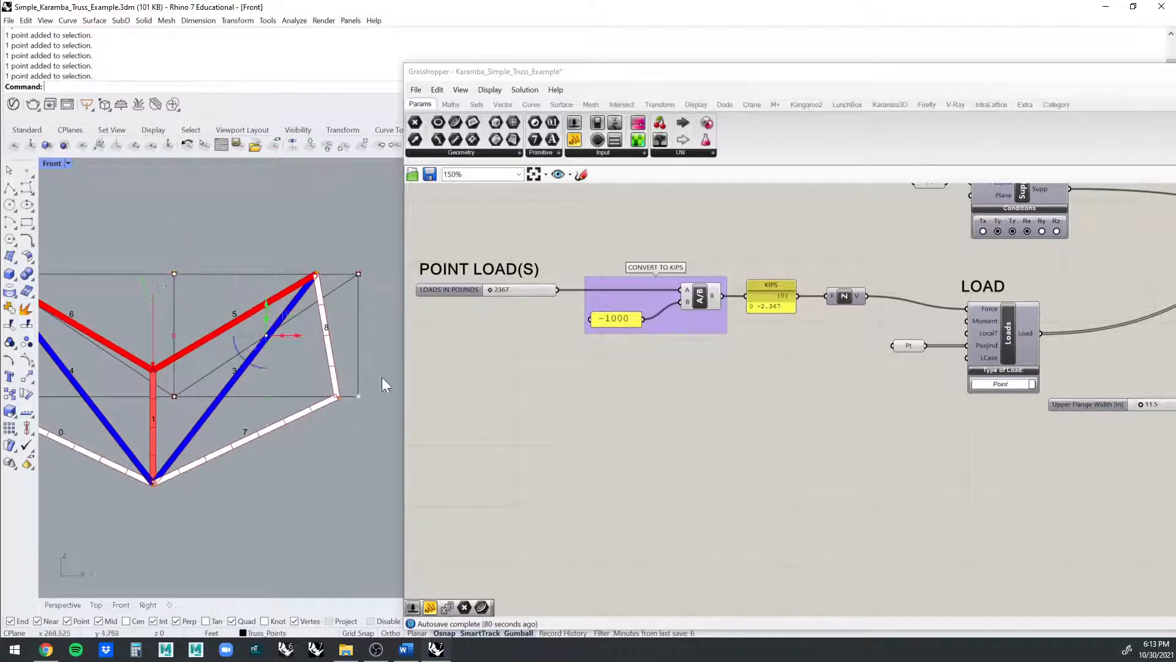
{"action": "right_click", "coordinate": [909, 346]}
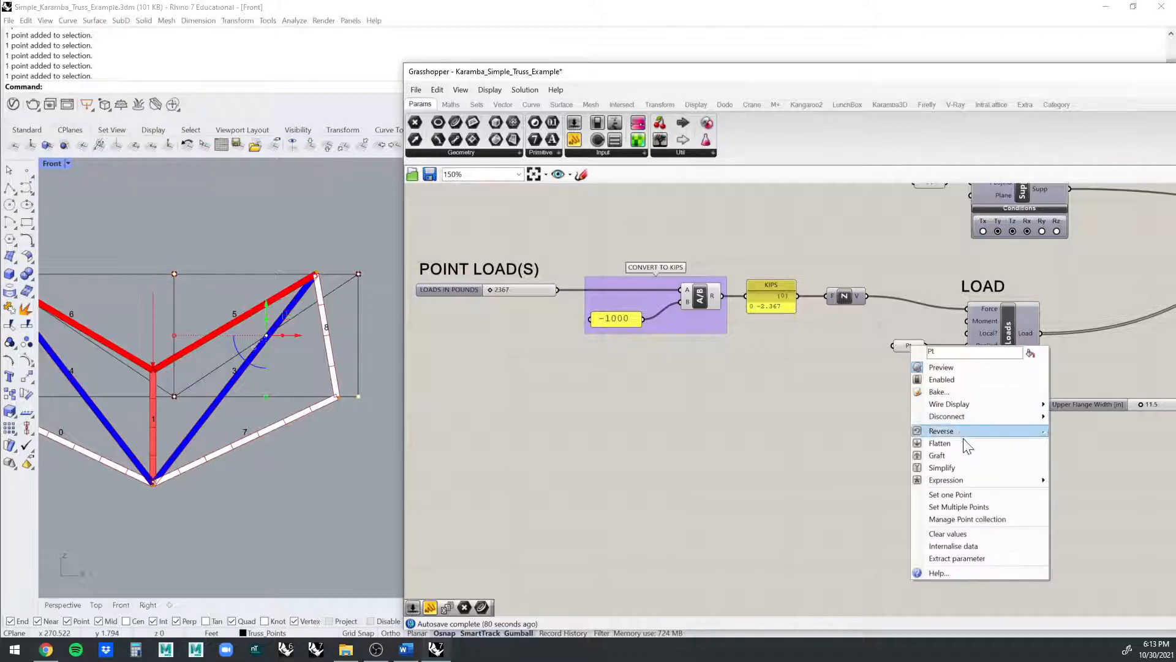
{"action": "left_click", "coordinate": [977, 506]}
- Set the LOADS IN POUNDS slider to 4367 with the loads at the top-centre and bottom-right points
{"action": "scroll", "coordinate": [334, 480], "scroll_direction": "down", "scroll_amount": 4}
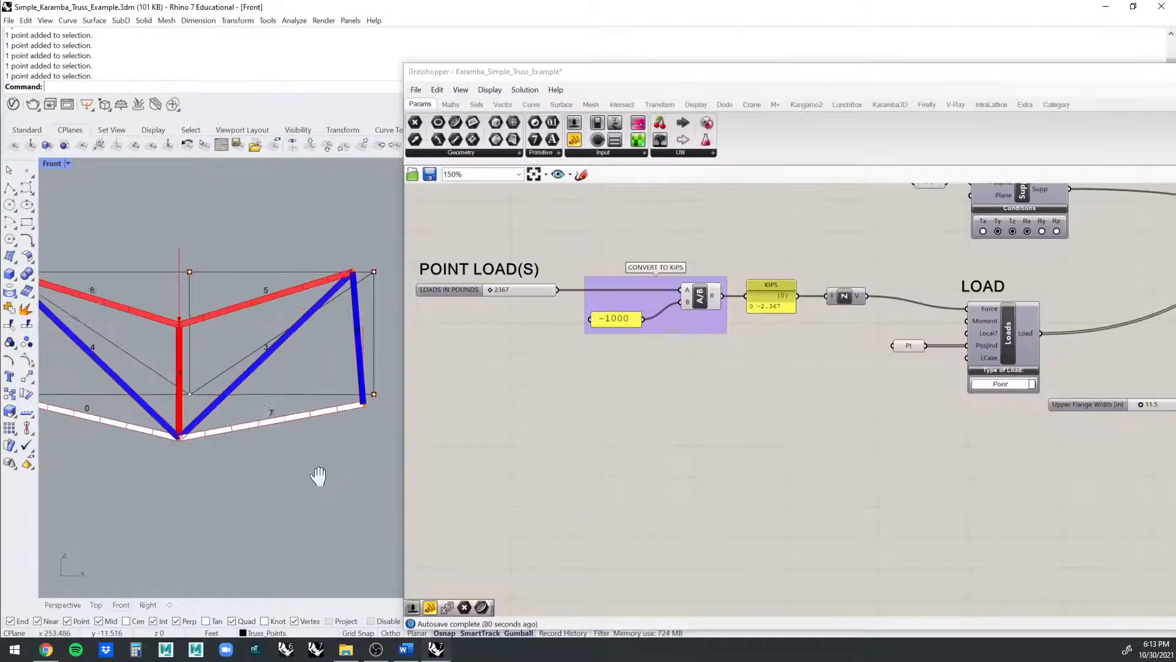
{"action": "scroll", "coordinate": [334, 457], "scroll_direction": "down", "scroll_amount": 2}
{"action": "right_click_drag", "start_coordinate": [334, 457], "coordinate": [304, 436]}
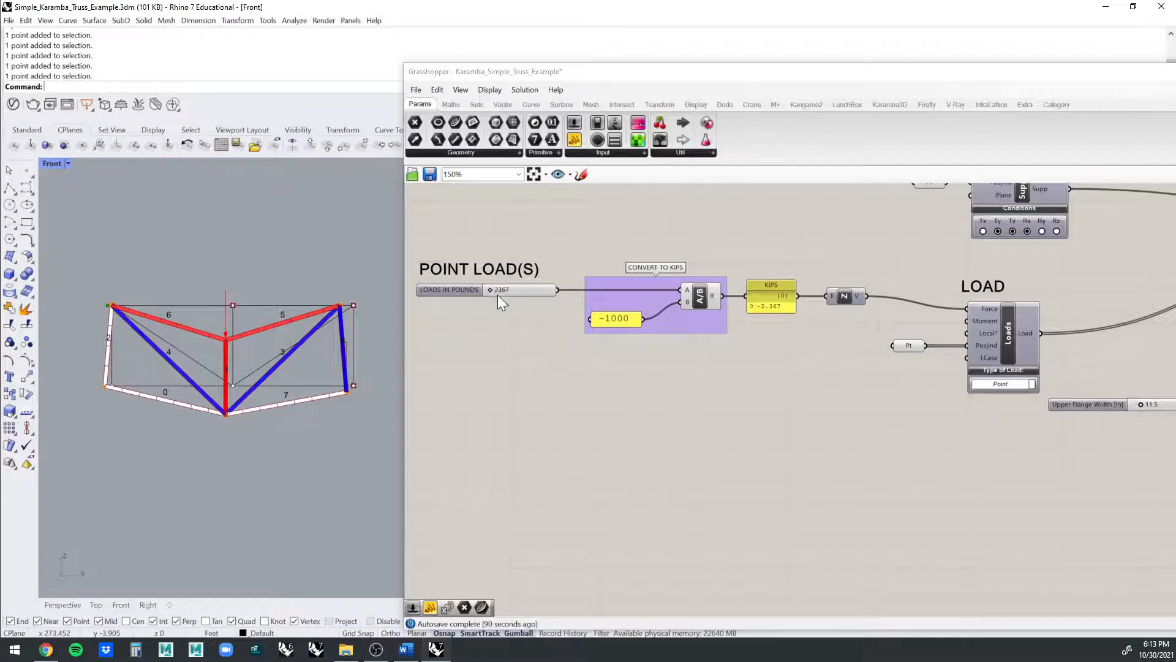
{"action": "left_click_drag", "start_coordinate": [490, 292], "coordinate": [491, 291]}
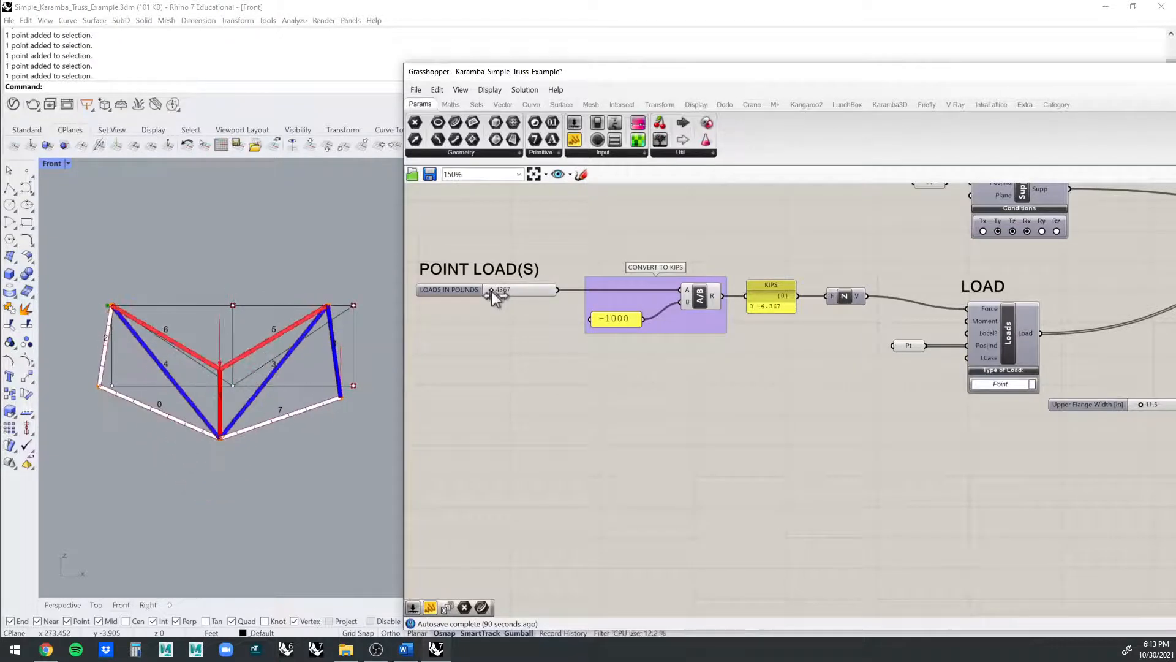
- Examine the truss's deformation and the member forces around its central joints and right end under the increased load
{"action": "scroll", "coordinate": [203, 388], "scroll_direction": "up", "scroll_amount": 7}
{"action": "right_click_drag", "start_coordinate": [226, 358], "coordinate": [131, 357]}
{"action": "scroll", "coordinate": [359, 402], "scroll_direction": "down", "scroll_amount": 4}
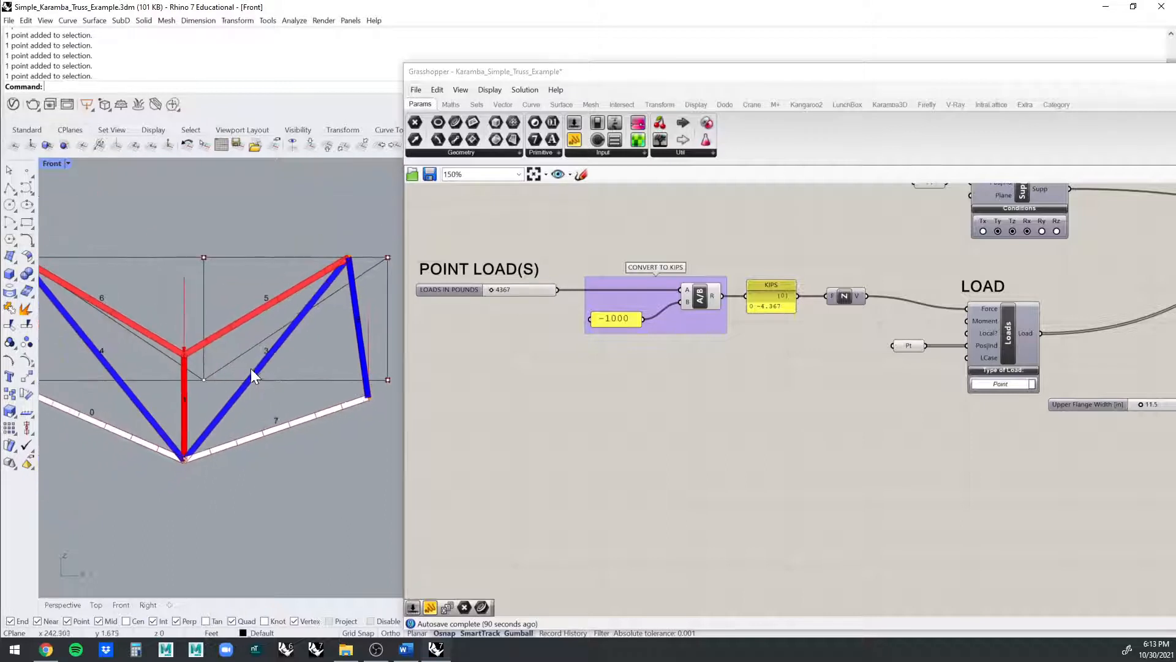
{"action": "right_click_drag", "start_coordinate": [245, 368], "coordinate": [323, 370]}
{"action": "scroll", "coordinate": [323, 369], "scroll_direction": "up", "scroll_amount": 2}
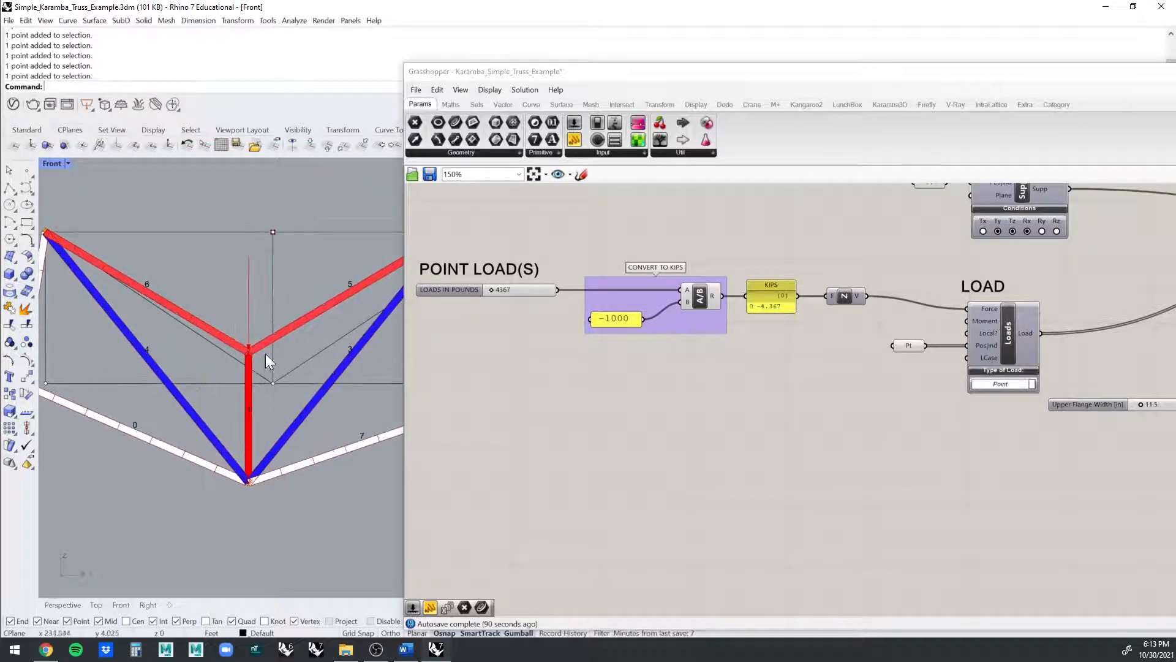
{"action": "scroll", "coordinate": [244, 361], "scroll_direction": "up", "scroll_amount": 1}
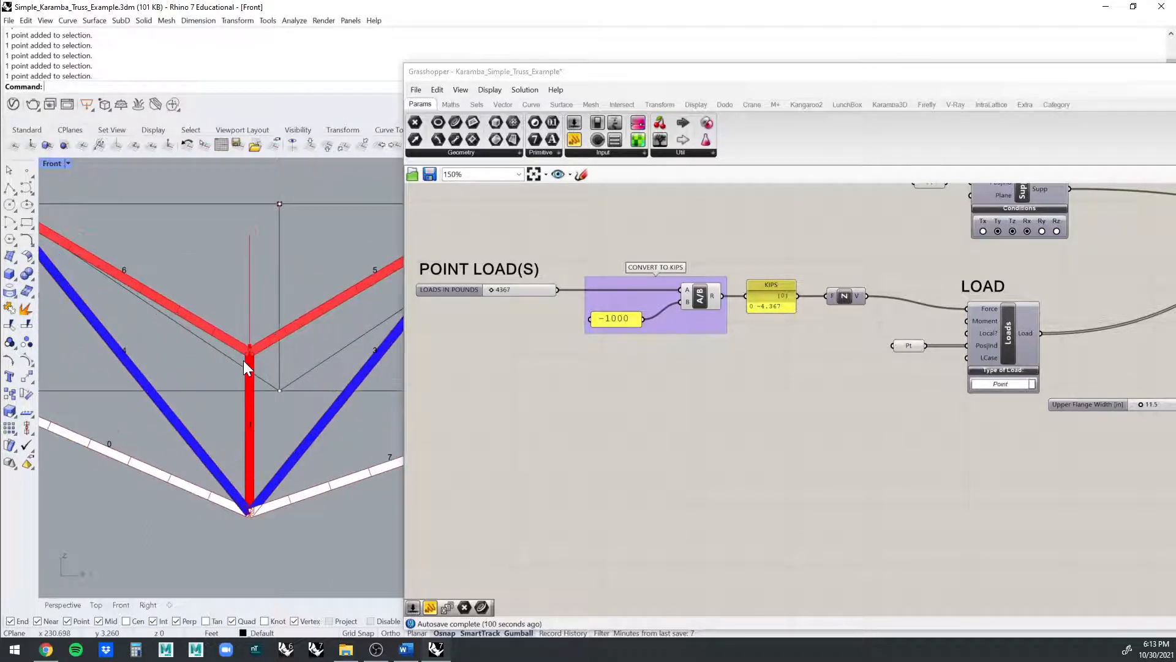
{"action": "scroll", "coordinate": [267, 365], "scroll_direction": "down", "scroll_amount": 4}
{"action": "right_click_drag", "start_coordinate": [252, 362], "coordinate": [209, 346]}
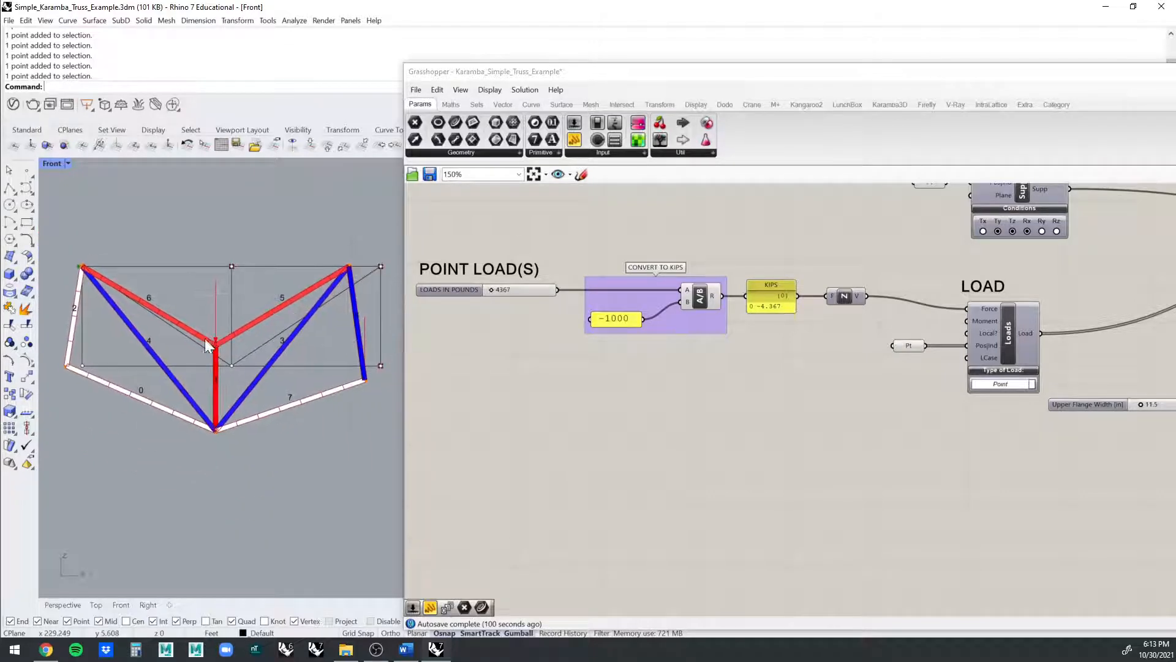
- Select the truss's top-centre point in Rhino and reference it in the load's Point parameter
{"action": "left_click", "coordinate": [231, 267]}
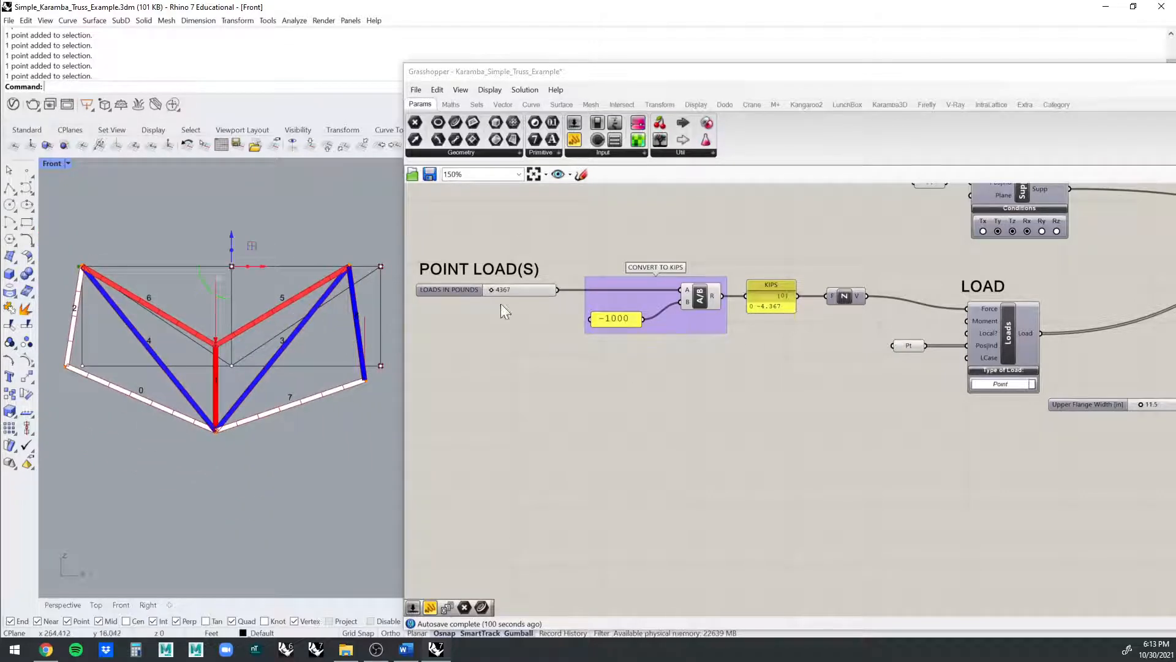
{"action": "right_click", "coordinate": [911, 347]}
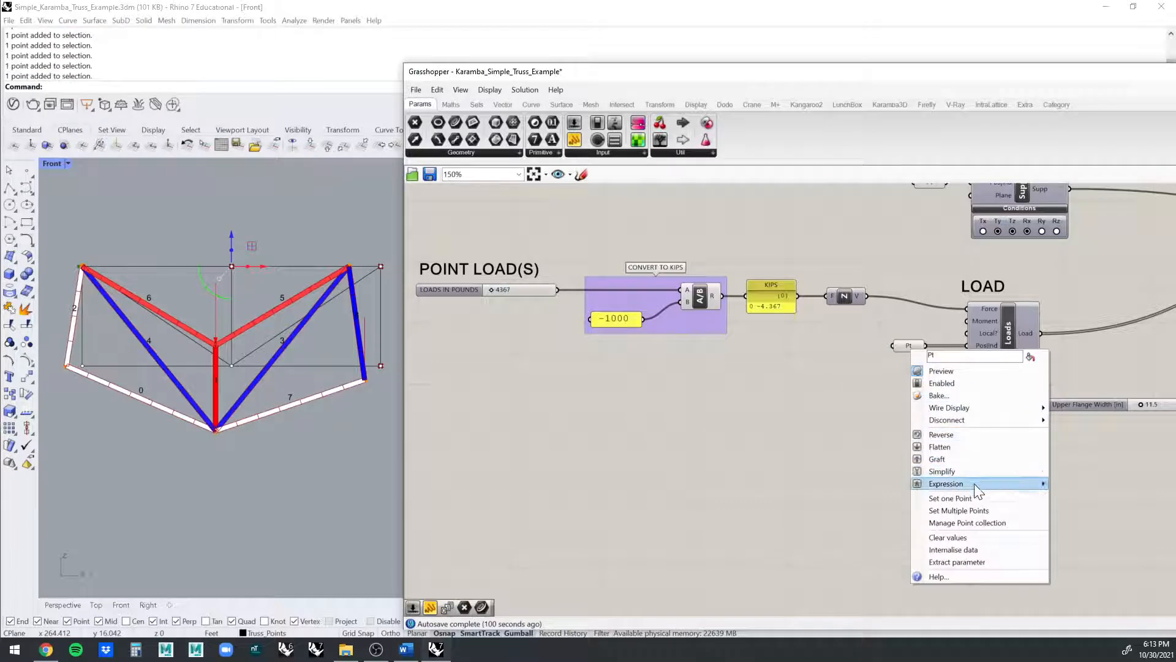
- Reduce the point load slider to 1700 pounds
{"action": "left_click", "coordinate": [943, 488]}
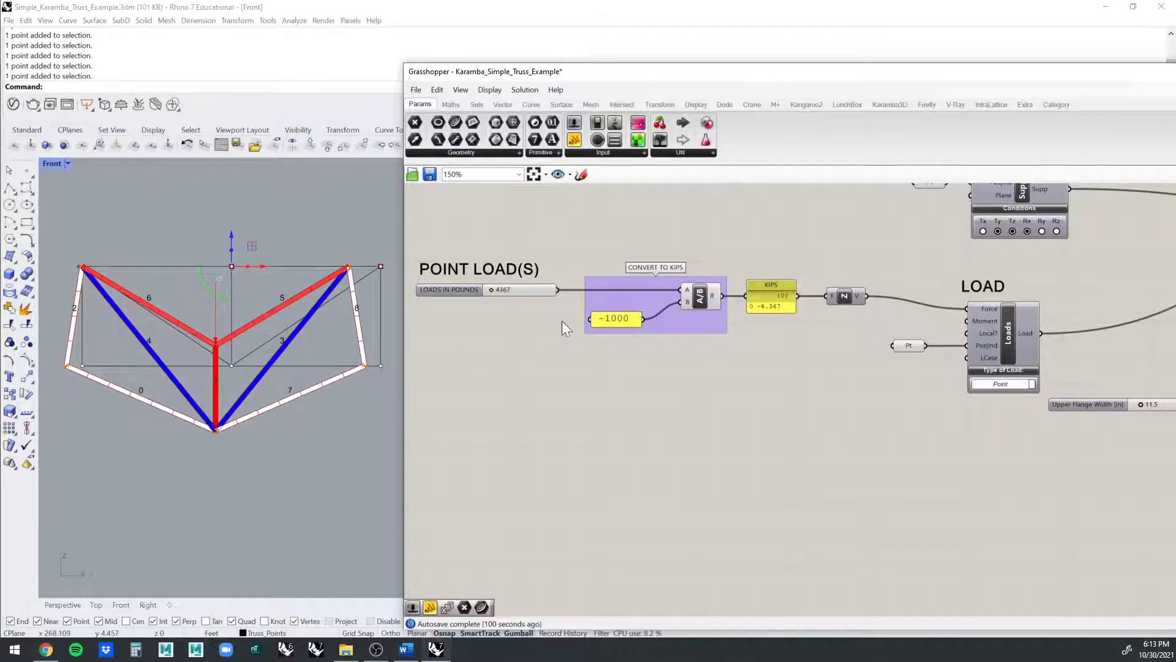
{"action": "left_click_drag", "start_coordinate": [491, 291], "coordinate": [490, 290]}
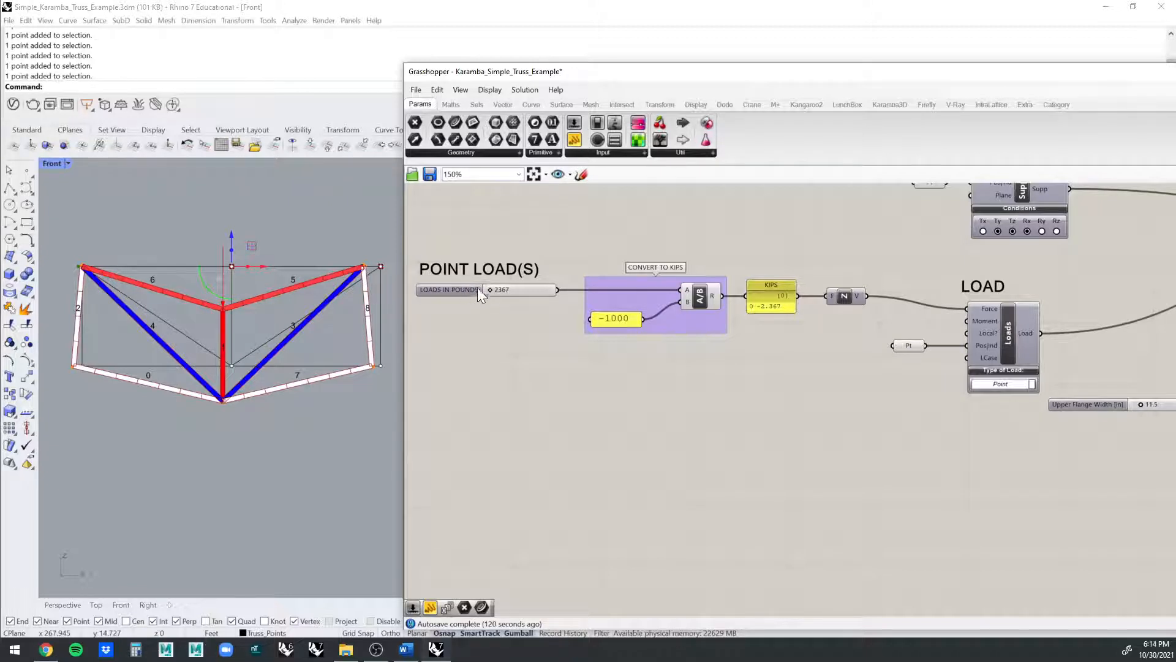
{"action": "left_click_drag", "start_coordinate": [486, 289], "coordinate": [490, 289]}
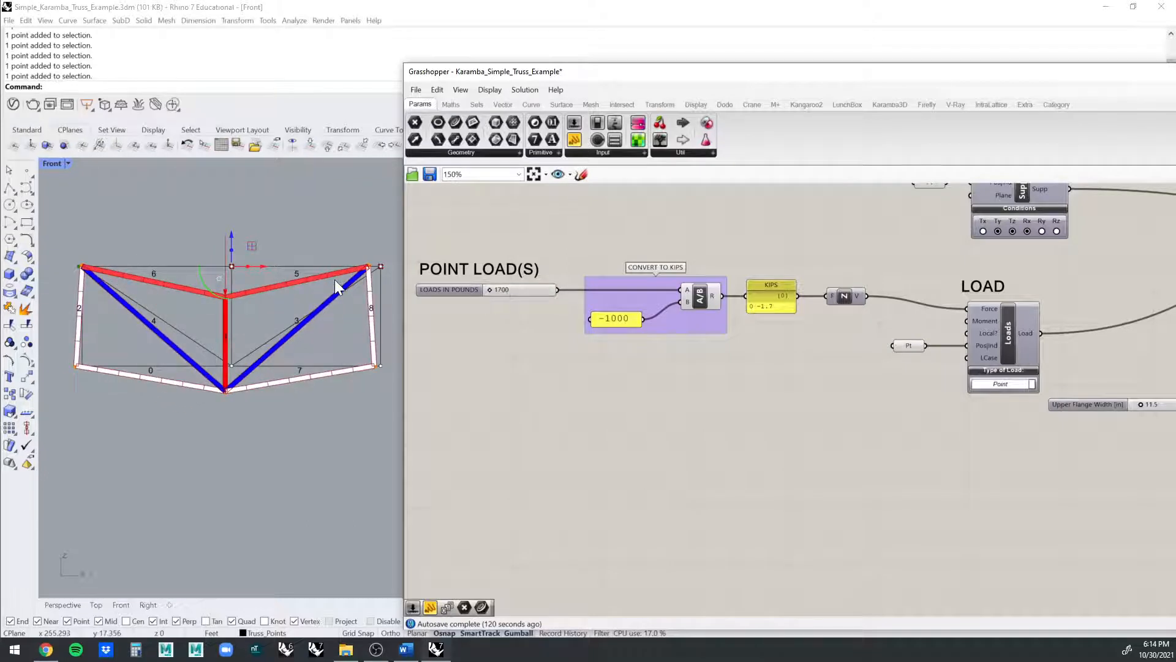
- Collapse and re-expand the Display Scales and Render Settings sections of the ModelView component
{"action": "right_click_drag", "start_coordinate": [468, 275], "coordinate": [487, 281]}
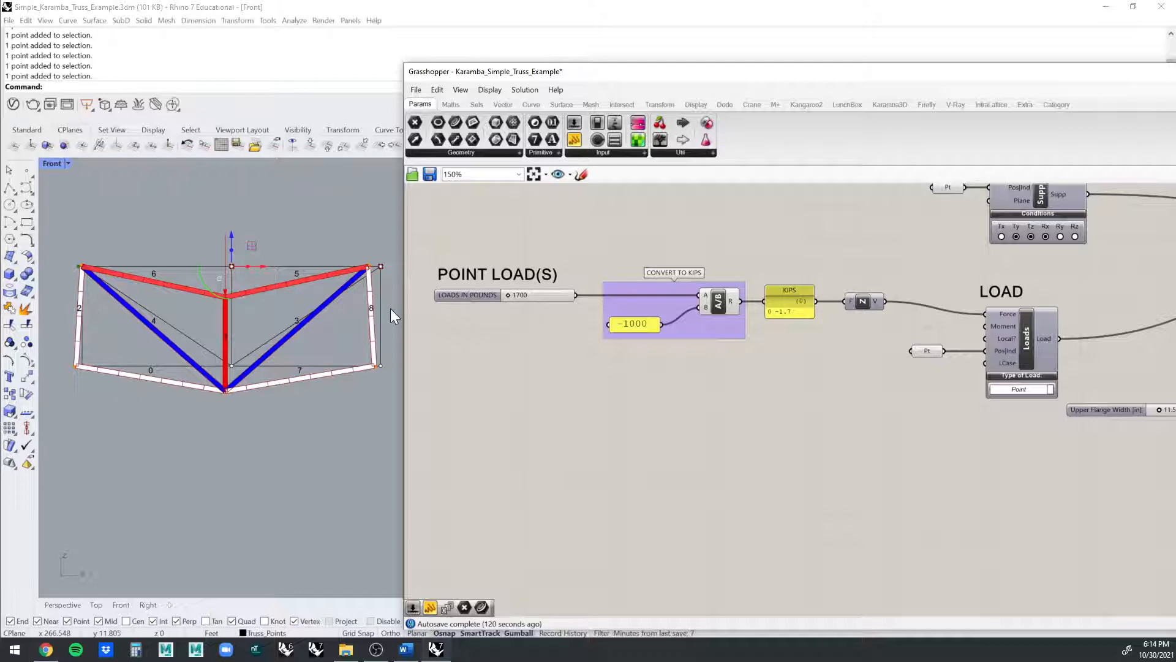
{"action": "right_click_drag", "start_coordinate": [617, 327], "coordinate": [485, 351]}
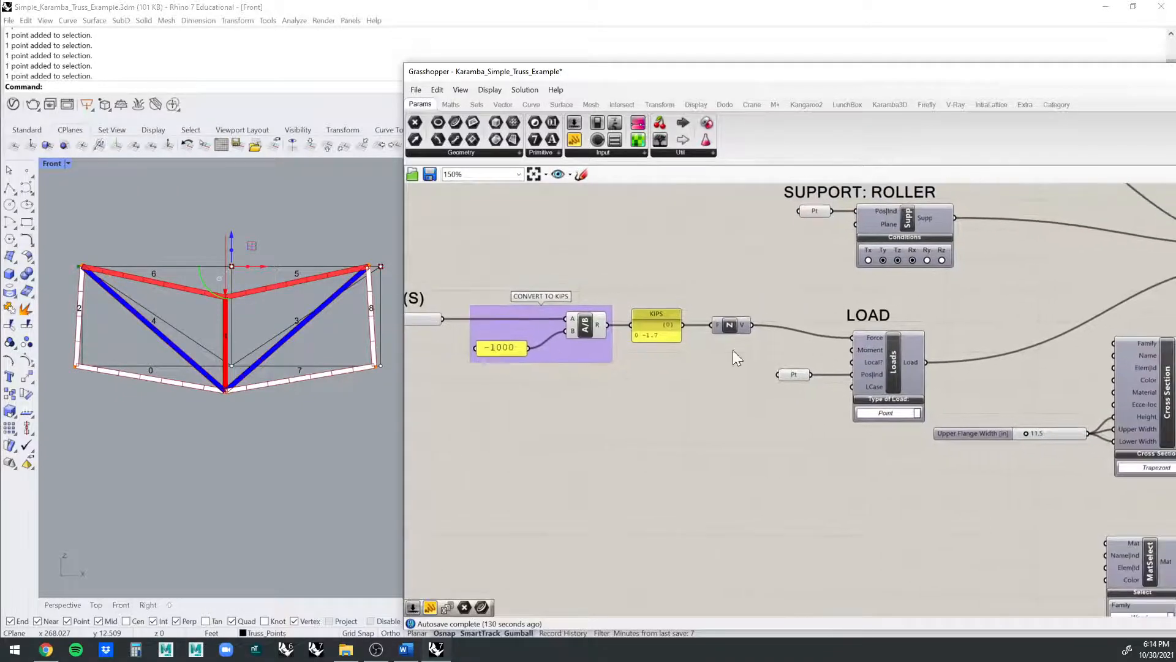
{"action": "scroll", "coordinate": [728, 354], "scroll_direction": "down", "scroll_amount": 3}
{"action": "right_click_drag", "start_coordinate": [787, 341], "coordinate": [518, 323]}
{"action": "scroll", "coordinate": [907, 340], "scroll_direction": "up", "scroll_amount": 1}
{"action": "right_click_drag", "start_coordinate": [907, 340], "coordinate": [585, 319]}
{"action": "scroll", "coordinate": [787, 323], "scroll_direction": "up", "scroll_amount": 3}
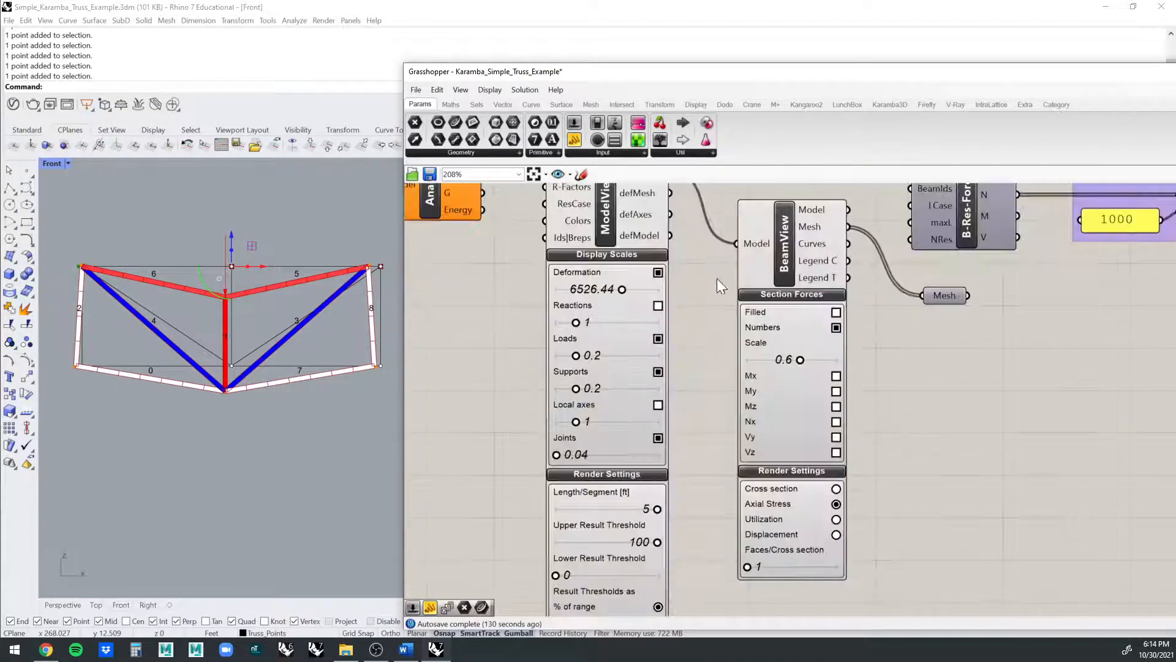
{"action": "left_click", "coordinate": [624, 254]}
{"action": "right_click", "coordinate": [631, 323]}
{"action": "left_click", "coordinate": [622, 269]}
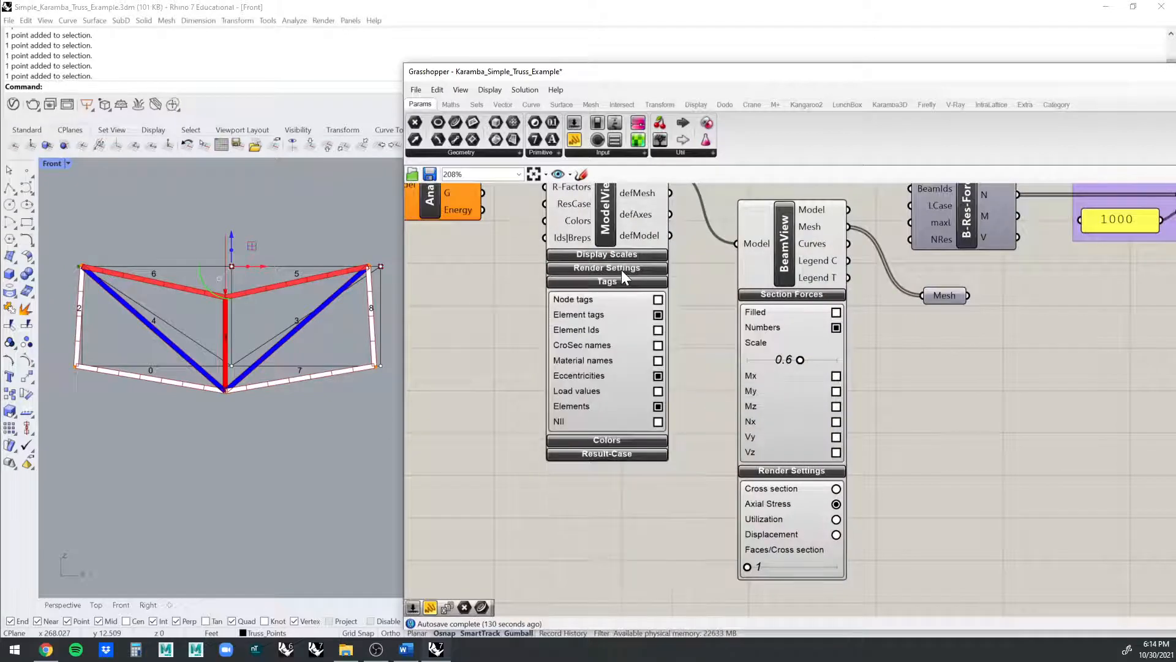
{"action": "left_click", "coordinate": [621, 268]}
{"action": "left_click", "coordinate": [631, 254]}
{"action": "scroll", "coordinate": [659, 325], "scroll_direction": "down", "scroll_amount": 4}
{"action": "scroll", "coordinate": [623, 284], "scroll_direction": "up", "scroll_amount": 3}
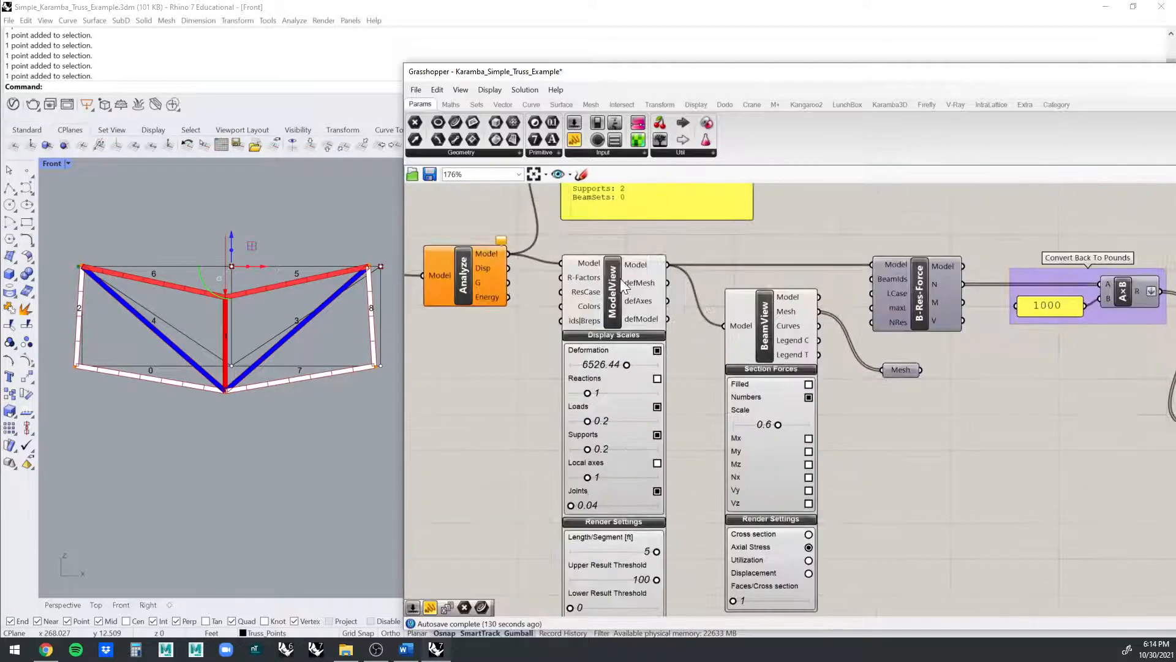
- Vary the ModelView deformation scale between 0 and about 6230 to compare truss shapes, ending at about 6868
{"action": "scroll", "coordinate": [623, 284], "scroll_direction": "down", "scroll_amount": 4}
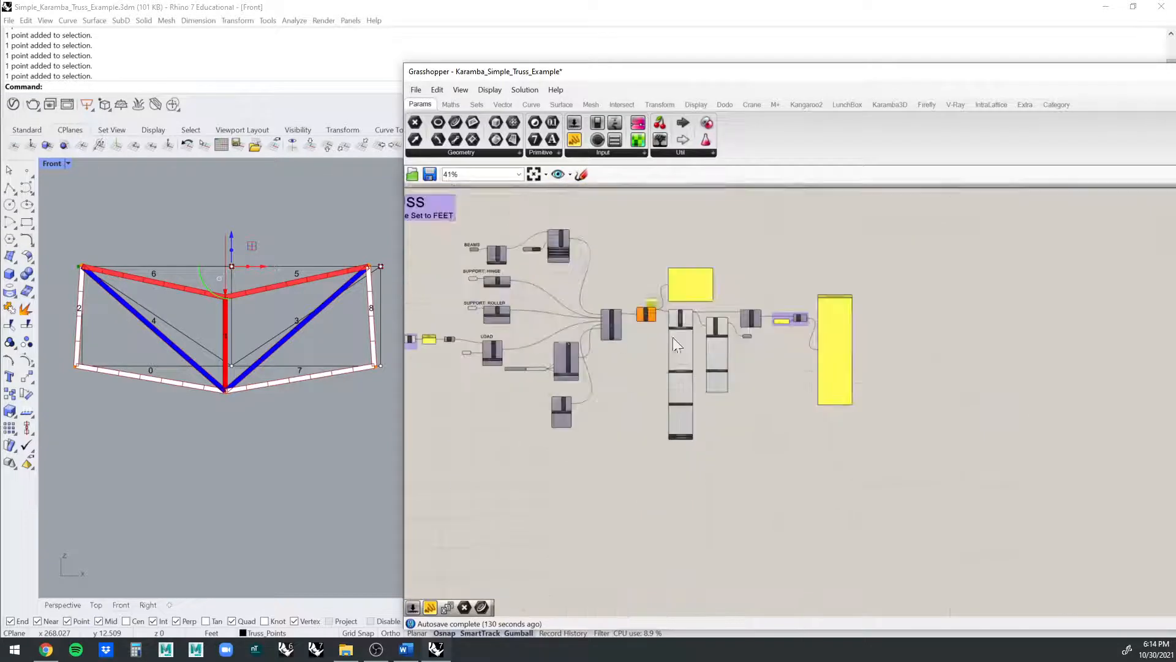
{"action": "scroll", "coordinate": [612, 316], "scroll_direction": "up", "scroll_amount": 4}
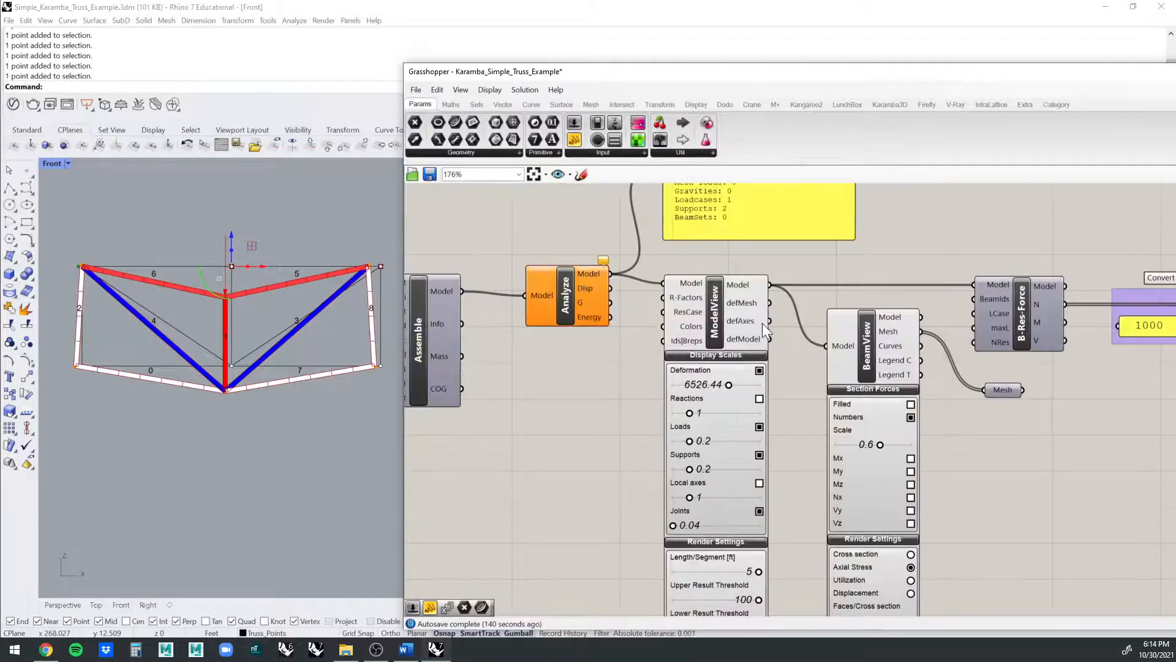
{"action": "right_click_drag", "start_coordinate": [786, 359], "coordinate": [668, 373]}
{"action": "scroll", "coordinate": [600, 338], "scroll_direction": "up", "scroll_amount": 3}
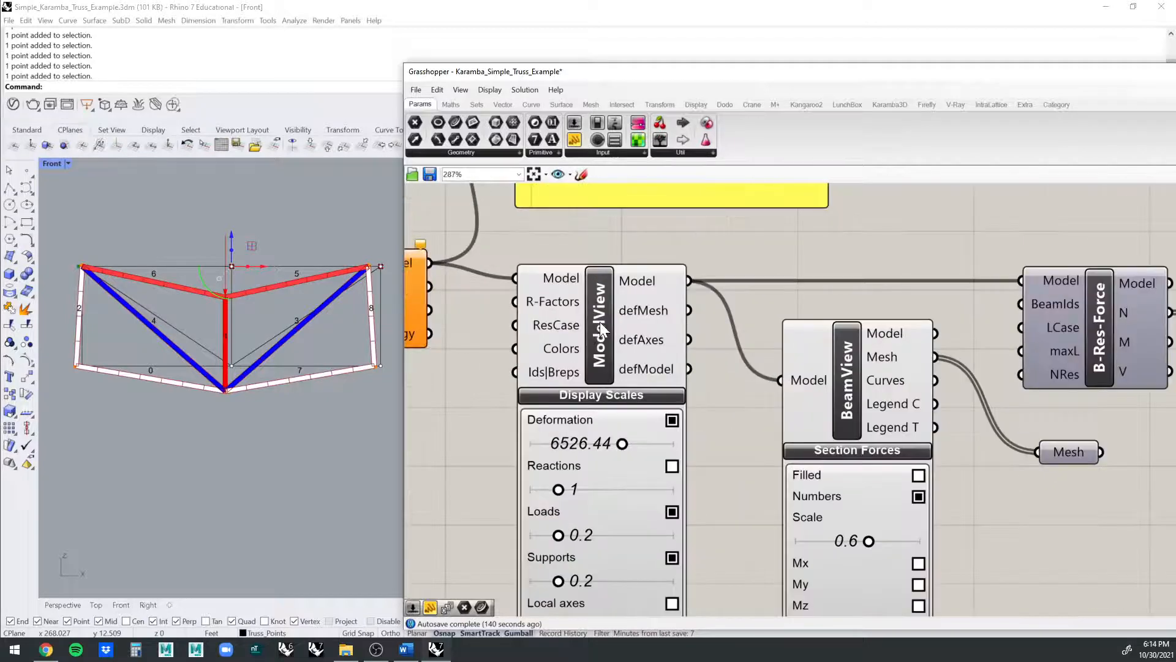
{"action": "right_click_drag", "start_coordinate": [689, 414], "coordinate": [695, 306]}
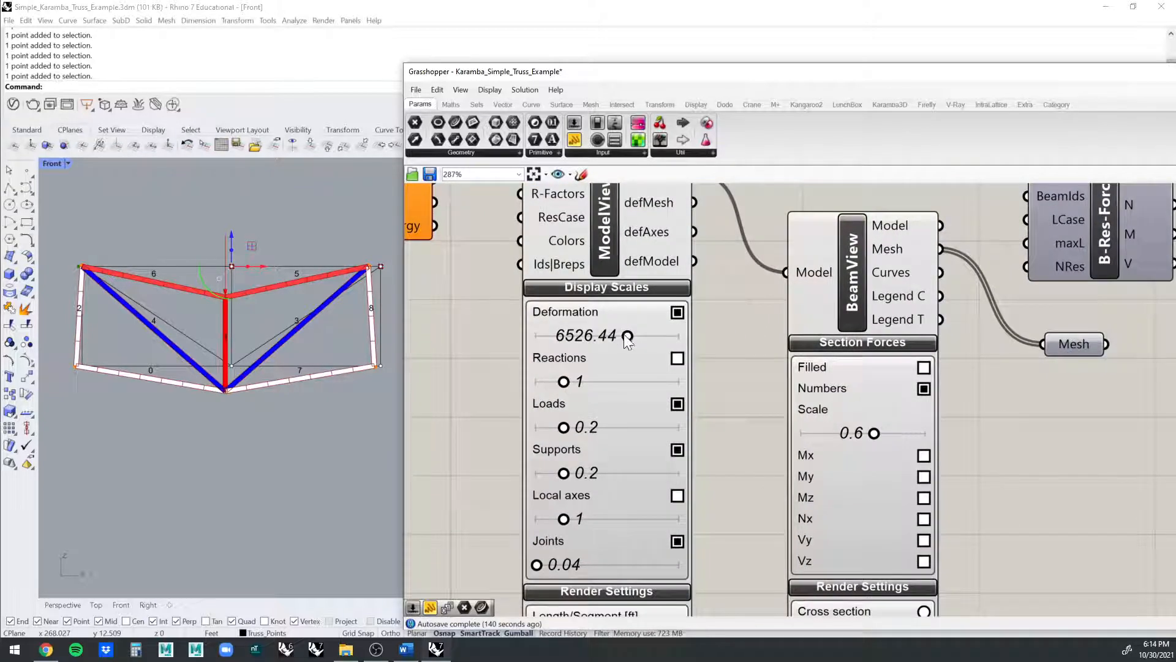
{"action": "left_click_drag", "start_coordinate": [623, 336], "coordinate": [526, 339]}
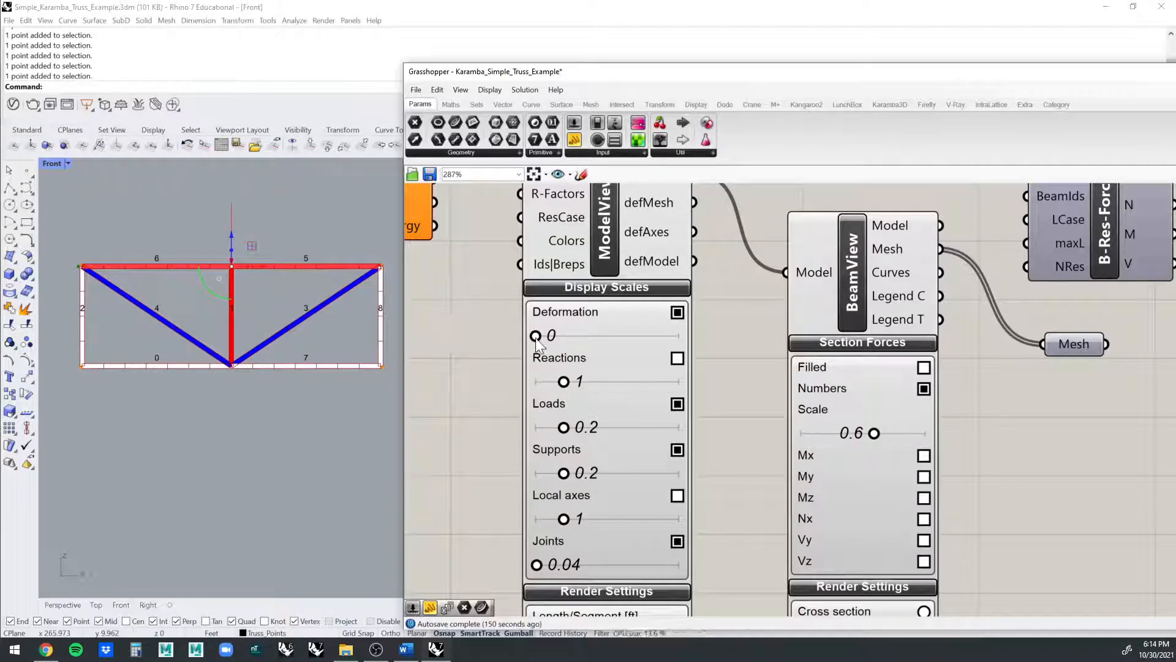
{"action": "left_click_drag", "start_coordinate": [536, 337], "coordinate": [623, 336]}
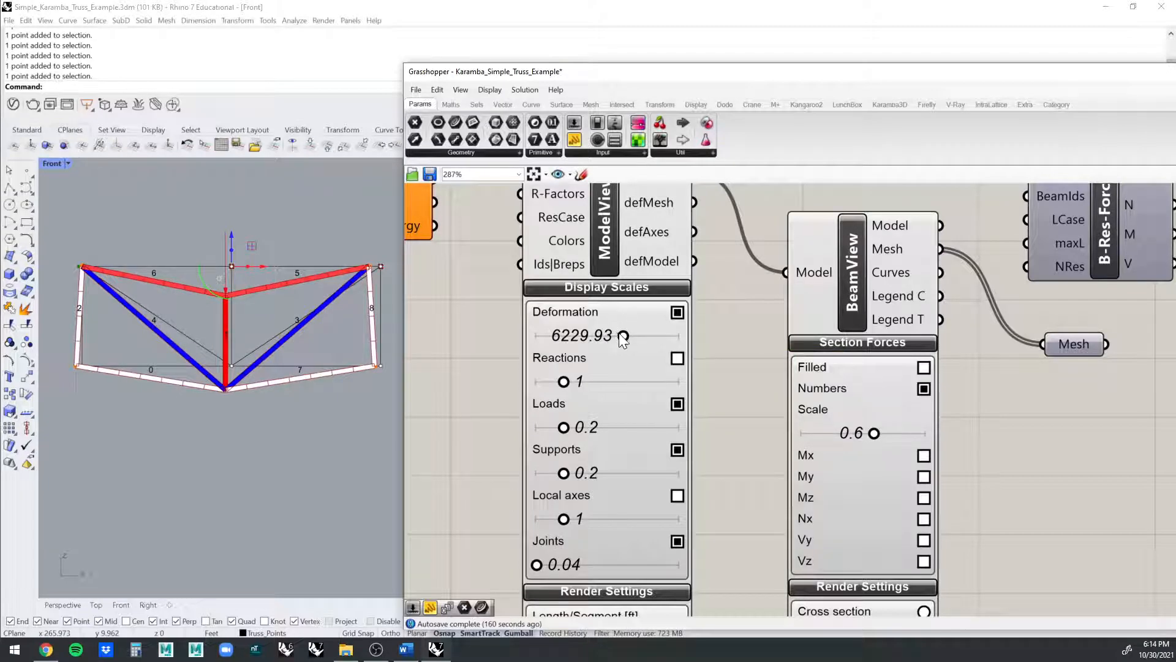
{"action": "left_click_drag", "start_coordinate": [623, 336], "coordinate": [522, 339]}
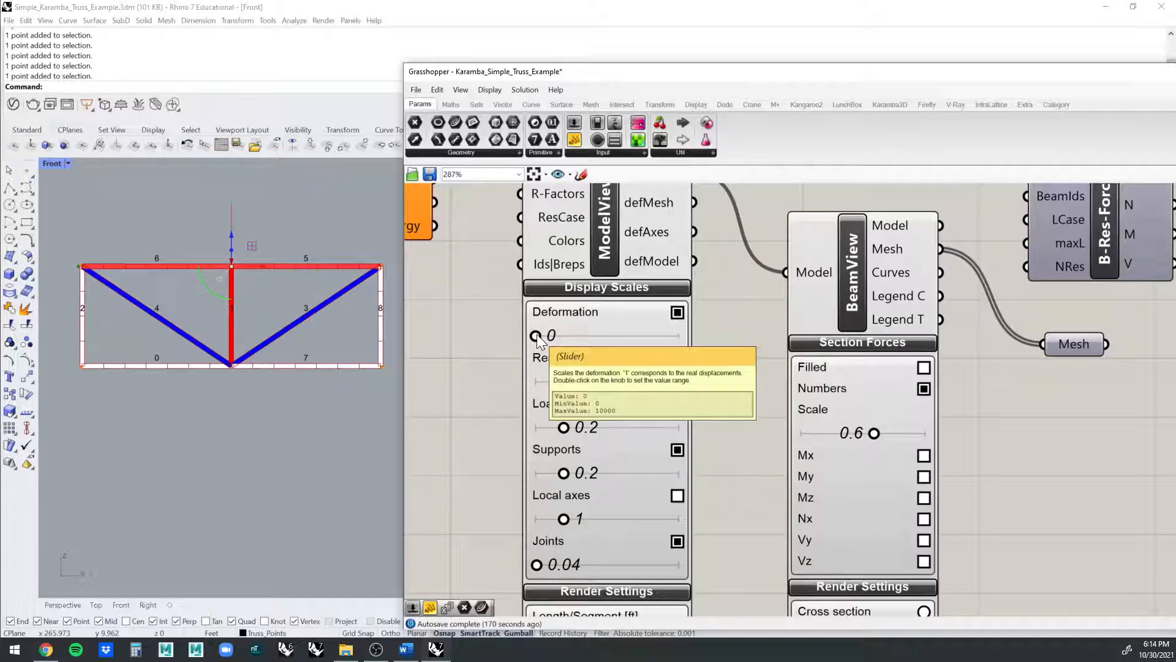
{"action": "left_click_drag", "start_coordinate": [537, 337], "coordinate": [633, 335]}
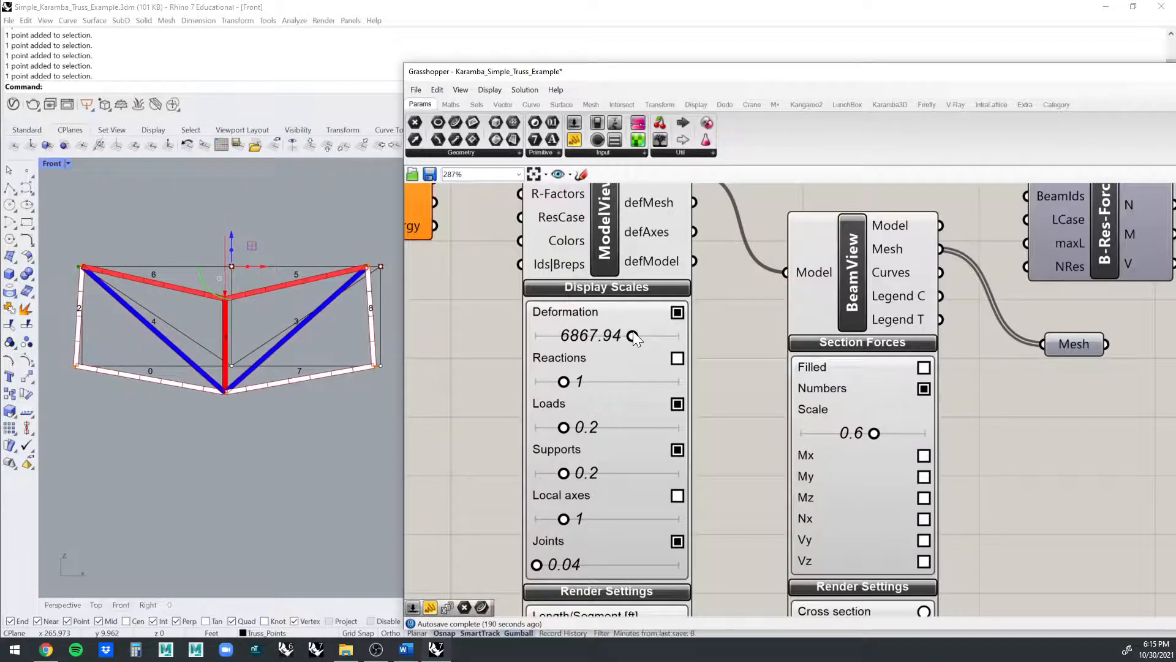
- Set the deformation scale to about 6810 and check its slider limits, keeping the maximum at 10000
{"action": "left_click", "coordinate": [677, 313]}
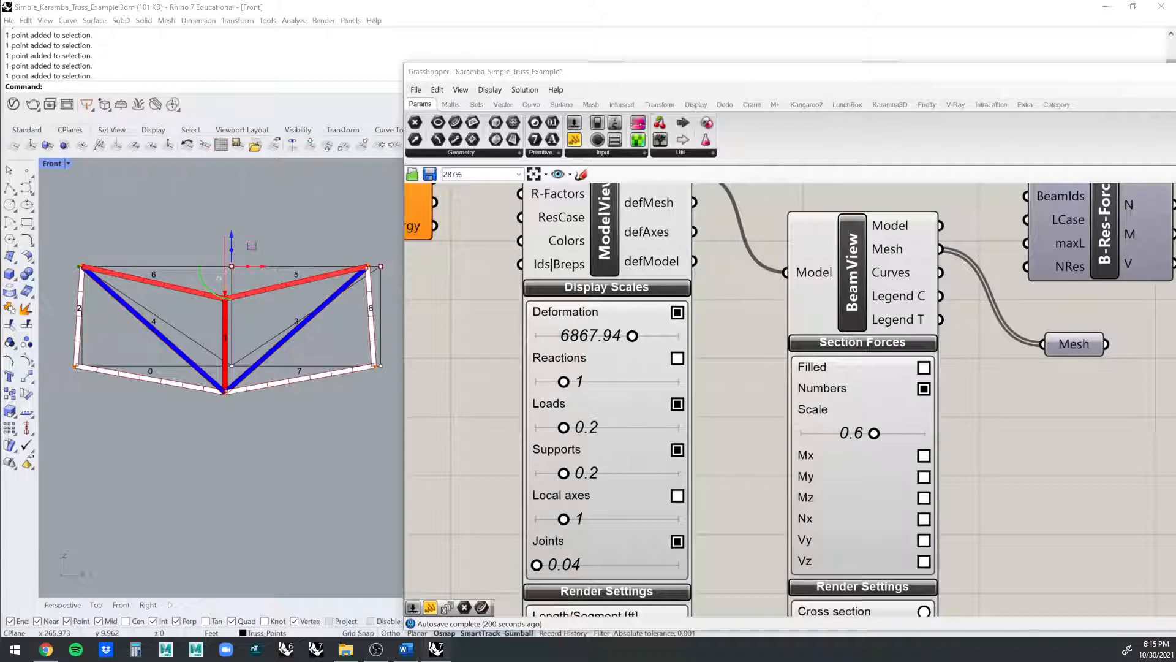
{"action": "left_click_drag", "start_coordinate": [0, 460], "coordinate": [755, 202]}
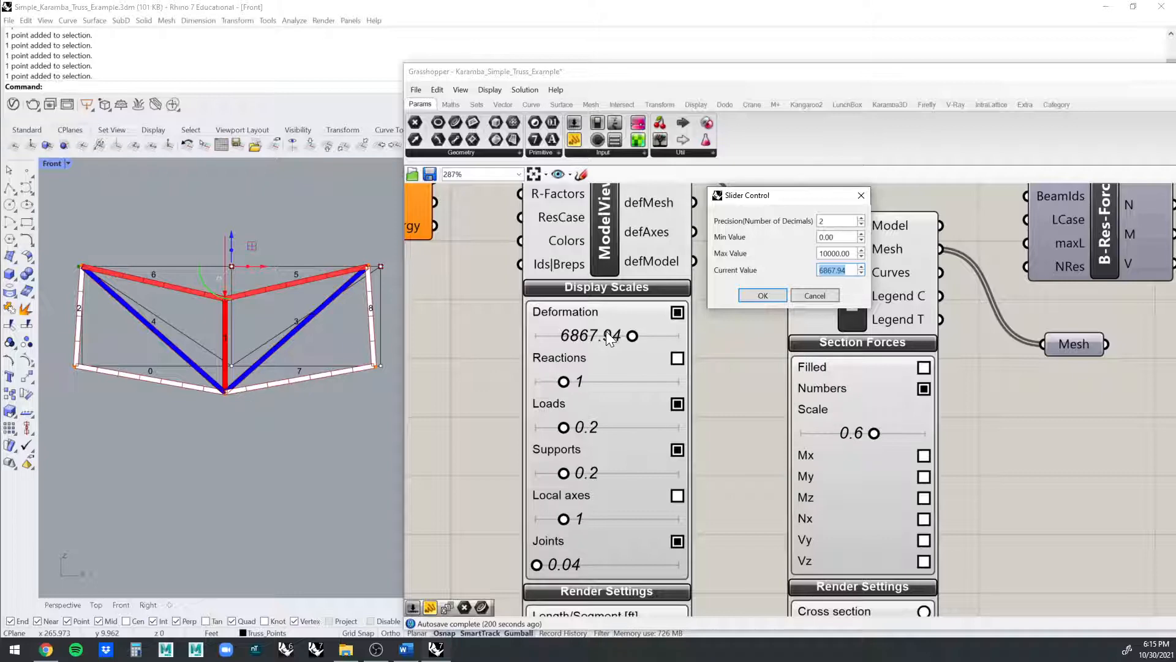
{"action": "left_click", "coordinate": [827, 295]}
{"action": "left_click_drag", "start_coordinate": [632, 336], "coordinate": [631, 336]}
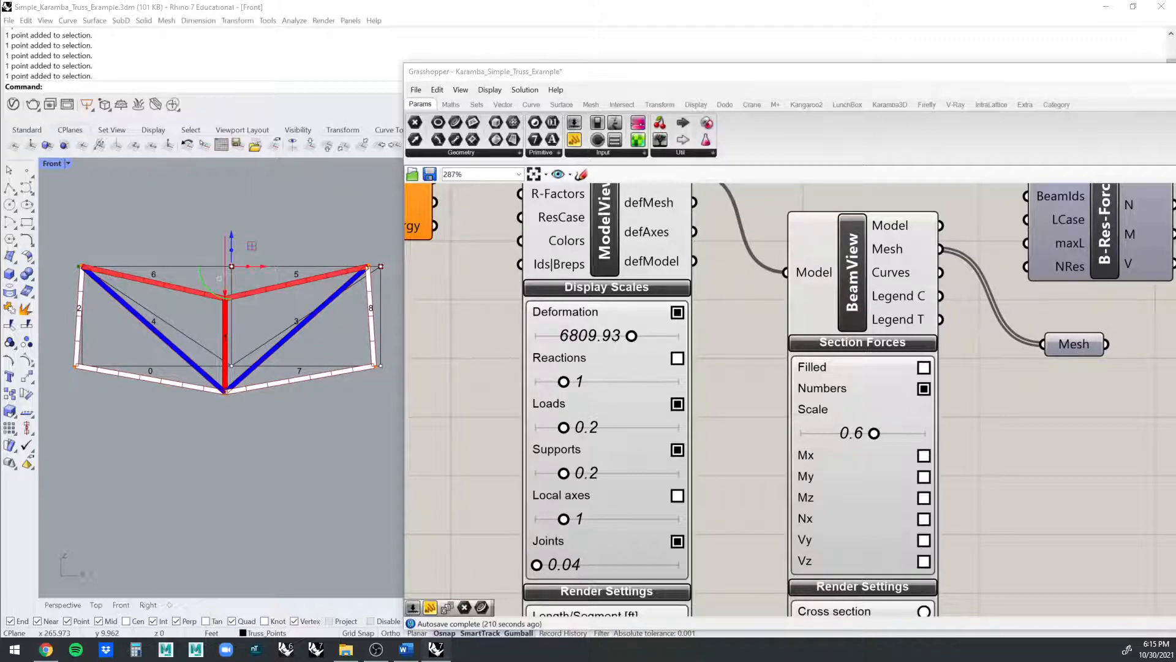
{"action": "double_click", "coordinate": [631, 336]}
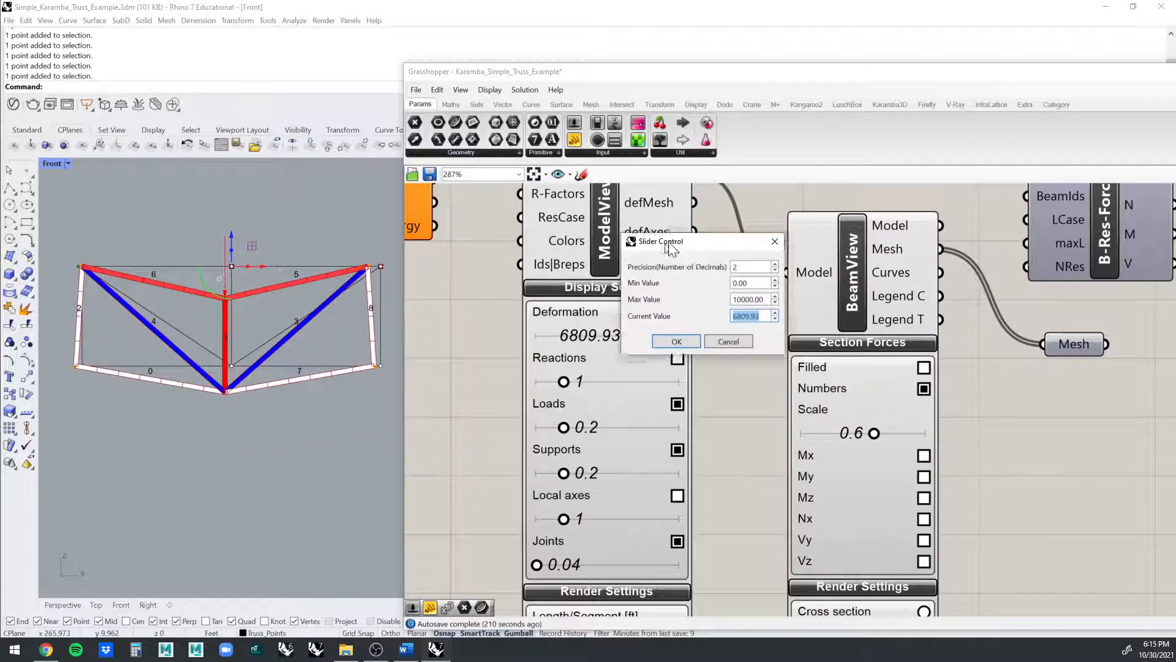
{"action": "left_click_drag", "start_coordinate": [568, 239], "coordinate": [722, 186]}
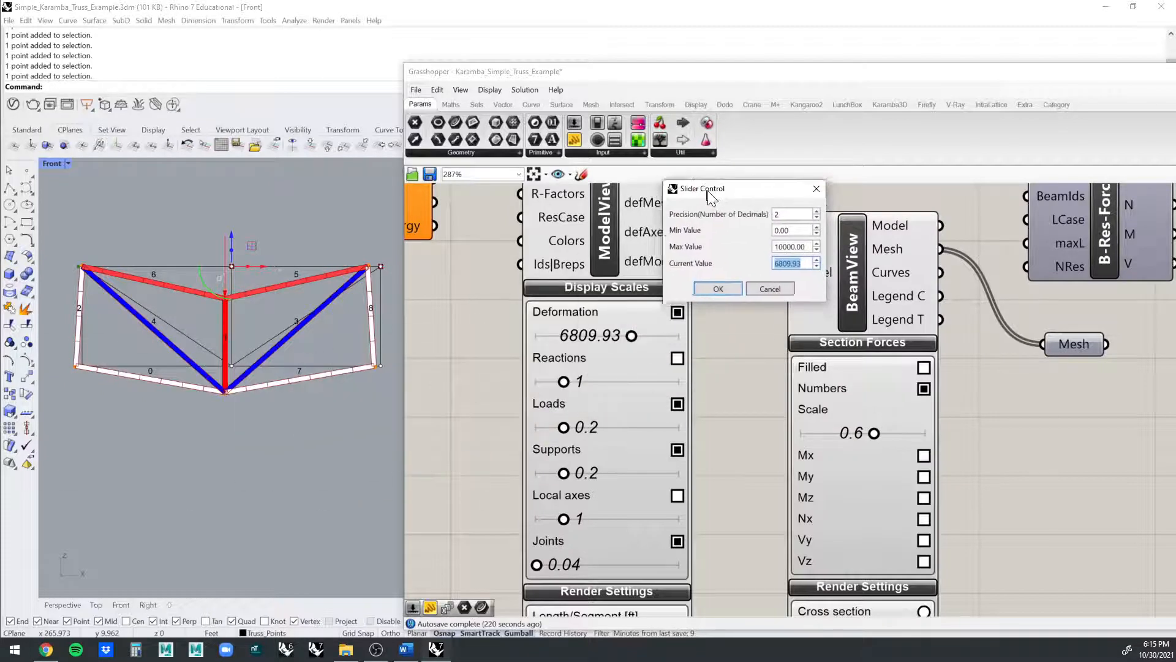
{"action": "double_click", "coordinate": [801, 245]}
{"action": "left_click", "coordinate": [815, 244]}
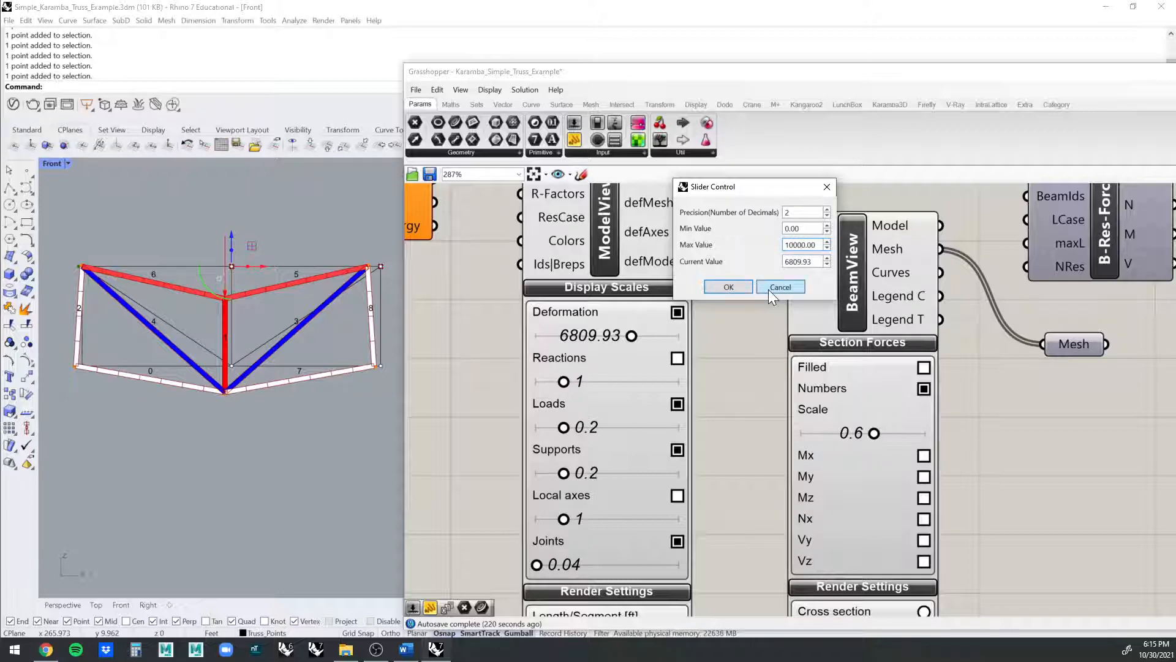
{"action": "left_click", "coordinate": [741, 288]}
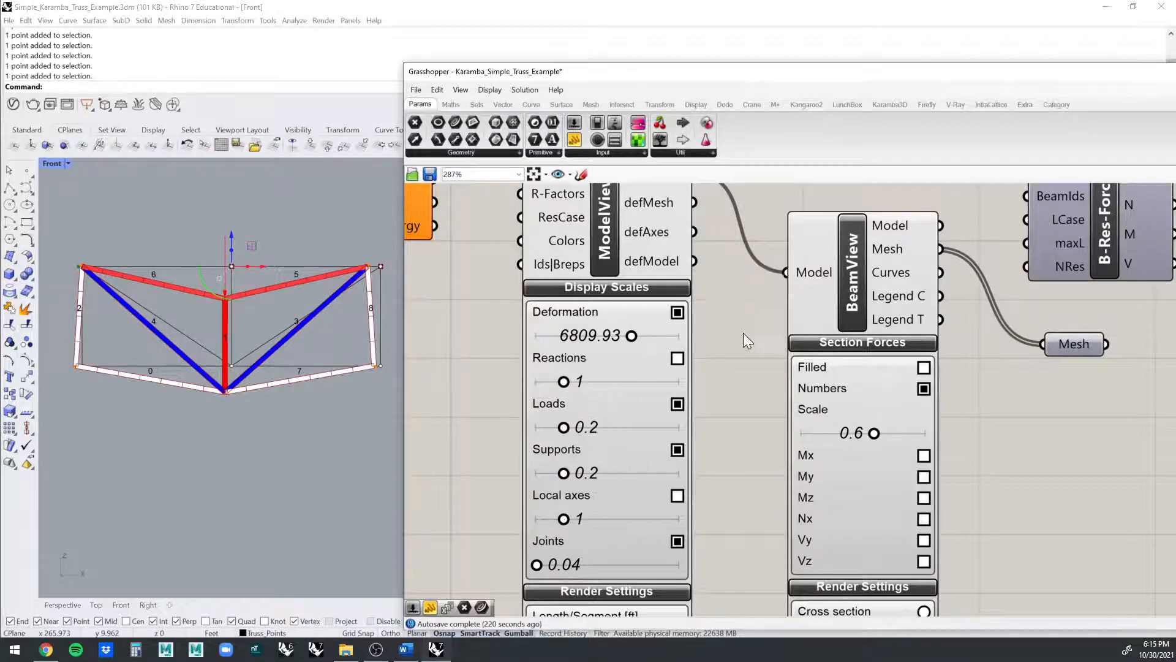
- Switch the Rhino viewport to Perspective and inspect the deformed truss members in 3D
{"action": "scroll", "coordinate": [718, 301], "scroll_direction": "down", "scroll_amount": 5}
{"action": "right_click_drag", "start_coordinate": [716, 298], "coordinate": [728, 304]}
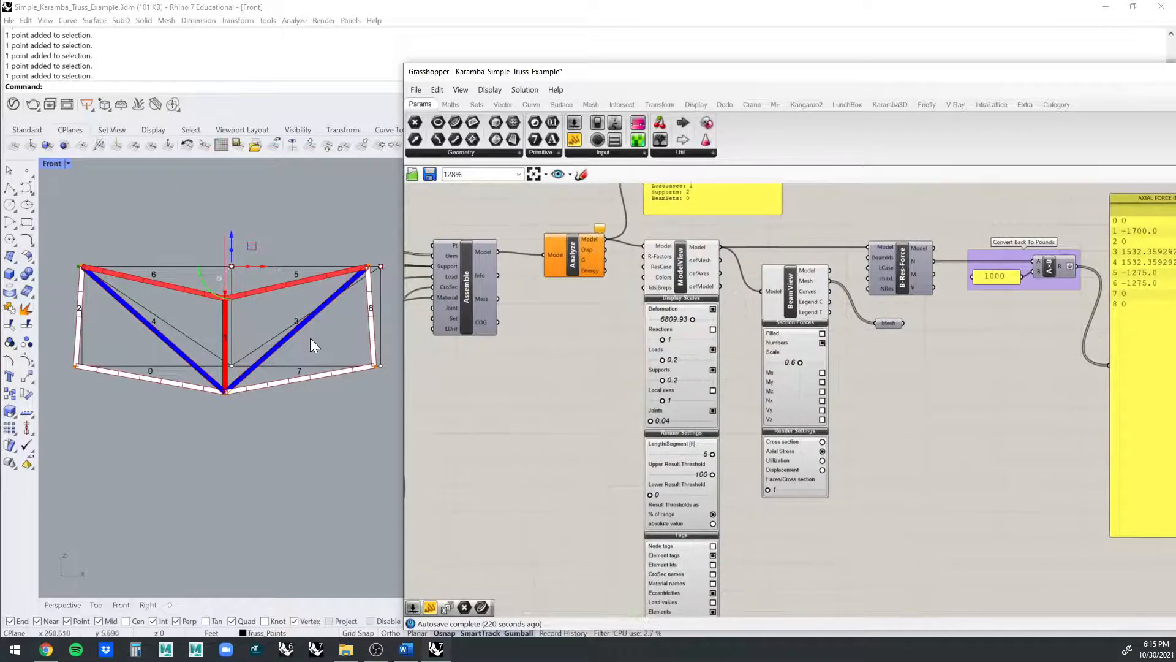
{"action": "right_click_drag", "start_coordinate": [310, 336], "coordinate": [283, 401]}
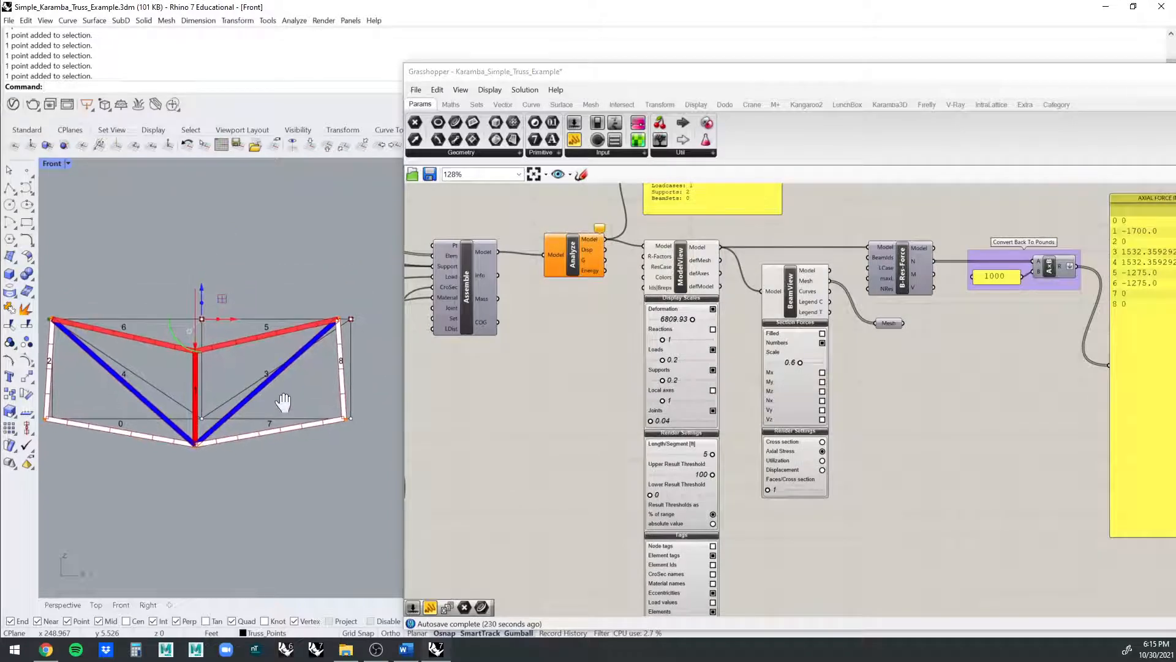
{"action": "left_click", "coordinate": [71, 605]}
{"action": "right_click_drag", "start_coordinate": [174, 456], "coordinate": [127, 453]}
{"action": "scroll", "coordinate": [248, 382], "scroll_direction": "up", "scroll_amount": 5}
{"action": "right_click_drag", "start_coordinate": [361, 340], "coordinate": [253, 475], "text": "shift"}
{"action": "scroll", "coordinate": [293, 326], "scroll_direction": "up", "scroll_amount": 4}
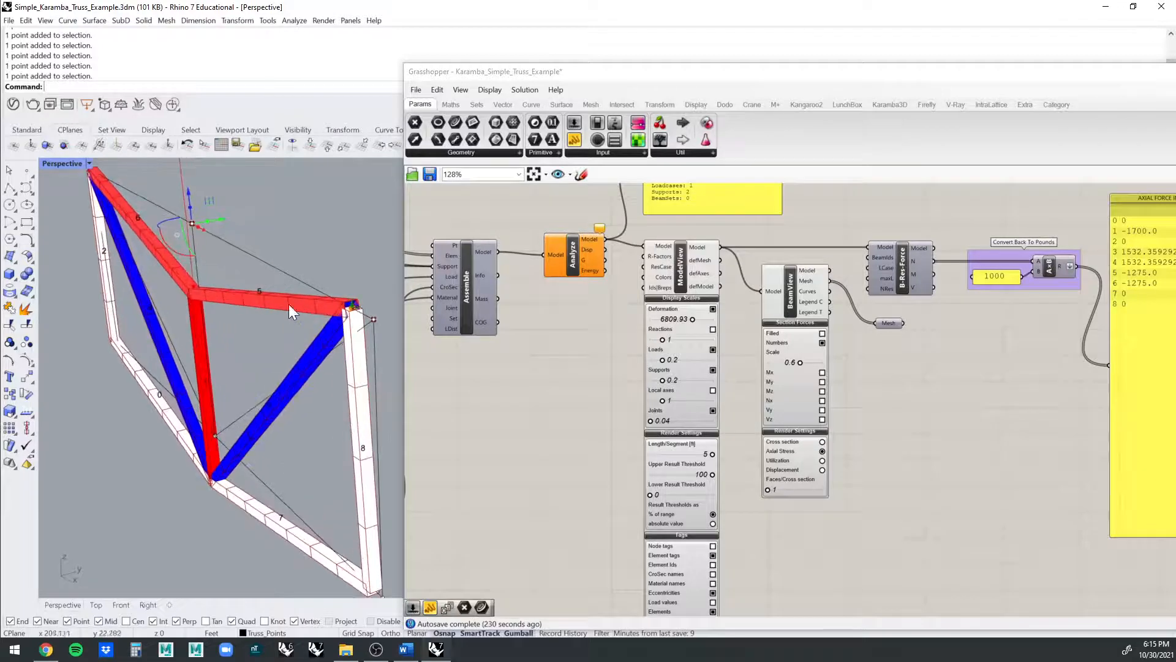
{"action": "scroll", "coordinate": [291, 299], "scroll_direction": "down", "scroll_amount": 2}
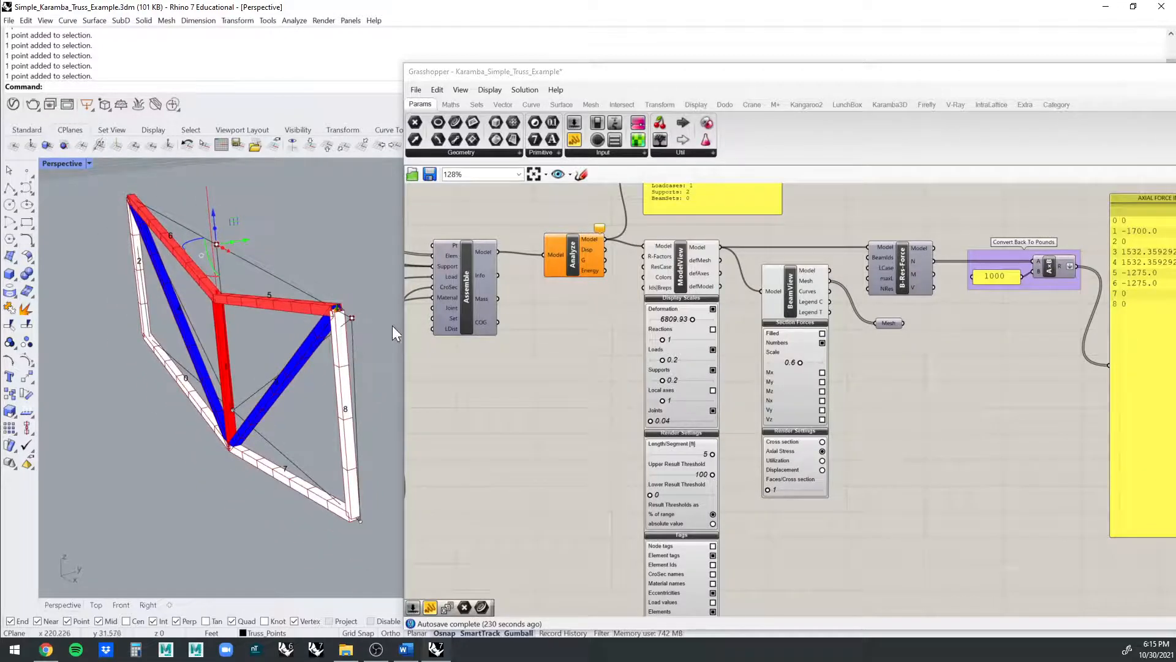
{"action": "scroll", "coordinate": [414, 358], "scroll_direction": "down", "scroll_amount": 1}
- Review the section types offered by the Cross Section component, keeping Trapezoid
{"action": "right_click_drag", "start_coordinate": [413, 358], "coordinate": [791, 346]}
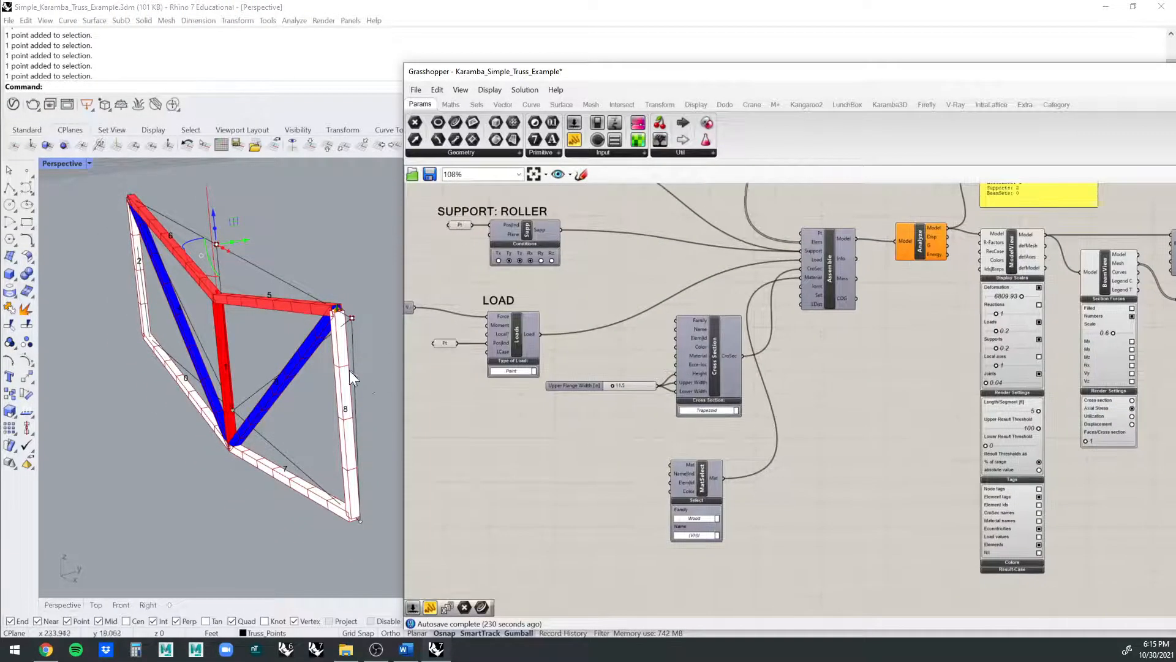
{"action": "scroll", "coordinate": [291, 365], "scroll_direction": "up", "scroll_amount": 1}
{"action": "right_click_drag", "start_coordinate": [484, 393], "coordinate": [549, 382]}
{"action": "scroll", "coordinate": [548, 382], "scroll_direction": "up", "scroll_amount": 4}
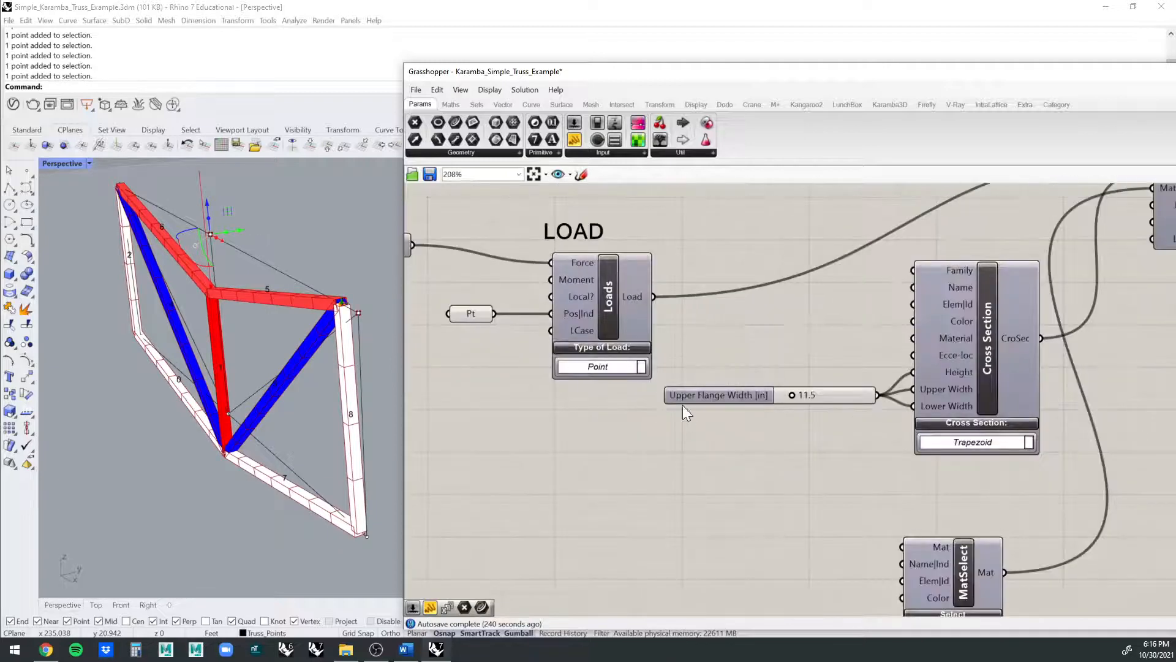
{"action": "right_click_drag", "start_coordinate": [739, 416], "coordinate": [704, 400]}
{"action": "scroll", "coordinate": [796, 381], "scroll_direction": "up", "scroll_amount": 1}
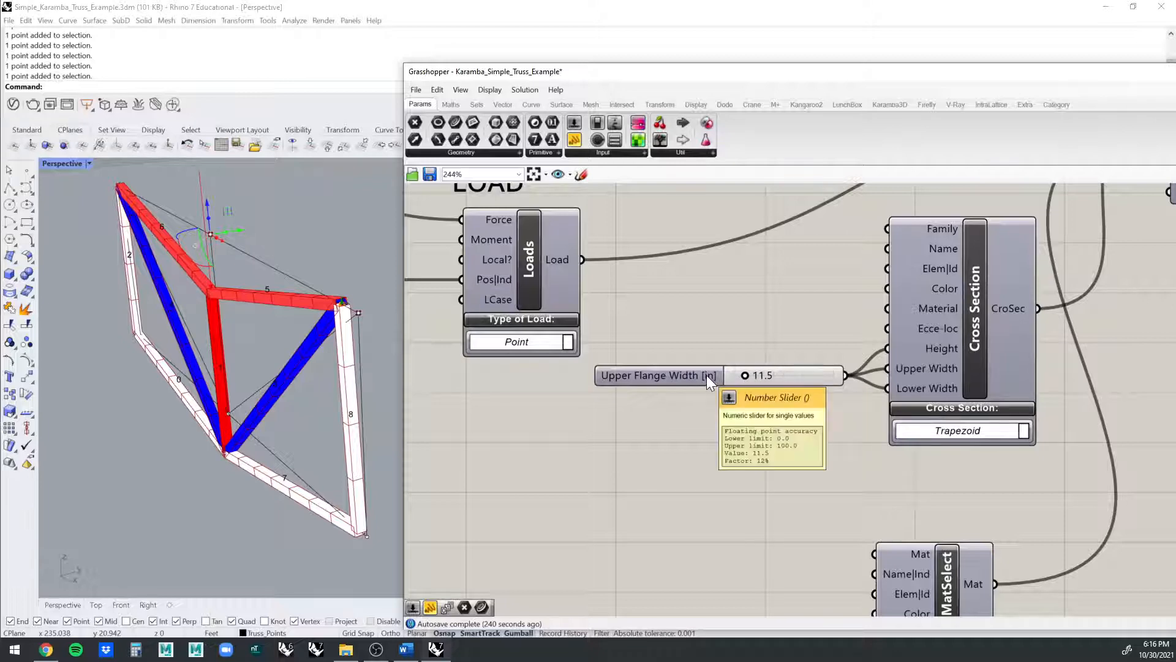
{"action": "left_click", "coordinate": [910, 431]}
{"action": "scroll", "coordinate": [922, 448], "scroll_direction": "down", "scroll_amount": 4}
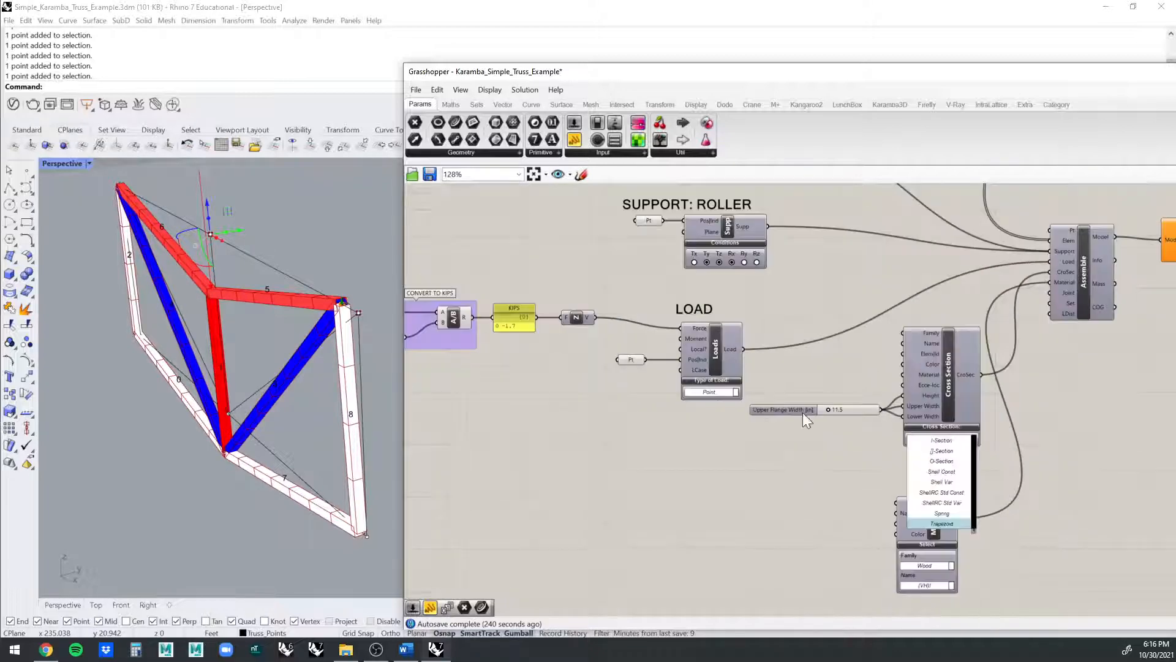
{"action": "scroll", "coordinate": [737, 416], "scroll_direction": "up", "scroll_amount": 4}
{"action": "left_click", "coordinate": [571, 373]}
- Increase the Upper Flange Width slider to 14.7 inches and shift the slider slightly on the canvas
{"action": "right_click_drag", "start_coordinate": [570, 373], "coordinate": [463, 351]}
{"action": "scroll", "coordinate": [836, 388], "scroll_direction": "up", "scroll_amount": 4}
{"action": "left_click_drag", "start_coordinate": [787, 386], "coordinate": [721, 397]}
{"action": "scroll", "coordinate": [719, 395], "scroll_direction": "down", "scroll_amount": 4}
{"action": "scroll", "coordinate": [763, 334], "scroll_direction": "up", "scroll_amount": 2}
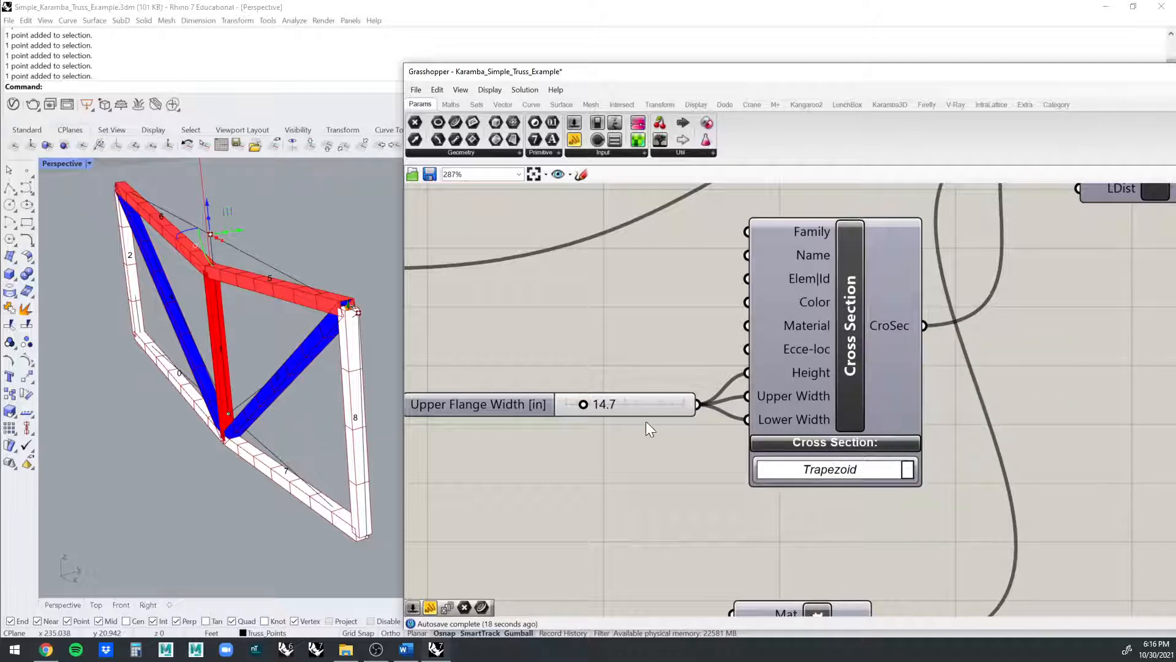
{"action": "left_click_drag", "start_coordinate": [639, 415], "coordinate": [628, 407]}
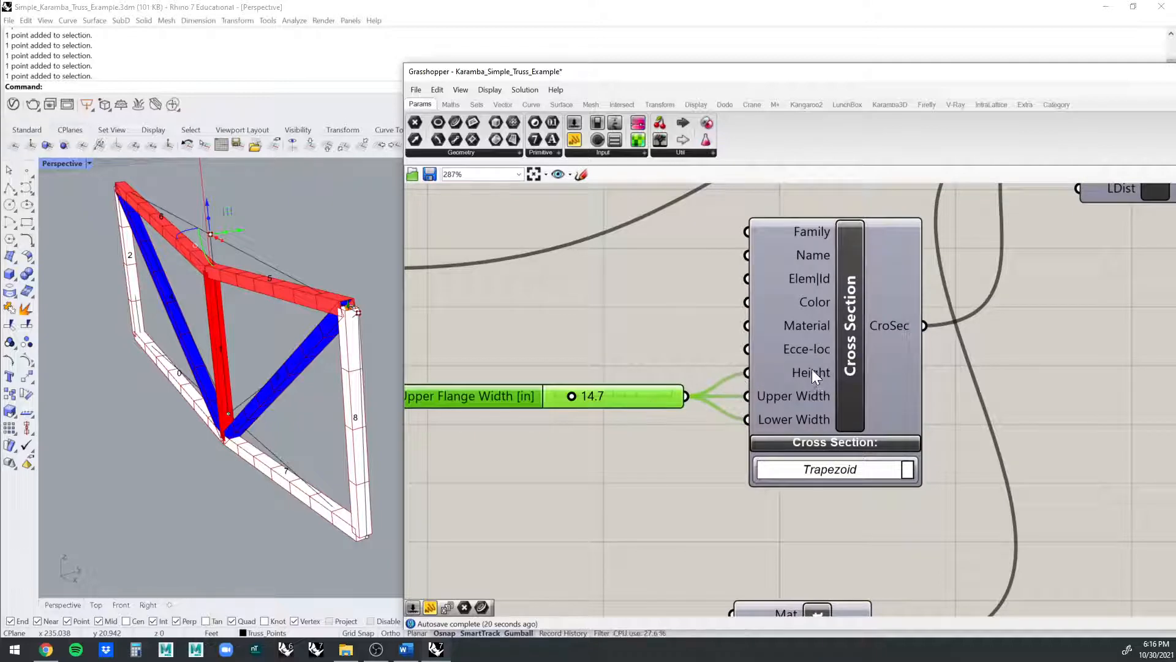
- Look through the cross-section type options once more and close the list without choosing another type
{"action": "scroll", "coordinate": [797, 374], "scroll_direction": "up", "scroll_amount": 3}
{"action": "left_click", "coordinate": [923, 498]}
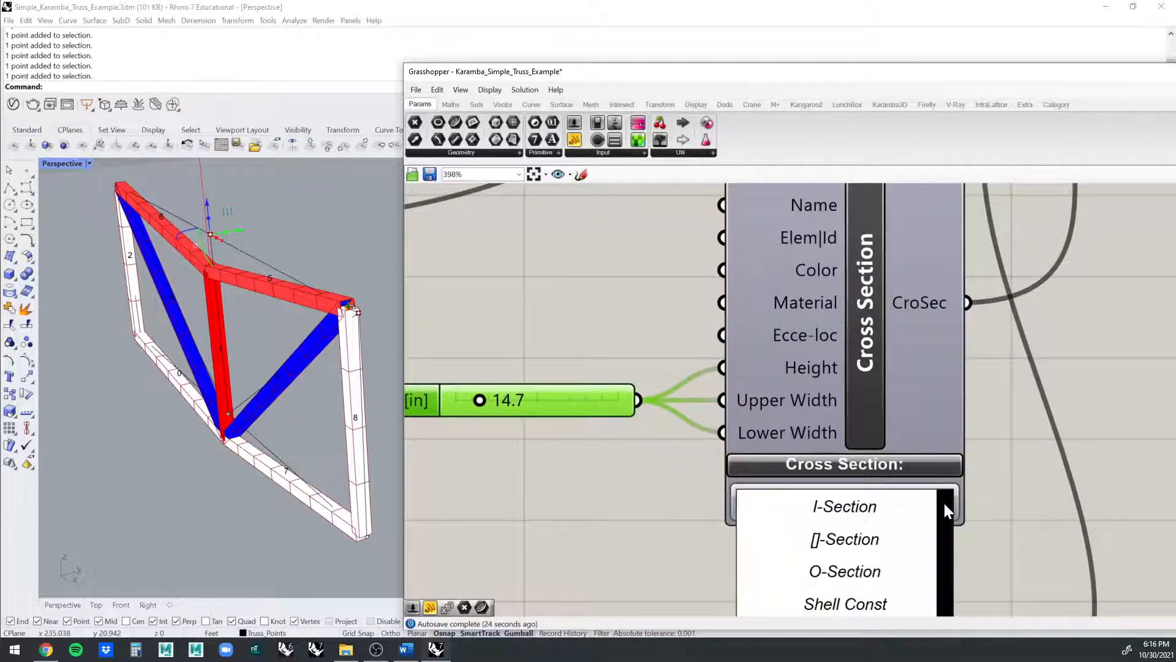
{"action": "scroll", "coordinate": [967, 494], "scroll_direction": "down", "scroll_amount": 7}
{"action": "right_click", "coordinate": [936, 425]}
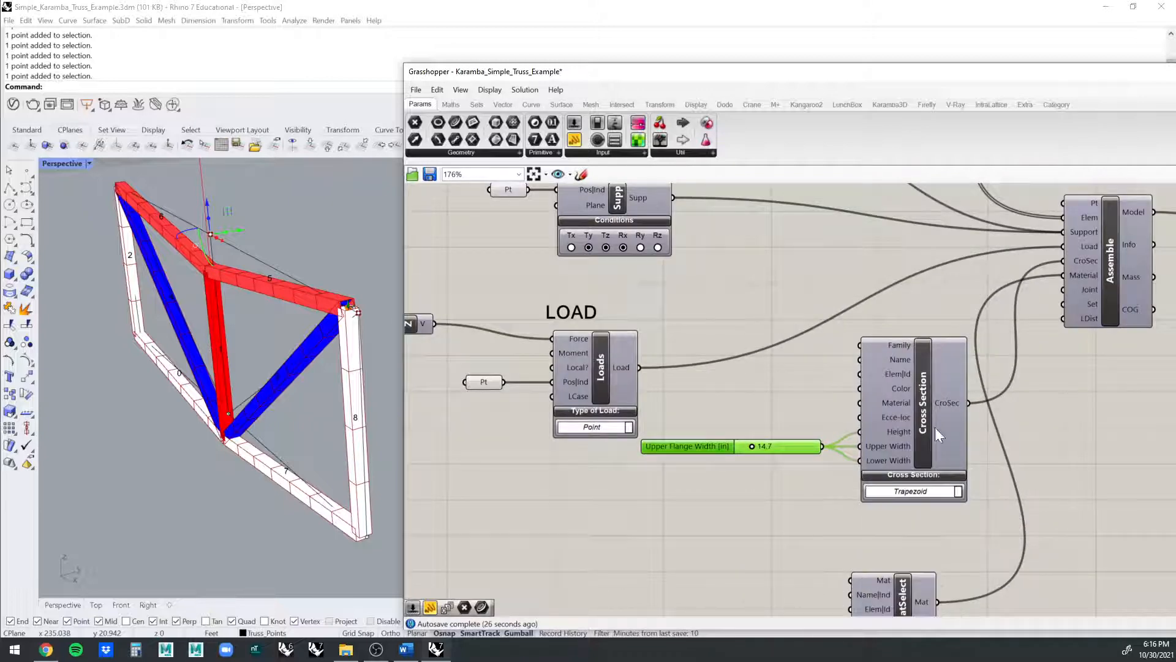
- Check the Cross Section component's I-Section, []-Section, O-Section and shell options again, keeping Trapezoid
{"action": "scroll", "coordinate": [1001, 532], "scroll_direction": "down", "scroll_amount": 2}
{"action": "left_click", "coordinate": [1005, 535]}
{"action": "scroll", "coordinate": [1002, 535], "scroll_direction": "up", "scroll_amount": 5}
{"action": "scroll", "coordinate": [986, 517], "scroll_direction": "up", "scroll_amount": 1}
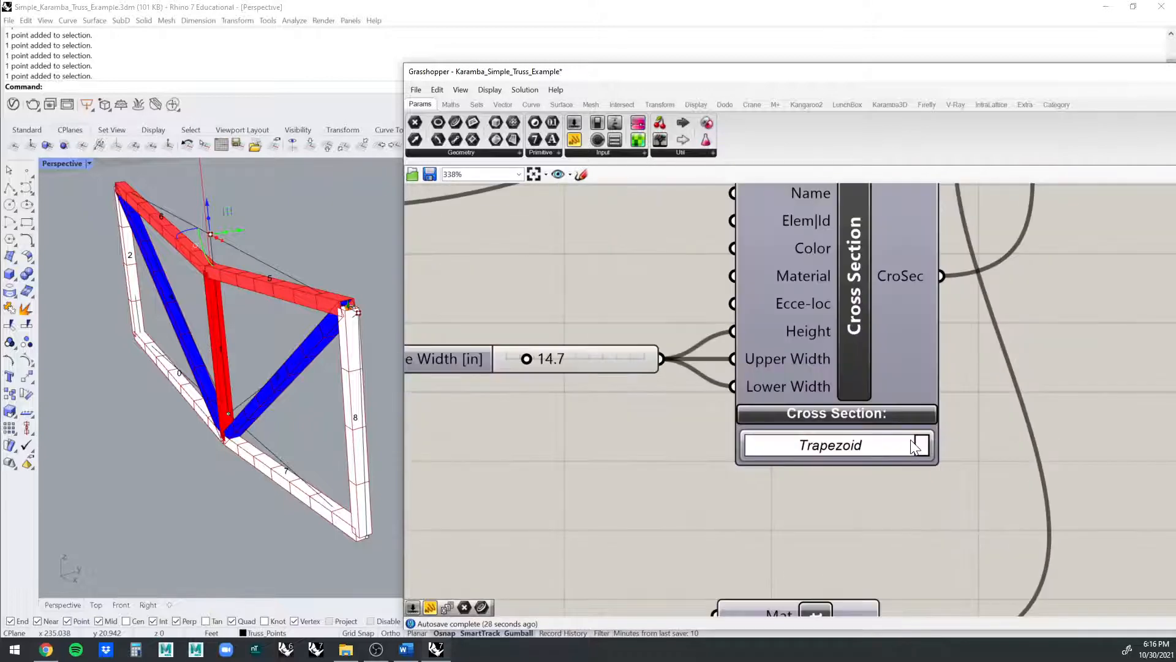
{"action": "left_click", "coordinate": [918, 444]}
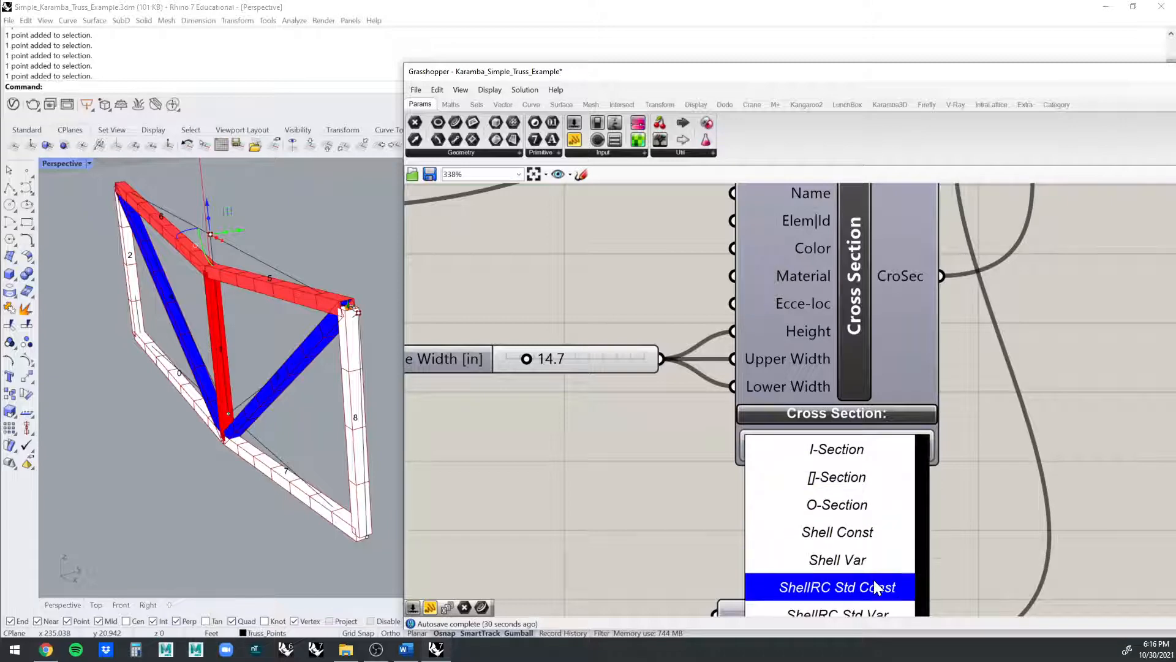
{"action": "left_click", "coordinate": [991, 462]}
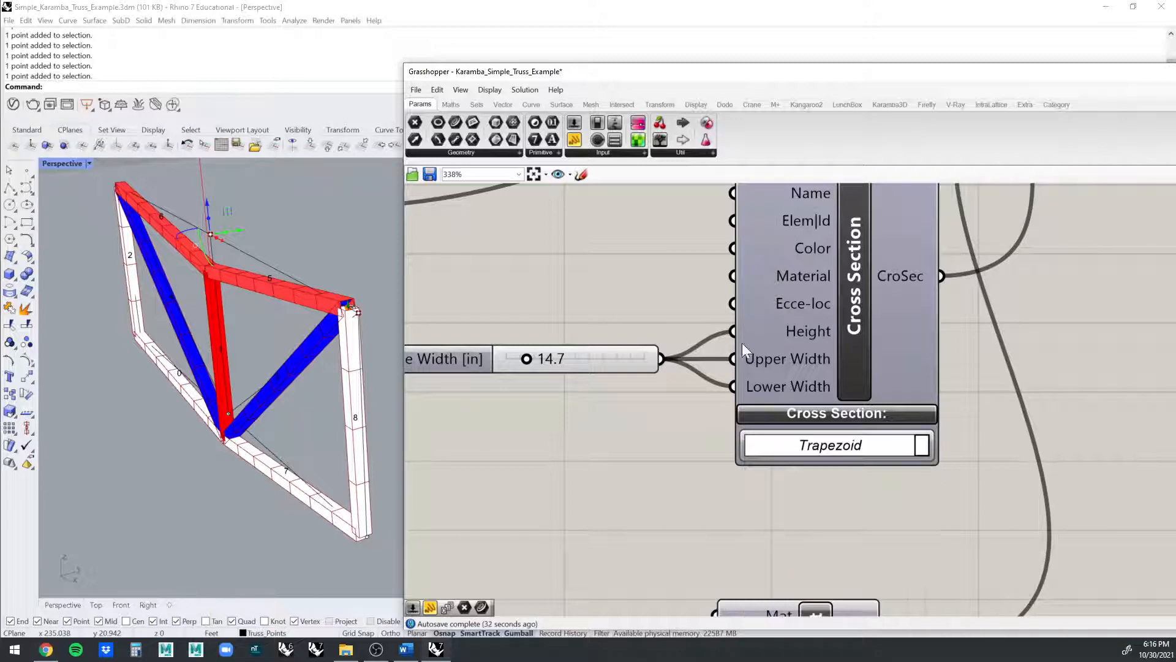
- Duplicate the cross-section slider so that a separate Height slider drives only the Height input and the other drives both widths
{"action": "right_click_drag", "start_coordinate": [637, 303], "coordinate": [686, 318]}
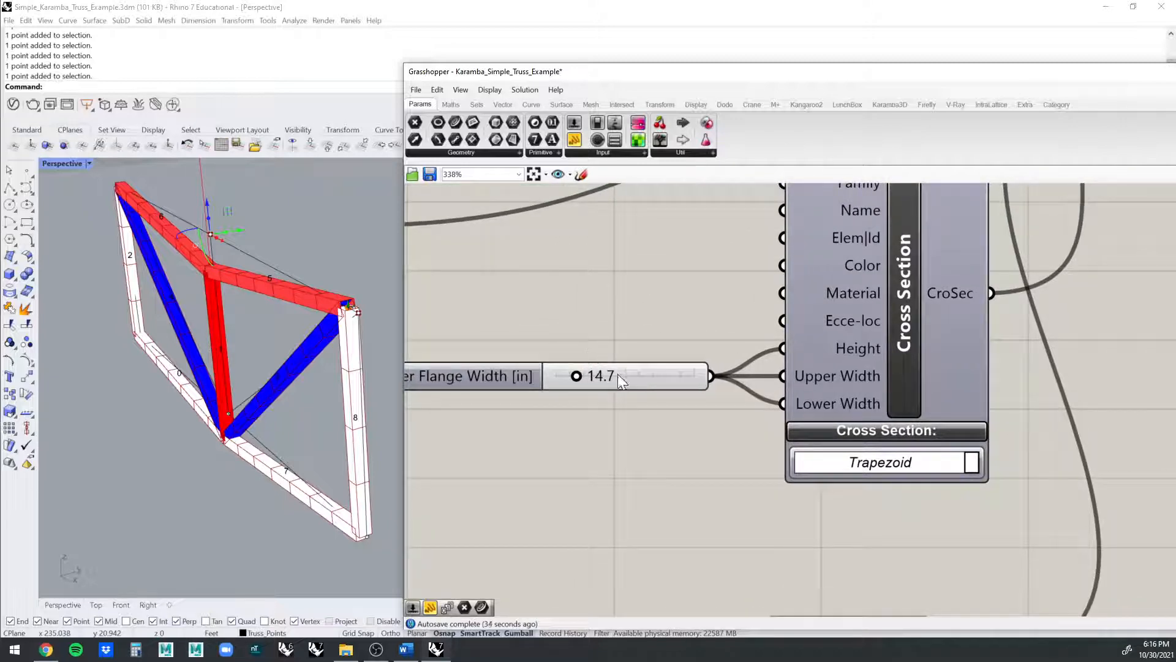
{"action": "left_click_drag", "start_coordinate": [618, 375], "coordinate": [534, 355]}
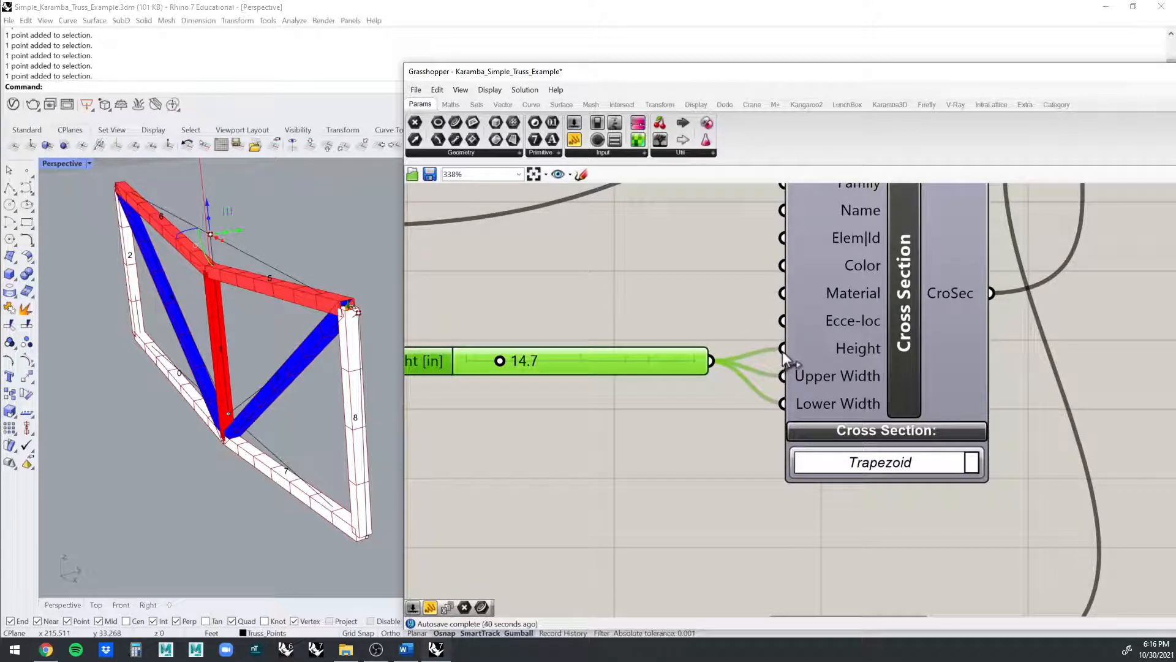
{"action": "left_click_drag", "start_coordinate": [680, 362], "coordinate": [772, 348]}
{"action": "key", "text": "ctrl+c"}
{"action": "key", "text": "ctrl+v"}
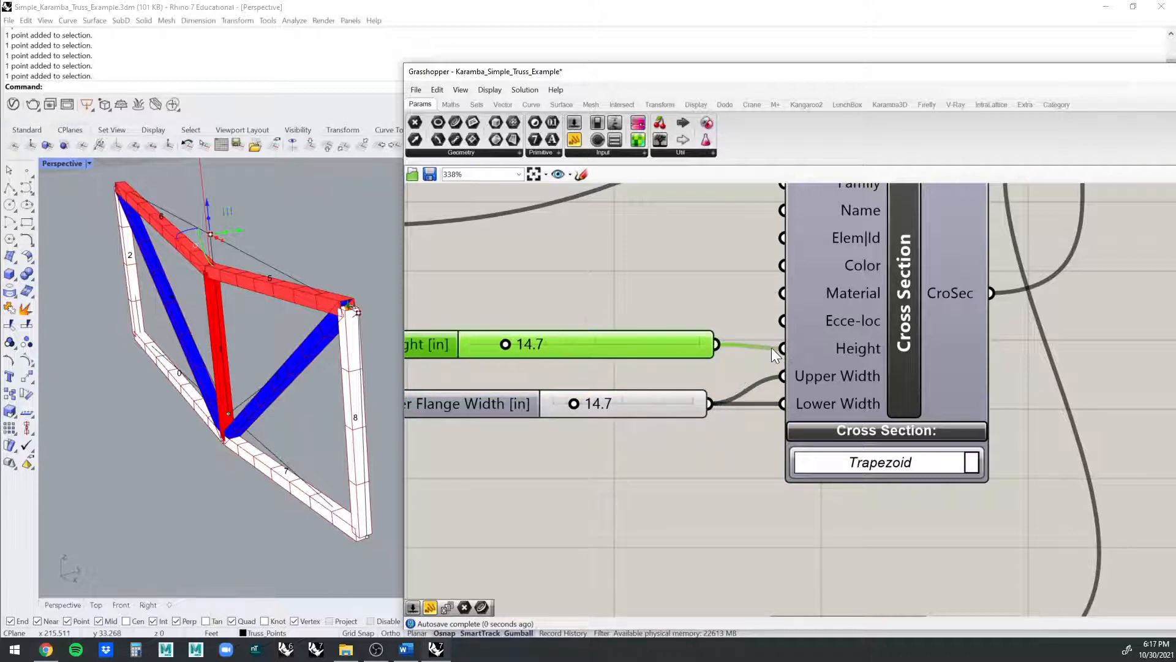
- Try cross sections 40.0 inches high by 8.5 inches wide, and 24.2 inches high by 12.0 inches wide, using the two sliders
{"action": "left_click_drag", "start_coordinate": [505, 344], "coordinate": [563, 344]}
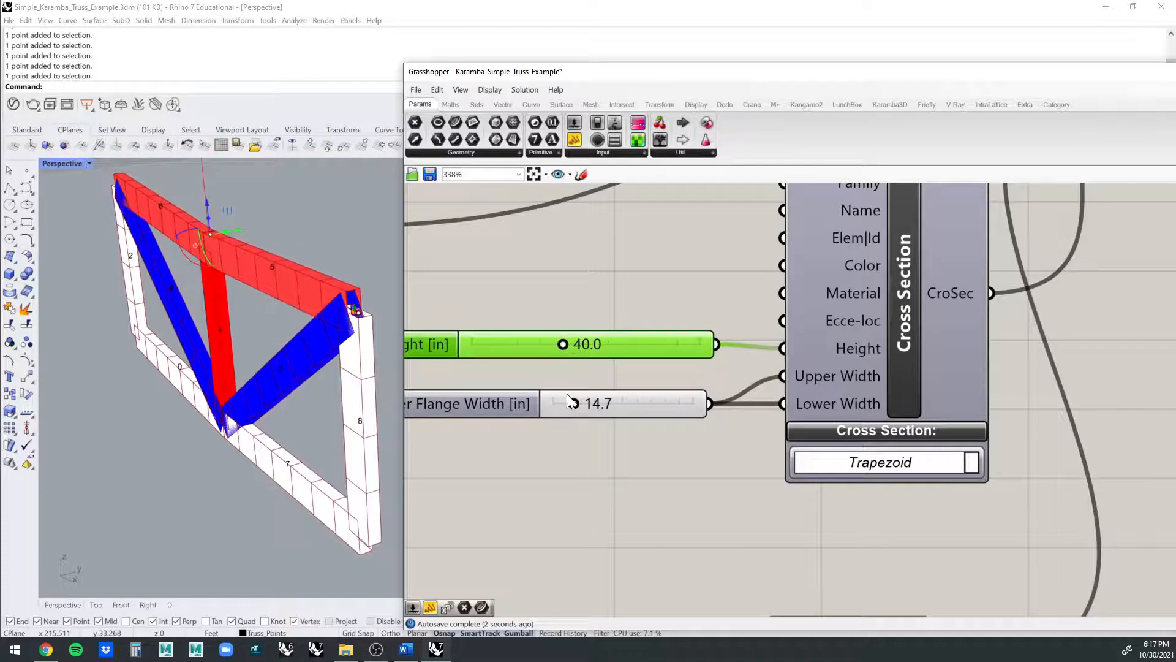
{"action": "left_click_drag", "start_coordinate": [573, 406], "coordinate": [565, 406]}
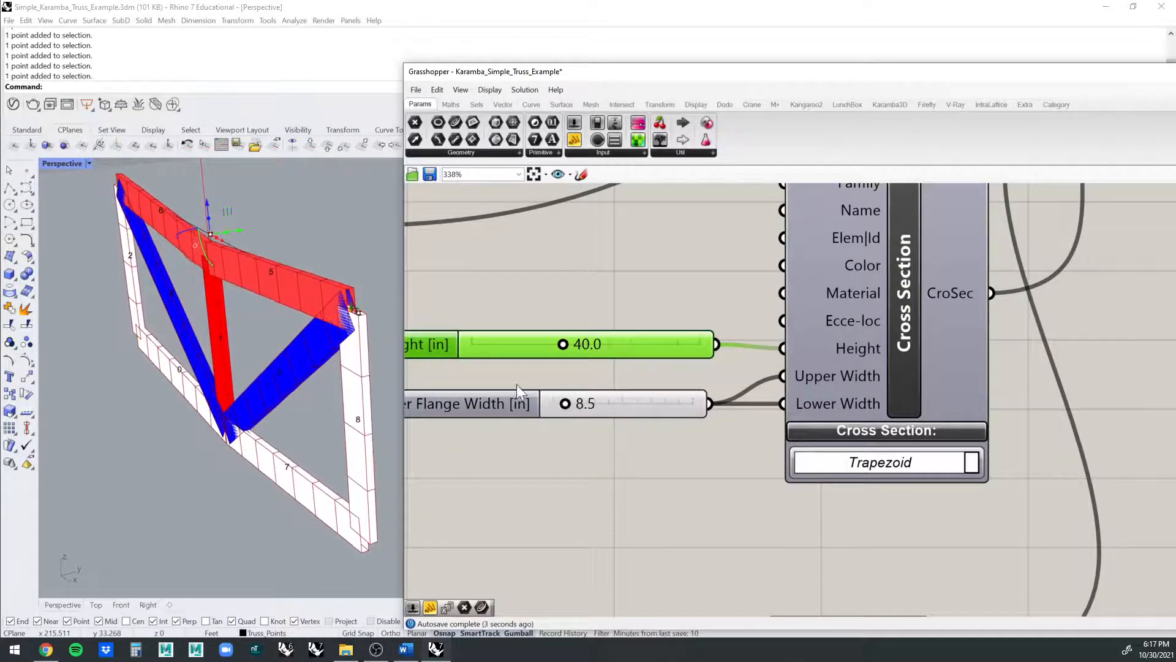
{"action": "left_click_drag", "start_coordinate": [563, 343], "coordinate": [526, 340]}
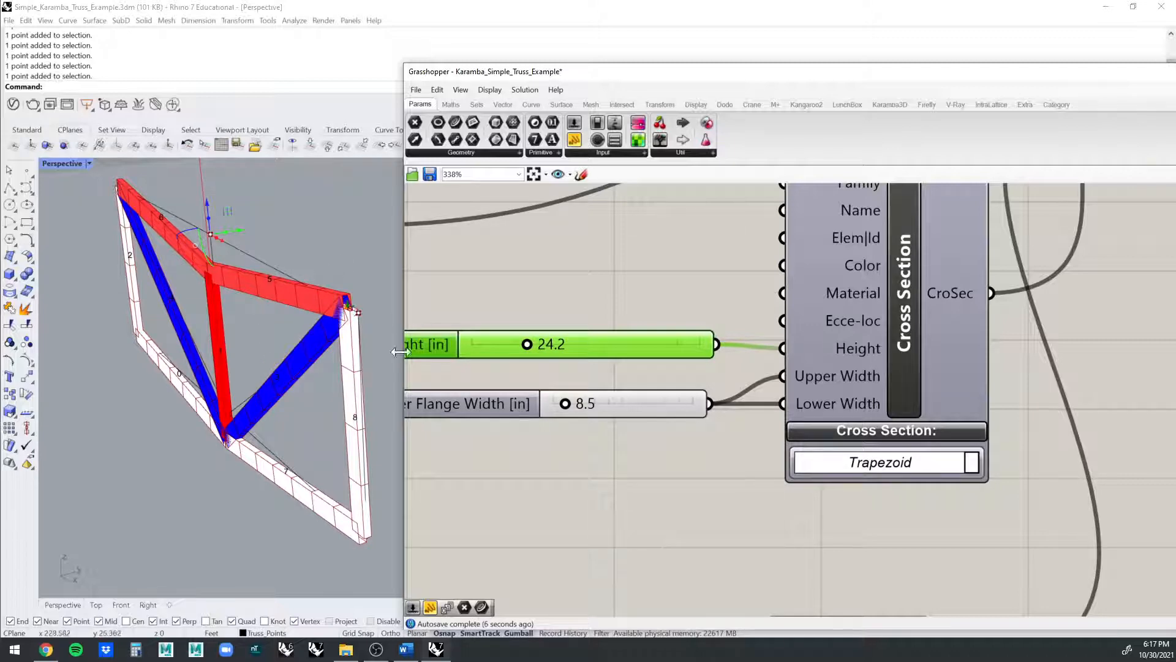
{"action": "left_click_drag", "start_coordinate": [565, 404], "coordinate": [570, 404]}
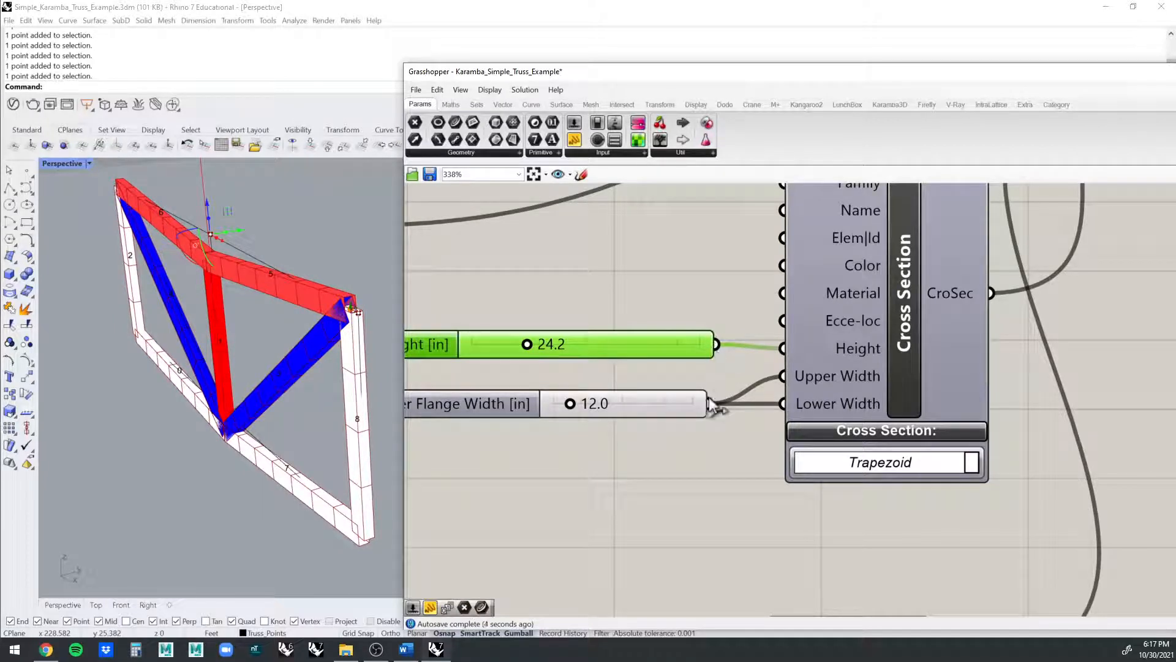
- Connect the Lower Flange Width slider to the Height input as well and delete the separate Height slider
{"action": "left_click_drag", "start_coordinate": [705, 404], "coordinate": [782, 348]}
{"action": "key", "text": "Delete"}
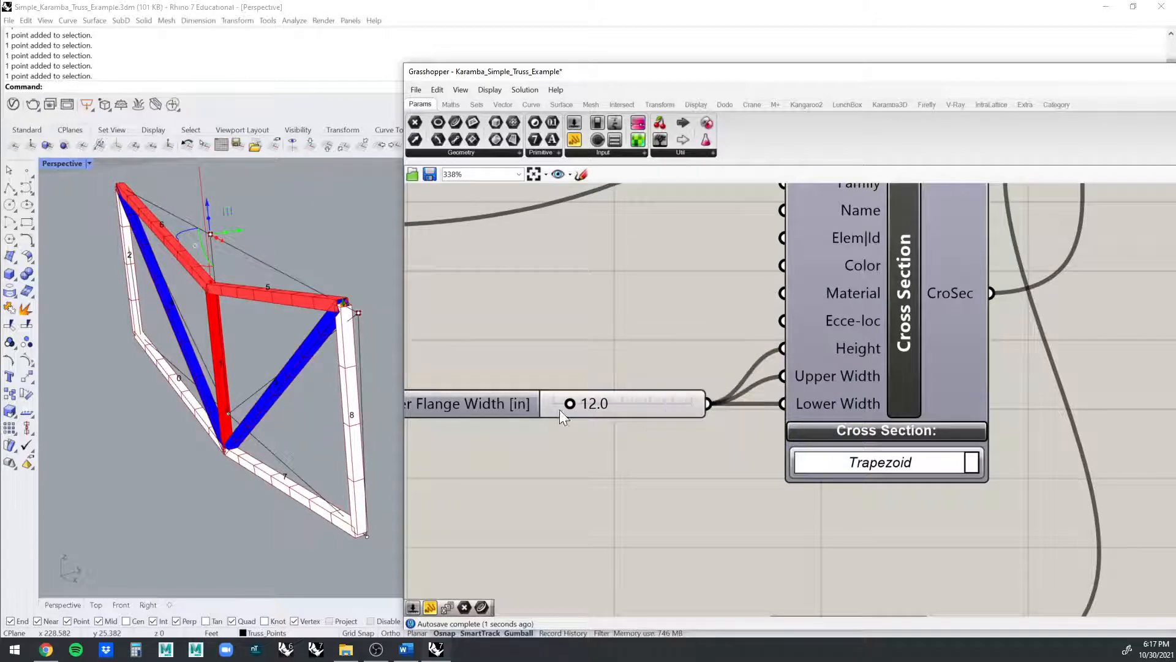
{"action": "mouse_move", "coordinate": [572, 404]}
{"action": "left_mouse_down"}
{"action": "mouse_move", "coordinate": [592, 403]}
{"action": "mouse_move", "coordinate": [579, 405]}
{"action": "left_mouse_up"}
{"action": "scroll", "coordinate": [601, 381], "scroll_direction": "down", "scroll_amount": 3}
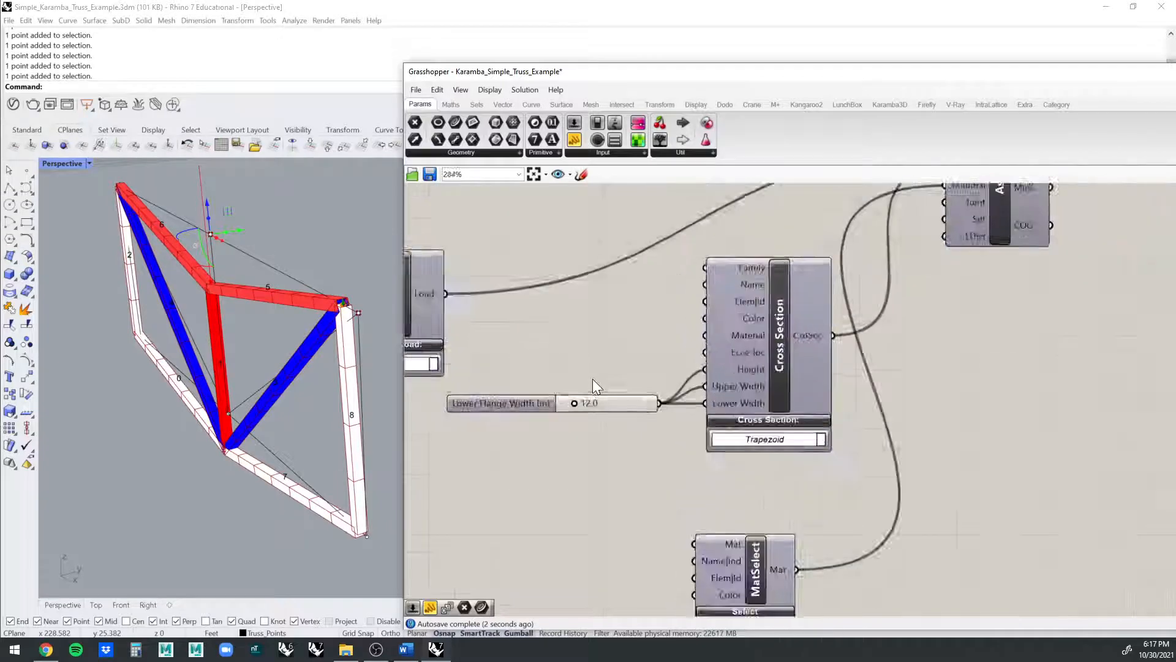
{"action": "scroll", "coordinate": [563, 388], "scroll_direction": "up", "scroll_amount": 3}
{"action": "right_click_drag", "start_coordinate": [512, 405], "coordinate": [621, 384]}
{"action": "scroll", "coordinate": [565, 400], "scroll_direction": "up", "scroll_amount": 1}
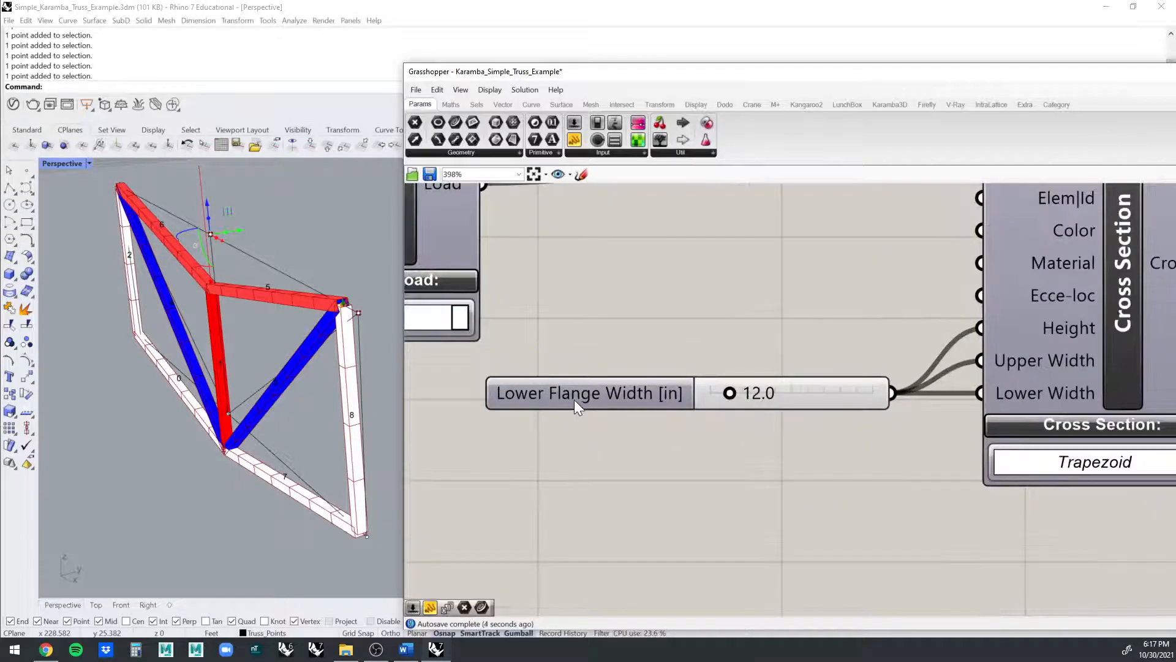
{"action": "scroll", "coordinate": [591, 395], "scroll_direction": "down", "scroll_amount": 1}
- Measure the distance between the two ends of the truss's top chord with the Distance command in Rhino
{"action": "left_click", "coordinate": [311, 246]}
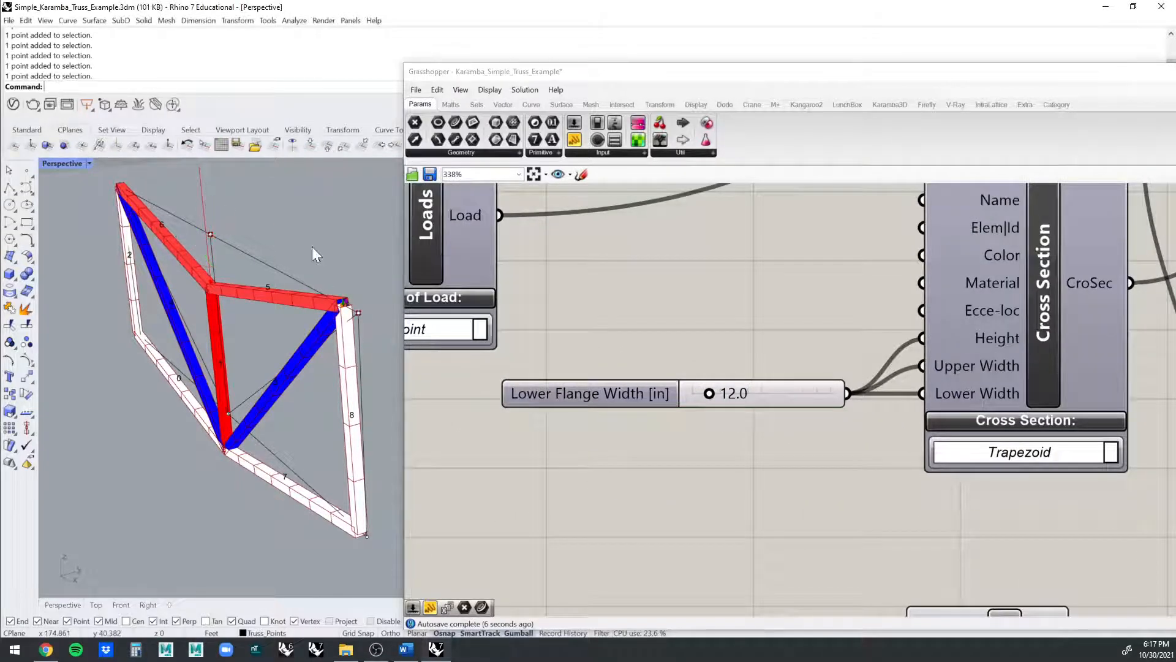
{"action": "type", "text": "Distance"}
{"action": "key", "text": "Return"}
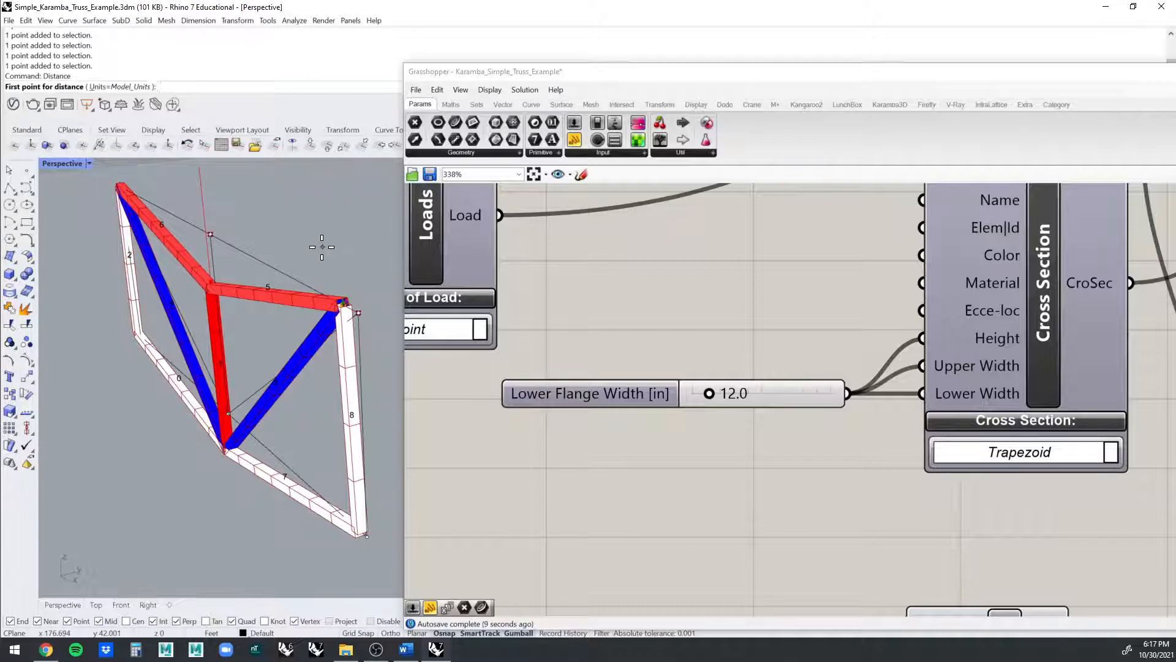
{"action": "left_click", "coordinate": [121, 186]}
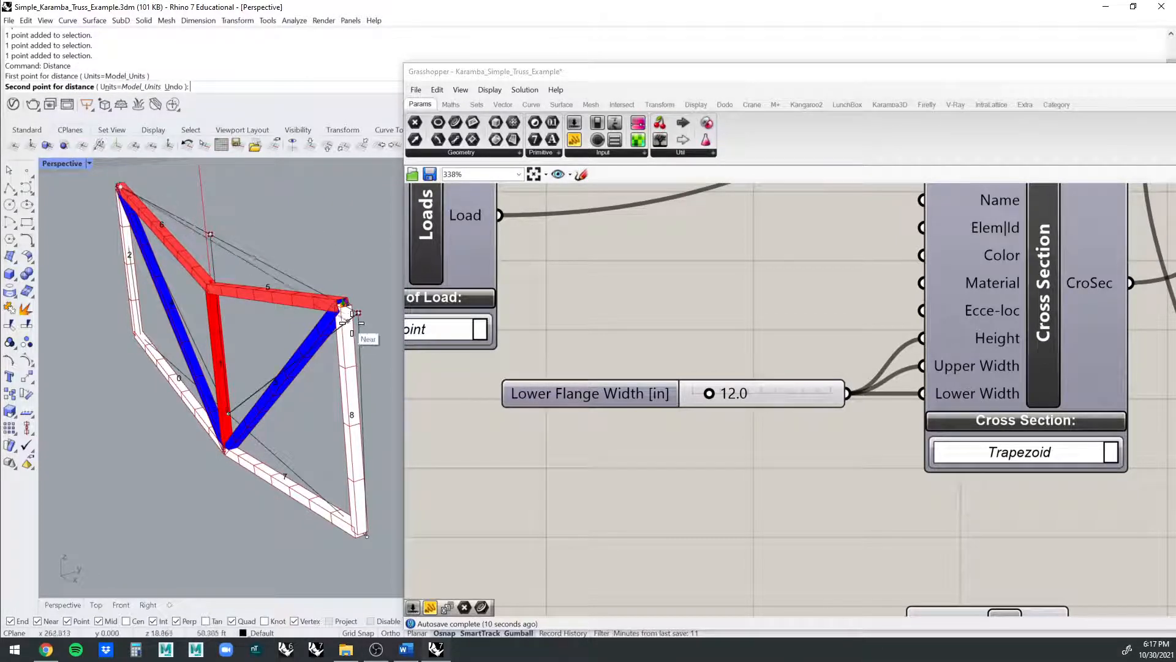
{"action": "left_click", "coordinate": [359, 314]}
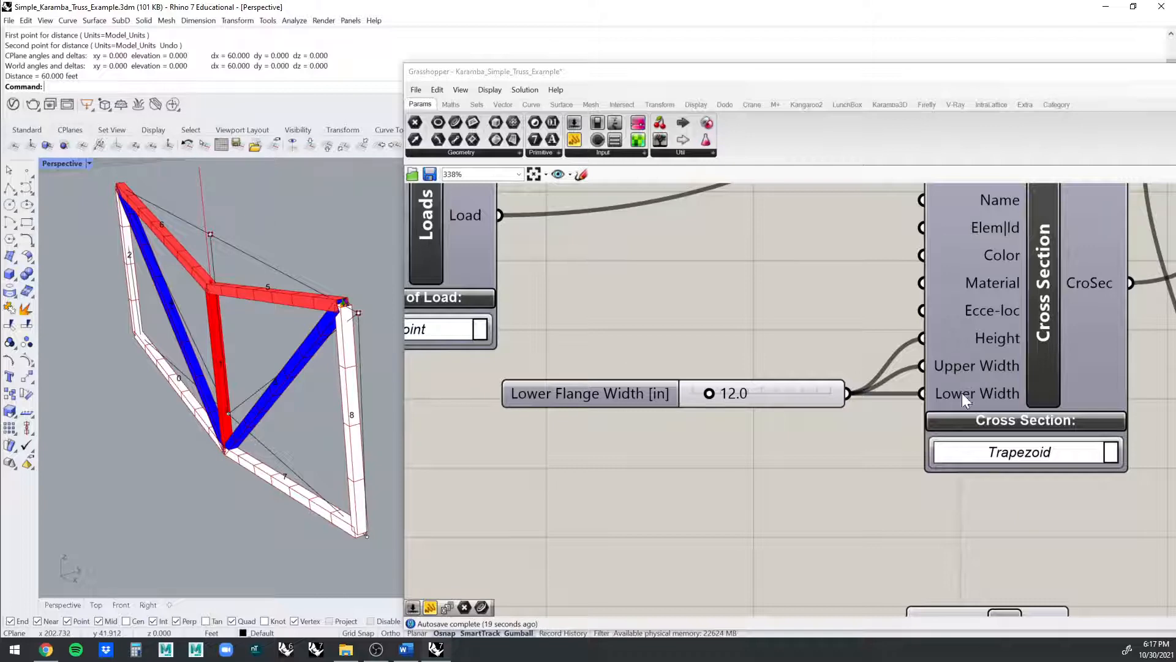
- Increase the Lower Flange Width slider and turn off the Deformation display in the ModelView component
{"action": "right_click_drag", "start_coordinate": [878, 374], "coordinate": [845, 359]}
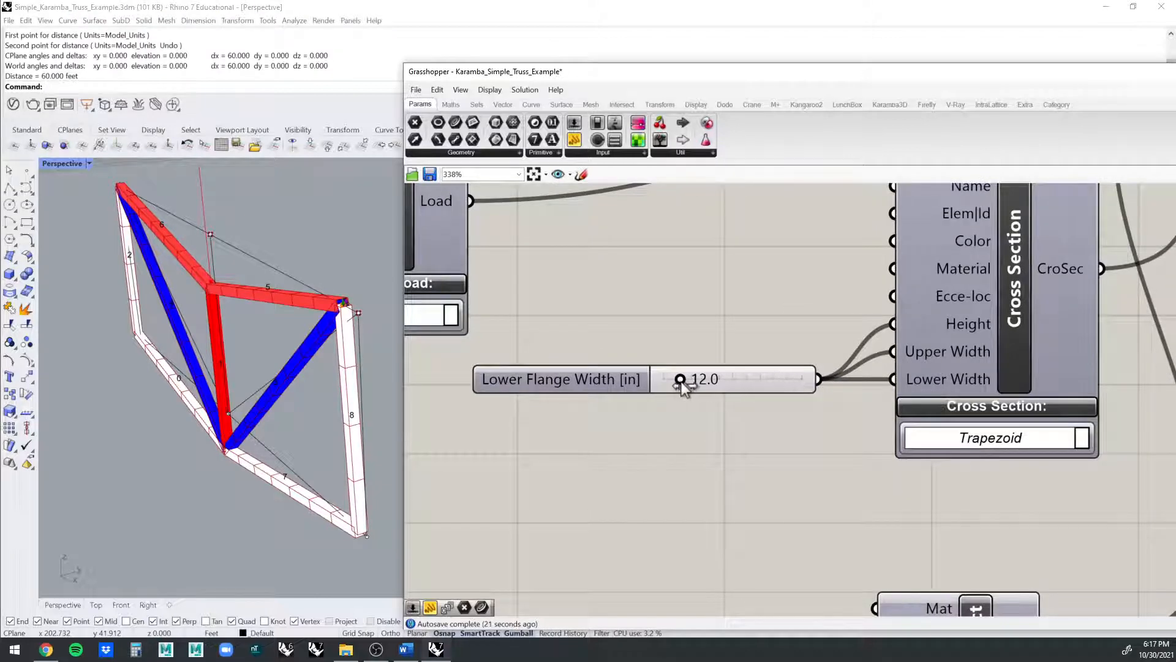
{"action": "left_click_drag", "start_coordinate": [681, 381], "coordinate": [692, 377]}
{"action": "scroll", "coordinate": [752, 411], "scroll_direction": "down", "scroll_amount": 6}
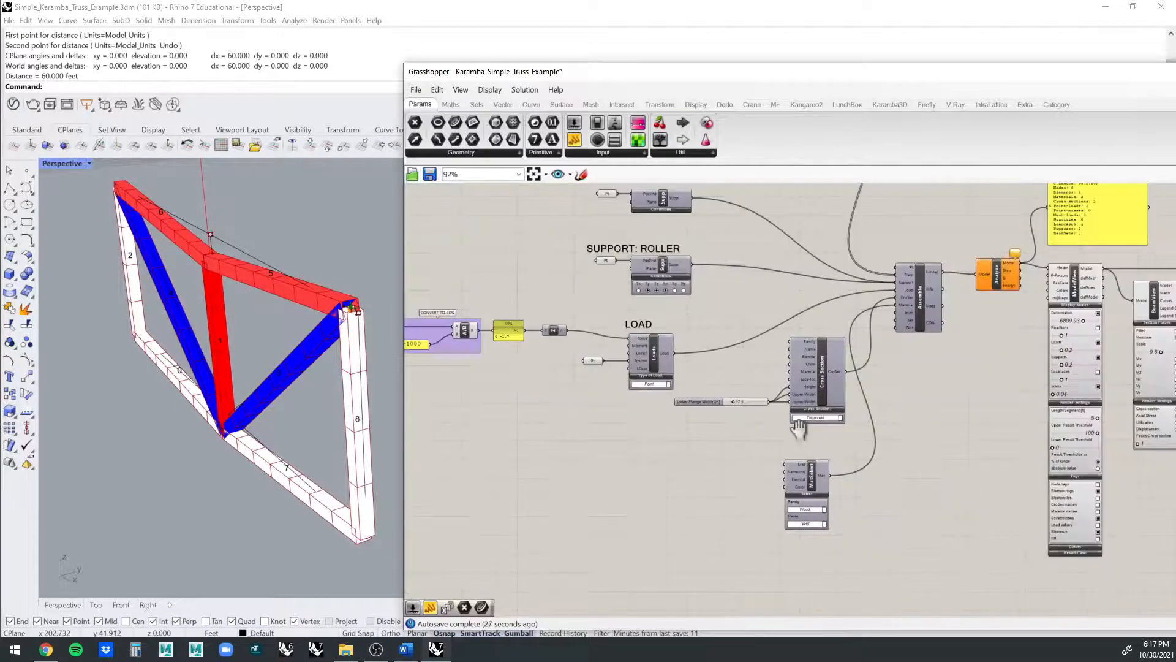
{"action": "right_click_drag", "start_coordinate": [799, 428], "coordinate": [559, 433]}
{"action": "scroll", "coordinate": [870, 331], "scroll_direction": "up", "scroll_amount": 6}
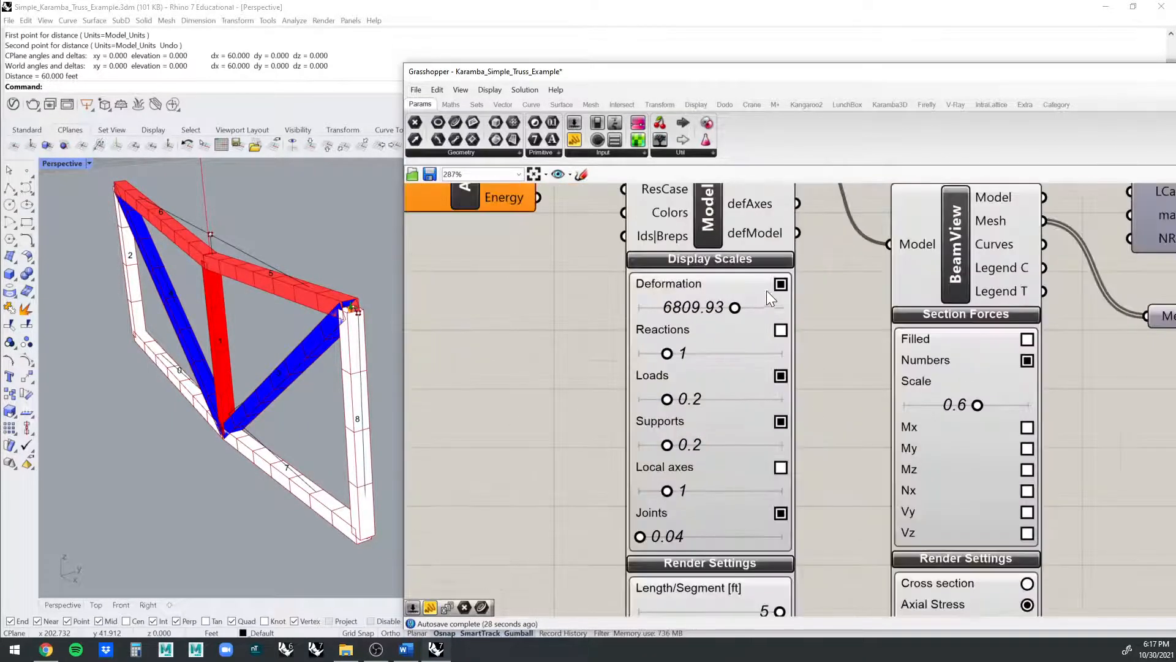
{"action": "left_click", "coordinate": [780, 284]}
- Examine the BeamView component and the Mesh parameter fed by its Mesh output, nudging BeamView slightly on the canvas
{"action": "scroll", "coordinate": [827, 327], "scroll_direction": "down", "scroll_amount": 3}
{"action": "right_click_drag", "start_coordinate": [827, 328], "coordinate": [671, 332]}
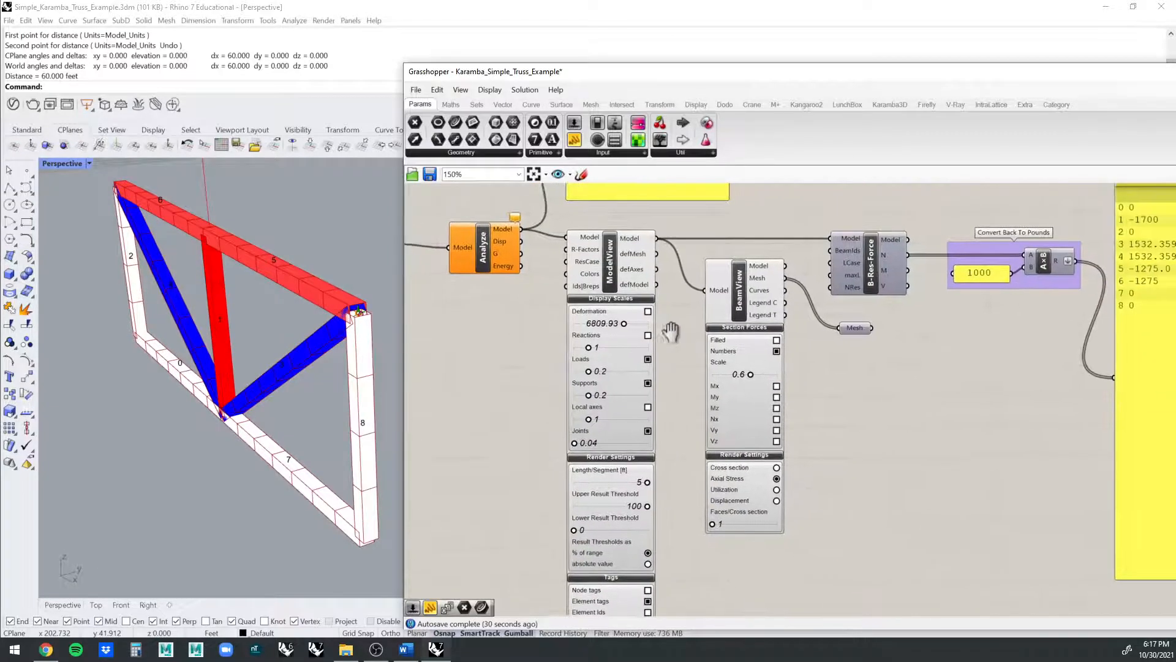
{"action": "scroll", "coordinate": [671, 332], "scroll_direction": "down", "scroll_amount": 2}
{"action": "right_click_drag", "start_coordinate": [524, 357], "coordinate": [495, 397]}
{"action": "scroll", "coordinate": [691, 389], "scroll_direction": "up", "scroll_amount": 2}
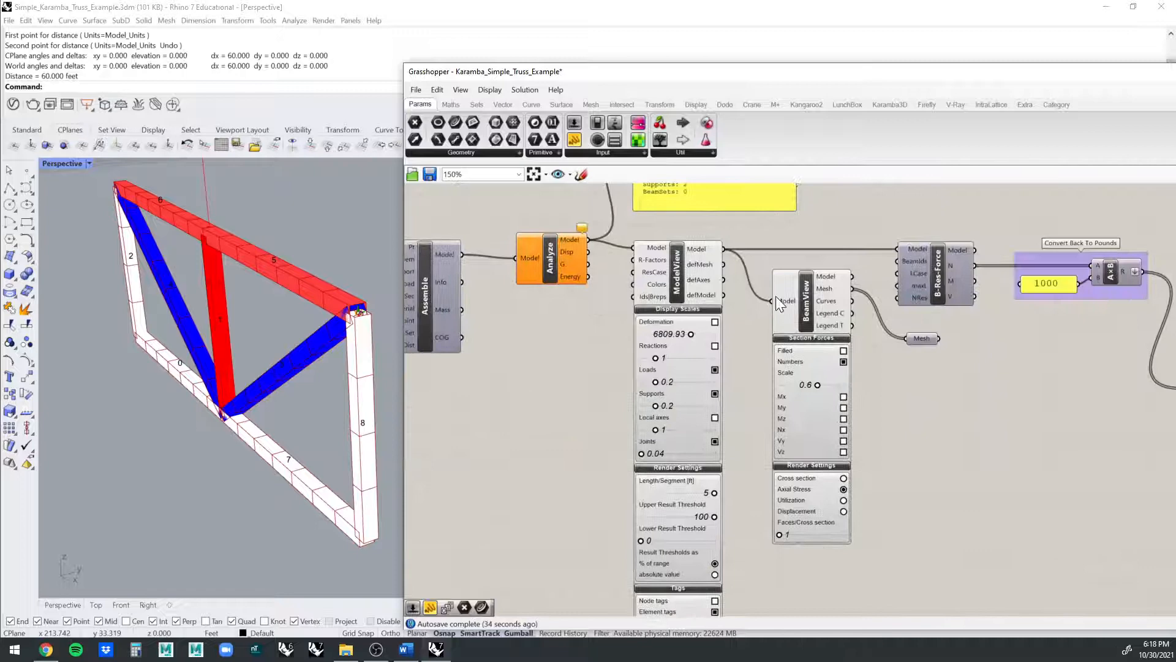
{"action": "left_click", "coordinate": [812, 289]}
{"action": "left_click", "coordinate": [810, 257]}
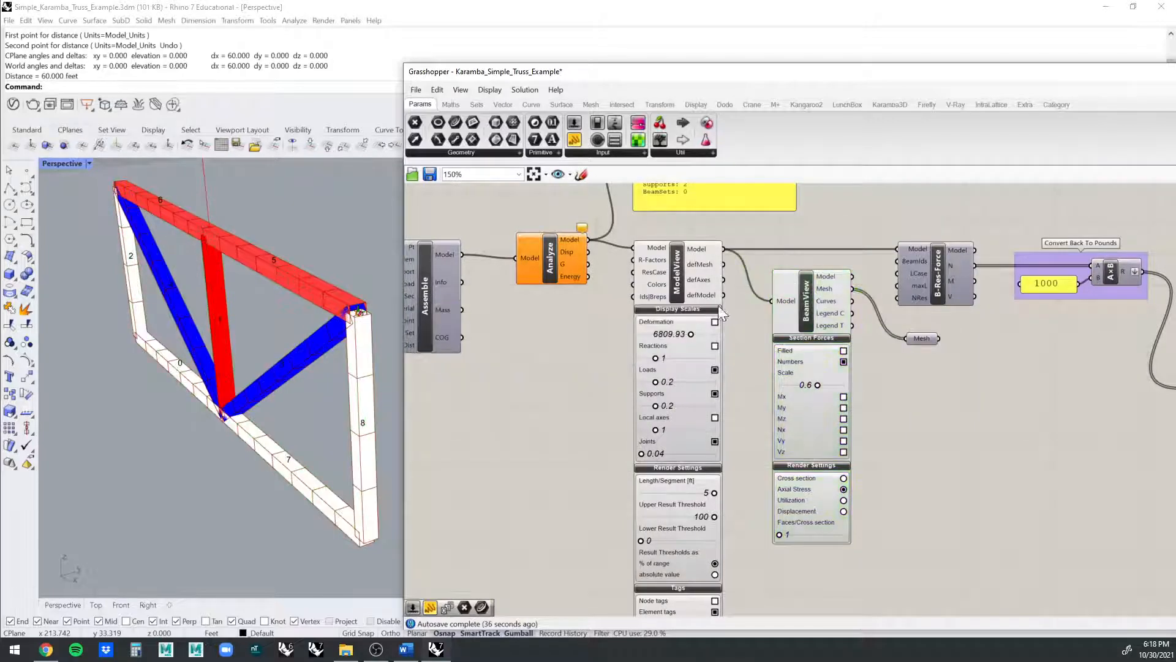
{"action": "left_click_drag", "start_coordinate": [808, 299], "coordinate": [800, 304]}
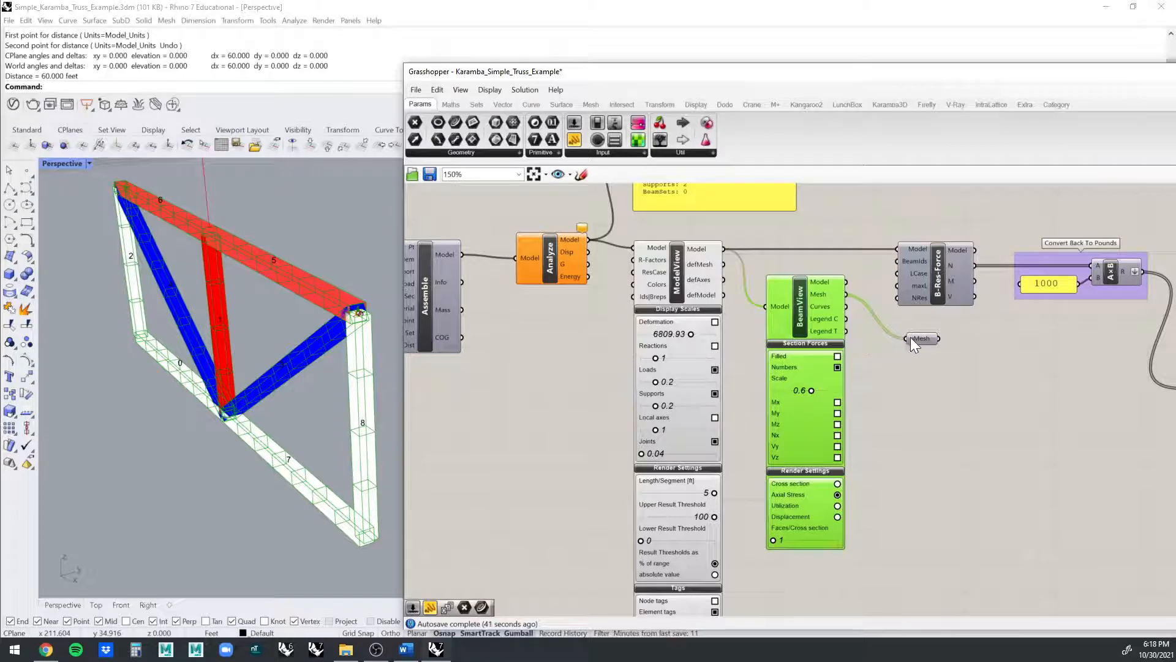
{"action": "left_click", "coordinate": [854, 287]}
{"action": "left_click", "coordinate": [822, 304]}
{"action": "left_click", "coordinate": [922, 338]}
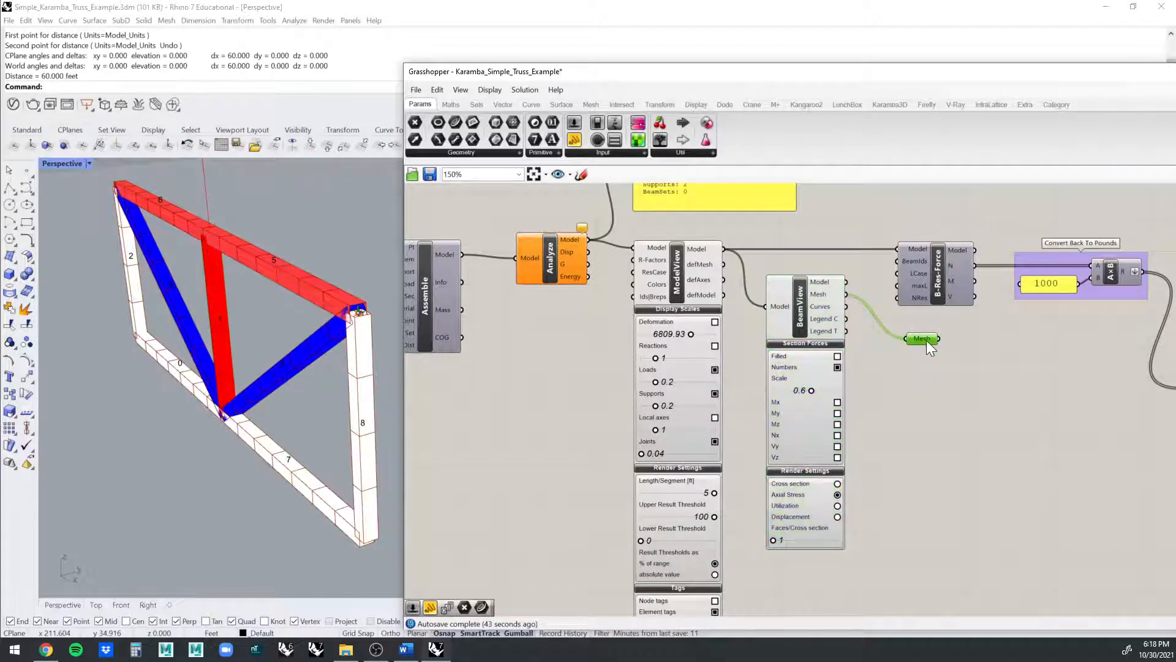
- Add a second Mesh parameter connected to BeamView's Mesh output, and delete it again
{"action": "scroll", "coordinate": [924, 339], "scroll_direction": "up", "scroll_amount": 3}
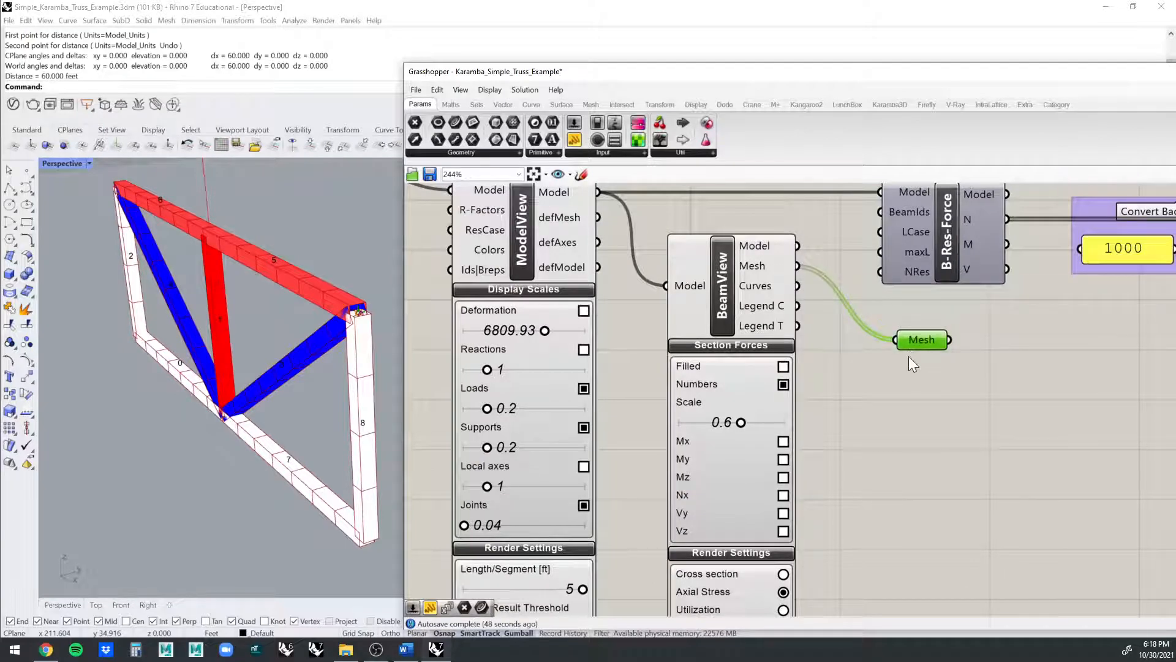
{"action": "double_click", "coordinate": [909, 355]}
{"action": "type", "text": "mesh"}
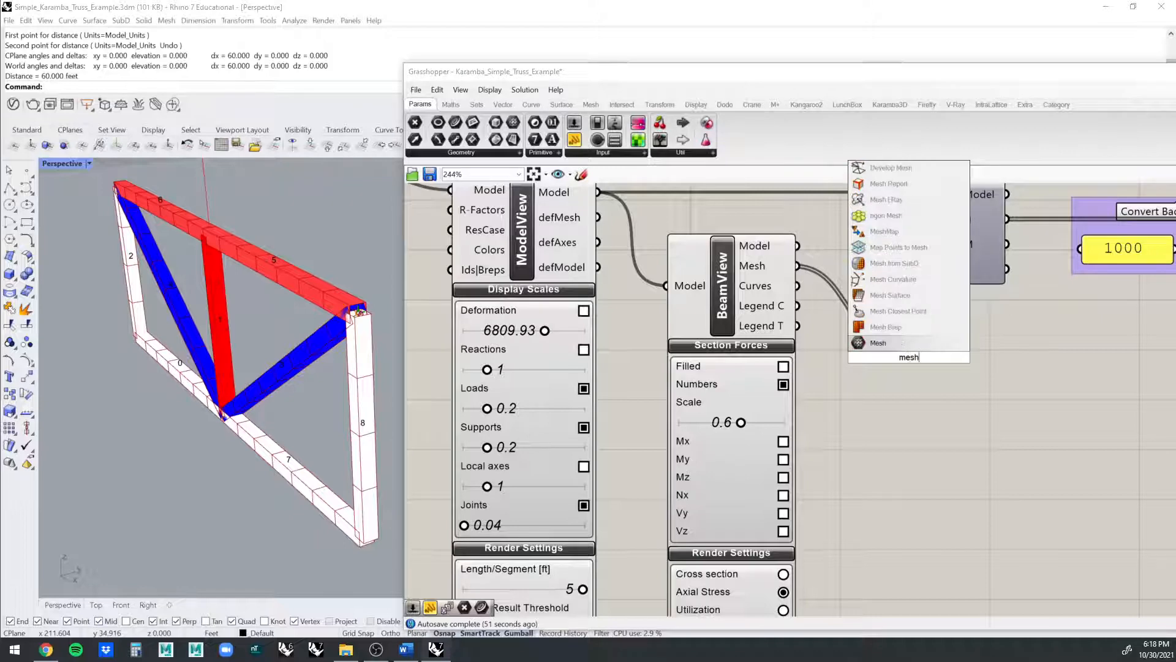
{"action": "key", "text": "Return"}
{"action": "left_click_drag", "start_coordinate": [913, 356], "coordinate": [915, 385]}
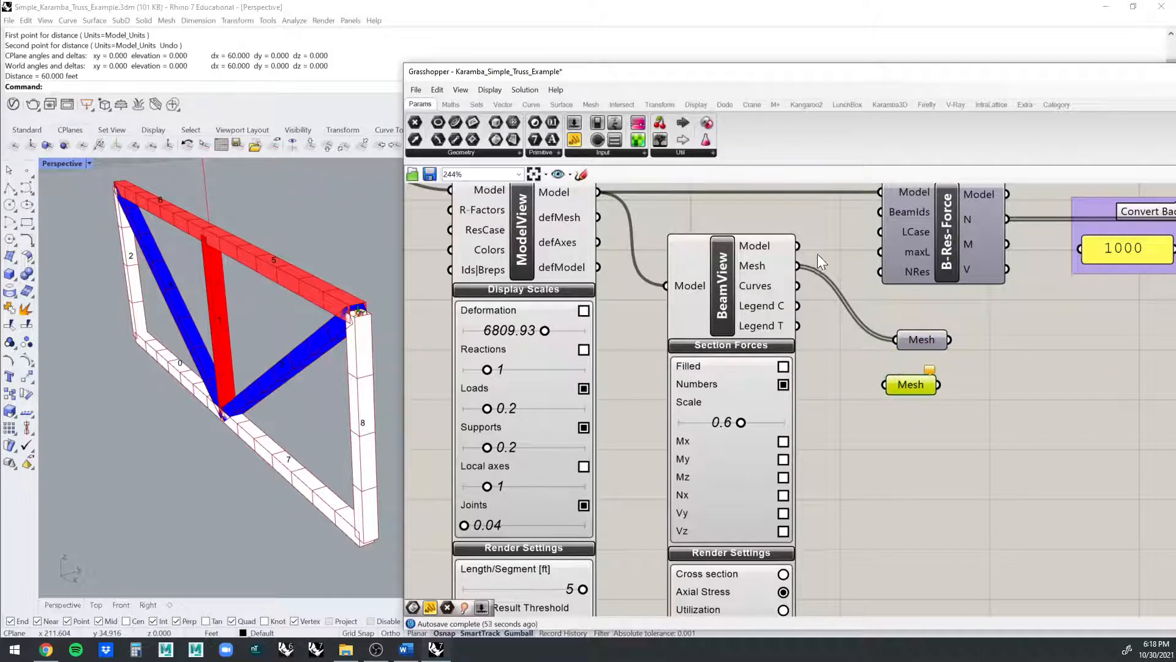
{"action": "left_click_drag", "start_coordinate": [798, 265], "coordinate": [889, 383]}
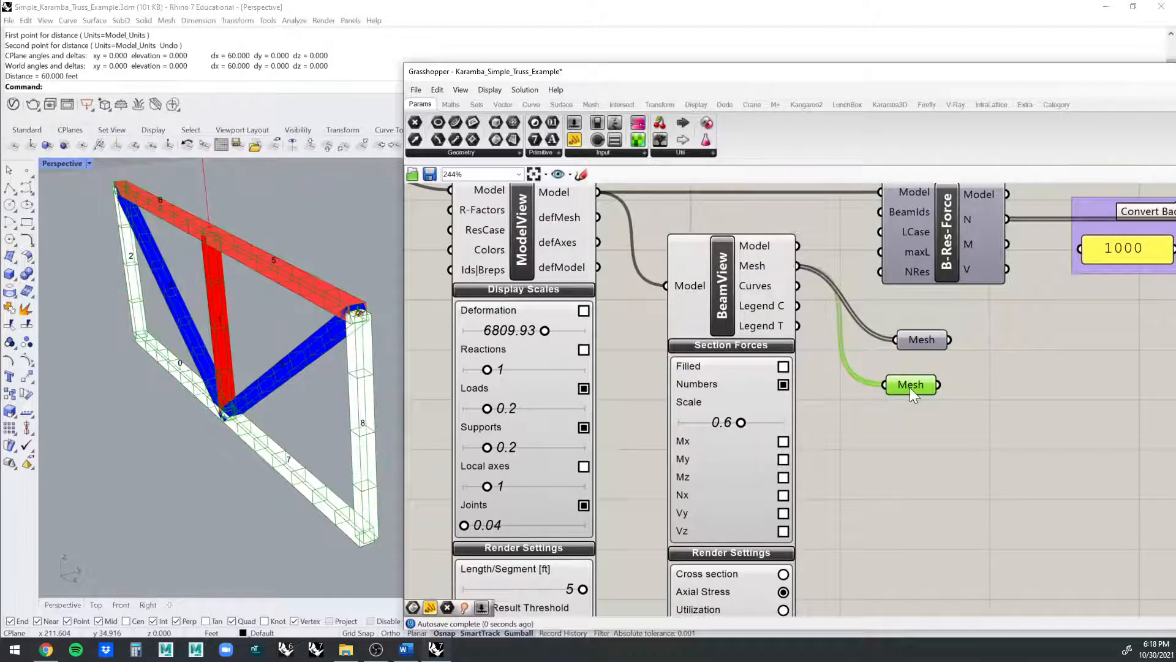
{"action": "key", "text": "Delete"}
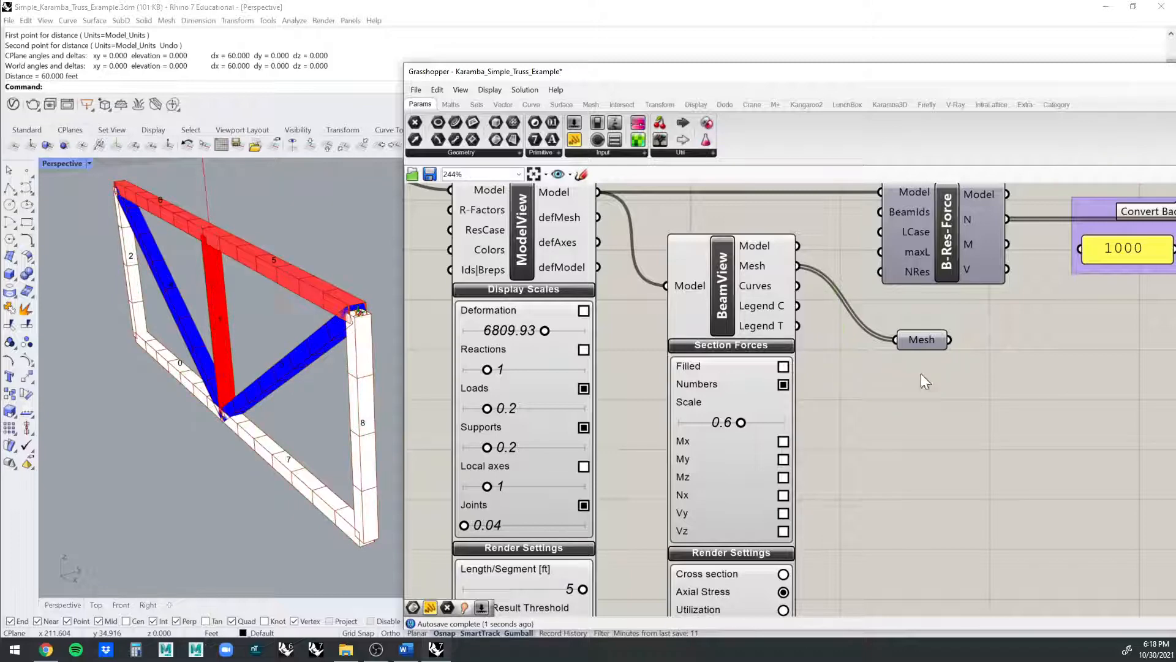
- Move the existing Mesh parameter closer to the BeamView component
{"action": "left_click", "coordinate": [926, 338]}
{"action": "right_click", "coordinate": [926, 338]}
{"action": "left_click", "coordinate": [931, 334]}
{"action": "left_click_drag", "start_coordinate": [931, 334], "coordinate": [898, 341]}
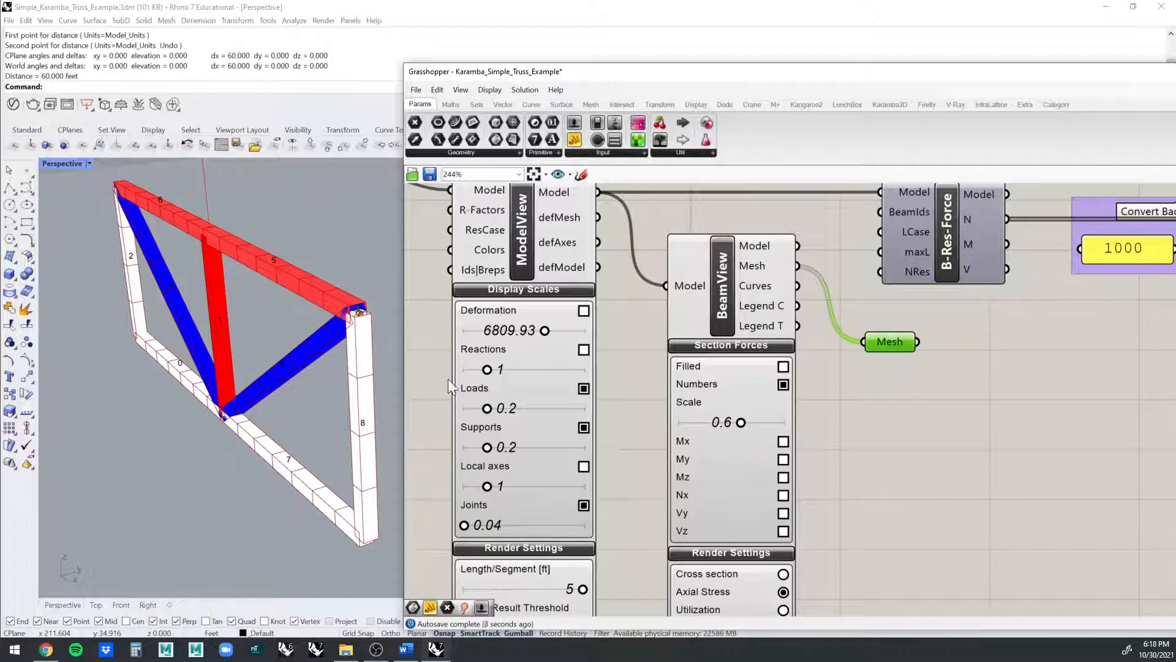
- Check which parts of the displayed truss are selectable Rhino geometry by selecting around its upper chord and end post
{"action": "left_click_drag", "start_coordinate": [340, 244], "coordinate": [248, 332]}
{"action": "left_click", "coordinate": [333, 252]}
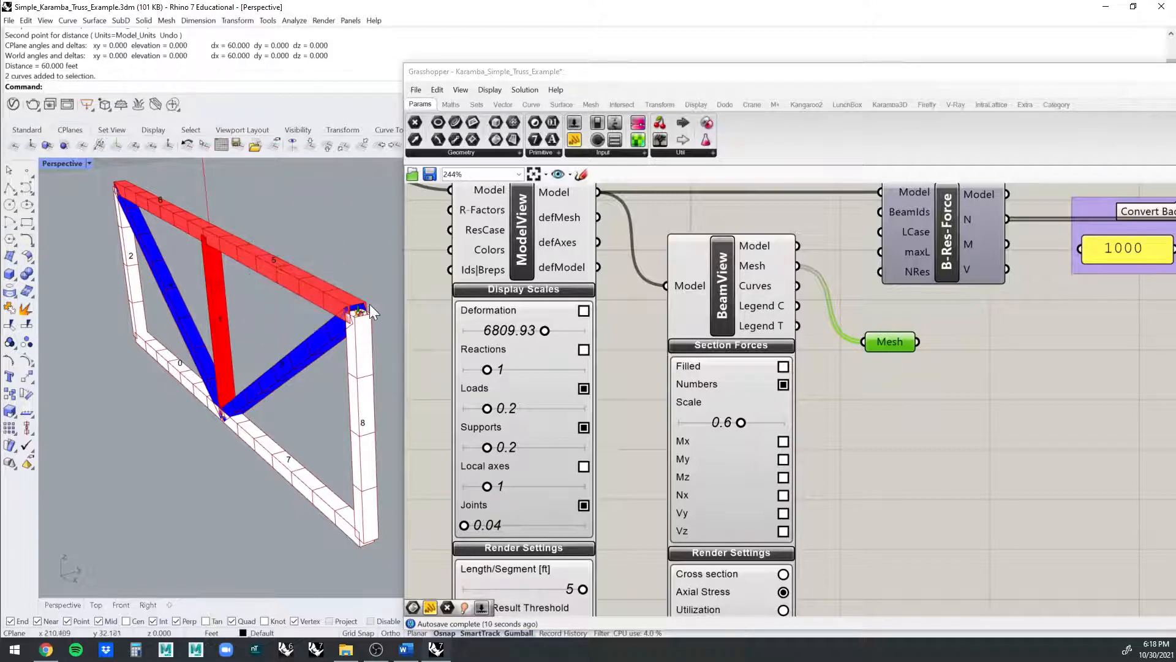
{"action": "left_click", "coordinate": [364, 343]}
{"action": "left_click", "coordinate": [380, 291]}
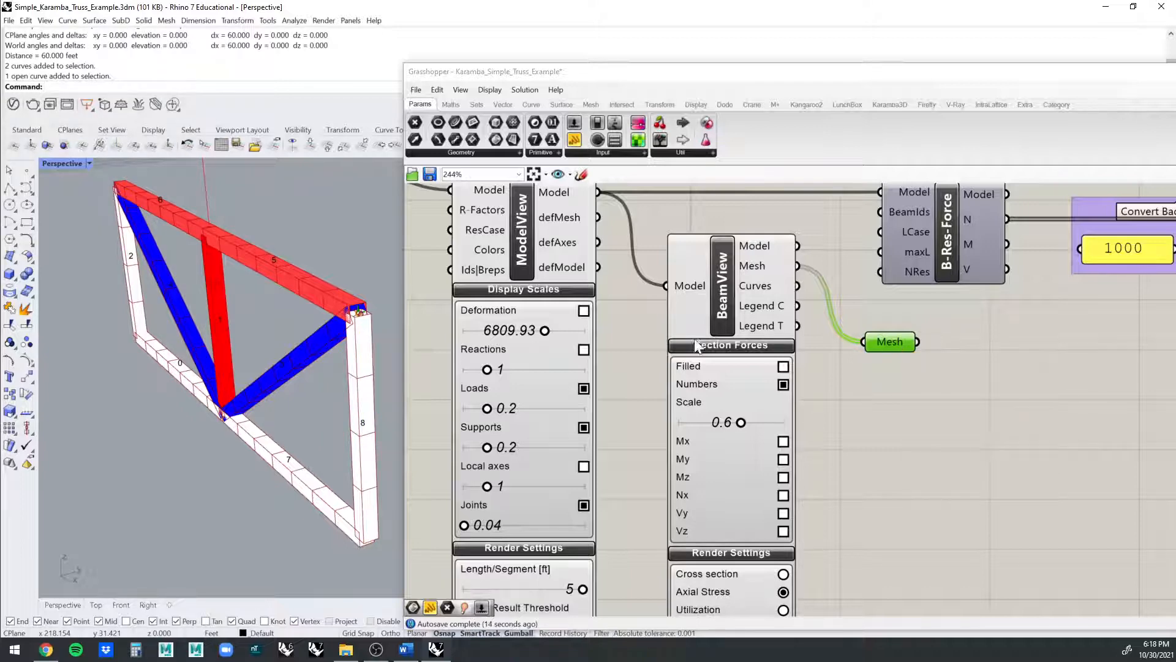
- Clear the Grasshopper window from the Rhino viewport and inspect the underlying truss wireframe in 3D
{"action": "left_click_drag", "start_coordinate": [1037, 78], "coordinate": [706, 57]}
{"action": "left_click", "coordinate": [1053, 51]}
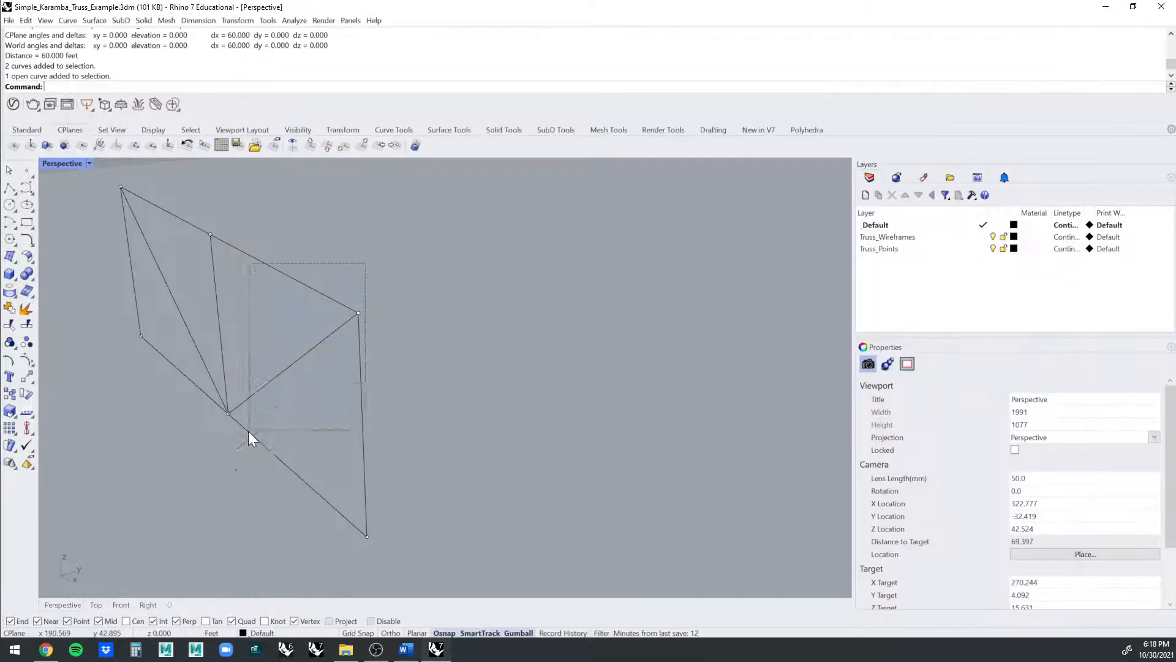
{"action": "right_click_drag", "start_coordinate": [460, 296], "coordinate": [550, 293]}
{"action": "scroll", "coordinate": [487, 275], "scroll_direction": "down", "scroll_amount": 6}
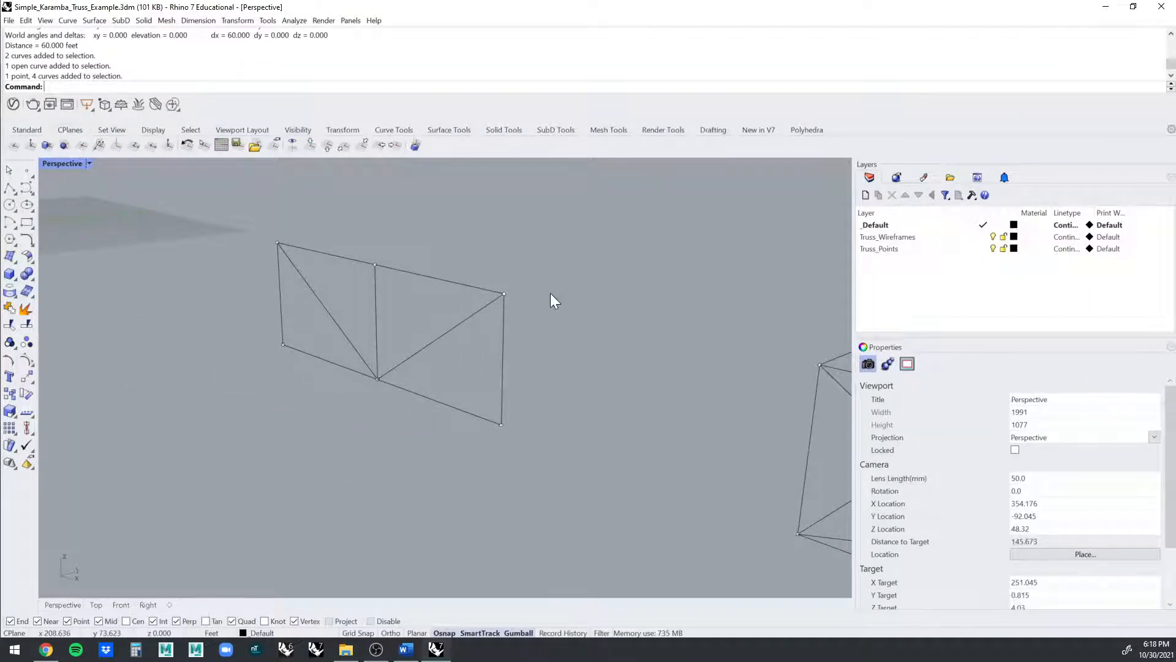
- Reopen Grasshopper and place its window beside the truss so both the model and the Mesh parameter stay in view
{"action": "type", "text": "Grasshopper"}
{"action": "key", "text": "Return"}
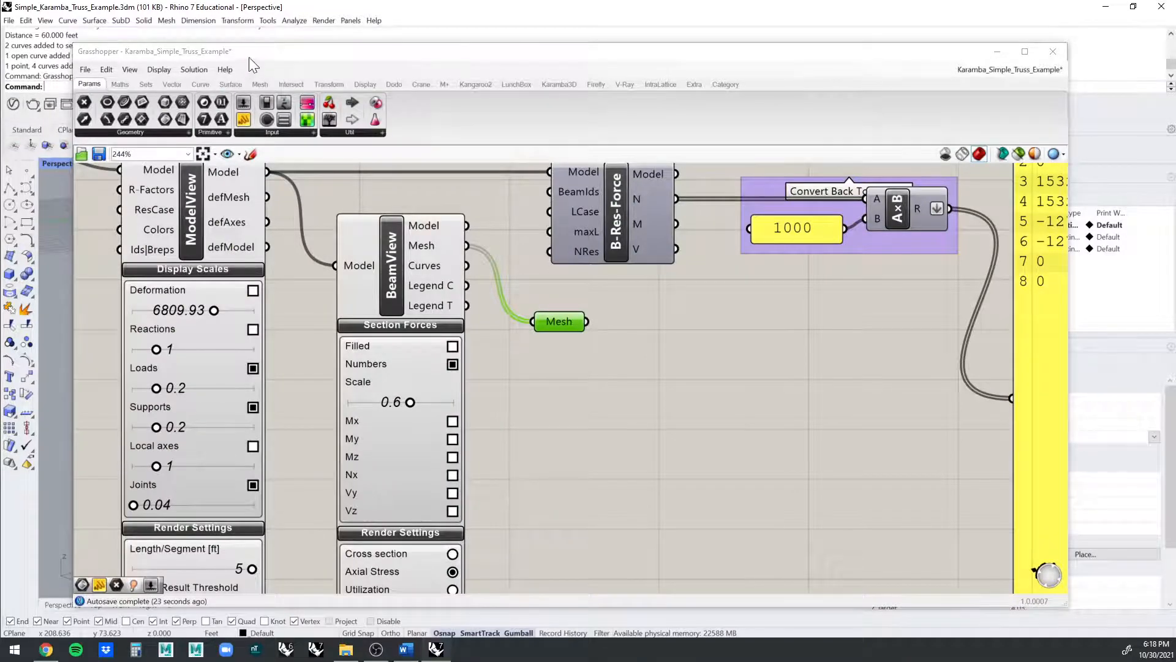
{"action": "left_click_drag", "start_coordinate": [248, 57], "coordinate": [729, 74]}
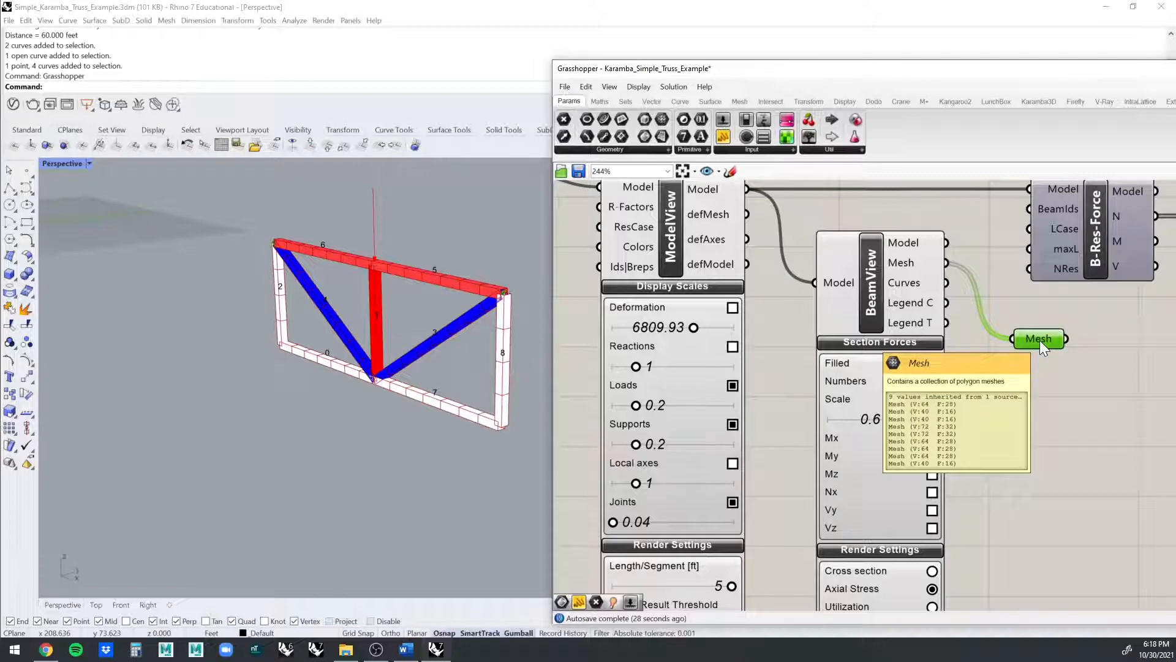
- Bake the Mesh parameter connected to BeamView into the Rhino document with the default attributes
{"action": "mouse_move", "coordinate": [1038, 336]}
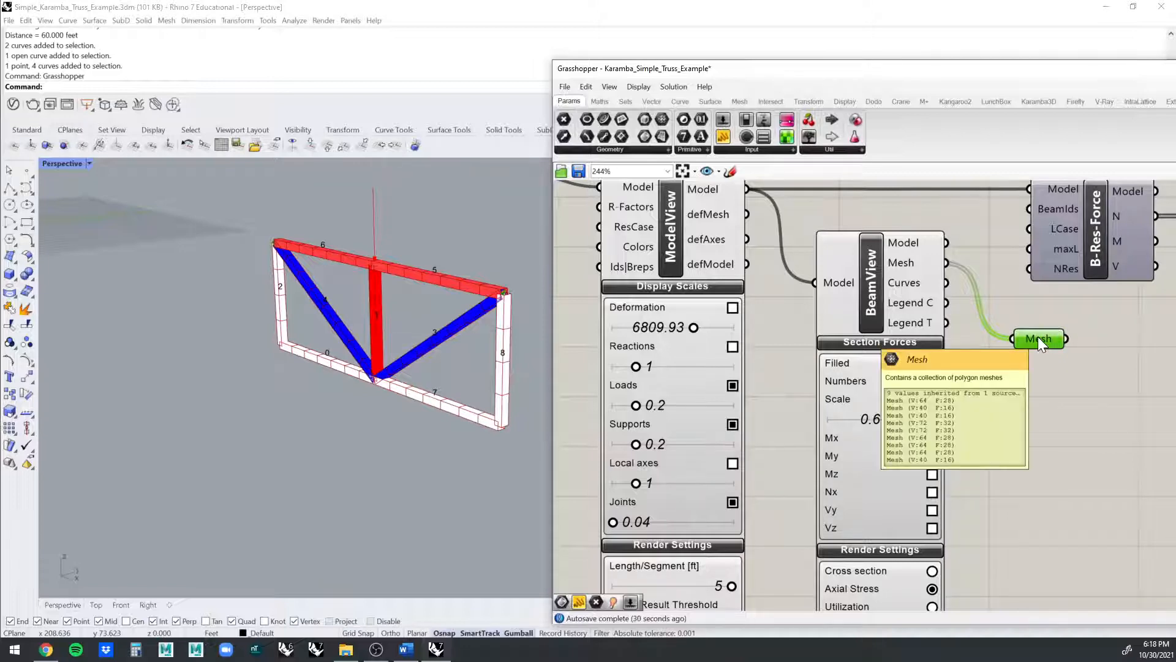
{"action": "right_click", "coordinate": [1038, 338]}
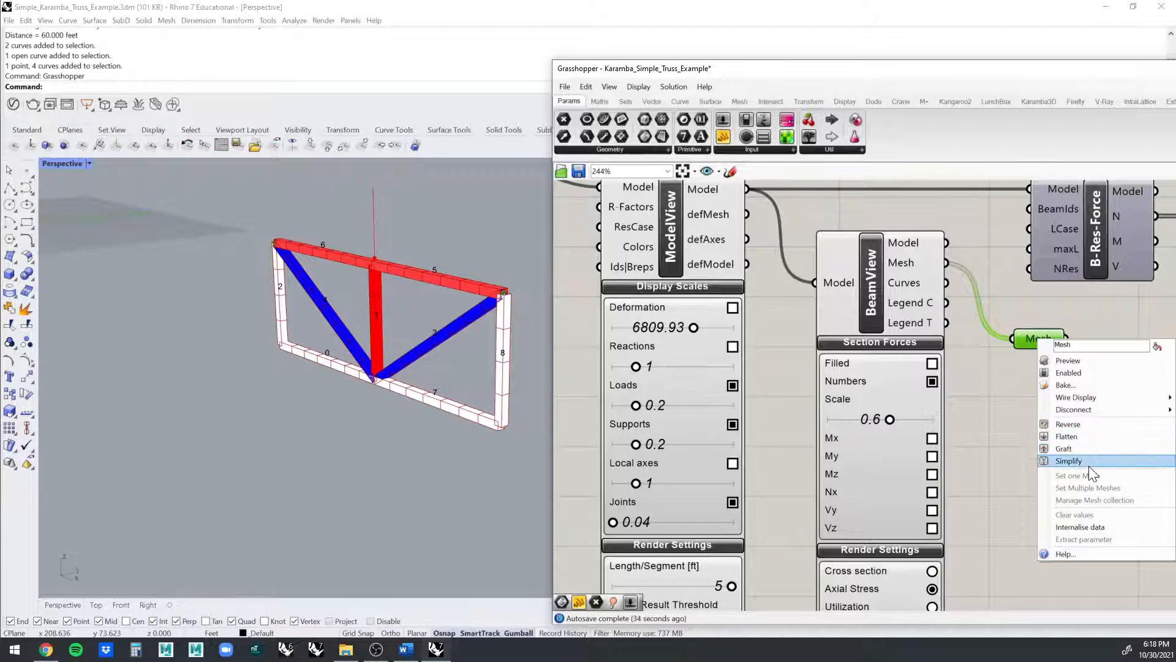
{"action": "left_click", "coordinate": [1069, 385]}
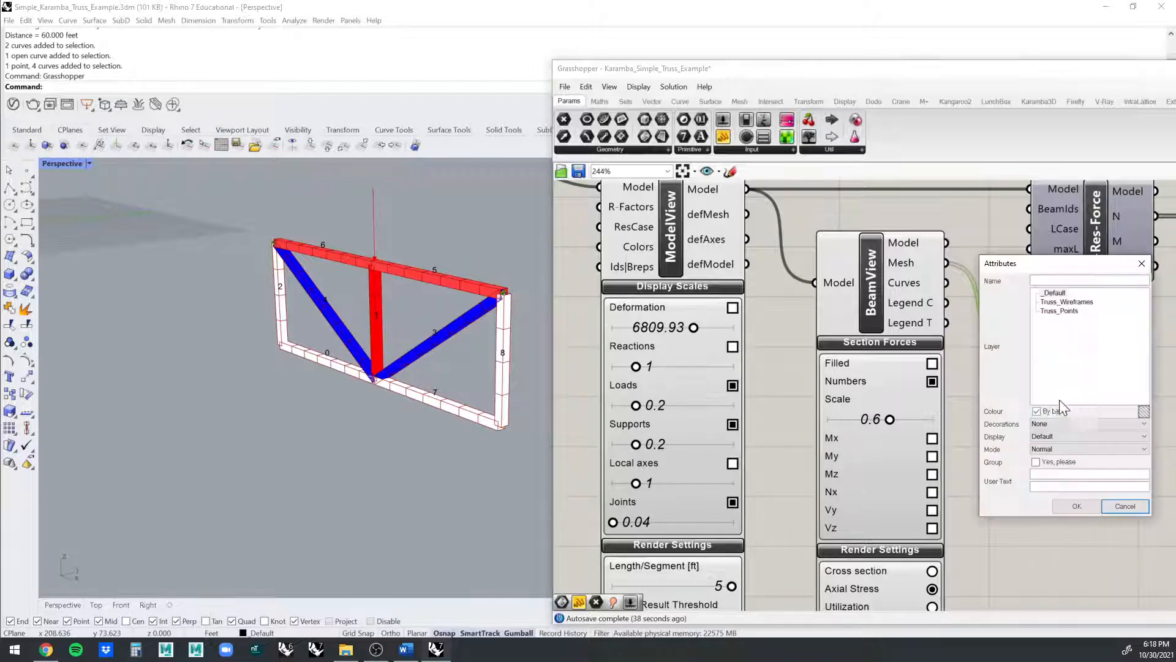
{"action": "left_click", "coordinate": [1064, 505]}
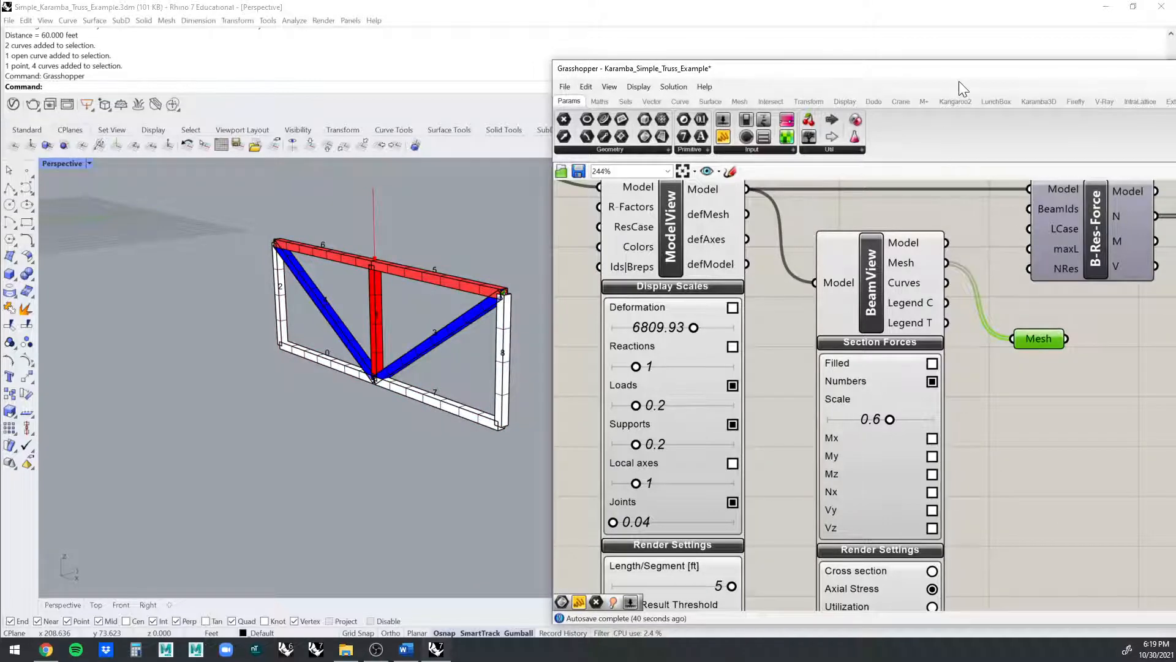
- Close the Grasshopper window and display the baked truss in the Perspective viewport in Shaded mode
{"action": "left_click_drag", "start_coordinate": [900, 74], "coordinate": [394, 46]}
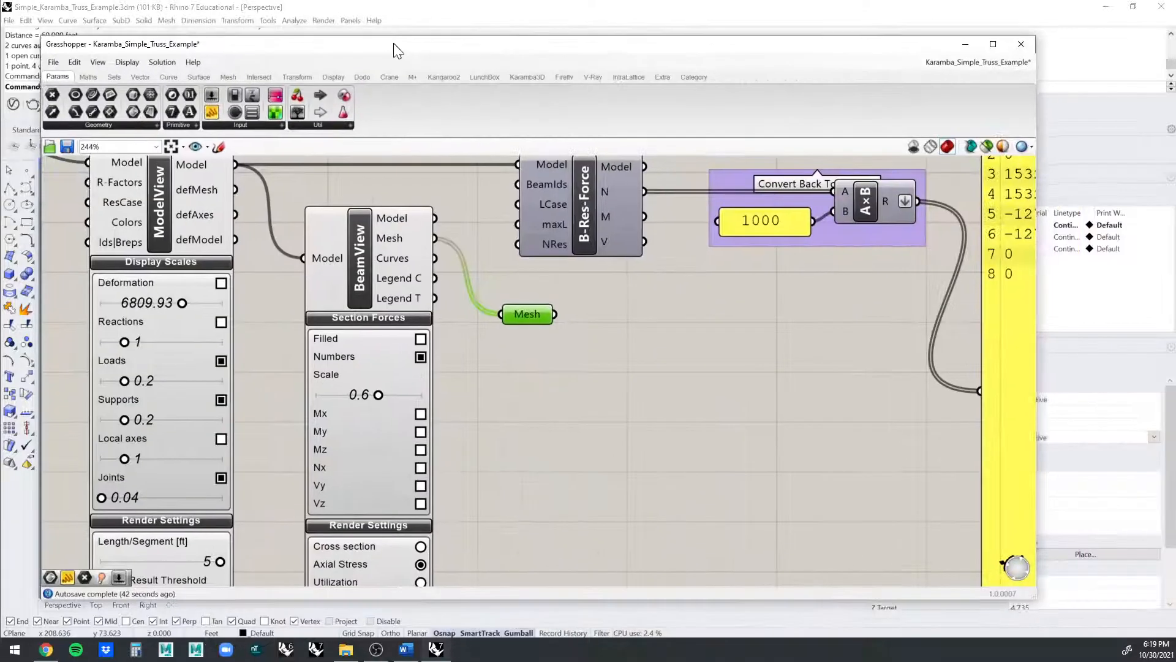
{"action": "left_click", "coordinate": [1024, 46]}
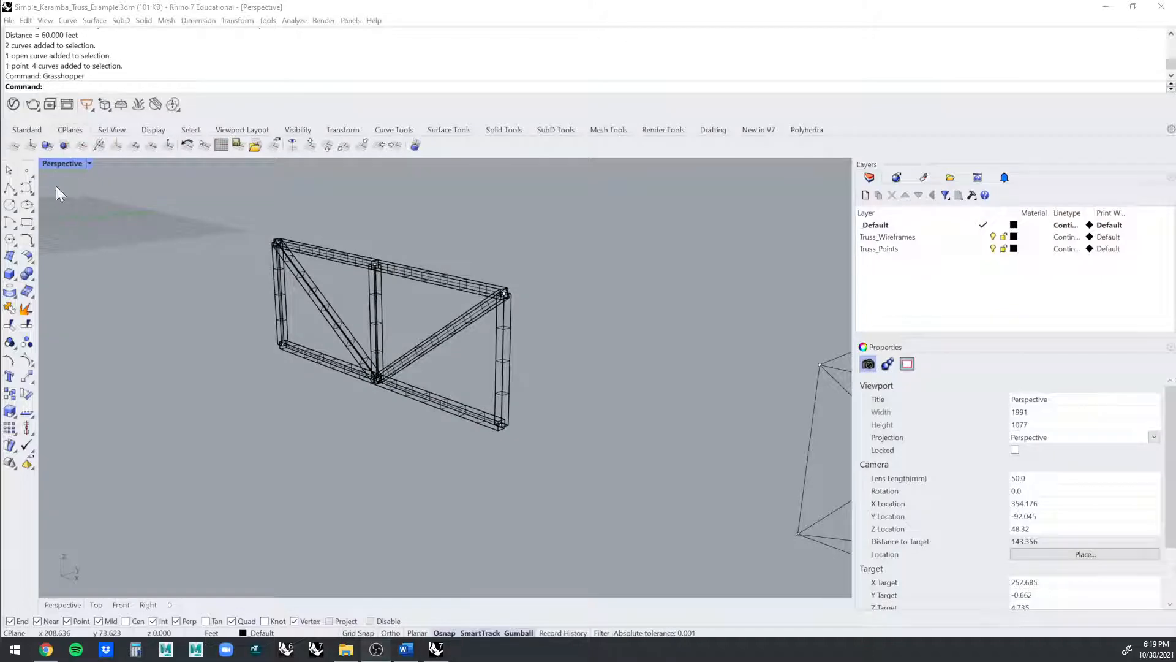
{"action": "left_click", "coordinate": [88, 163]}
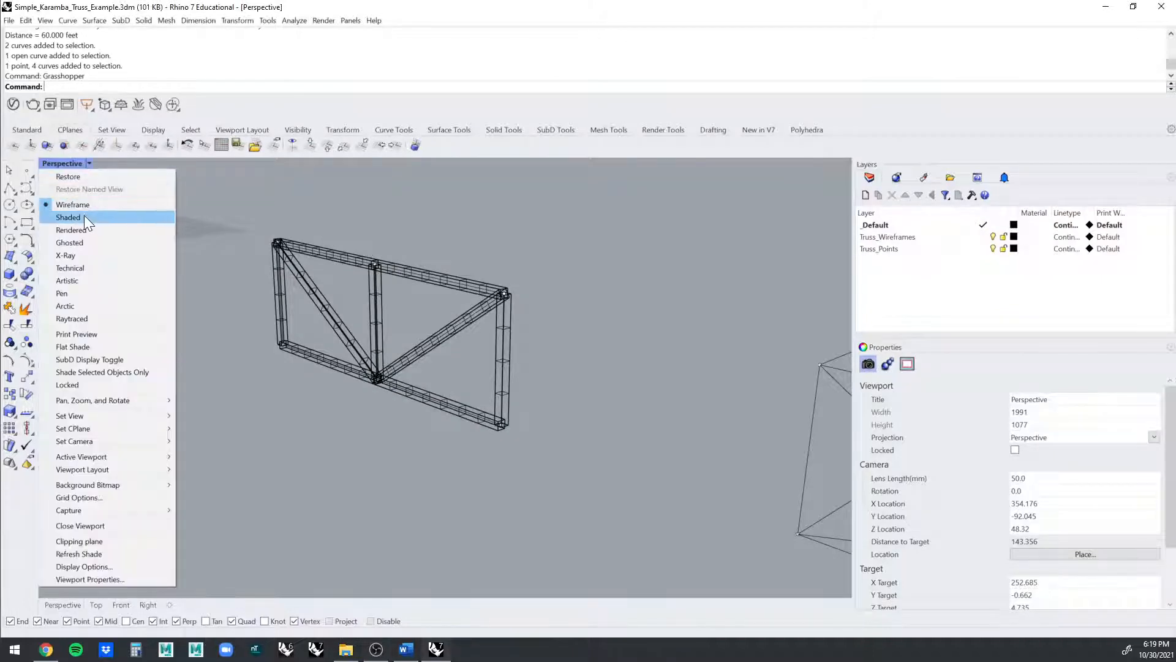
{"action": "left_click", "coordinate": [84, 215]}
{"action": "right_click_drag", "start_coordinate": [404, 282], "coordinate": [538, 308]}
{"action": "scroll", "coordinate": [457, 277], "scroll_direction": "up", "scroll_amount": 9}
{"action": "scroll", "coordinate": [541, 300], "scroll_direction": "down", "scroll_amount": 9}
- Check that the baked truss members are selectable meshes by adding chord, diagonal and post members to the selection, and clear it
{"action": "left_click", "coordinate": [552, 273]}
{"action": "left_click", "coordinate": [399, 253], "text": "shift"}
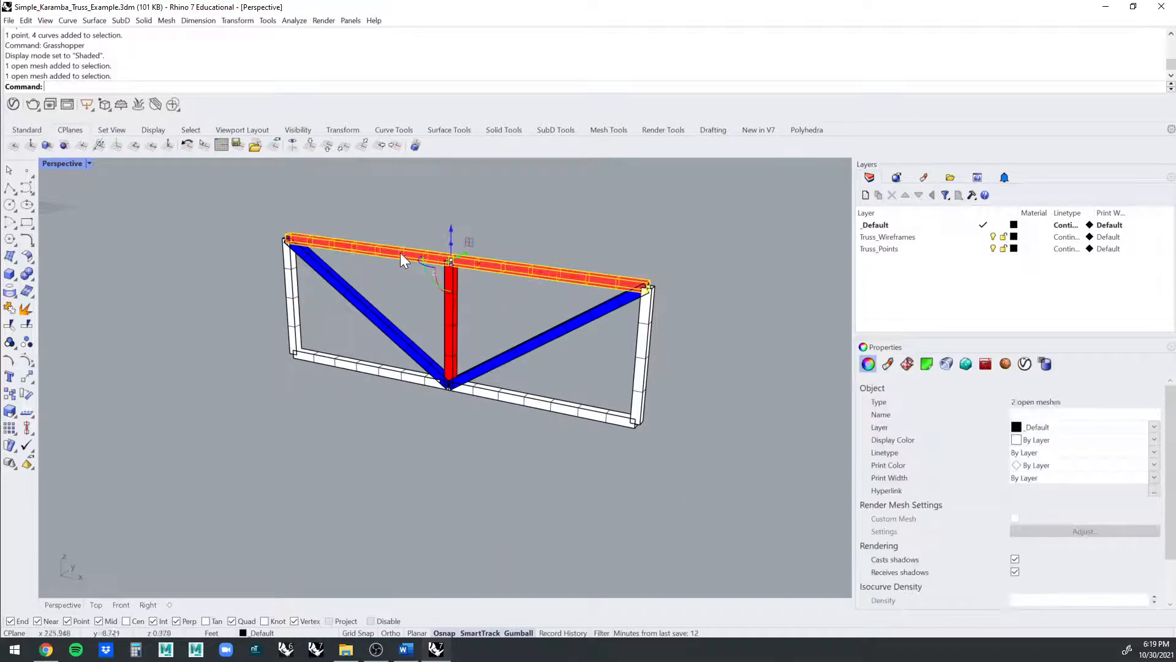
{"action": "left_click", "coordinate": [381, 303], "text": "shift"}
{"action": "left_click", "coordinate": [446, 285], "text": "shift"}
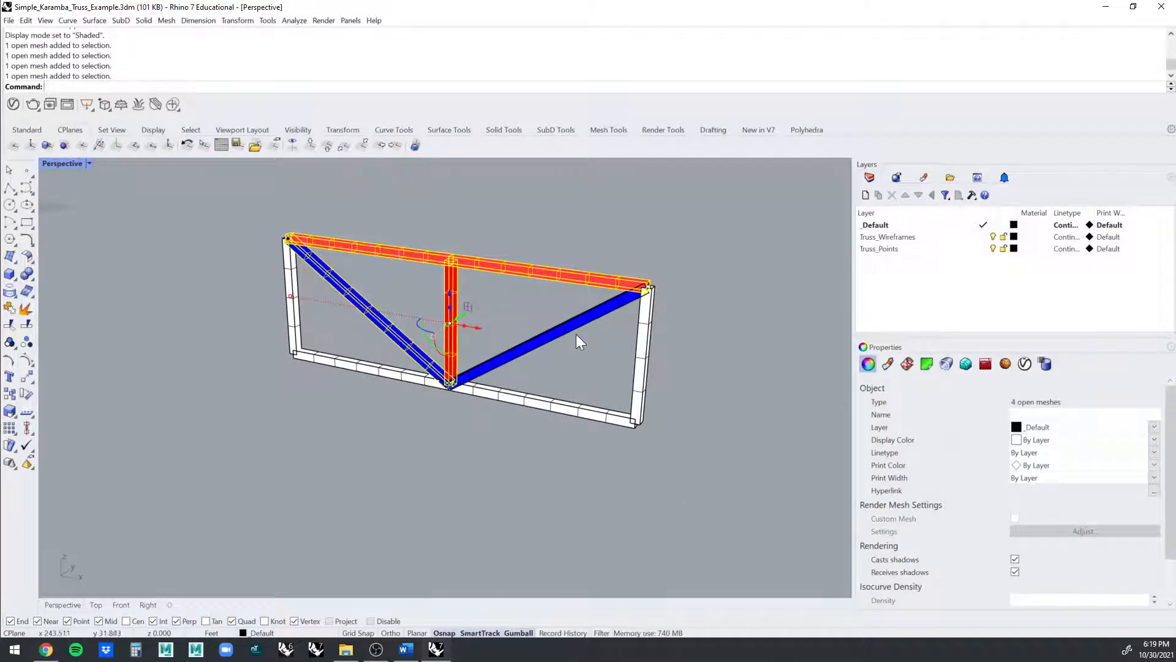
{"action": "left_click", "coordinate": [578, 327], "text": "shift"}
{"action": "left_click", "coordinate": [638, 338], "text": "shift"}
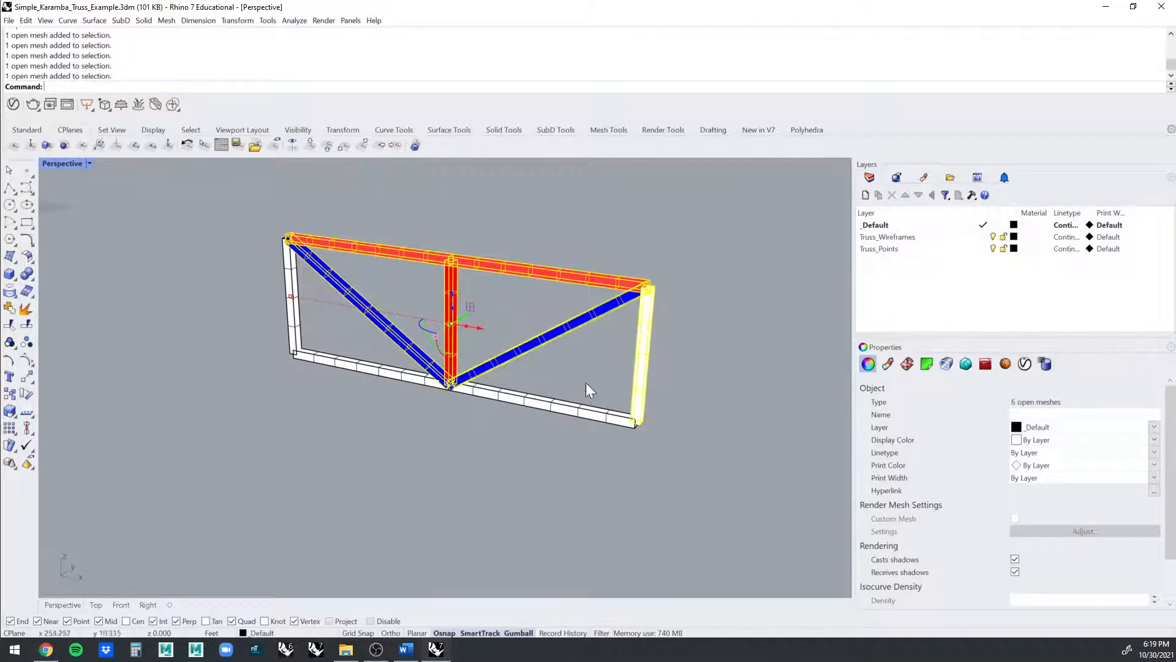
{"action": "left_click", "coordinate": [586, 382]}
- Select all baked meshes with SelMesh and move them along the X axis, away from the original truss wireframe
{"action": "type", "text": "Mesh"}
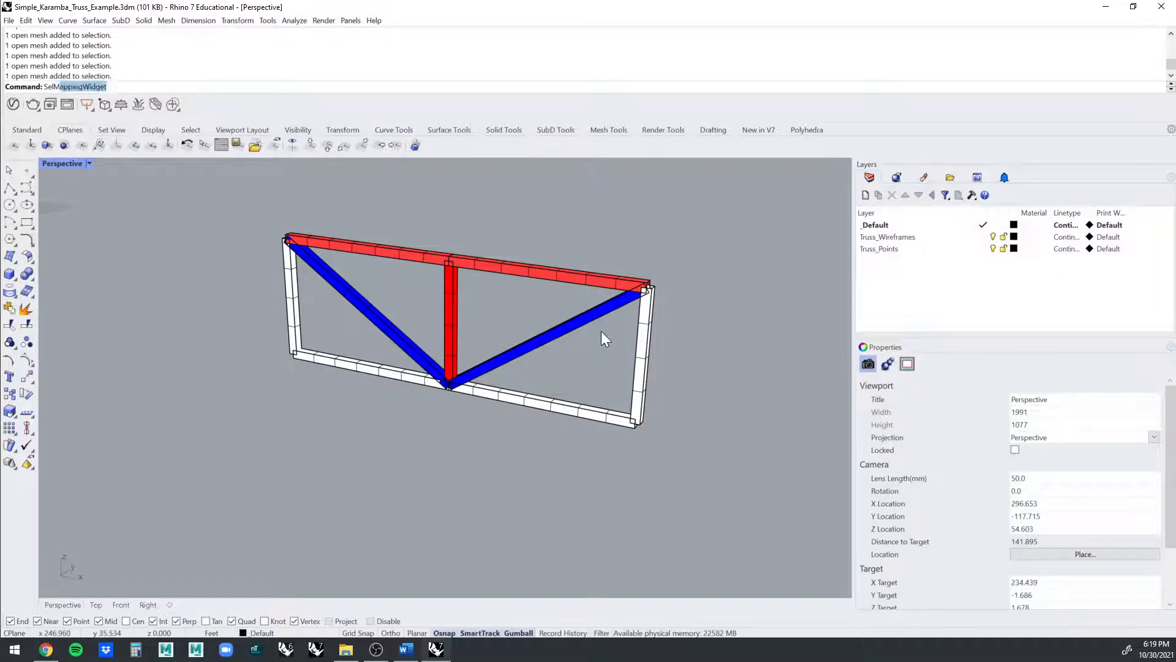
{"action": "key", "text": "Return"}
{"action": "scroll", "coordinate": [611, 355], "scroll_direction": "down", "scroll_amount": 4}
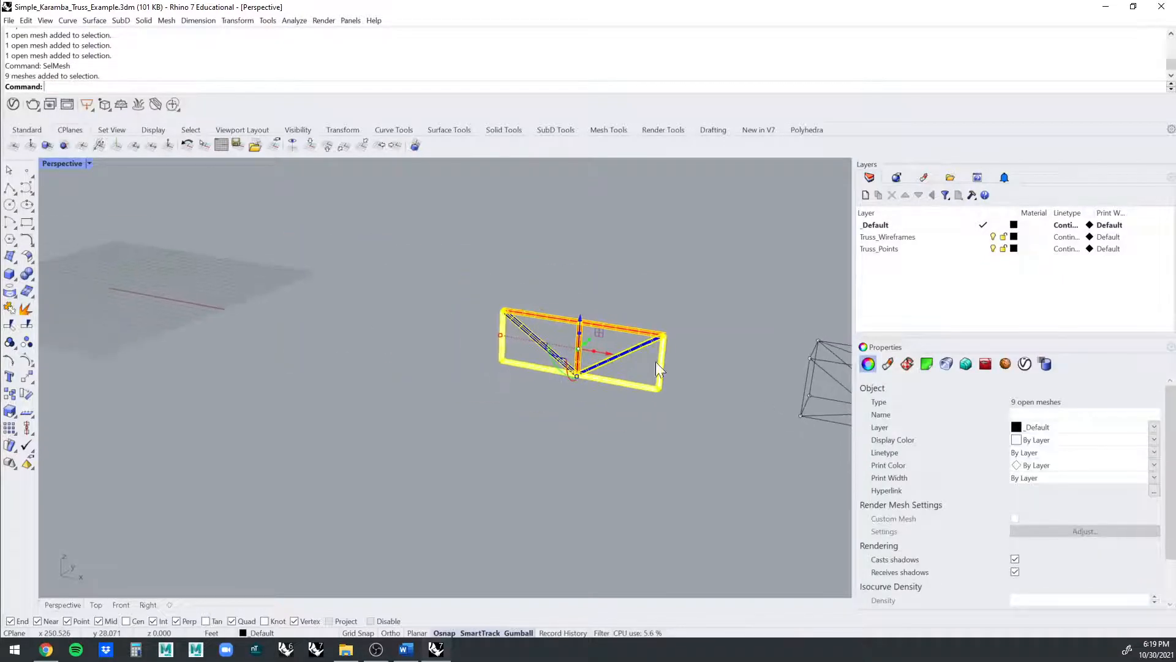
{"action": "left_click_drag", "start_coordinate": [610, 351], "coordinate": [392, 329]}
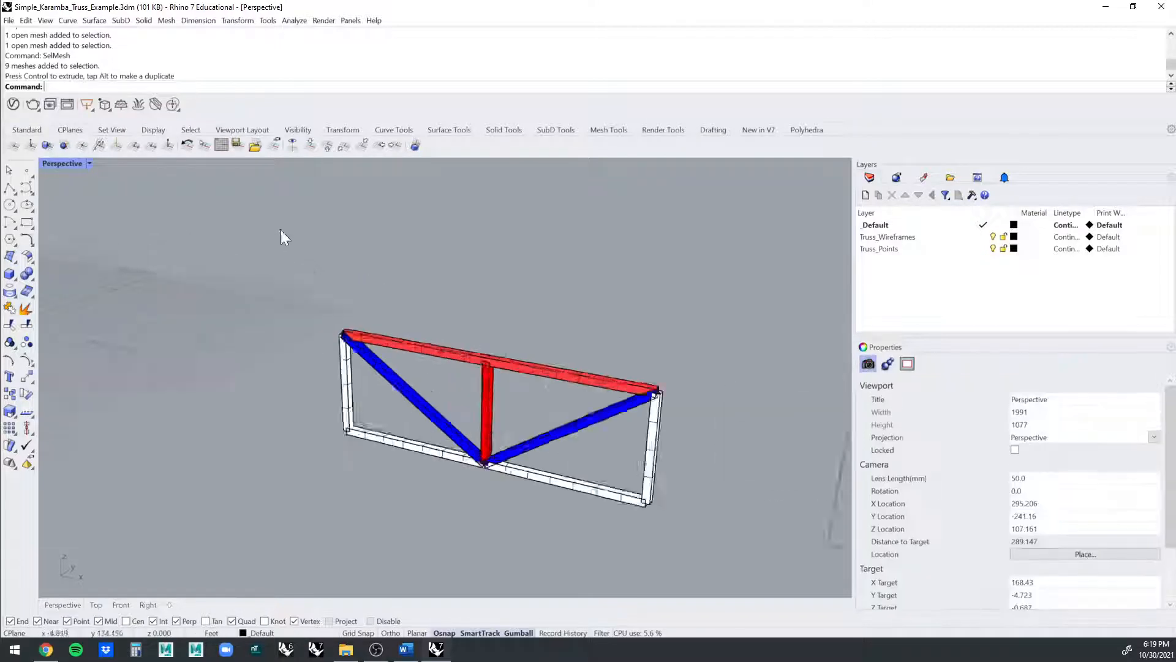
{"action": "right_click_drag", "start_coordinate": [280, 230], "coordinate": [531, 324]}
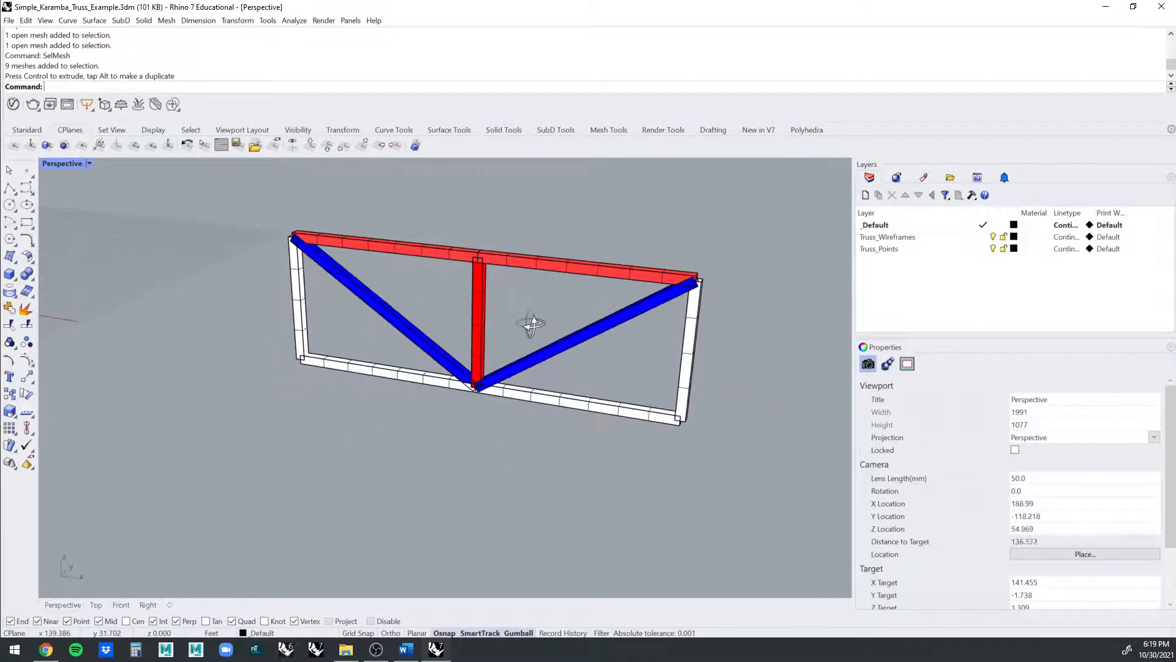
- Preview the baked truss in Rendered display mode, and return the Perspective viewport to Shaded
{"action": "left_click", "coordinate": [89, 163]}
{"action": "left_click", "coordinate": [75, 231]}
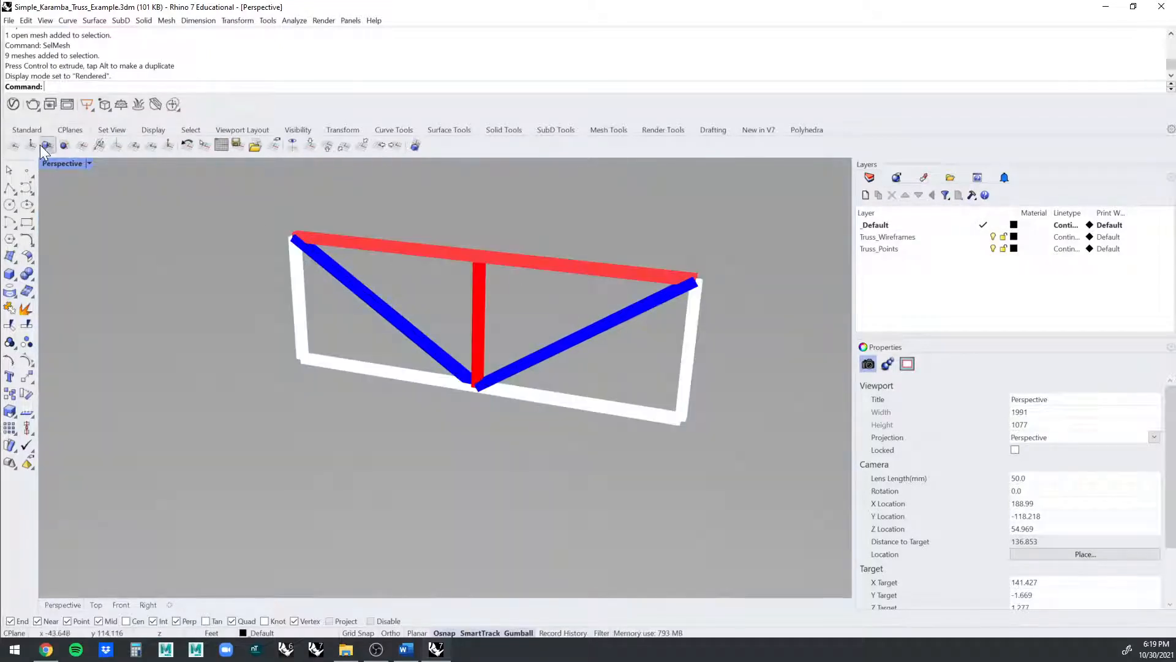
{"action": "left_click", "coordinate": [89, 163]}
{"action": "left_click", "coordinate": [79, 218]}
{"action": "scroll", "coordinate": [740, 298], "scroll_direction": "down", "scroll_amount": 3}
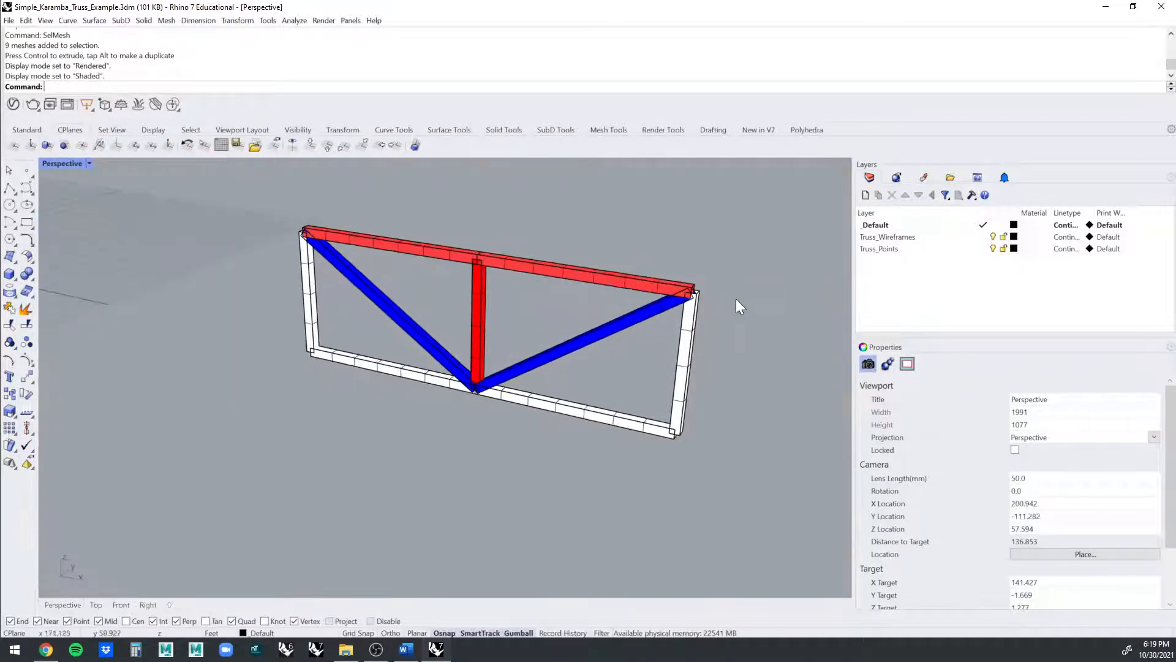
{"action": "scroll", "coordinate": [612, 307], "scroll_direction": "up", "scroll_amount": 5}
{"action": "right_click_drag", "start_coordinate": [567, 316], "coordinate": [617, 301], "text": "shift"}
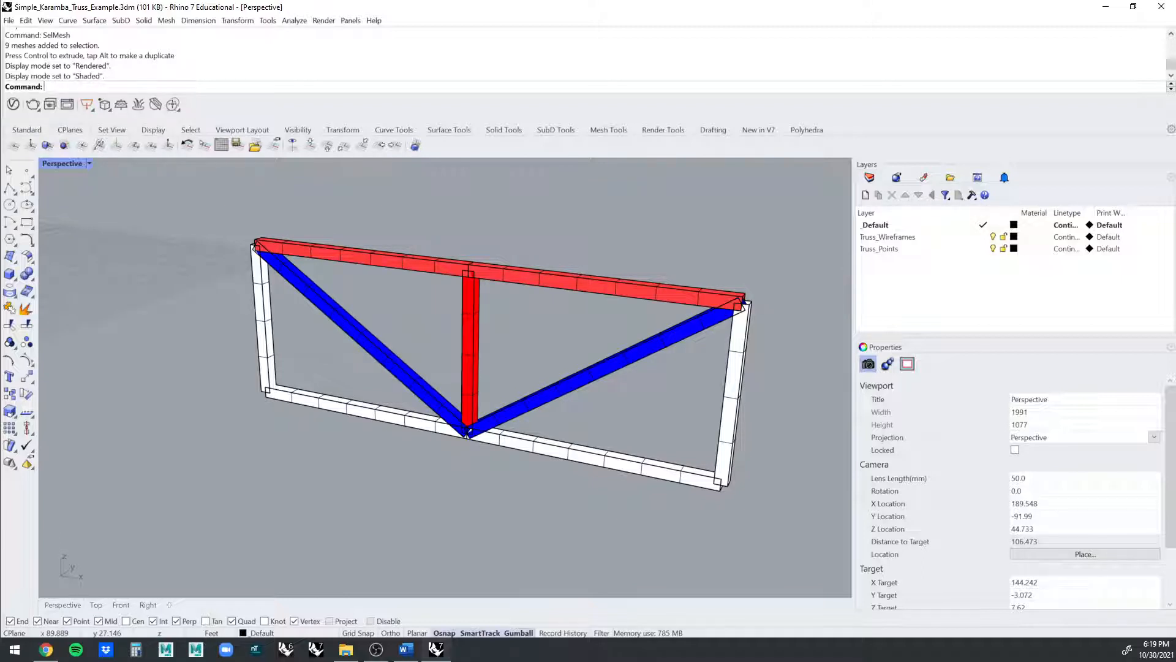
- Try to set the Shaded display mode's background to a solid white color in Rhino Options
{"action": "key", "text": "Return"}
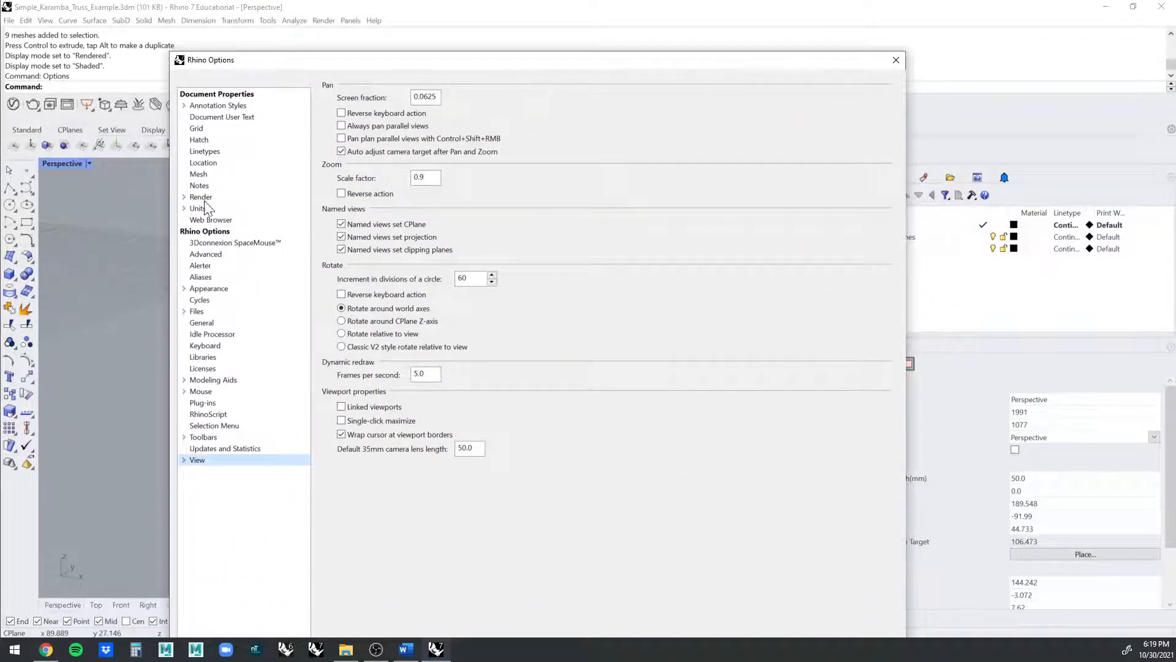
{"action": "left_click", "coordinate": [185, 461]}
{"action": "left_click", "coordinate": [194, 472]}
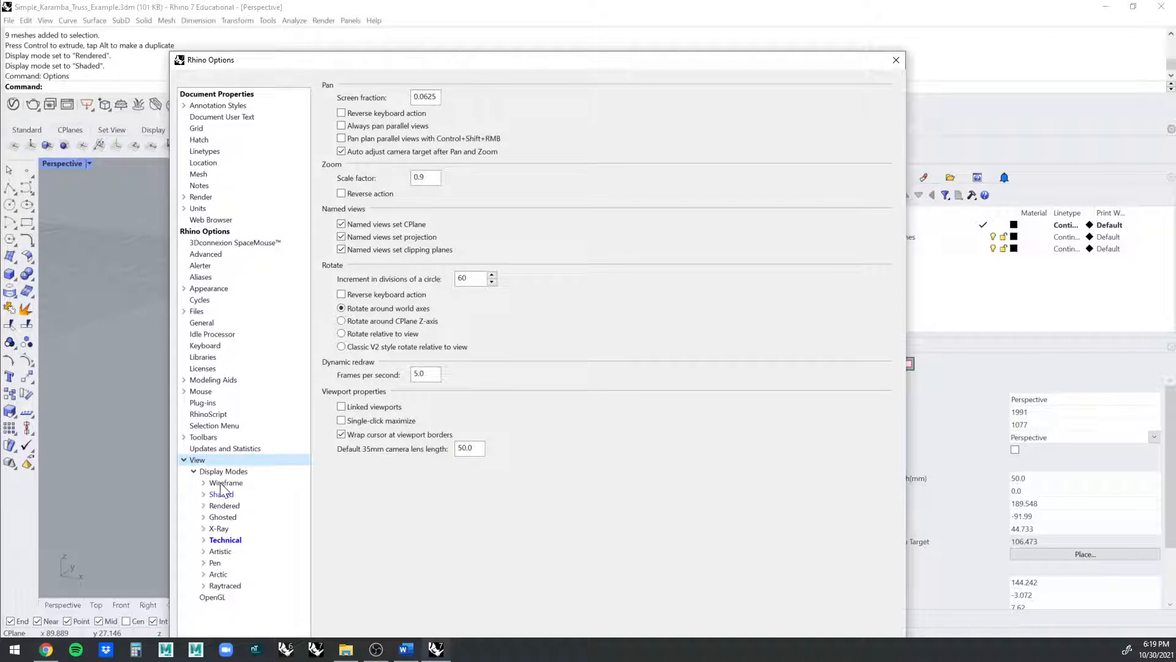
{"action": "left_click", "coordinate": [220, 495]}
{"action": "left_click", "coordinate": [204, 494]}
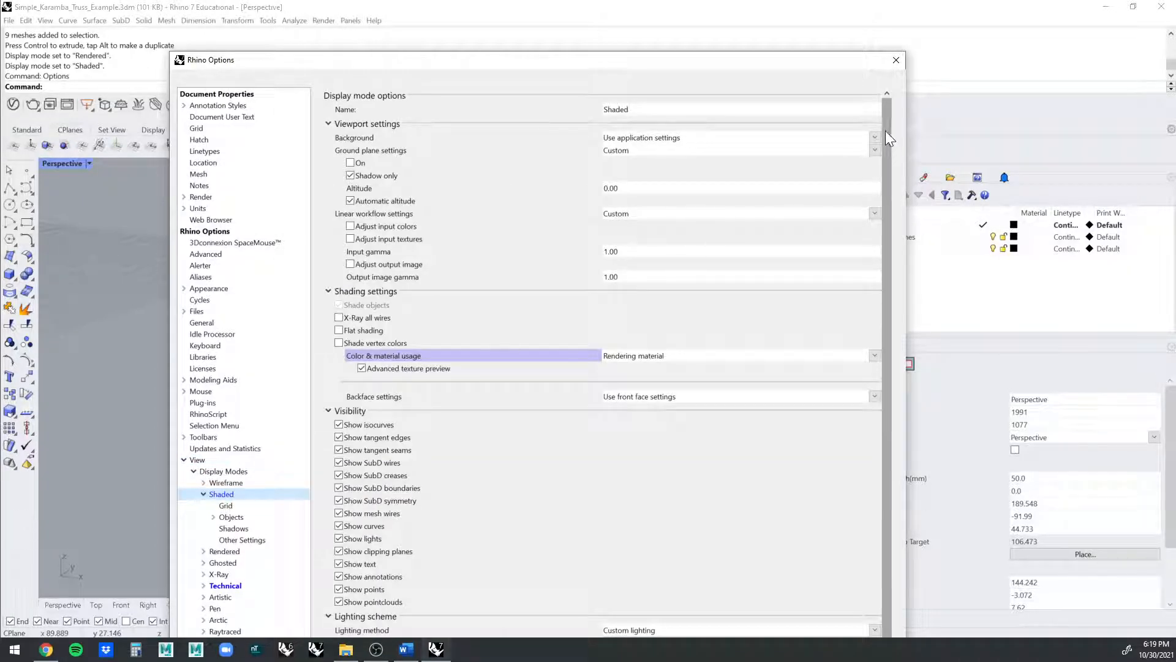
{"action": "left_click", "coordinate": [699, 138]}
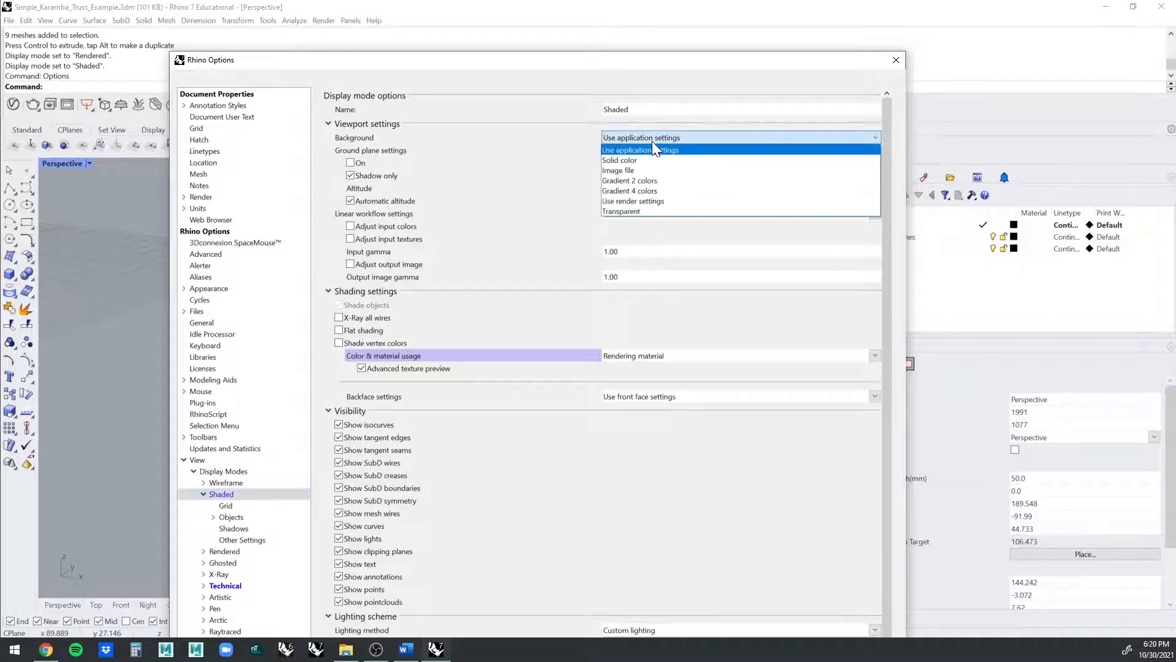
{"action": "left_click", "coordinate": [653, 160]}
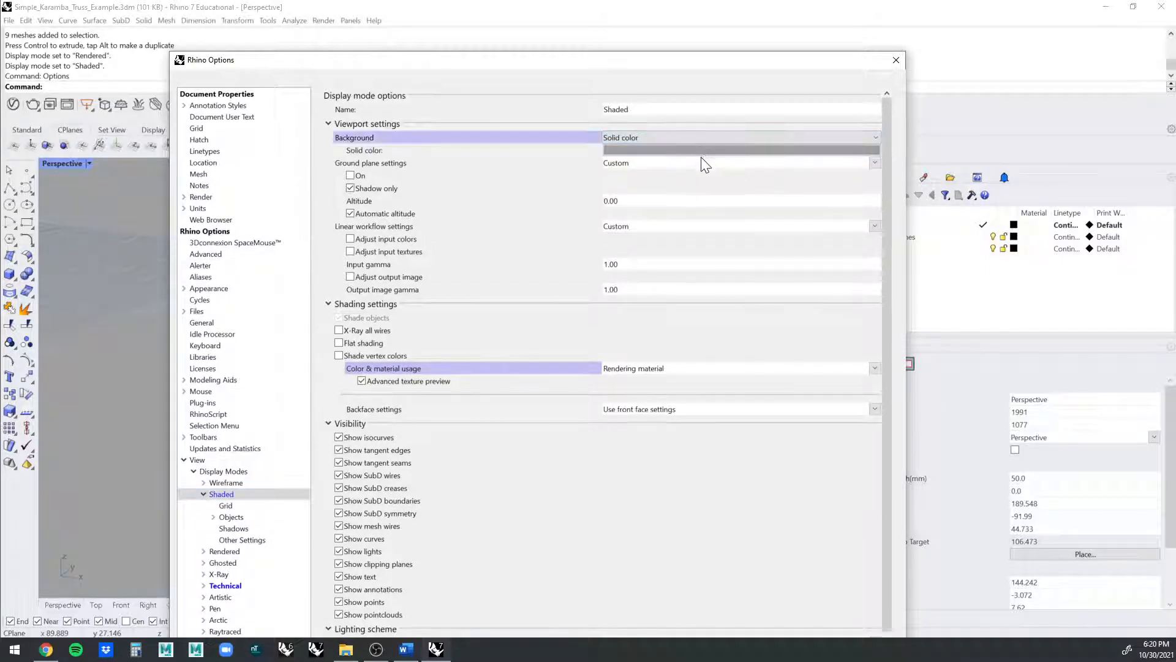
{"action": "left_click", "coordinate": [691, 151]}
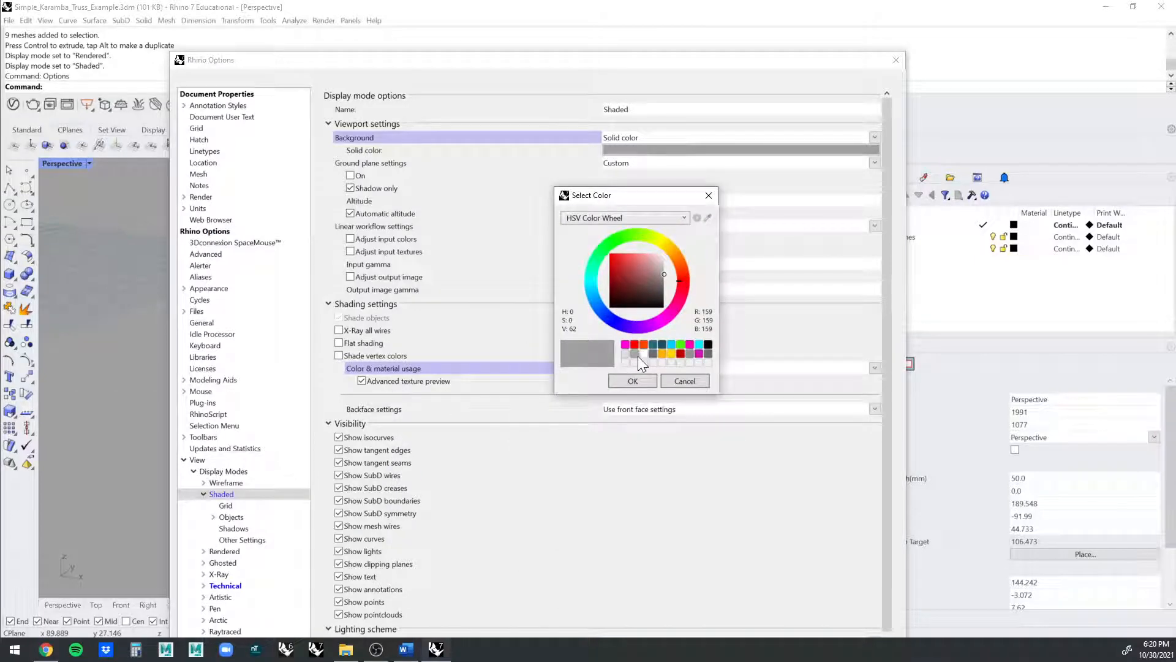
{"action": "left_click", "coordinate": [643, 354]}
{"action": "left_click", "coordinate": [638, 377]}
{"action": "left_click", "coordinate": [896, 60]}
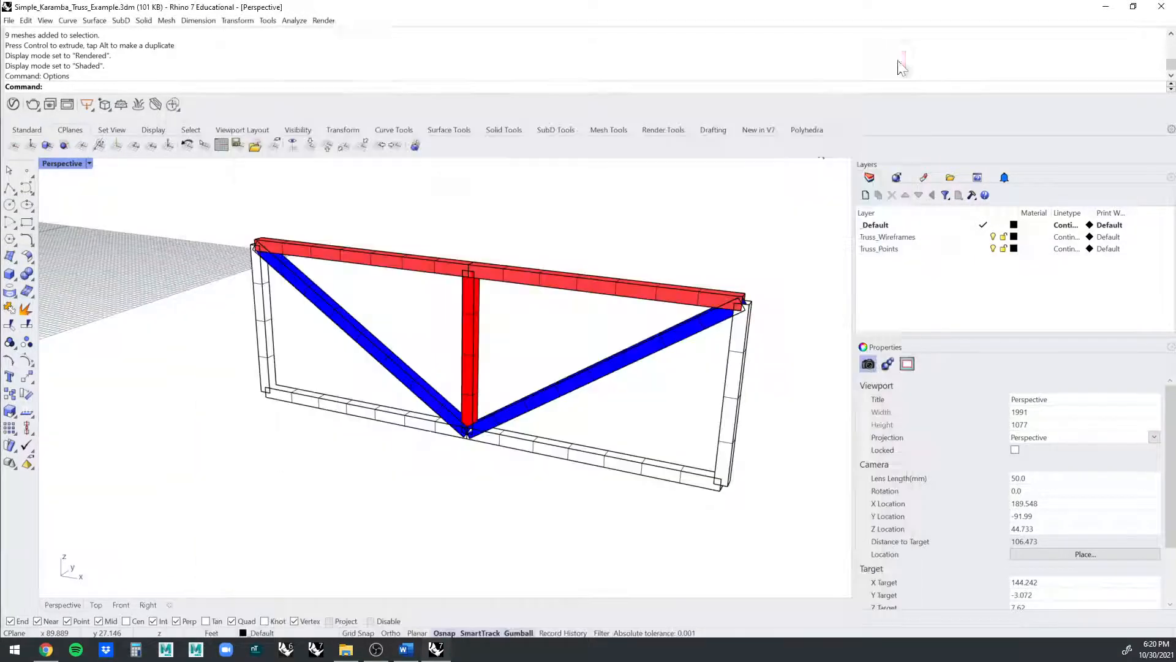
{"action": "right_click_drag", "start_coordinate": [259, 281], "coordinate": [456, 306], "text": "shift"}
{"action": "scroll", "coordinate": [459, 311], "scroll_direction": "down", "scroll_amount": 5}
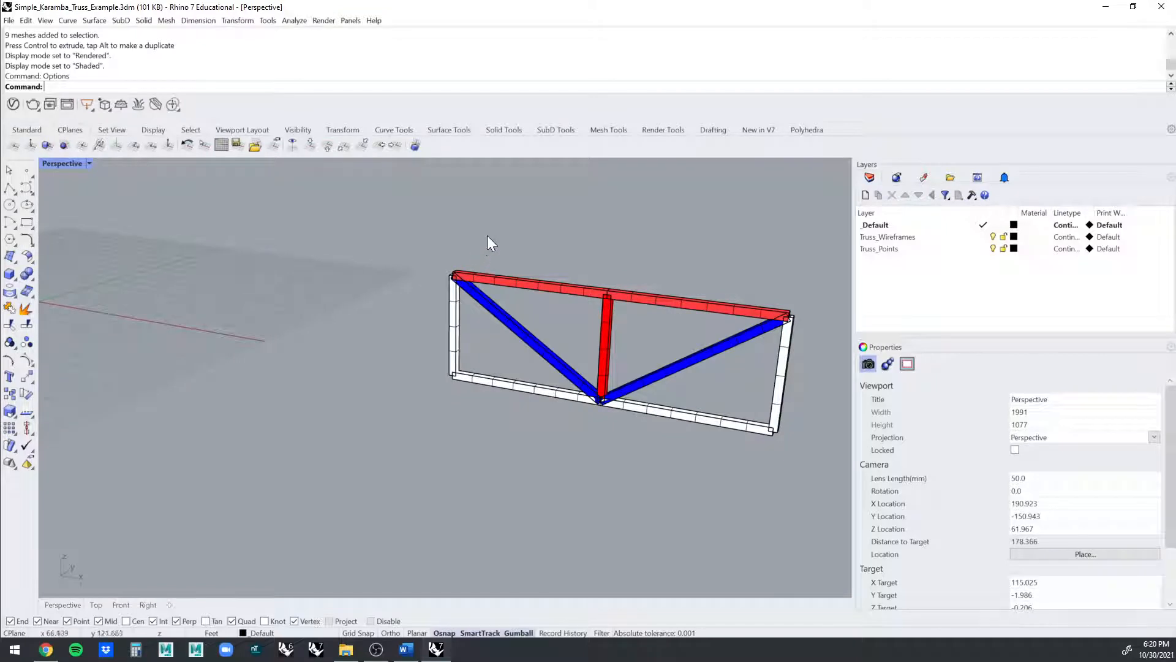
- Reopen the Shaded display mode settings in Rhino Options and set the viewport background to Solid color
{"action": "left_click", "coordinate": [380, 146]}
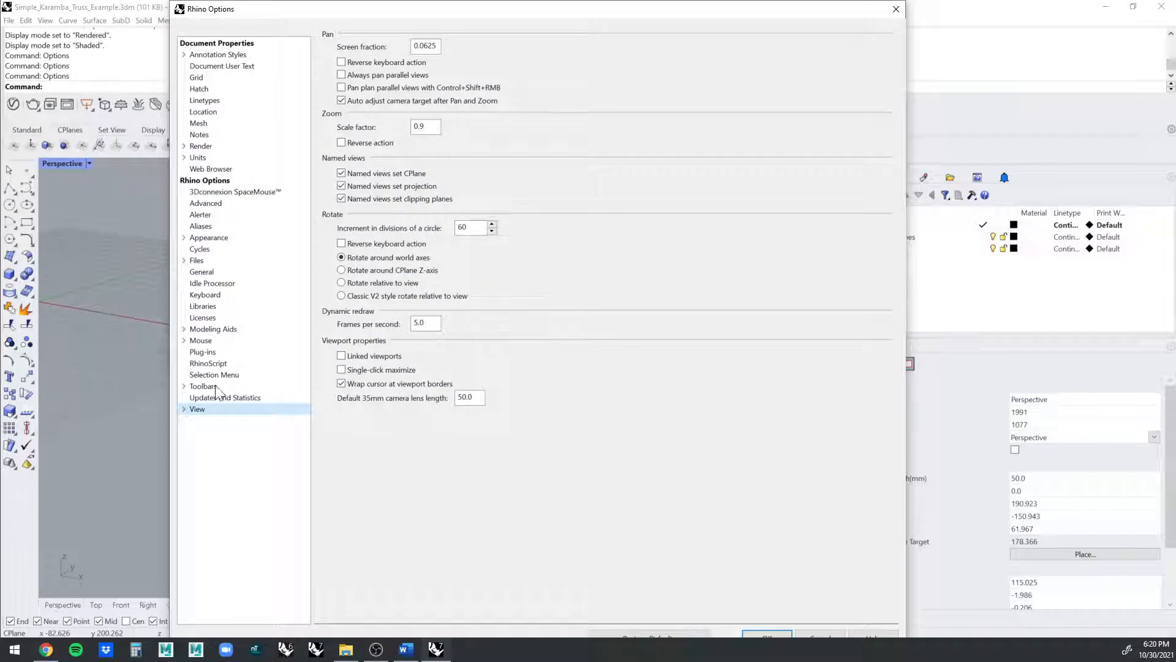
{"action": "left_click", "coordinate": [184, 409]}
{"action": "left_click", "coordinate": [212, 421]}
{"action": "left_click", "coordinate": [193, 421]}
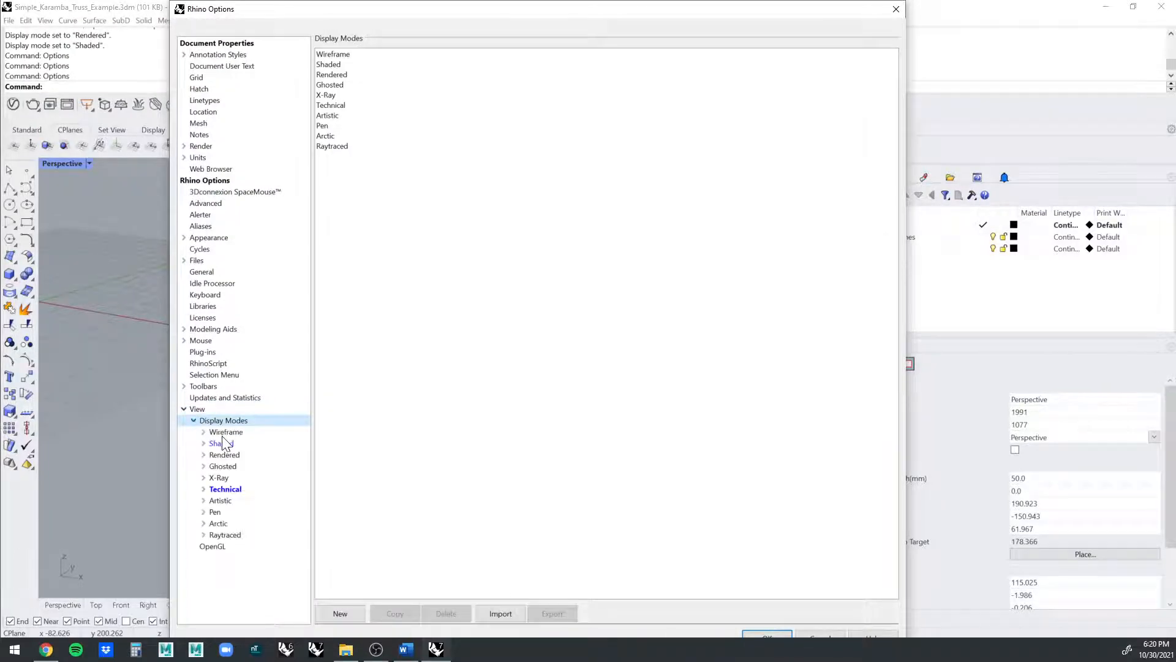
{"action": "left_click", "coordinate": [221, 442]}
{"action": "left_click", "coordinate": [714, 89]}
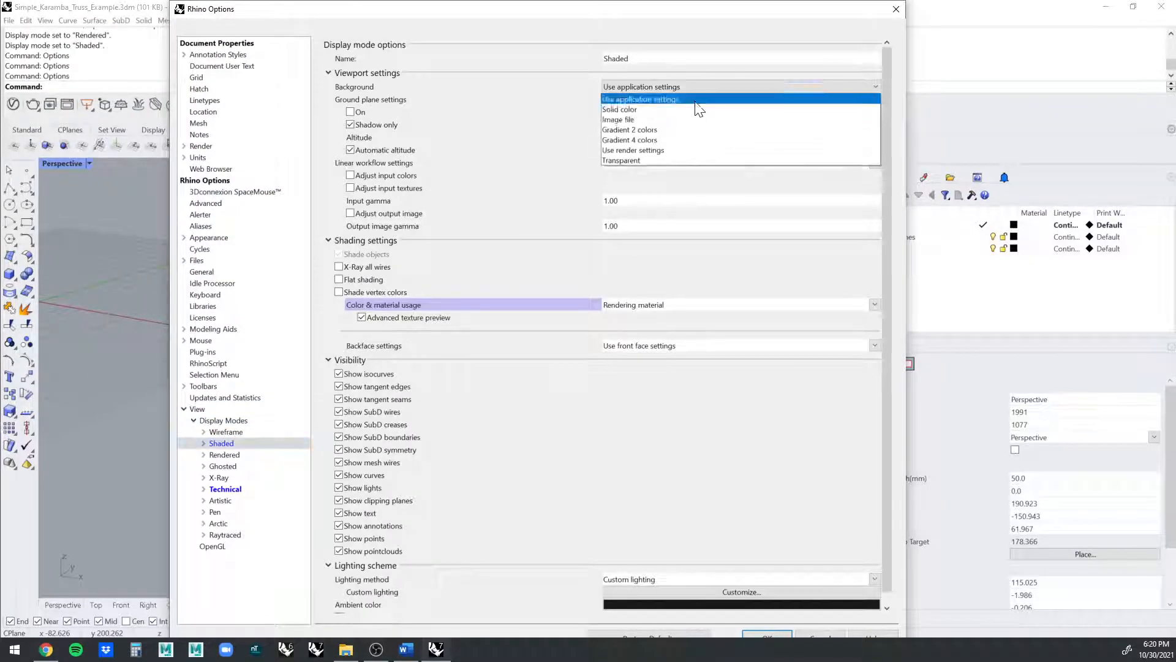
{"action": "left_click", "coordinate": [677, 103]}
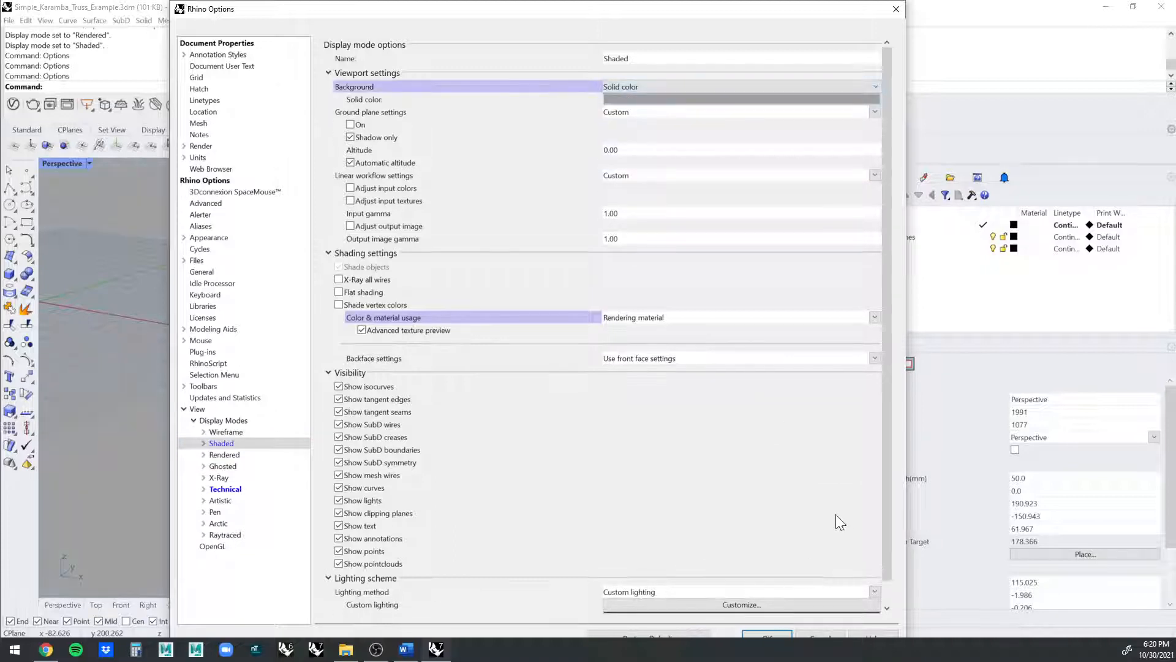
- Set the Shaded display mode's solid background color to white and apply the Rhino options
{"action": "left_click", "coordinate": [738, 99]}
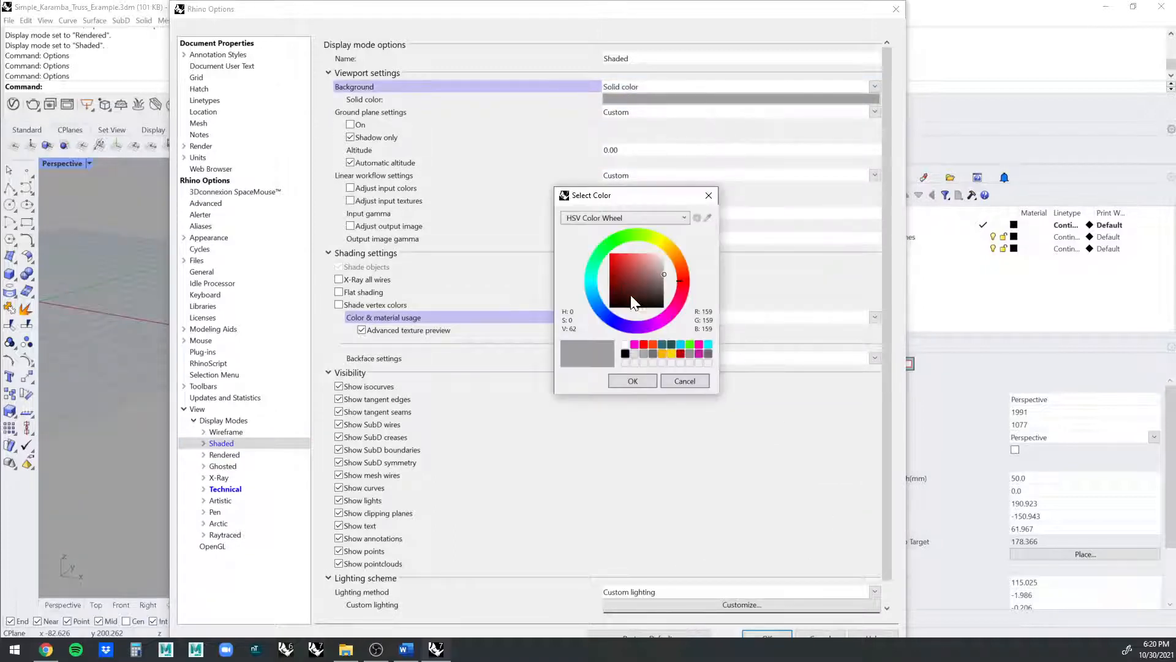
{"action": "left_click", "coordinate": [625, 344]}
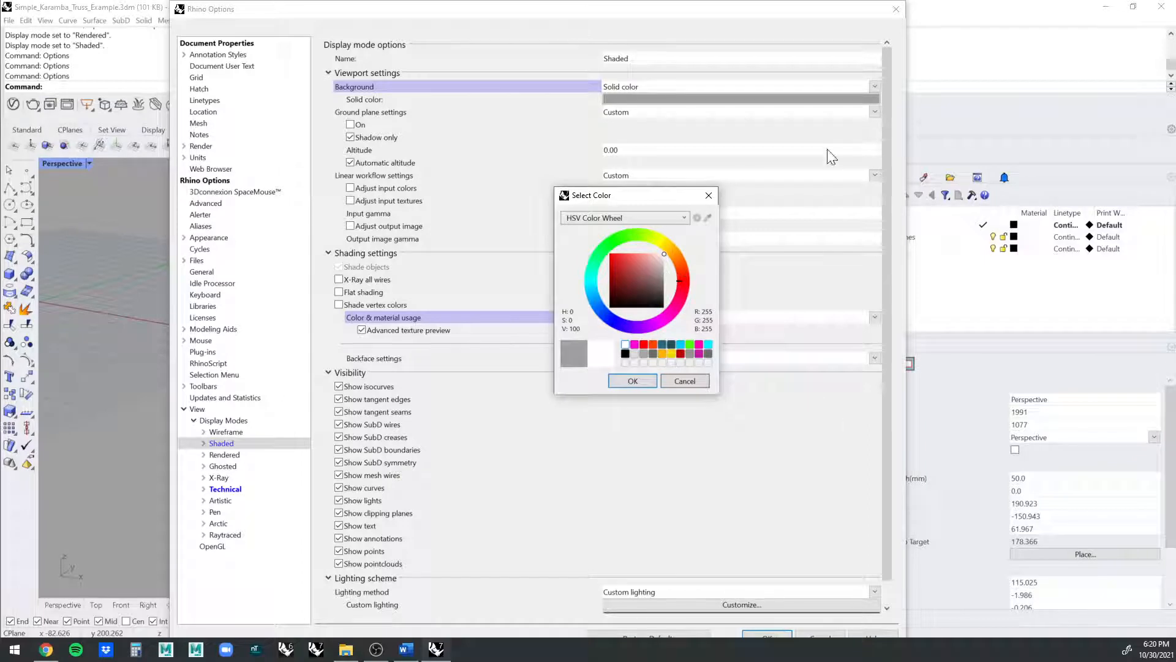
{"action": "left_click", "coordinate": [632, 381]}
{"action": "scroll", "coordinate": [885, 281], "scroll_direction": "down", "scroll_amount": 1}
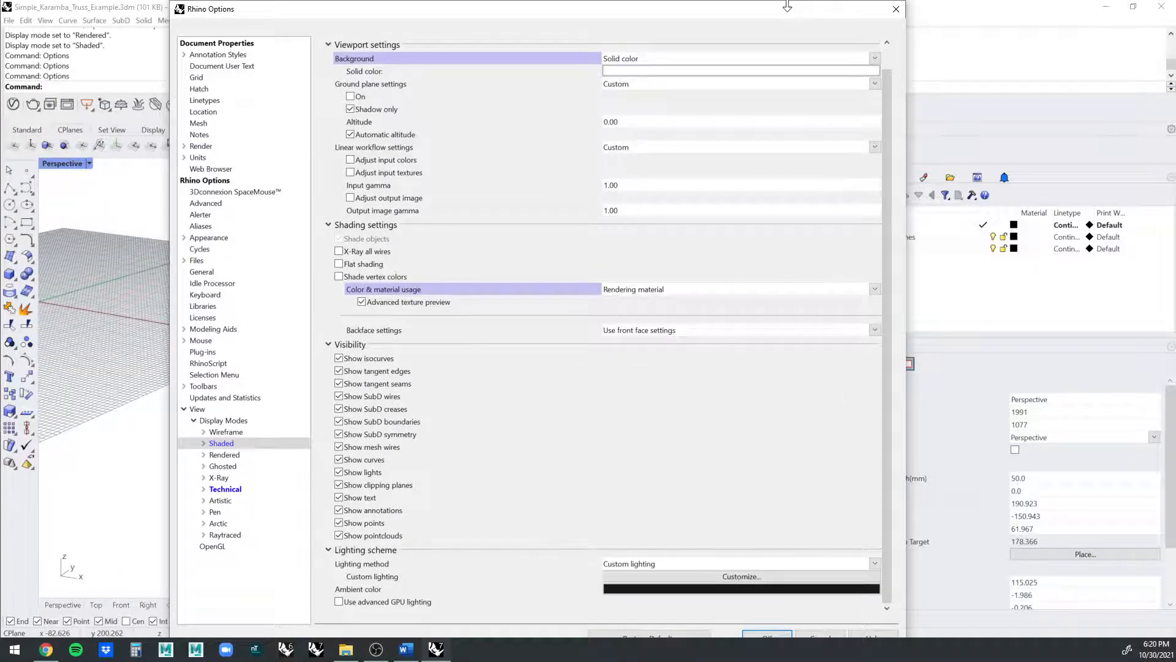
{"action": "mouse_move", "coordinate": [790, 1]}
{"action": "left_mouse_down"}
{"action": "mouse_move", "coordinate": [788, 86]}
{"action": "mouse_move", "coordinate": [801, 8]}
{"action": "left_mouse_up"}
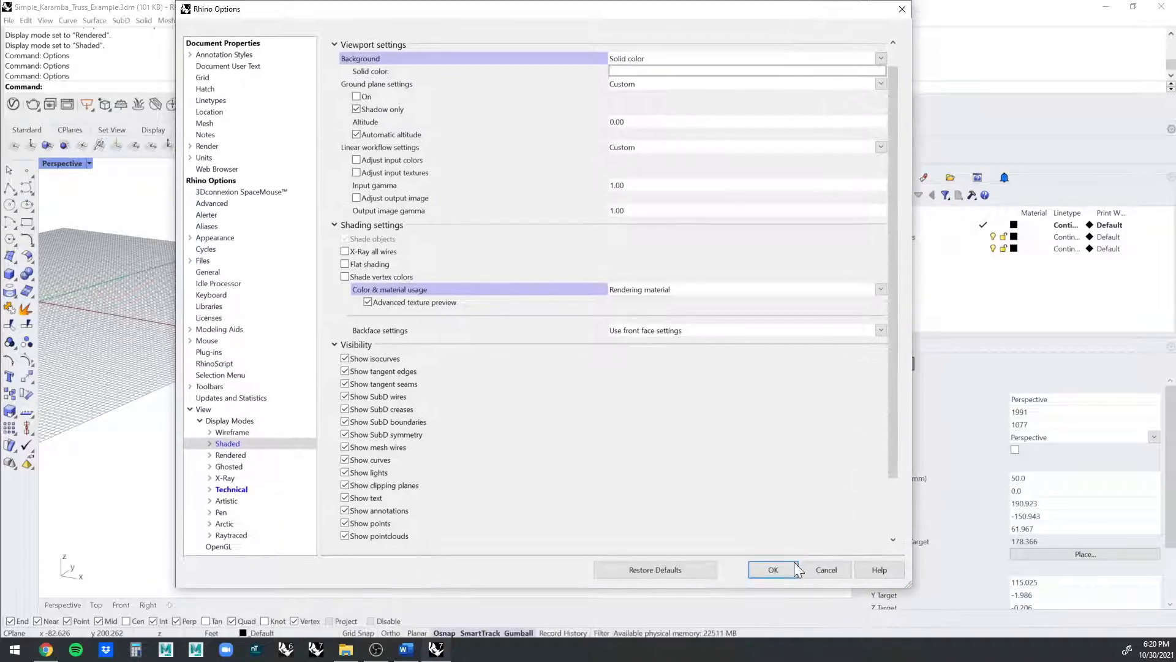
{"action": "left_click", "coordinate": [766, 567]}
- Hide the construction grid in the Perspective viewport with the Grid command's ShowGrid option set to No
{"action": "type", "text": "Gr"}
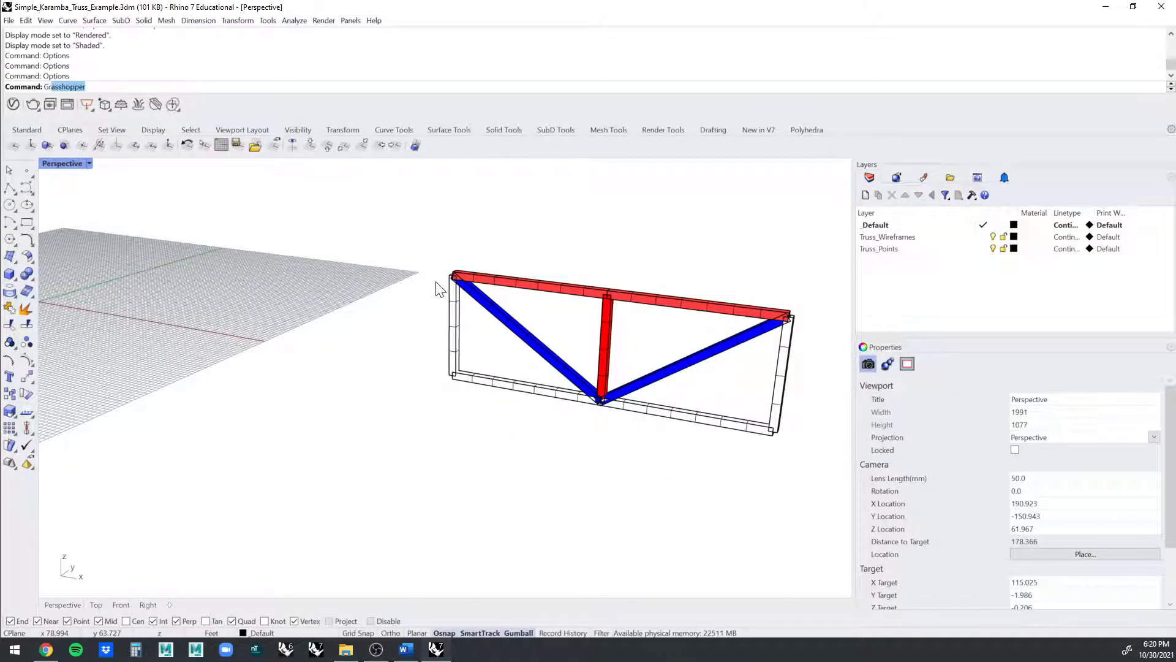
{"action": "type", "text": "id"}
{"action": "key", "text": "Return"}
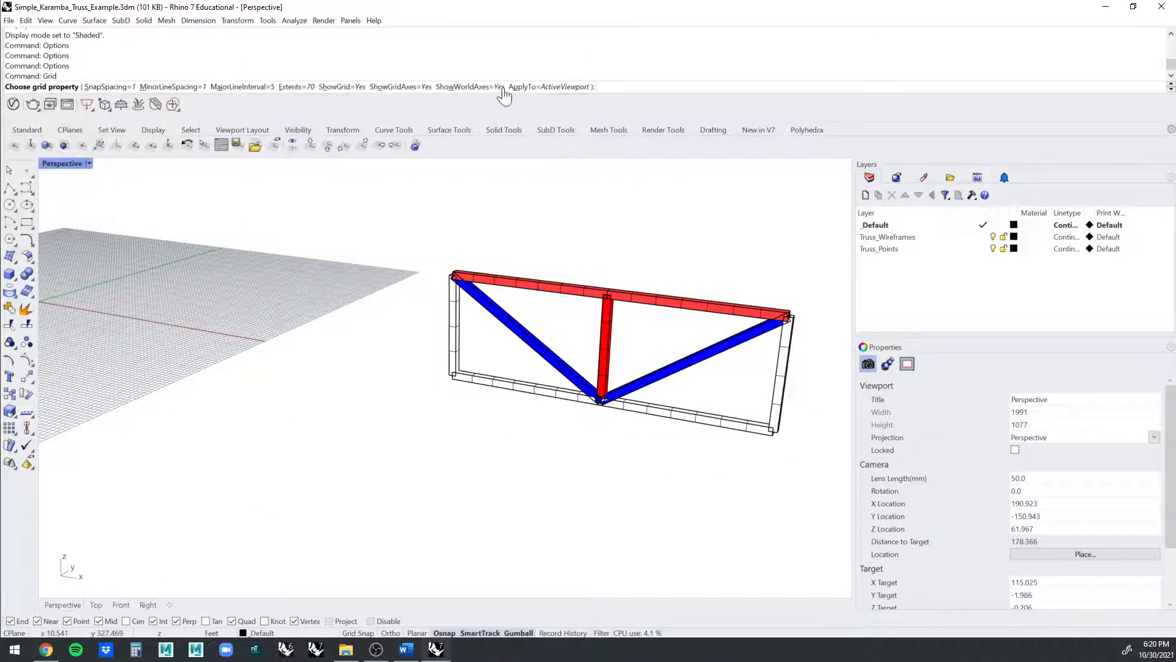
{"action": "left_click", "coordinate": [342, 86]}
{"action": "right_click_drag", "start_coordinate": [499, 242], "coordinate": [442, 265]}
{"action": "scroll", "coordinate": [483, 302], "scroll_direction": "up", "scroll_amount": 7}
{"action": "right_click_drag", "start_coordinate": [484, 302], "coordinate": [544, 387], "text": "shift"}
{"action": "right_click_drag", "start_coordinate": [544, 387], "coordinate": [525, 331]}
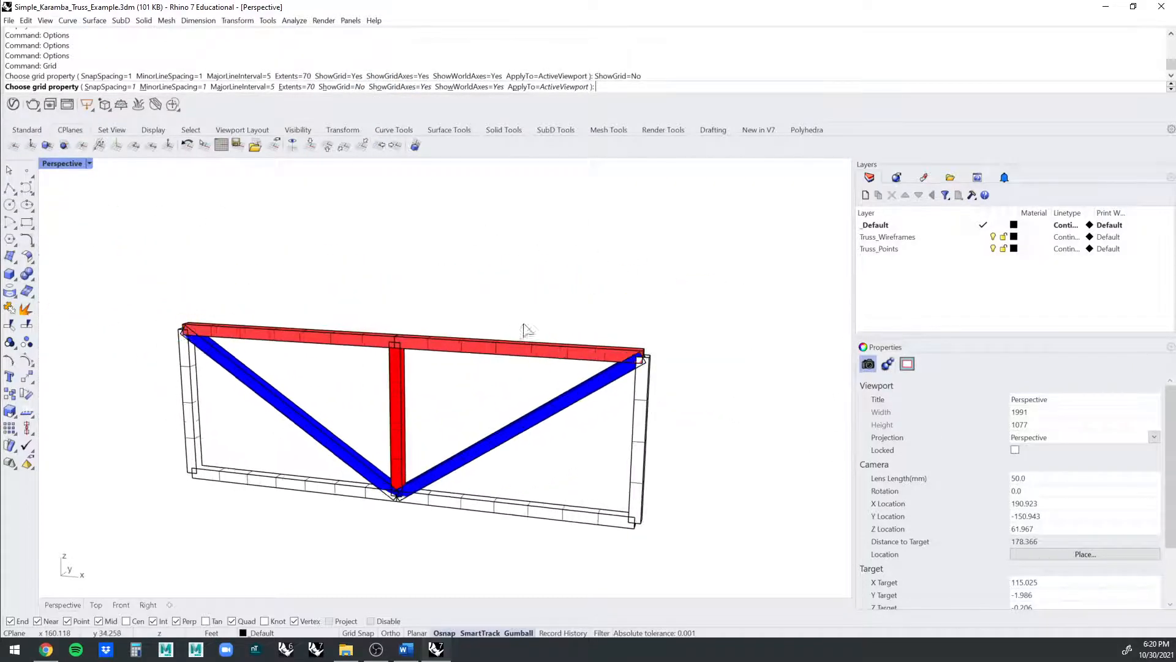
{"action": "right_click_drag", "start_coordinate": [457, 360], "coordinate": [506, 318], "text": "shift"}
{"action": "scroll", "coordinate": [504, 305], "scroll_direction": "up", "scroll_amount": 5}
{"action": "scroll", "coordinate": [508, 323], "scroll_direction": "down", "scroll_amount": 2}
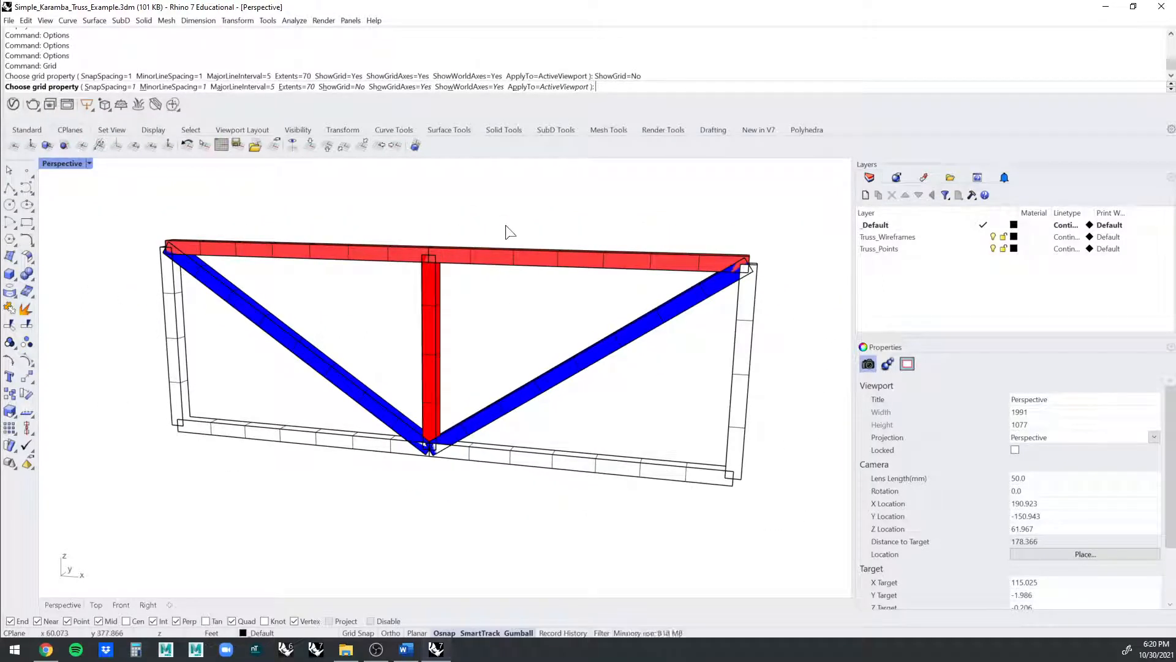
{"action": "key", "text": "Return"}
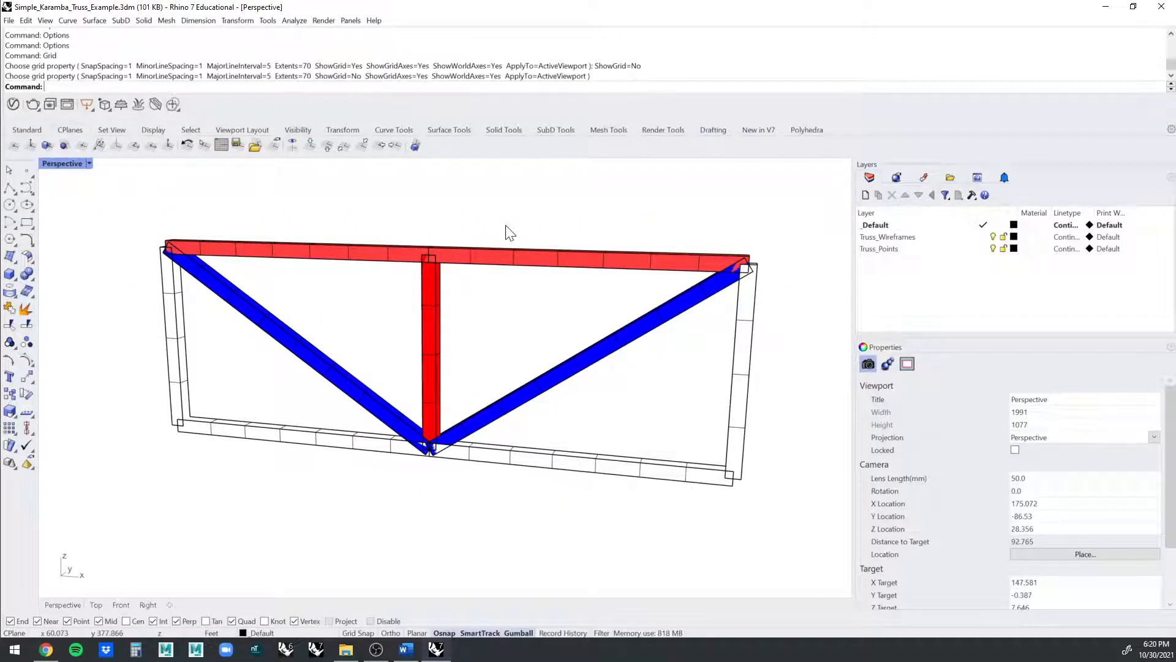
{"action": "type", "text": "Fil"}
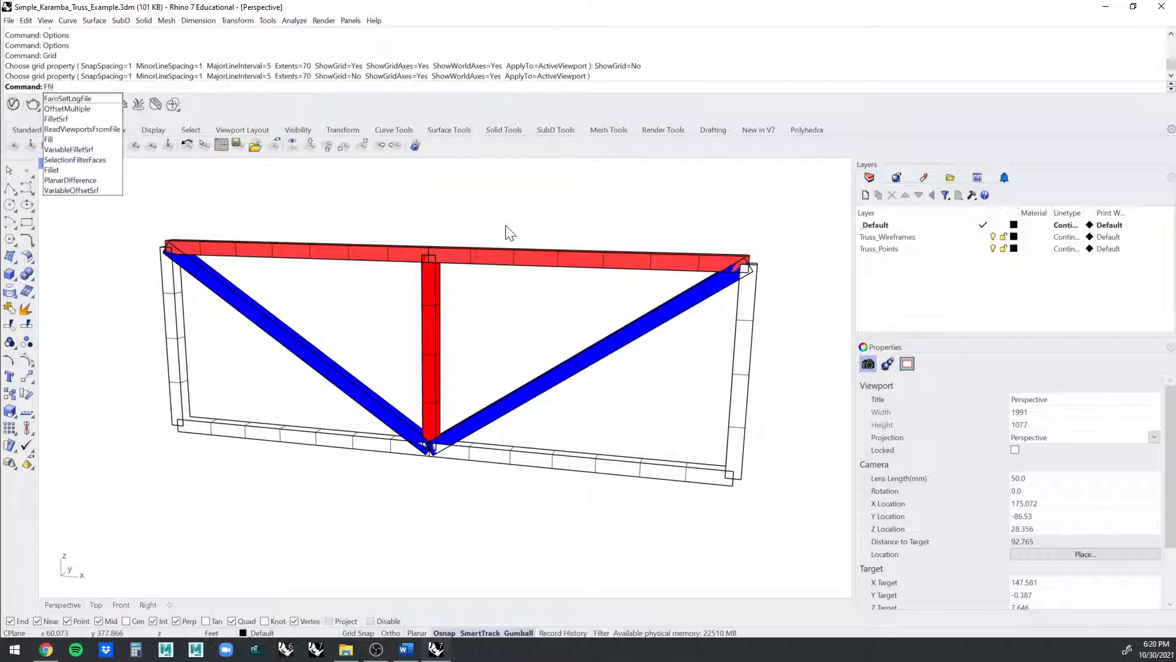
{"action": "key", "text": "BackSpace"}
{"action": "key", "text": "BackSpace"}
{"action": "type", "text": "Pr"}
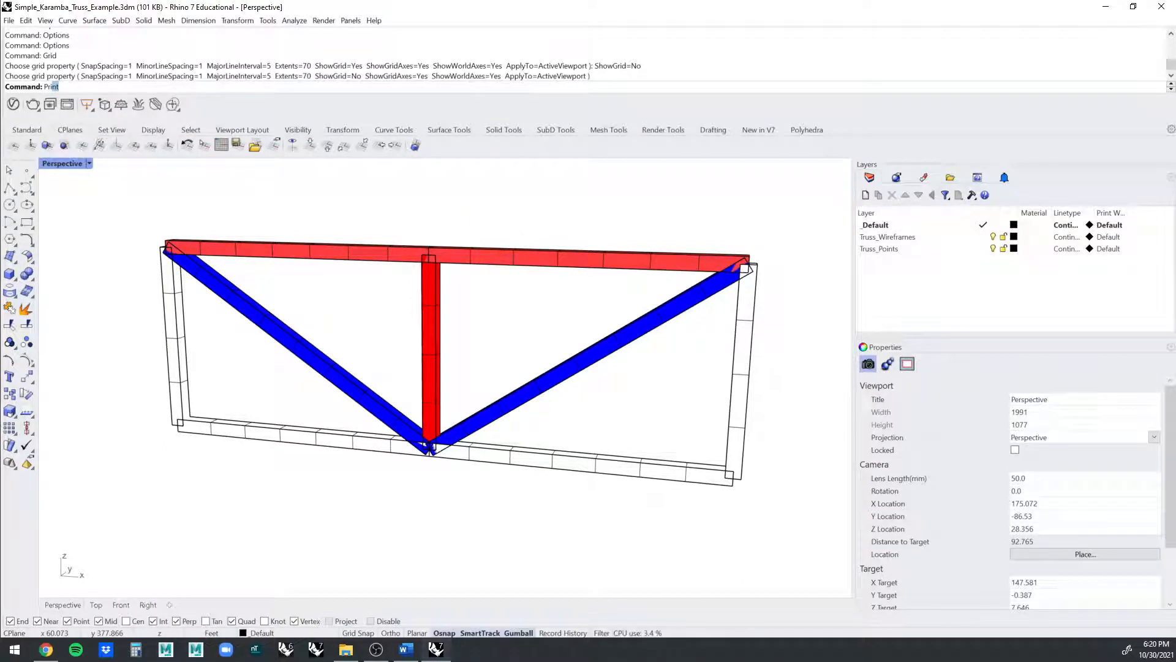
{"action": "type", "text": "int"}
{"action": "key", "text": "BackSpace"}
{"action": "key", "text": "BackSpace"}
{"action": "key", "text": "BackSpace"}
{"action": "key", "text": "BackSpace"}
{"action": "key", "text": "BackSpace"}
{"action": "type", "text": "Dis"}
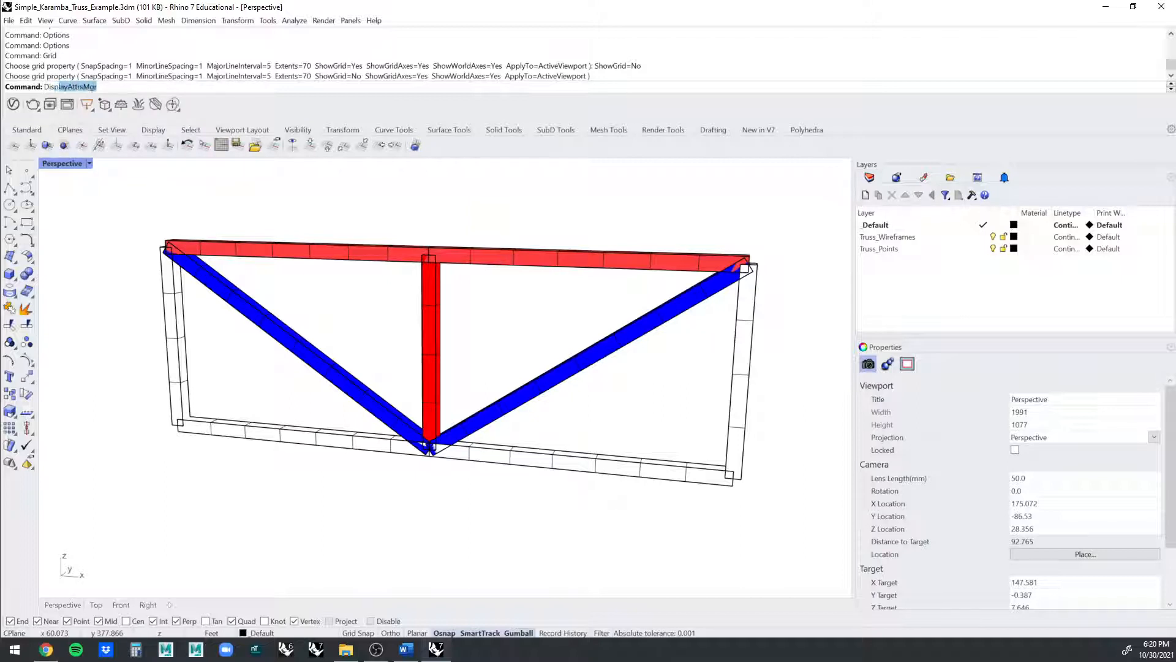
{"action": "type", "text": "p"}
{"action": "key", "text": "BackSpace"}
{"action": "key", "text": "BackSpace"}
{"action": "key", "text": "BackSpace"}
{"action": "key", "text": "BackSpace"}
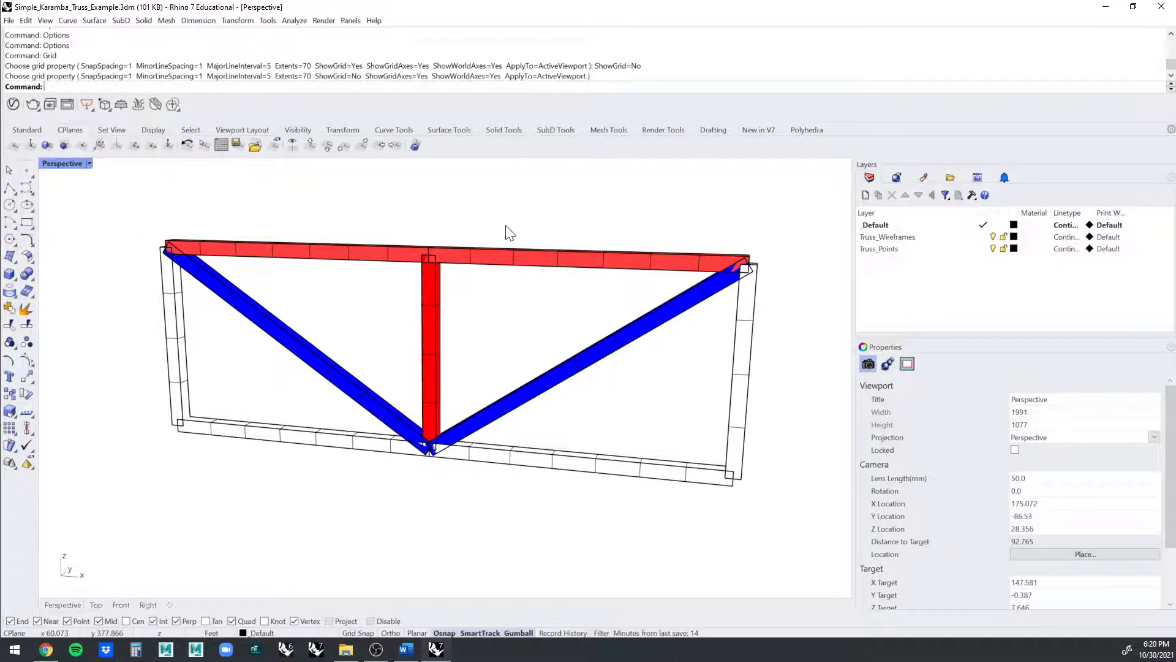
- Try ViewCaptureToFile on the Perspective view of the truss
{"action": "type", "text": "Capture"}
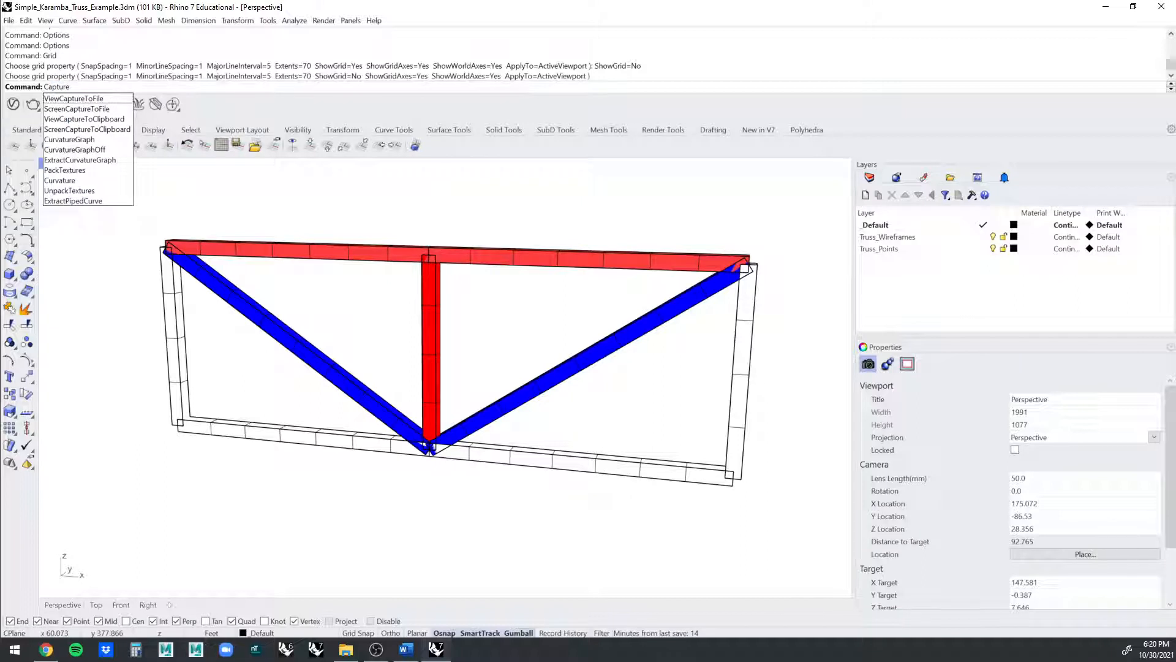
{"action": "left_click", "coordinate": [98, 98]}
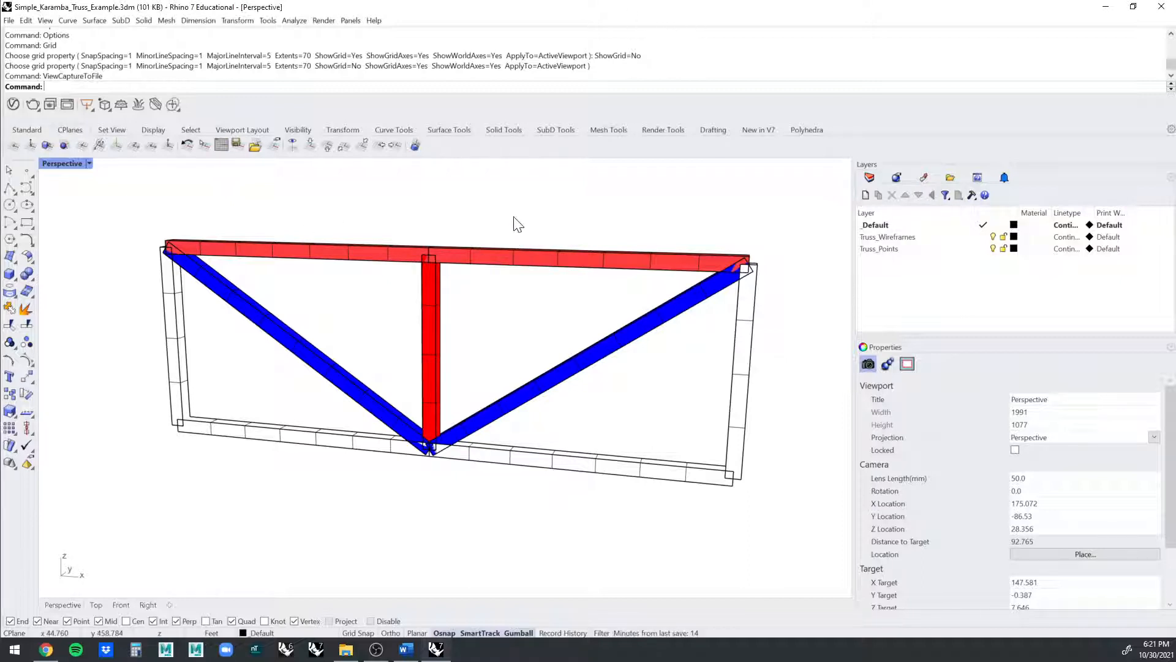
{"action": "mouse_move", "coordinate": [449, 228]}
{"action": "right_mouse_down"}
{"action": "mouse_move", "coordinate": [430, 233]}
{"action": "mouse_move", "coordinate": [461, 226]}
{"action": "mouse_move", "coordinate": [441, 247]}
{"action": "mouse_move", "coordinate": [431, 240]}
{"action": "mouse_move", "coordinate": [459, 245]}
{"action": "right_mouse_up"}
{"action": "scroll", "coordinate": [460, 227], "scroll_direction": "up", "scroll_amount": 5}
{"action": "scroll", "coordinate": [441, 247], "scroll_direction": "down", "scroll_amount": 4}
{"action": "scroll", "coordinate": [431, 240], "scroll_direction": "up", "scroll_amount": 4}
{"action": "scroll", "coordinate": [458, 236], "scroll_direction": "down", "scroll_amount": 2}
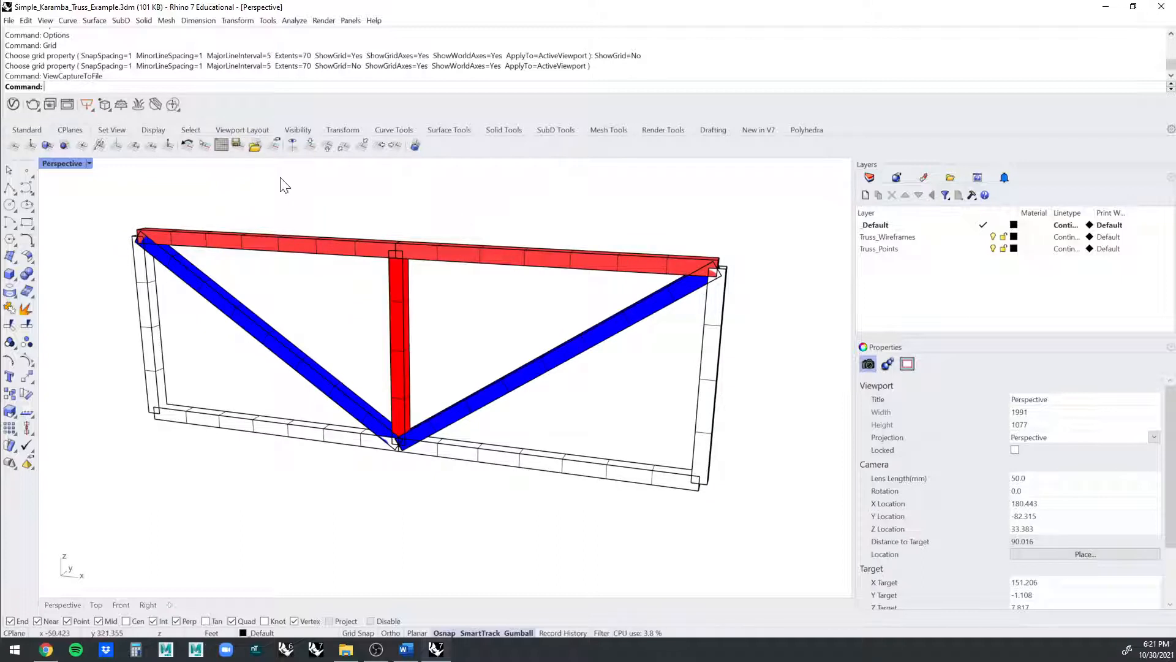
- Start ScreenCaptureToFile, browse to Local Disk (E:) as the save location, and cancel the save
{"action": "type", "text": "ScreenCaptureToClipboard"}
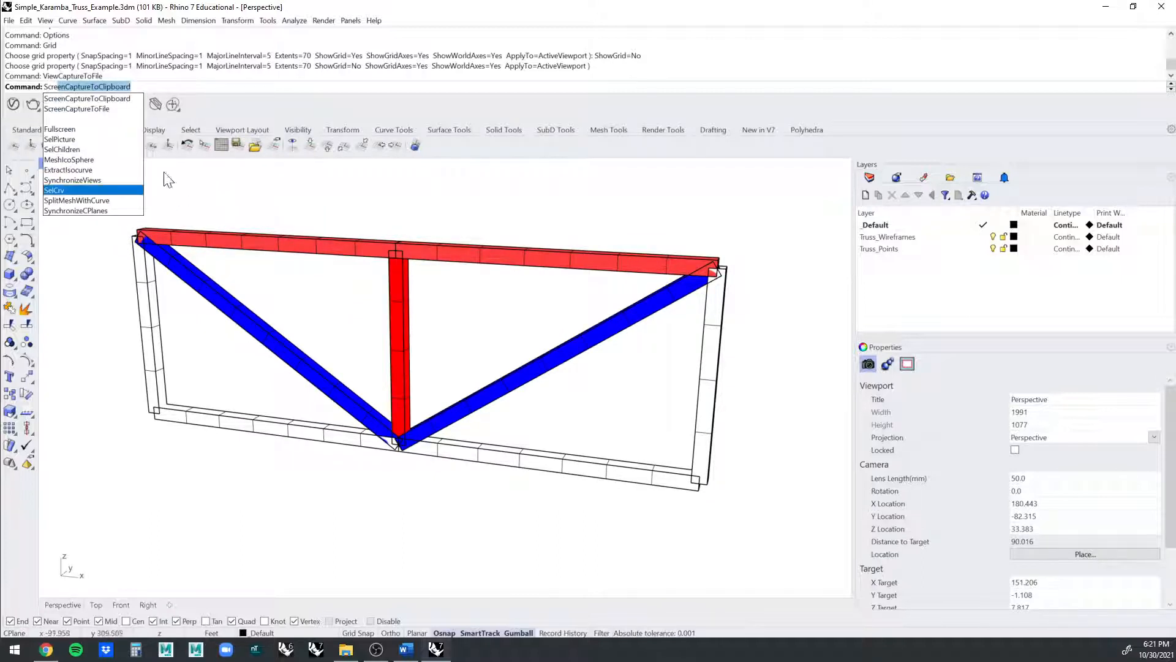
{"action": "left_click", "coordinate": [118, 109]}
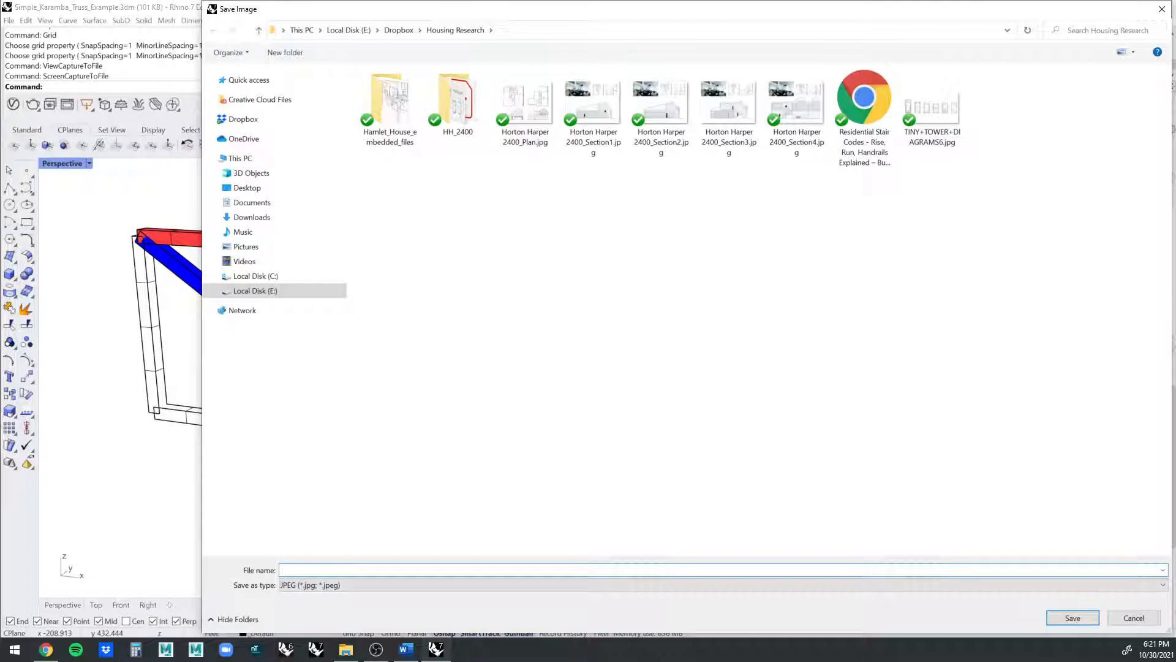
{"action": "left_click", "coordinate": [399, 30]}
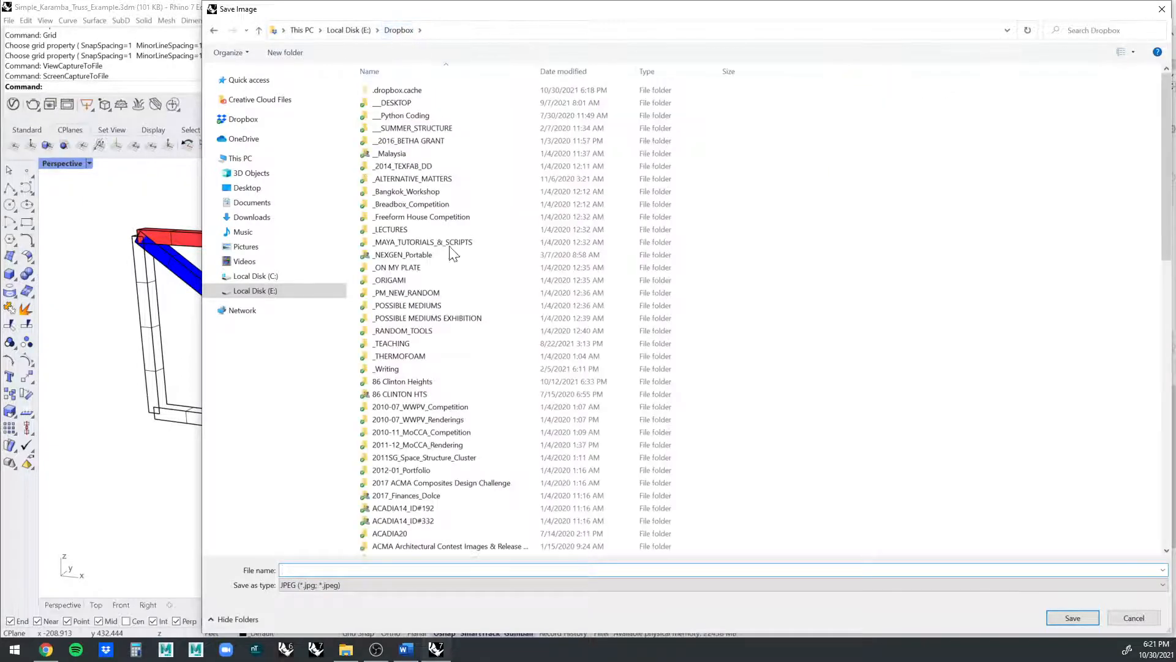
{"action": "left_click", "coordinate": [347, 31]}
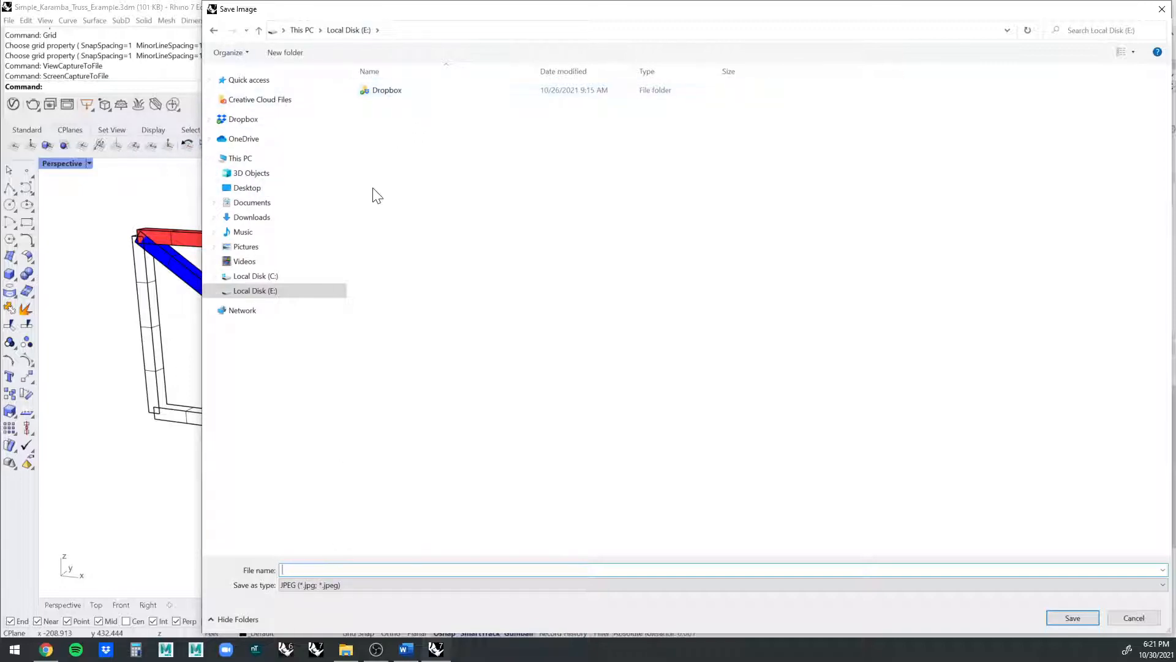
{"action": "type", "text": "ewt"}
{"action": "key", "text": "BackSpace"}
{"action": "left_click", "coordinate": [1155, 622]}
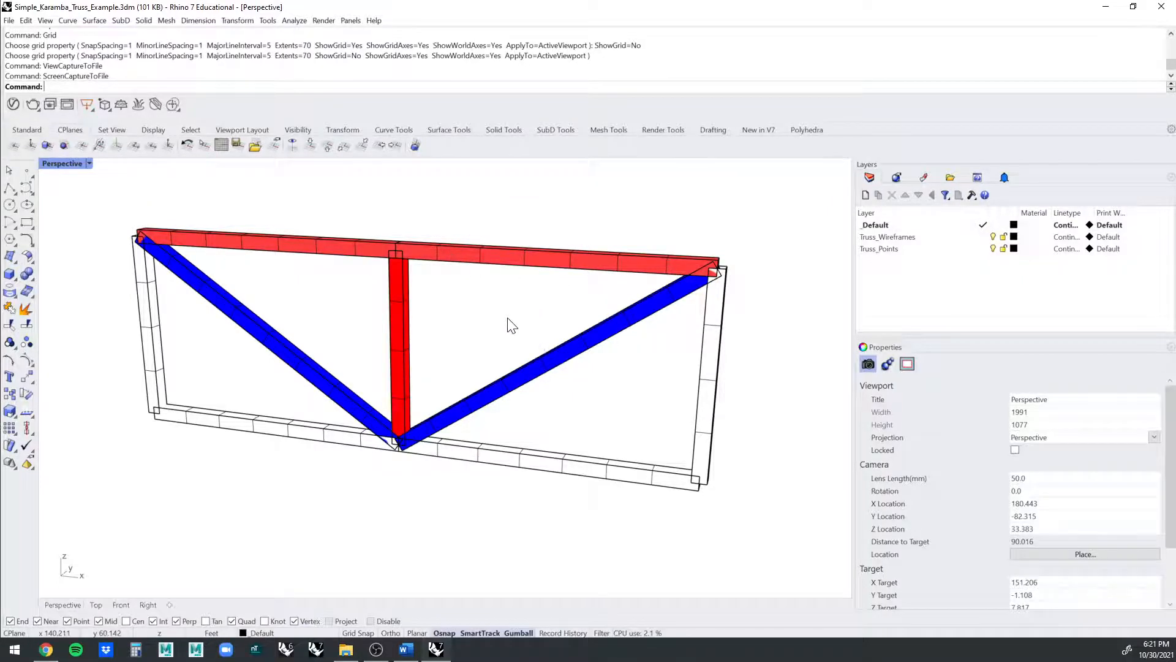
- Select all the baked truss meshes and convert them to NURBS polysurfaces with MeshToNURB
{"action": "scroll", "coordinate": [507, 325], "scroll_direction": "down", "scroll_amount": 5}
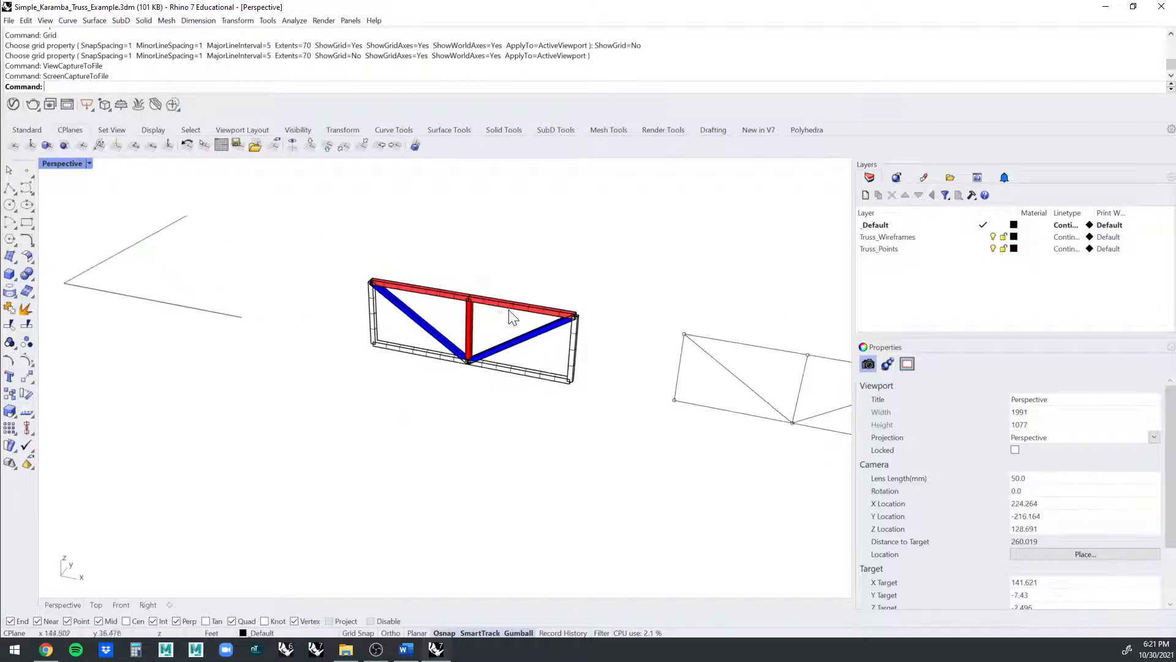
{"action": "scroll", "coordinate": [512, 310], "scroll_direction": "up", "scroll_amount": 5}
{"action": "right_click_drag", "start_coordinate": [522, 314], "coordinate": [612, 342], "text": "shift"}
{"action": "left_click", "coordinate": [611, 318]}
{"action": "left_click", "coordinate": [697, 281]}
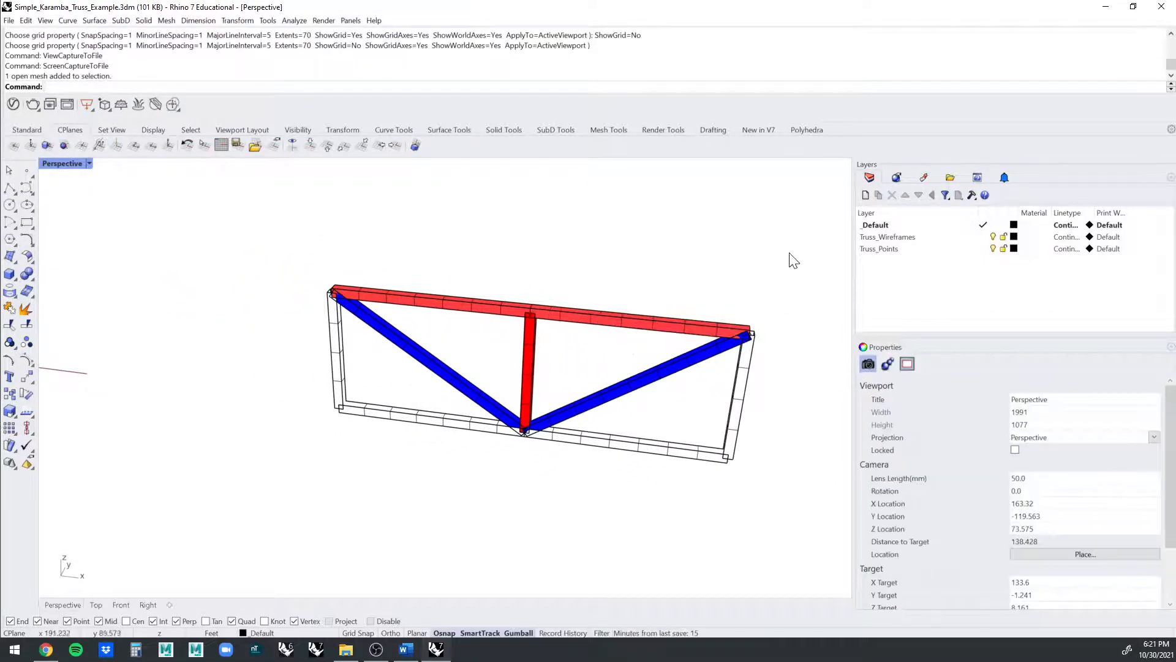
{"action": "left_click_drag", "start_coordinate": [793, 256], "coordinate": [273, 490]}
{"action": "scroll", "coordinate": [486, 446], "scroll_direction": "down", "scroll_amount": 3}
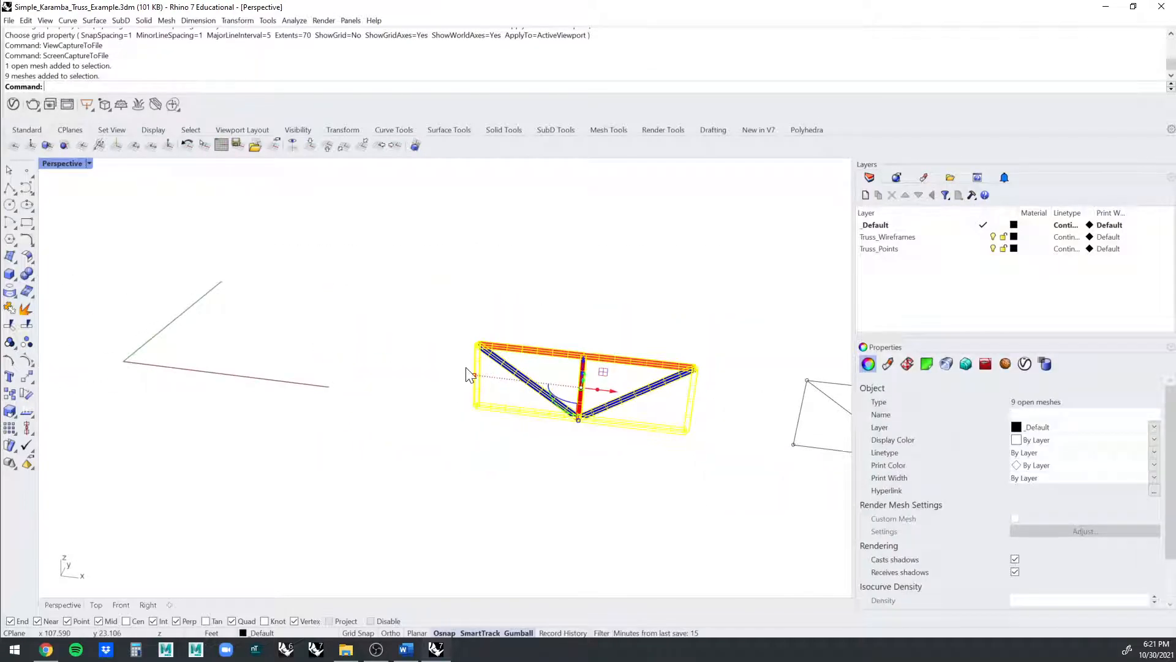
{"action": "type", "text": "ToNURB"}
{"action": "key", "text": "Return"}
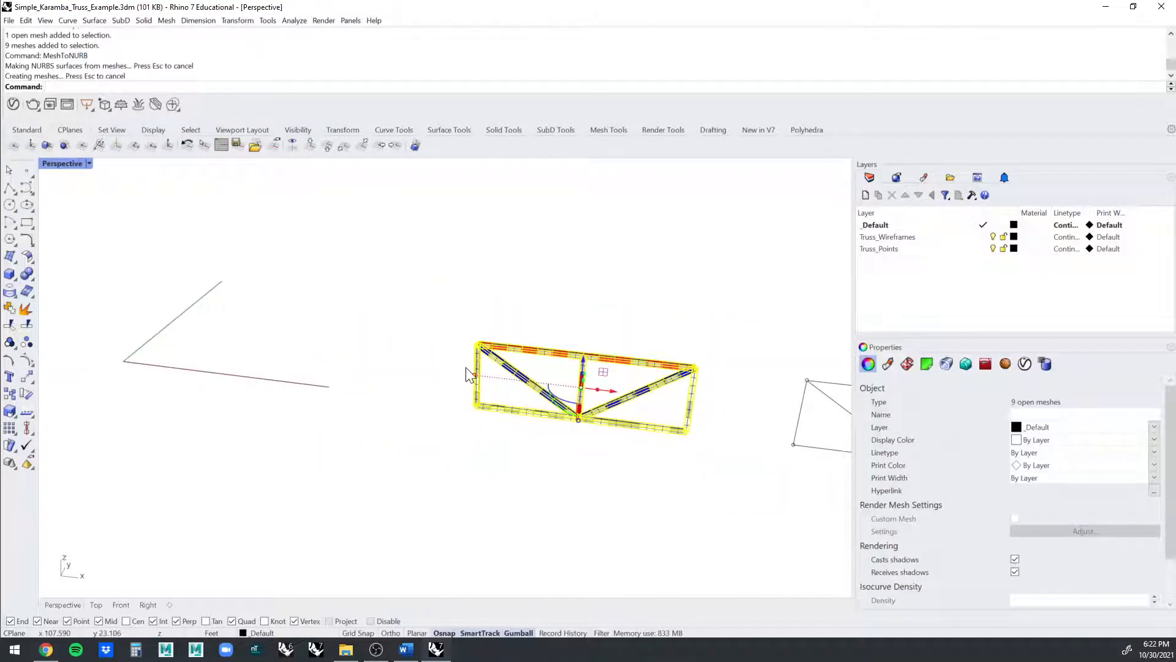
- Move the original colored meshes in the negative X direction, clear of the NURBS truss, and deselect them
{"action": "left_click_drag", "start_coordinate": [613, 401], "coordinate": [367, 371]}
{"action": "left_click", "coordinate": [730, 401]}
{"action": "scroll", "coordinate": [673, 395], "scroll_direction": "up", "scroll_amount": 9}
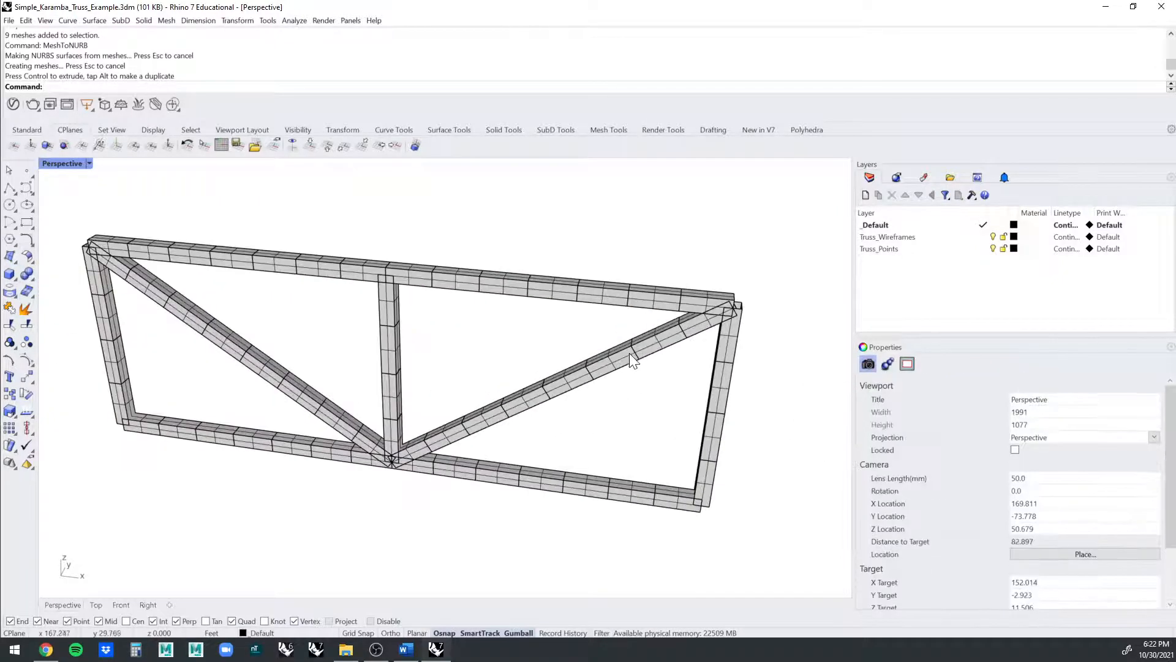
- Select all the NURBS truss polysurfaces and turn off their surface isocurves
{"action": "left_click", "coordinate": [629, 353]}
{"action": "scroll", "coordinate": [630, 353], "scroll_direction": "down", "scroll_amount": 4}
{"action": "left_click", "coordinate": [718, 296]}
{"action": "left_click_drag", "start_coordinate": [761, 226], "coordinate": [331, 461]}
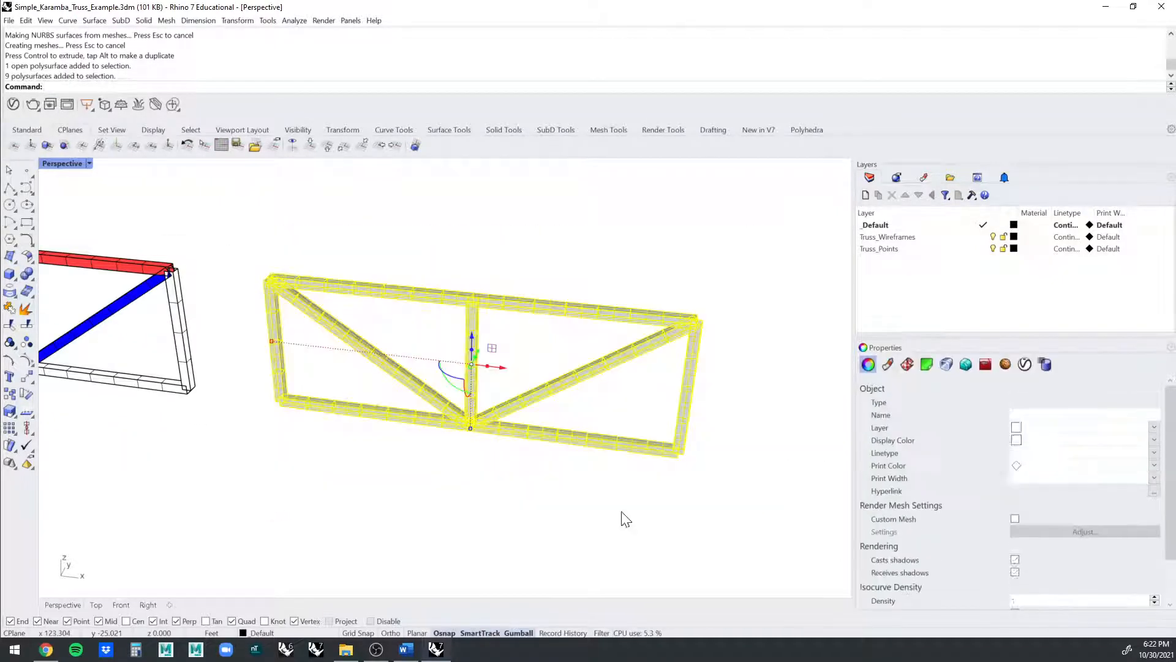
{"action": "scroll", "coordinate": [1101, 581], "scroll_direction": "down", "scroll_amount": 2}
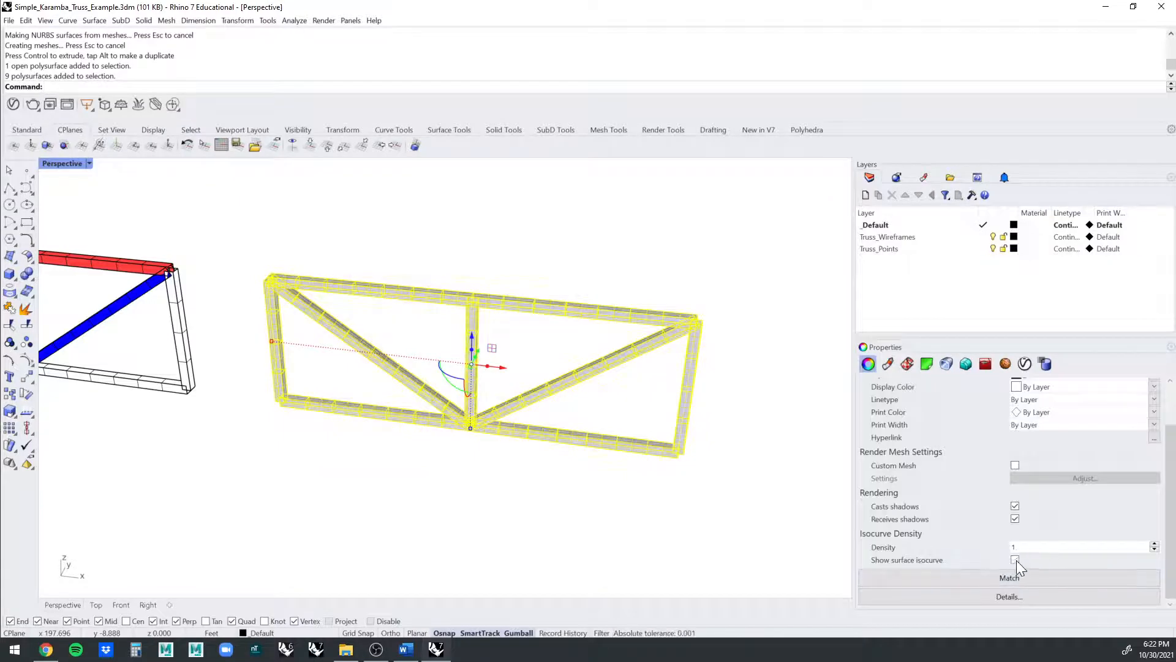
{"action": "key", "text": "Escape"}
- Close the open ends of all the NURBS truss members with the Cap command
{"action": "left_click_drag", "start_coordinate": [699, 218], "coordinate": [334, 473]}
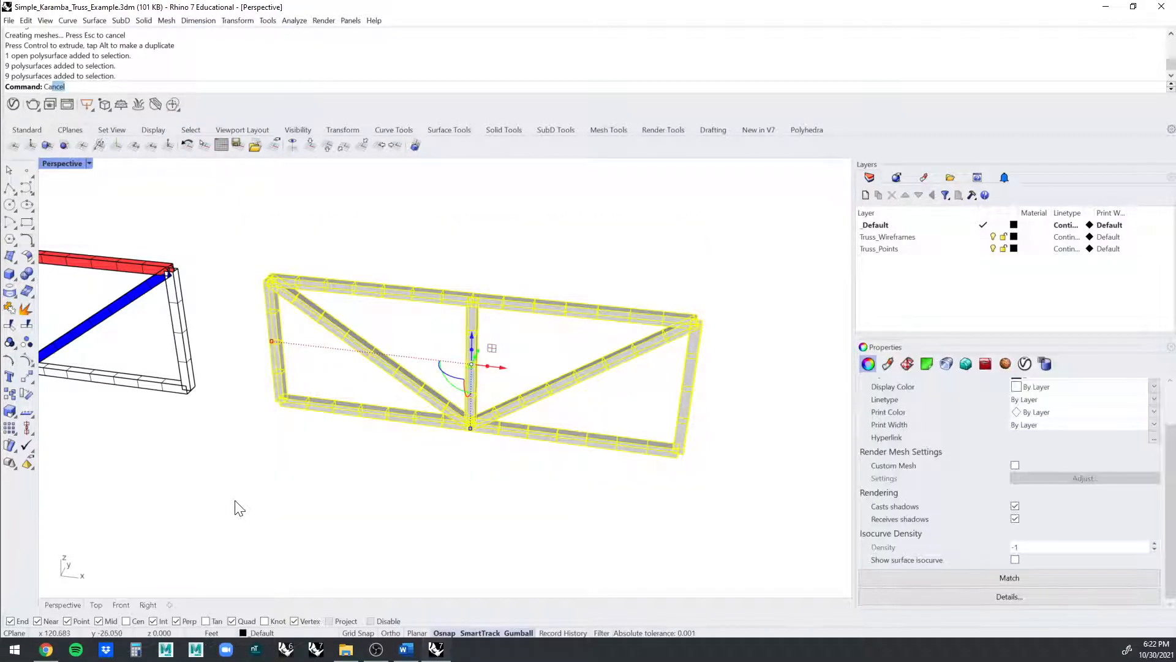
{"action": "type", "text": "Cap"}
{"action": "key", "text": "Return"}
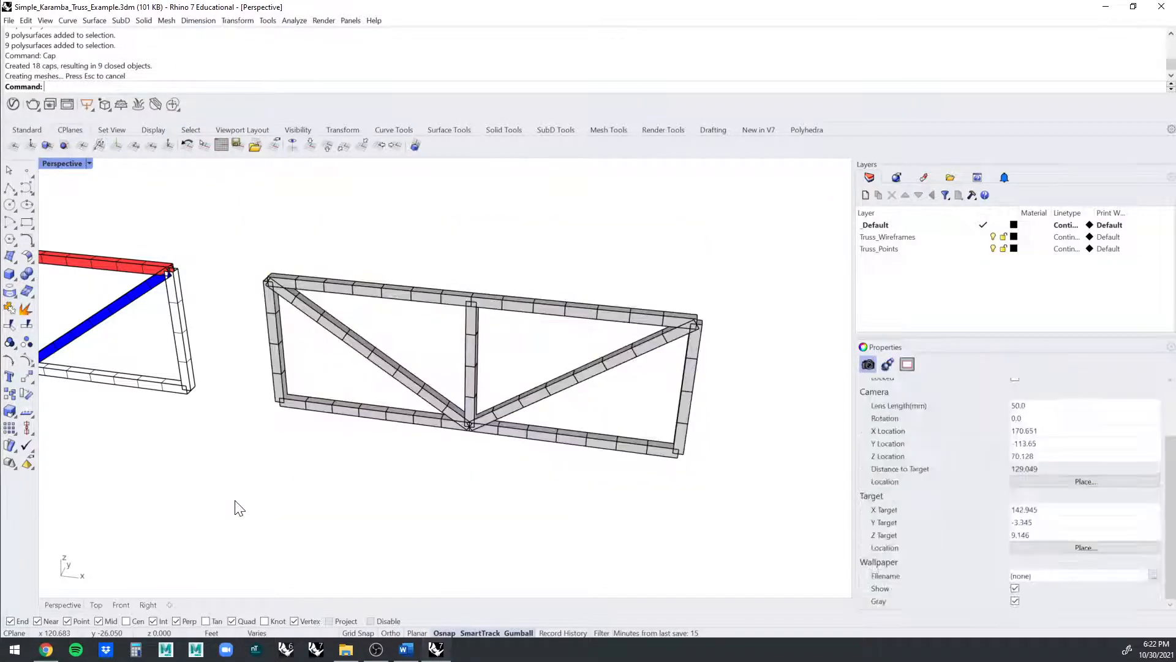
- Measure the volume of the top chord's right-hand member with the Volume command, using Inch units
{"action": "left_click", "coordinate": [608, 313]}
{"action": "right_click_drag", "start_coordinate": [608, 313], "coordinate": [646, 294]}
{"action": "left_click", "coordinate": [651, 302]}
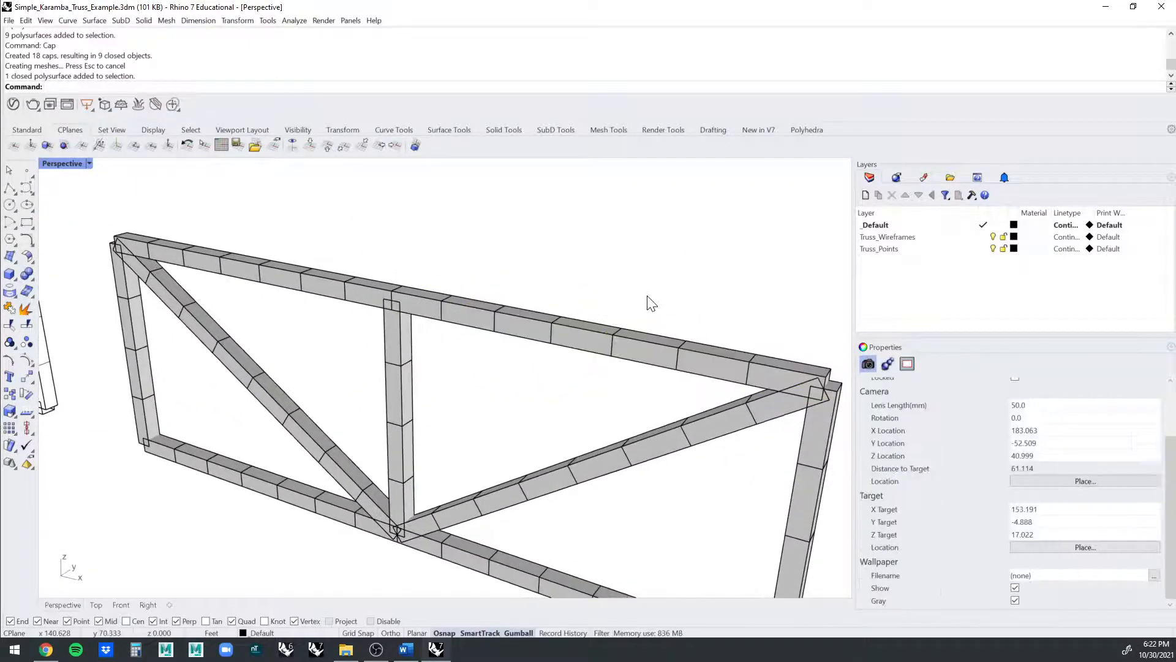
{"action": "type", "text": "Volume"}
{"action": "key", "text": "Return"}
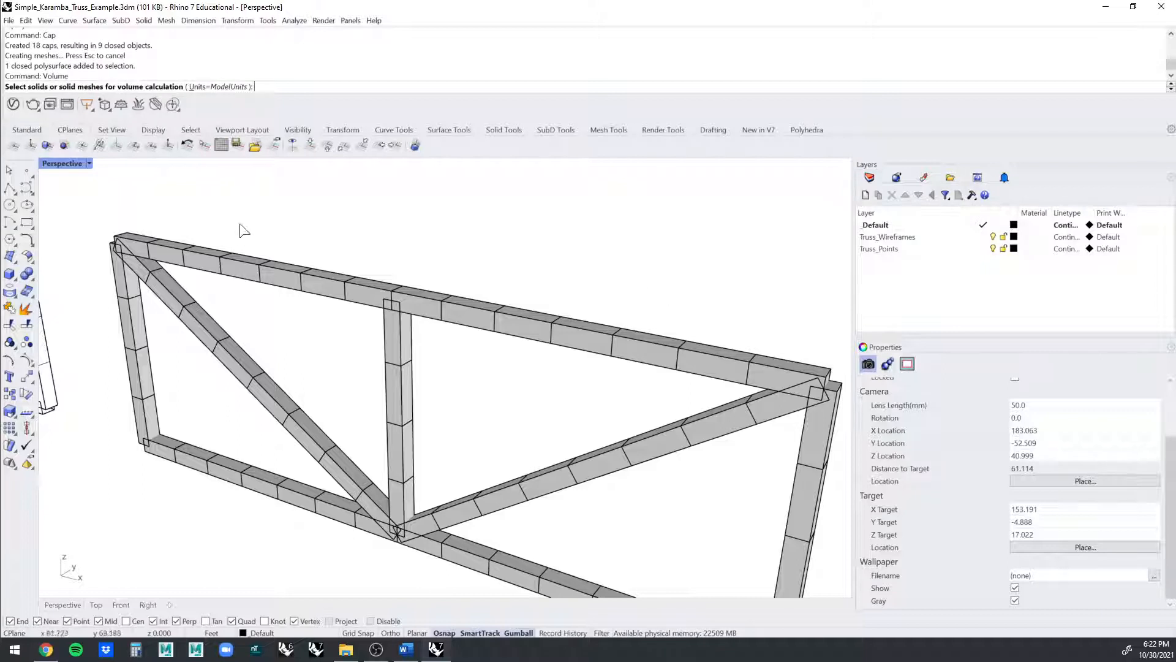
{"action": "left_click", "coordinate": [236, 87]}
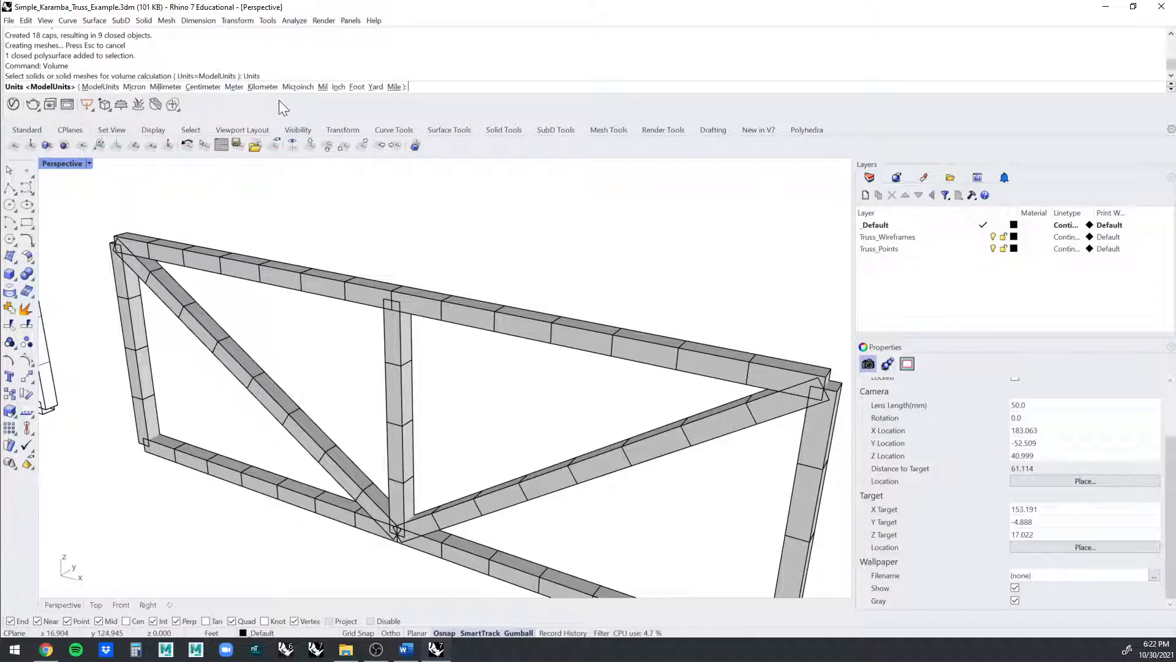
{"action": "left_click", "coordinate": [339, 87]}
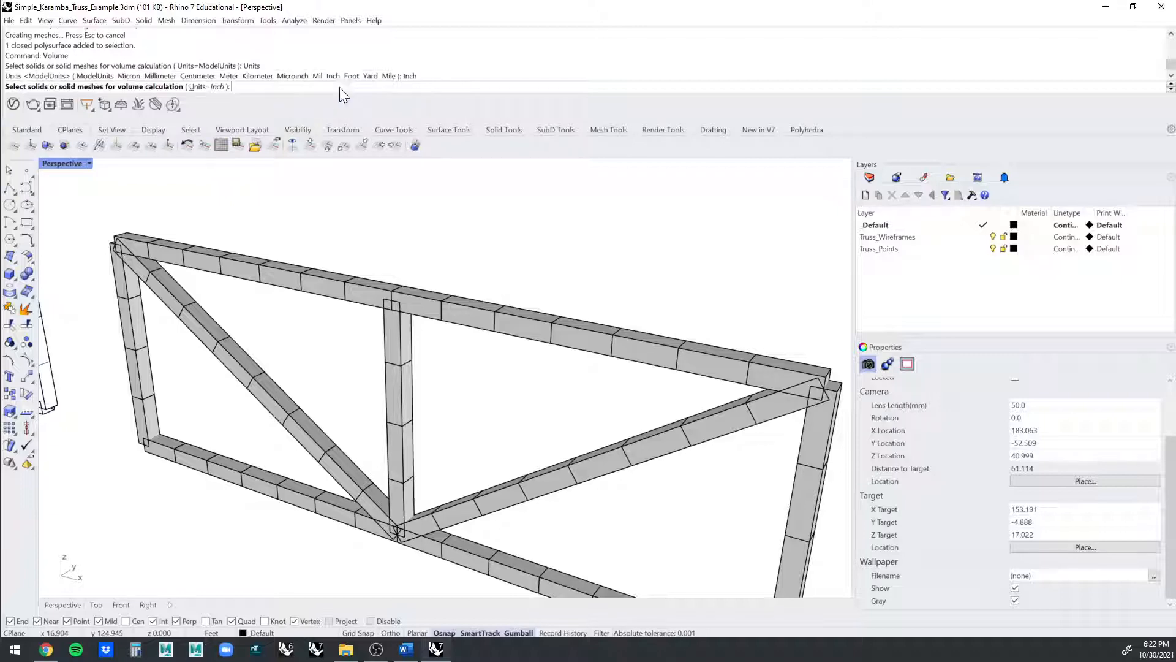
{"action": "left_click", "coordinate": [528, 319]}
{"action": "key", "text": "Return"}
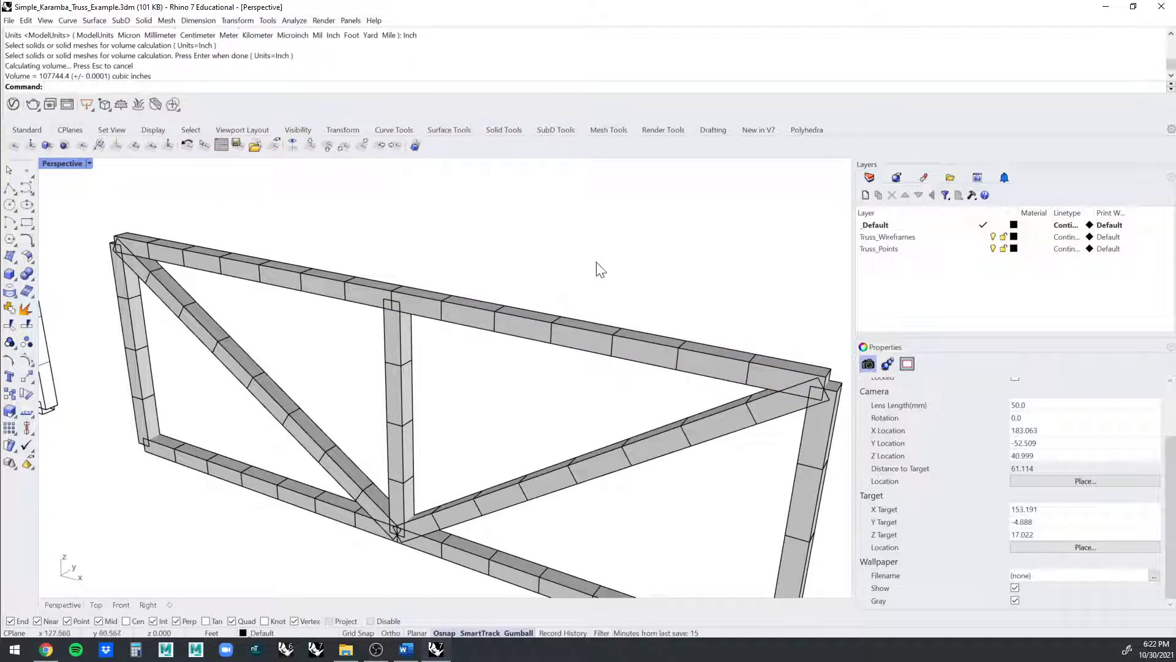
- Inspect the capped NURBS truss, checking the selection of the whole truss and of its right-hand vertical member alone
{"action": "scroll", "coordinate": [685, 386], "scroll_direction": "down", "scroll_amount": 4}
{"action": "right_click_drag", "start_coordinate": [686, 386], "coordinate": [604, 337], "text": "shift"}
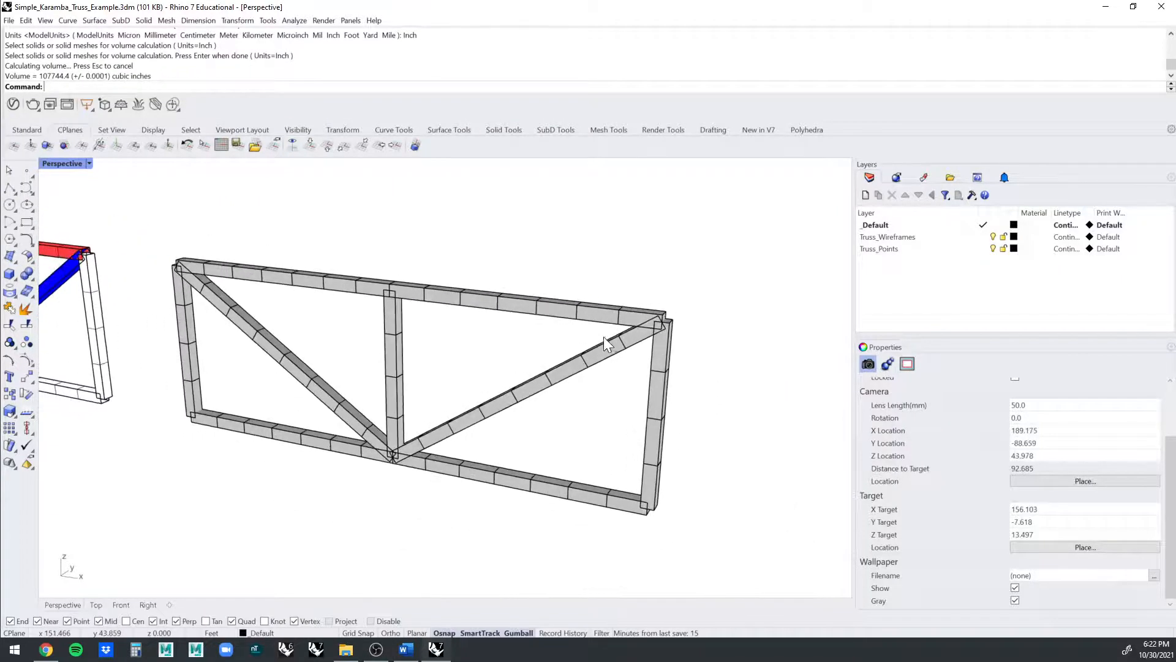
{"action": "right_click_drag", "start_coordinate": [487, 407], "coordinate": [575, 378], "text": "shift"}
{"action": "scroll", "coordinate": [637, 402], "scroll_direction": "down", "scroll_amount": 3}
{"action": "left_click_drag", "start_coordinate": [722, 280], "coordinate": [358, 487]}
{"action": "scroll", "coordinate": [386, 450], "scroll_direction": "down", "scroll_amount": 3}
{"action": "left_click", "coordinate": [538, 384]}
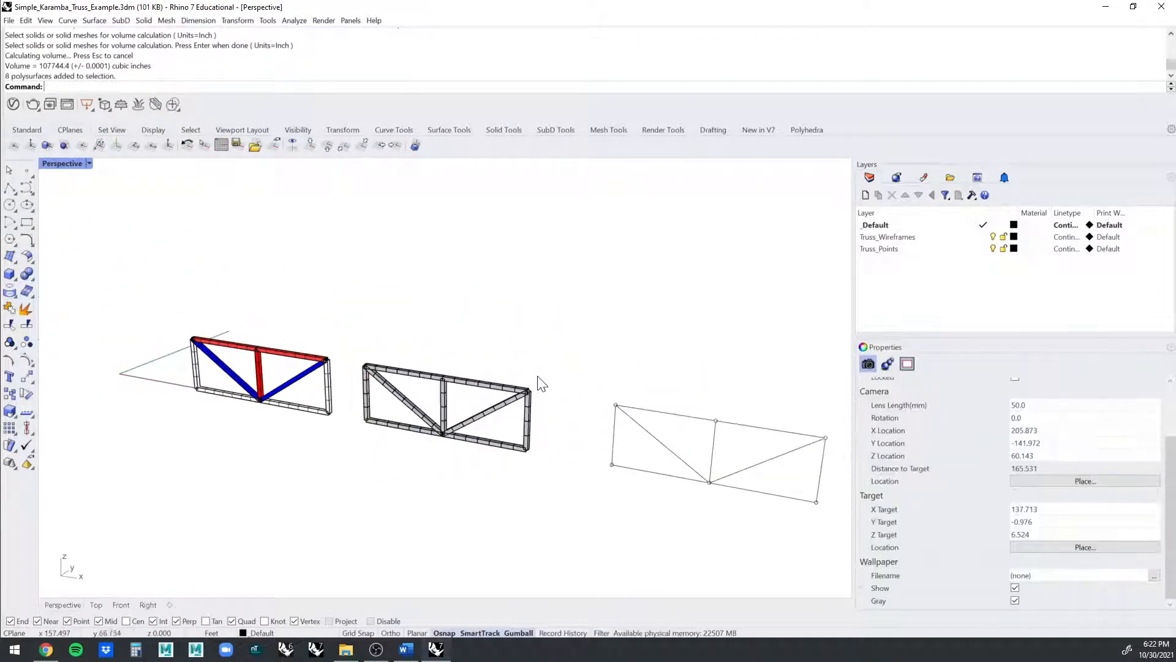
{"action": "left_click_drag", "start_coordinate": [562, 358], "coordinate": [360, 491]}
{"action": "scroll", "coordinate": [386, 474], "scroll_direction": "up", "scroll_amount": 2}
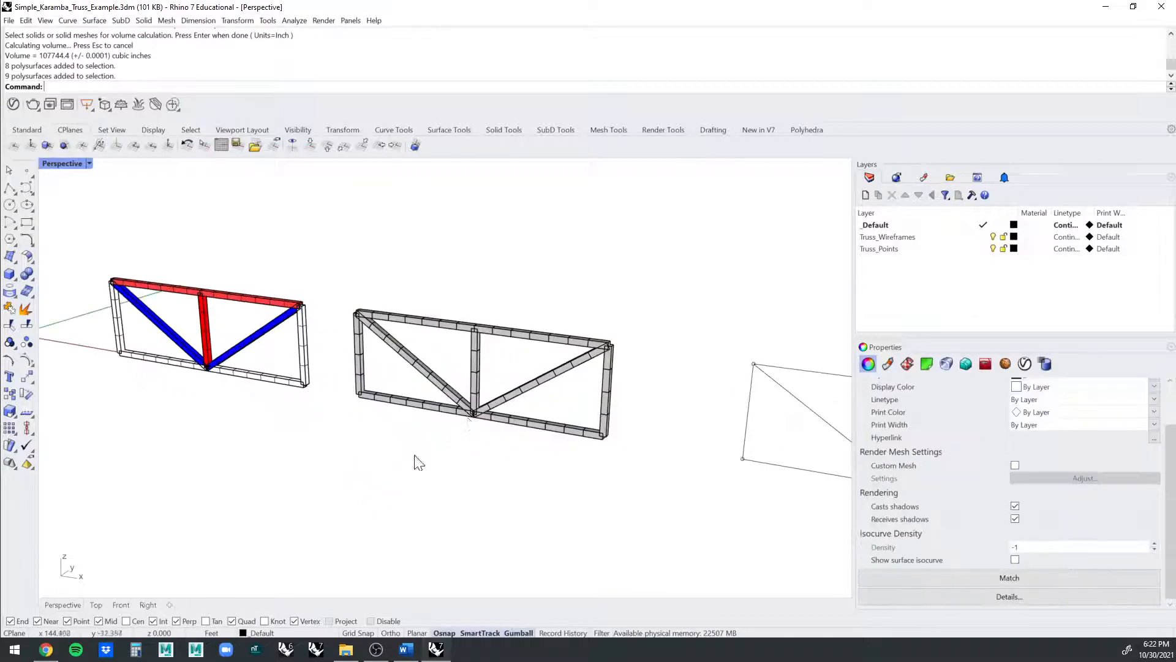
{"action": "left_click", "coordinate": [419, 463]}
{"action": "scroll", "coordinate": [614, 331], "scroll_direction": "up", "scroll_amount": 4}
{"action": "left_click", "coordinate": [606, 395]}
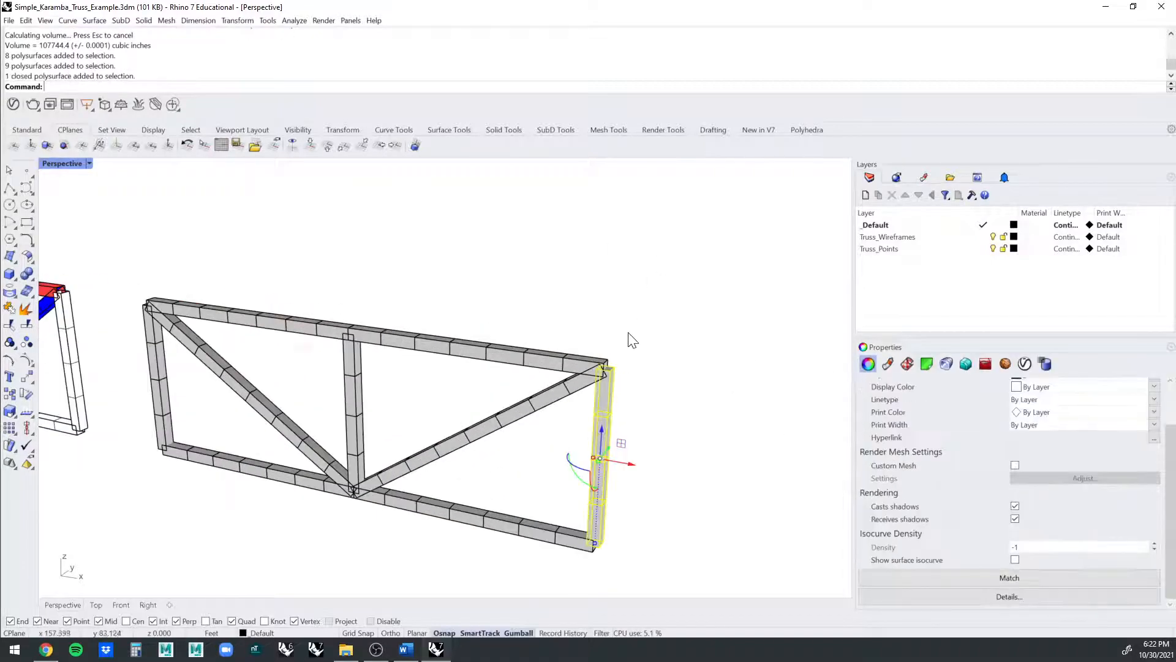
{"action": "left_click", "coordinate": [633, 340]}
- Delete the NURBS truss and the colored mesh truss together, keeping the wireframe truss with its points
{"action": "scroll", "coordinate": [632, 338], "scroll_direction": "down", "scroll_amount": 5}
{"action": "left_click_drag", "start_coordinate": [664, 239], "coordinate": [265, 470]}
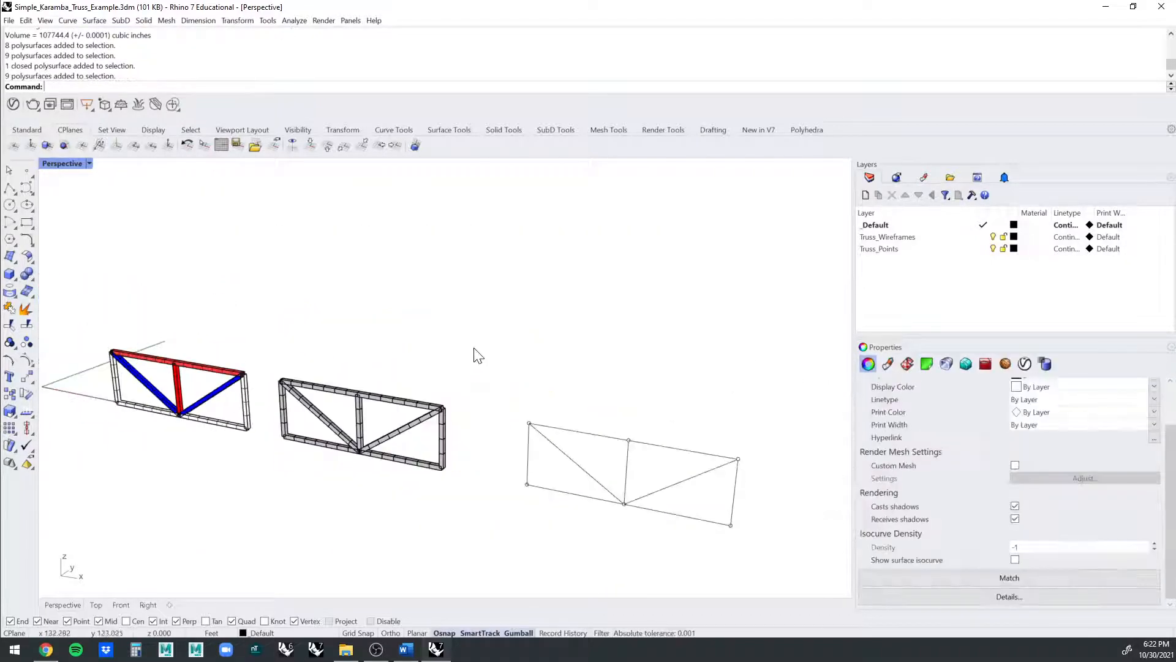
{"action": "left_click_drag", "start_coordinate": [504, 314], "coordinate": [85, 575]}
{"action": "key", "text": "Delete"}
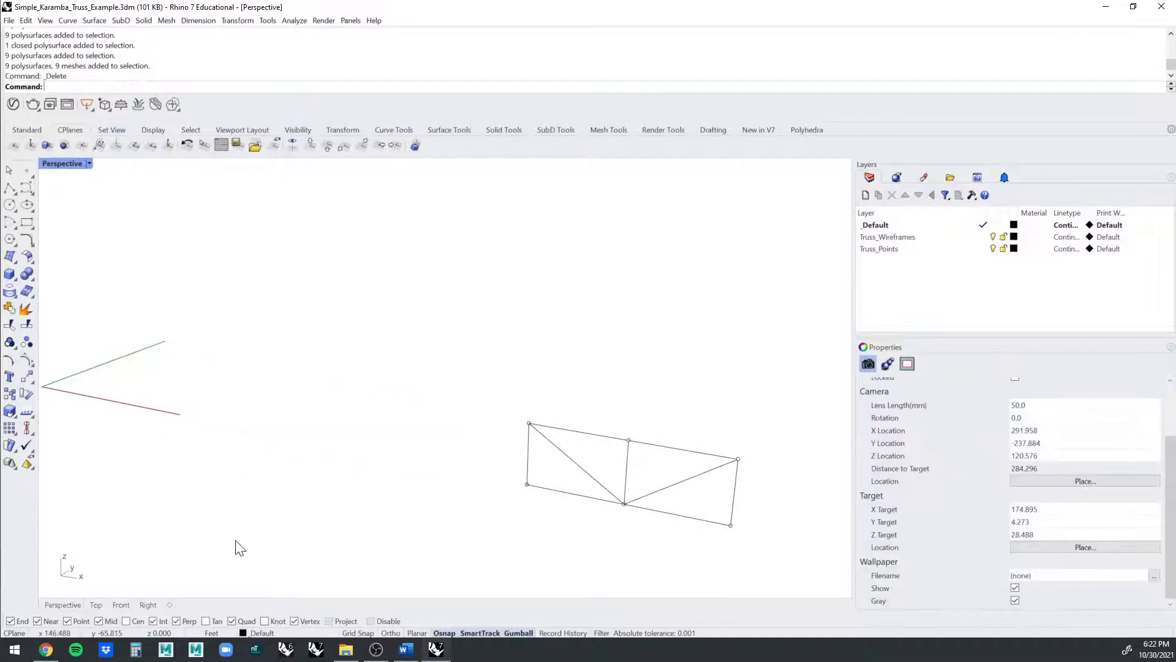
- Bring up Grasshopper, move its window clear of the Perspective view, and frame the live Karamba truss preview
{"action": "type", "text": "Grasshopper"}
{"action": "key", "text": "Return"}
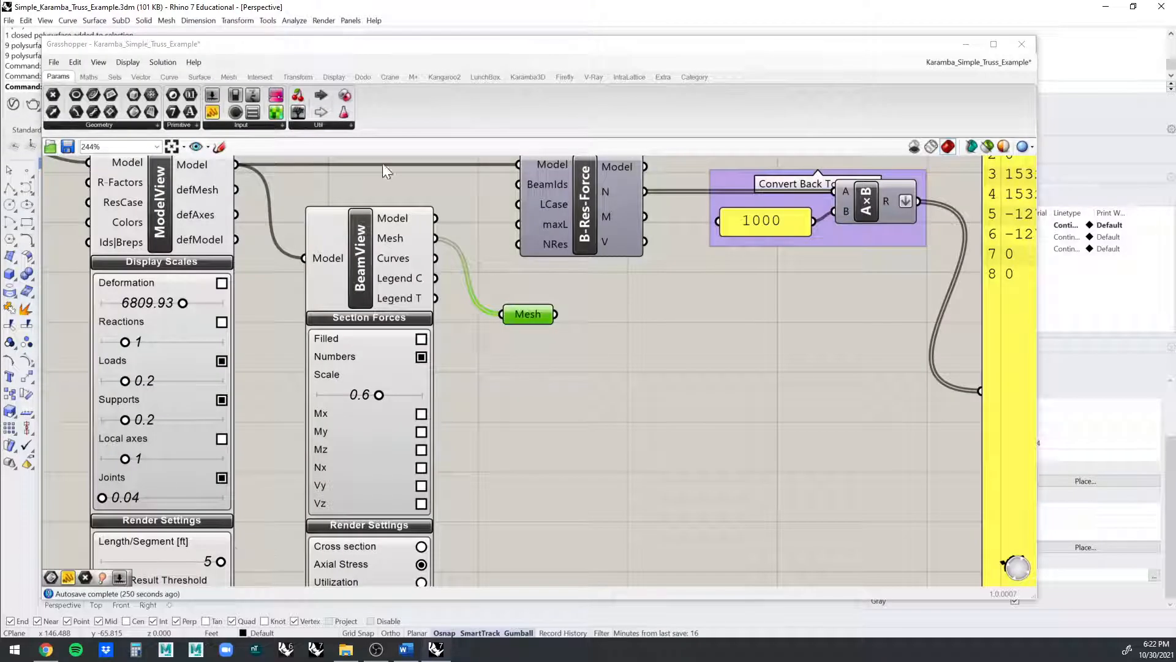
{"action": "left_click_drag", "start_coordinate": [366, 53], "coordinate": [770, 159]}
{"action": "scroll", "coordinate": [471, 297], "scroll_direction": "down", "scroll_amount": 4}
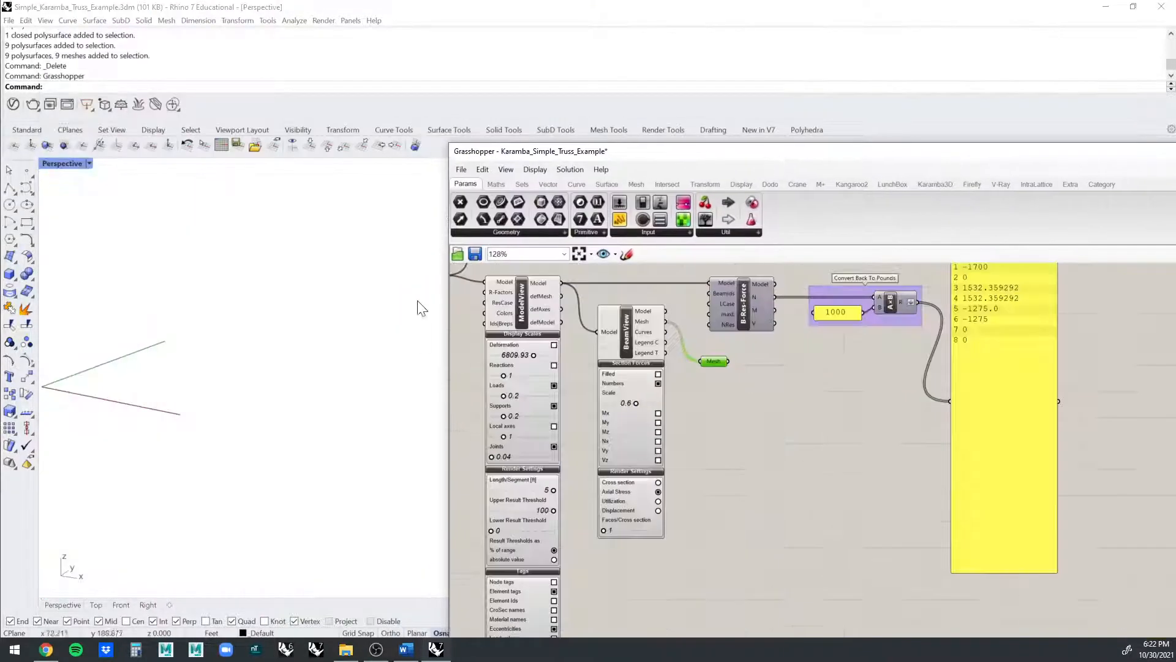
{"action": "scroll", "coordinate": [314, 417], "scroll_direction": "up", "scroll_amount": 5}
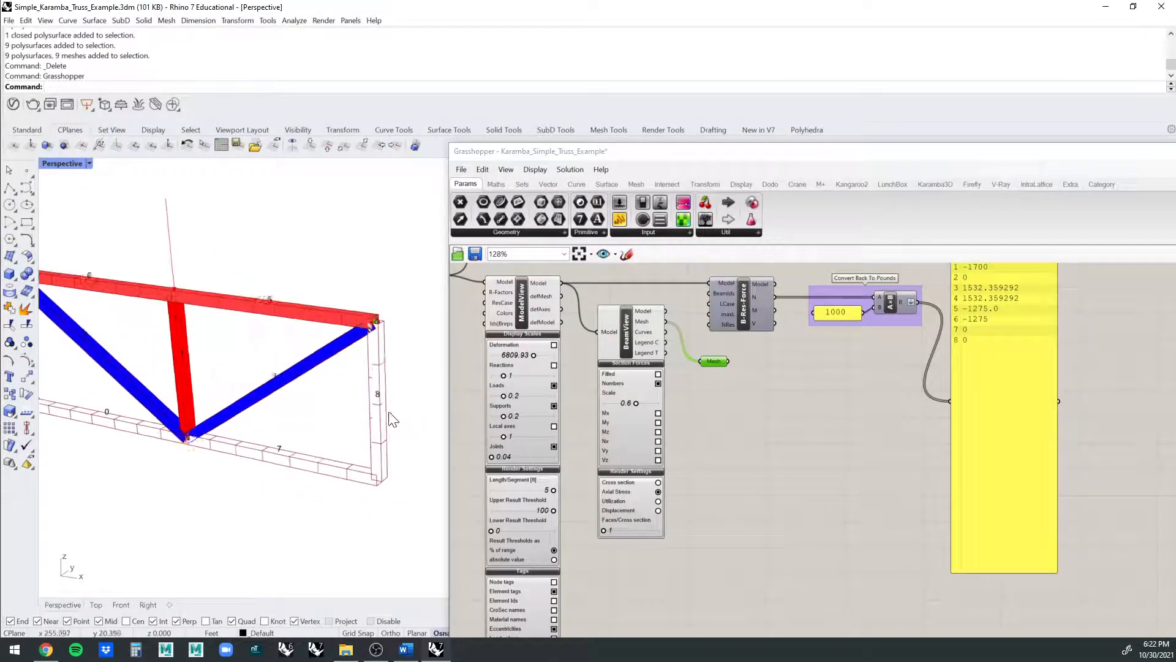
{"action": "scroll", "coordinate": [557, 341], "scroll_direction": "up", "scroll_amount": 2}
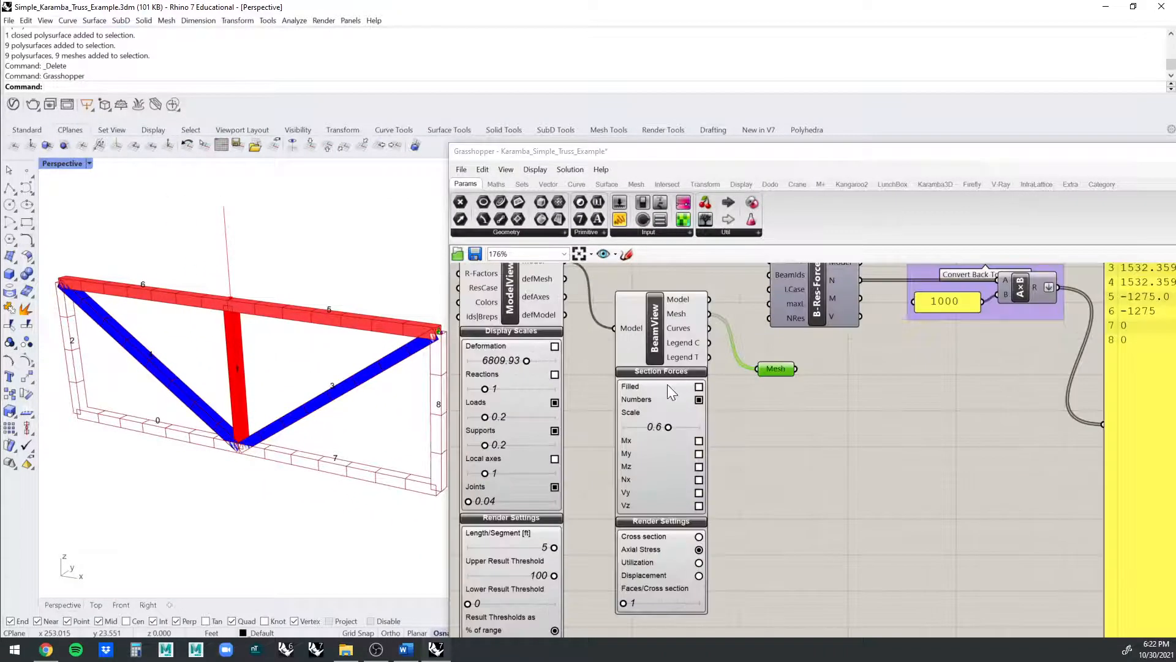
- Hide the preview of the BeamView component and select ModelView to highlight the truss's line elements, then clear the selection
{"action": "left_click", "coordinate": [659, 310]}
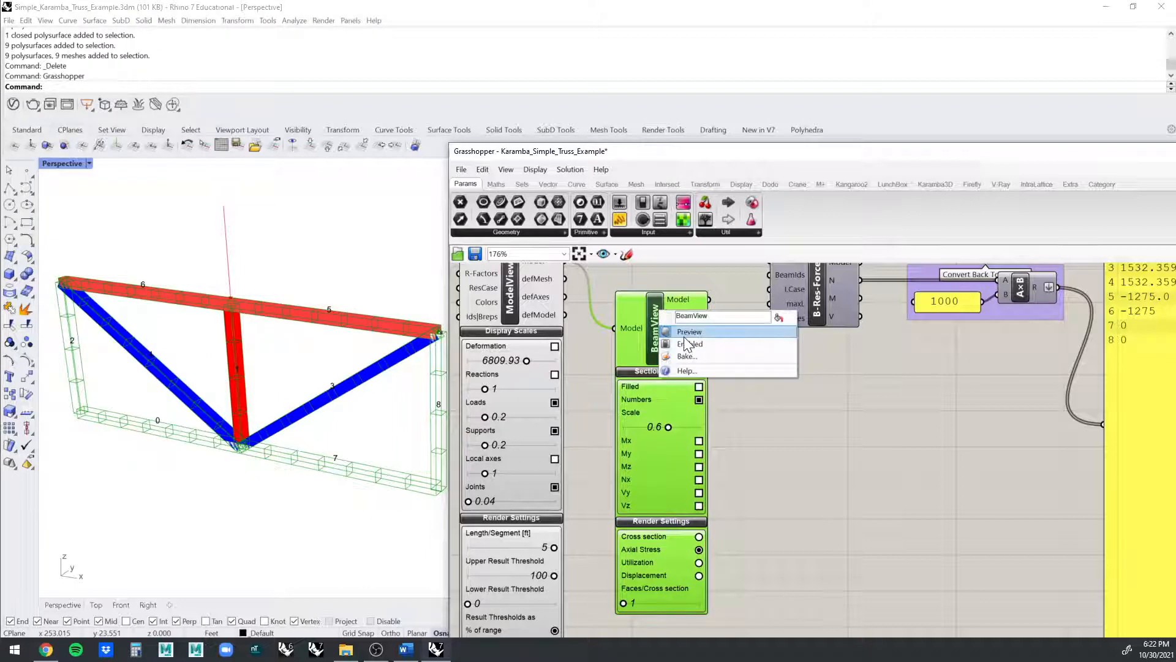
{"action": "right_click_drag", "start_coordinate": [310, 427], "coordinate": [304, 399]}
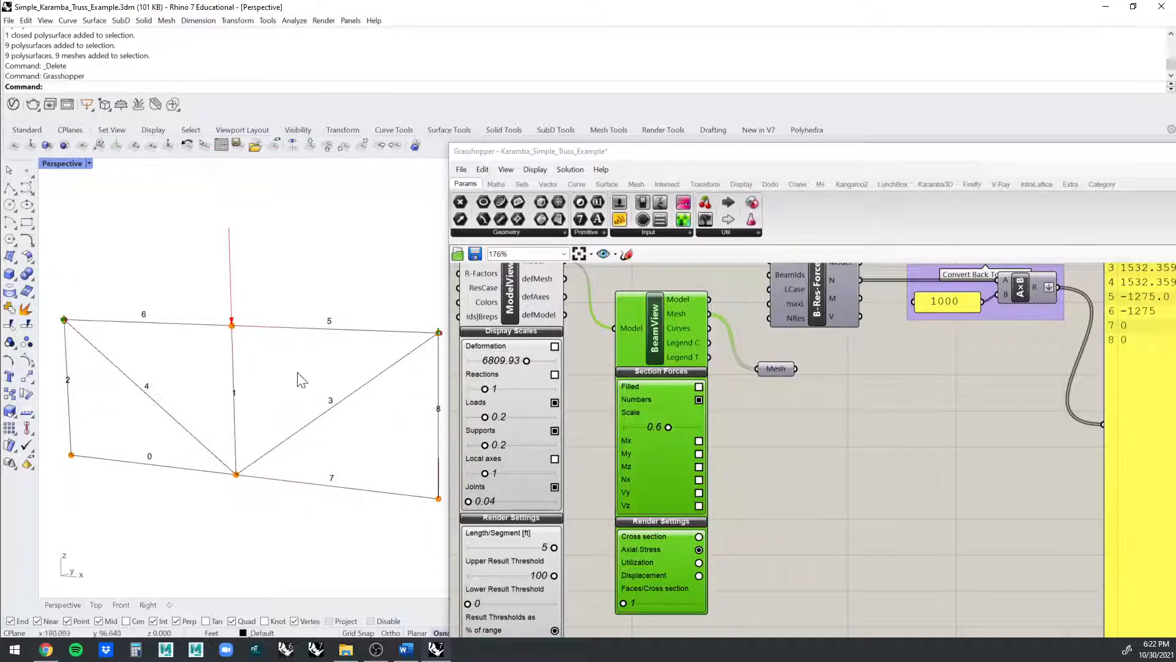
{"action": "left_click", "coordinate": [512, 294]}
{"action": "left_click", "coordinate": [513, 297]}
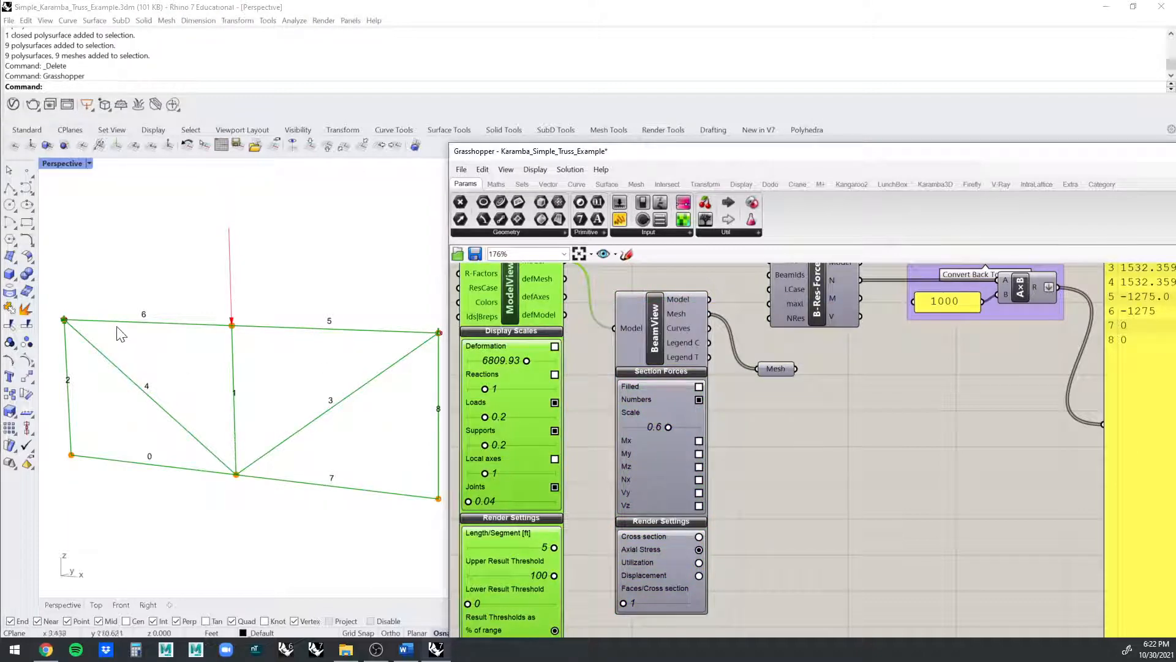
{"action": "left_click", "coordinate": [590, 392]}
- Switch the Element tags of the ModelView component off and on again while viewing the numbered truss members
{"action": "right_click_drag", "start_coordinate": [591, 392], "coordinate": [762, 308]}
{"action": "scroll", "coordinate": [744, 465], "scroll_direction": "up", "scroll_amount": 3}
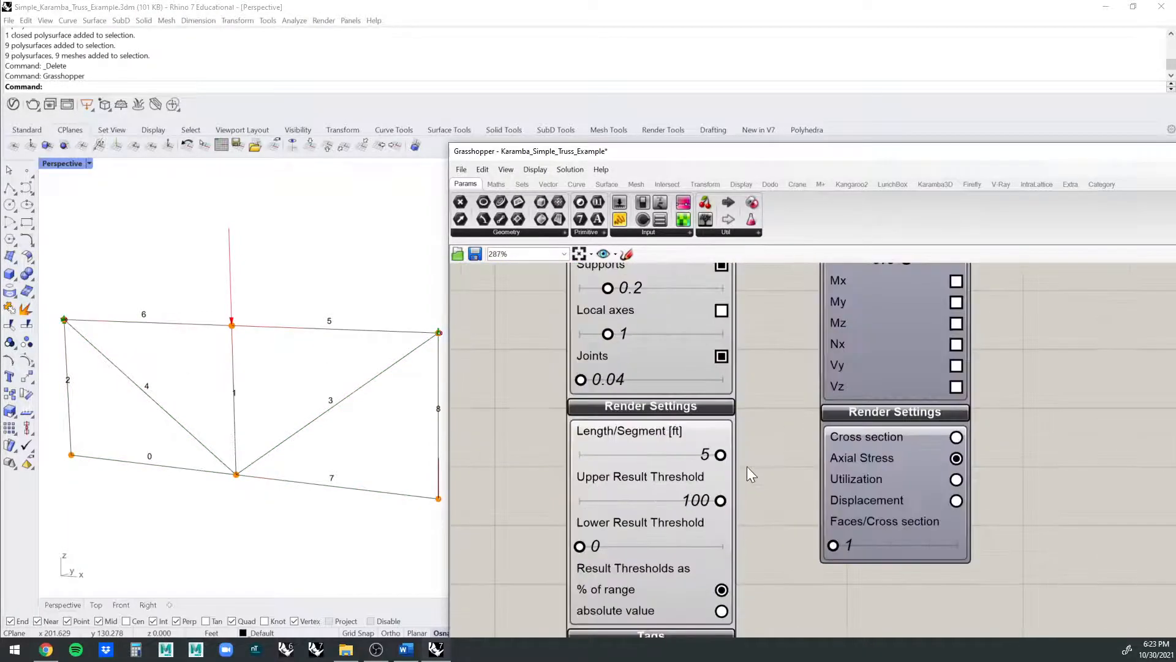
{"action": "right_click_drag", "start_coordinate": [758, 502], "coordinate": [755, 396]}
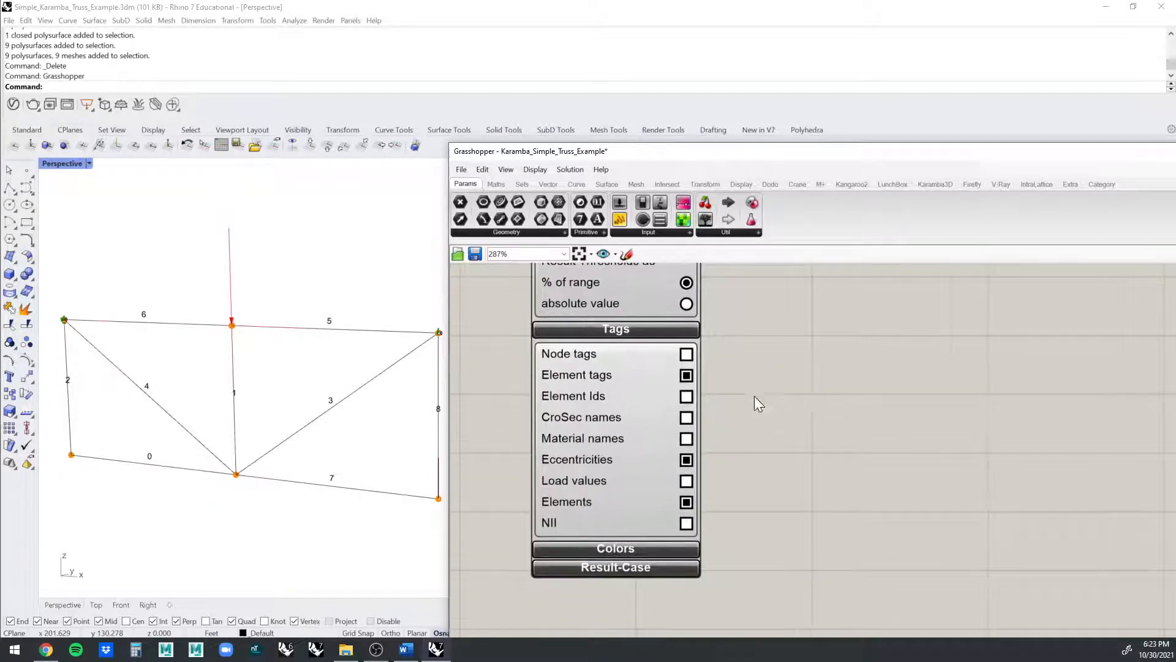
{"action": "scroll", "coordinate": [607, 361], "scroll_direction": "up", "scroll_amount": 2}
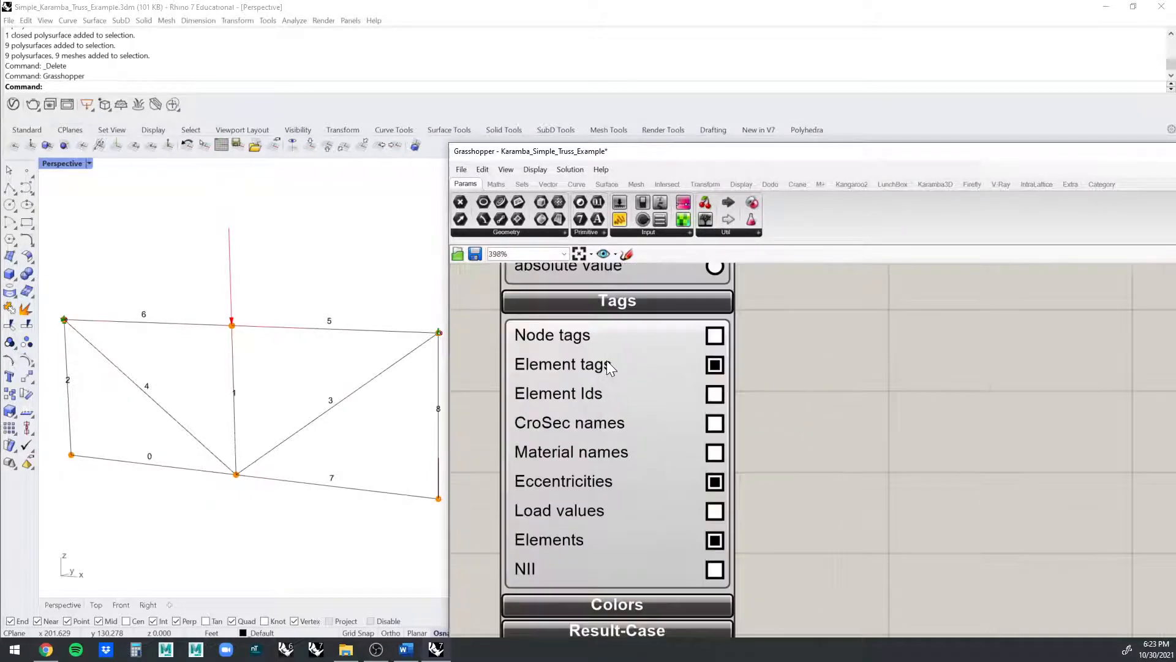
{"action": "left_click", "coordinate": [715, 366]}
{"action": "left_click", "coordinate": [715, 366]}
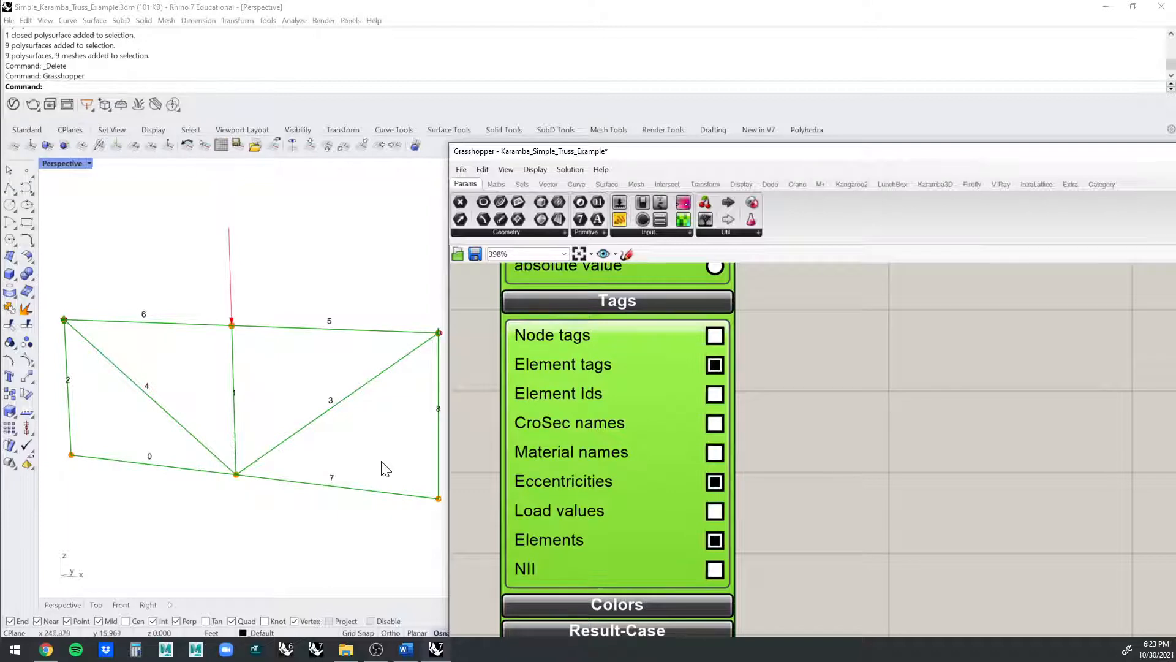
{"action": "right_click_drag", "start_coordinate": [378, 454], "coordinate": [358, 439], "text": "shift"}
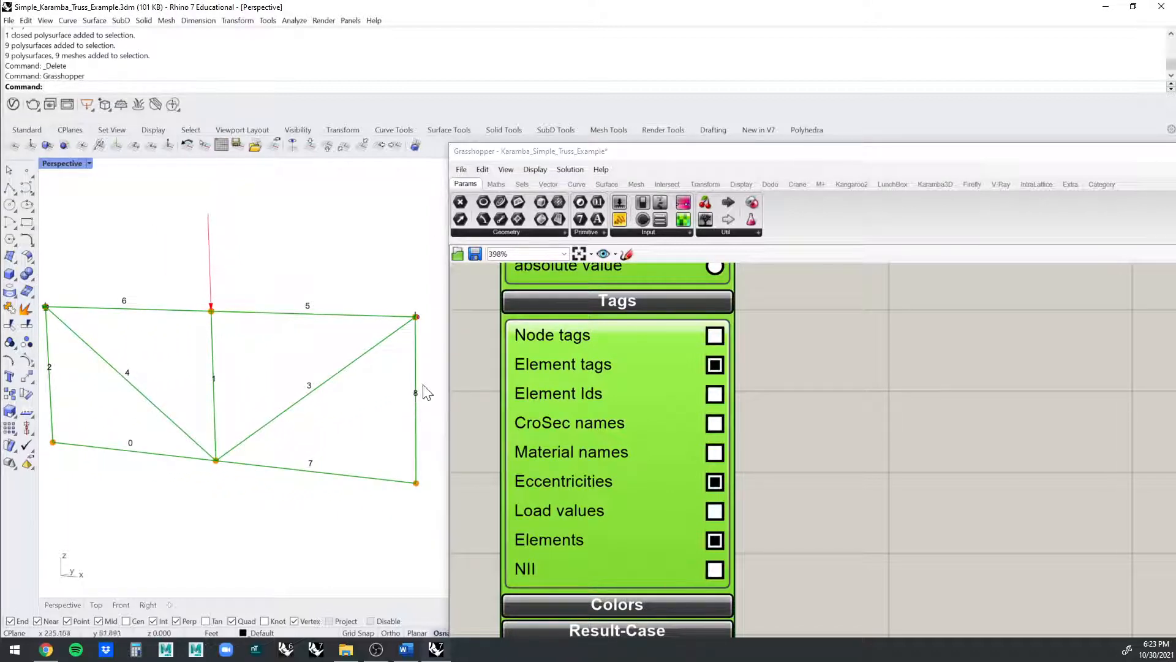
- Read the axial force of each truss member in the AXIAL FORCE IN #'s panel, matching list indices to element numbers
{"action": "scroll", "coordinate": [667, 406], "scroll_direction": "down", "scroll_amount": 10}
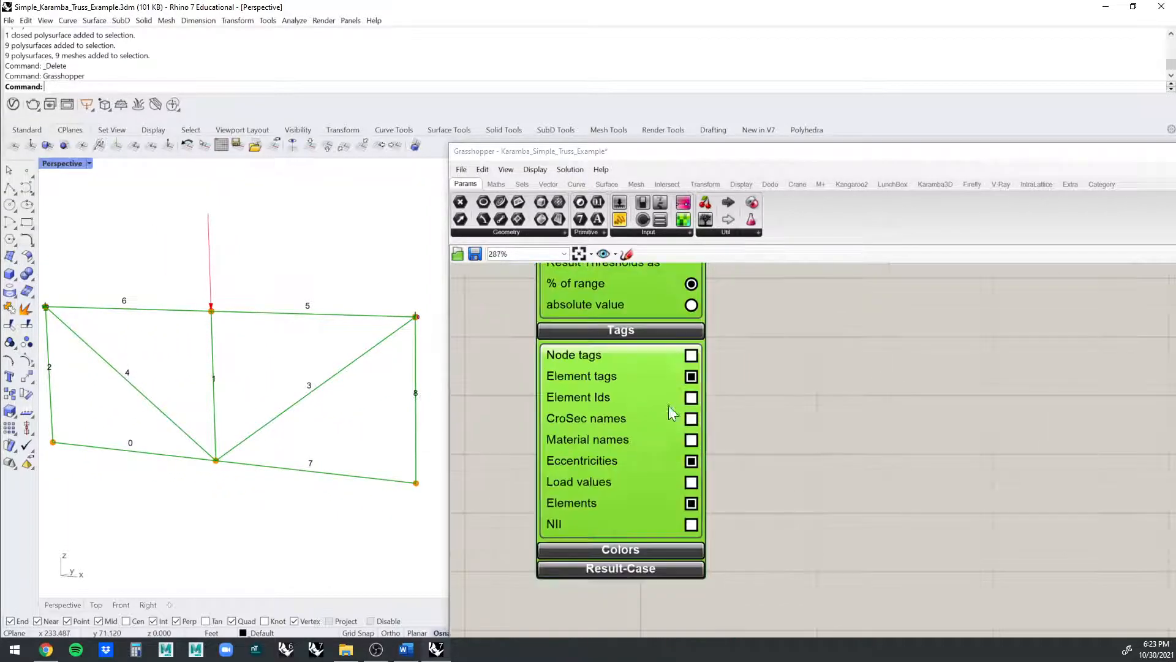
{"action": "right_click_drag", "start_coordinate": [813, 386], "coordinate": [574, 523]}
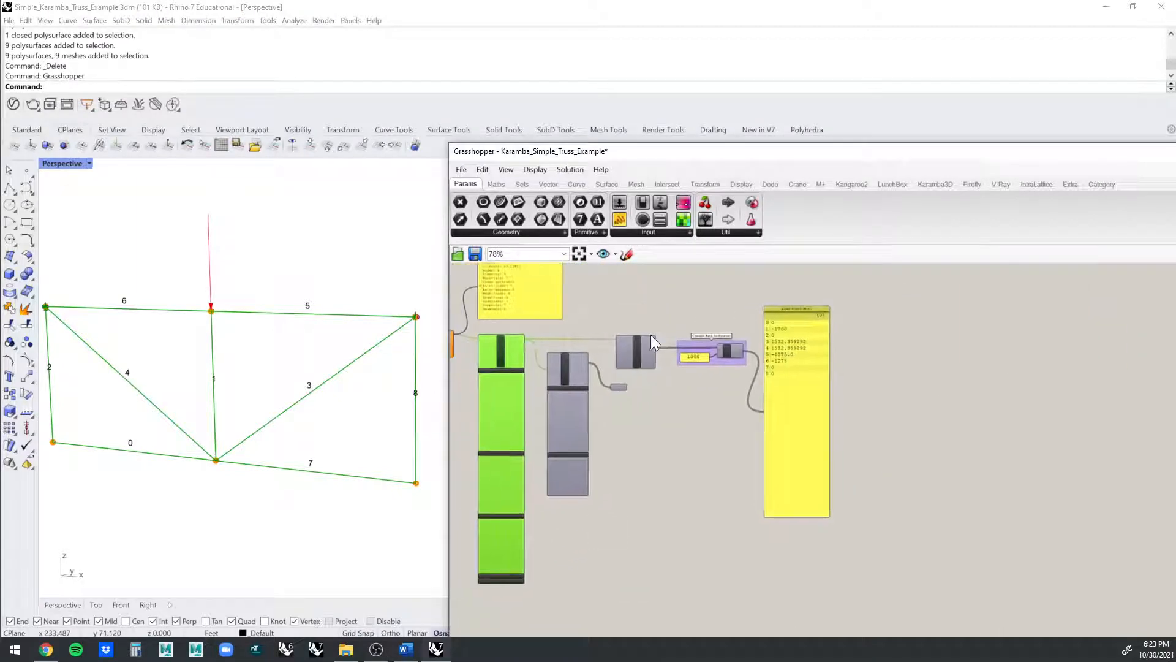
{"action": "left_click", "coordinate": [707, 344]}
{"action": "scroll", "coordinate": [705, 343], "scroll_direction": "up", "scroll_amount": 5}
{"action": "right_click_drag", "start_coordinate": [701, 346], "coordinate": [536, 316]}
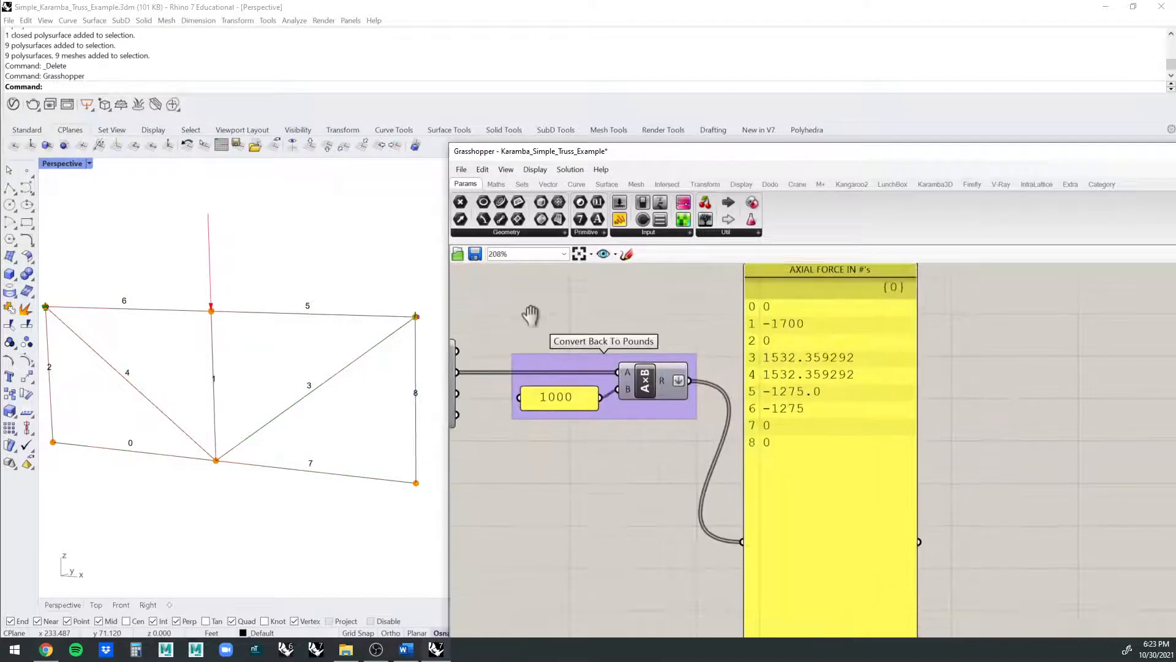
{"action": "right_click_drag", "start_coordinate": [895, 354], "coordinate": [814, 391]}
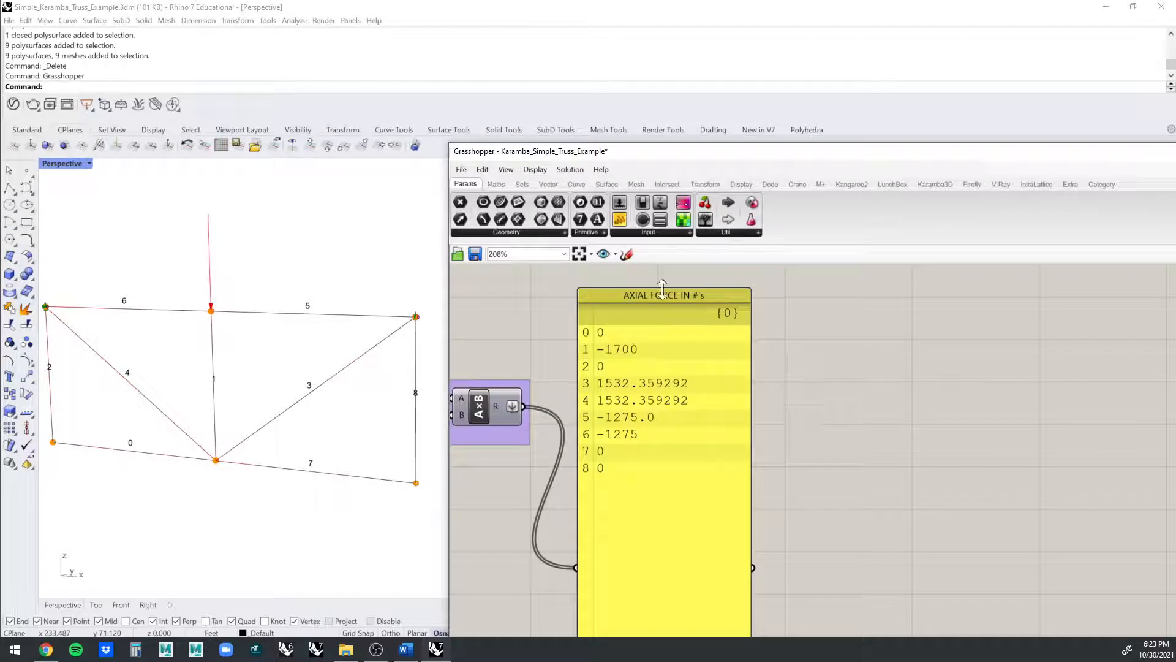
{"action": "scroll", "coordinate": [707, 311], "scroll_direction": "down", "scroll_amount": 3}
{"action": "scroll", "coordinate": [653, 298], "scroll_direction": "up", "scroll_amount": 2}
{"action": "scroll", "coordinate": [681, 295], "scroll_direction": "down", "scroll_amount": 1}
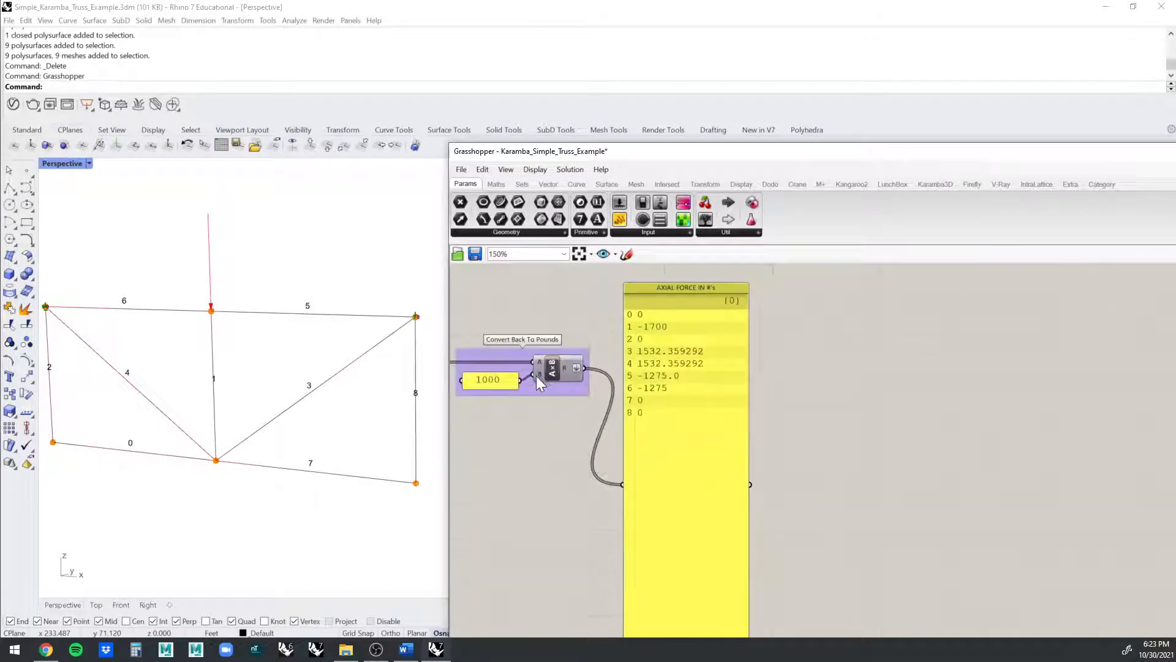
{"action": "scroll", "coordinate": [557, 366], "scroll_direction": "up", "scroll_amount": 2}
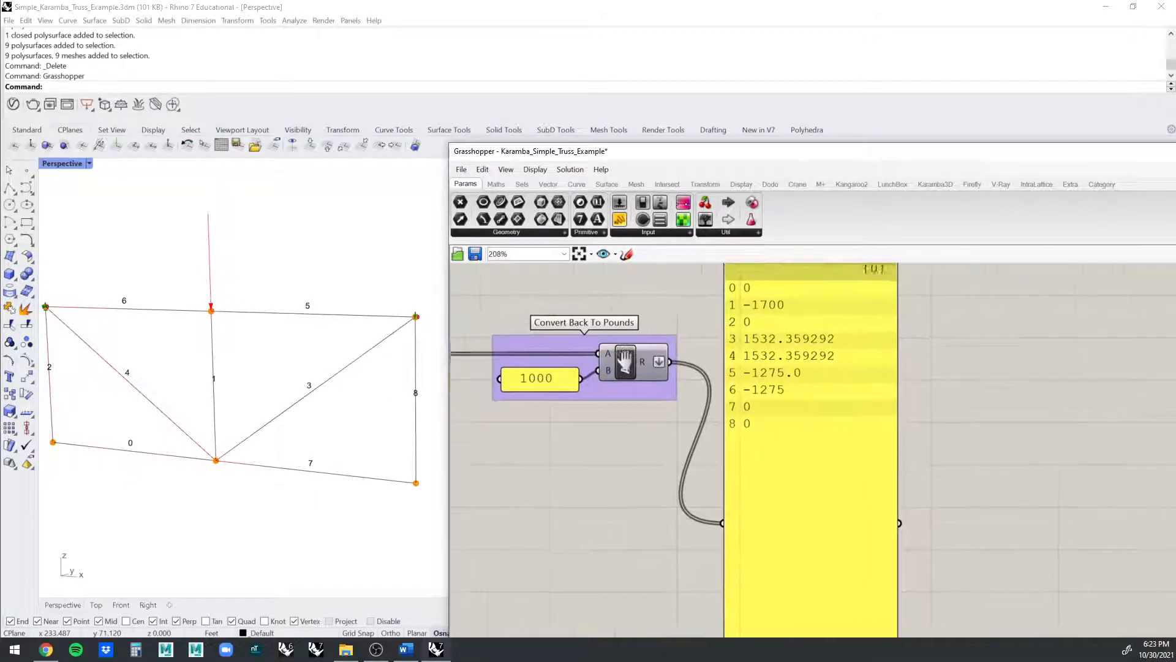
{"action": "right_click_drag", "start_coordinate": [604, 375], "coordinate": [556, 393]}
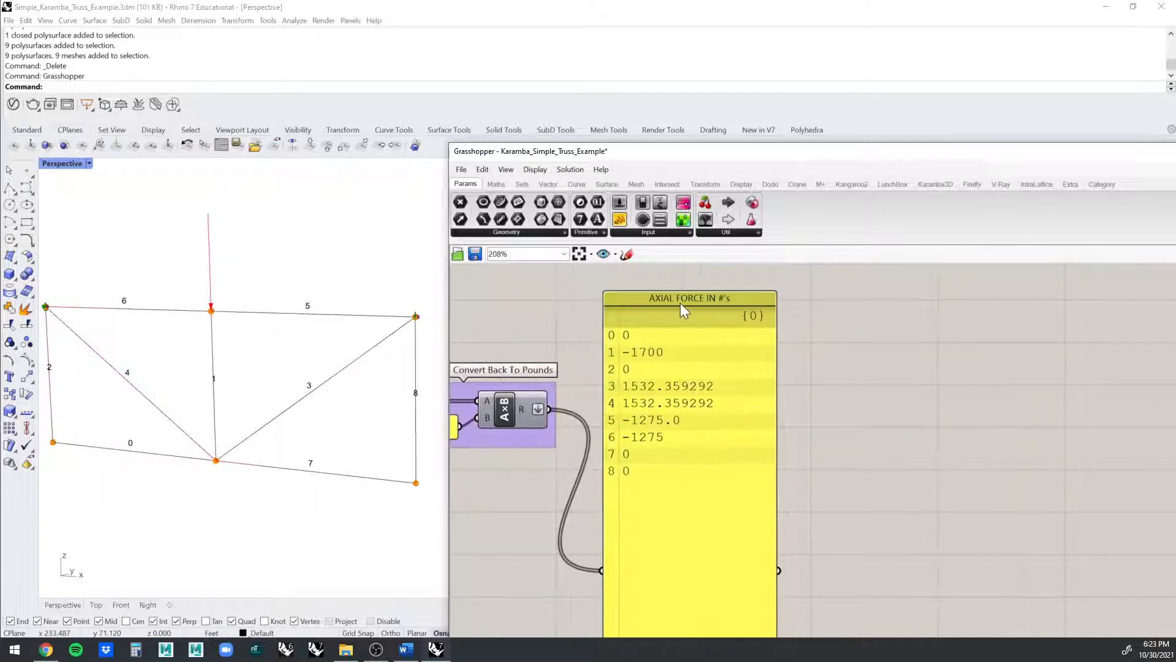
{"action": "right_click_drag", "start_coordinate": [680, 302], "coordinate": [770, 284]}
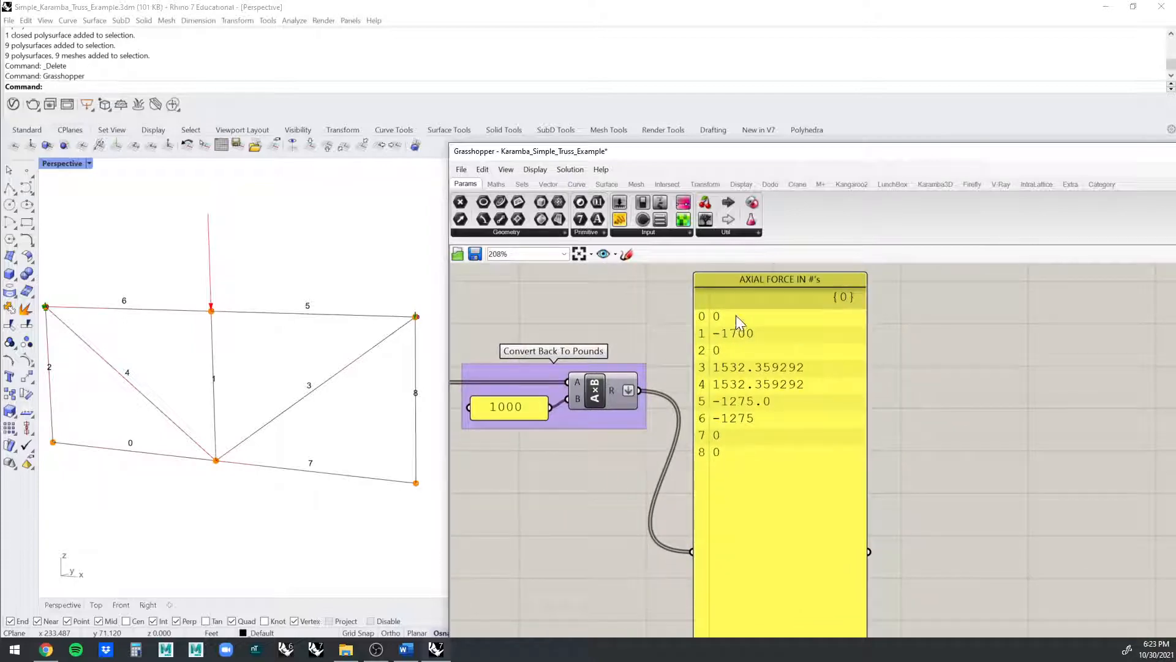
{"action": "scroll", "coordinate": [769, 281], "scroll_direction": "up", "scroll_amount": 2}
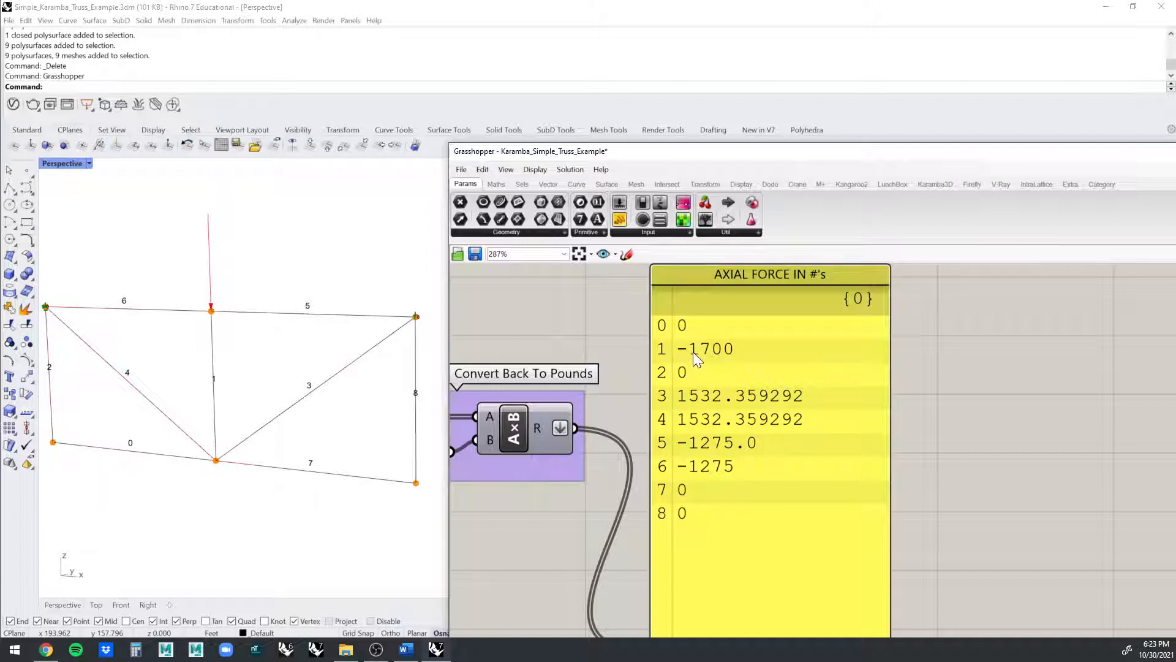
{"action": "scroll", "coordinate": [724, 351], "scroll_direction": "down", "scroll_amount": 2}
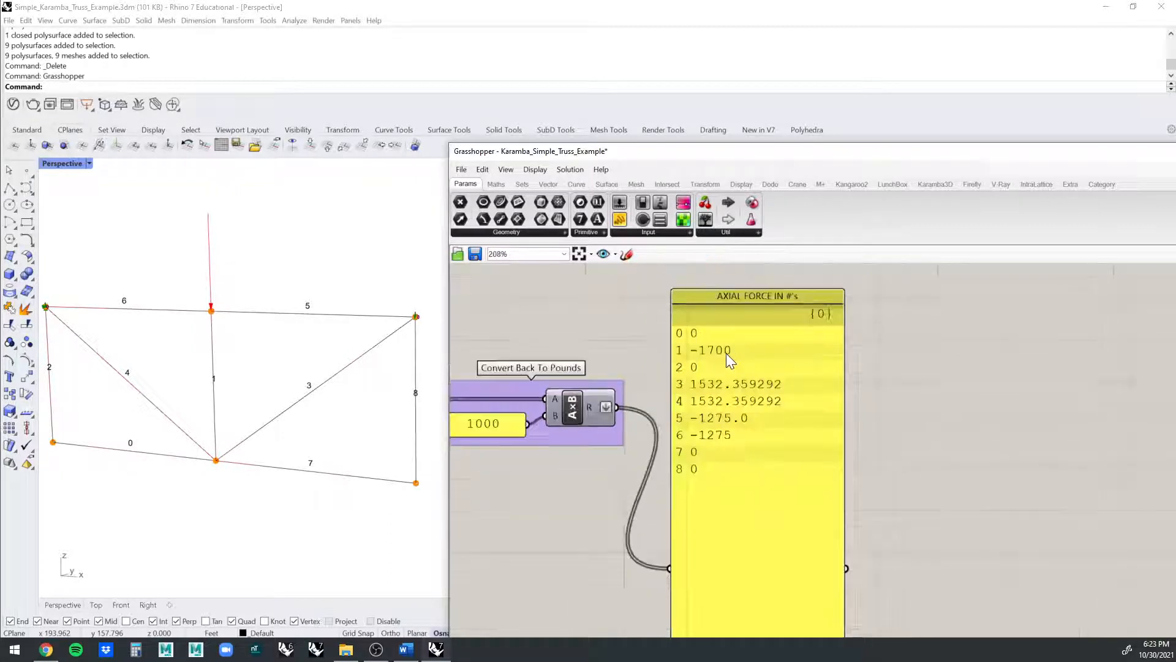
{"action": "scroll", "coordinate": [791, 343], "scroll_direction": "down", "scroll_amount": 4}
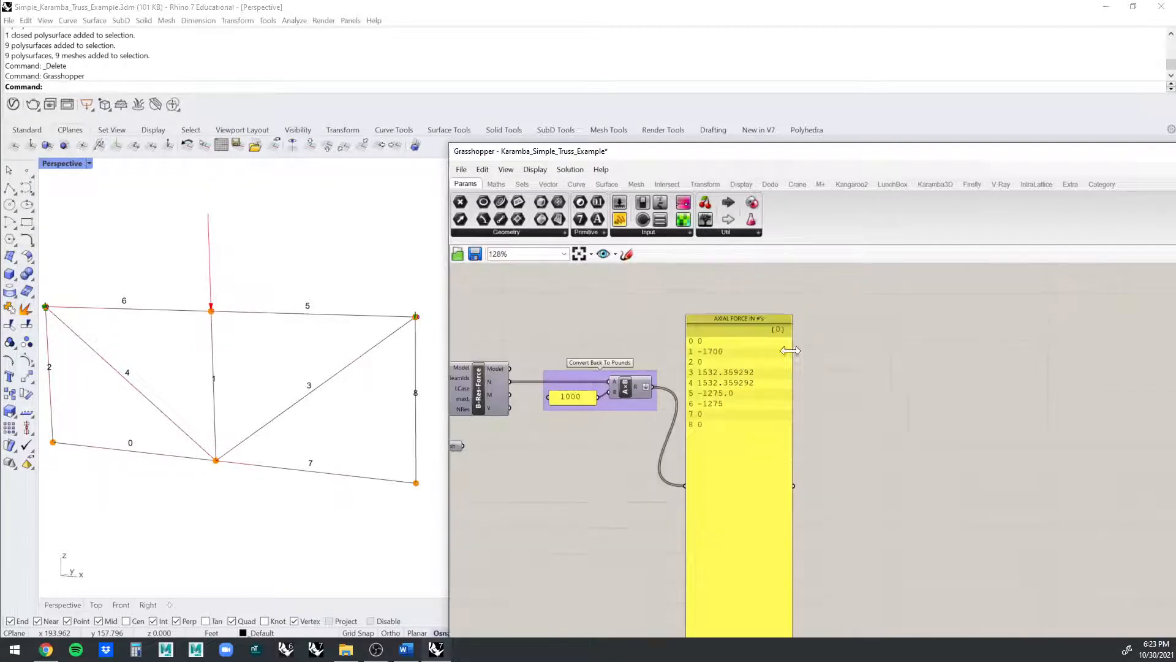
- Examine the N output of the B-Res-Force component and how it feeds the axial force panel
{"action": "scroll", "coordinate": [496, 357], "scroll_direction": "up", "scroll_amount": 3}
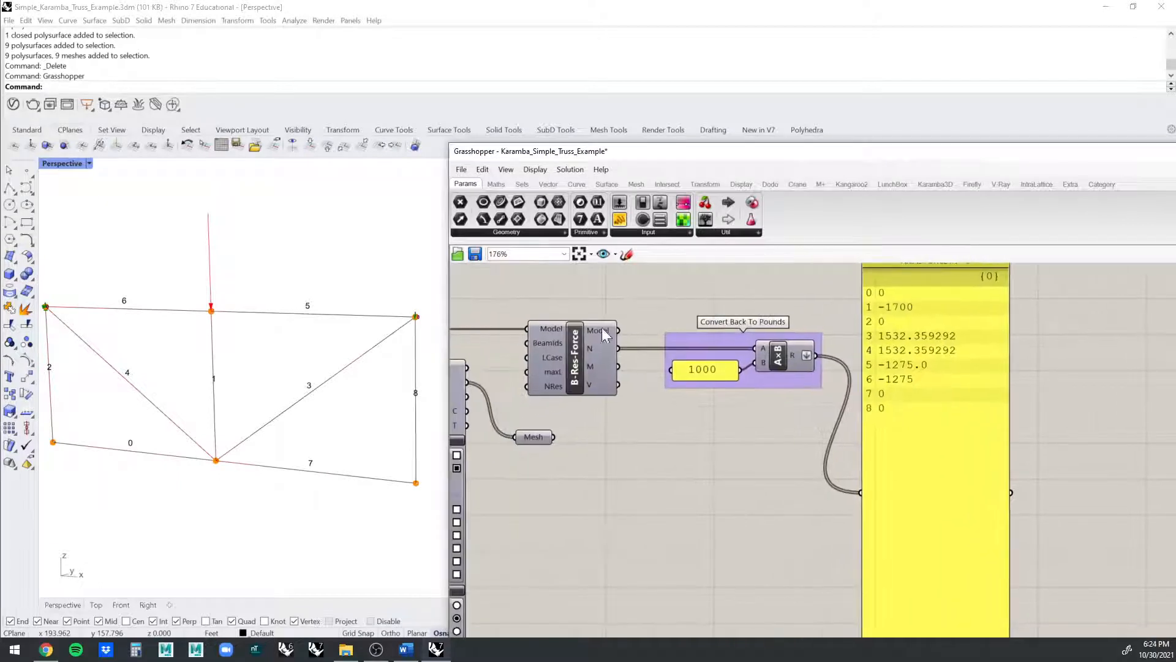
{"action": "left_click", "coordinate": [576, 347]}
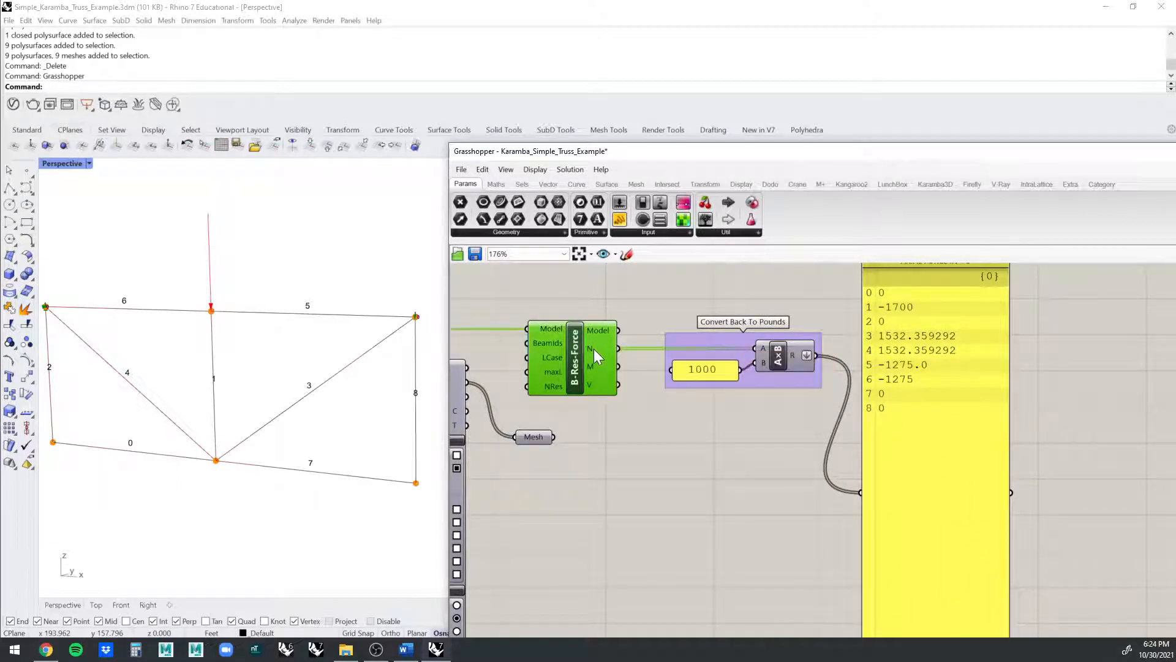
{"action": "mouse_move", "coordinate": [601, 348]}
{"action": "right_click_drag", "start_coordinate": [1037, 355], "coordinate": [916, 381]}
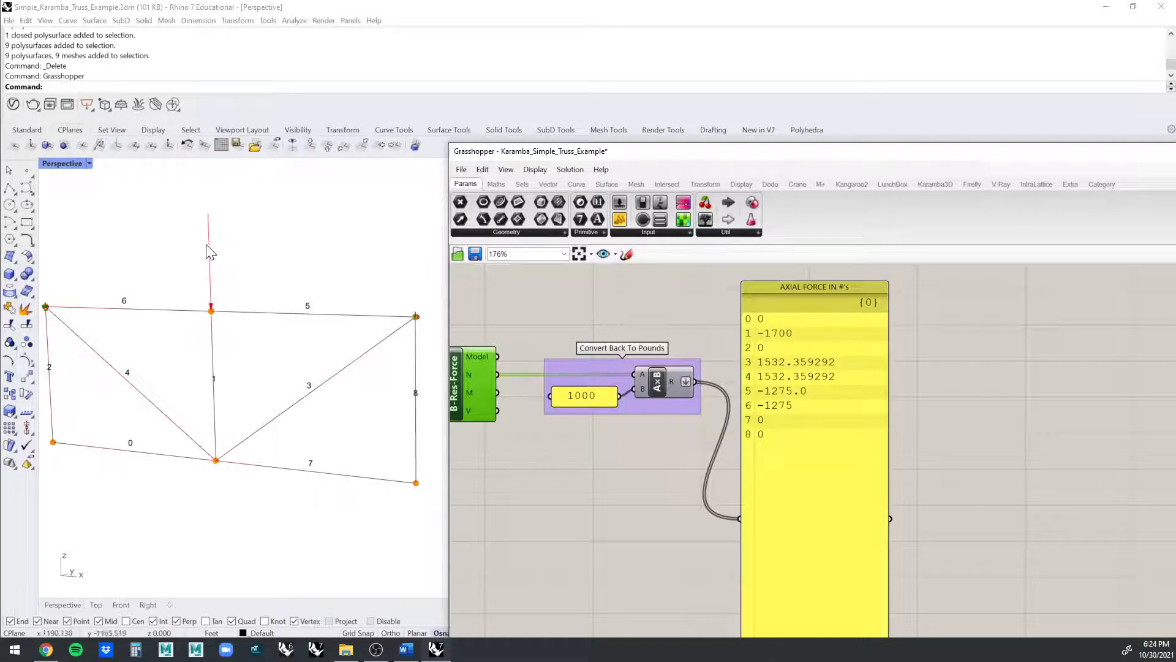
- Turn the preview of the BeamView component back on so the truss displays its colored axial stress members
{"action": "scroll", "coordinate": [1057, 347], "scroll_direction": "down", "scroll_amount": 6}
{"action": "scroll", "coordinate": [840, 352], "scroll_direction": "up", "scroll_amount": 6}
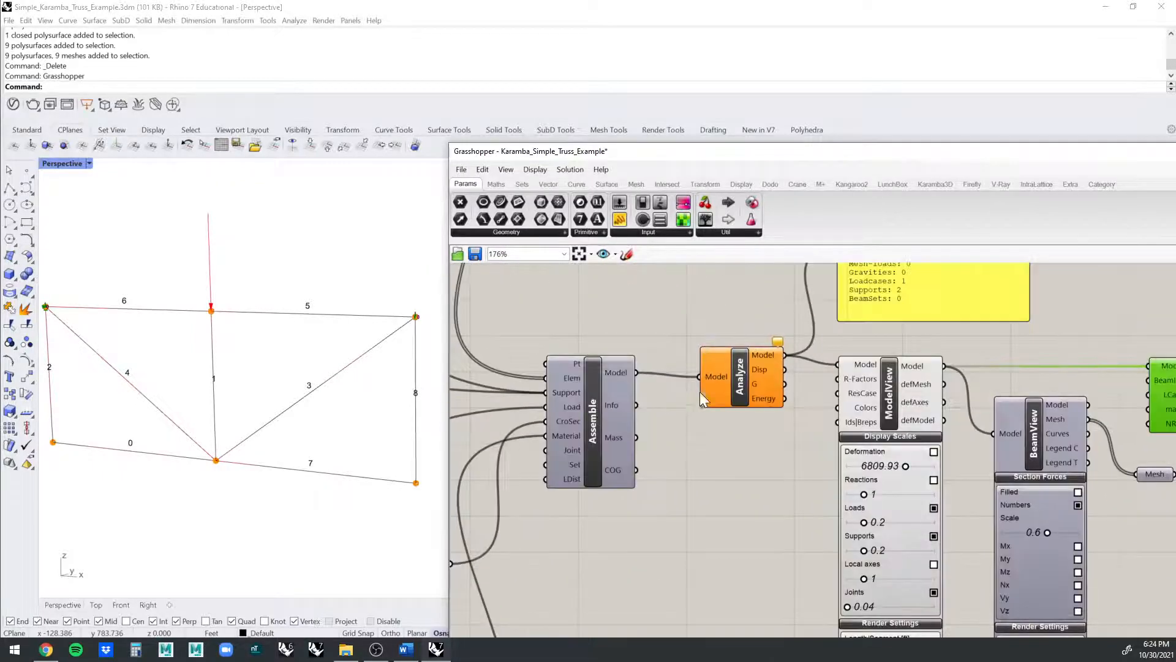
{"action": "left_click", "coordinate": [738, 377]}
{"action": "left_click", "coordinate": [980, 337]}
{"action": "right_click_drag", "start_coordinate": [974, 366], "coordinate": [799, 348]}
{"action": "left_click", "coordinate": [853, 402]}
{"action": "right_click", "coordinate": [854, 403]}
{"action": "left_click", "coordinate": [893, 427]}
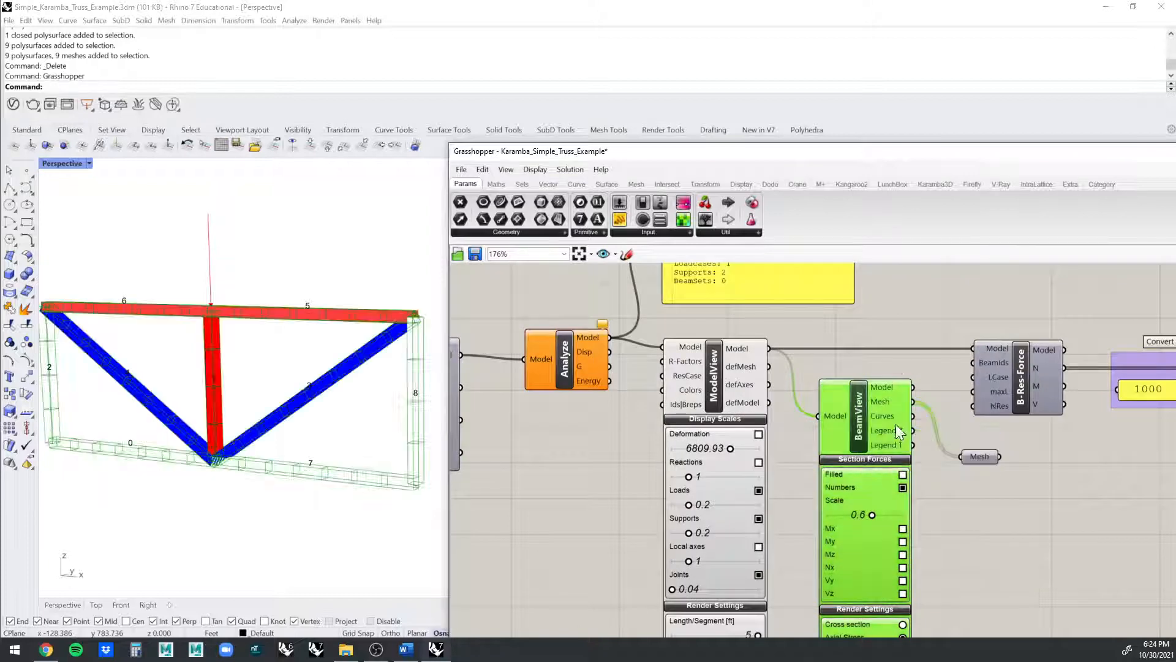
{"action": "left_click", "coordinate": [899, 355]}
{"action": "scroll", "coordinate": [732, 388], "scroll_direction": "down", "scroll_amount": 3}
{"action": "right_click_drag", "start_coordinate": [732, 383], "coordinate": [618, 372]}
{"action": "right_click_drag", "start_coordinate": [352, 429], "coordinate": [310, 422]}
{"action": "scroll", "coordinate": [610, 433], "scroll_direction": "down", "scroll_amount": 2}
{"action": "middle_click", "coordinate": [802, 430]}
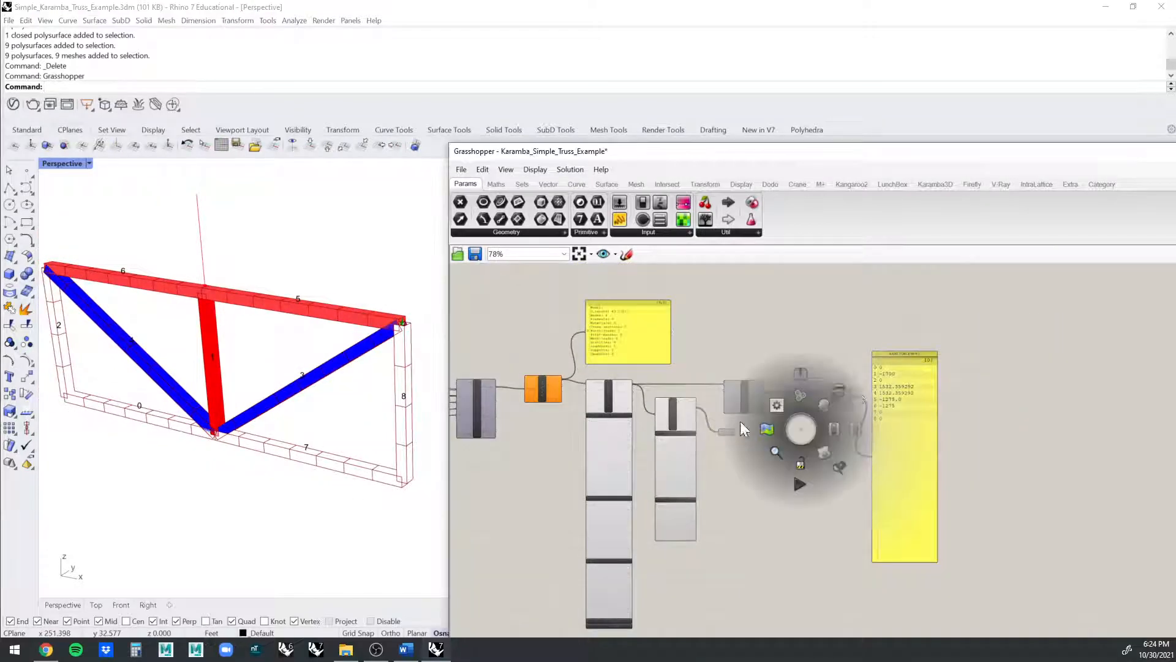
- Copy all contents of the AXIAL FORCE IN #'s panel
{"action": "scroll", "coordinate": [853, 382], "scroll_direction": "up", "scroll_amount": 2}
{"action": "scroll", "coordinate": [1055, 409], "scroll_direction": "up", "scroll_amount": 3}
{"action": "right_click_drag", "start_coordinate": [1054, 409], "coordinate": [1022, 395]}
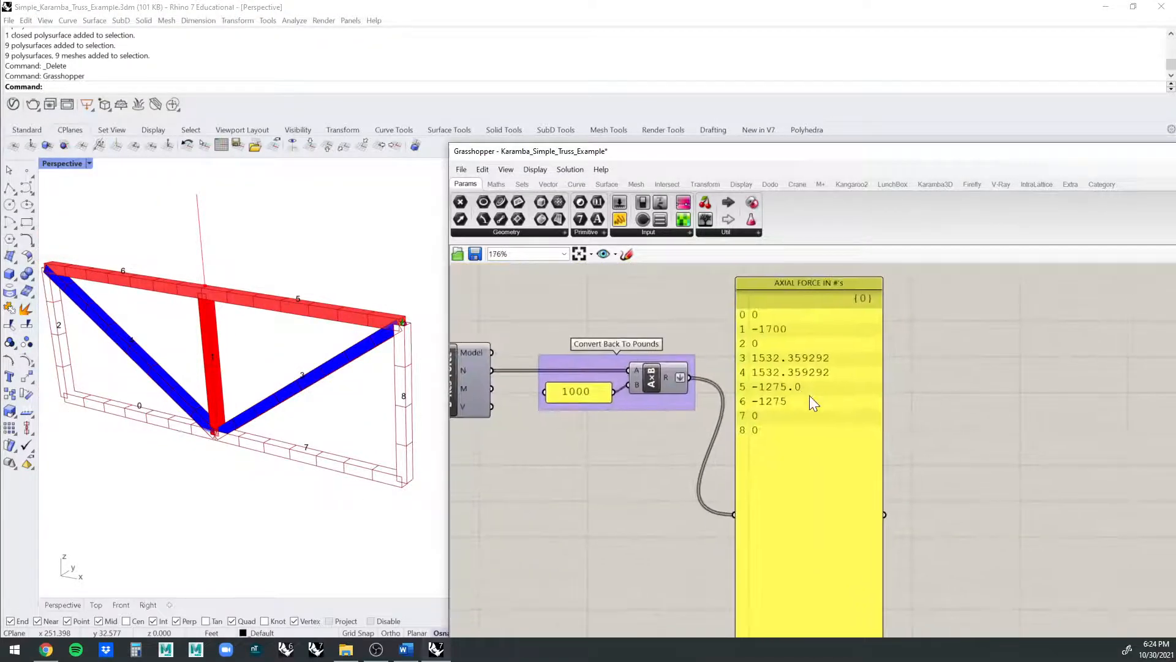
{"action": "right_click", "coordinate": [782, 300]}
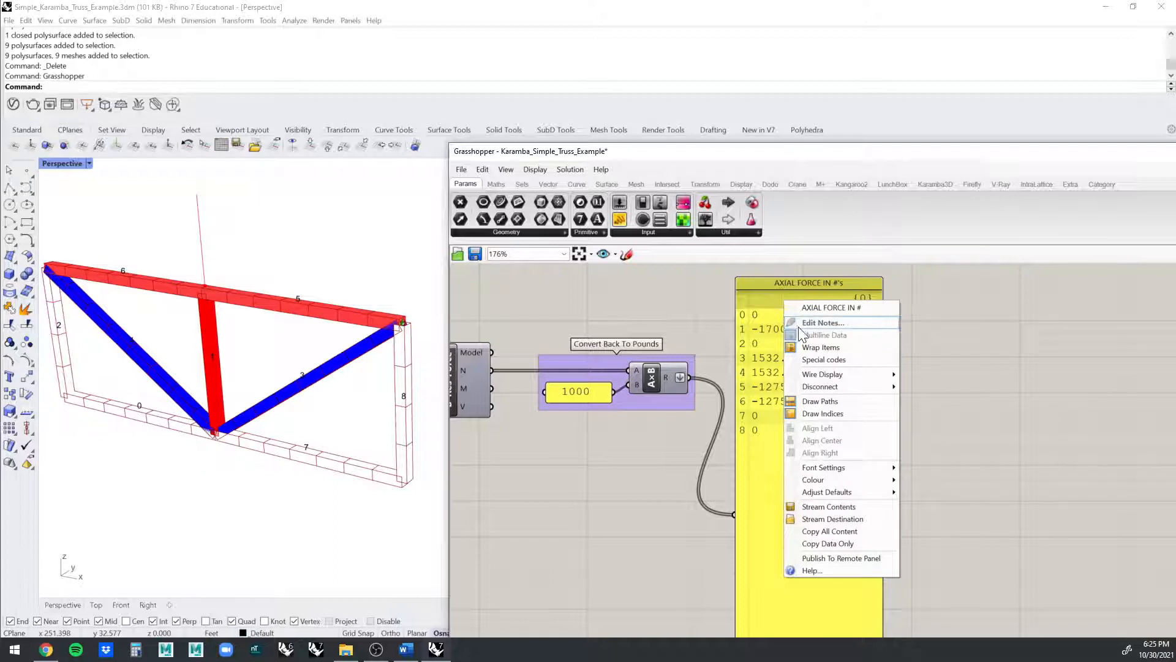
{"action": "left_click", "coordinate": [844, 531]}
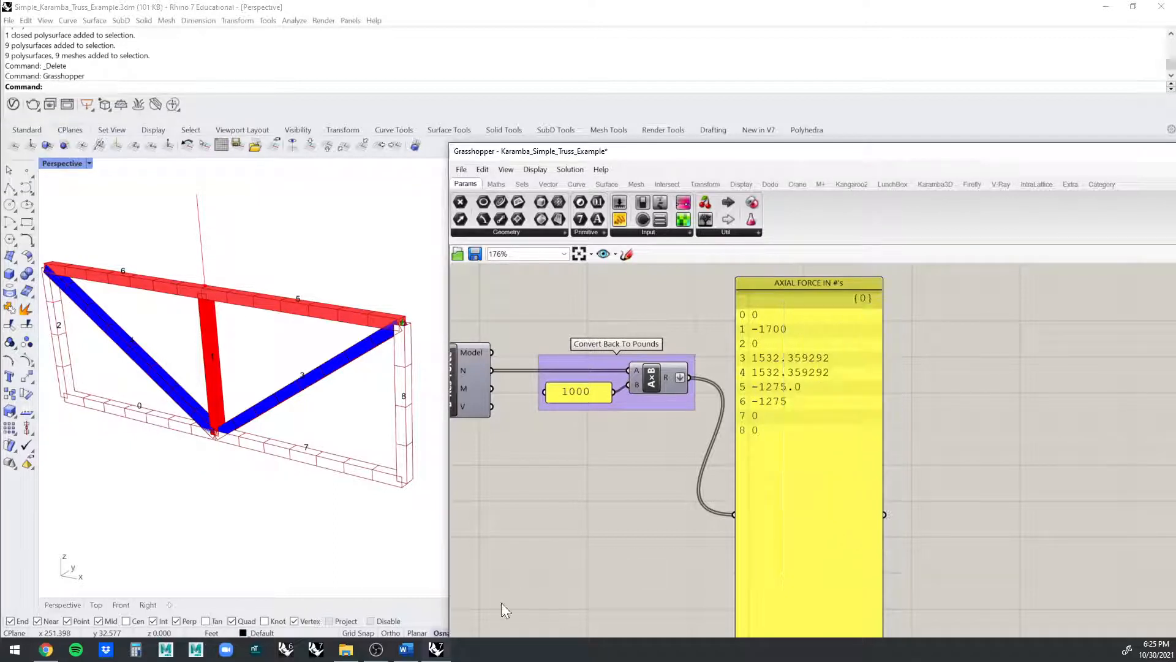
- Switch to Word and paste the copied axial force list two lines below the license address
{"action": "left_click", "coordinate": [406, 650]}
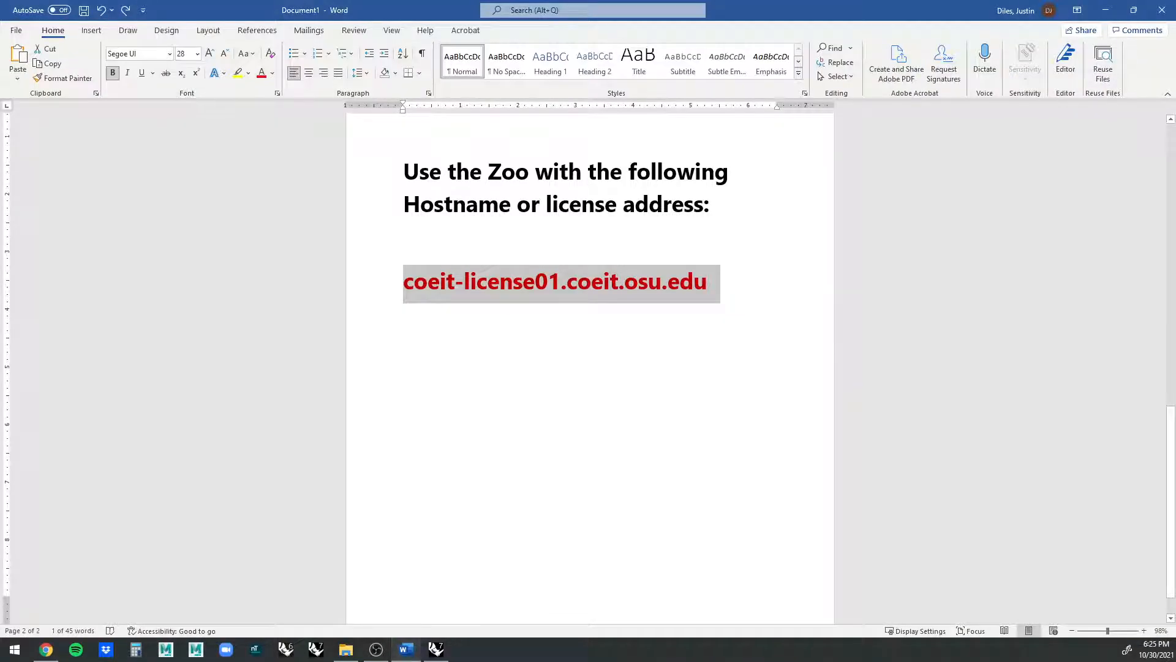
{"action": "left_click", "coordinate": [707, 281]}
{"action": "key", "text": "Return"}
{"action": "key", "text": "Return"}
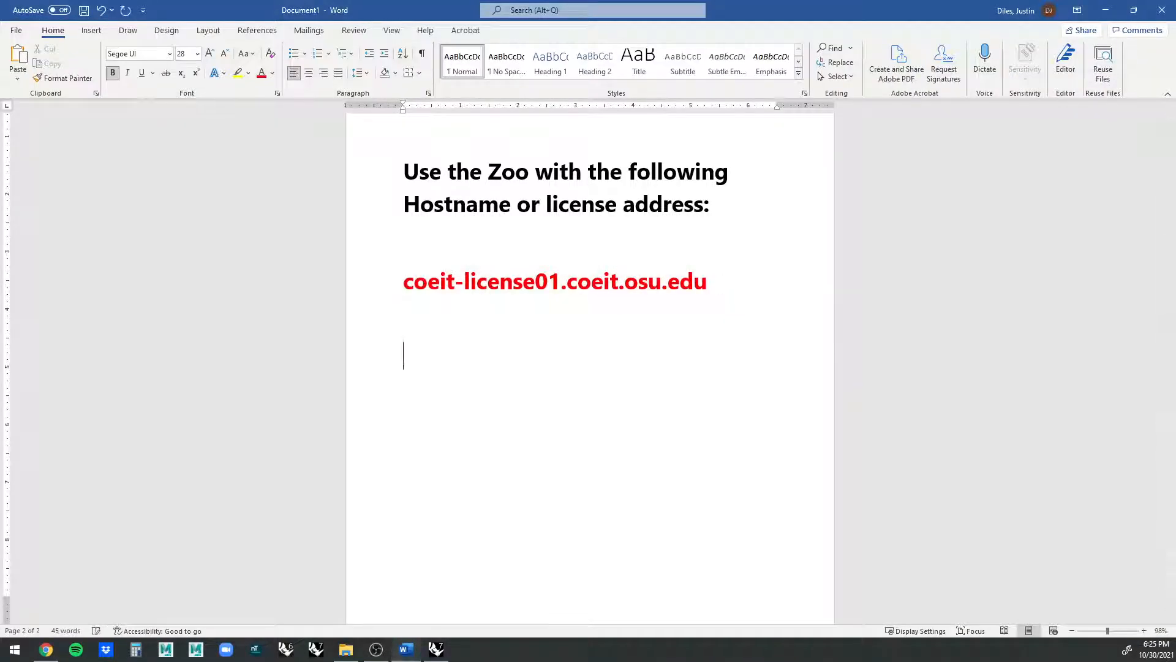
{"action": "key", "text": "ctrl+v"}
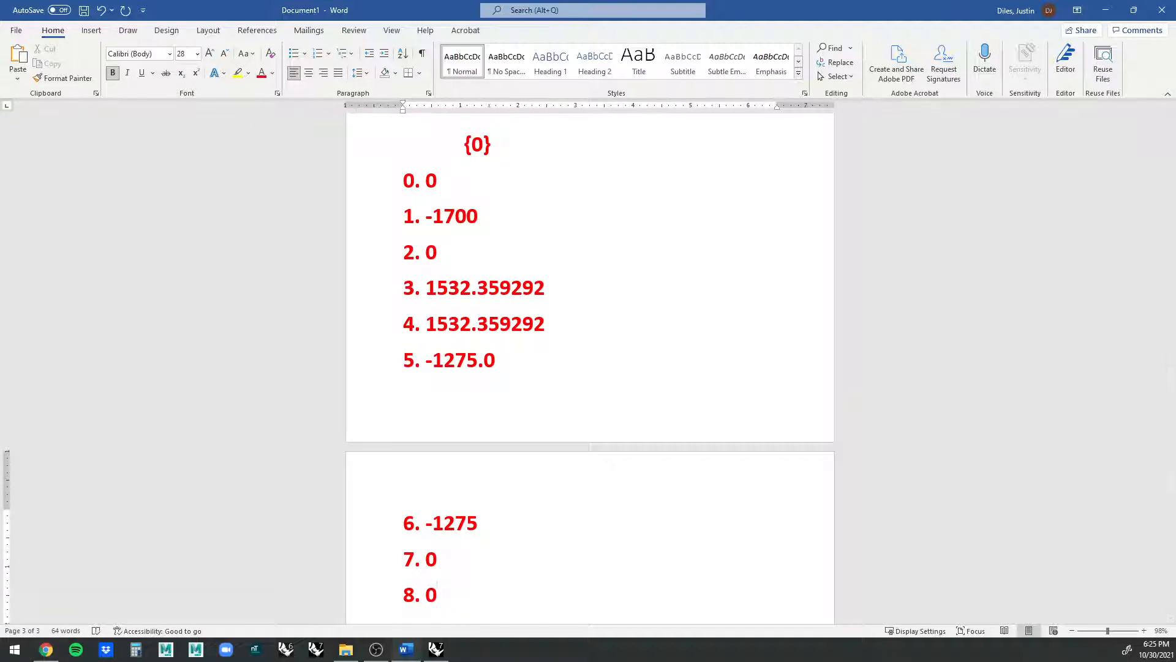
{"action": "scroll", "coordinate": [590, 368], "scroll_direction": "up", "scroll_amount": 3}
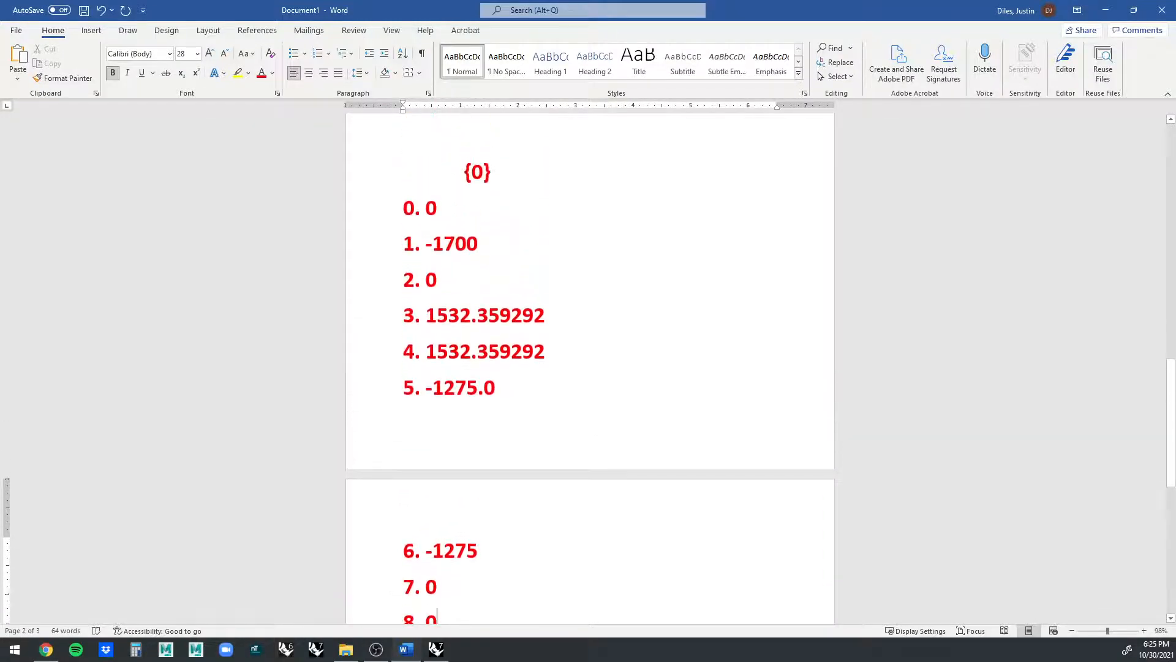
- Reduce the font size of the whole document's text to 20, then return to Rhino and Grasshopper
{"action": "key", "text": "ctrl+a"}
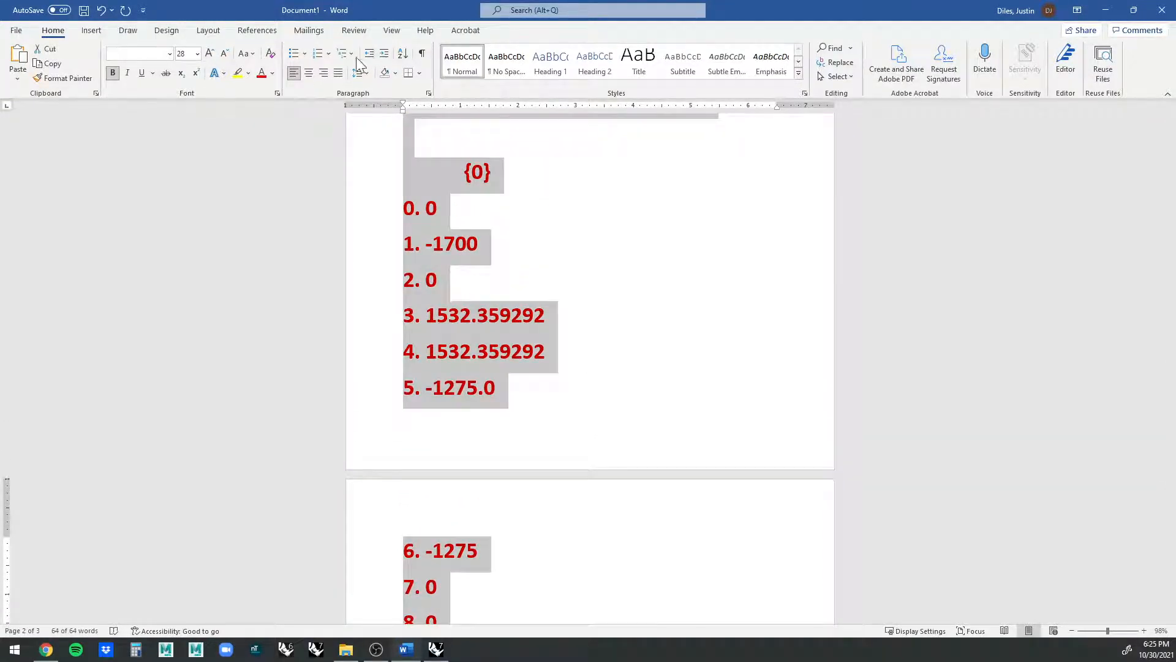
{"action": "left_click", "coordinate": [224, 54]}
{"action": "left_click", "coordinate": [224, 54]}
{"action": "left_click", "coordinate": [224, 53]}
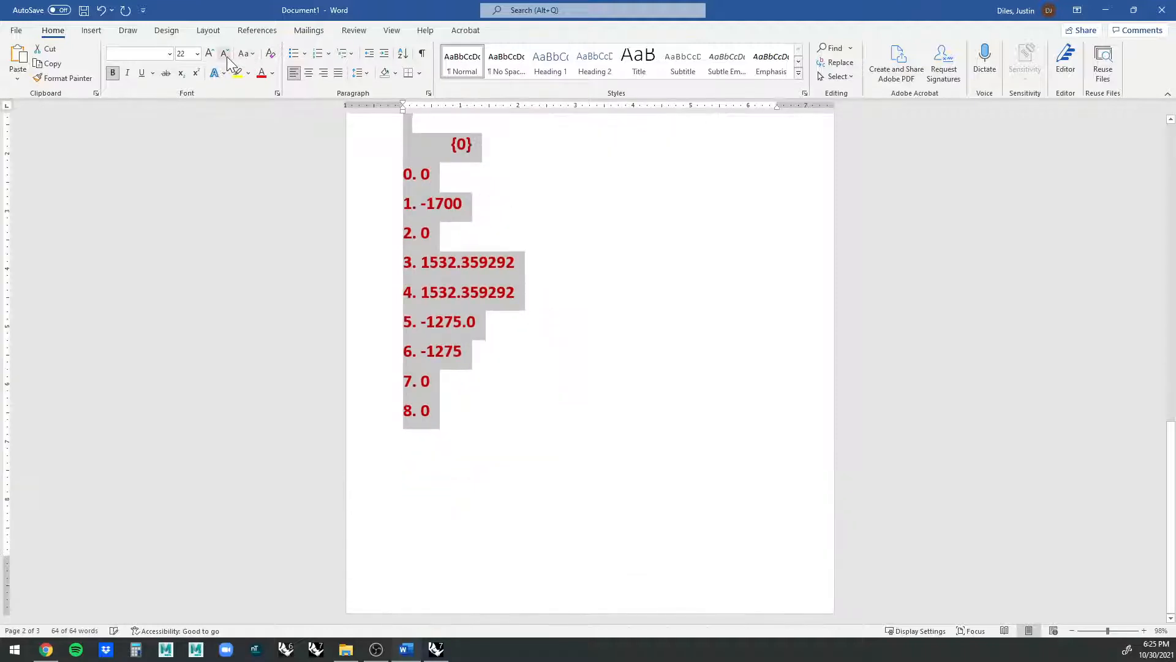
{"action": "left_click", "coordinate": [224, 54]}
{"action": "left_click", "coordinate": [549, 227]}
{"action": "scroll", "coordinate": [549, 227], "scroll_direction": "up", "scroll_amount": 3}
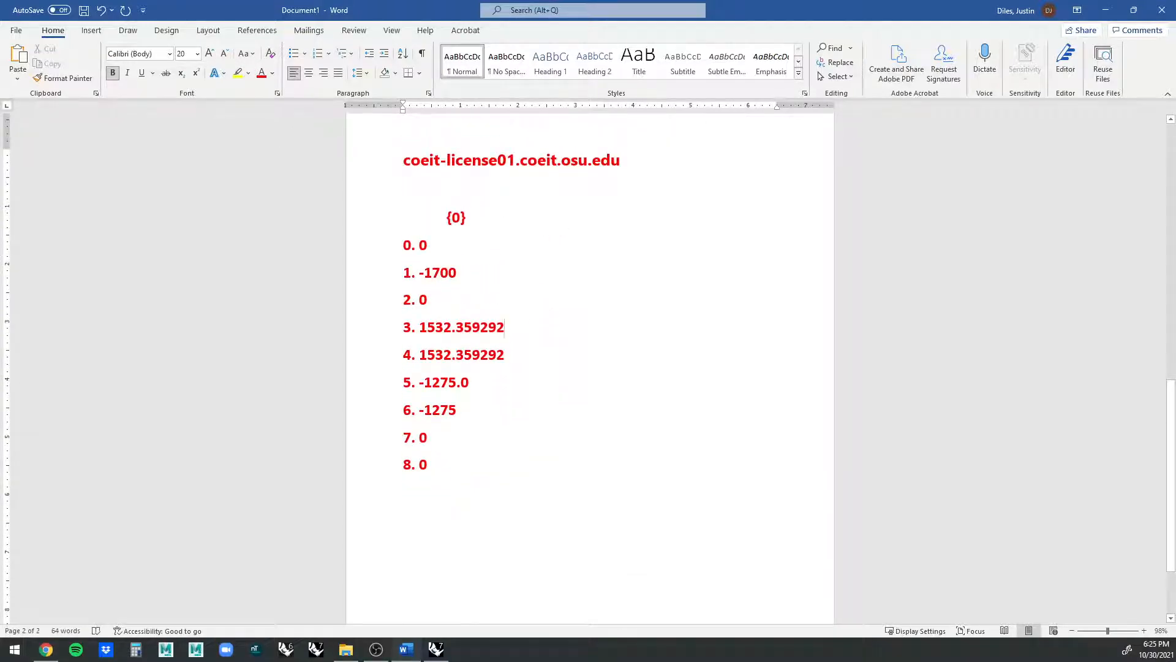
{"action": "left_click_drag", "start_coordinate": [475, 219], "coordinate": [403, 218]}
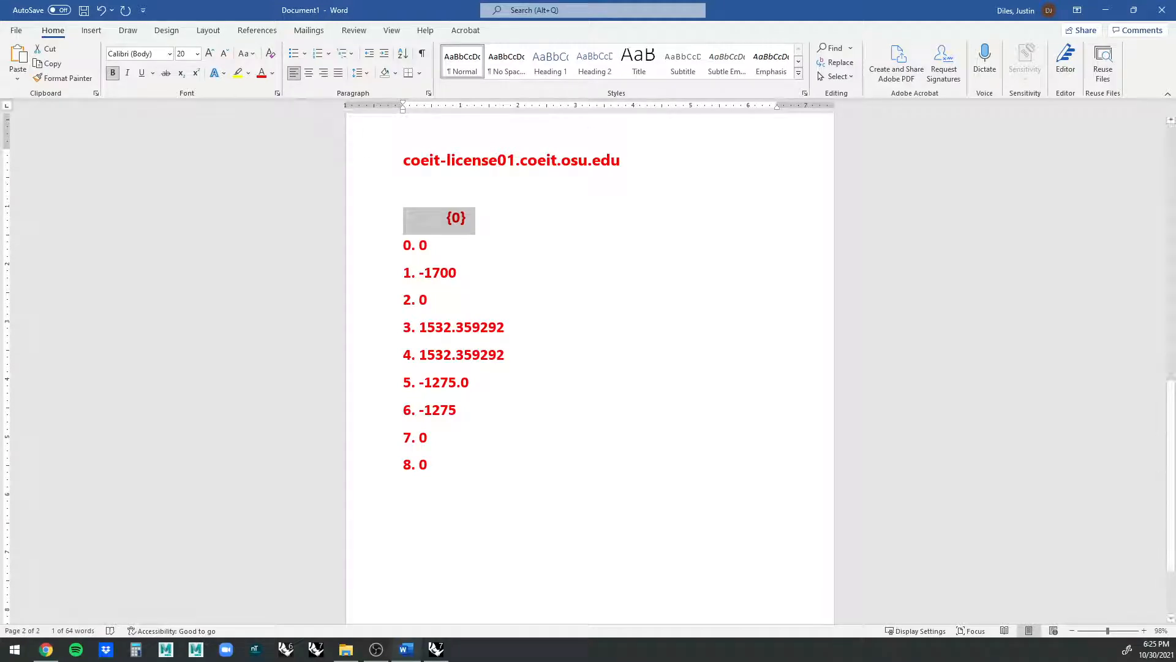
{"action": "left_click", "coordinate": [414, 224]}
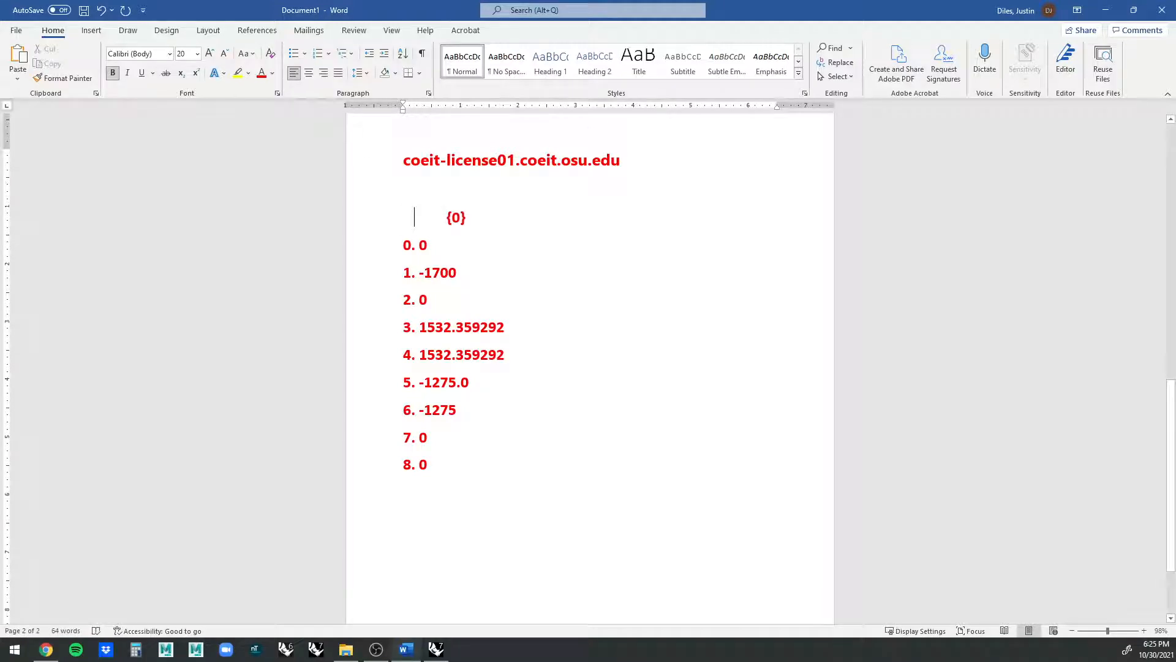
{"action": "left_click", "coordinate": [1105, 10]}
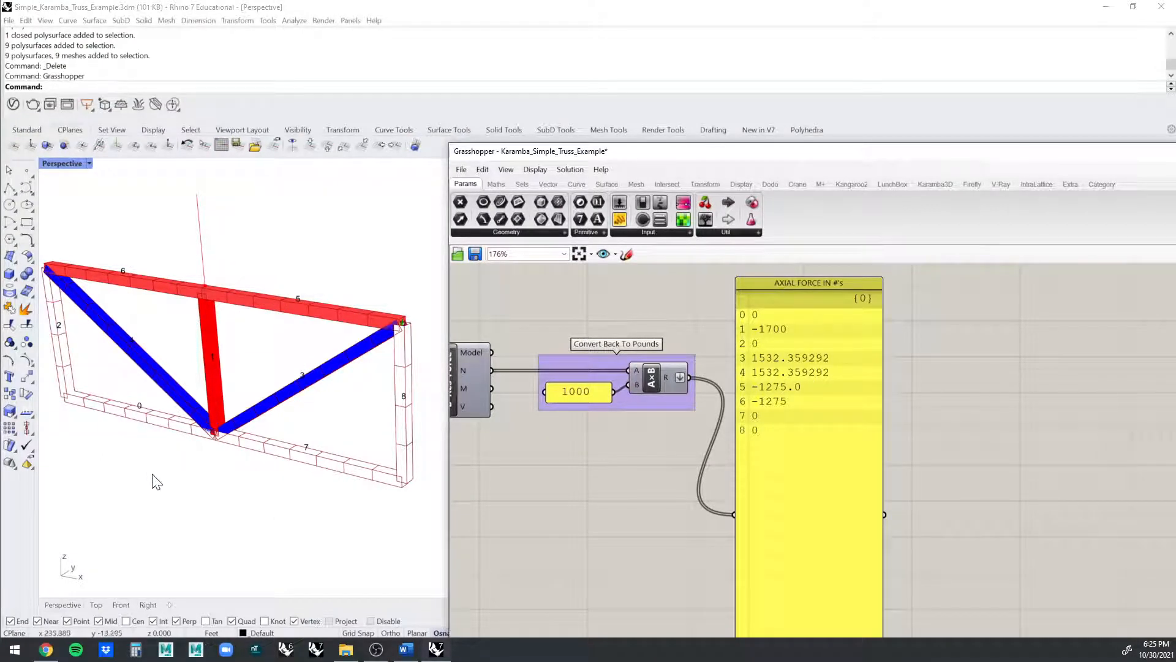
- Close and reopen the Grasshopper window, placing it beside the viewport so the flat truss and the 3D box truss are both in view
{"action": "right_click_drag", "start_coordinate": [151, 297], "coordinate": [431, 355]}
{"action": "scroll", "coordinate": [816, 354], "scroll_direction": "up", "scroll_amount": 2}
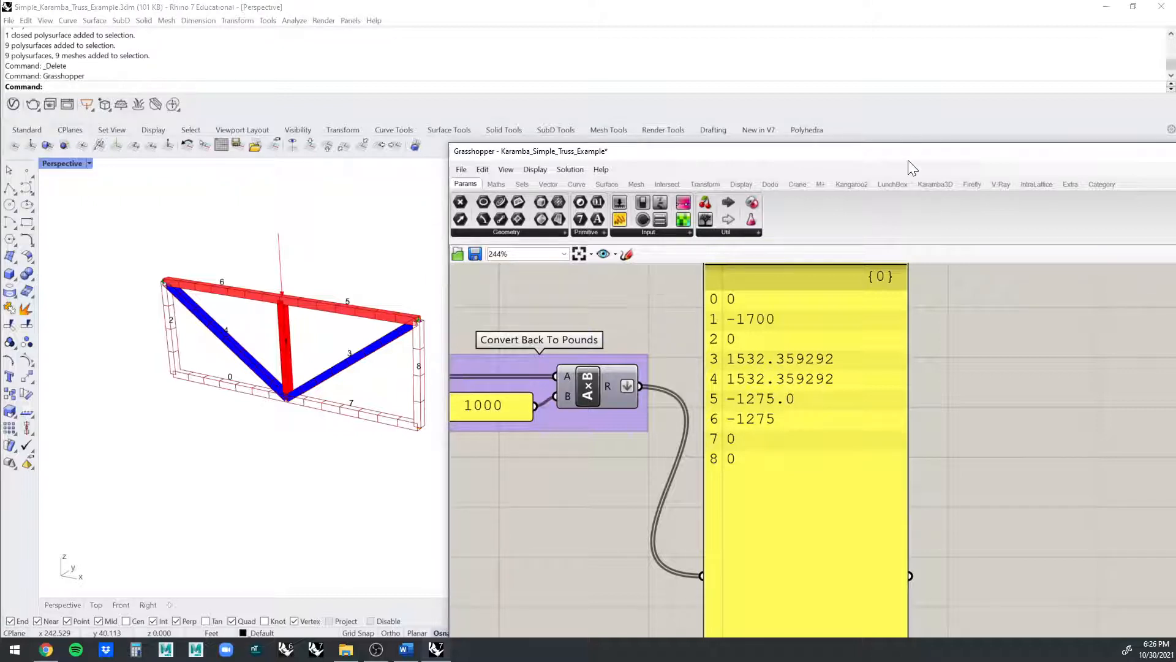
{"action": "left_click_drag", "start_coordinate": [909, 153], "coordinate": [572, 59]}
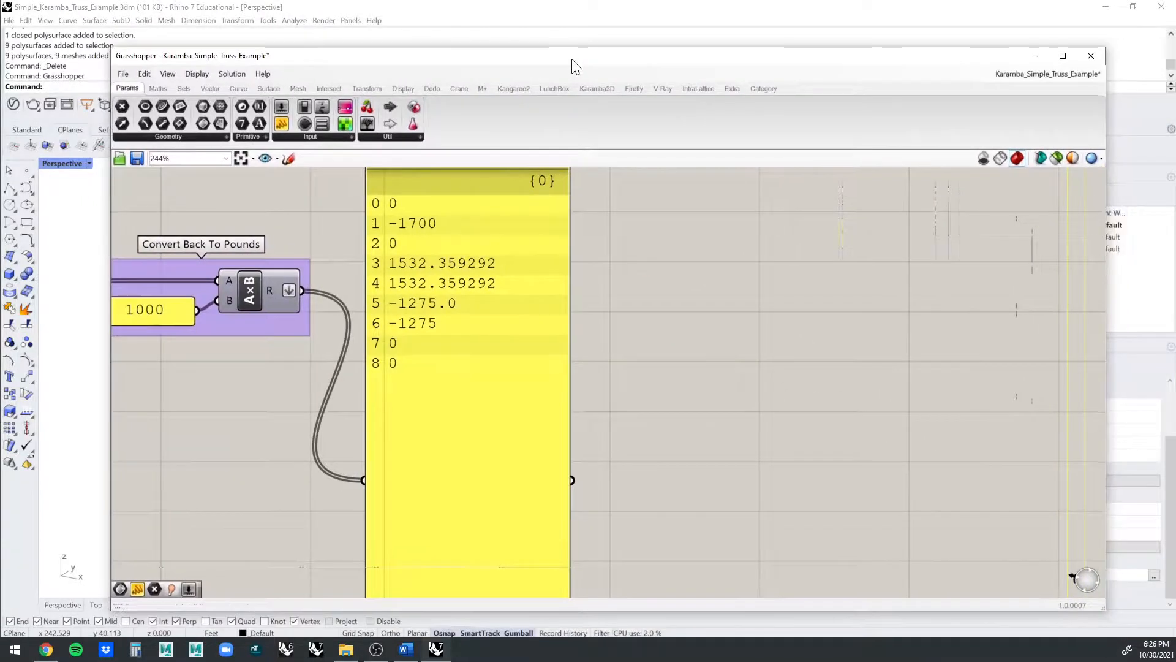
{"action": "left_click", "coordinate": [1079, 61]}
{"action": "scroll", "coordinate": [415, 314], "scroll_direction": "up", "scroll_amount": 5}
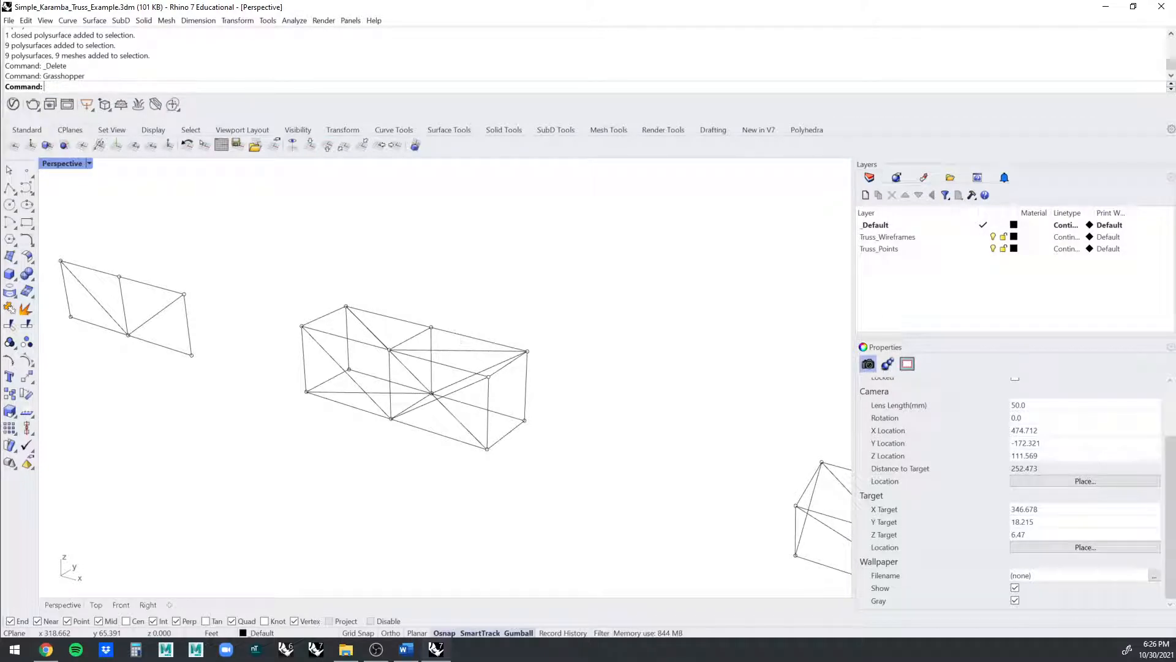
{"action": "key", "text": "Return"}
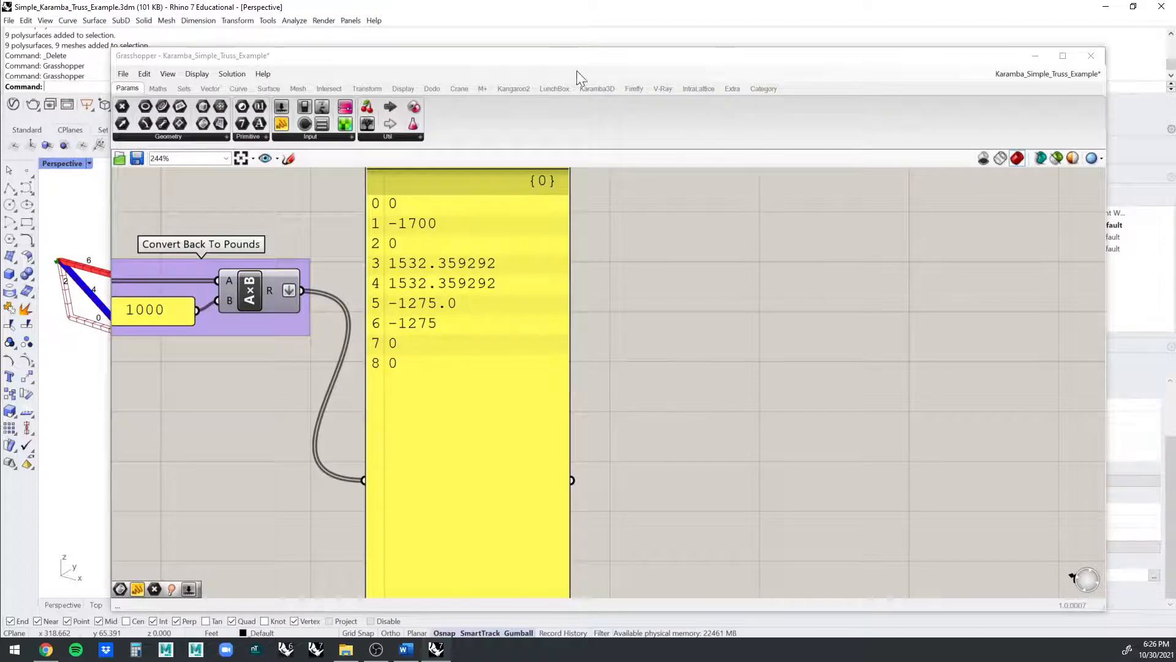
{"action": "left_click_drag", "start_coordinate": [433, 55], "coordinate": [928, 109]}
{"action": "scroll", "coordinate": [553, 329], "scroll_direction": "down", "scroll_amount": 2}
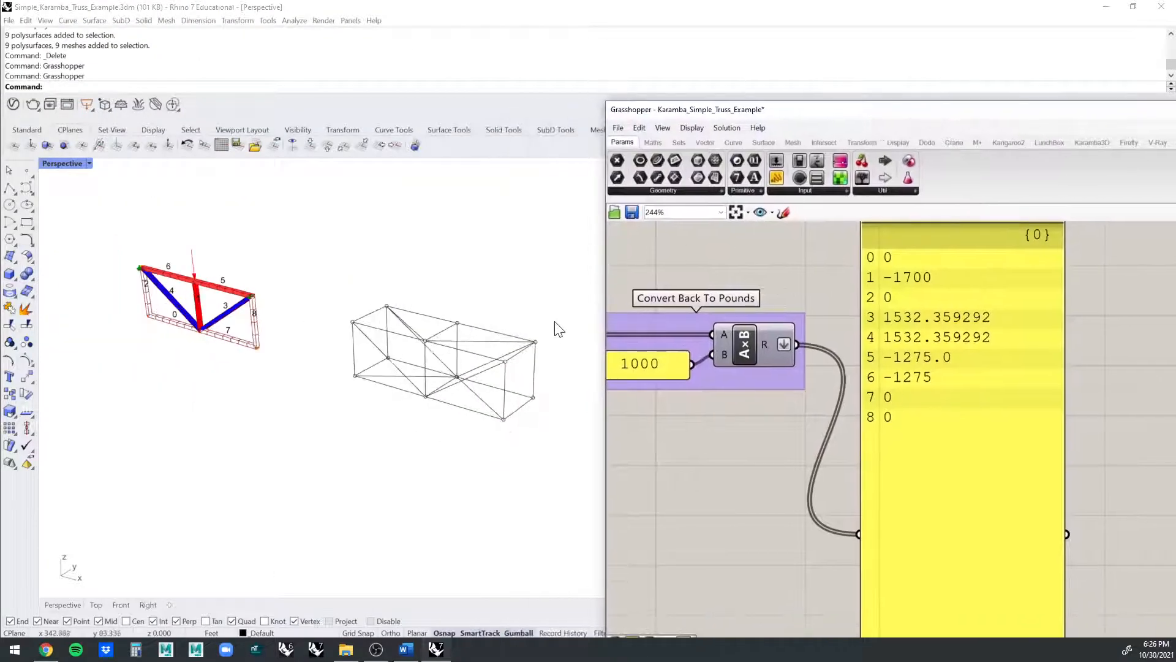
- Examine the hinge and roller supports, point load slider and kips conversion at the start of the truss definition
{"action": "scroll", "coordinate": [696, 420], "scroll_direction": "down", "scroll_amount": 5}
{"action": "middle_click", "coordinate": [702, 416]}
{"action": "scroll", "coordinate": [706, 323], "scroll_direction": "down", "scroll_amount": 4}
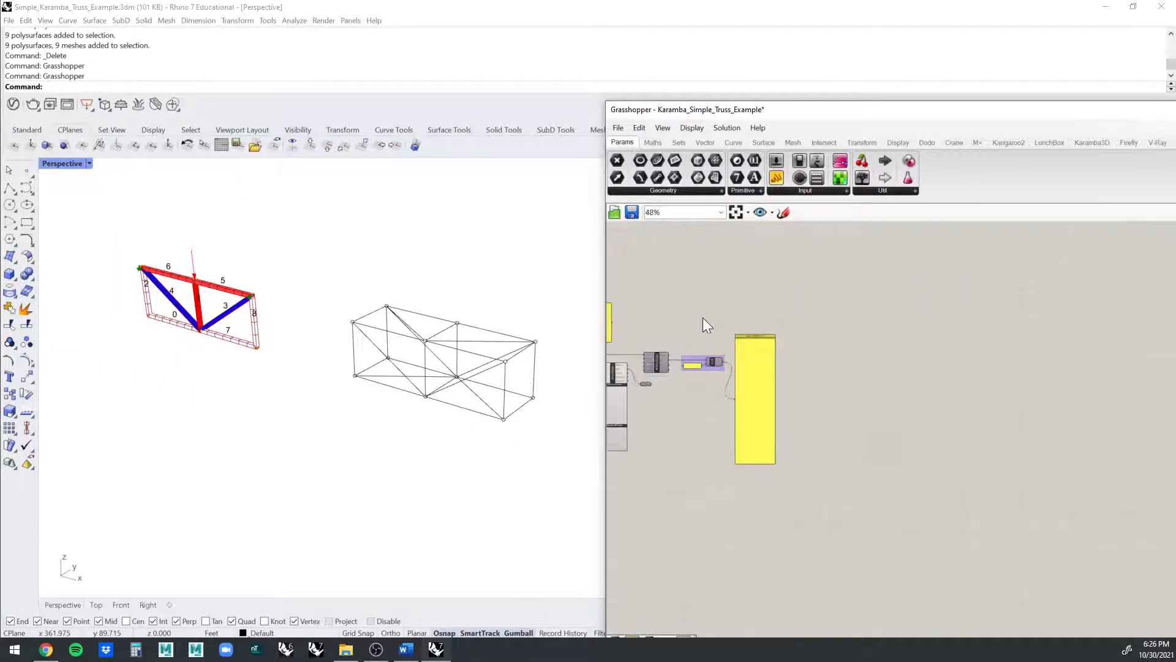
{"action": "right_click_drag", "start_coordinate": [724, 311], "coordinate": [1028, 317]}
{"action": "right_click_drag", "start_coordinate": [860, 323], "coordinate": [1047, 319]}
{"action": "scroll", "coordinate": [712, 335], "scroll_direction": "up", "scroll_amount": 3}
{"action": "scroll", "coordinate": [713, 343], "scroll_direction": "up", "scroll_amount": 3}
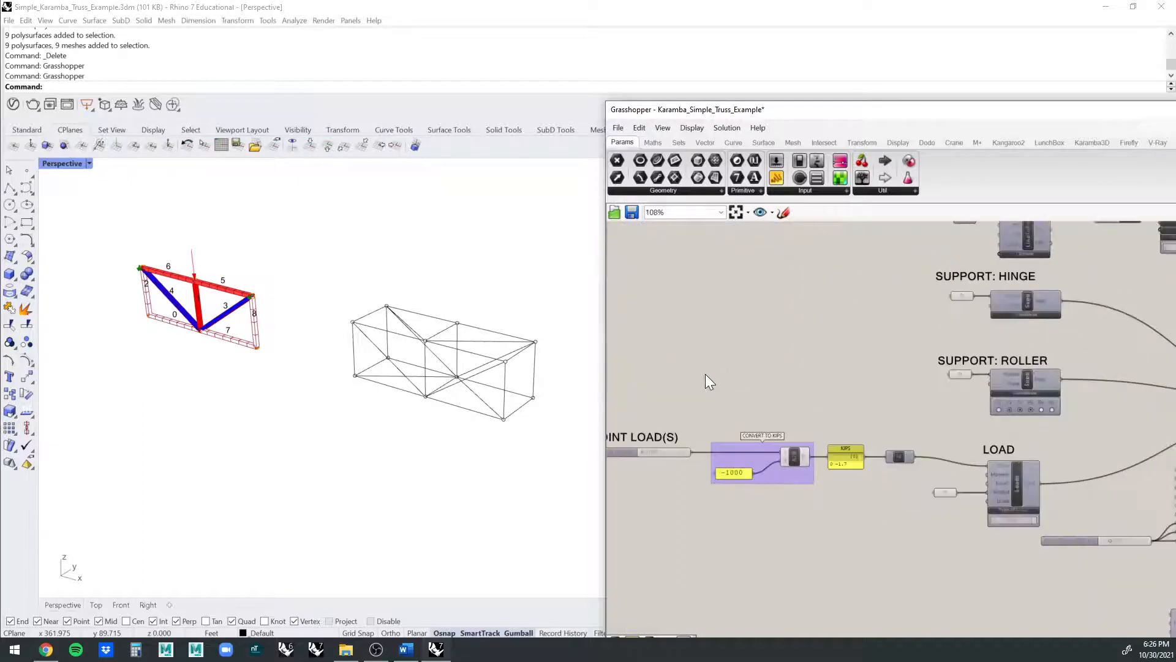
{"action": "scroll", "coordinate": [584, 349], "scroll_direction": "up", "scroll_amount": 1}
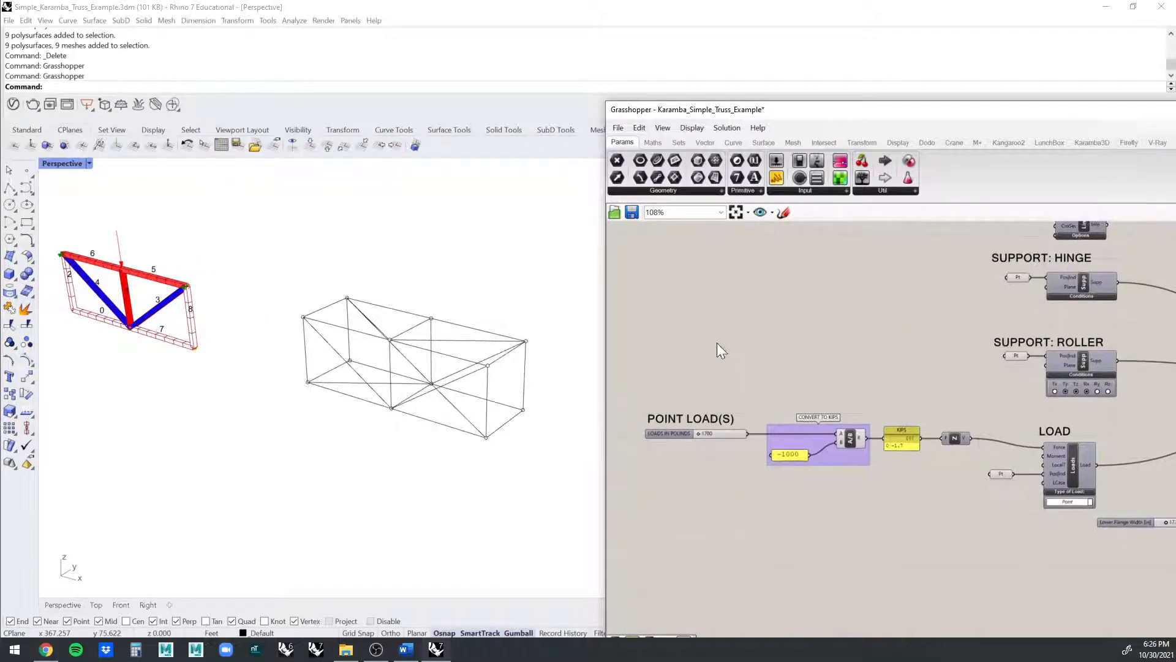
- Select the 3D box truss's wireframe and try to set it as multiple curves in the BEAMS curve parameter
{"action": "left_click_drag", "start_coordinate": [263, 242], "coordinate": [559, 499]}
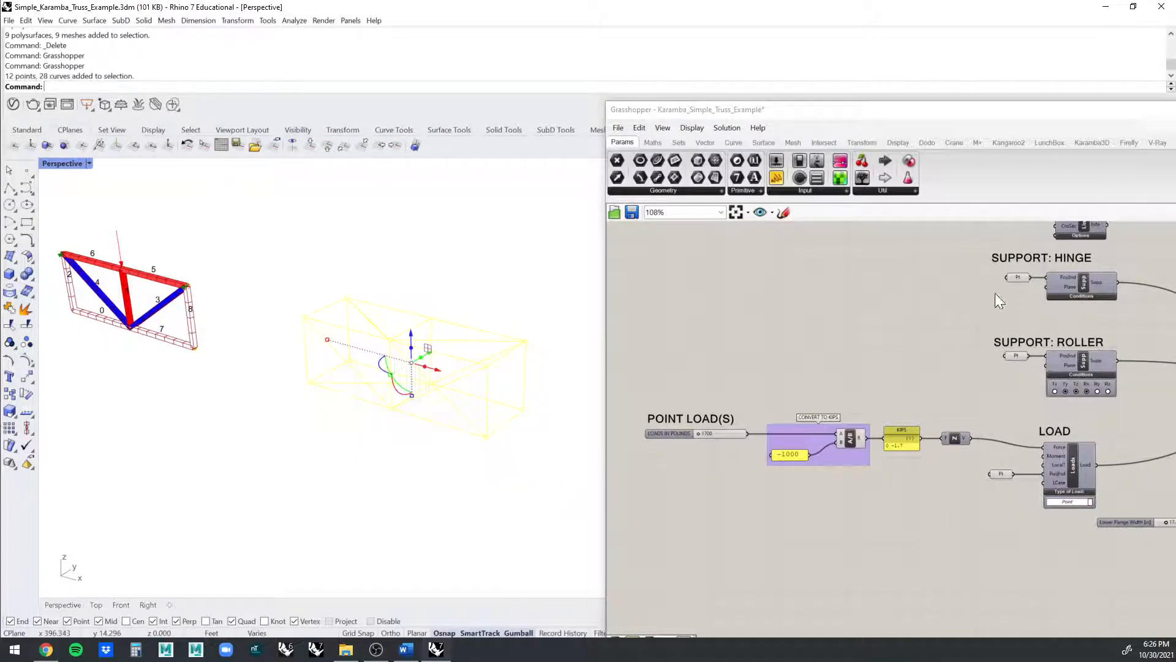
{"action": "left_click", "coordinate": [515, 301]}
{"action": "mouse_move", "coordinate": [515, 302]}
{"action": "right_mouse_down"}
{"action": "mouse_move", "coordinate": [501, 318]}
{"action": "mouse_move", "coordinate": [507, 306]}
{"action": "right_mouse_up"}
{"action": "mouse_move", "coordinate": [263, 222]}
{"action": "left_mouse_down"}
{"action": "mouse_move", "coordinate": [651, 475]}
{"action": "mouse_move", "coordinate": [574, 497]}
{"action": "left_mouse_up"}
{"action": "right_click_drag", "start_coordinate": [1017, 256], "coordinate": [883, 377]}
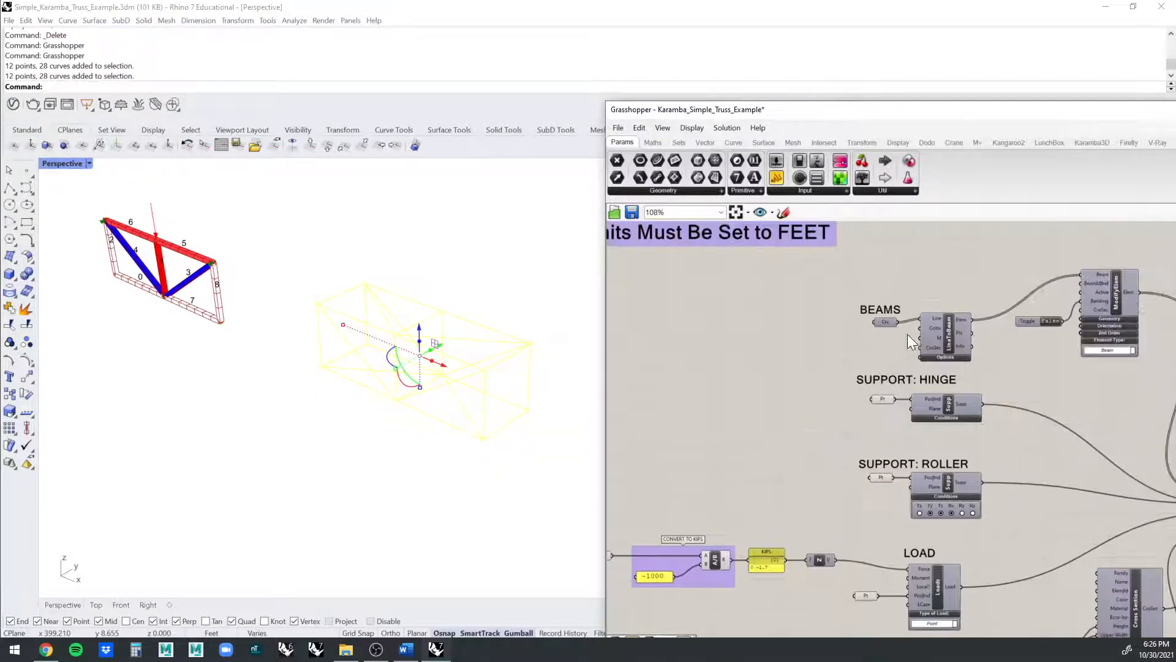
{"action": "scroll", "coordinate": [895, 336], "scroll_direction": "up", "scroll_amount": 3}
{"action": "right_click", "coordinate": [886, 314]}
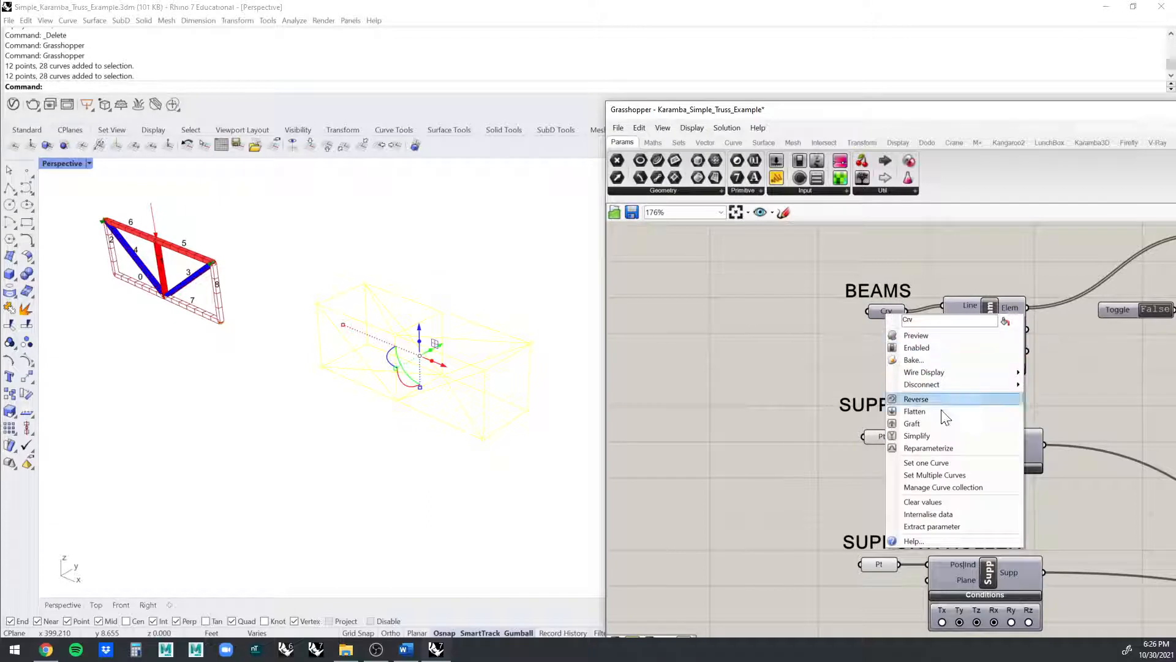
{"action": "left_click", "coordinate": [939, 475]}
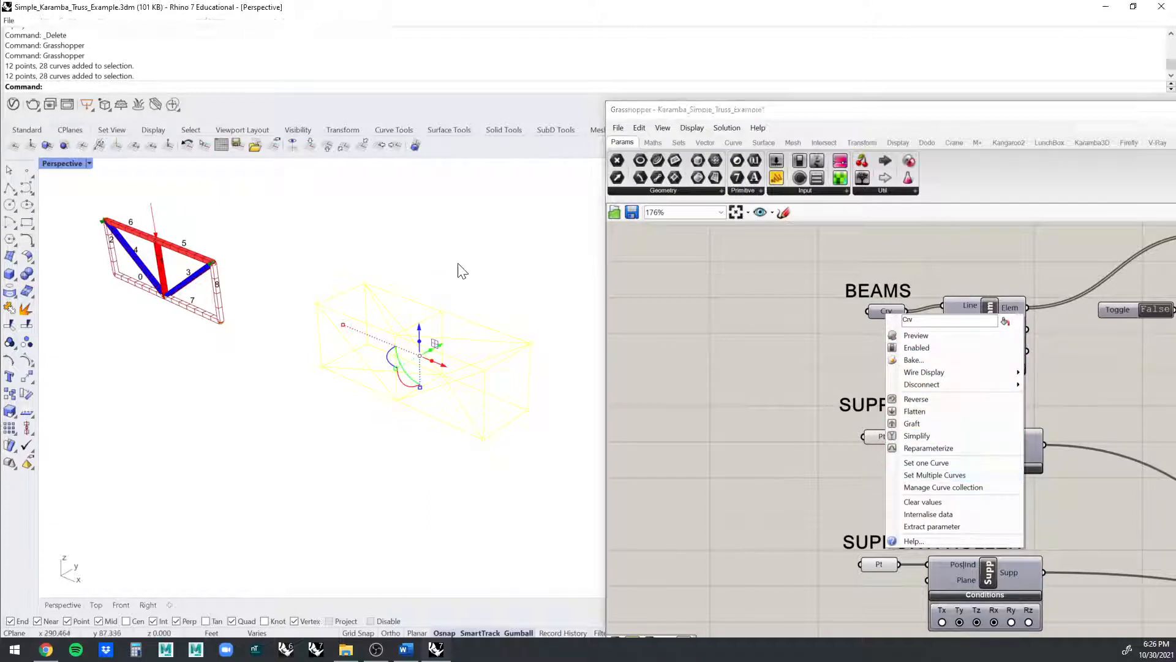
{"action": "right_click_drag", "start_coordinate": [281, 295], "coordinate": [449, 265]}
- Select the wireframe curve of top chord member 5 in the flat truss and move it vertically upward off its joints
{"action": "scroll", "coordinate": [459, 290], "scroll_direction": "up", "scroll_amount": 5}
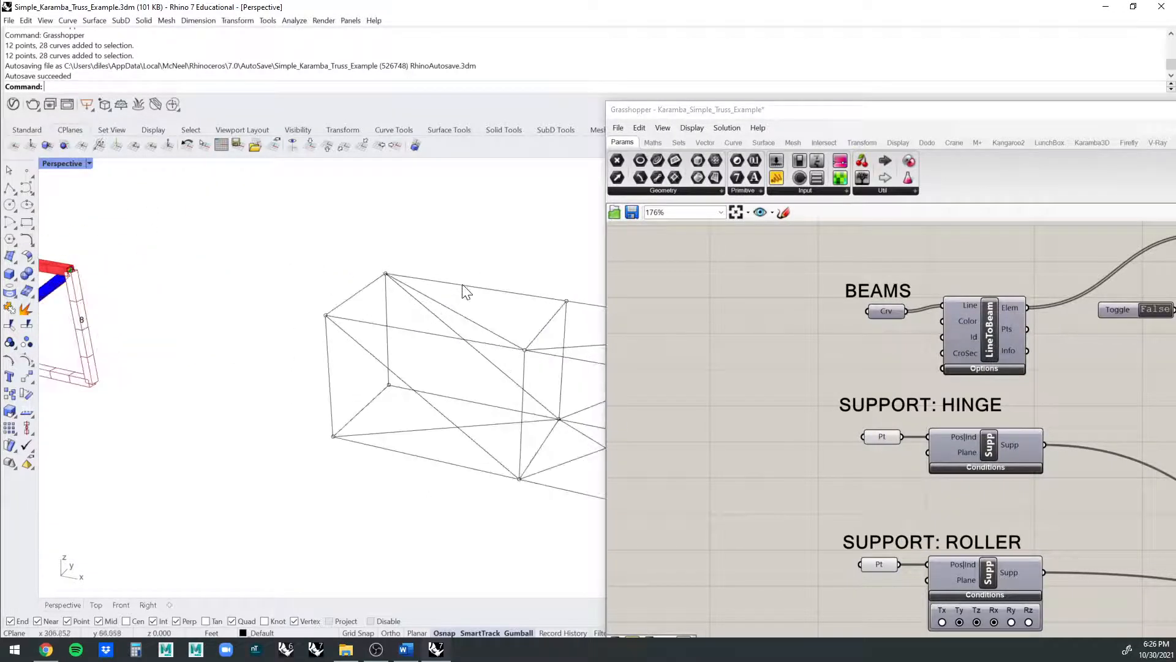
{"action": "left_click", "coordinate": [470, 286]}
{"action": "key", "text": "Escape"}
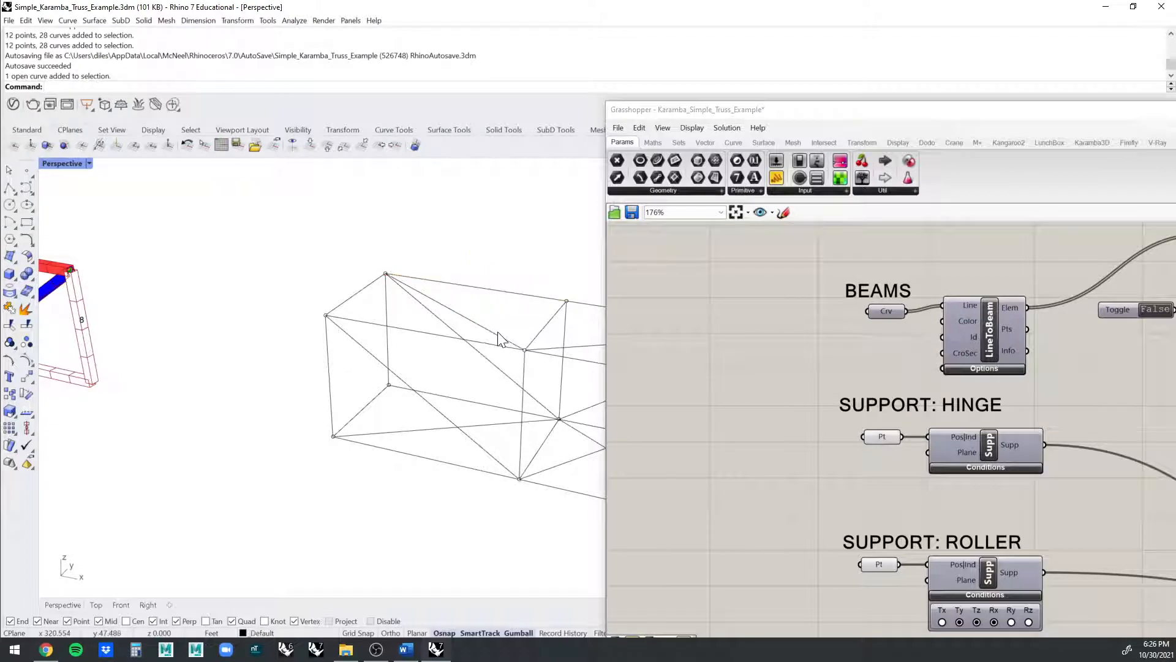
{"action": "right_click_drag", "start_coordinate": [446, 276], "coordinate": [604, 279], "text": "shift"}
{"action": "scroll", "coordinate": [218, 256], "scroll_direction": "up", "scroll_amount": 4}
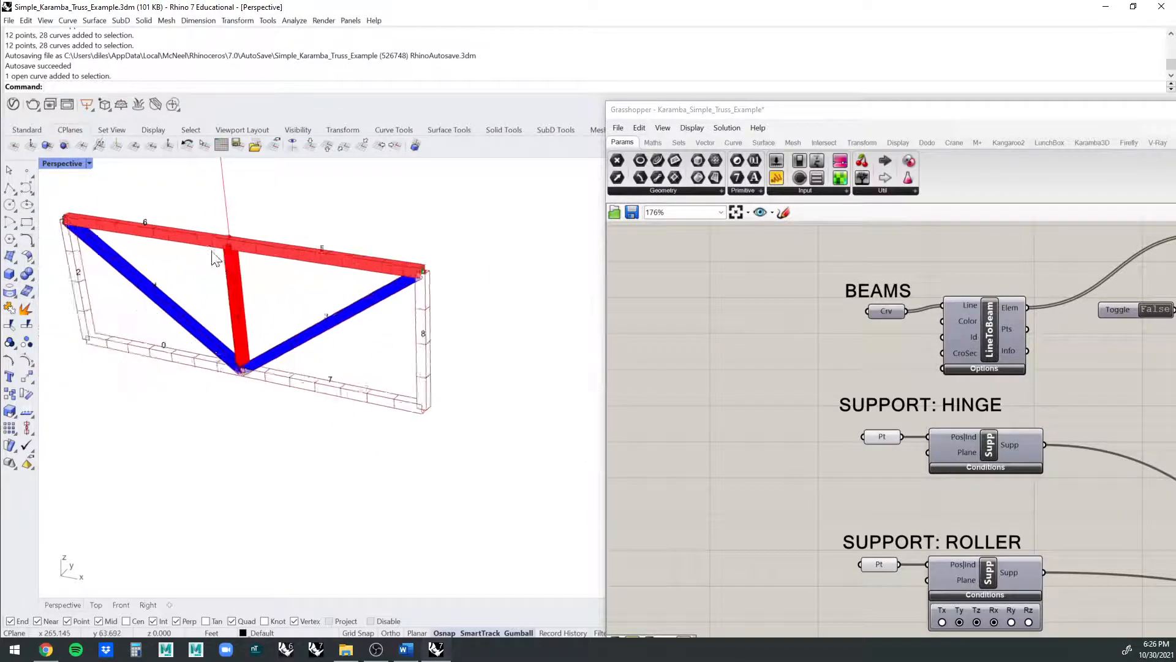
{"action": "left_click", "coordinate": [337, 251]}
{"action": "scroll", "coordinate": [343, 231], "scroll_direction": "down", "scroll_amount": 2}
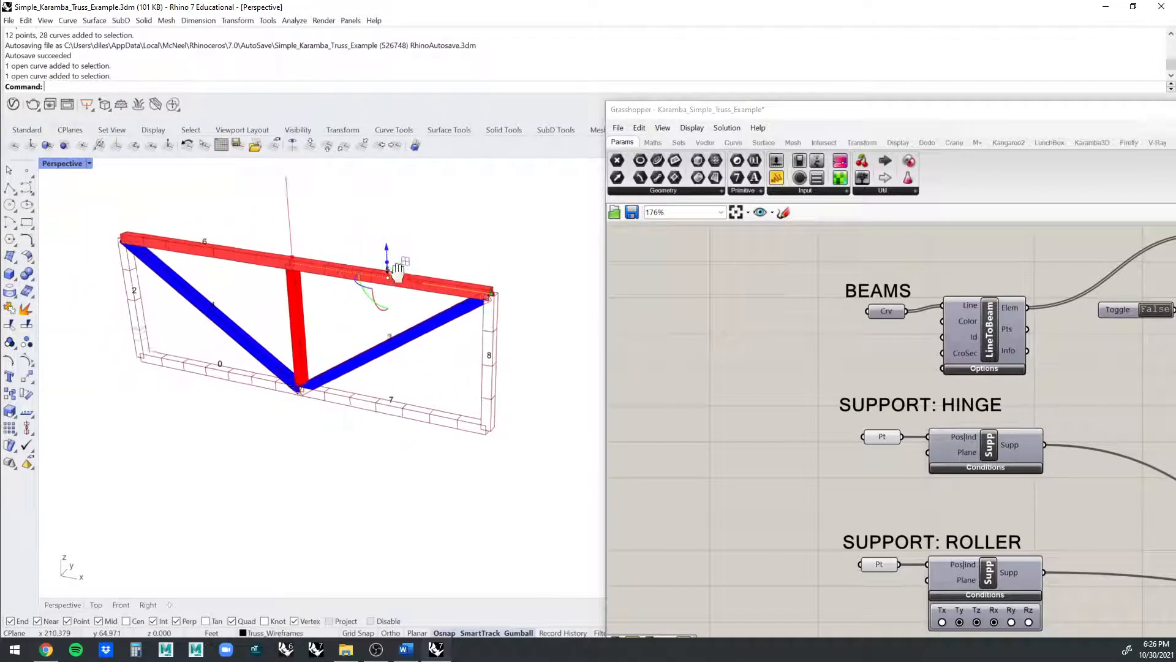
{"action": "right_click_drag", "start_coordinate": [362, 225], "coordinate": [378, 236]}
{"action": "scroll", "coordinate": [458, 288], "scroll_direction": "up", "scroll_amount": 4}
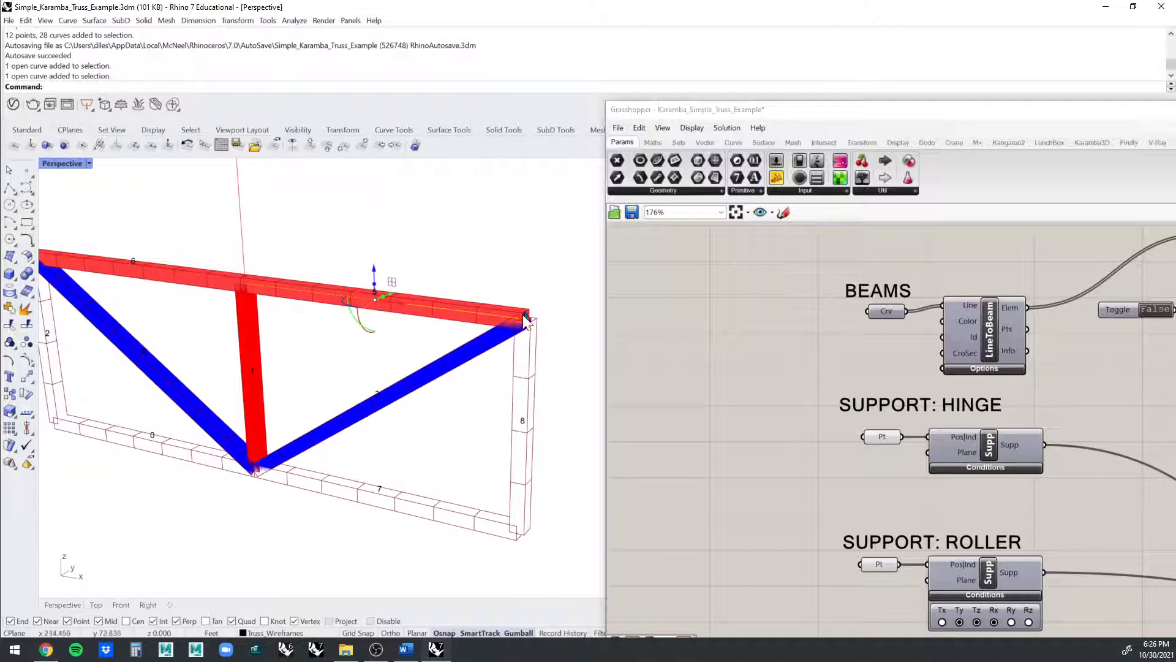
{"action": "left_click_drag", "start_coordinate": [374, 267], "coordinate": [380, 214]}
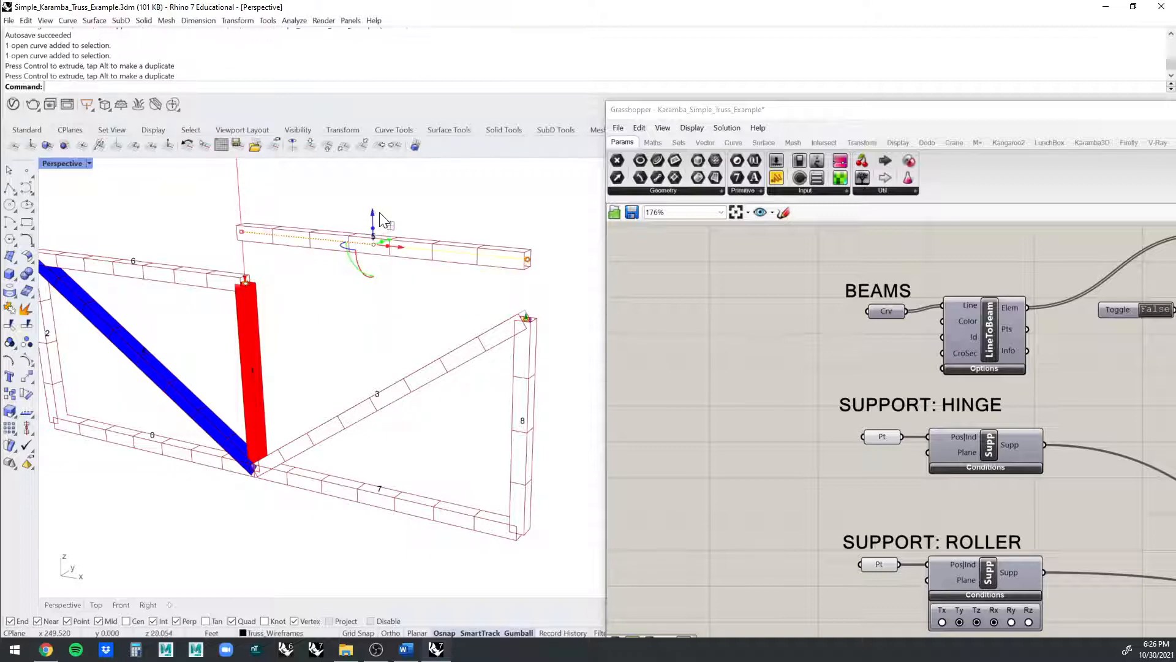
- Undo the vertical moves of top chord member 5
{"action": "scroll", "coordinate": [383, 231], "scroll_direction": "down", "scroll_amount": 3}
{"action": "key", "text": "ctrl+z"}
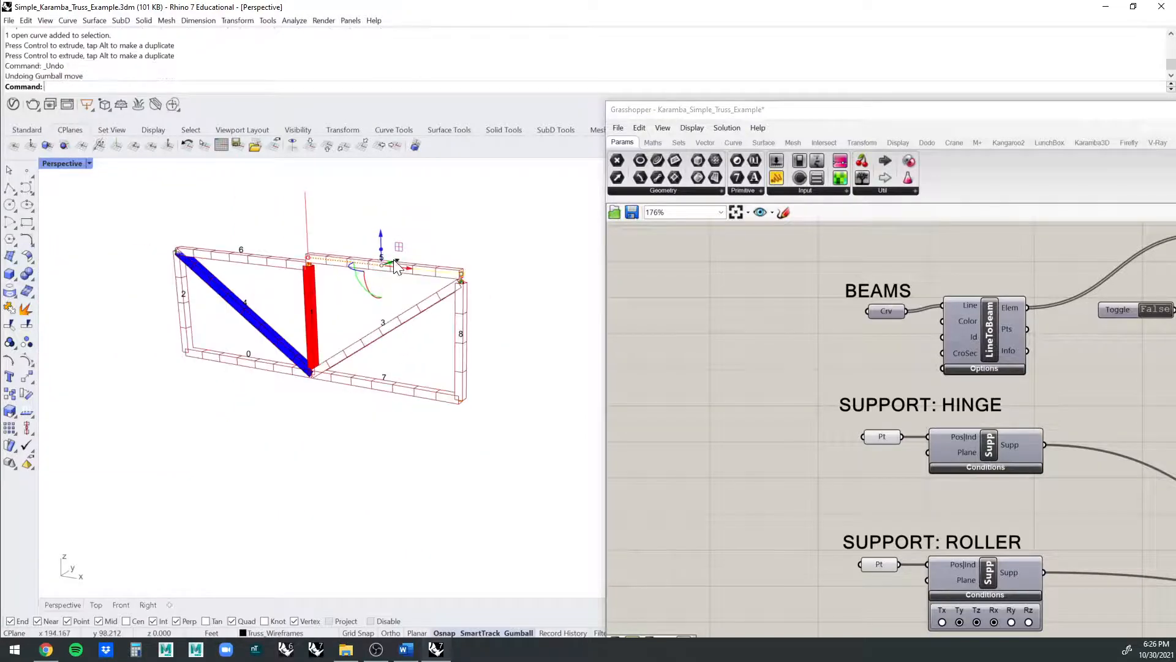
{"action": "key", "text": "ctrl+z"}
- Turn on the Deformation display of the ModelView component to view the flat truss's deflected shape
{"action": "scroll", "coordinate": [750, 307], "scroll_direction": "down", "scroll_amount": 4}
{"action": "right_click_drag", "start_coordinate": [968, 289], "coordinate": [788, 202]}
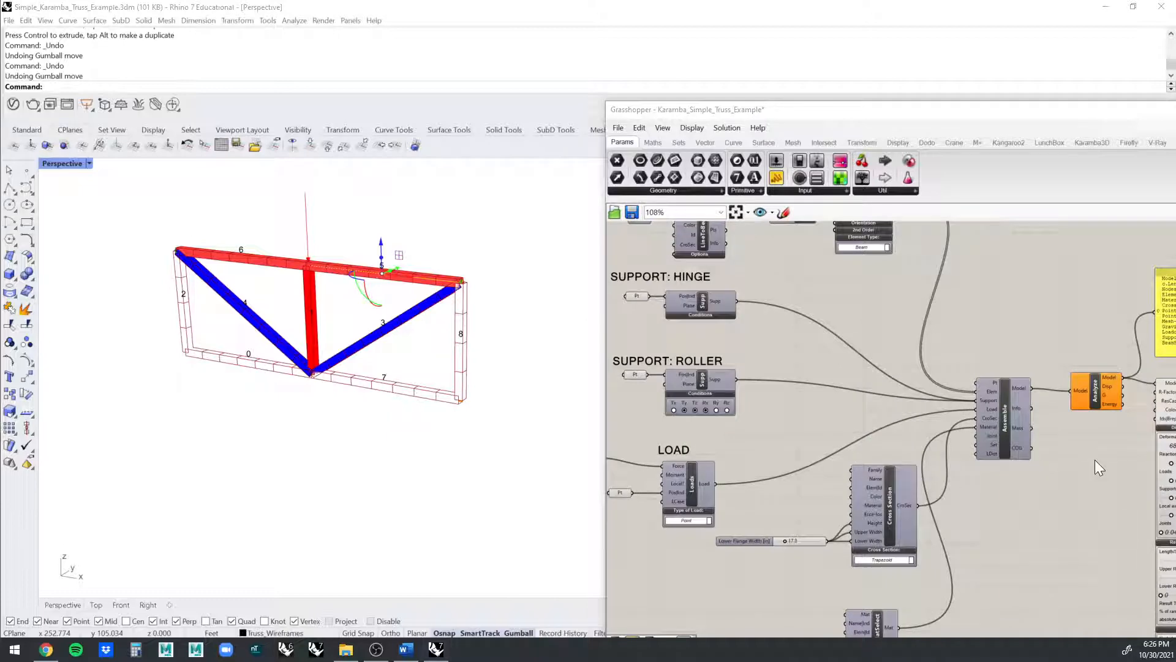
{"action": "right_click_drag", "start_coordinate": [1071, 454], "coordinate": [1003, 444]}
{"action": "scroll", "coordinate": [914, 422], "scroll_direction": "up", "scroll_amount": 5}
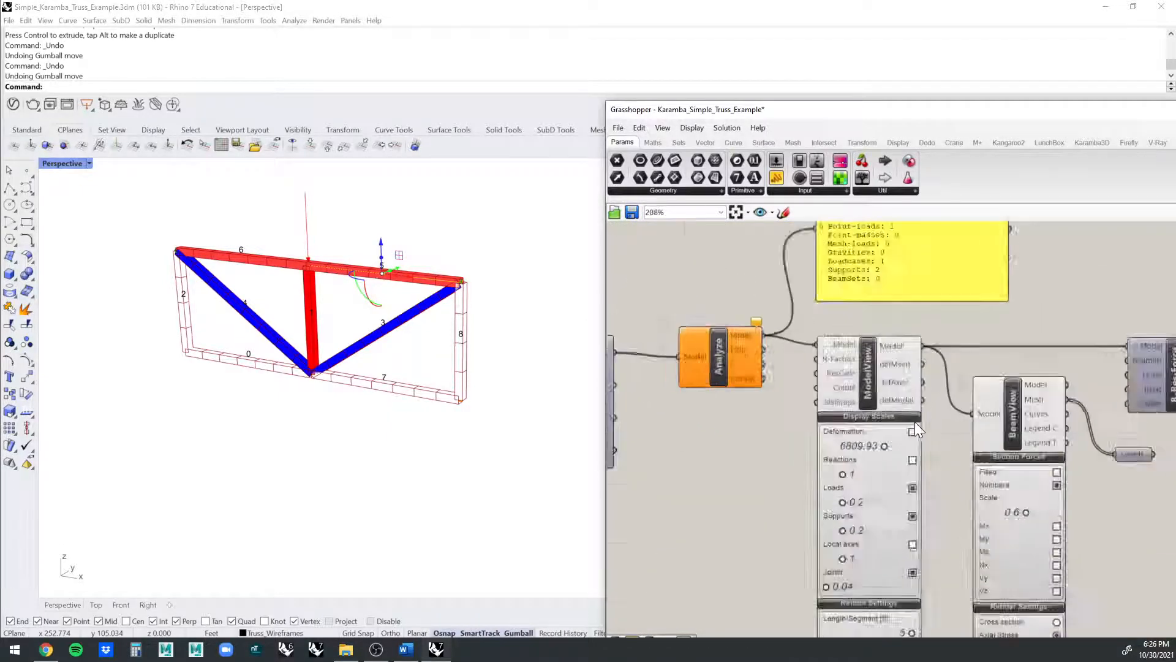
{"action": "left_click", "coordinate": [911, 438]}
{"action": "scroll", "coordinate": [393, 296], "scroll_direction": "up", "scroll_amount": 4}
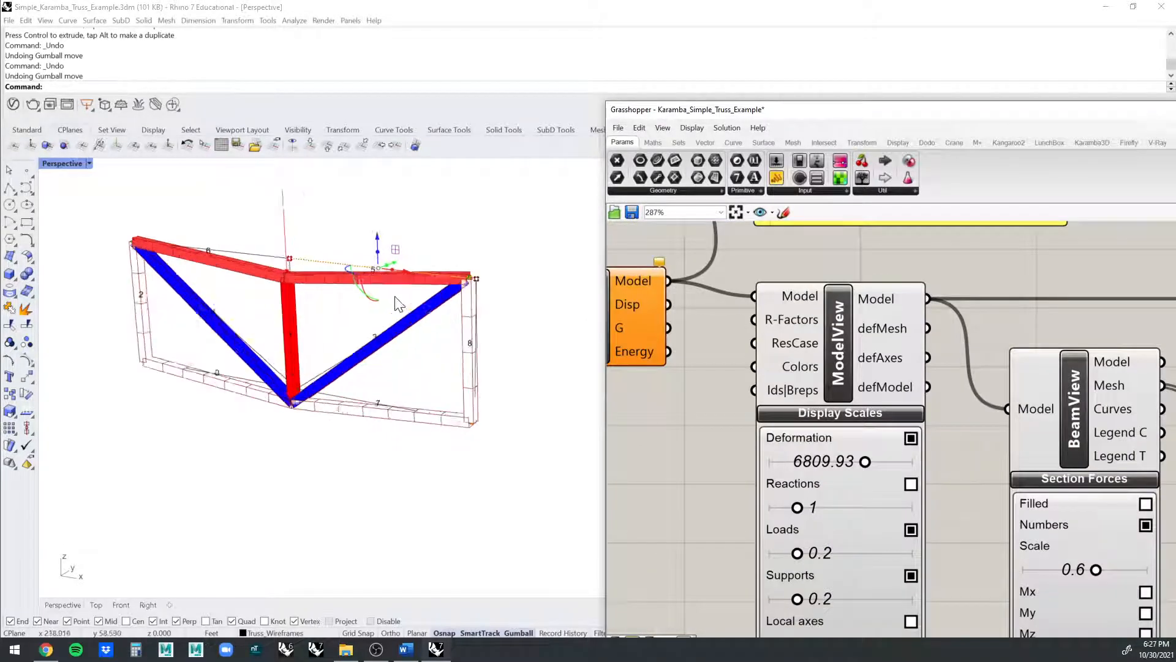
- Move top chord member 5 and the right diagonal of the flat truss off their joints, undoing each move
{"action": "left_click_drag", "start_coordinate": [373, 238], "coordinate": [373, 211]}
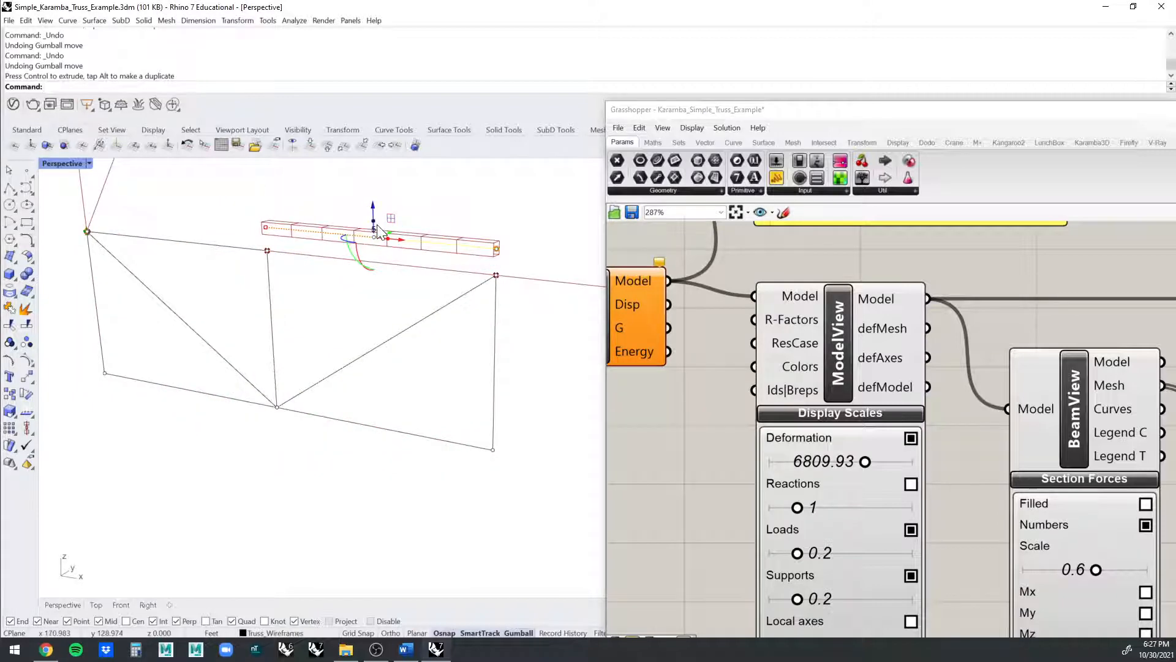
{"action": "key", "text": "ctrl+z"}
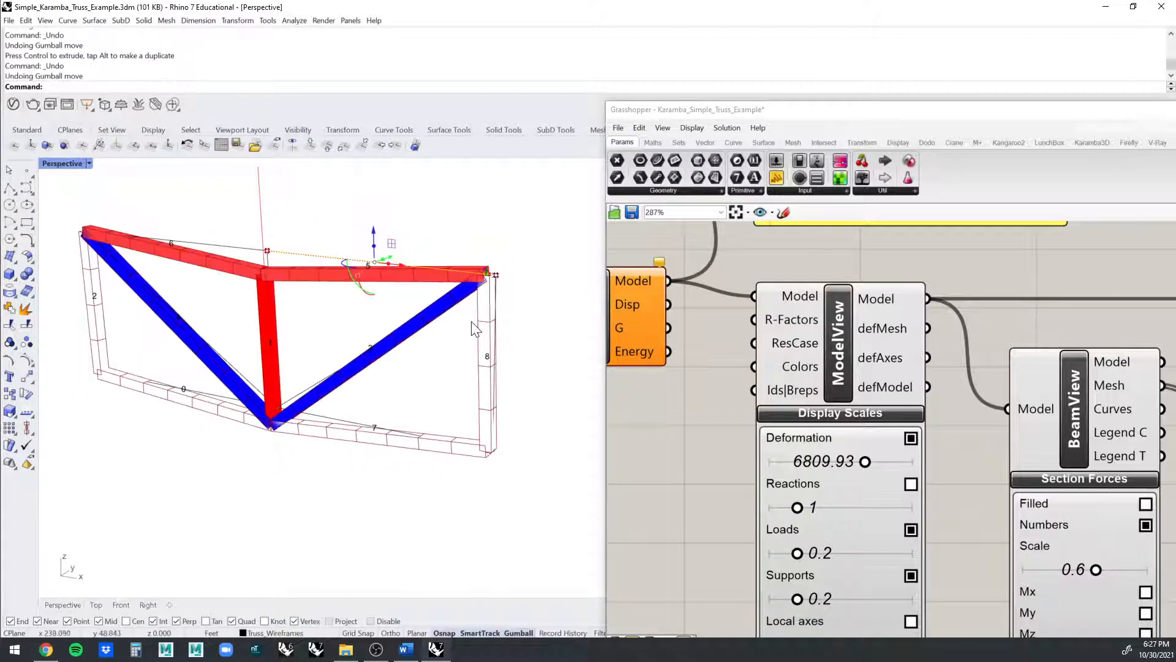
{"action": "left_click_drag", "start_coordinate": [410, 364], "coordinate": [405, 339]}
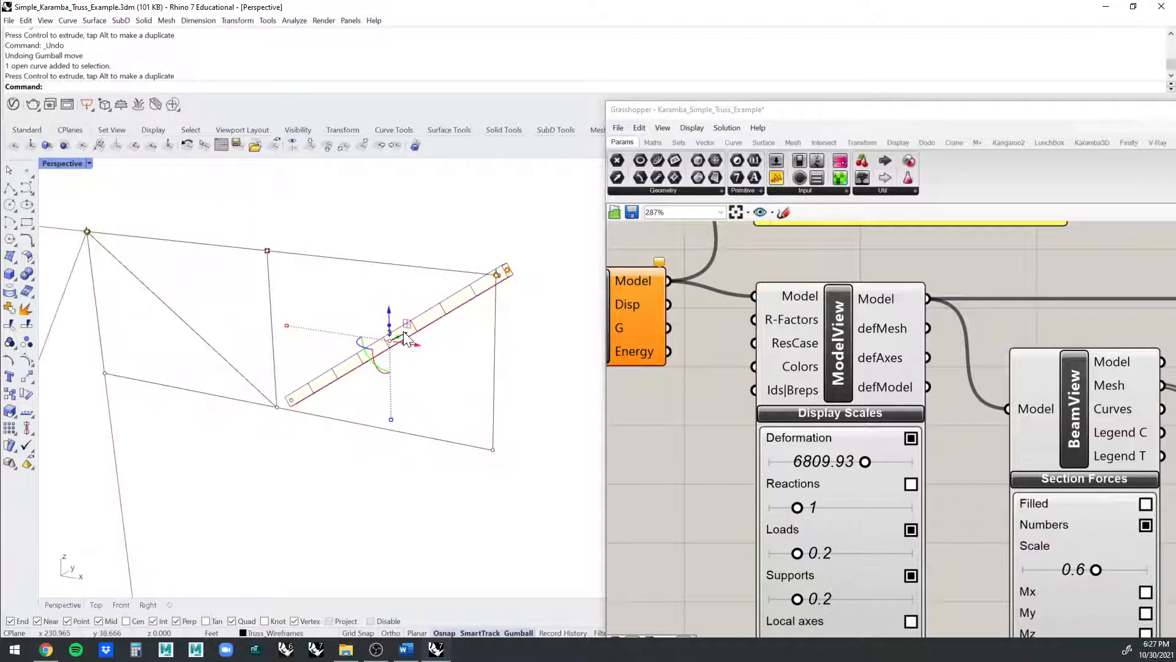
{"action": "key", "text": "ctrl+z"}
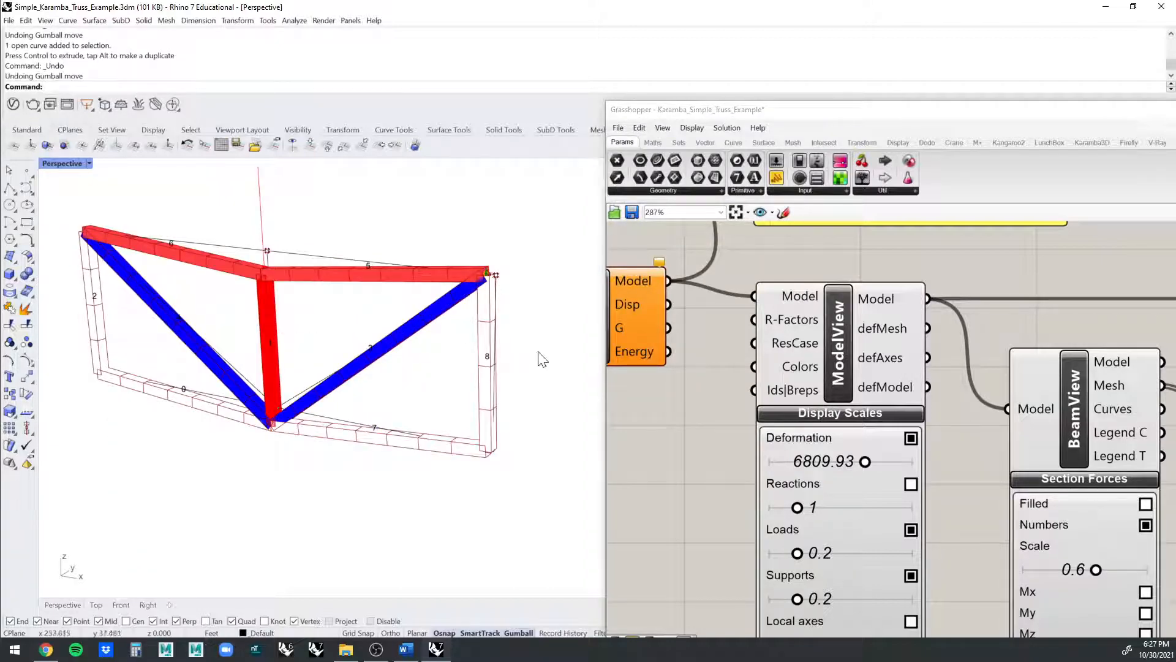
- Join the flat truss's two bottom chord curves into one curve, and undo the join
{"action": "left_click", "coordinate": [338, 419]}
{"action": "left_click", "coordinate": [194, 391]}
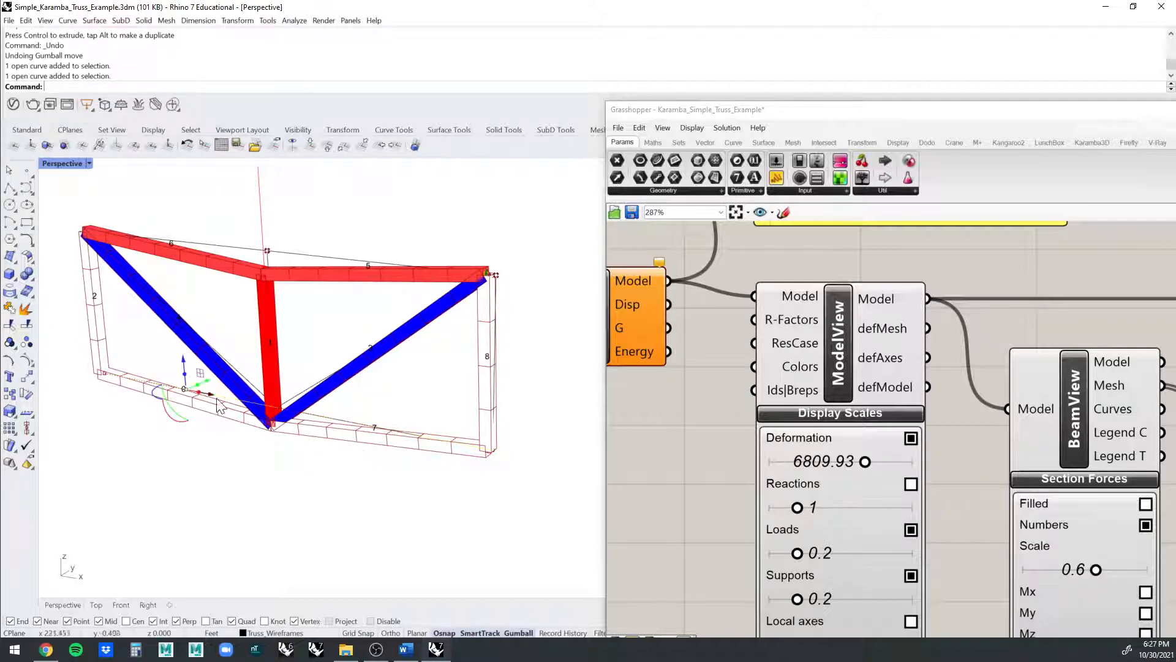
{"action": "left_click", "coordinate": [11, 308]}
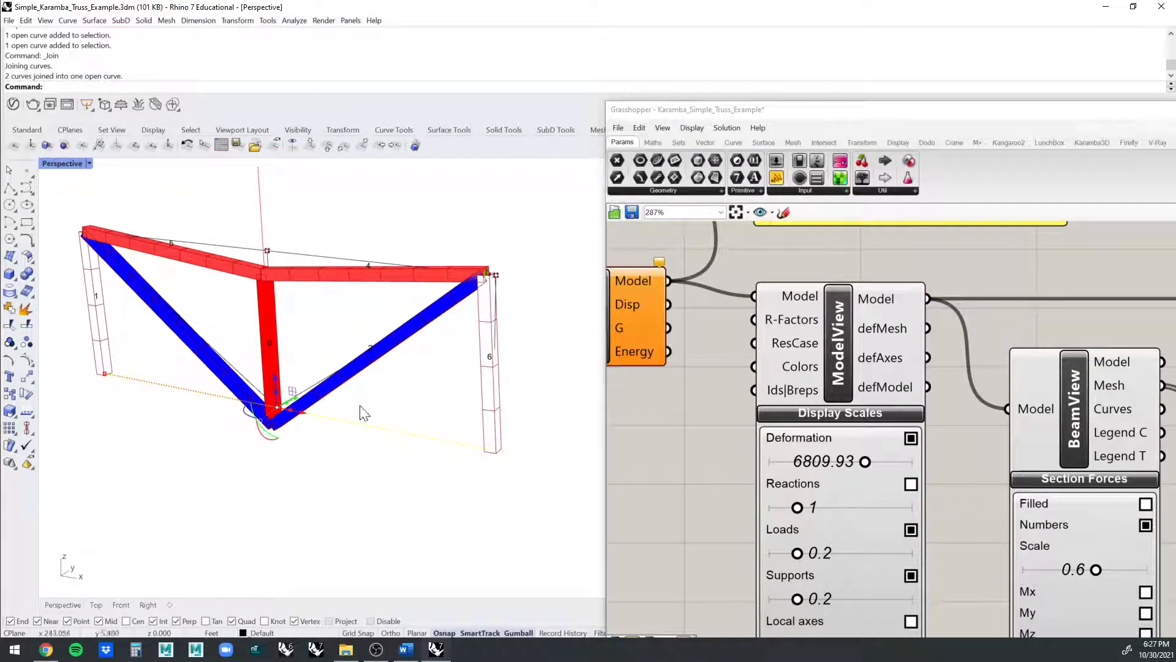
{"action": "key", "text": "ctrl+z"}
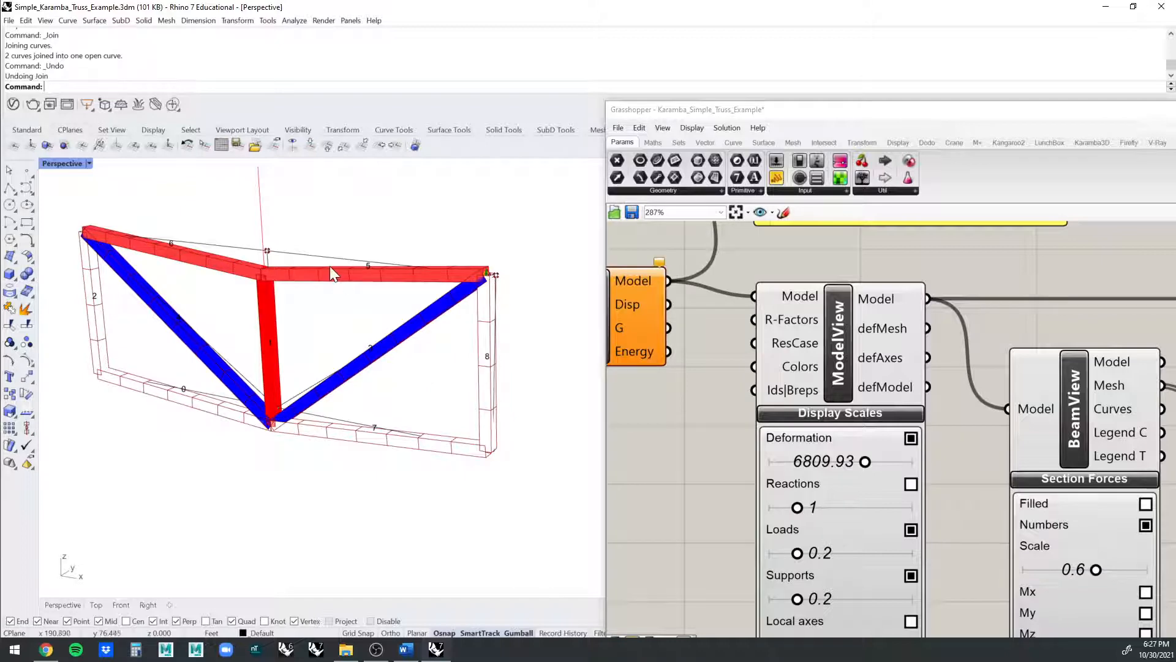
- Join the flat truss's central vertical with the right top chord curve, and undo the join
{"action": "left_click_drag", "start_coordinate": [275, 260], "coordinate": [251, 262]}
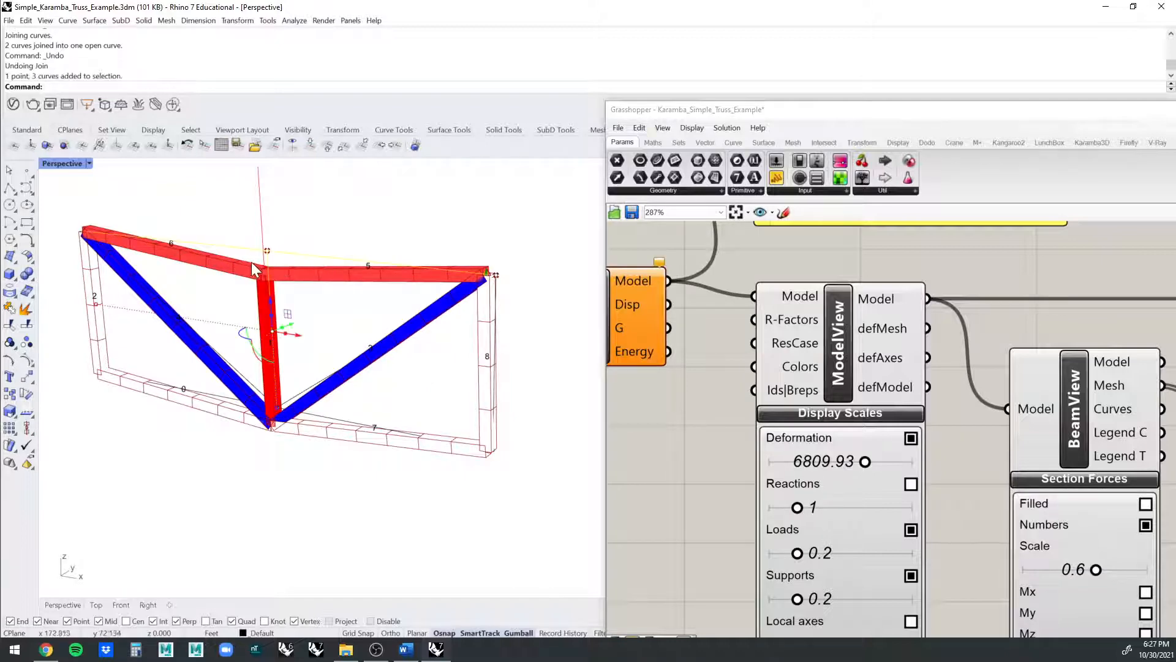
{"action": "left_click_drag", "start_coordinate": [336, 240], "coordinate": [270, 259]}
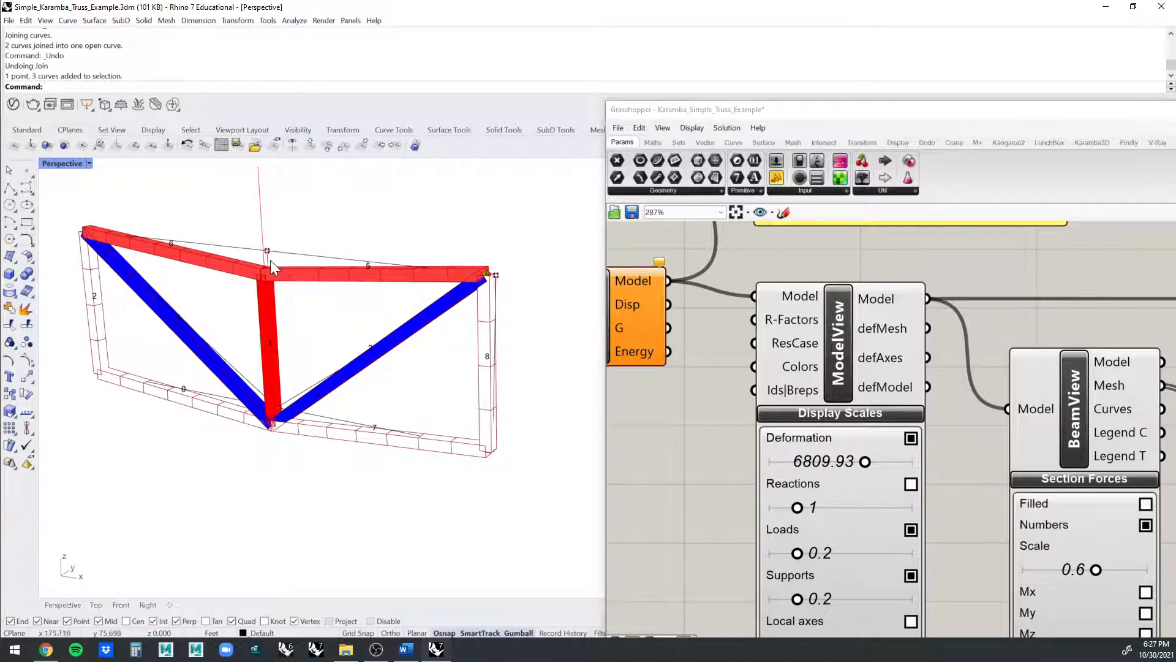
{"action": "left_click", "coordinate": [268, 260]}
{"action": "left_click", "coordinate": [294, 253], "text": "shift"}
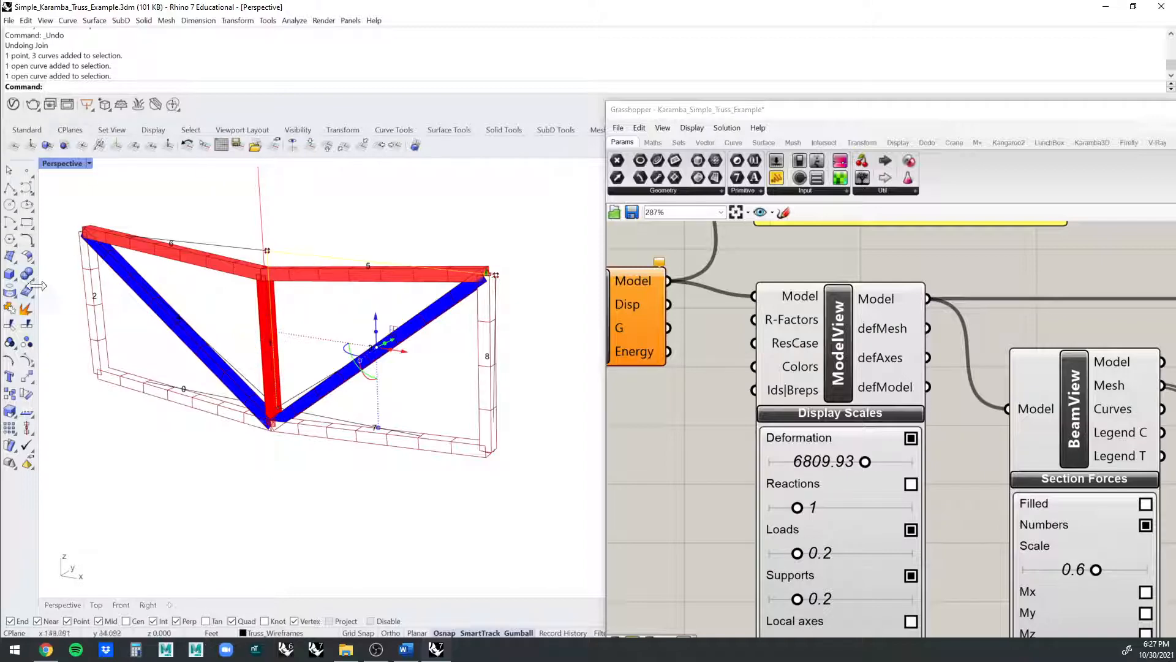
{"action": "left_click", "coordinate": [26, 308]}
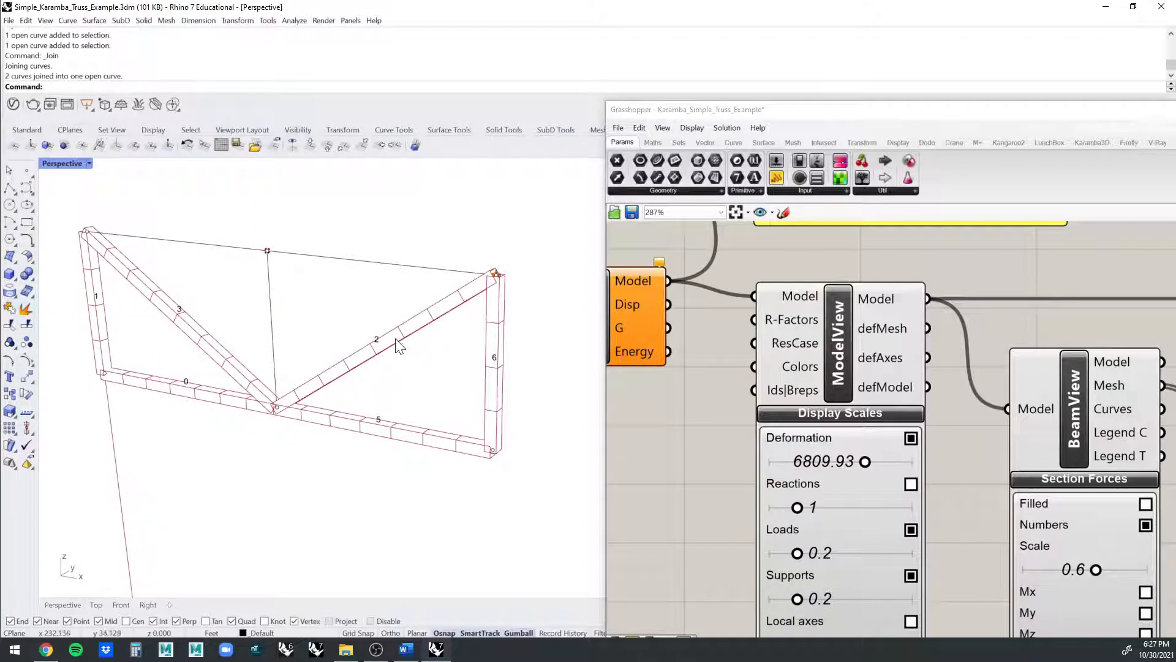
{"action": "key", "text": "ctrl+z"}
{"action": "left_click", "coordinate": [336, 258]}
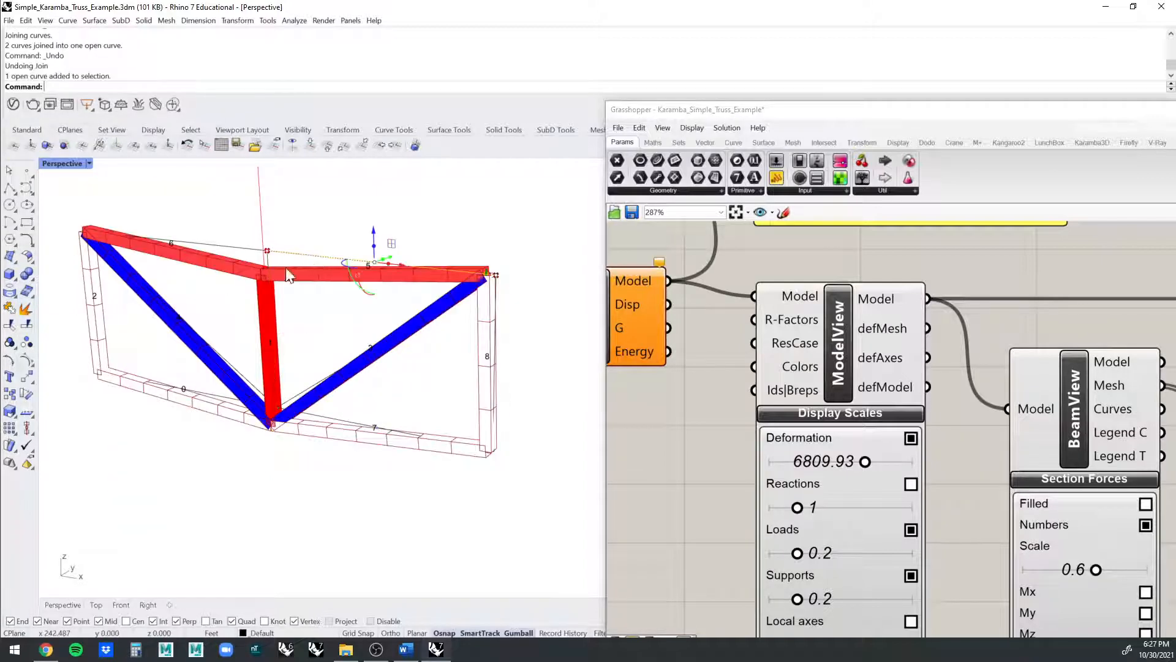
{"action": "left_click", "coordinate": [478, 290]}
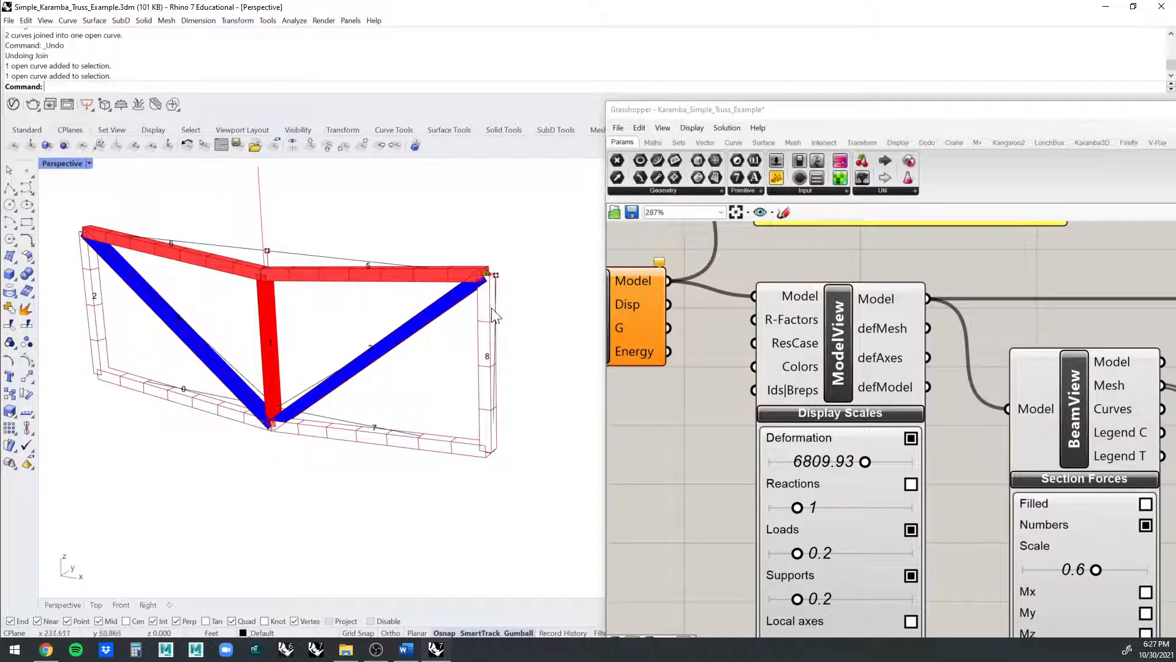
{"action": "left_click", "coordinate": [351, 258]}
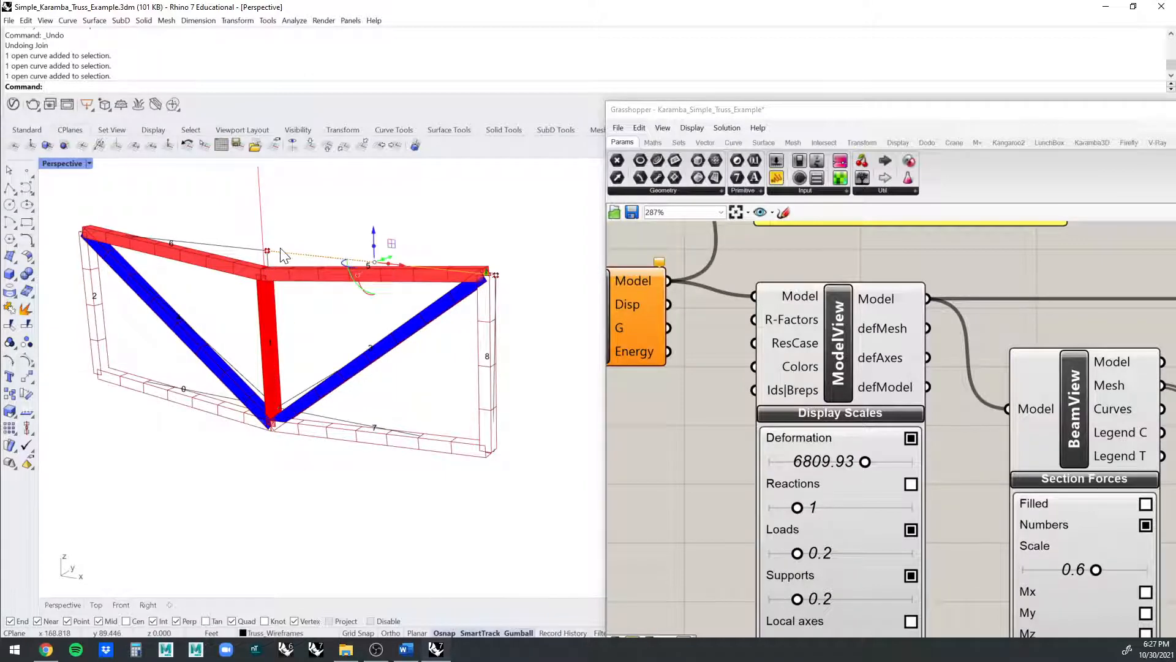
{"action": "left_click", "coordinate": [526, 280]}
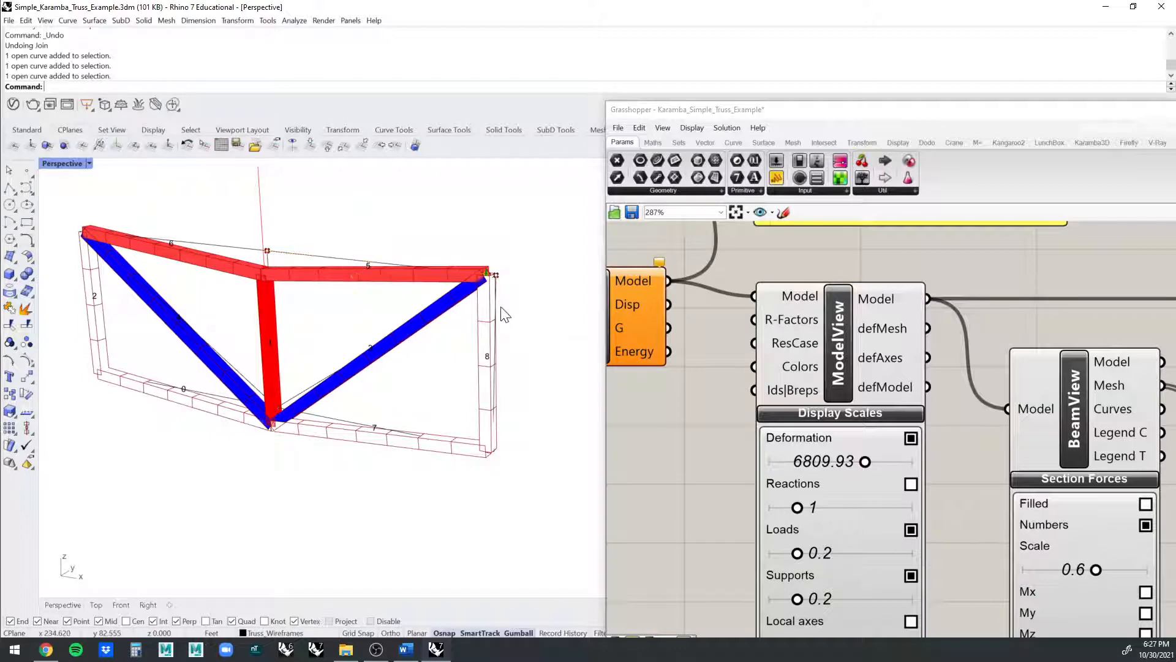
- Select the whole 3D box truss wireframe and set it as multiple curves in the BEAMS curve parameter
{"action": "scroll", "coordinate": [501, 312], "scroll_direction": "down", "scroll_amount": 9}
{"action": "right_click_drag", "start_coordinate": [509, 333], "coordinate": [282, 328], "text": "shift"}
{"action": "scroll", "coordinate": [282, 328], "scroll_direction": "up", "scroll_amount": 2}
{"action": "left_click_drag", "start_coordinate": [186, 231], "coordinate": [531, 481]}
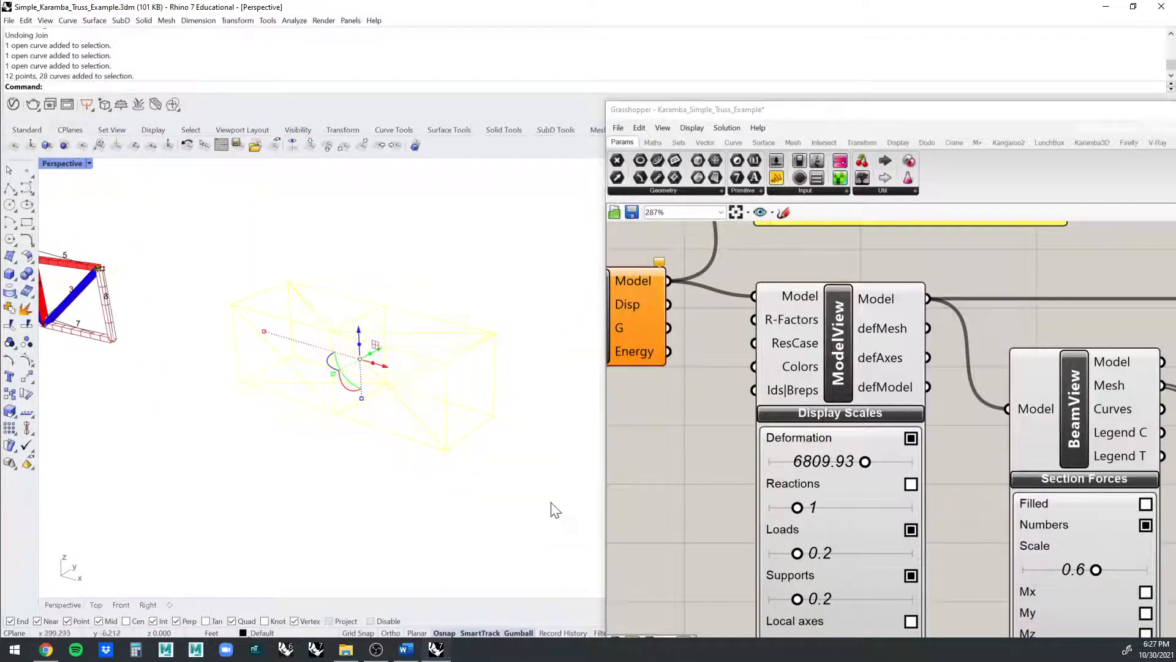
{"action": "left_click_drag", "start_coordinate": [220, 235], "coordinate": [534, 568]}
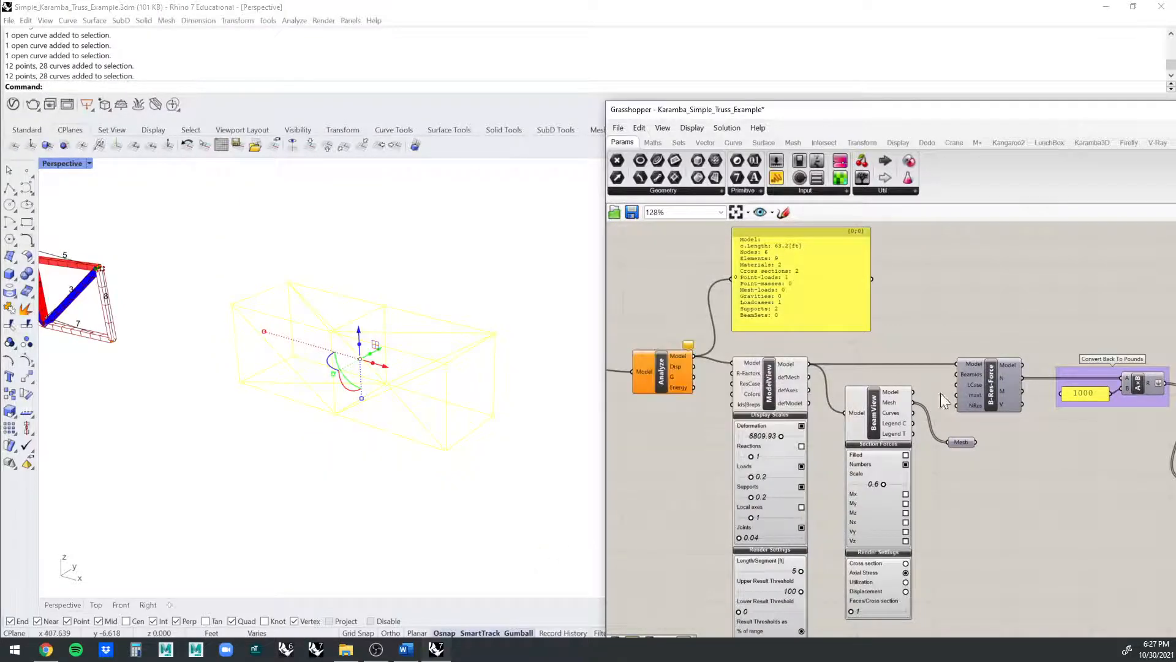
{"action": "right_click_drag", "start_coordinate": [696, 306], "coordinate": [1101, 332]}
{"action": "scroll", "coordinate": [950, 359], "scroll_direction": "down", "scroll_amount": 2}
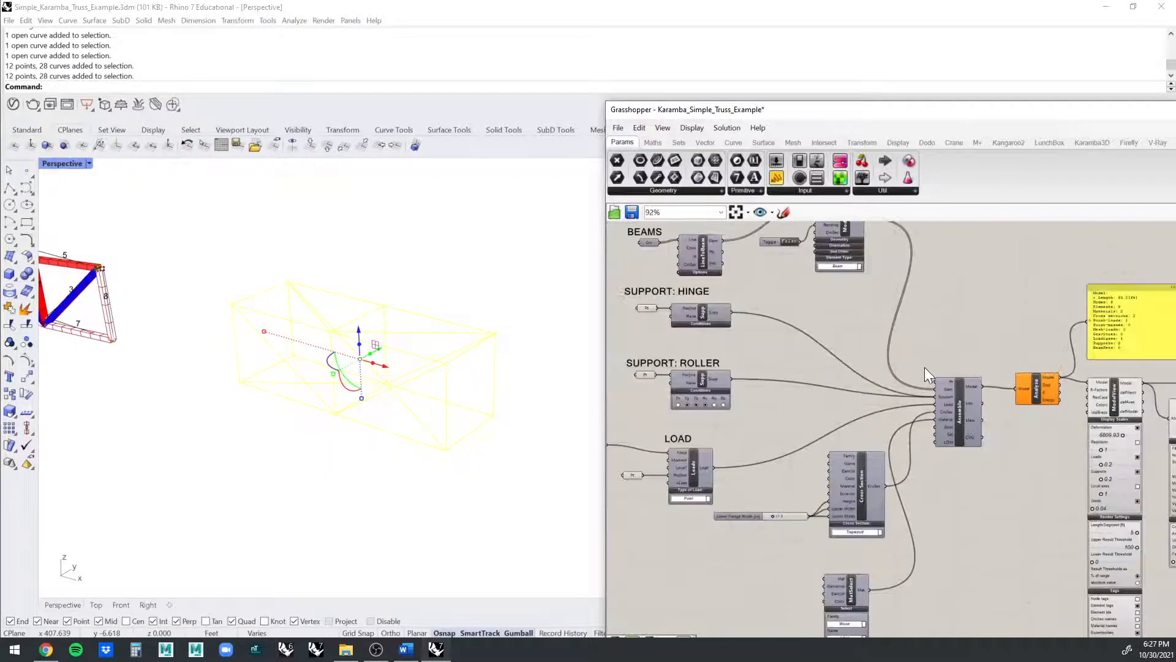
{"action": "right_click_drag", "start_coordinate": [764, 358], "coordinate": [866, 379]}
{"action": "scroll", "coordinate": [725, 273], "scroll_direction": "up", "scroll_amount": 2}
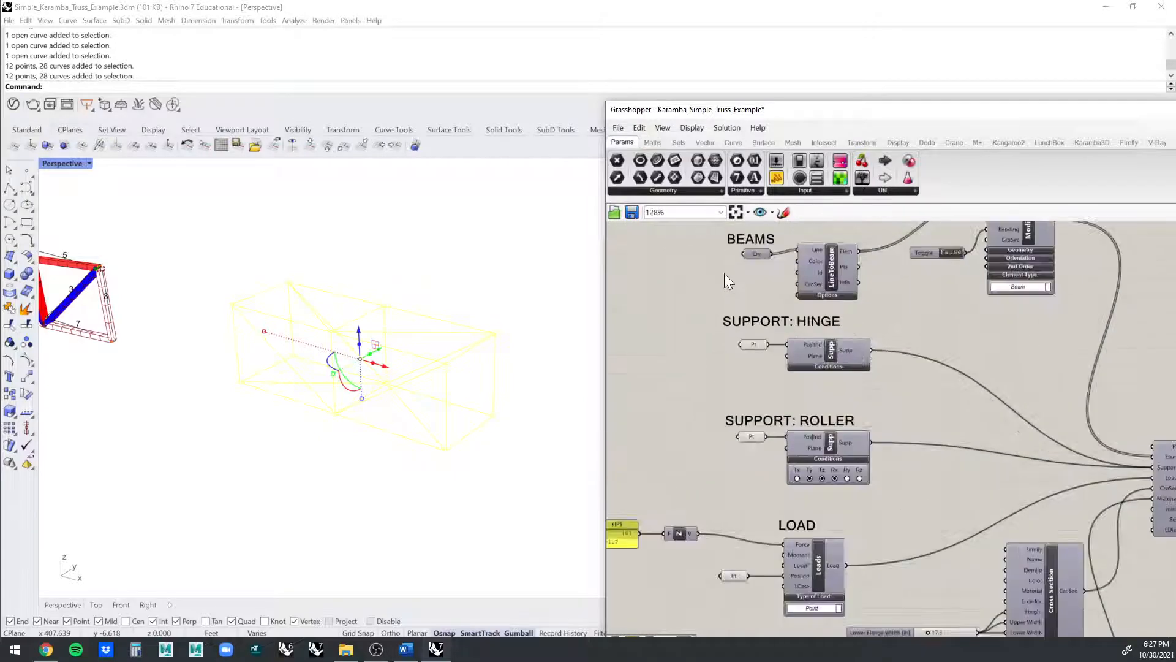
{"action": "right_click", "coordinate": [757, 251]}
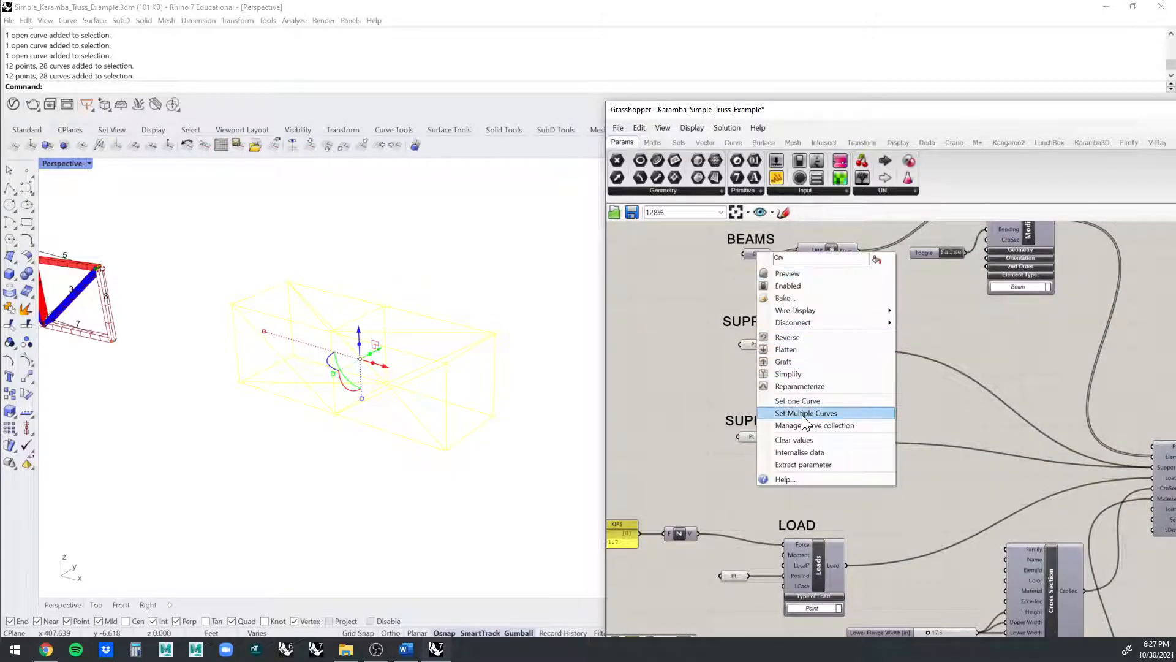
{"action": "left_click", "coordinate": [802, 439]}
{"action": "left_click", "coordinate": [374, 501]}
- Set the two top corner points at the box truss end nearest the flat truss as multiple points for SUPPORT: HINGE
{"action": "right_click_drag", "start_coordinate": [374, 501], "coordinate": [551, 385]}
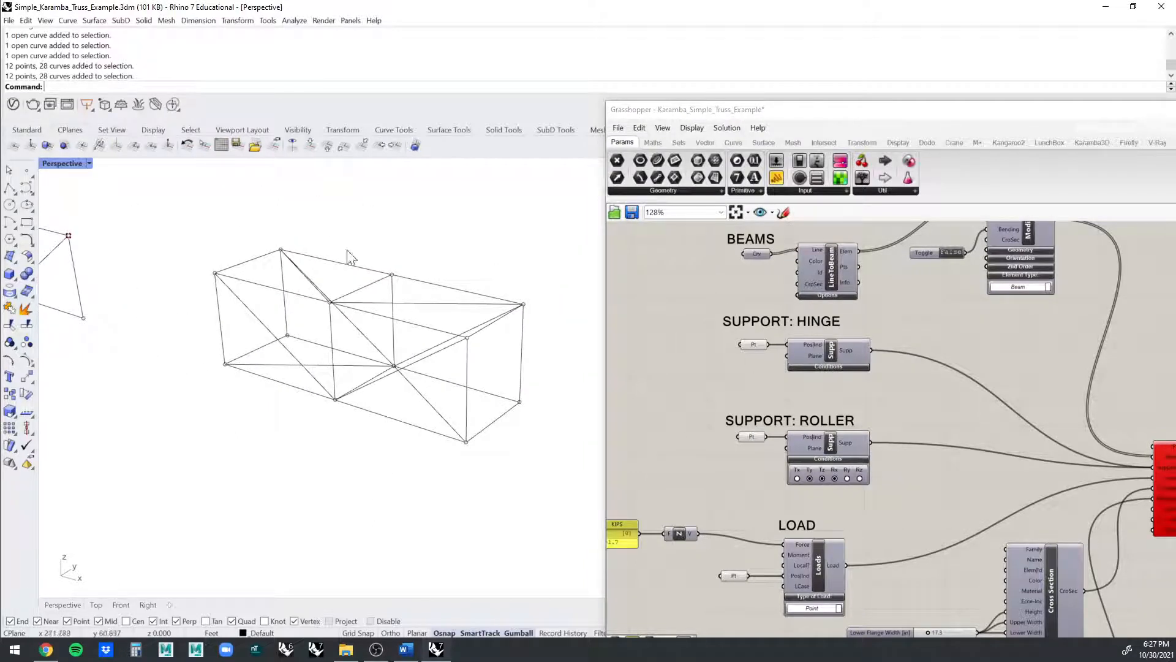
{"action": "scroll", "coordinate": [177, 288], "scroll_direction": "up", "scroll_amount": 4}
{"action": "left_click", "coordinate": [205, 274]}
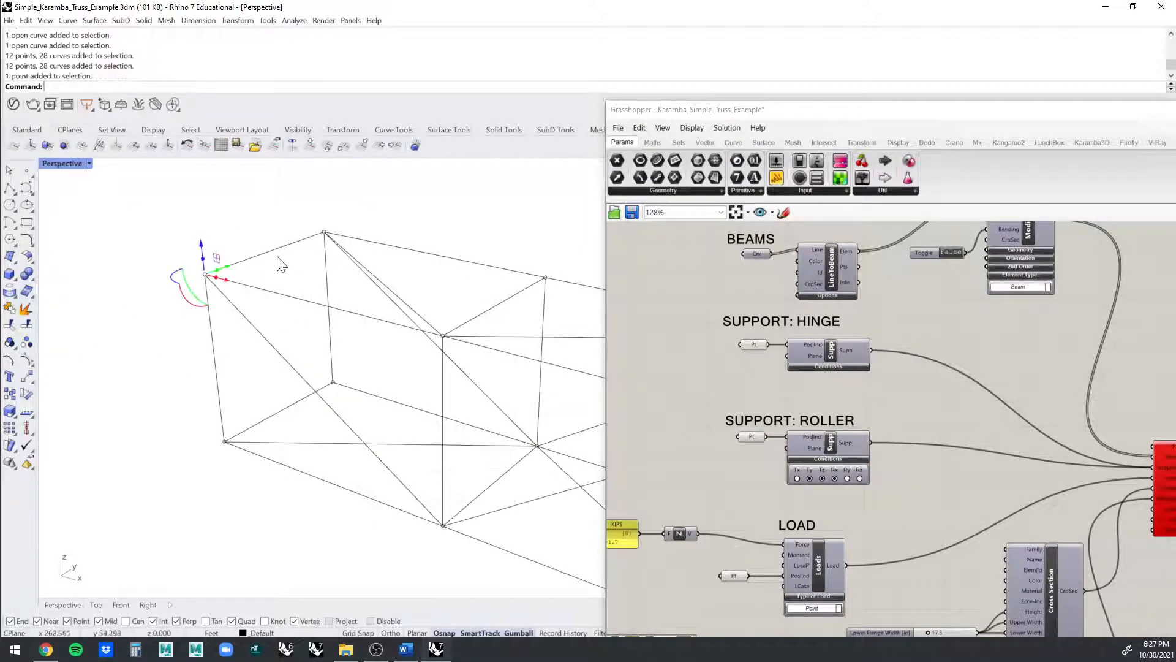
{"action": "left_click", "coordinate": [325, 233], "text": "shift"}
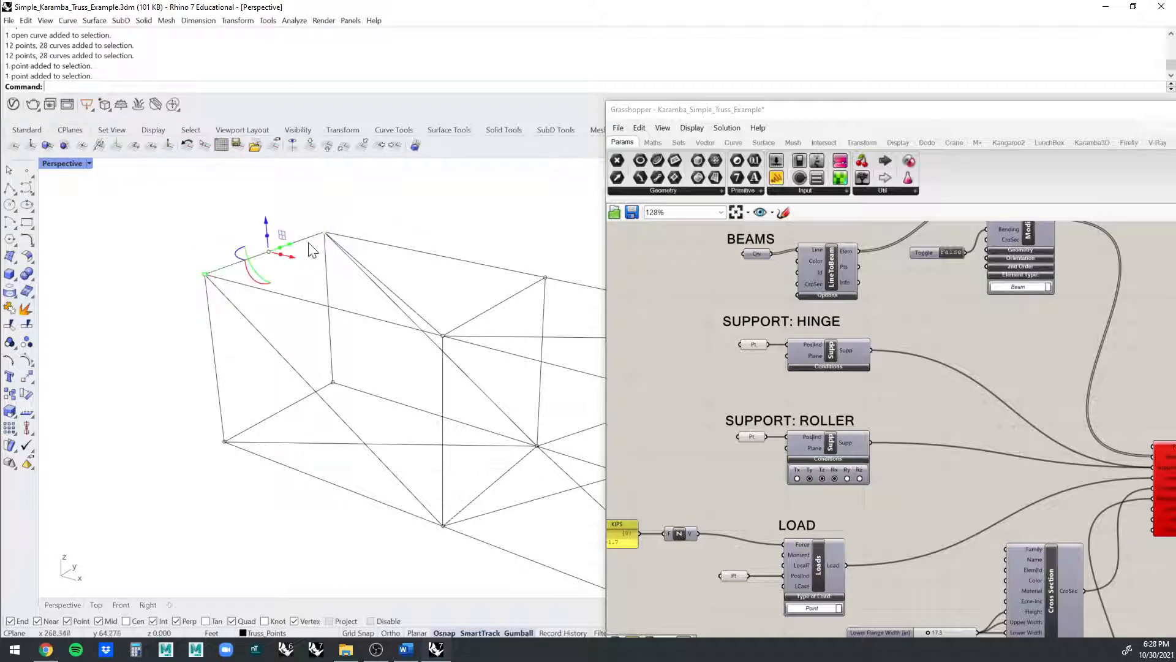
{"action": "left_click", "coordinate": [183, 300]}
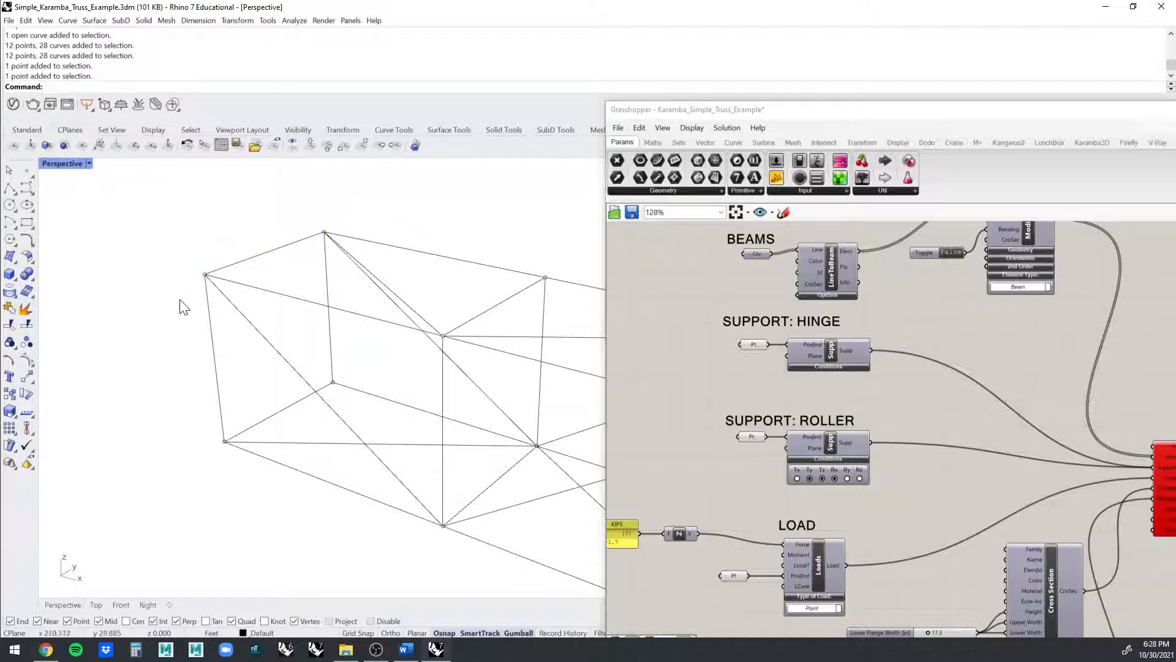
{"action": "left_click_drag", "start_coordinate": [174, 299], "coordinate": [222, 263]}
{"action": "left_click_drag", "start_coordinate": [302, 275], "coordinate": [364, 204], "text": "shift"}
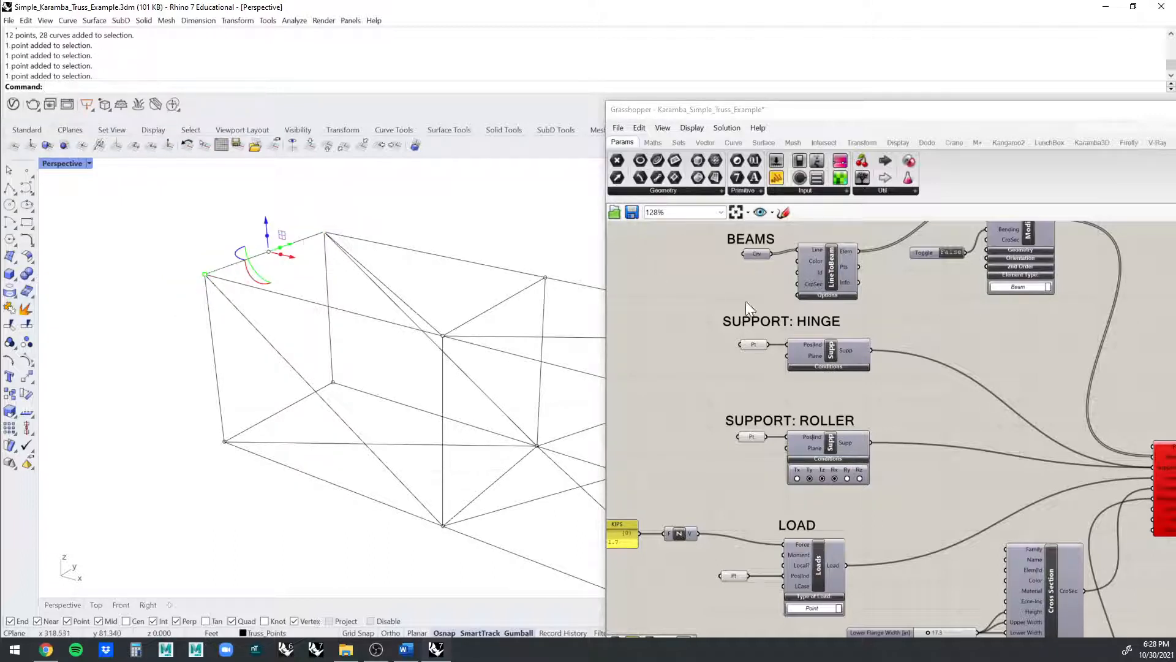
{"action": "right_click", "coordinate": [746, 344]}
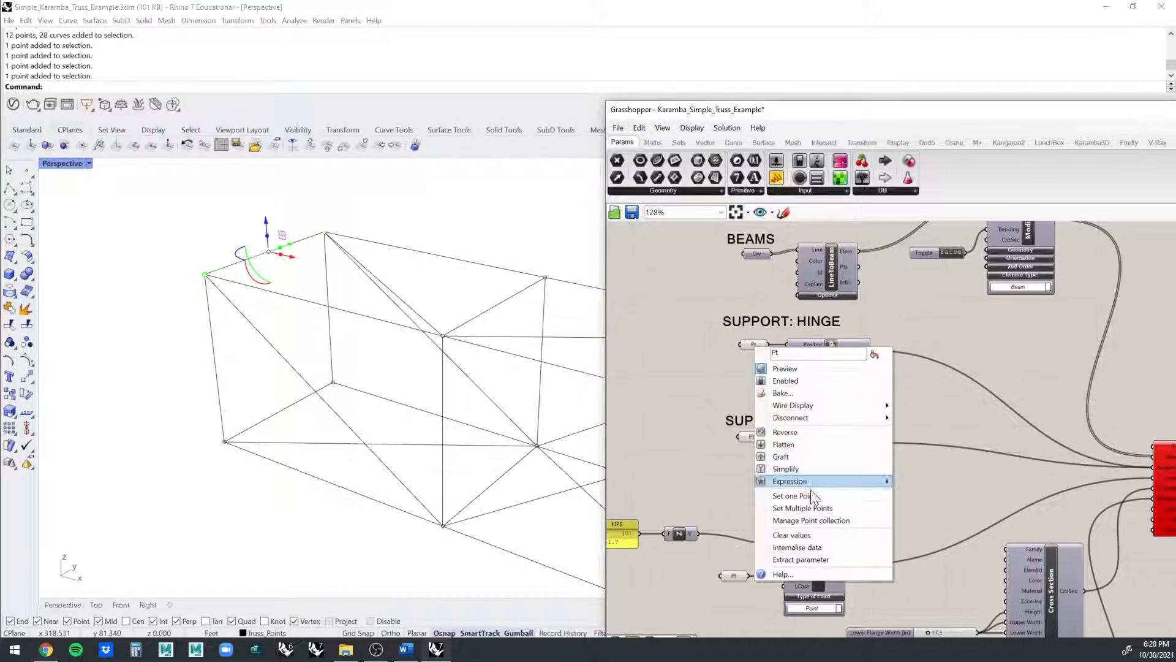
{"action": "left_click", "coordinate": [809, 506]}
- Select the two top corner points at the box truss's far end and set them as multiple points for SUPPORT: HINGE
{"action": "scroll", "coordinate": [343, 258], "scroll_direction": "down", "scroll_amount": 8}
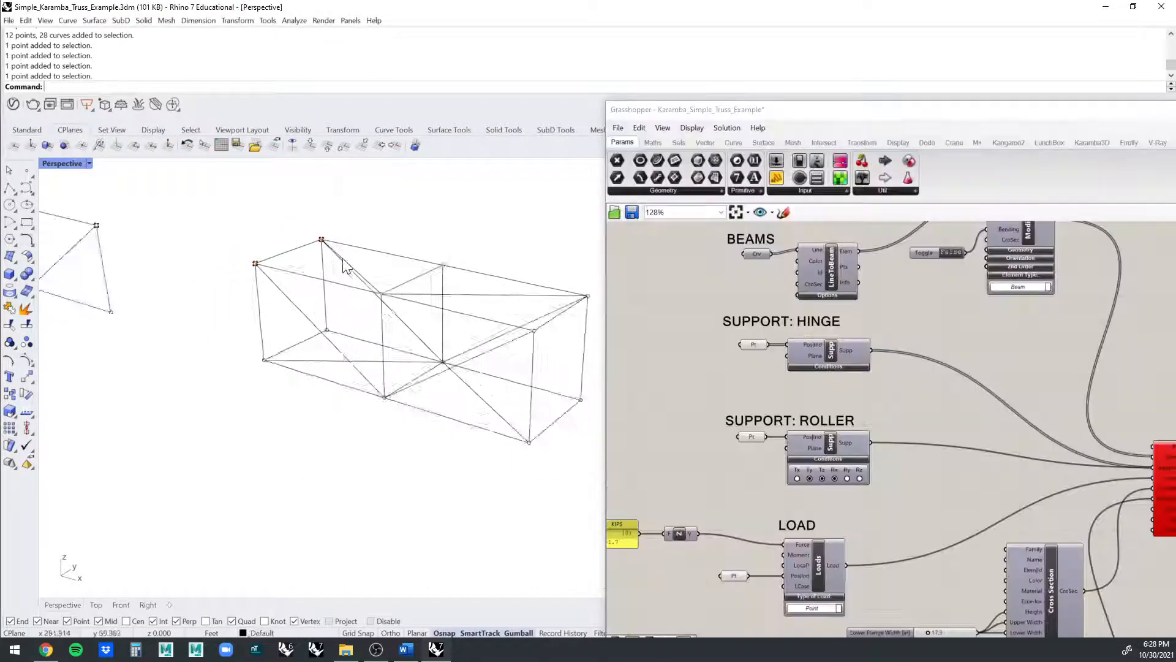
{"action": "right_click_drag", "start_coordinate": [392, 257], "coordinate": [270, 236], "text": "shift"}
{"action": "scroll", "coordinate": [383, 287], "scroll_direction": "up", "scroll_amount": 5}
{"action": "left_click_drag", "start_coordinate": [313, 356], "coordinate": [386, 279]}
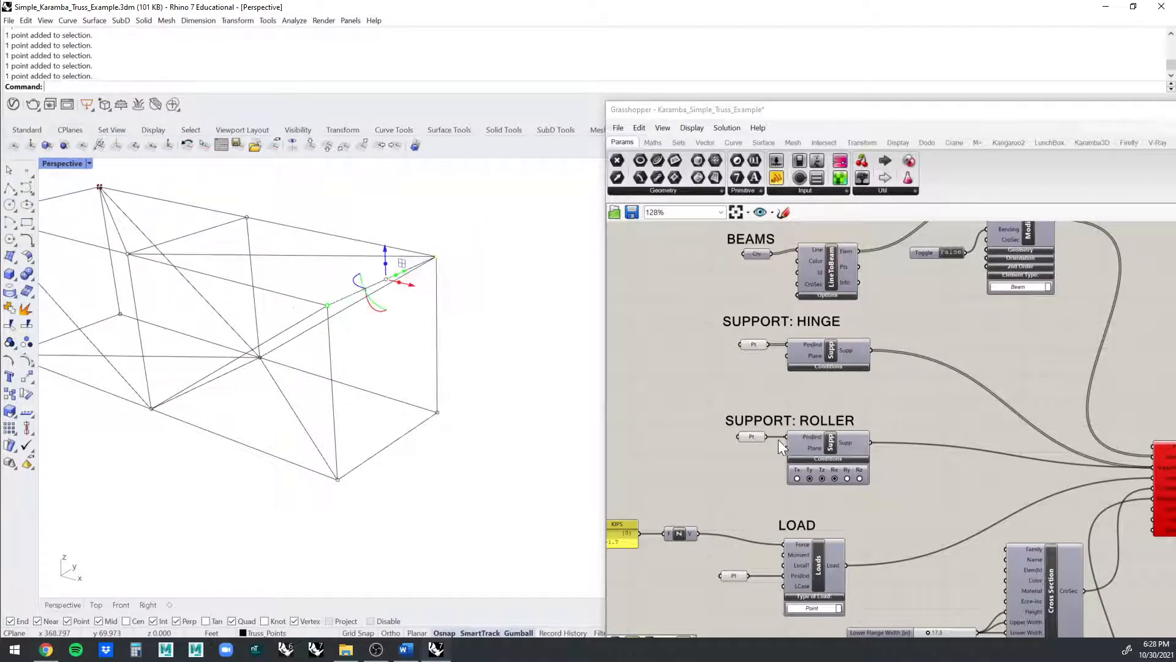
{"action": "right_click", "coordinate": [756, 343]}
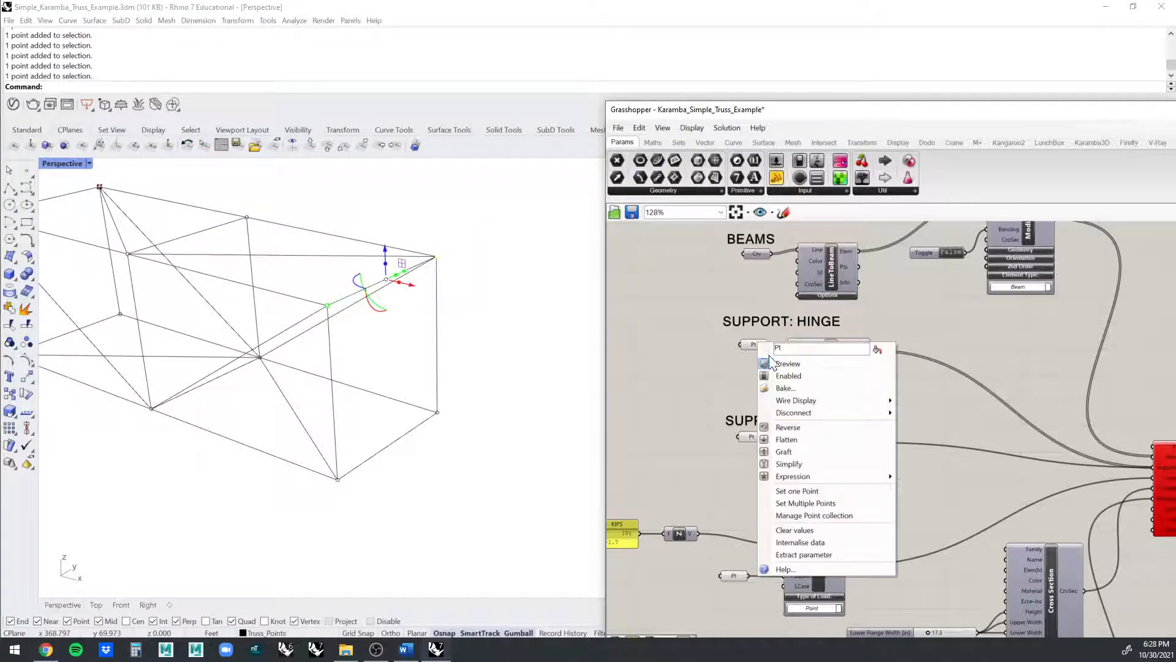
{"action": "left_click", "coordinate": [809, 502]}
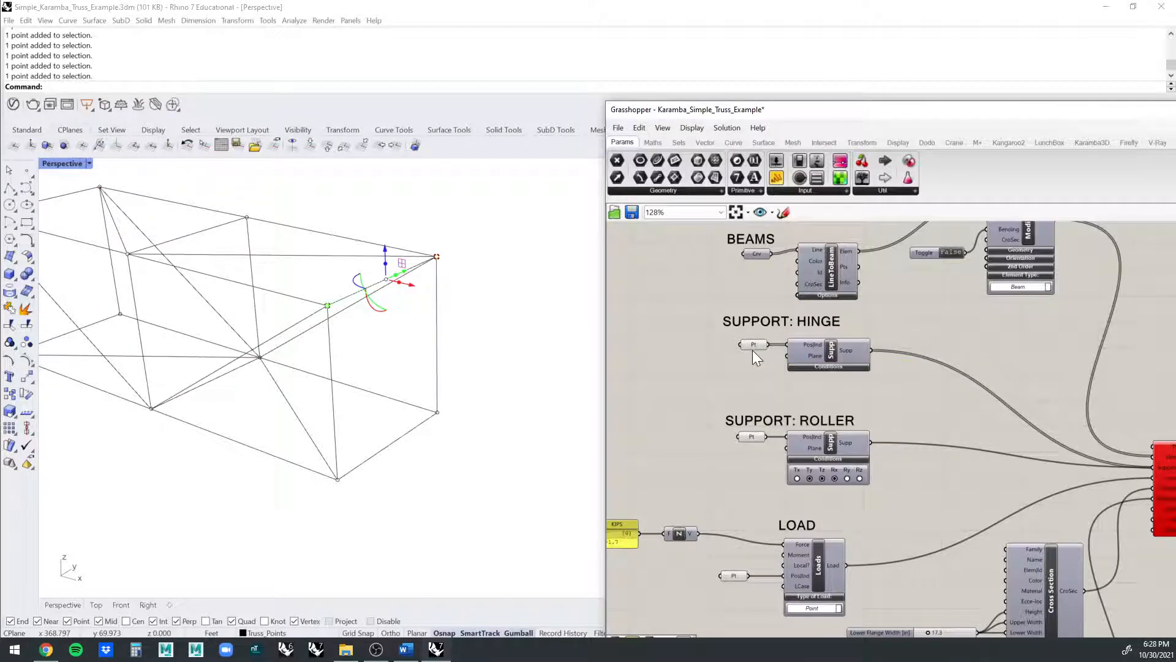
- Set the two selected top corner points at the far end as multiple points for SUPPORT: ROLLER
{"action": "right_click_drag", "start_coordinate": [780, 366], "coordinate": [774, 299]}
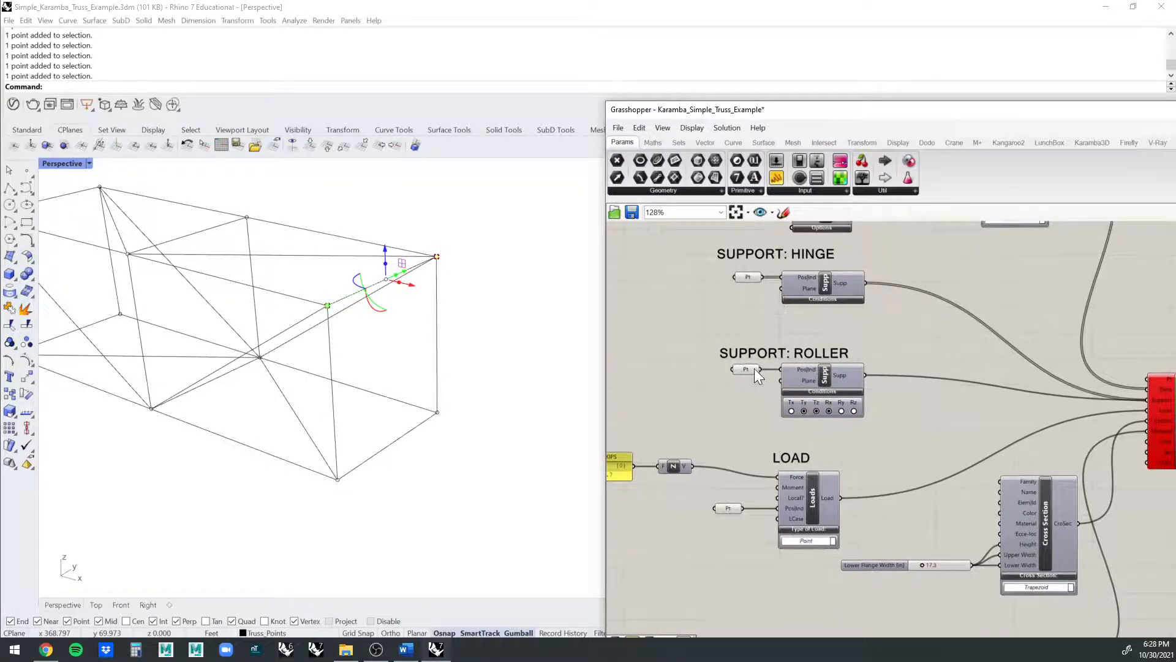
{"action": "right_click", "coordinate": [755, 369]}
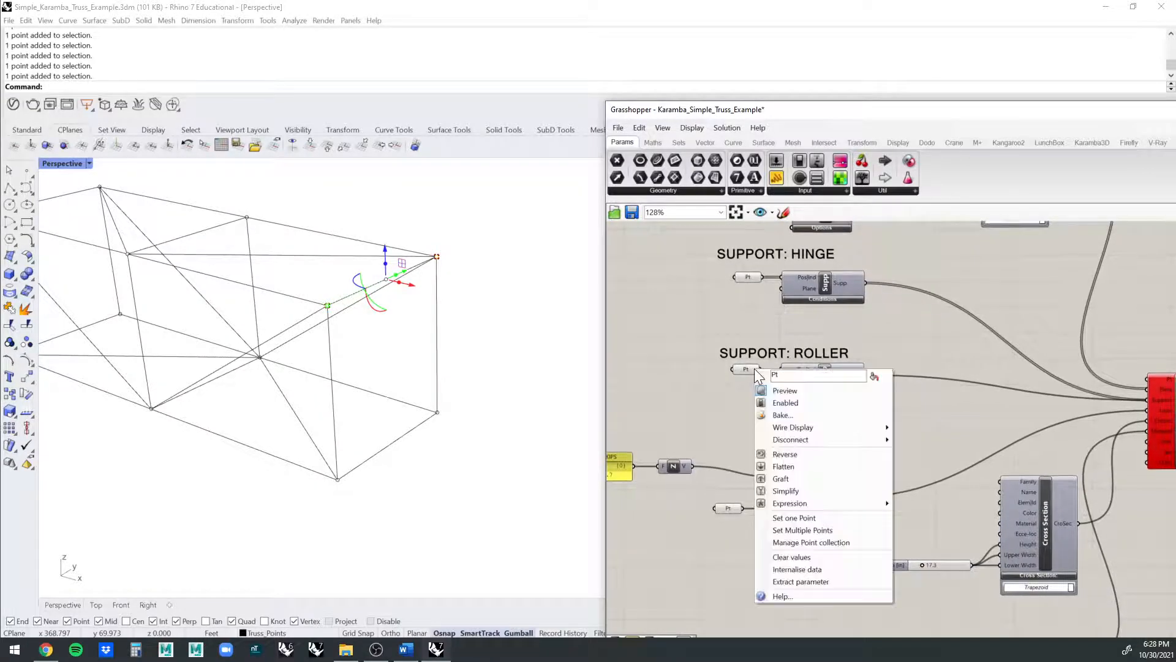
{"action": "left_click", "coordinate": [811, 530]}
- Reassign SUPPORT: HINGE to the two top corner points at the box truss end nearest the flat truss
{"action": "scroll", "coordinate": [475, 310], "scroll_direction": "down", "scroll_amount": 2}
{"action": "right_click_drag", "start_coordinate": [475, 309], "coordinate": [605, 360], "text": "shift"}
{"action": "key", "text": "Escape"}
{"action": "left_click", "coordinate": [171, 273]}
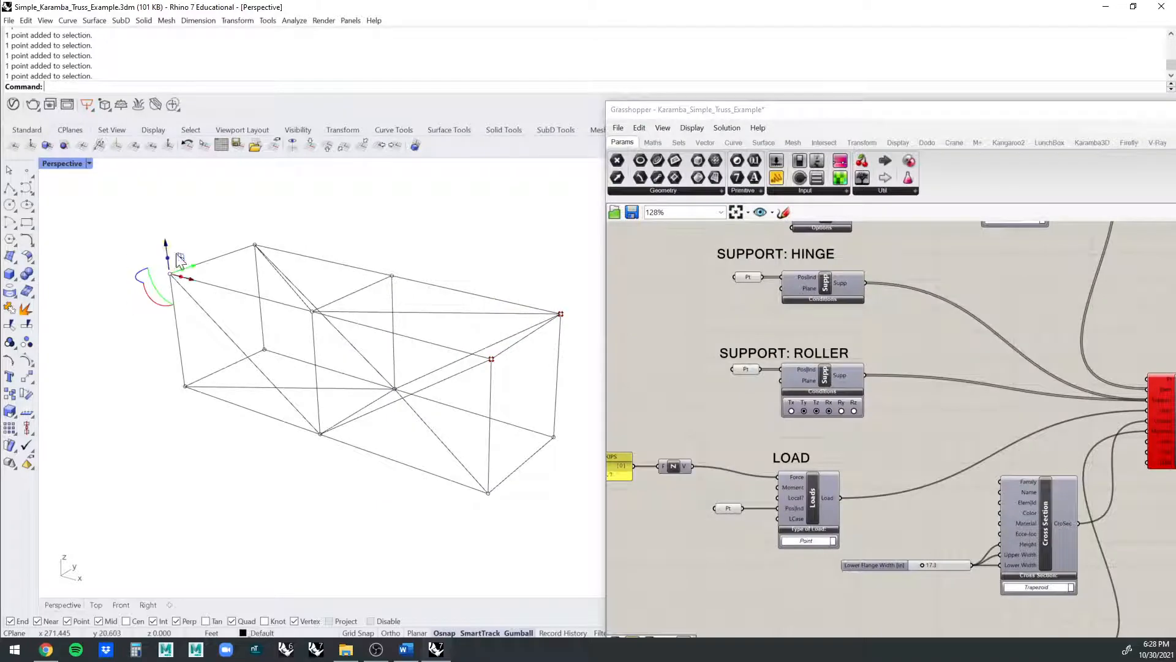
{"action": "left_click_drag", "start_coordinate": [234, 268], "coordinate": [277, 207]}
{"action": "right_click", "coordinate": [741, 277]}
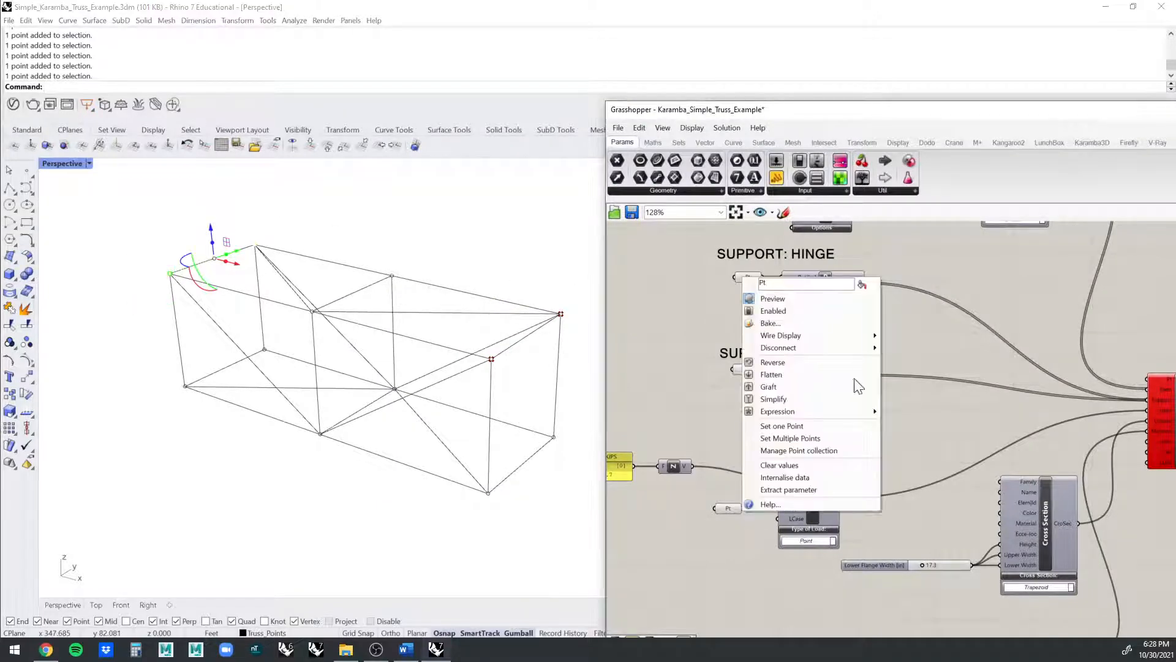
{"action": "left_click", "coordinate": [841, 432]}
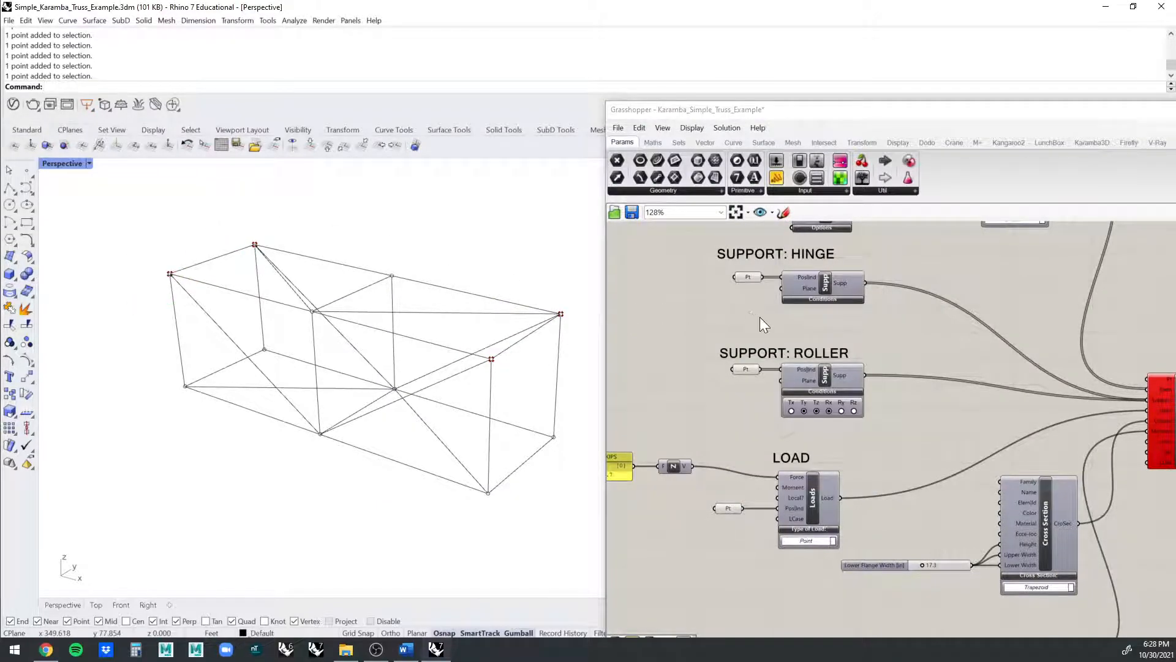
- Select the two midspan top points of the box truss and set them as multiple points for the LOAD component
{"action": "scroll", "coordinate": [766, 319], "scroll_direction": "down", "scroll_amount": 2}
{"action": "middle_click", "coordinate": [762, 310]}
{"action": "right_click_drag", "start_coordinate": [674, 368], "coordinate": [822, 307]}
{"action": "scroll", "coordinate": [447, 328], "scroll_direction": "down", "scroll_amount": 3}
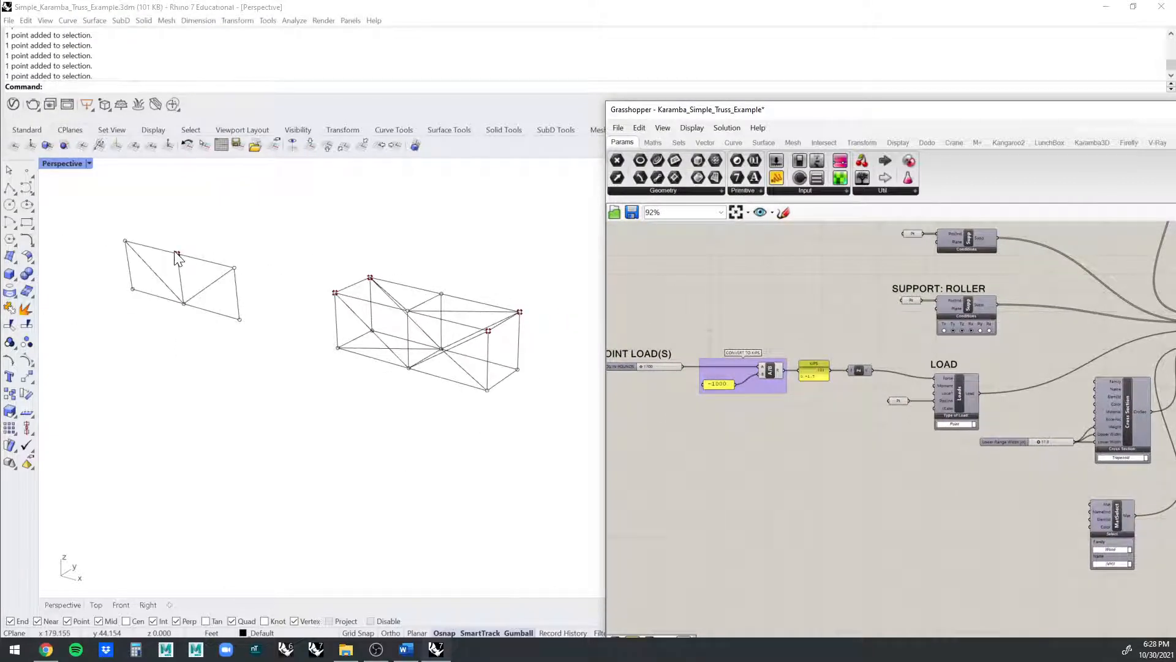
{"action": "scroll", "coordinate": [370, 277], "scroll_direction": "up", "scroll_amount": 10}
{"action": "right_click_drag", "start_coordinate": [440, 258], "coordinate": [343, 209], "text": "shift"}
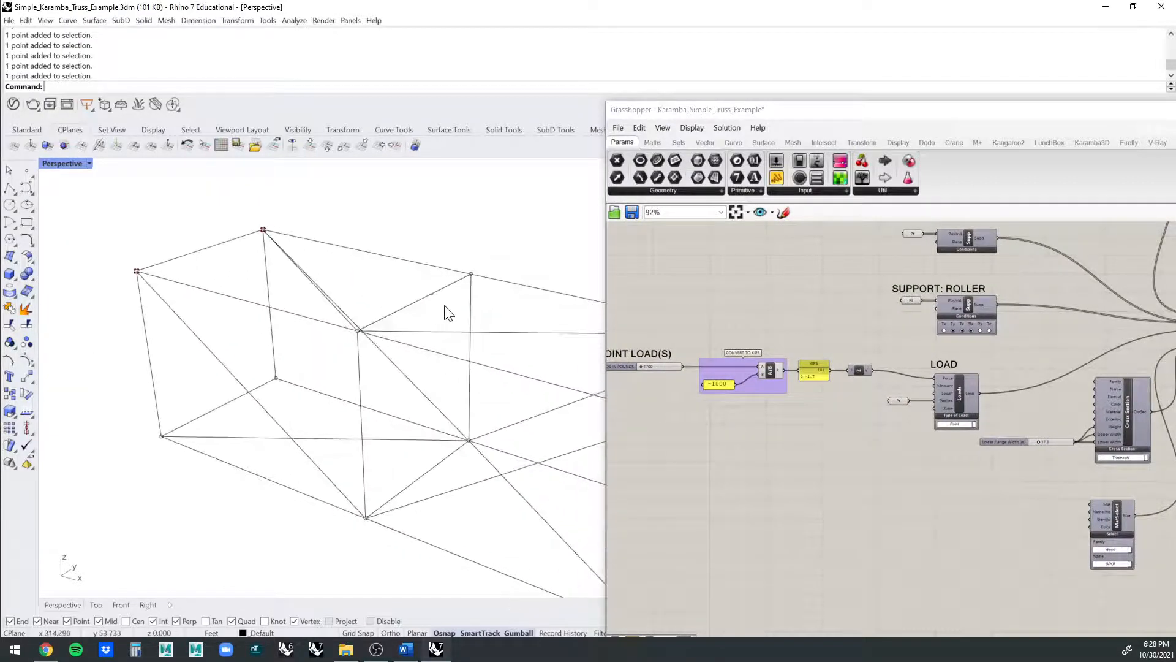
{"action": "left_click", "coordinate": [470, 274]}
{"action": "left_click", "coordinate": [360, 332], "text": "shift"}
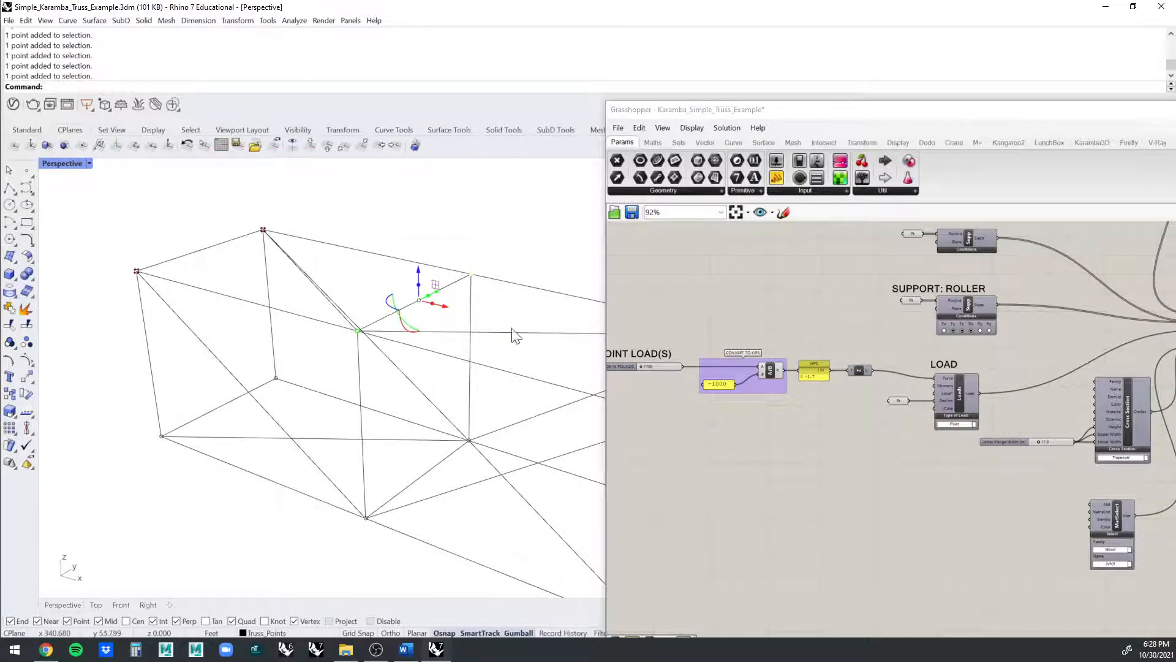
{"action": "right_click_drag", "start_coordinate": [515, 335], "coordinate": [459, 316]}
{"action": "right_click_drag", "start_coordinate": [867, 392], "coordinate": [858, 421]}
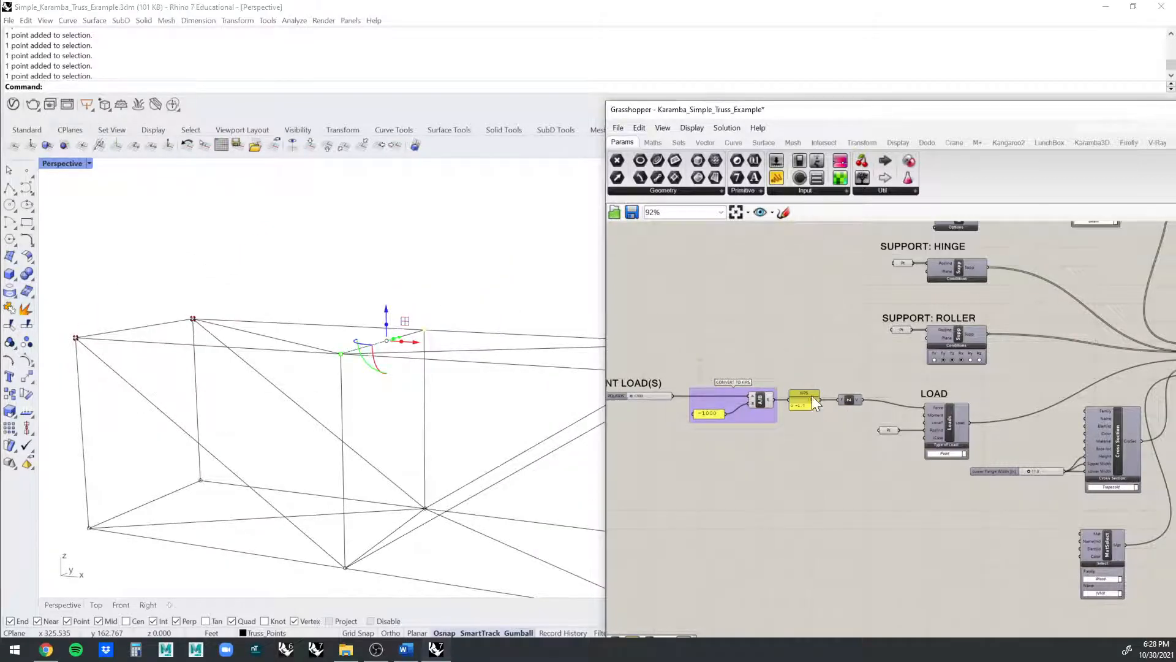
{"action": "right_click", "coordinate": [887, 430]}
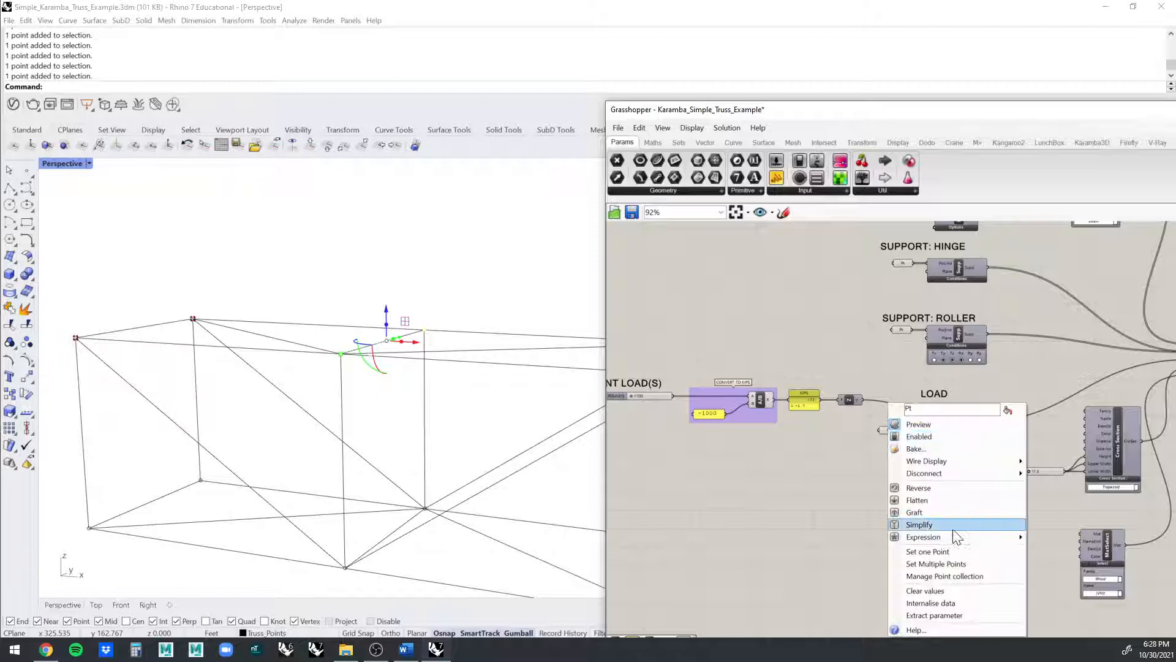
{"action": "left_click", "coordinate": [958, 562]}
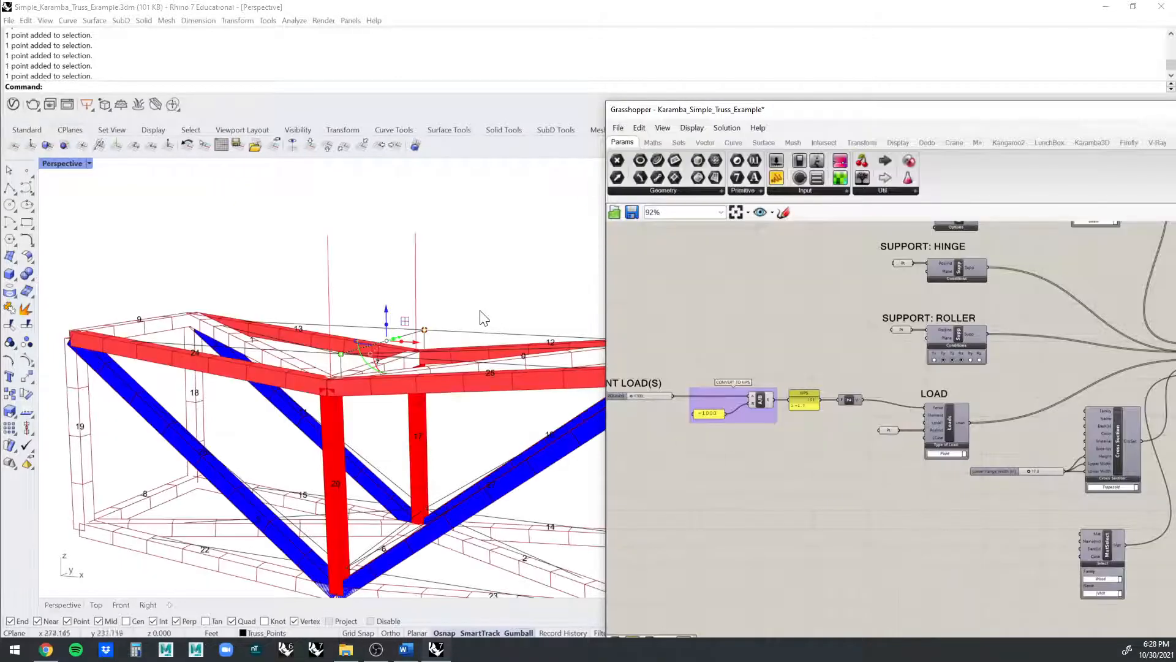
- Raise the LOADS IN POUNDS value to 2833 and inspect the box truss's deflected shape
{"action": "right_click_drag", "start_coordinate": [444, 290], "coordinate": [367, 264]}
{"action": "scroll", "coordinate": [683, 358], "scroll_direction": "up", "scroll_amount": 4}
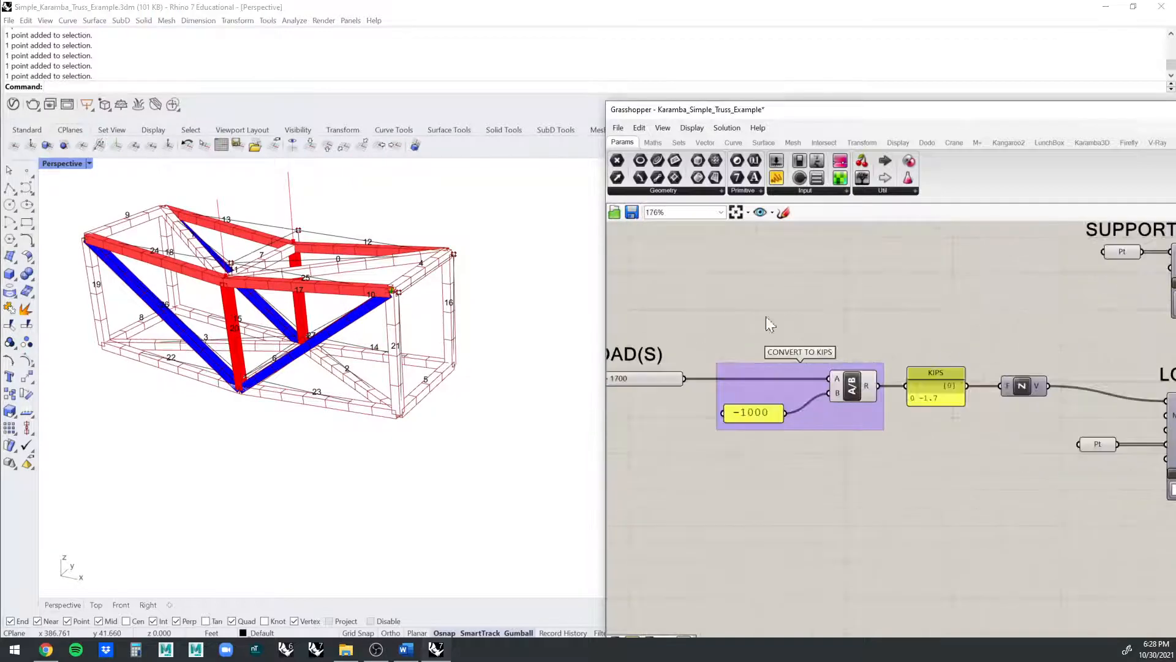
{"action": "right_click_drag", "start_coordinate": [684, 361], "coordinate": [730, 363]}
{"action": "mouse_move", "coordinate": [714, 366]}
{"action": "left_mouse_down"}
{"action": "mouse_move", "coordinate": [747, 365]}
{"action": "mouse_move", "coordinate": [714, 360]}
{"action": "left_mouse_up"}
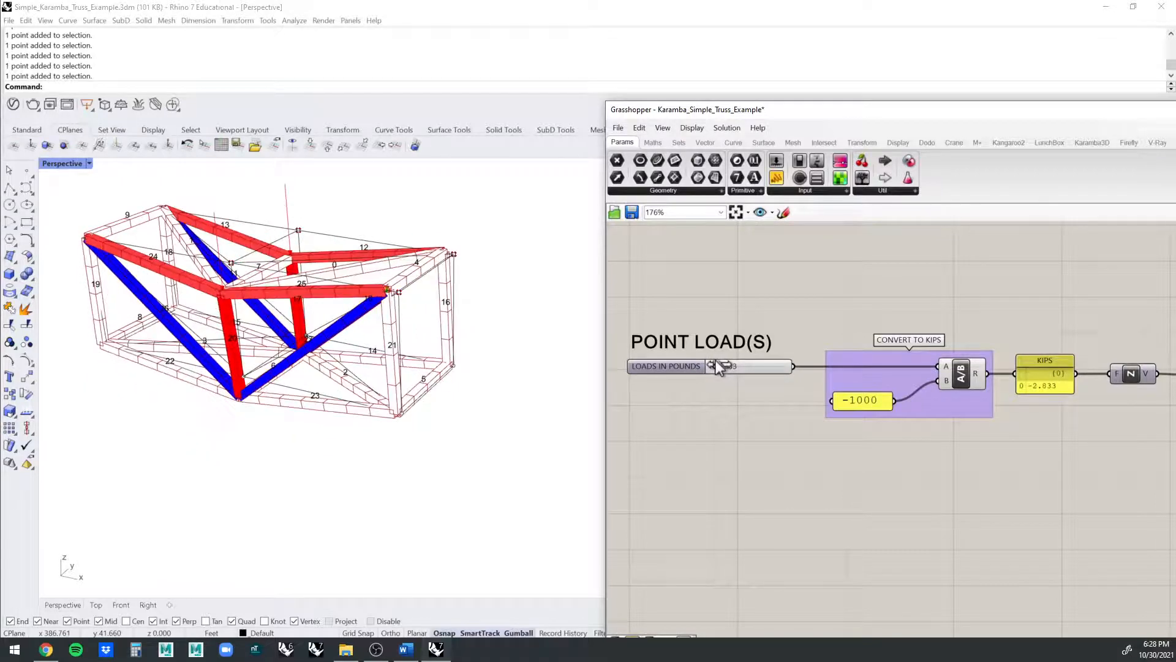
{"action": "left_click", "coordinate": [462, 374]}
{"action": "scroll", "coordinate": [428, 387], "scroll_direction": "up", "scroll_amount": 2}
{"action": "right_click_drag", "start_coordinate": [427, 387], "coordinate": [491, 407], "text": "shift"}
{"action": "right_click_drag", "start_coordinate": [206, 350], "coordinate": [277, 400], "text": "shift"}
{"action": "right_click_drag", "start_coordinate": [376, 385], "coordinate": [360, 380], "text": "shift"}
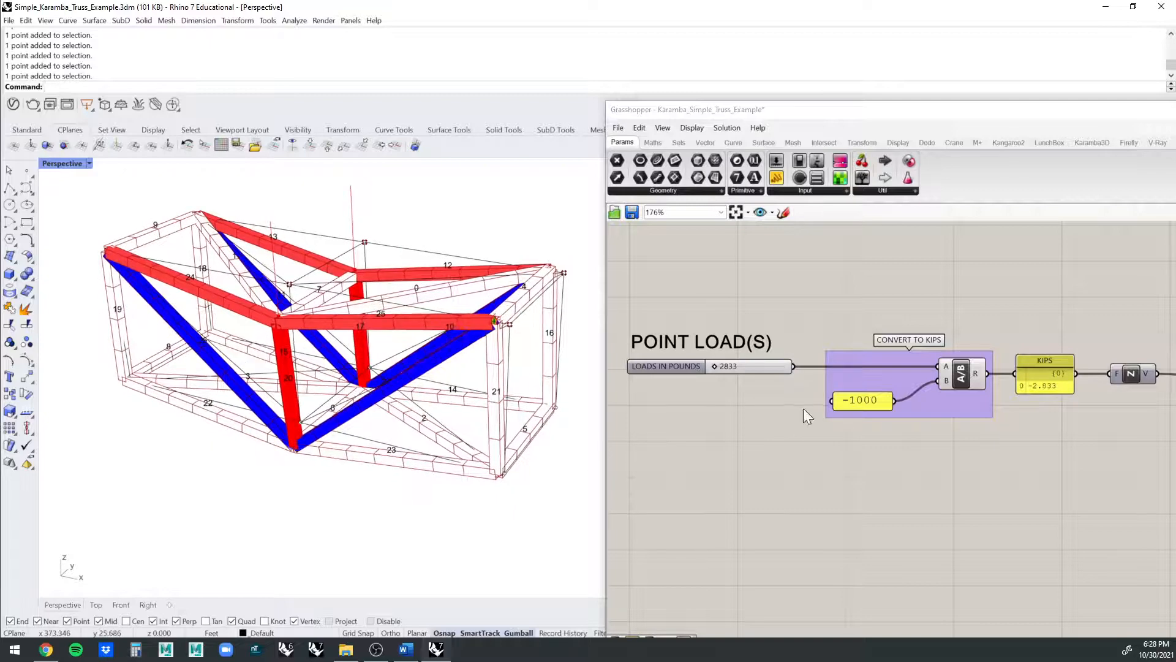
- Examine how the KIPS value and the referenced load points feed the LOAD component, highlighting those points on the box truss
{"action": "left_click", "coordinate": [804, 408]}
{"action": "scroll", "coordinate": [827, 412], "scroll_direction": "down", "scroll_amount": 2}
{"action": "middle_click", "coordinate": [854, 422]}
{"action": "right_click_drag", "start_coordinate": [808, 380], "coordinate": [670, 321]}
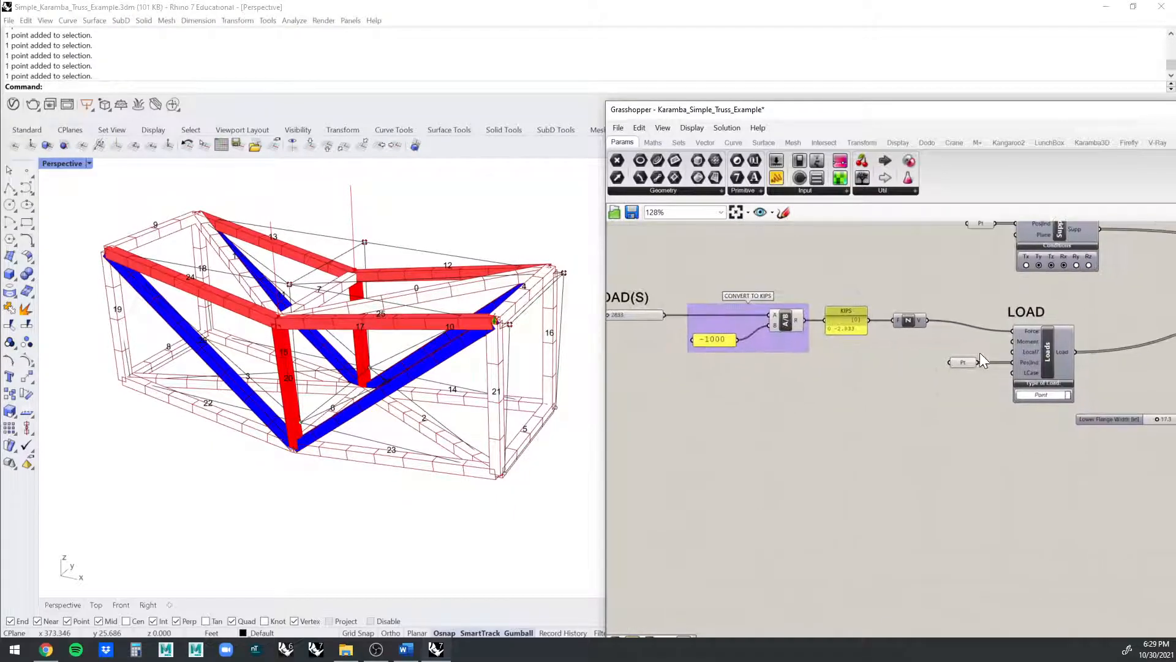
{"action": "scroll", "coordinate": [979, 353], "scroll_direction": "up", "scroll_amount": 2}
{"action": "right_click_drag", "start_coordinate": [901, 345], "coordinate": [853, 378]}
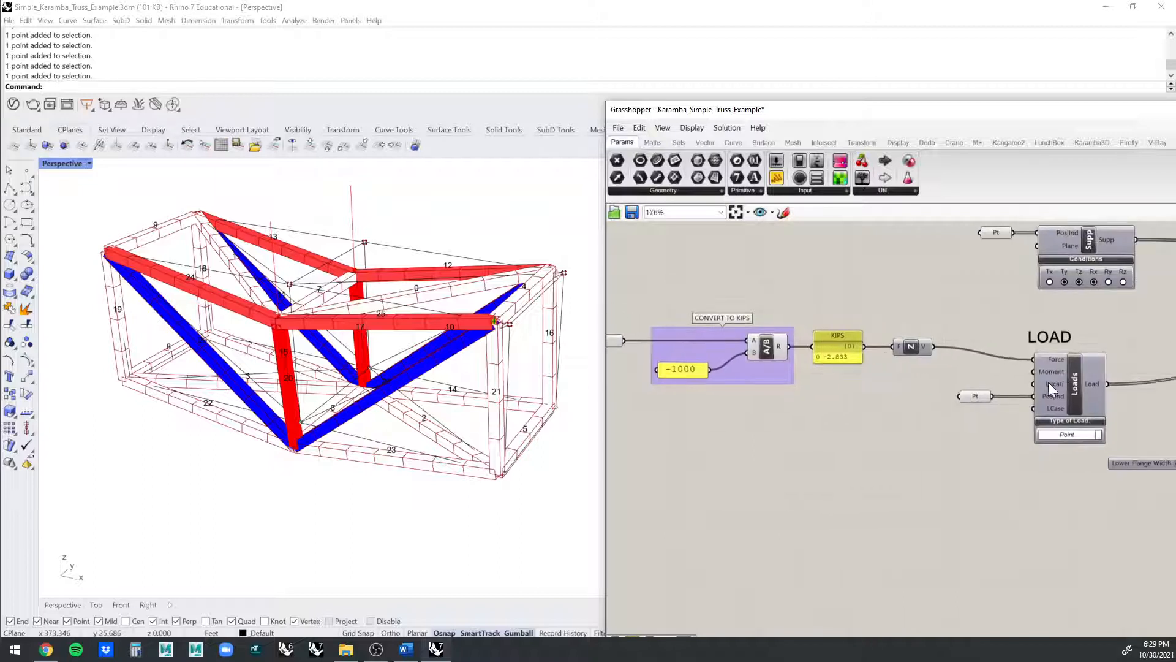
{"action": "scroll", "coordinate": [1049, 382], "scroll_direction": "up", "scroll_amount": 3}
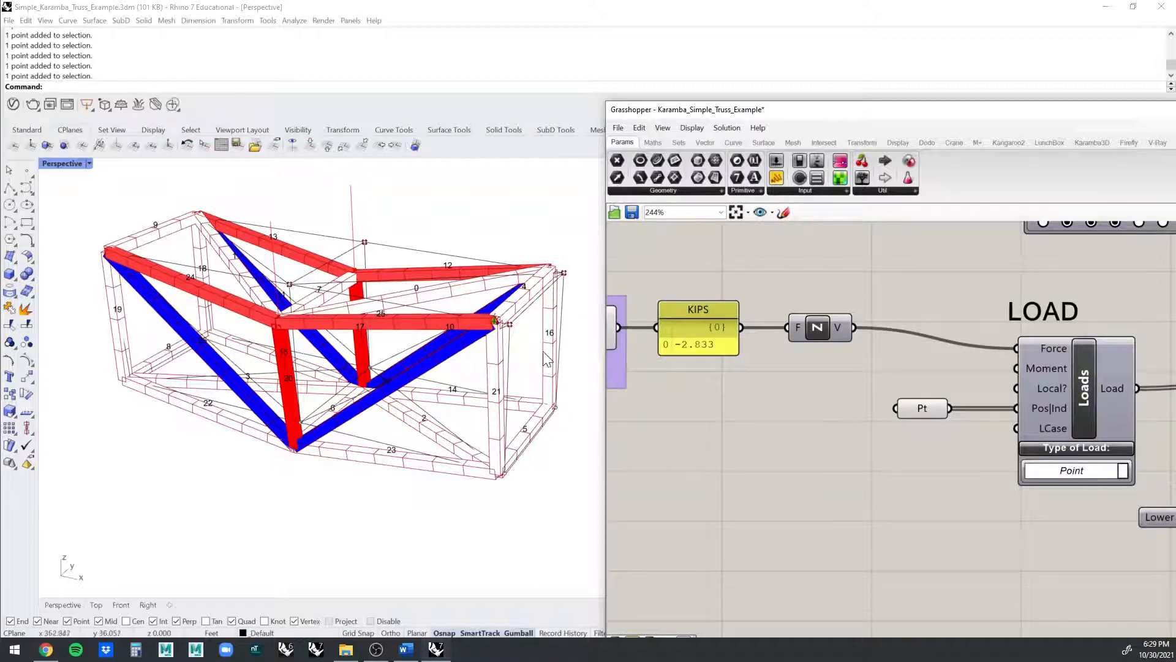
{"action": "right_click_drag", "start_coordinate": [781, 350], "coordinate": [854, 364]}
{"action": "right_click_drag", "start_coordinate": [760, 360], "coordinate": [787, 355]}
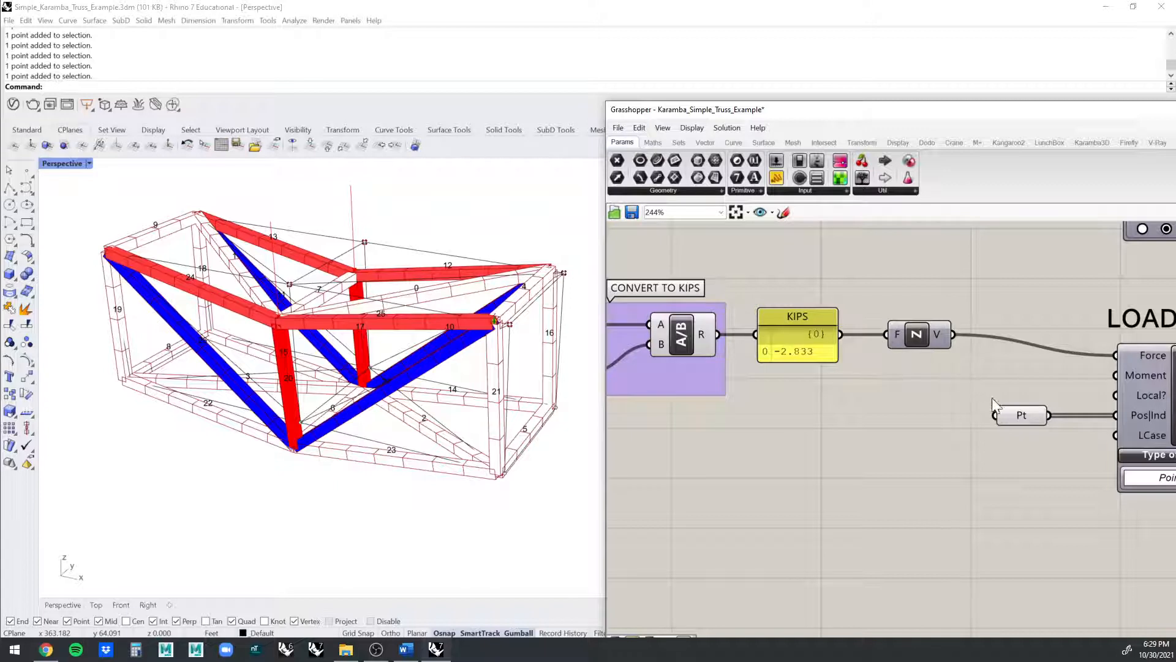
{"action": "left_click", "coordinate": [1020, 415]}
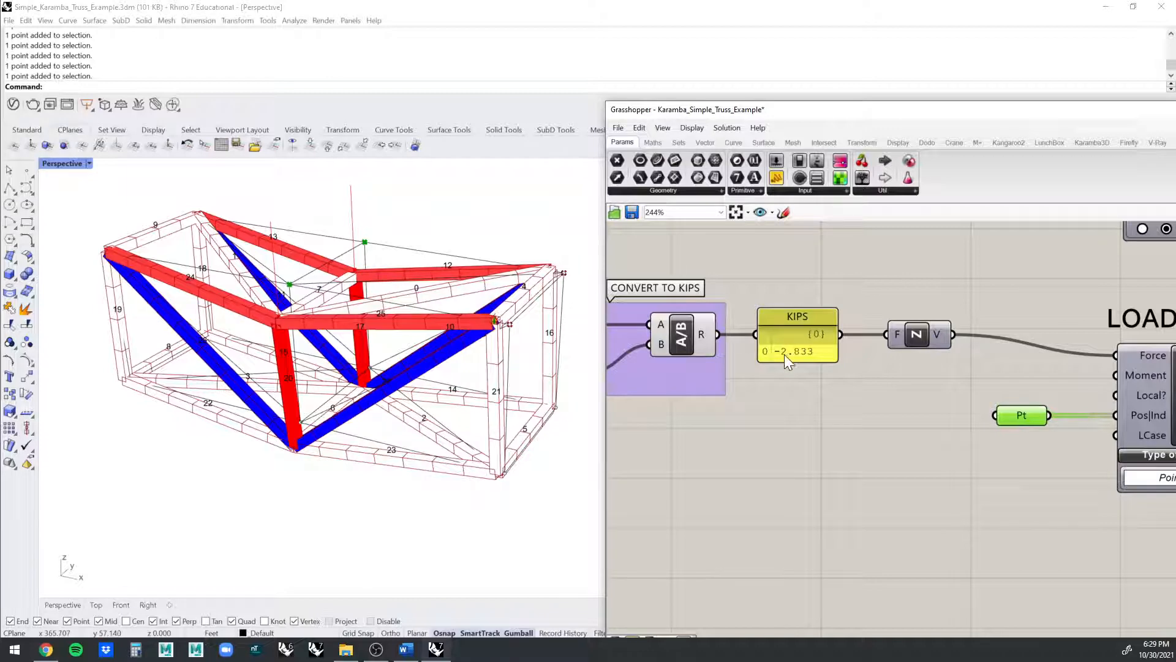
{"action": "right_click_drag", "start_coordinate": [997, 343], "coordinate": [863, 335]}
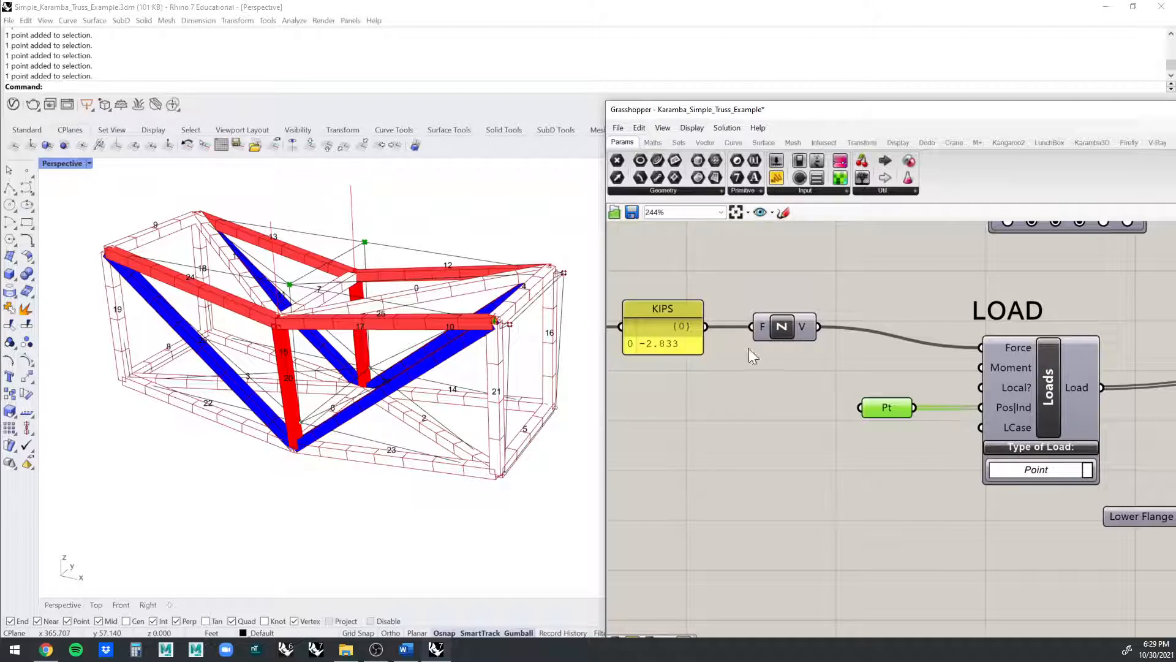
{"action": "right_click_drag", "start_coordinate": [749, 346], "coordinate": [877, 333]}
{"action": "right_click_drag", "start_coordinate": [803, 336], "coordinate": [747, 315]}
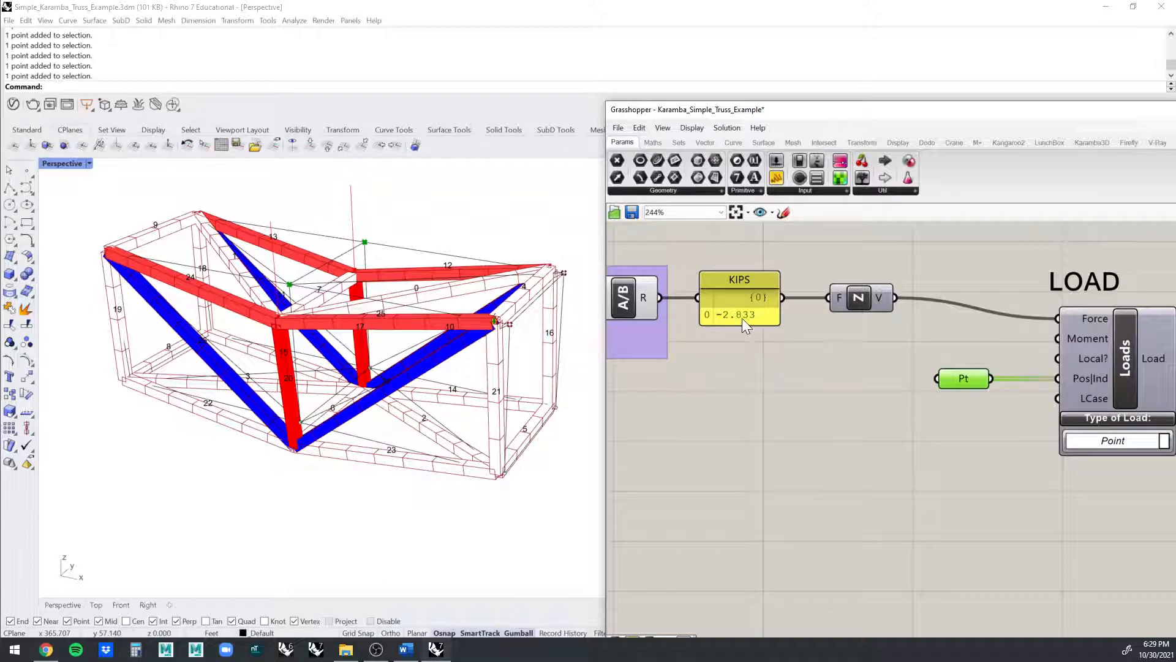
{"action": "scroll", "coordinate": [729, 318], "scroll_direction": "up", "scroll_amount": 2}
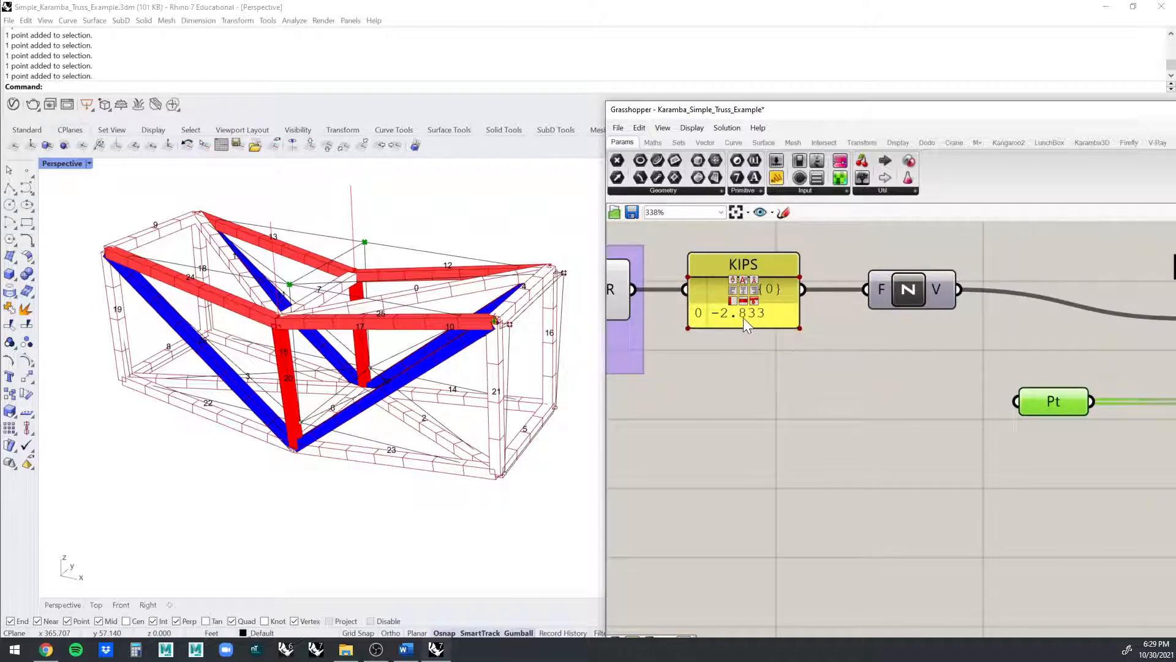
{"action": "scroll", "coordinate": [747, 318], "scroll_direction": "down", "scroll_amount": 2}
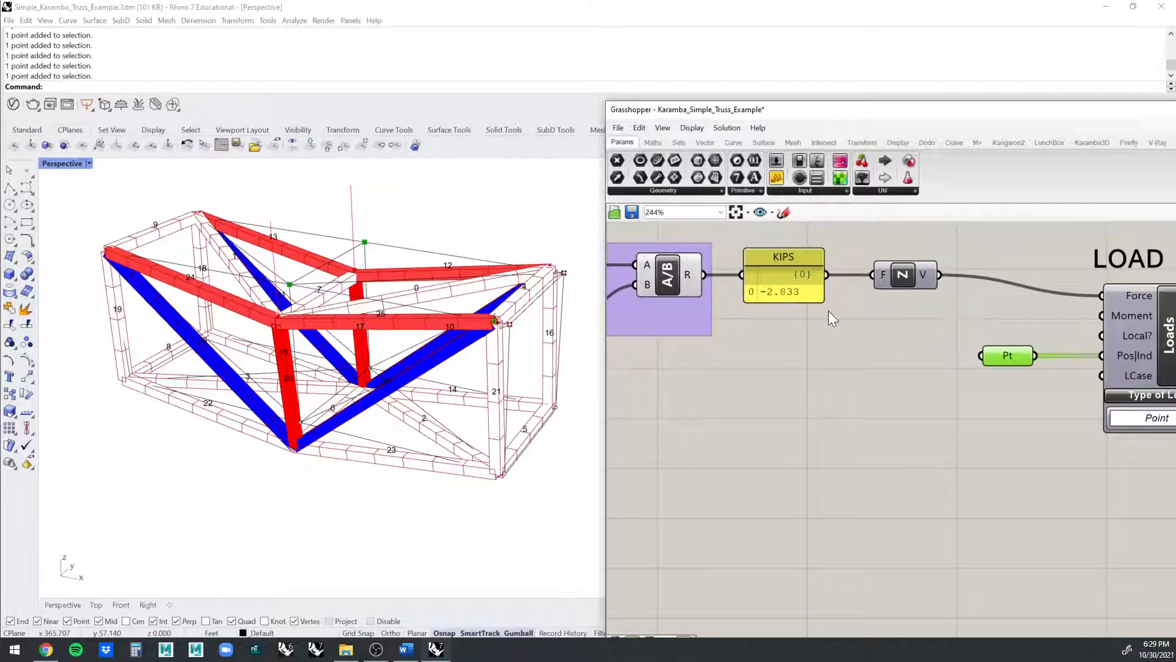
{"action": "right_click_drag", "start_coordinate": [976, 342], "coordinate": [911, 328]}
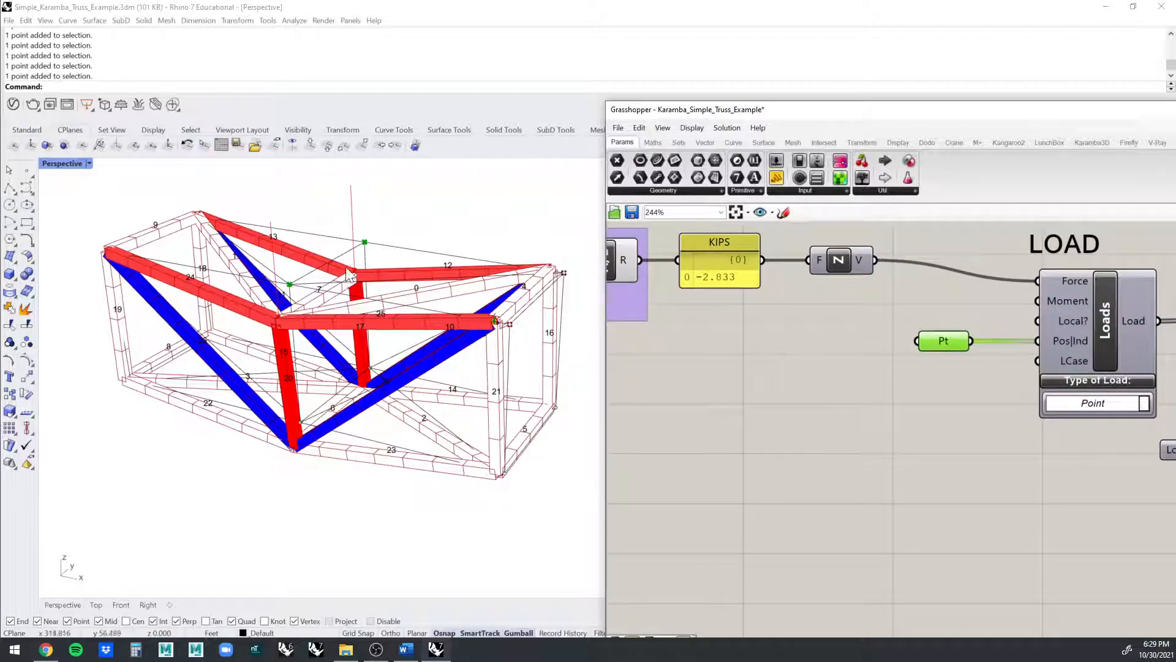
- Review the point load chain from the LOADS IN POUNDS slider through the kips conversion
{"action": "right_click_drag", "start_coordinate": [814, 316], "coordinate": [982, 336]}
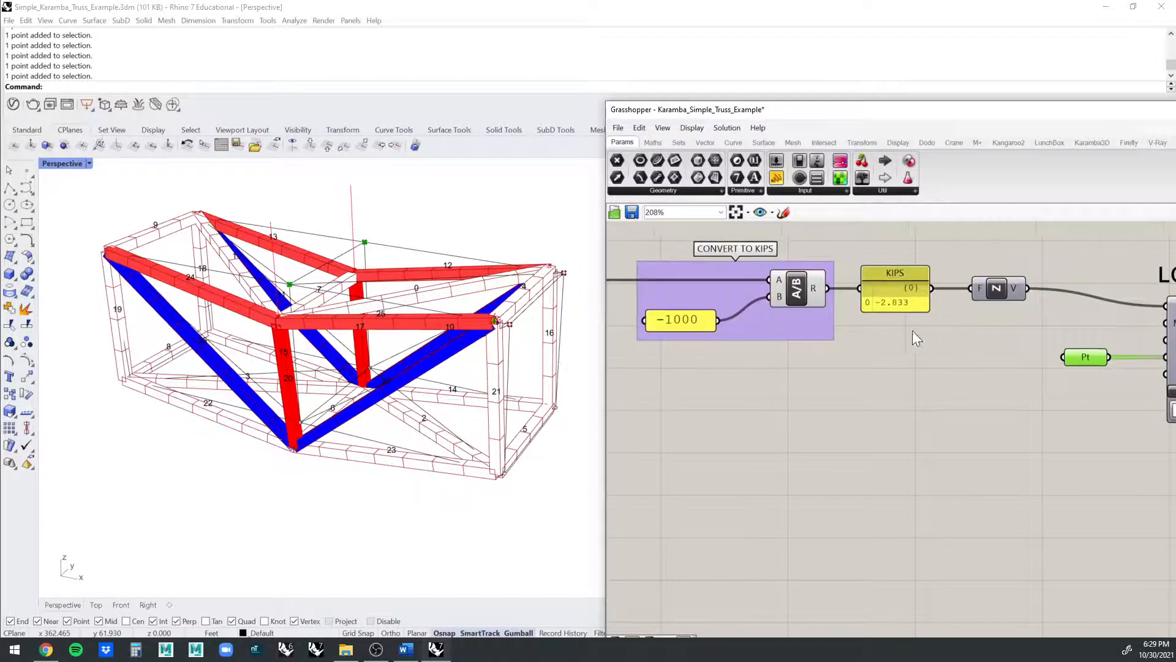
{"action": "scroll", "coordinate": [912, 330], "scroll_direction": "down", "scroll_amount": 2}
{"action": "right_click_drag", "start_coordinate": [890, 326], "coordinate": [982, 340]}
{"action": "scroll", "coordinate": [1021, 283], "scroll_direction": "down", "scroll_amount": 2}
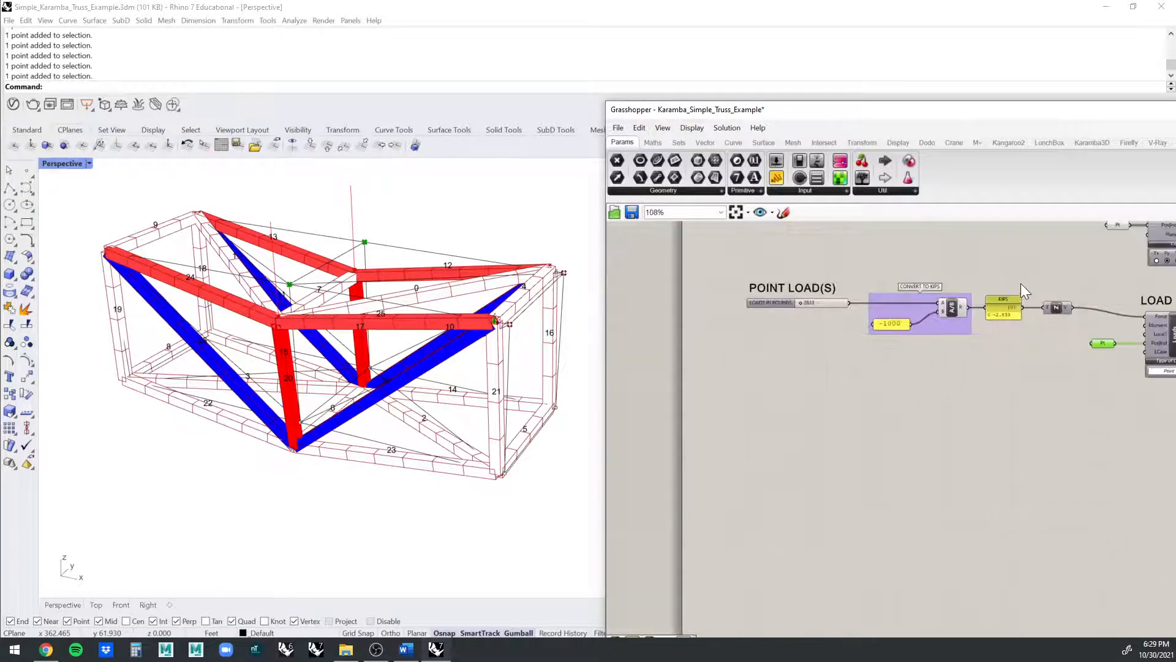
{"action": "left_click_drag", "start_coordinate": [1017, 260], "coordinate": [729, 369]}
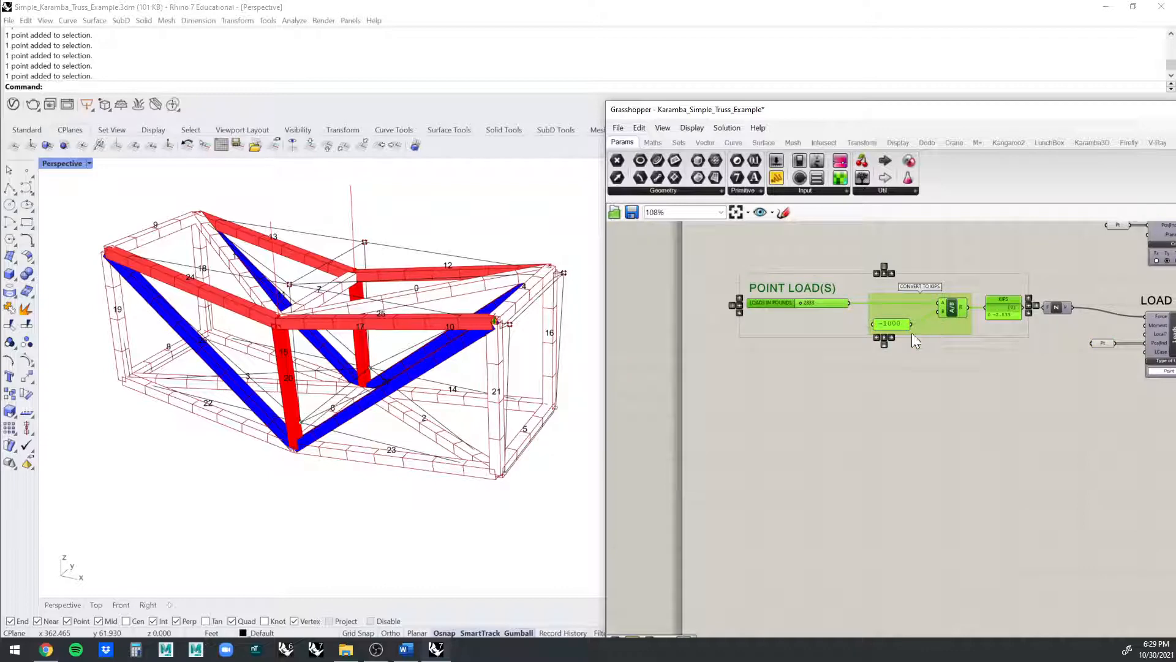
{"action": "left_click", "coordinate": [947, 288]}
{"action": "scroll", "coordinate": [941, 333], "scroll_direction": "up", "scroll_amount": 4}
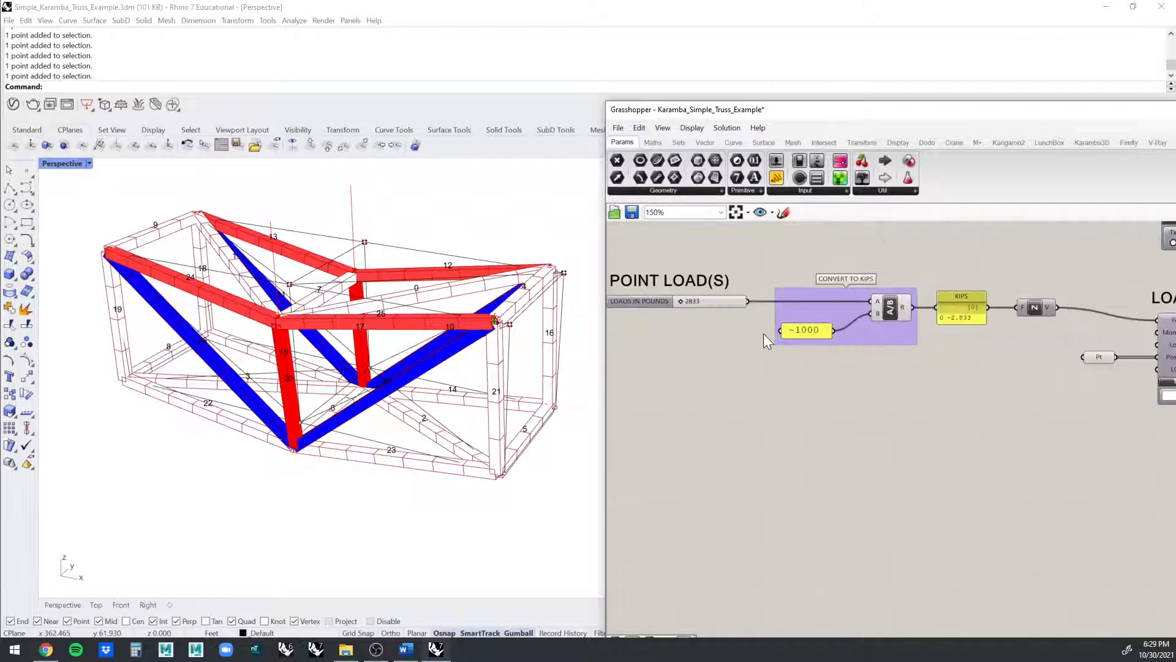
{"action": "scroll", "coordinate": [690, 303], "scroll_direction": "up", "scroll_amount": 2}
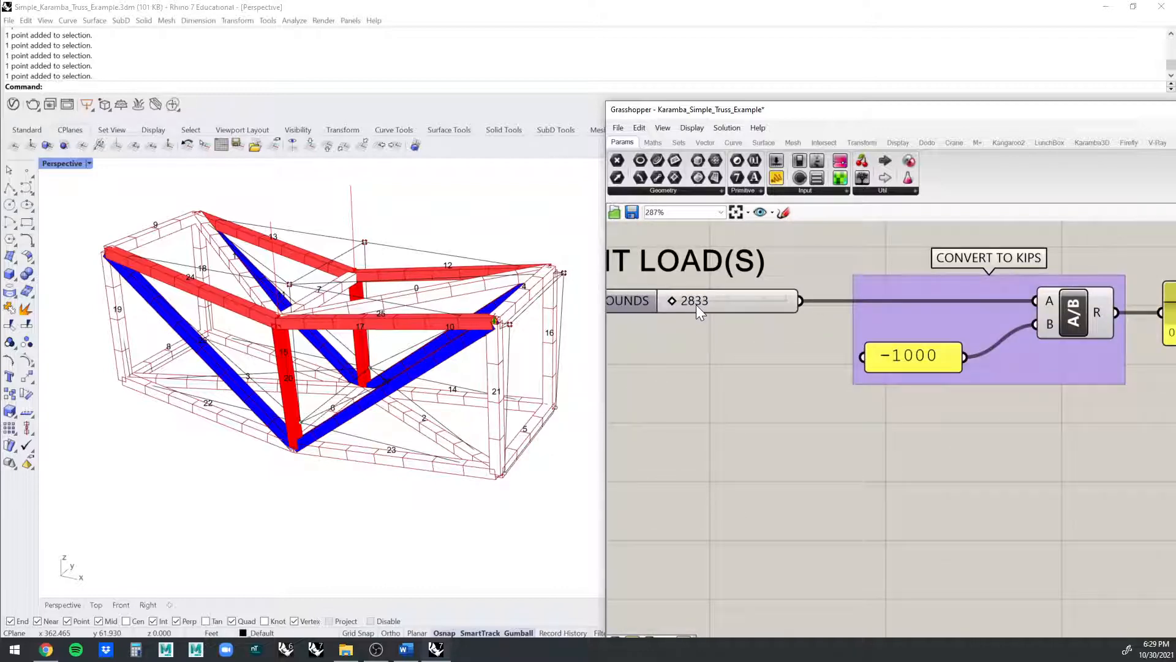
- Move the POINT LOAD(S) label and its slider together away from the CONVERT TO KIPS group to free space between them
{"action": "scroll", "coordinate": [698, 304], "scroll_direction": "down", "scroll_amount": 3}
{"action": "middle_click", "coordinate": [755, 314]}
{"action": "right_click_drag", "start_coordinate": [819, 244], "coordinate": [1028, 254]}
{"action": "left_click_drag", "start_coordinate": [999, 251], "coordinate": [781, 393]}
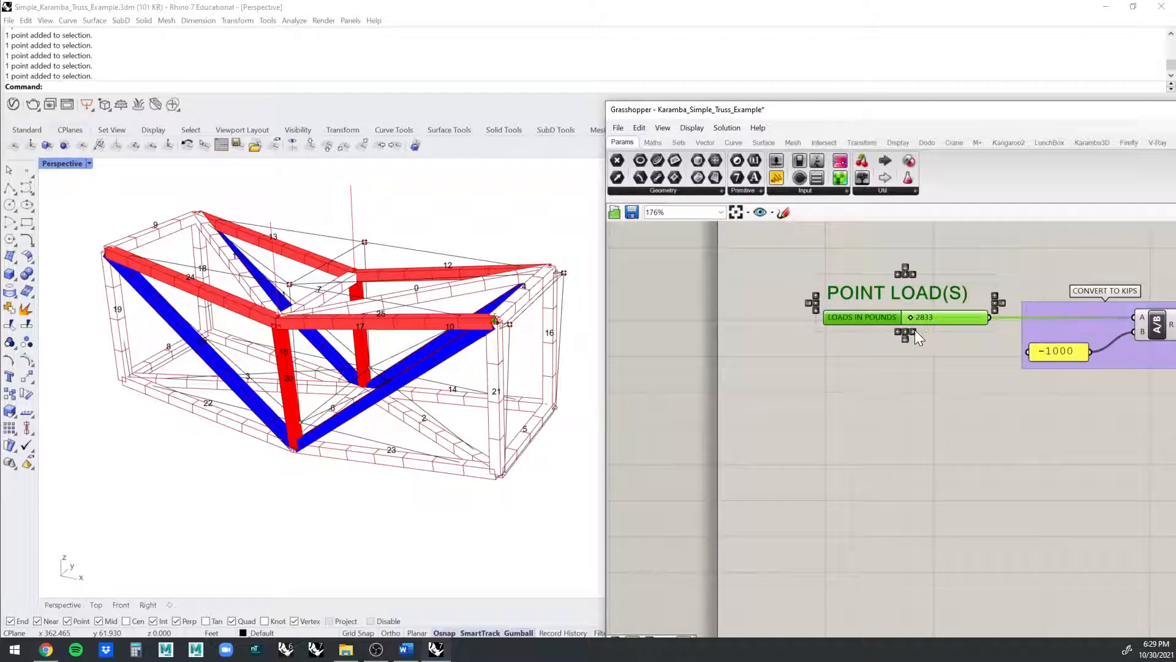
{"action": "left_click", "coordinate": [913, 333]}
{"action": "left_click", "coordinate": [896, 329]}
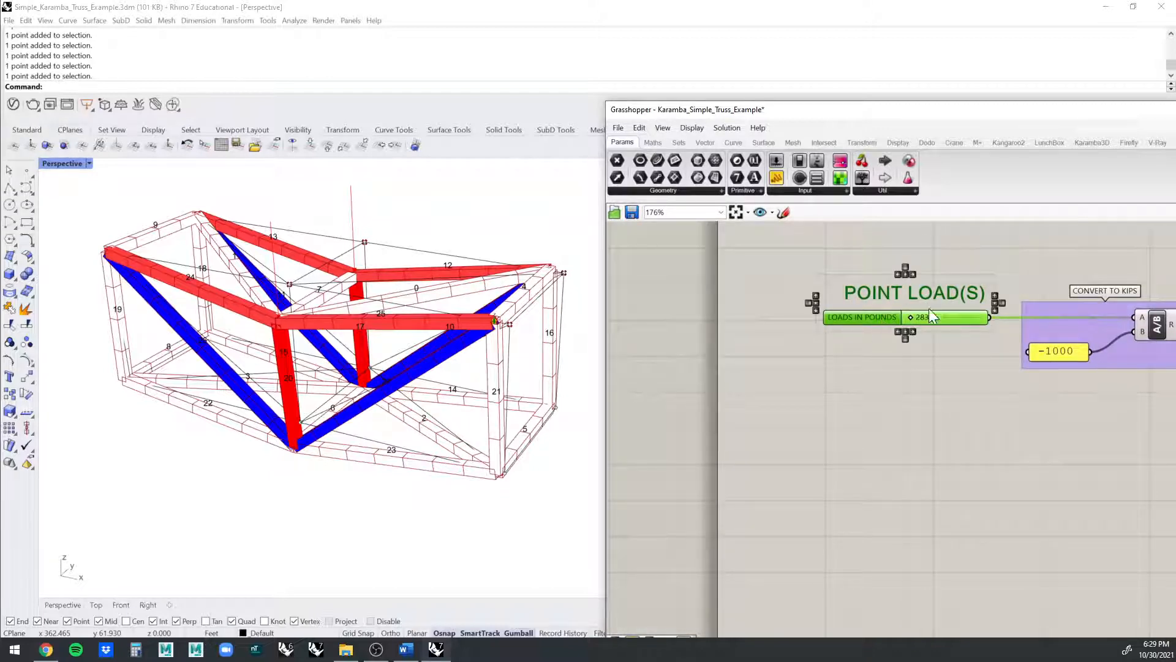
{"action": "left_click", "coordinate": [941, 264]}
{"action": "left_click_drag", "start_coordinate": [937, 253], "coordinate": [666, 406]}
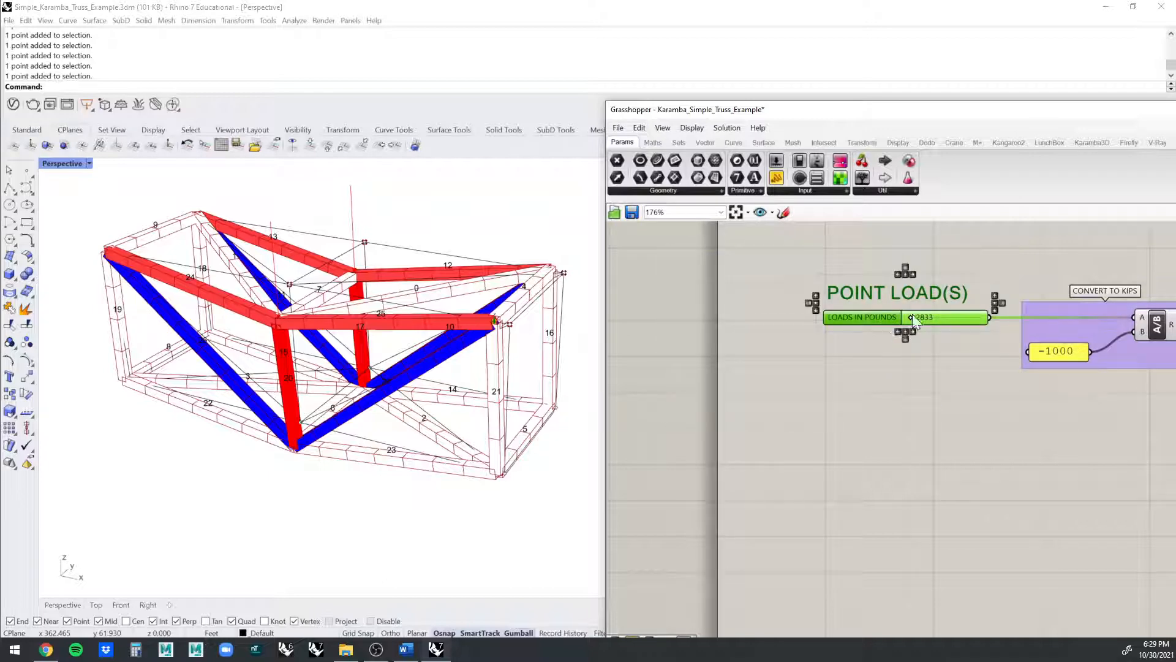
{"action": "left_click_drag", "start_coordinate": [944, 317], "coordinate": [796, 317]}
{"action": "left_click", "coordinate": [961, 340]}
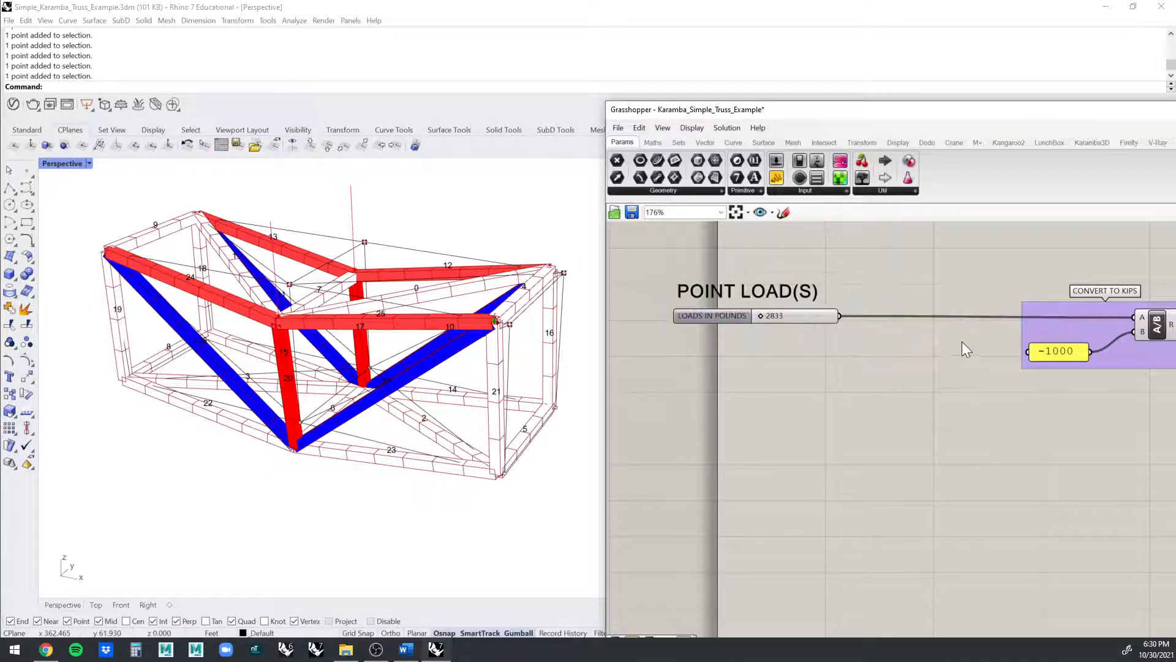
- Add a Division component between the load slider and the kips conversion, and wire LOADS IN POUNDS to its A input
{"action": "double_click", "coordinate": [911, 332]}
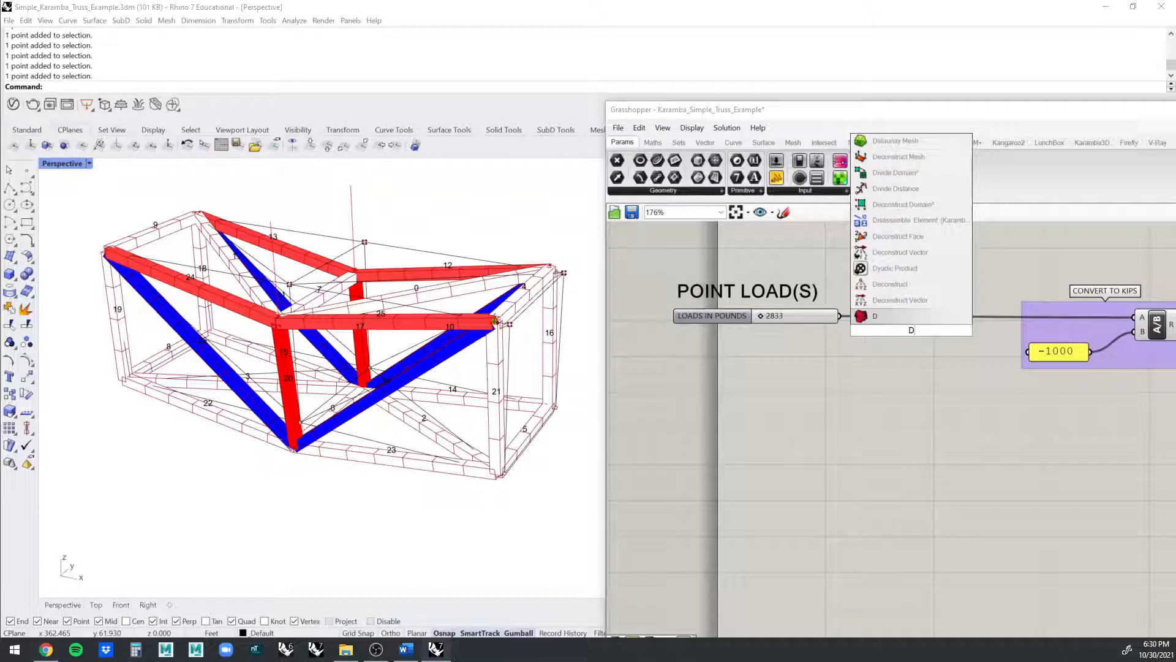
{"action": "type", "text": "IVIS"}
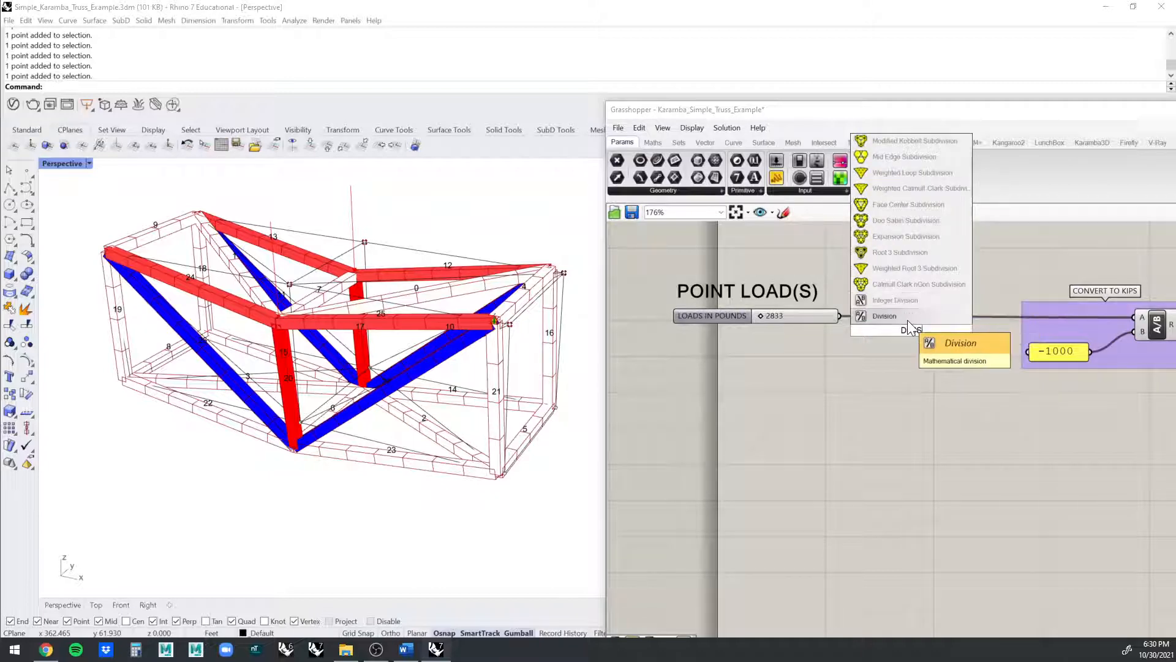
{"action": "key", "text": "Return"}
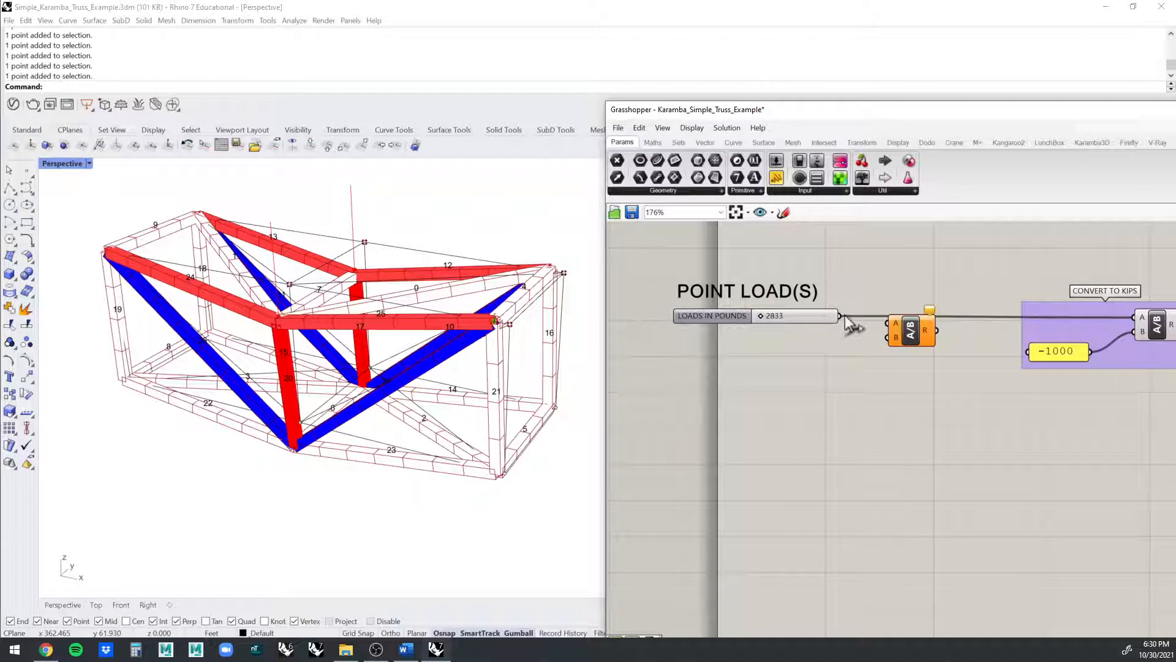
{"action": "left_click_drag", "start_coordinate": [844, 317], "coordinate": [985, 343]}
- Add a slider valued 2 as the new division's B input, and wire the result into input A of the CONVERT TO KIPS division
{"action": "double_click", "coordinate": [849, 363]}
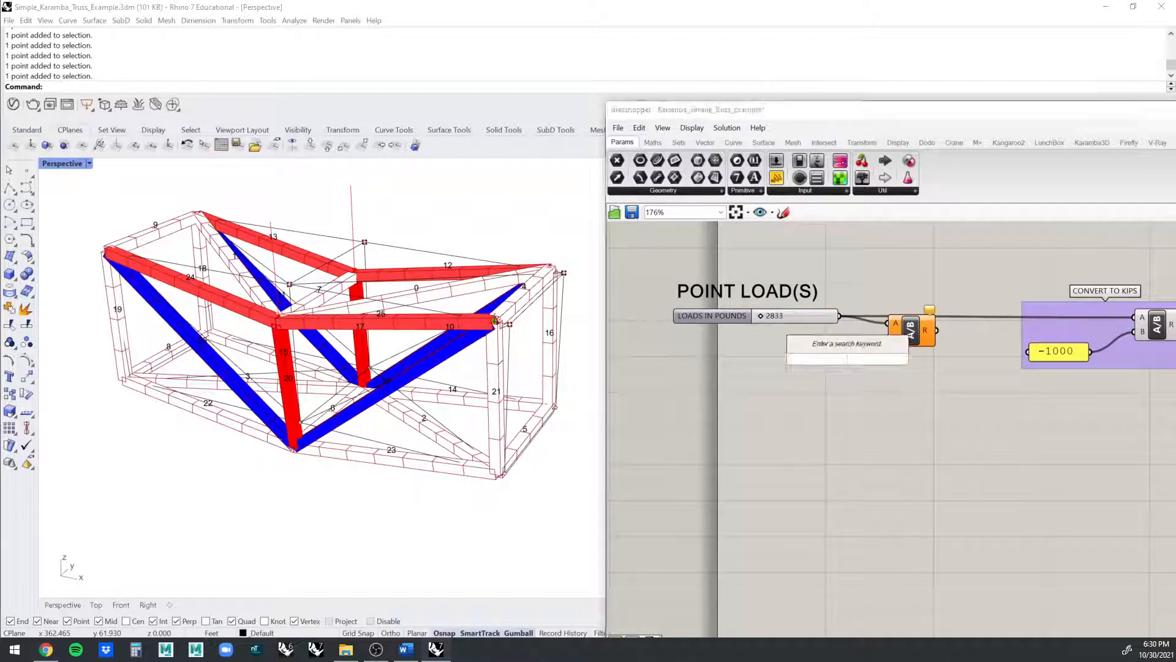
{"action": "type", "text": "2"}
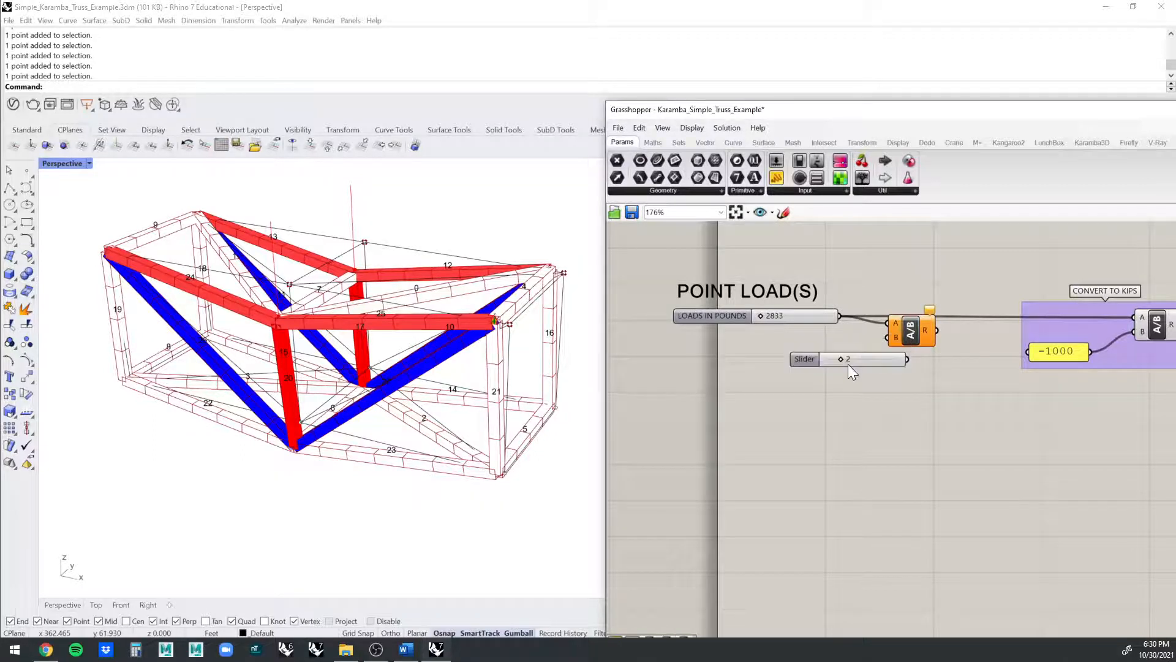
{"action": "key", "text": "Return"}
{"action": "mouse_move", "coordinate": [887, 359]}
{"action": "left_mouse_down"}
{"action": "mouse_move", "coordinate": [856, 357]}
{"action": "mouse_move", "coordinate": [883, 343]}
{"action": "left_mouse_up"}
{"action": "right_click_drag", "start_coordinate": [922, 352], "coordinate": [868, 350]}
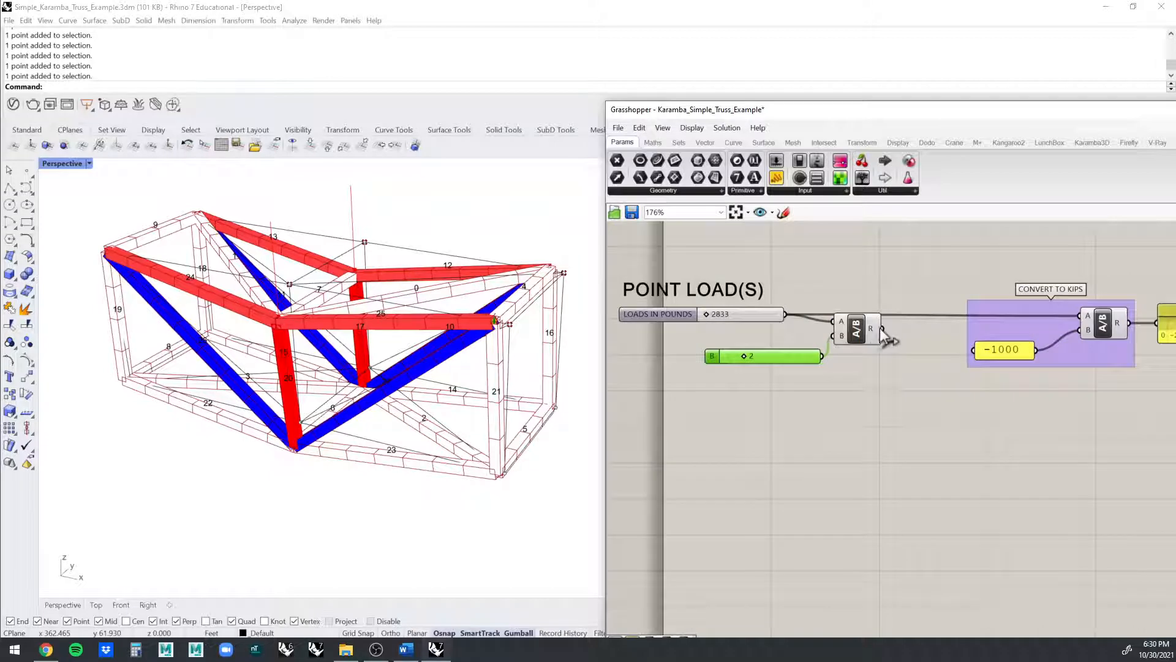
{"action": "left_click_drag", "start_coordinate": [882, 328], "coordinate": [1082, 318]}
{"action": "left_click", "coordinate": [875, 331]}
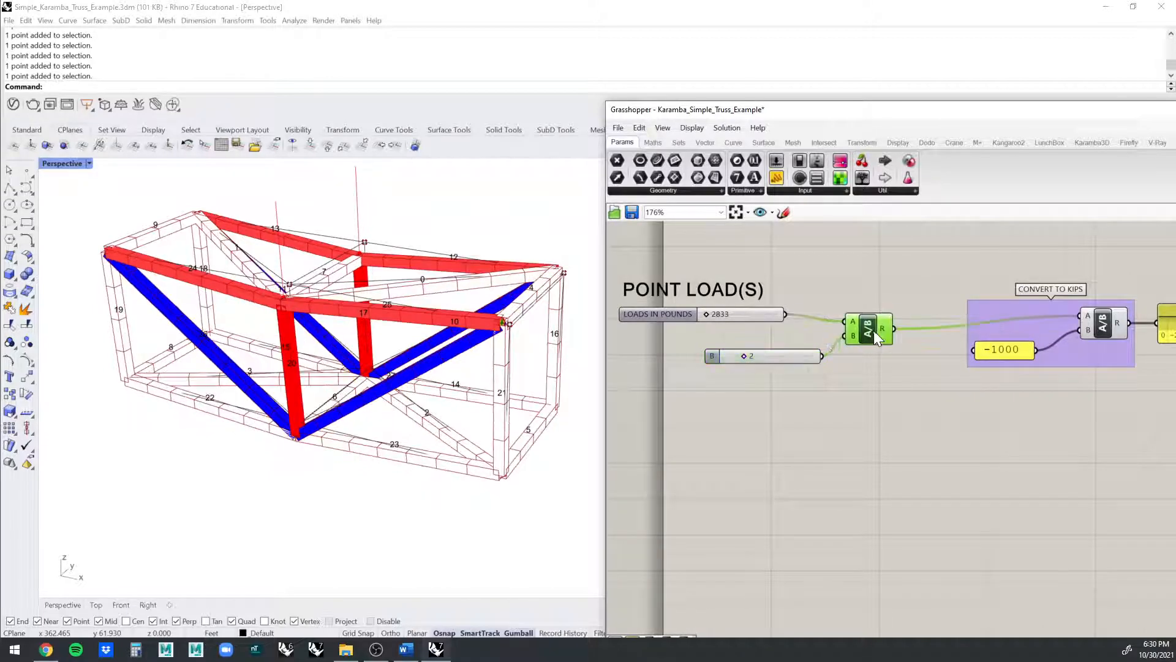
- Move the divisor slider slightly away from the Division component and review the load chain through the KIPS panel
{"action": "left_click_drag", "start_coordinate": [747, 357], "coordinate": [729, 358]}
{"action": "left_click", "coordinate": [803, 391]}
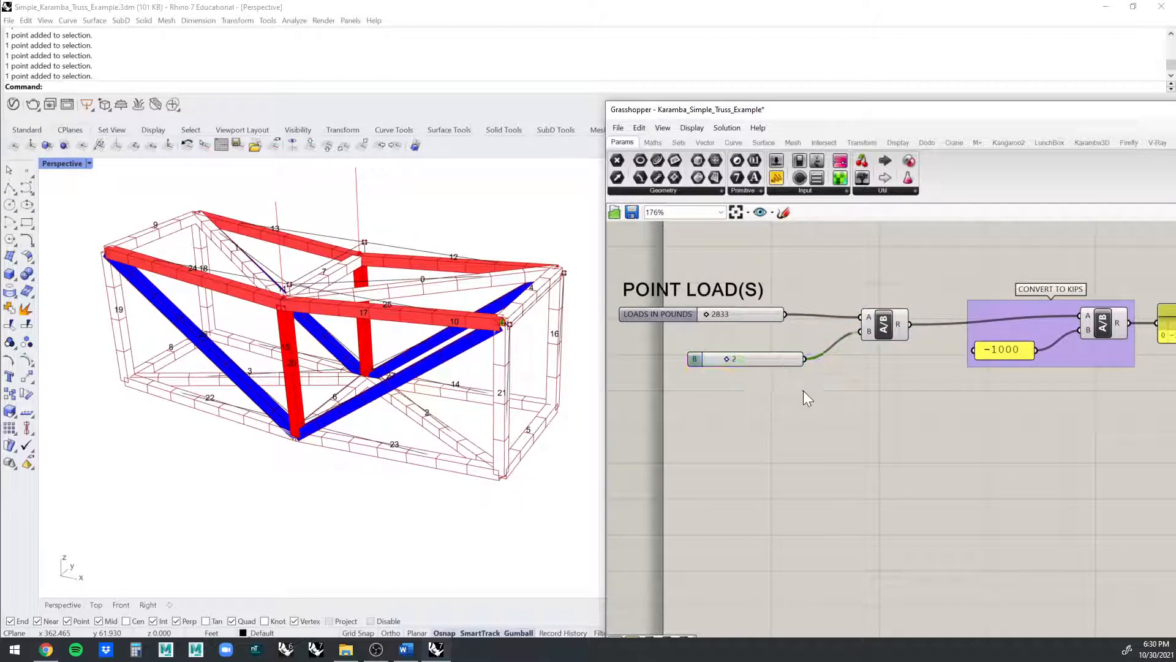
{"action": "scroll", "coordinate": [812, 377], "scroll_direction": "down", "scroll_amount": 3}
{"action": "scroll", "coordinate": [830, 328], "scroll_direction": "up", "scroll_amount": 2}
{"action": "mouse_move", "coordinate": [1068, 390]}
{"action": "right_mouse_down"}
{"action": "mouse_move", "coordinate": [830, 328]}
{"action": "mouse_move", "coordinate": [1061, 375]}
{"action": "right_mouse_up"}
{"action": "scroll", "coordinate": [837, 330], "scroll_direction": "up", "scroll_amount": 4}
{"action": "scroll", "coordinate": [1061, 375], "scroll_direction": "down", "scroll_amount": 3}
{"action": "right_click_drag", "start_coordinate": [876, 349], "coordinate": [945, 343]}
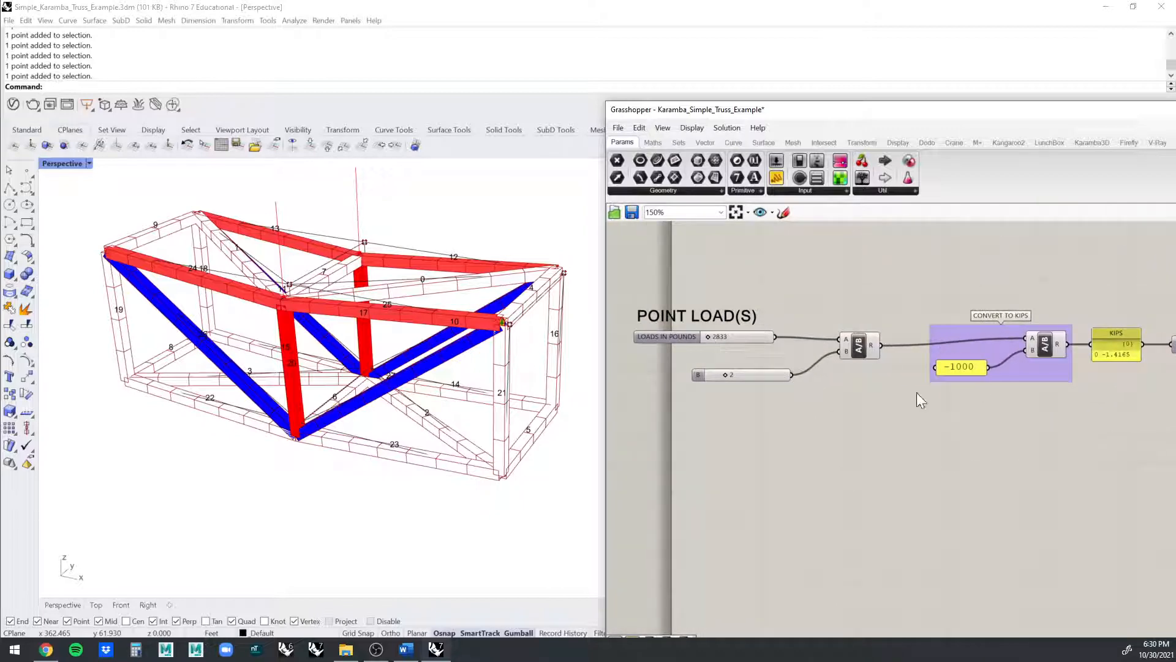
- Move the load's Pt parameter back beneath the LOADS IN POUNDS and divisor sliders
{"action": "right_click_drag", "start_coordinate": [917, 394], "coordinate": [663, 371]}
{"action": "right_click_drag", "start_coordinate": [916, 384], "coordinate": [811, 373]}
{"action": "left_click_drag", "start_coordinate": [913, 348], "coordinate": [714, 391]}
{"action": "scroll", "coordinate": [723, 392], "scroll_direction": "up", "scroll_amount": 3}
{"action": "scroll", "coordinate": [723, 392], "scroll_direction": "up", "scroll_amount": 1}
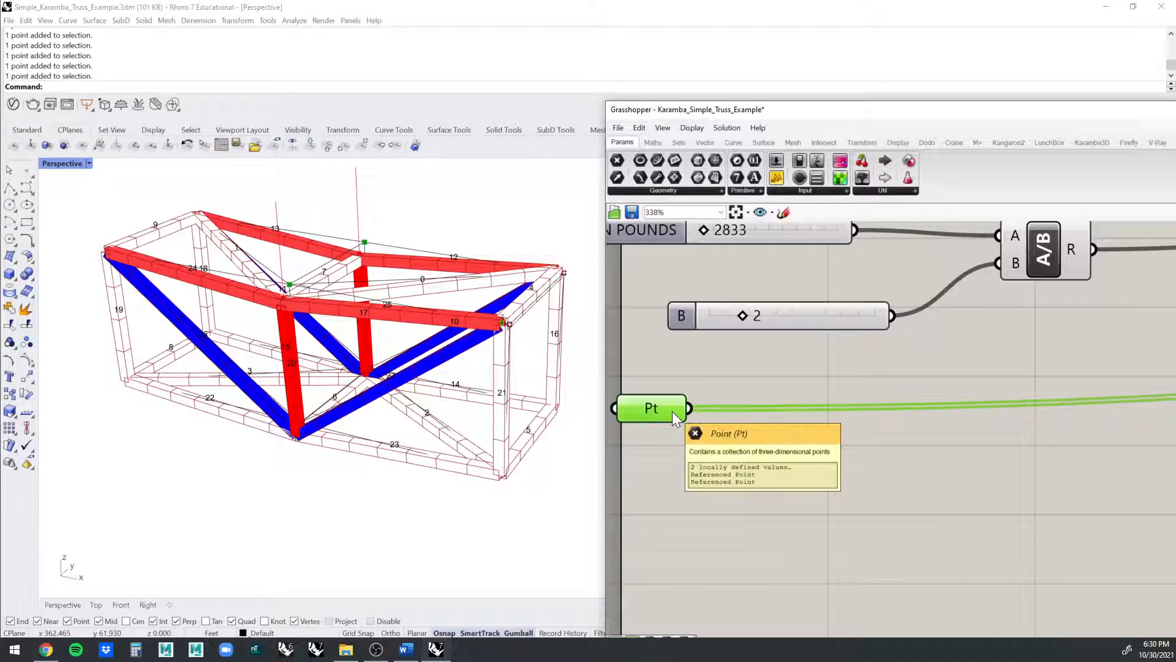
- Add a List Length component beside the load's Pt parameter and wire the points into its L input
{"action": "double_click", "coordinate": [719, 375]}
{"action": "type", "text": "LENGTH"}
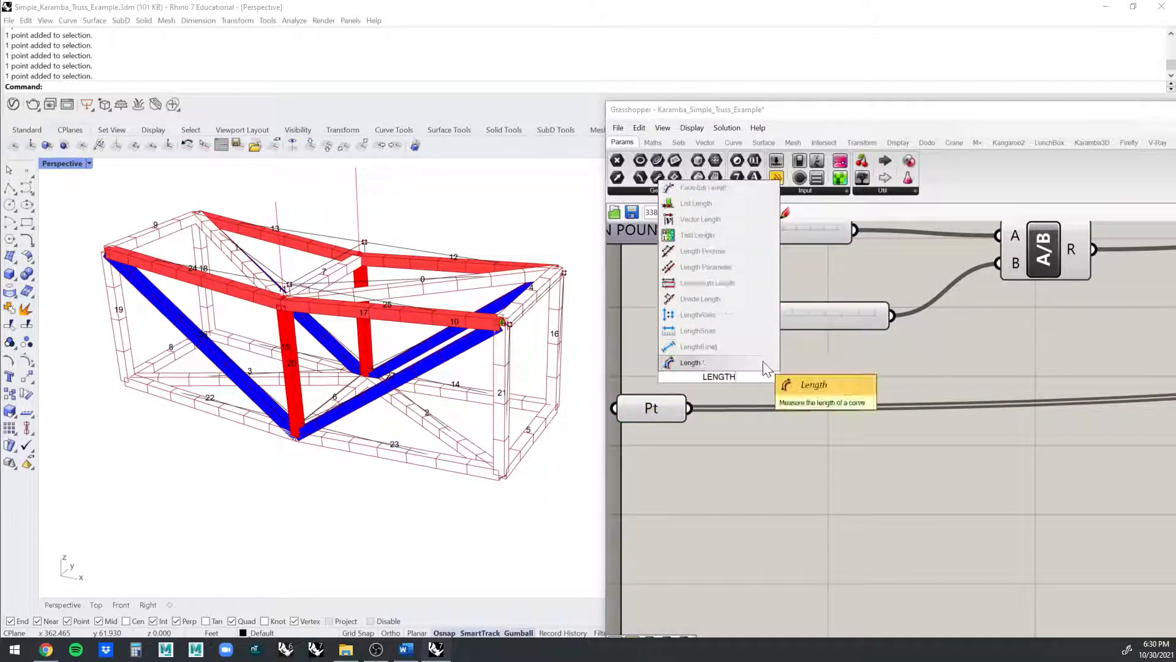
{"action": "left_click", "coordinate": [728, 205]}
{"action": "left_click_drag", "start_coordinate": [711, 376], "coordinate": [782, 457]}
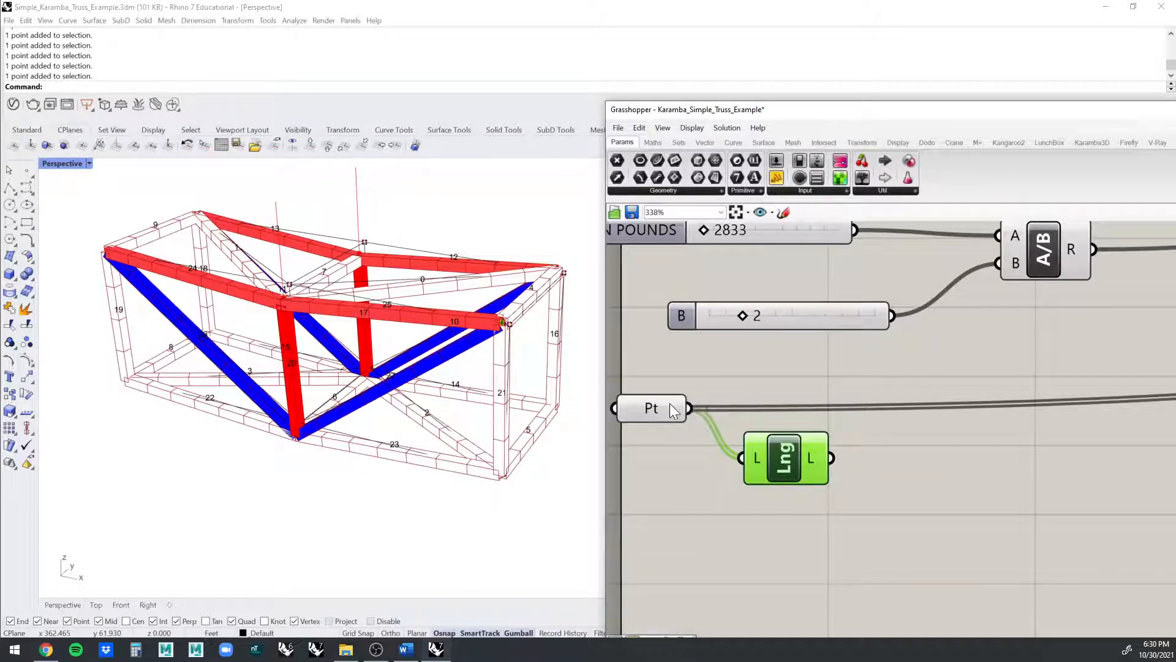
{"action": "left_click_drag", "start_coordinate": [803, 450], "coordinate": [874, 458]}
{"action": "left_click", "coordinate": [745, 451]}
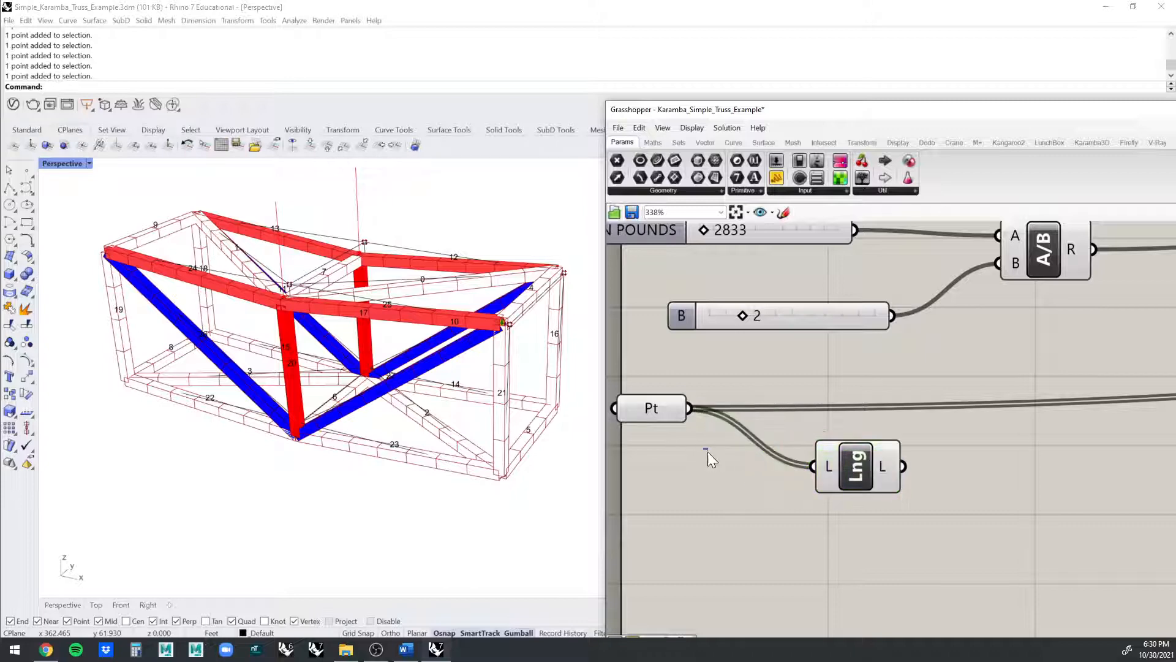
- Add a Panel below the List Length component and wire the load's Pt parameter into it
{"action": "double_click", "coordinate": [701, 454]}
{"action": "type", "text": "PANEL"}
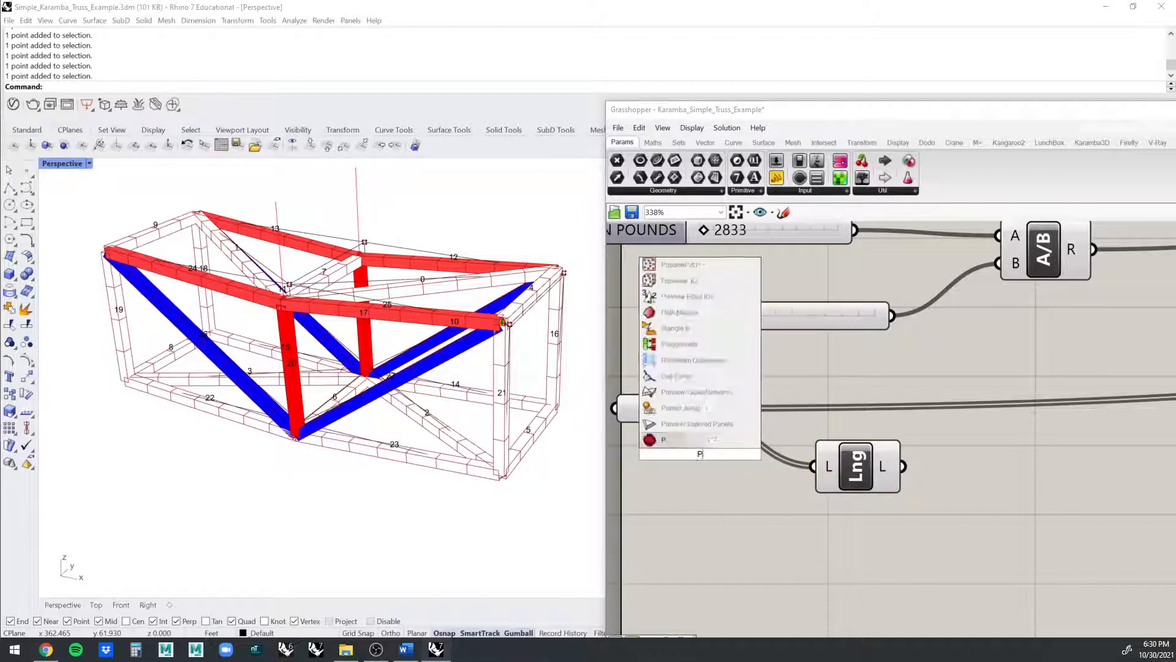
{"action": "key", "text": "Return"}
{"action": "left_click_drag", "start_coordinate": [701, 454], "coordinate": [787, 584]}
{"action": "left_click_drag", "start_coordinate": [691, 581], "coordinate": [691, 582]}
{"action": "right_click_drag", "start_coordinate": [692, 582], "coordinate": [615, 501]}
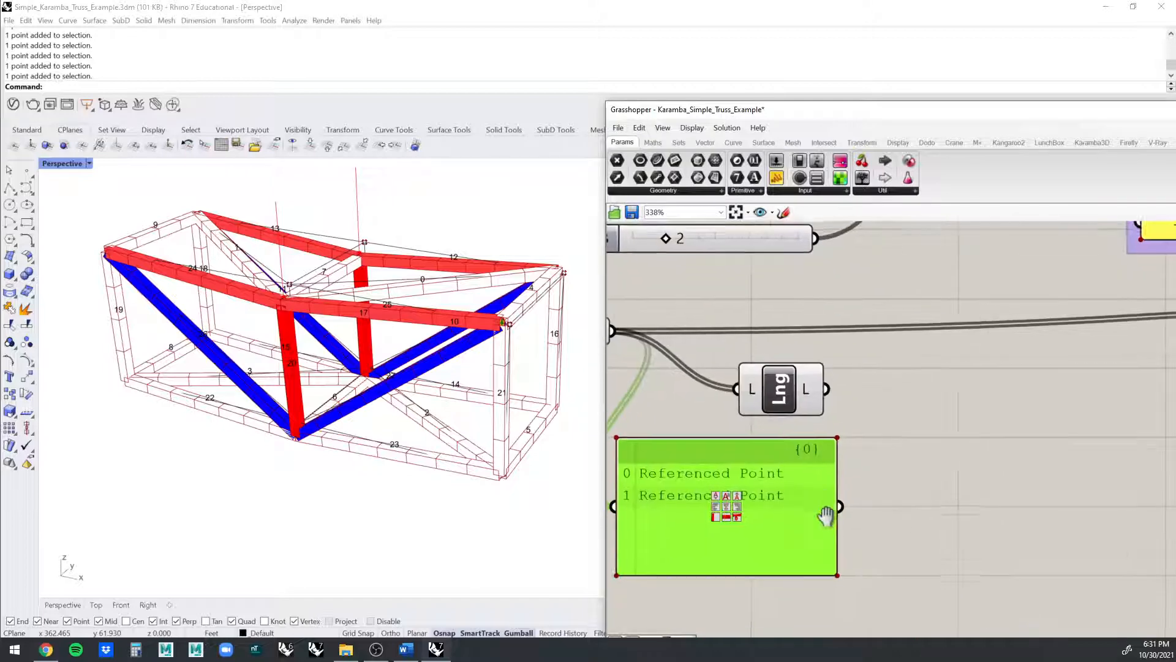
{"action": "scroll", "coordinate": [686, 470], "scroll_direction": "down", "scroll_amount": 1}
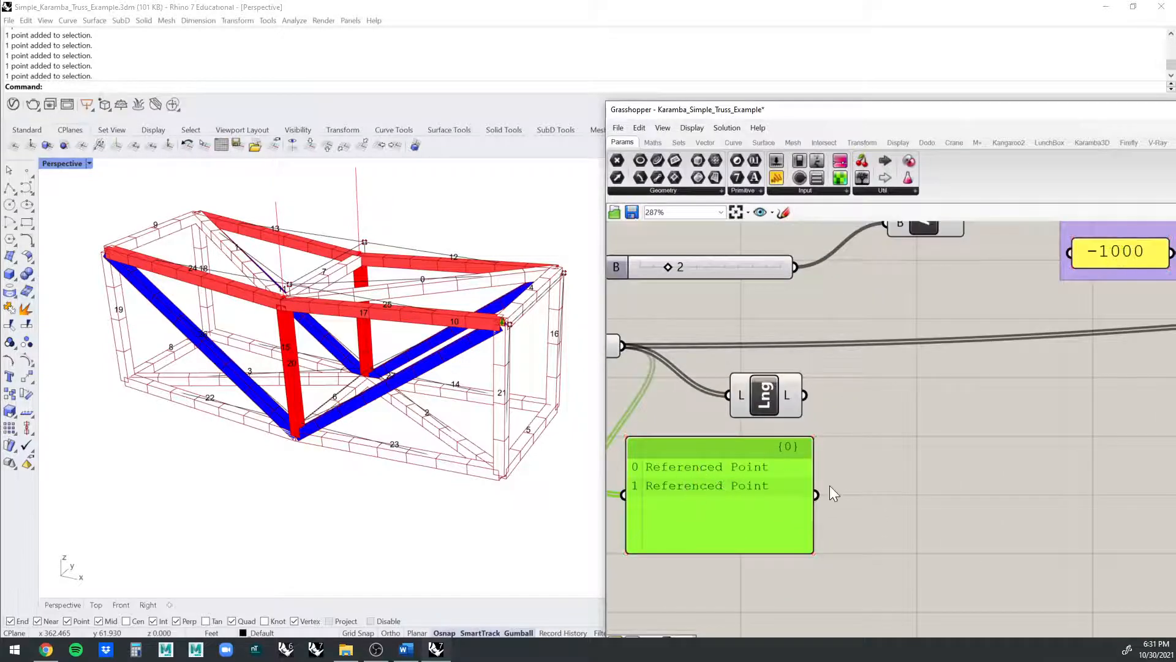
- Wire the List Length output into the load division's B input and delete the slider valued 2
{"action": "left_click_drag", "start_coordinate": [770, 397], "coordinate": [784, 389]}
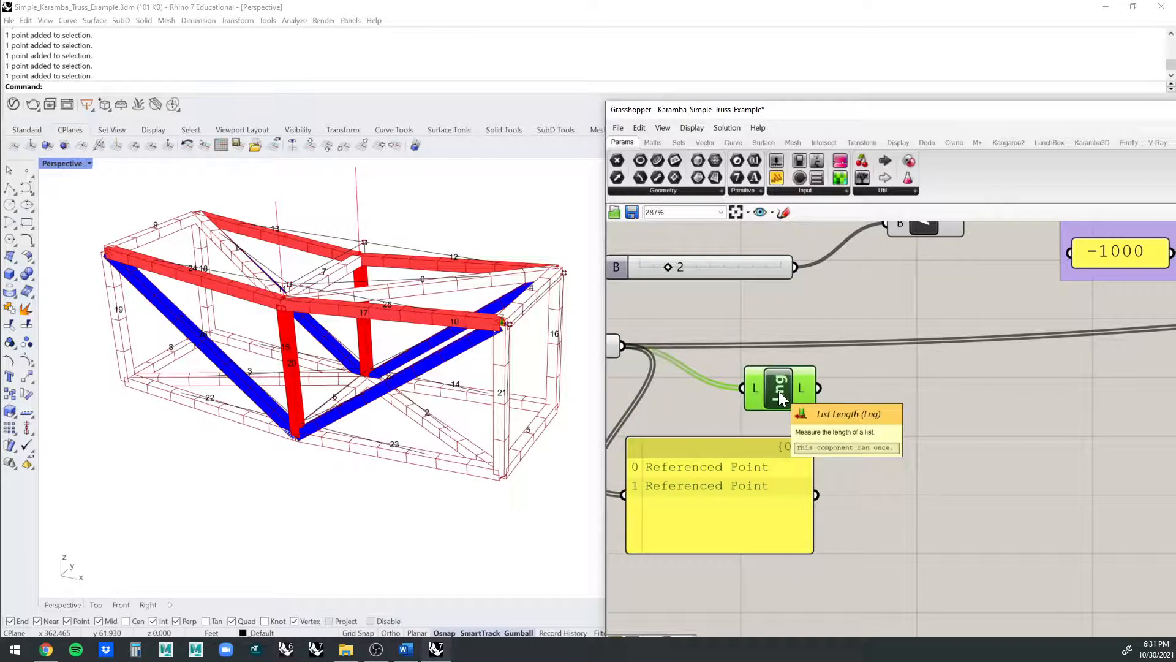
{"action": "right_click_drag", "start_coordinate": [769, 387], "coordinate": [920, 424]}
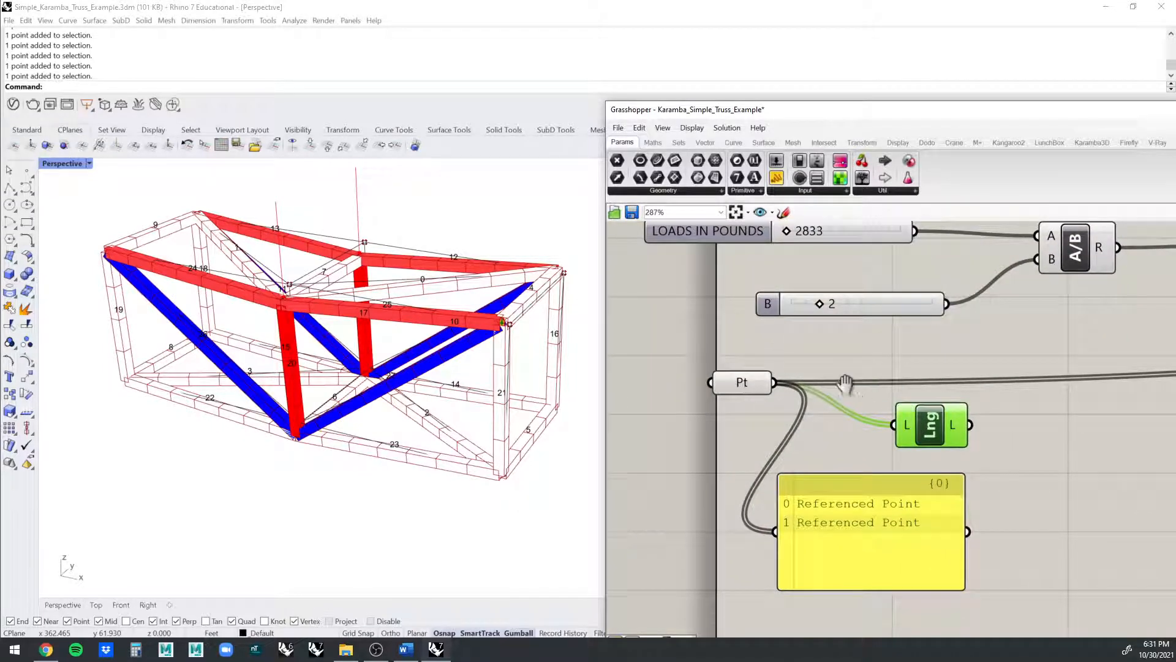
{"action": "right_click_drag", "start_coordinate": [845, 385], "coordinate": [813, 391]}
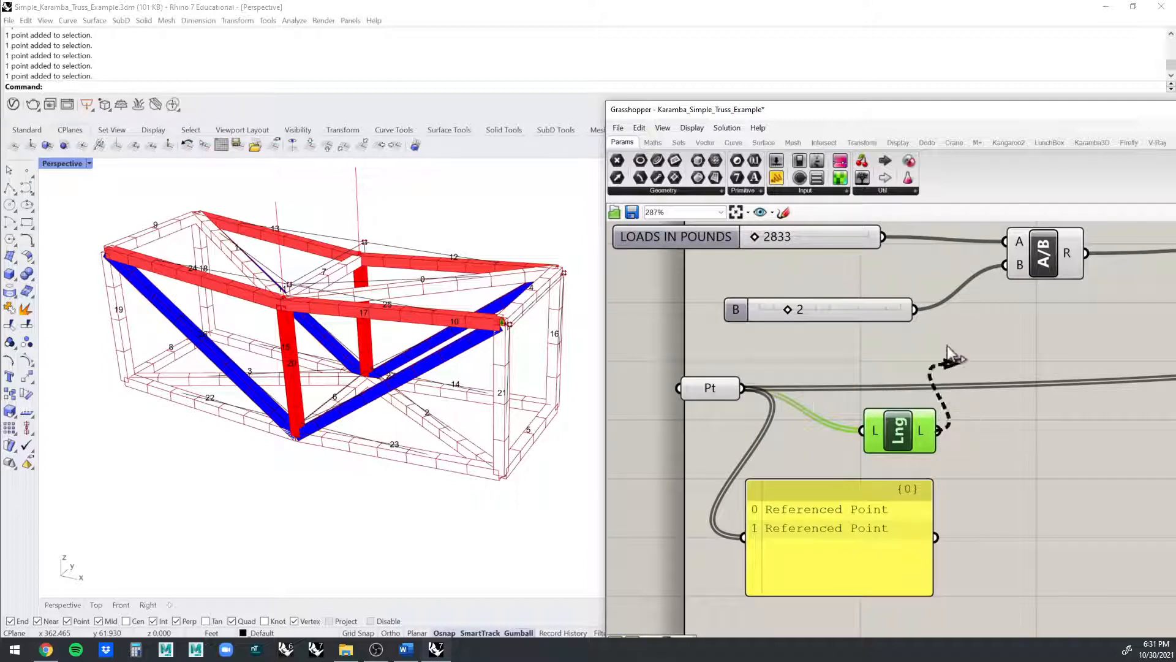
{"action": "left_click_drag", "start_coordinate": [948, 354], "coordinate": [994, 265], "text": "shift"}
{"action": "left_click", "coordinate": [865, 309]}
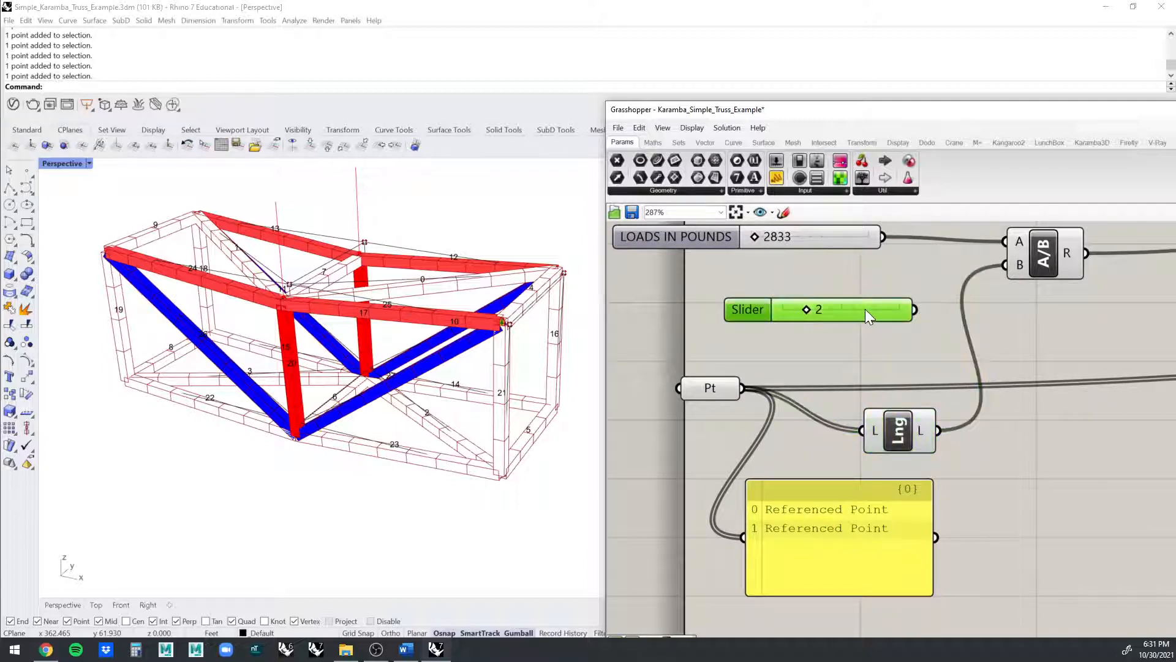
{"action": "key", "text": "Delete"}
{"action": "left_click_drag", "start_coordinate": [307, 205], "coordinate": [375, 251]}
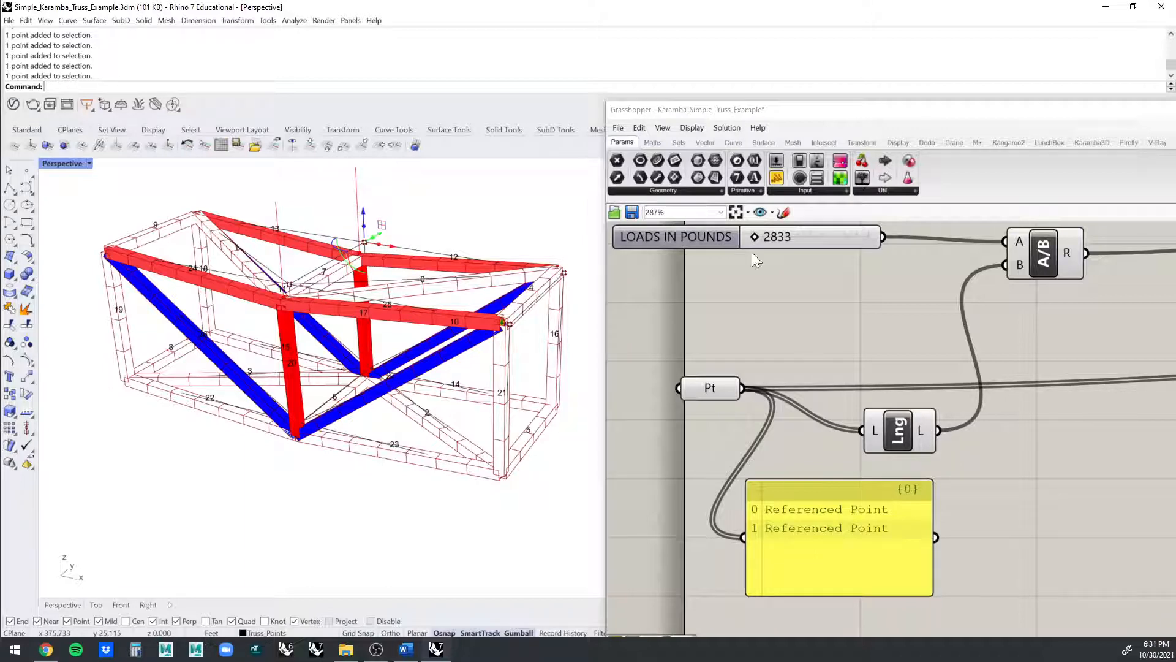
{"action": "key", "text": "Escape"}
{"action": "right_click_drag", "start_coordinate": [257, 340], "coordinate": [280, 318]}
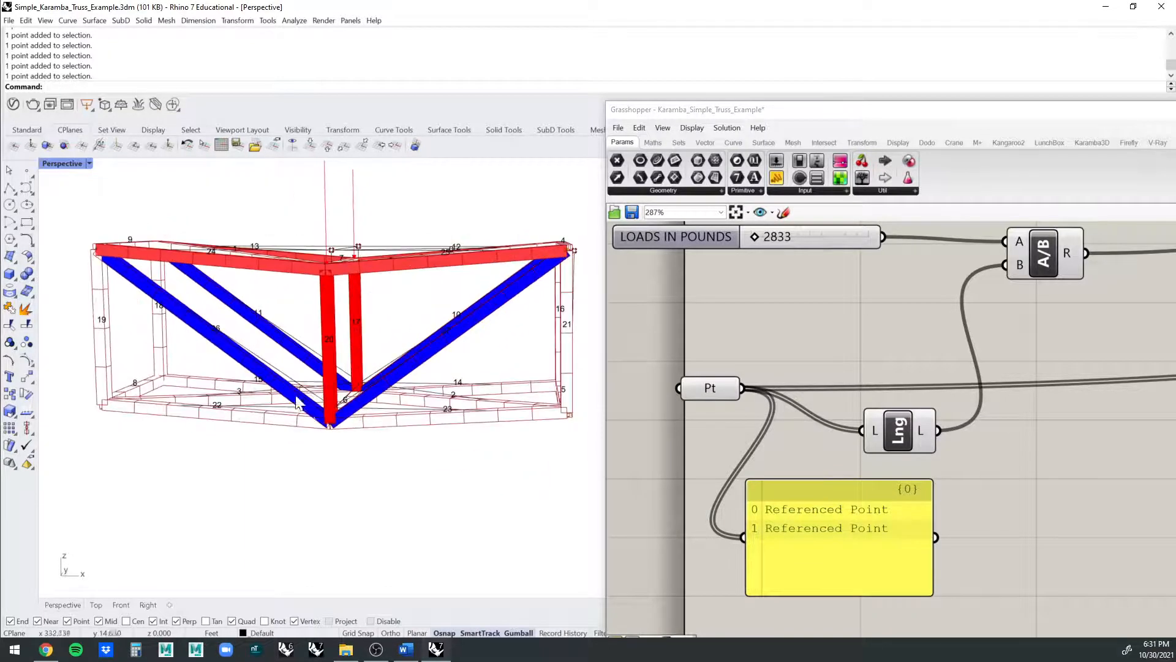
{"action": "left_click", "coordinate": [296, 406]}
{"action": "right_click_drag", "start_coordinate": [291, 494], "coordinate": [323, 477]}
- Turn off the preview of the BeamView component
{"action": "scroll", "coordinate": [876, 340], "scroll_direction": "down", "scroll_amount": 6}
{"action": "right_click_drag", "start_coordinate": [979, 348], "coordinate": [554, 346]}
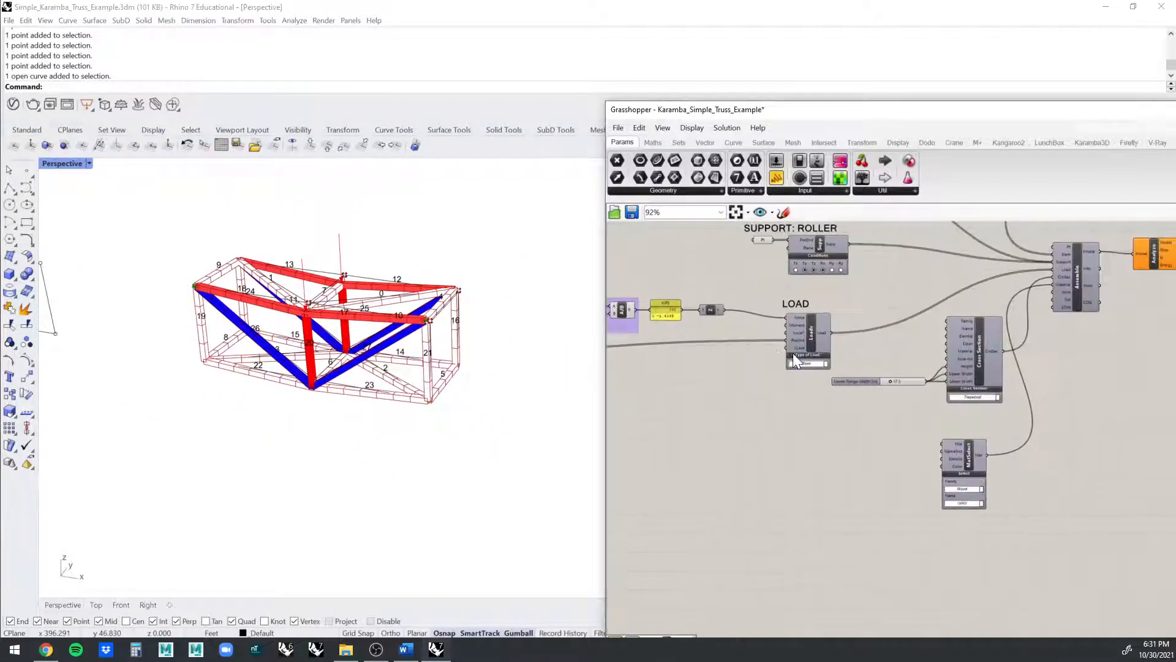
{"action": "scroll", "coordinate": [799, 344], "scroll_direction": "up", "scroll_amount": 2}
{"action": "right_click_drag", "start_coordinate": [917, 337], "coordinate": [615, 385]}
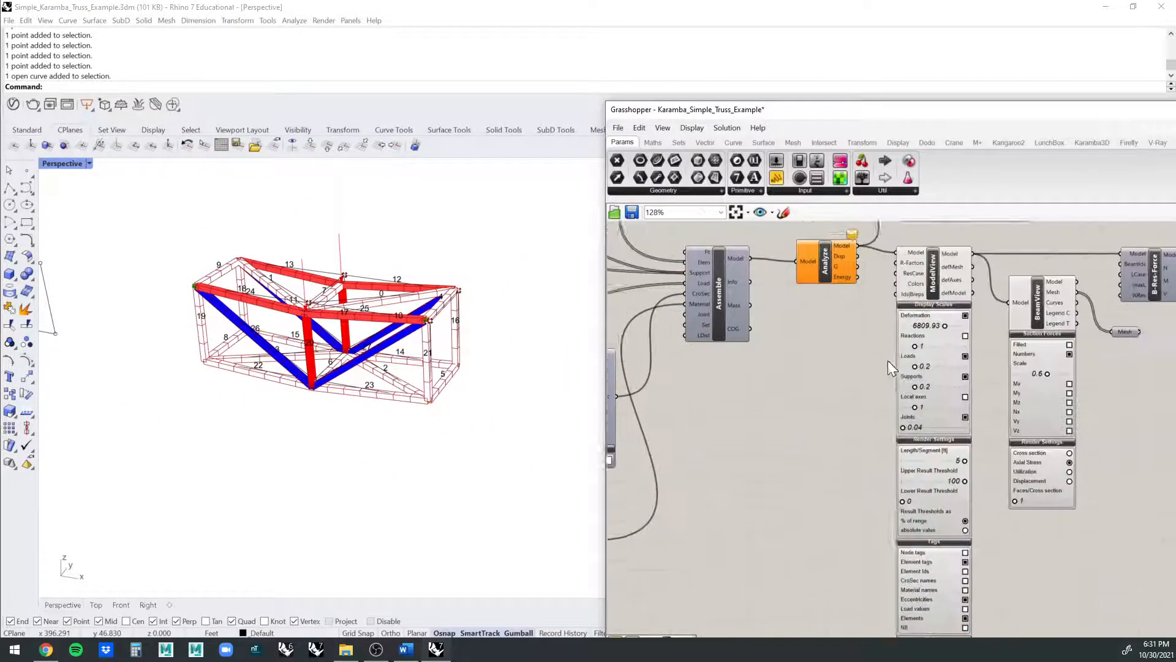
{"action": "right_click_drag", "start_coordinate": [908, 359], "coordinate": [812, 359]}
{"action": "left_click", "coordinate": [932, 311]}
{"action": "right_click", "coordinate": [941, 308]}
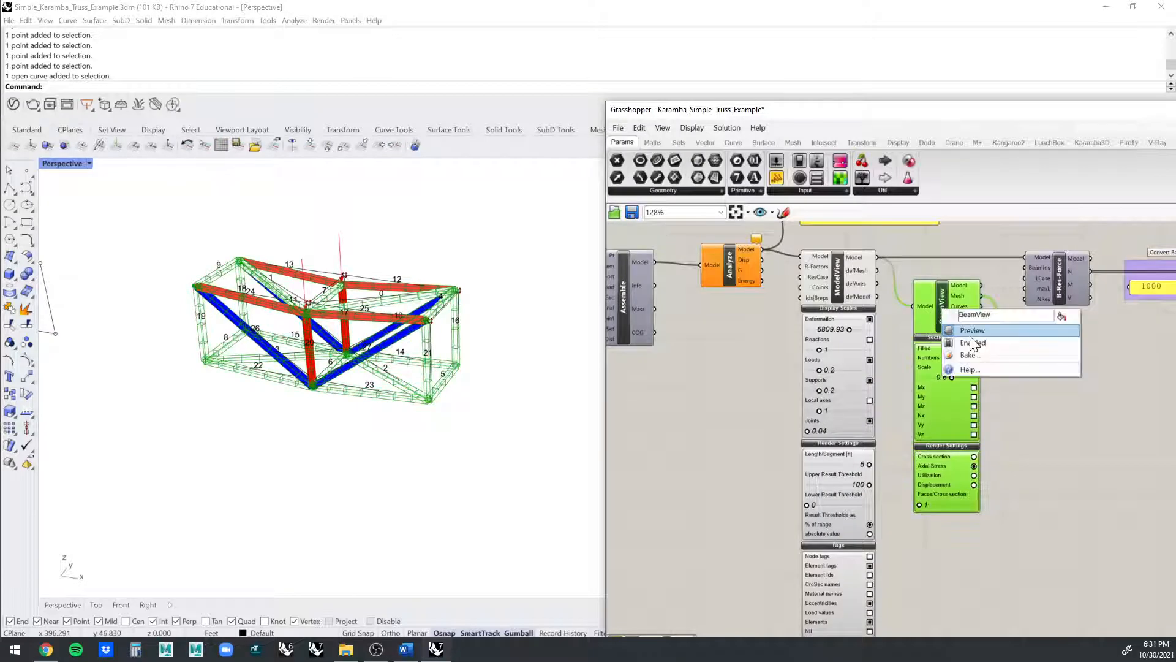
{"action": "left_click", "coordinate": [973, 343]}
- Turn off the preview of the ModelView component so only the Rhino truss geometry is displayed
{"action": "right_click_drag", "start_coordinate": [331, 442], "coordinate": [386, 449]}
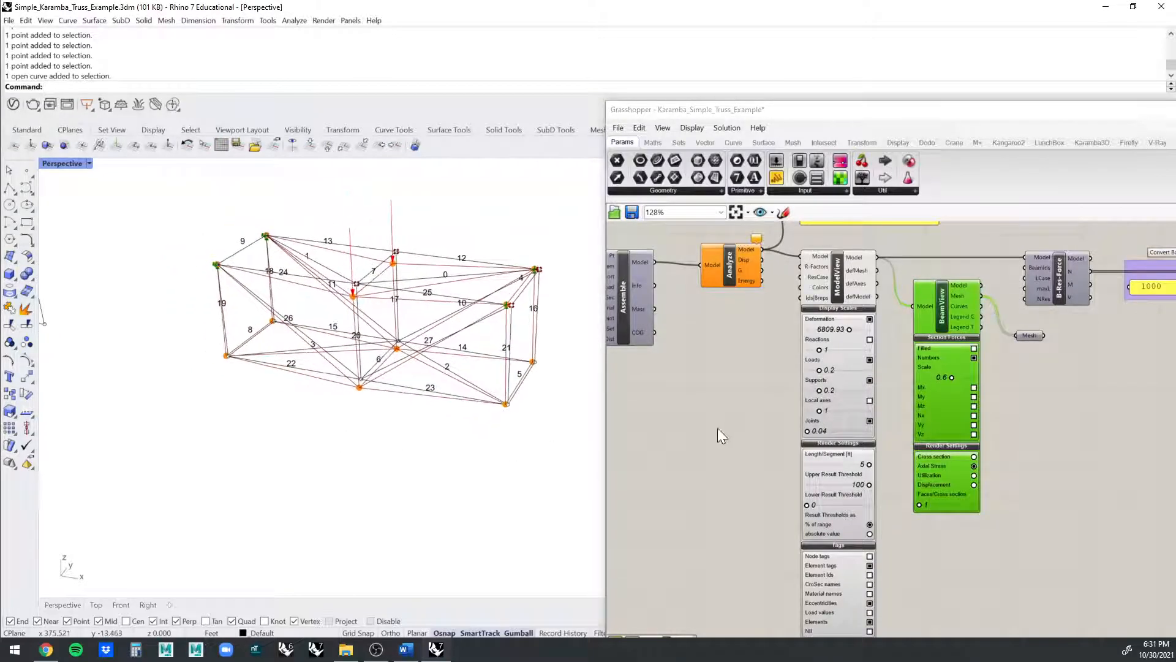
{"action": "scroll", "coordinate": [739, 411], "scroll_direction": "down", "scroll_amount": 3}
{"action": "right_click_drag", "start_coordinate": [739, 412], "coordinate": [808, 393]}
{"action": "left_click", "coordinate": [868, 335]}
{"action": "right_click_drag", "start_coordinate": [250, 468], "coordinate": [355, 454], "text": "shift"}
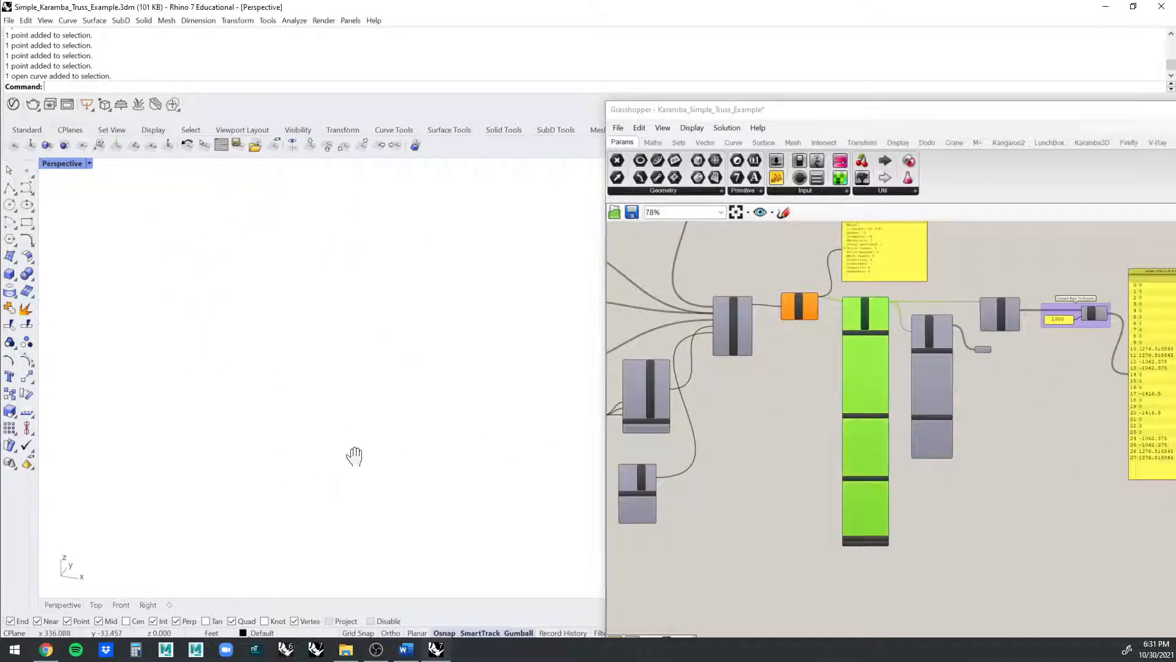
{"action": "scroll", "coordinate": [413, 429], "scroll_direction": "down", "scroll_amount": 3}
{"action": "right_click_drag", "start_coordinate": [414, 431], "coordinate": [315, 406], "text": "shift"}
{"action": "scroll", "coordinate": [268, 307], "scroll_direction": "up", "scroll_amount": 9}
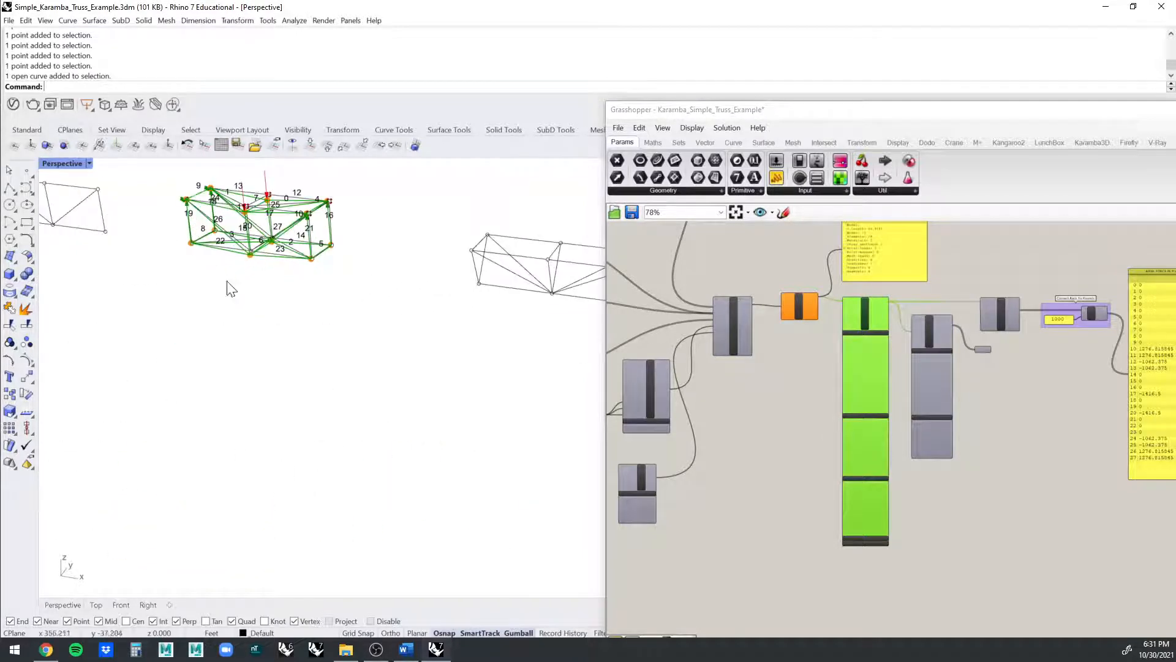
{"action": "right_click_drag", "start_coordinate": [237, 314], "coordinate": [286, 465], "text": "shift"}
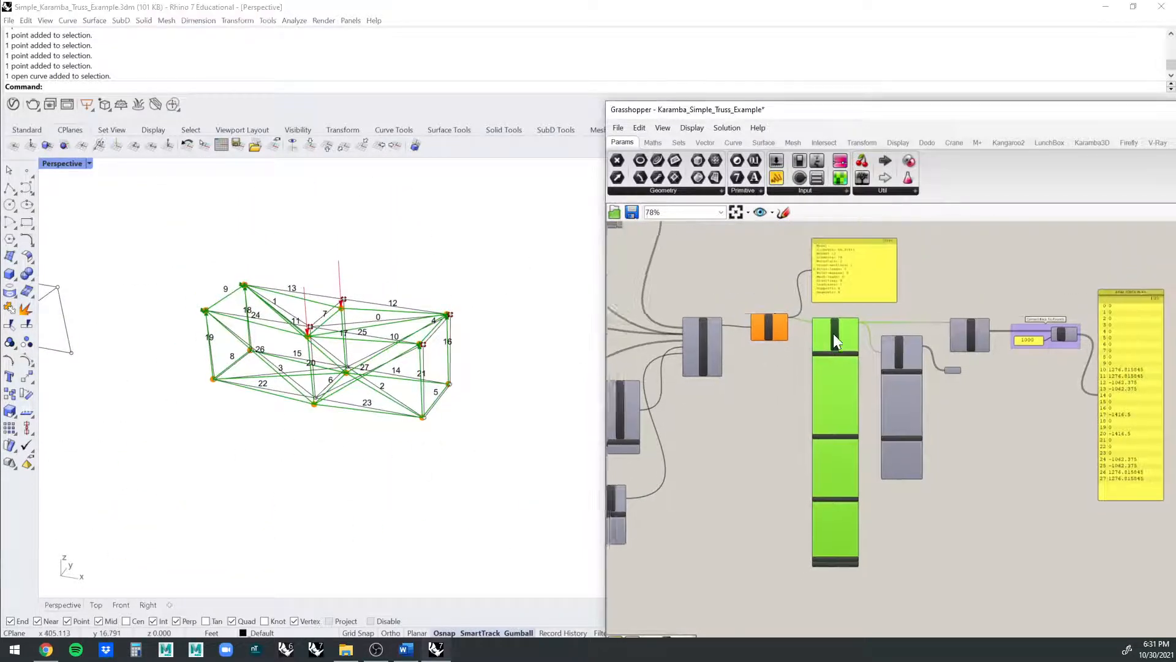
{"action": "scroll", "coordinate": [832, 333], "scroll_direction": "up", "scroll_amount": 3}
{"action": "right_click", "coordinate": [856, 329]}
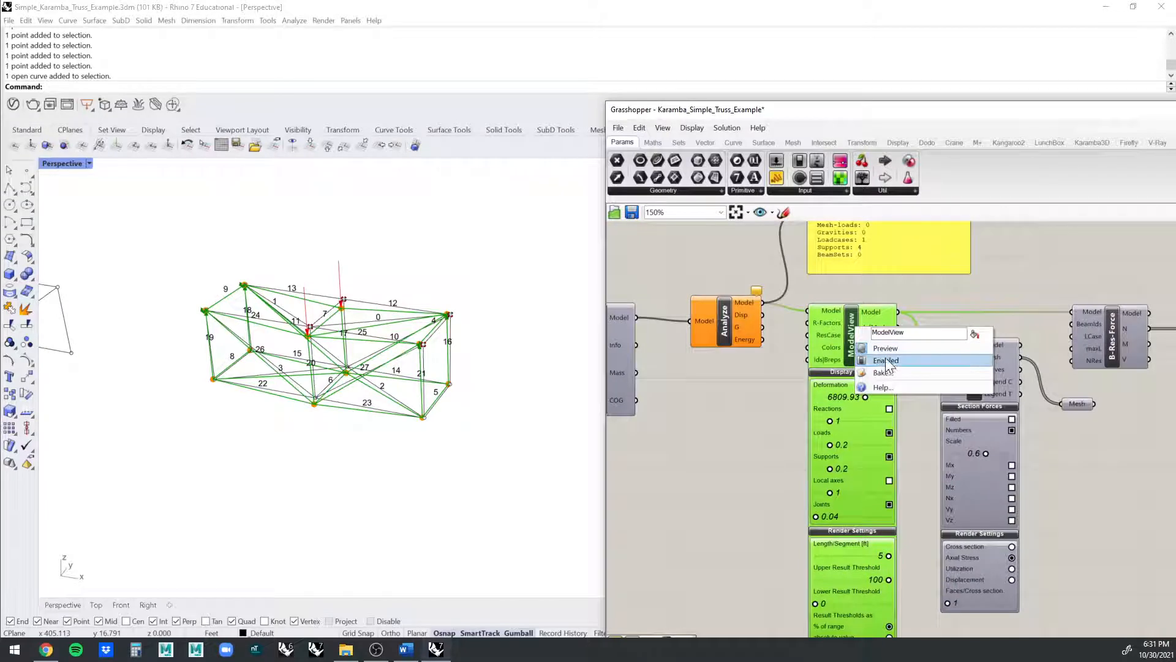
{"action": "left_click", "coordinate": [885, 348]}
- Reference the four midspan truss points, two upper and two lower, as multiple points in the load's Pt parameter
{"action": "scroll", "coordinate": [251, 312], "scroll_direction": "up", "scroll_amount": 5}
{"action": "scroll", "coordinate": [269, 309], "scroll_direction": "up", "scroll_amount": 2}
{"action": "right_click_drag", "start_coordinate": [381, 336], "coordinate": [317, 313], "text": "shift"}
{"action": "left_click_drag", "start_coordinate": [345, 454], "coordinate": [400, 433]}
{"action": "left_click", "coordinate": [375, 281]}
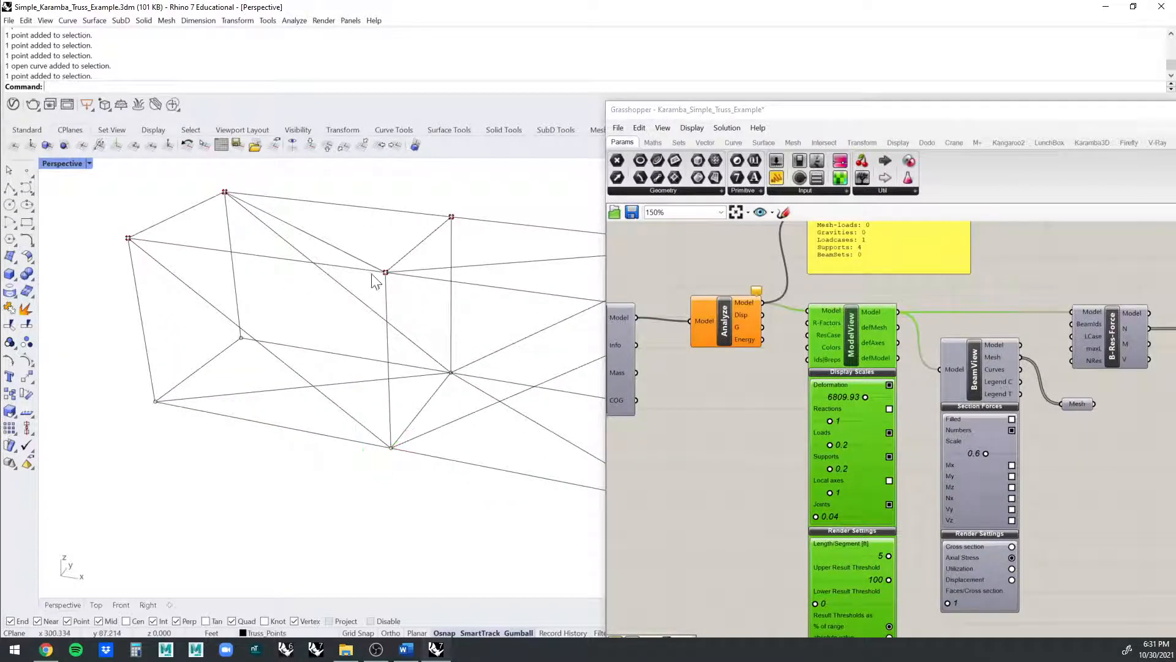
{"action": "left_click_drag", "start_coordinate": [352, 319], "coordinate": [401, 245]}
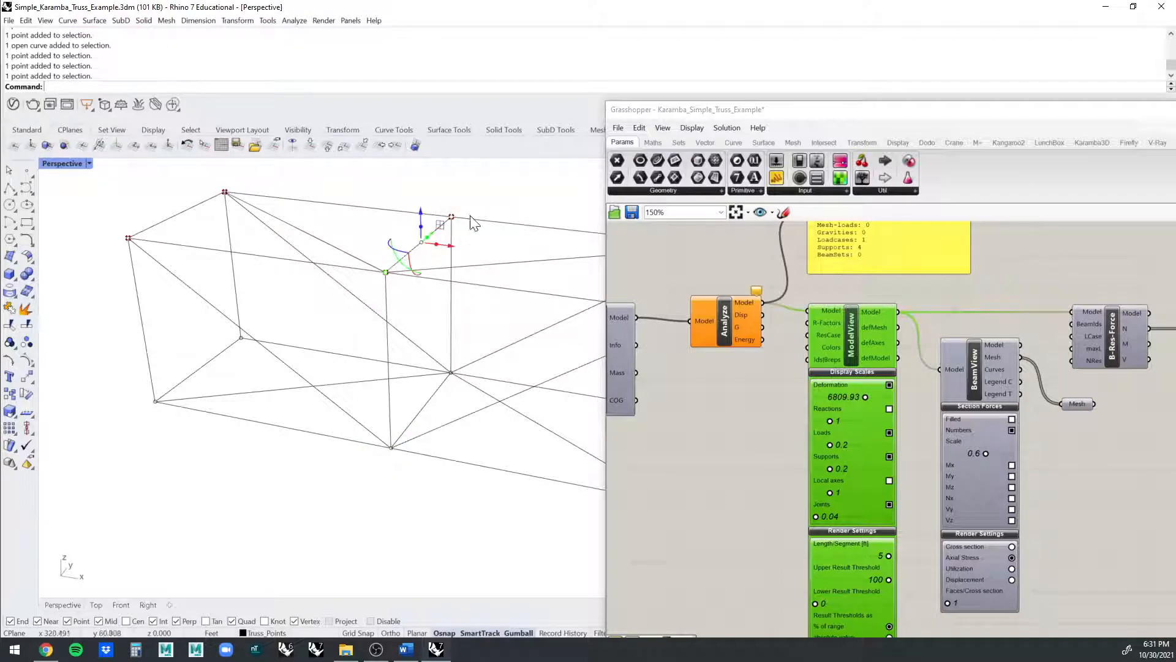
{"action": "left_click_drag", "start_coordinate": [366, 490], "coordinate": [433, 422], "text": "shift"}
{"action": "left_click_drag", "start_coordinate": [465, 343], "coordinate": [467, 345], "text": "shift"}
{"action": "scroll", "coordinate": [471, 415], "scroll_direction": "down", "scroll_amount": 8}
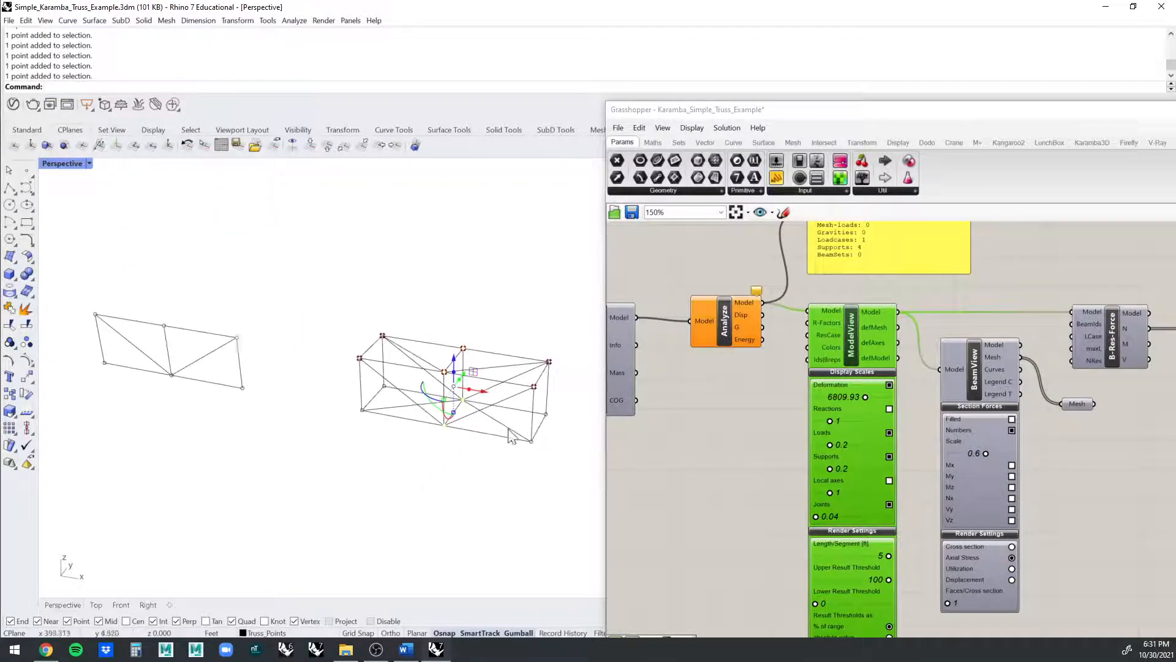
{"action": "right_click_drag", "start_coordinate": [637, 450], "coordinate": [939, 358]}
{"action": "scroll", "coordinate": [832, 388], "scroll_direction": "down", "scroll_amount": 3}
{"action": "right_click_drag", "start_coordinate": [718, 393], "coordinate": [918, 411]}
{"action": "right_click_drag", "start_coordinate": [829, 401], "coordinate": [1032, 394]}
{"action": "scroll", "coordinate": [777, 363], "scroll_direction": "up", "scroll_amount": 5}
{"action": "right_click", "coordinate": [773, 362]}
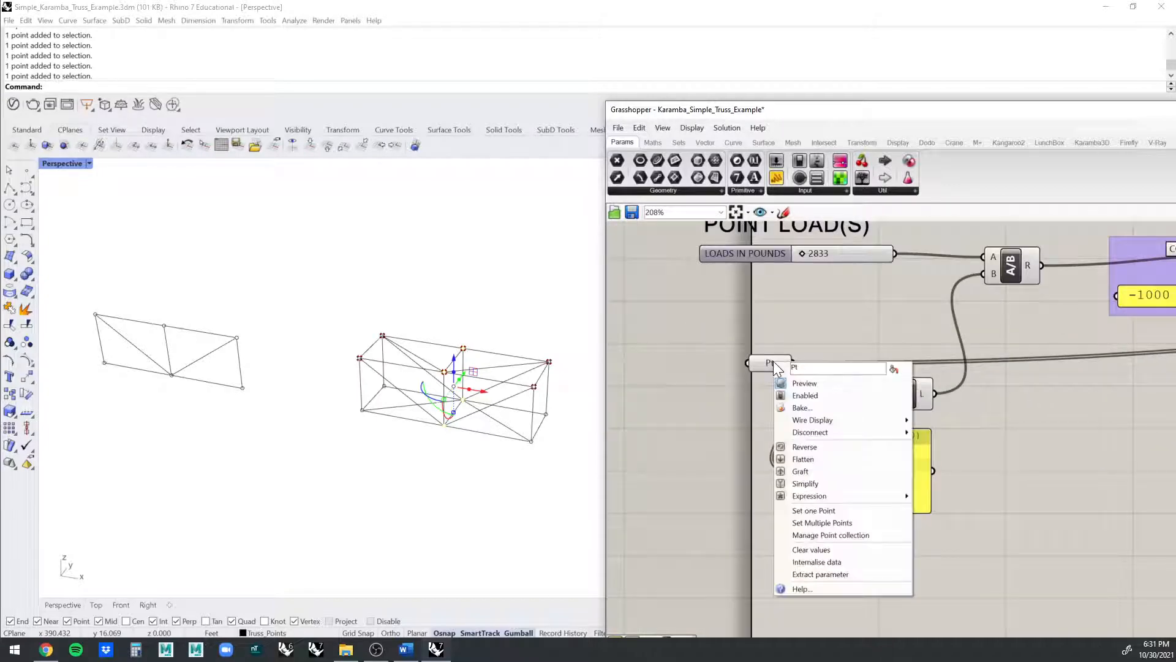
{"action": "left_click", "coordinate": [824, 524]}
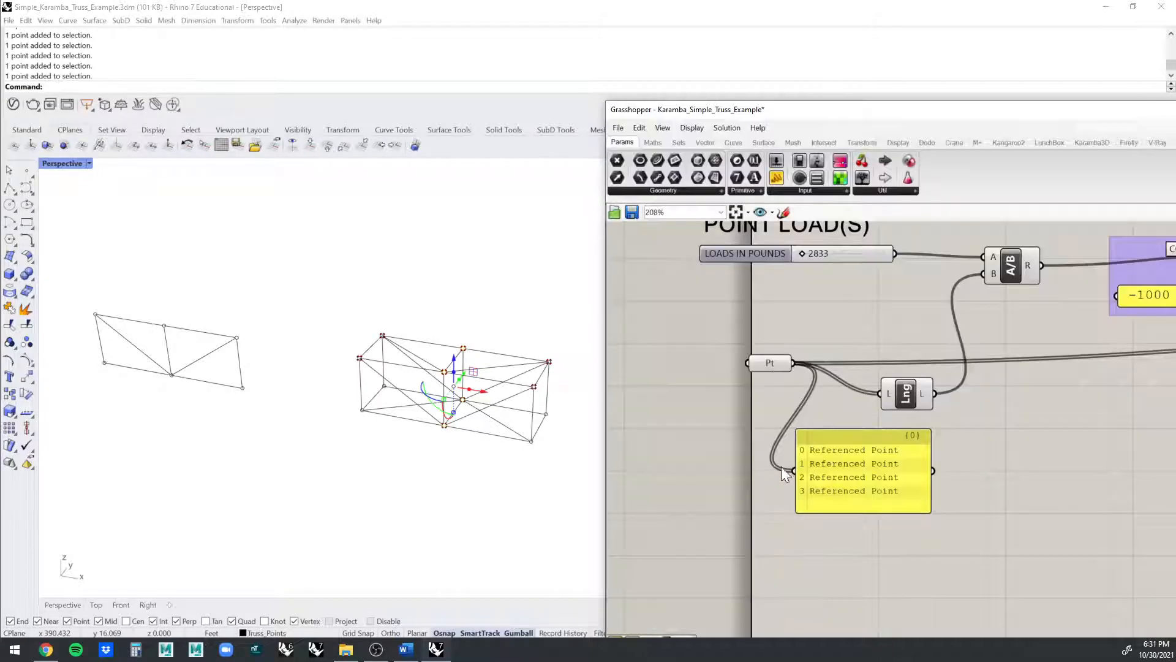
- Check the List Length output and follow the divided load through the kips conversion to the KIPS panel
{"action": "right_click_drag", "start_coordinate": [964, 439], "coordinate": [862, 439]}
{"action": "scroll", "coordinate": [862, 439], "scroll_direction": "up", "scroll_amount": 2}
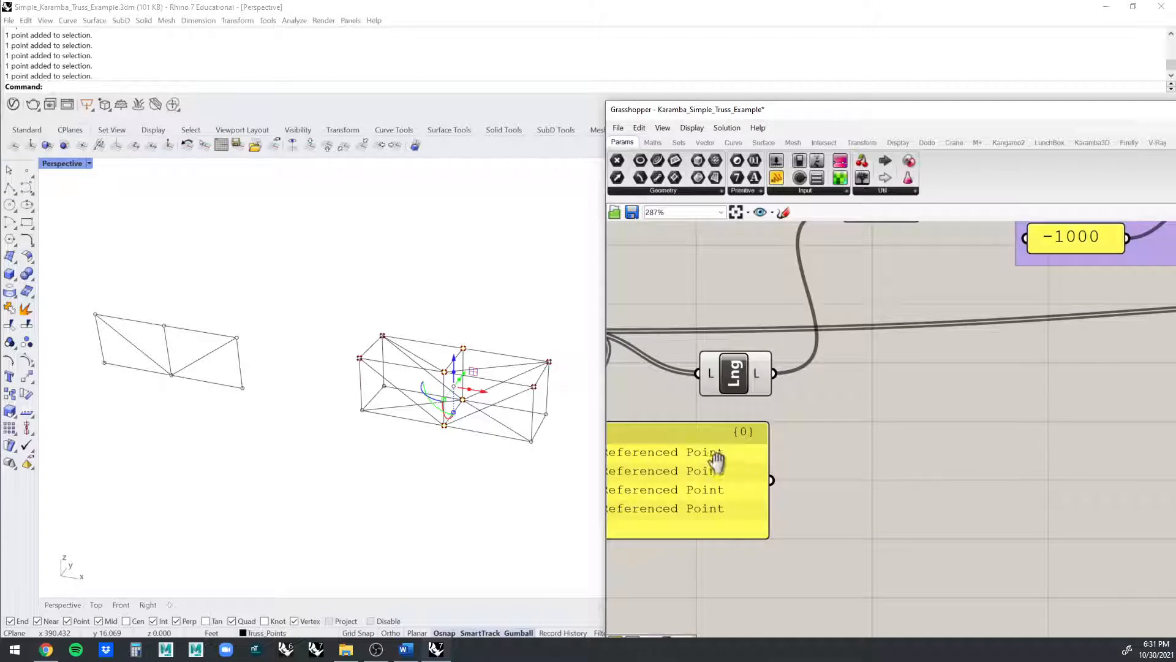
{"action": "right_click_drag", "start_coordinate": [717, 460], "coordinate": [774, 472]}
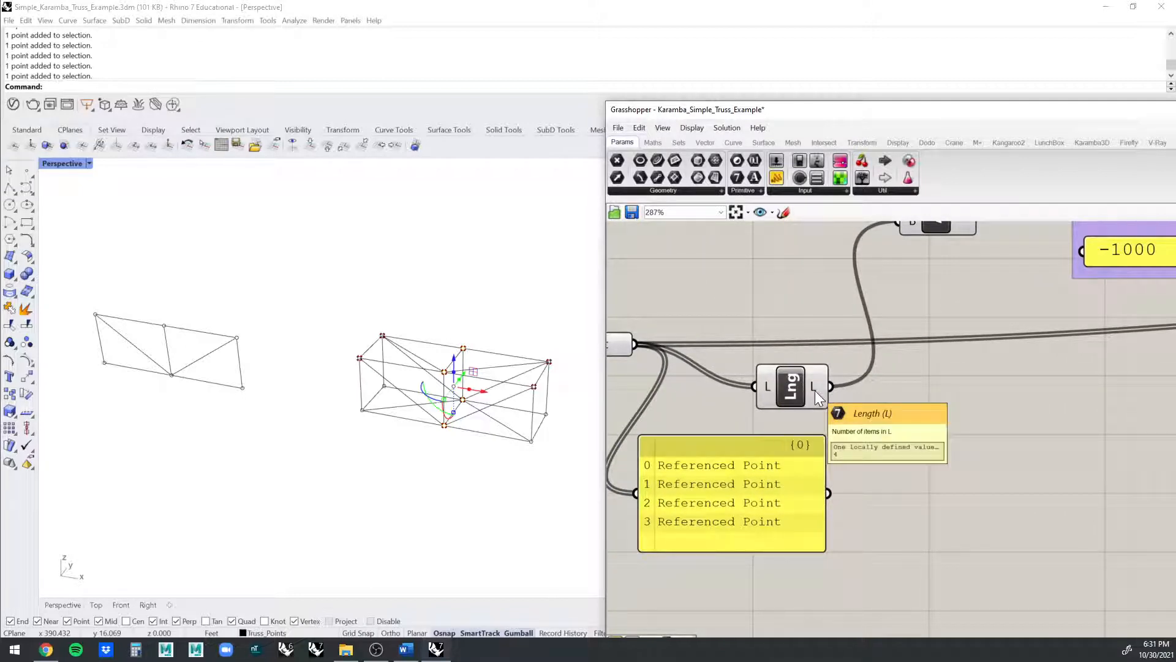
{"action": "scroll", "coordinate": [815, 390], "scroll_direction": "down", "scroll_amount": 6}
{"action": "scroll", "coordinate": [997, 358], "scroll_direction": "up", "scroll_amount": 3}
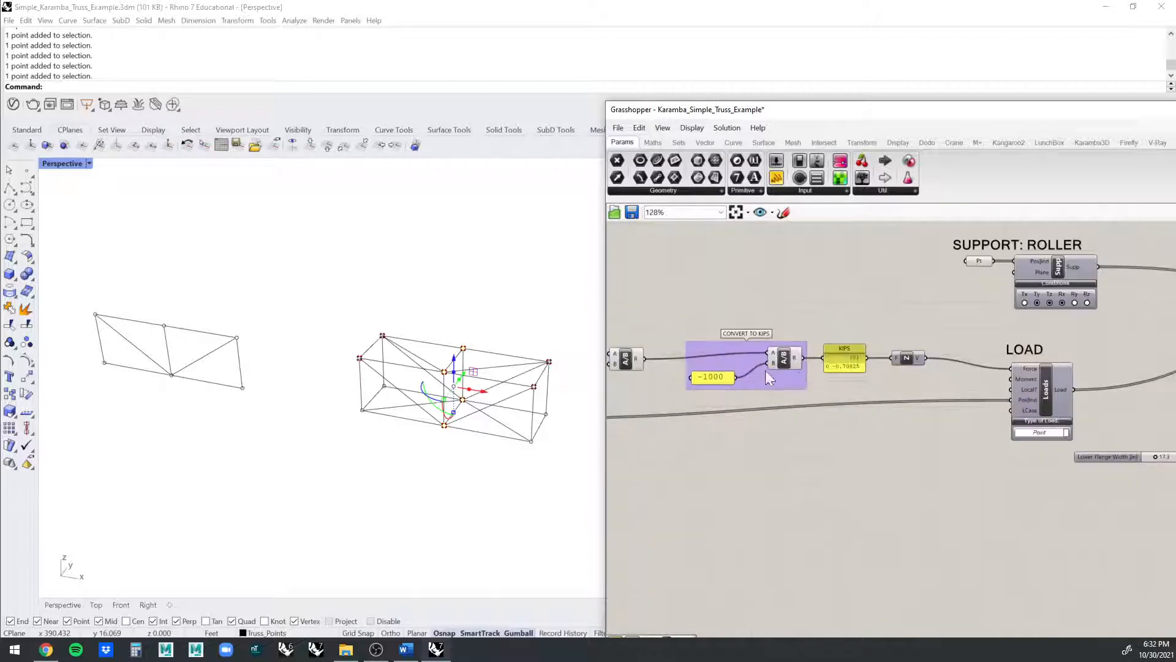
{"action": "right_click_drag", "start_coordinate": [700, 346], "coordinate": [744, 343]}
{"action": "scroll", "coordinate": [637, 340], "scroll_direction": "up", "scroll_amount": 2}
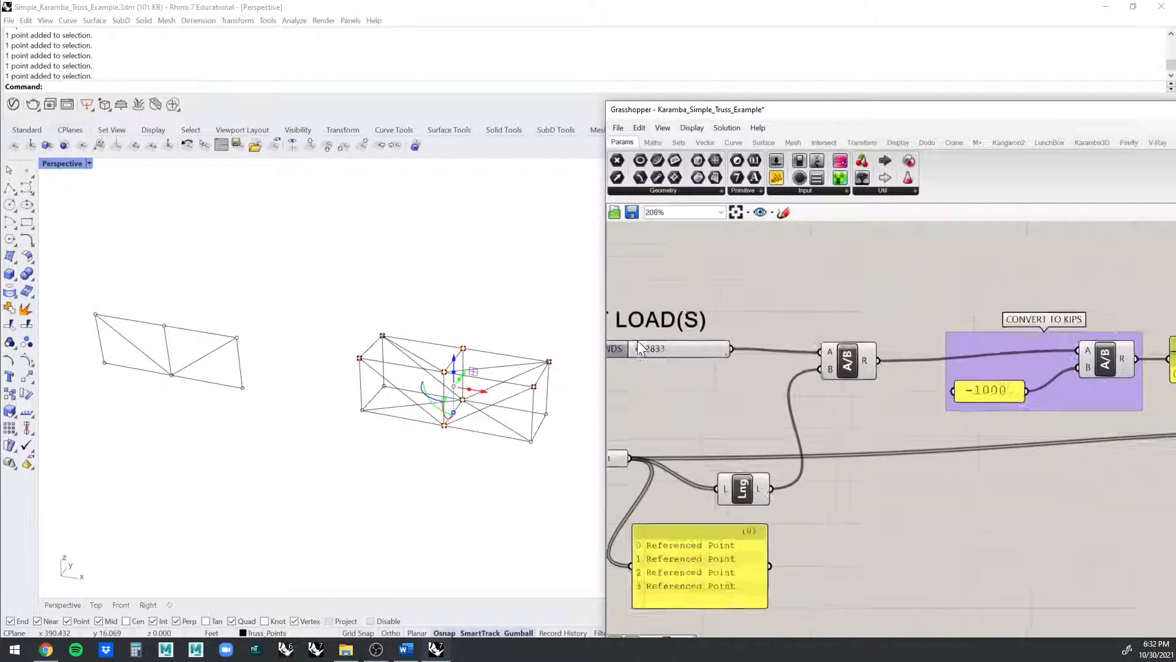
{"action": "scroll", "coordinate": [827, 461], "scroll_direction": "down", "scroll_amount": 3}
{"action": "right_click_drag", "start_coordinate": [836, 460], "coordinate": [669, 399]}
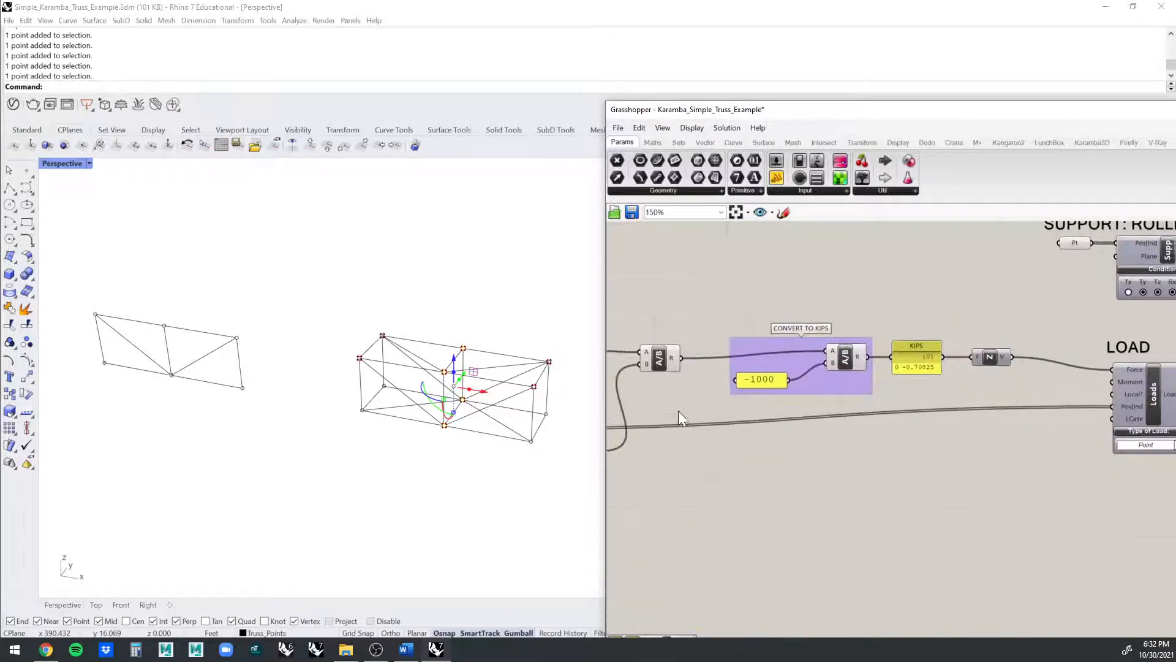
{"action": "scroll", "coordinate": [523, 363], "scroll_direction": "up", "scroll_amount": 2}
- Turn on the preview of the ModelView component
{"action": "right_click_drag", "start_coordinate": [1064, 375], "coordinate": [799, 363]}
{"action": "right_click_drag", "start_coordinate": [1003, 362], "coordinate": [696, 357]}
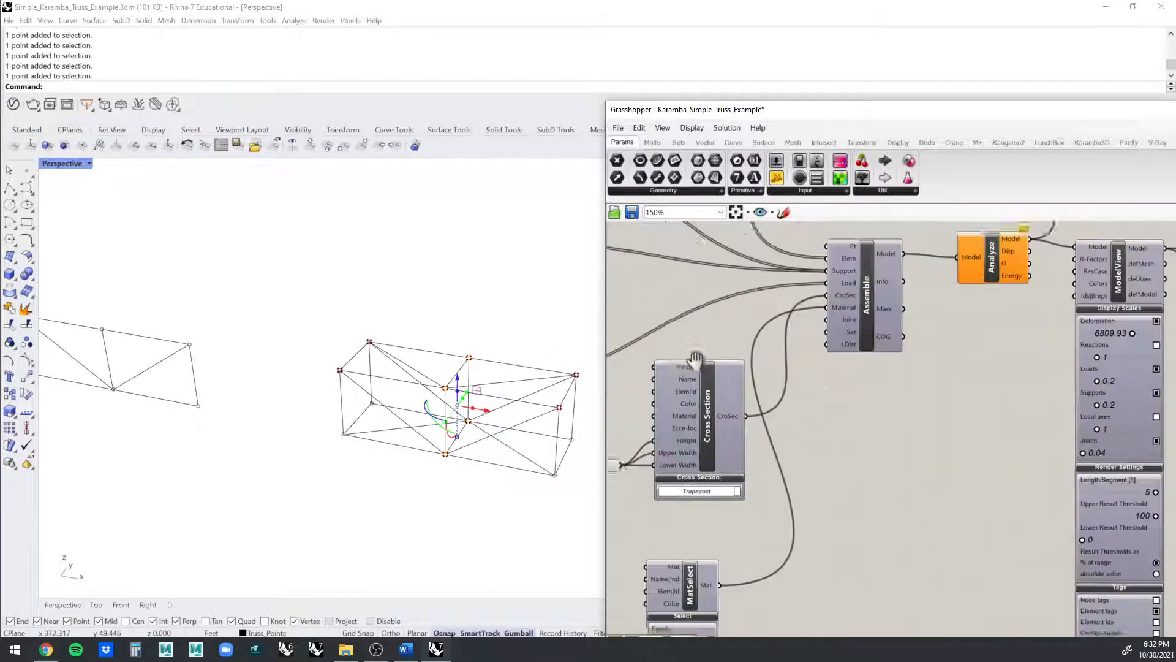
{"action": "right_click_drag", "start_coordinate": [874, 336], "coordinate": [755, 380]}
{"action": "right_click", "coordinate": [1001, 324]}
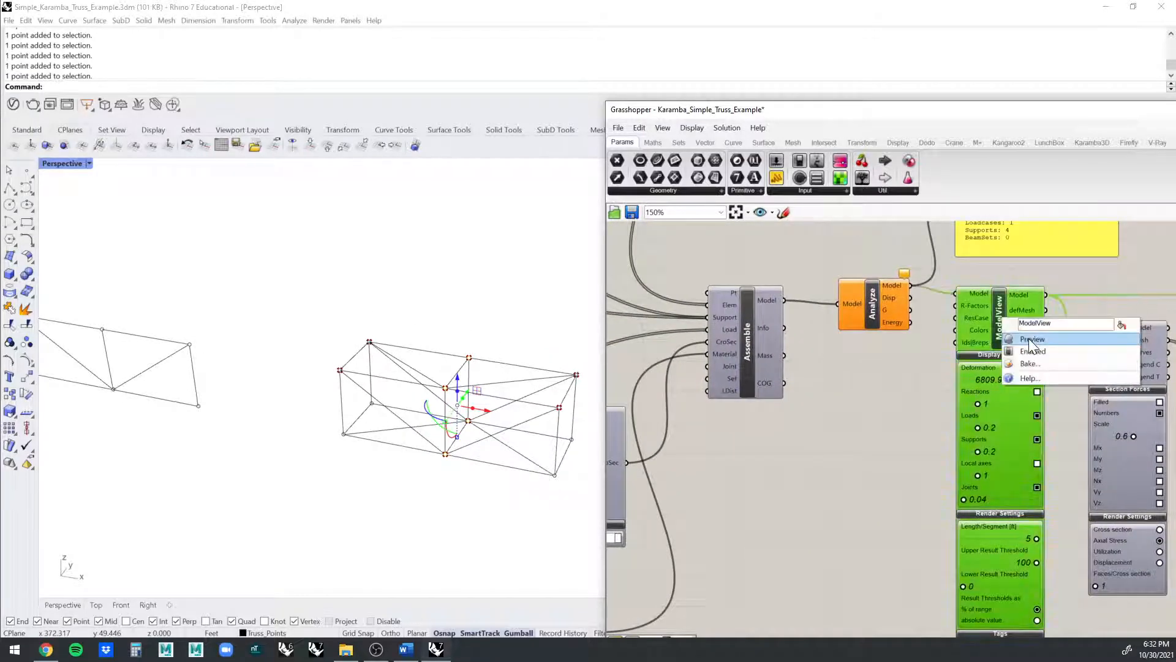
{"action": "left_click", "coordinate": [1029, 352]}
- Turn on the preview of the BeamView component and examine the axial stress display on the box truss
{"action": "right_click_drag", "start_coordinate": [965, 409], "coordinate": [835, 350]}
{"action": "left_click", "coordinate": [851, 347]}
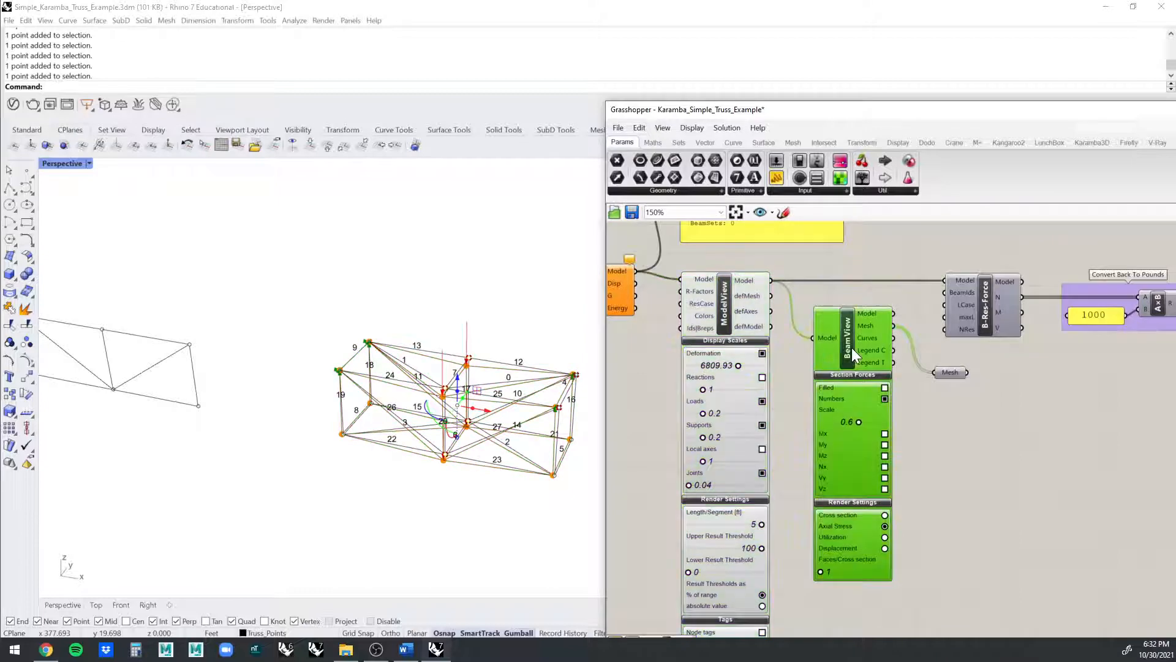
{"action": "right_click", "coordinate": [852, 348]}
{"action": "left_click", "coordinate": [895, 370]}
{"action": "left_click", "coordinate": [508, 431]}
{"action": "right_click_drag", "start_coordinate": [508, 431], "coordinate": [403, 262]}
{"action": "scroll", "coordinate": [477, 536], "scroll_direction": "up", "scroll_amount": 5}
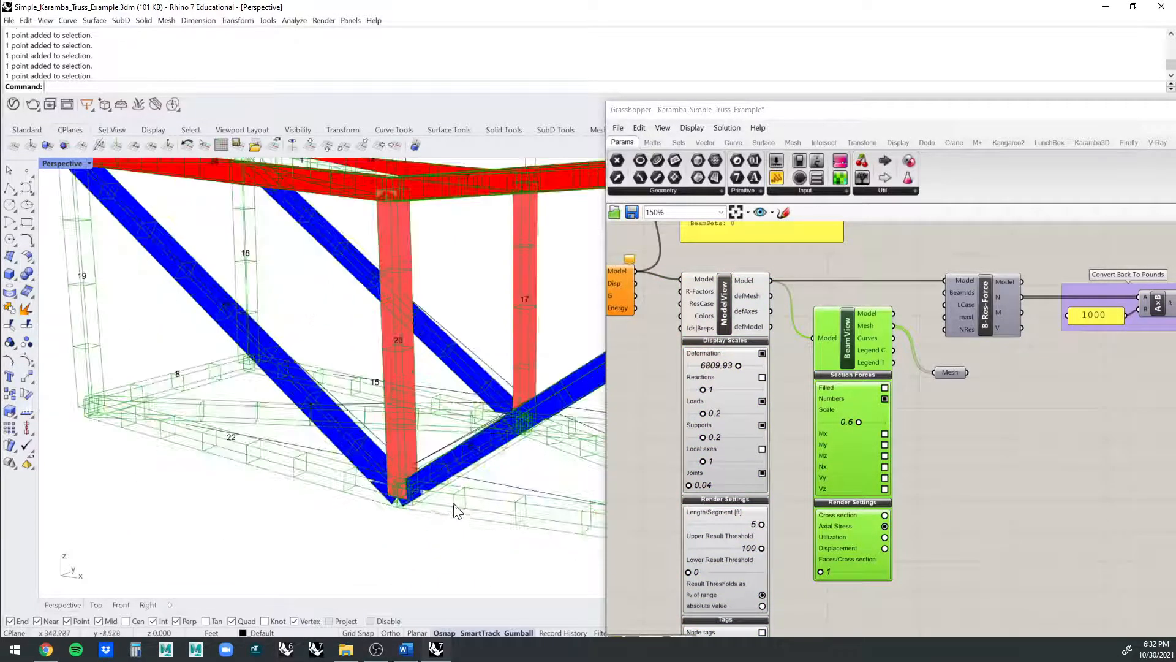
{"action": "scroll", "coordinate": [403, 487], "scroll_direction": "down", "scroll_amount": 2}
{"action": "right_click_drag", "start_coordinate": [517, 386], "coordinate": [446, 392], "text": "shift"}
- Turn off the preview of the BeamView component so the truss points can be picked
{"action": "right_click", "coordinate": [852, 327]}
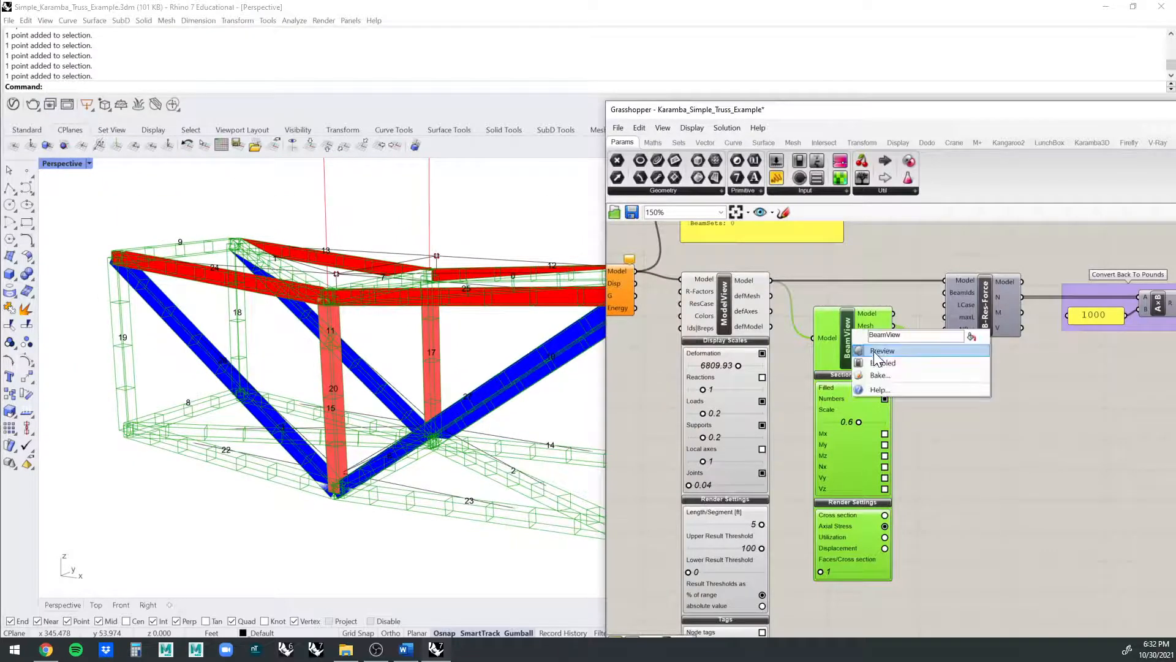
{"action": "left_click", "coordinate": [875, 352]}
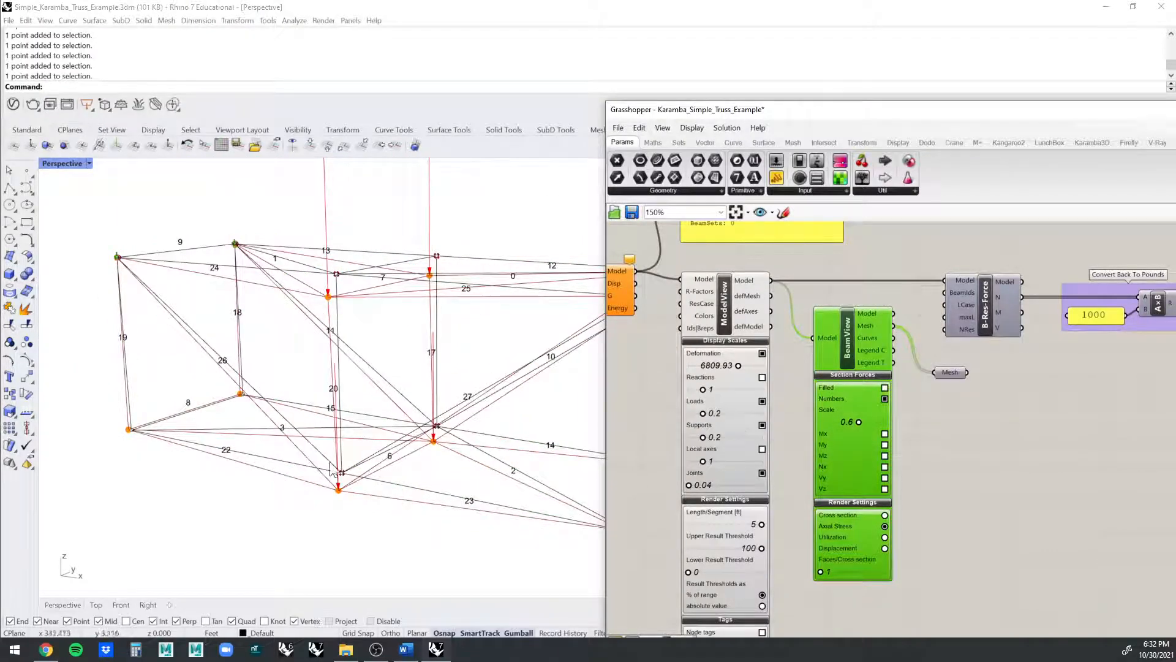
{"action": "scroll", "coordinate": [409, 363], "scroll_direction": "down", "scroll_amount": 10}
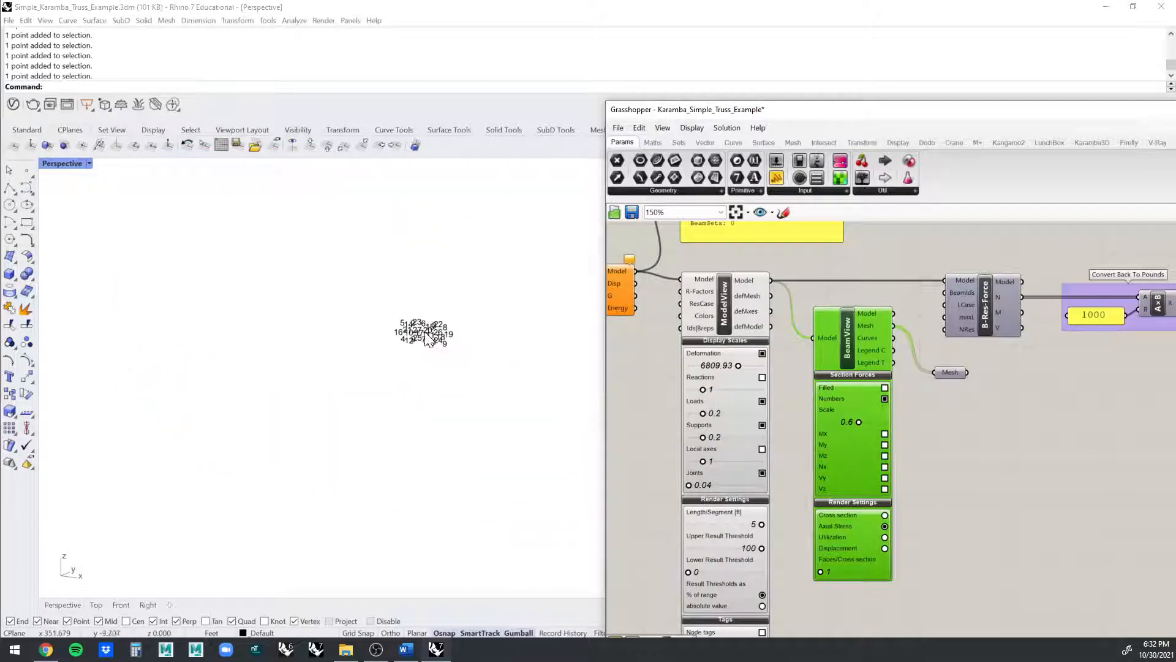
{"action": "scroll", "coordinate": [418, 336], "scroll_direction": "up", "scroll_amount": 3}
{"action": "scroll", "coordinate": [450, 336], "scroll_direction": "down", "scroll_amount": 3}
{"action": "scroll", "coordinate": [449, 337], "scroll_direction": "up", "scroll_amount": 5}
{"action": "scroll", "coordinate": [451, 339], "scroll_direction": "up", "scroll_amount": 5}
{"action": "scroll", "coordinate": [452, 338], "scroll_direction": "down", "scroll_amount": 5}
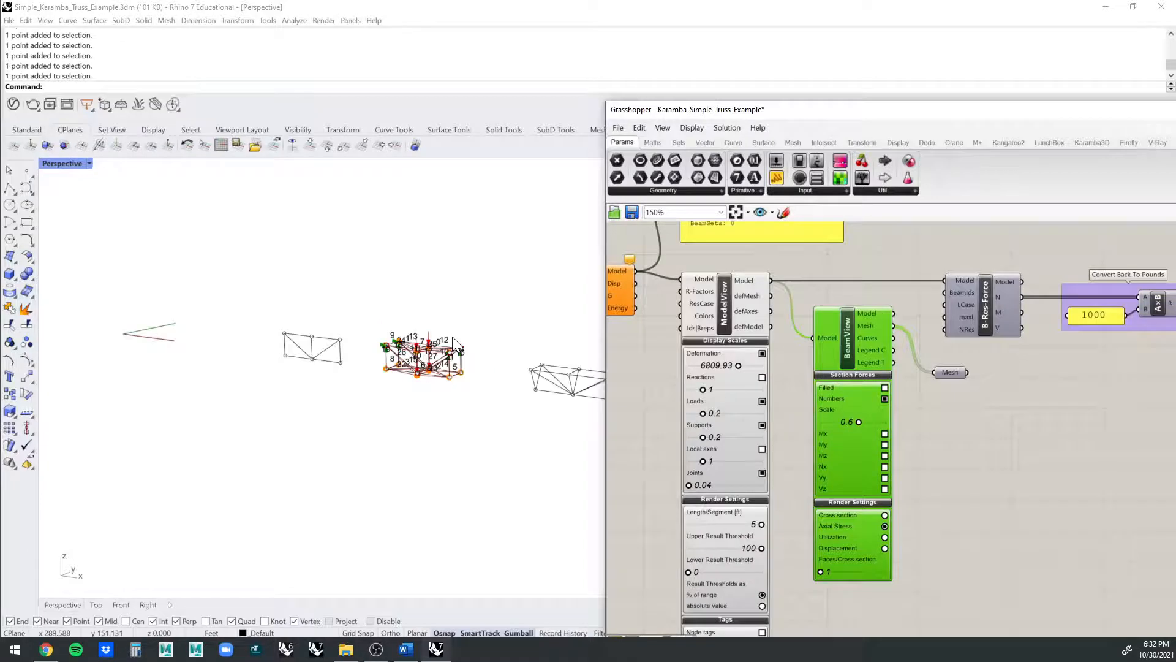
- Select all points and curves of the box truss and zoom the Perspective view to the selection
{"action": "left_click_drag", "start_coordinate": [470, 319], "coordinate": [371, 425]}
{"action": "type", "text": "z"}
{"action": "key", "text": "Return"}
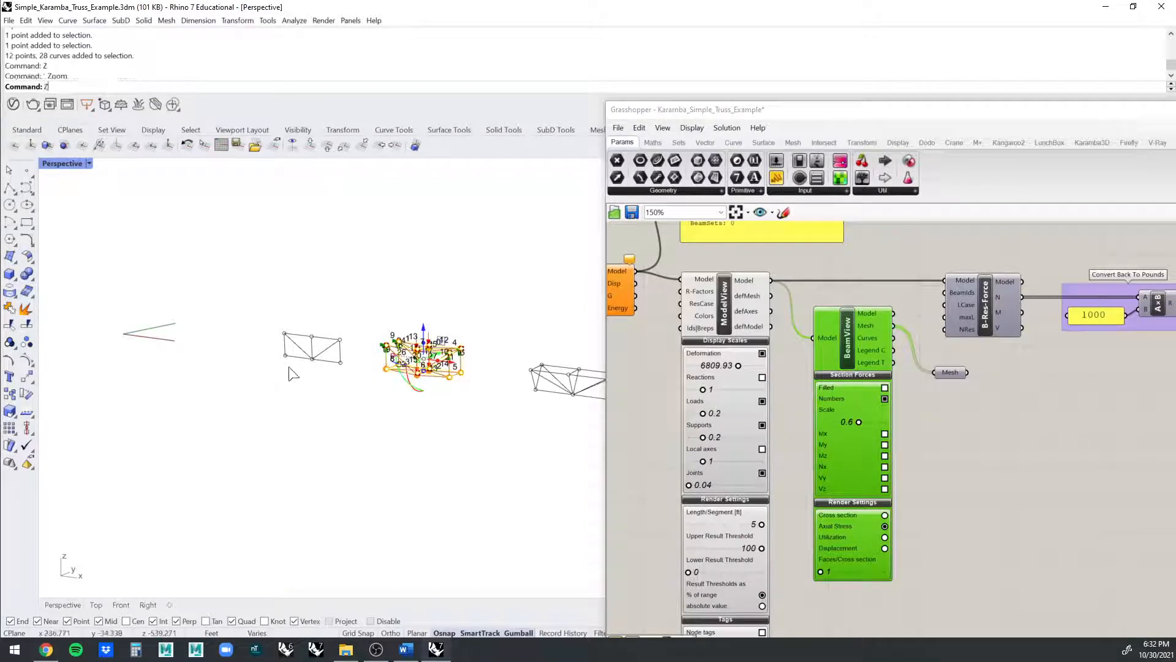
{"action": "type", "text": "s"}
{"action": "key", "text": "Return"}
{"action": "scroll", "coordinate": [429, 346], "scroll_direction": "down", "scroll_amount": 2}
{"action": "right_click_drag", "start_coordinate": [524, 365], "coordinate": [443, 349], "text": "shift"}
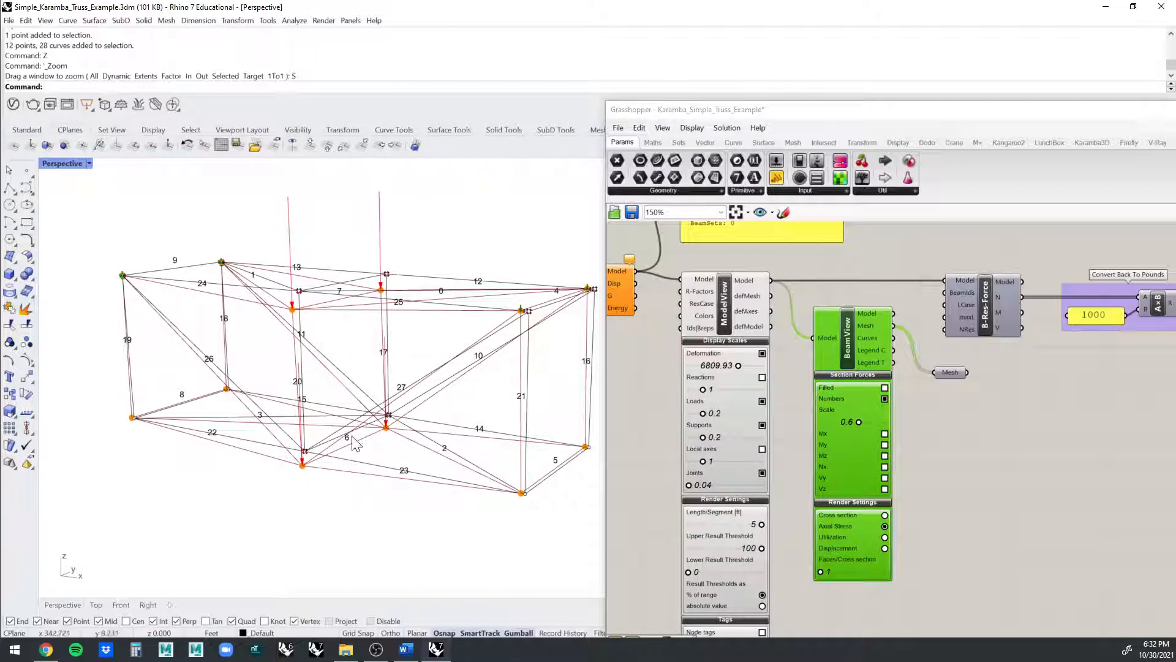
- Return to the POINT LOAD(S) components and frame the selected box truss again, leaving nothing selected
{"action": "right_click_drag", "start_coordinate": [919, 390], "coordinate": [1002, 399]}
{"action": "scroll", "coordinate": [904, 406], "scroll_direction": "down", "scroll_amount": 3}
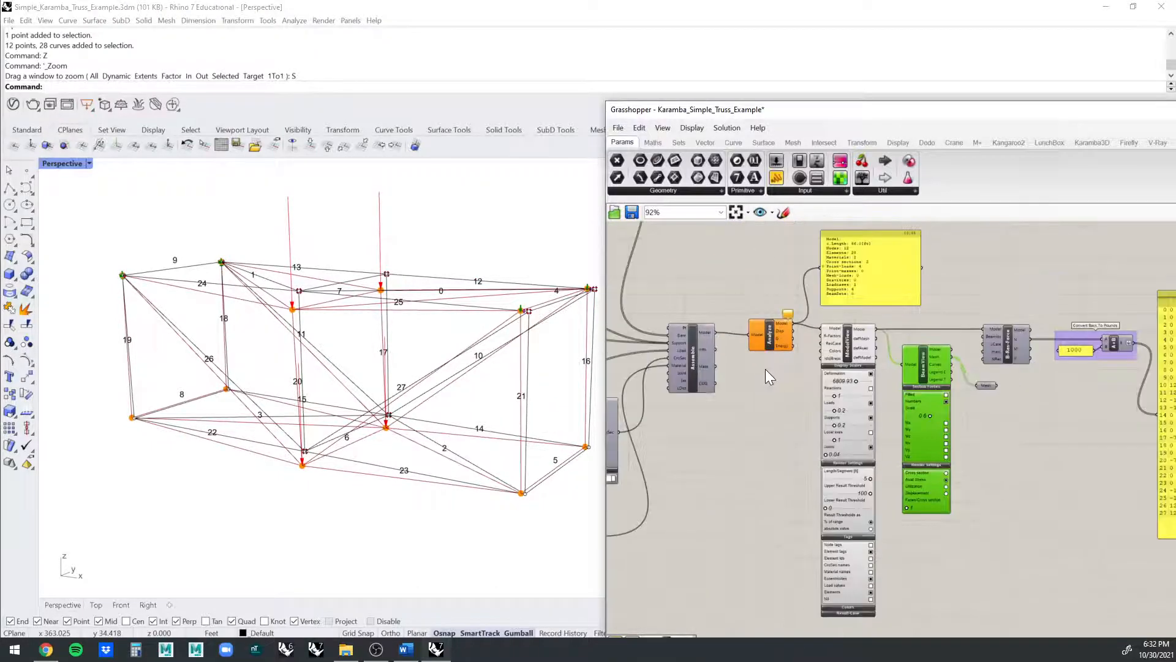
{"action": "right_click_drag", "start_coordinate": [777, 373], "coordinate": [999, 376]}
{"action": "scroll", "coordinate": [857, 341], "scroll_direction": "up", "scroll_amount": 2}
{"action": "scroll", "coordinate": [696, 370], "scroll_direction": "down", "scroll_amount": 2}
{"action": "right_click_drag", "start_coordinate": [696, 370], "coordinate": [907, 386]}
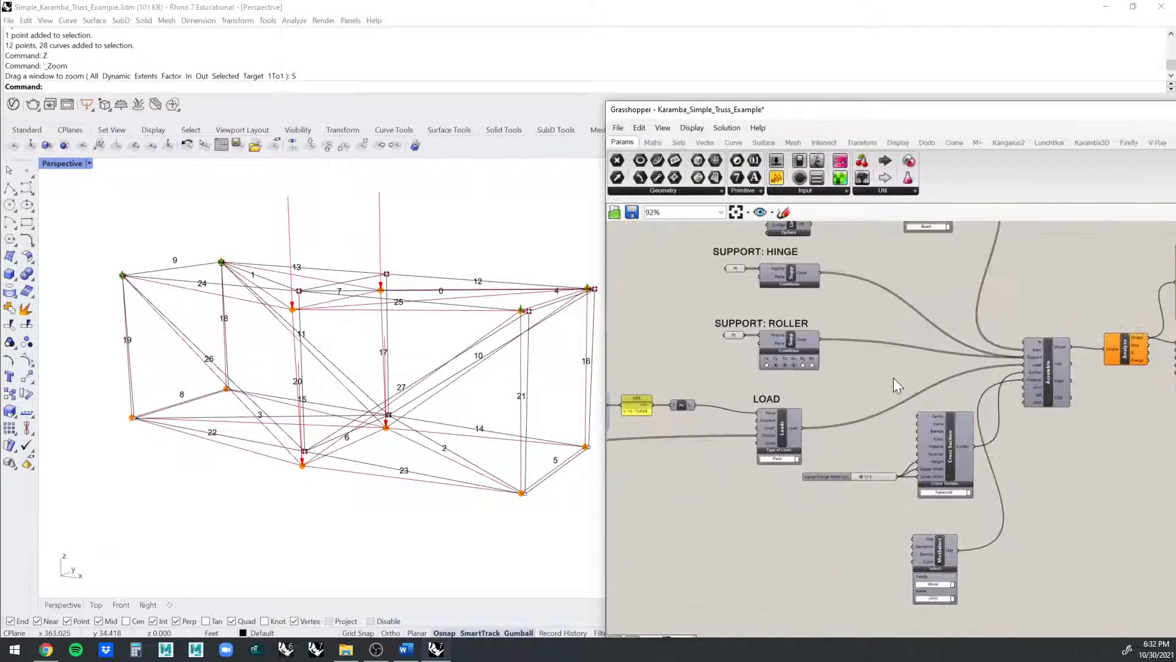
{"action": "right_click_drag", "start_coordinate": [739, 424], "coordinate": [828, 407]}
{"action": "right_click_drag", "start_coordinate": [674, 464], "coordinate": [911, 431]}
{"action": "scroll", "coordinate": [910, 430], "scroll_direction": "up", "scroll_amount": 2}
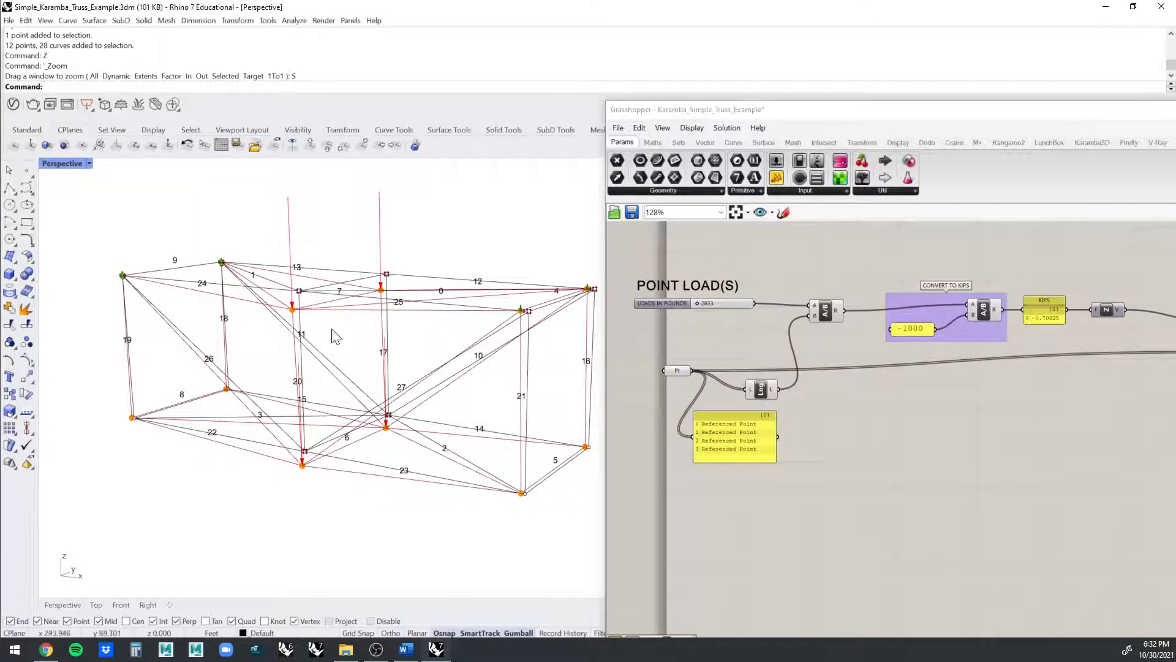
{"action": "scroll", "coordinate": [279, 299], "scroll_direction": "down", "scroll_amount": 5}
{"action": "scroll", "coordinate": [299, 306], "scroll_direction": "up", "scroll_amount": 4}
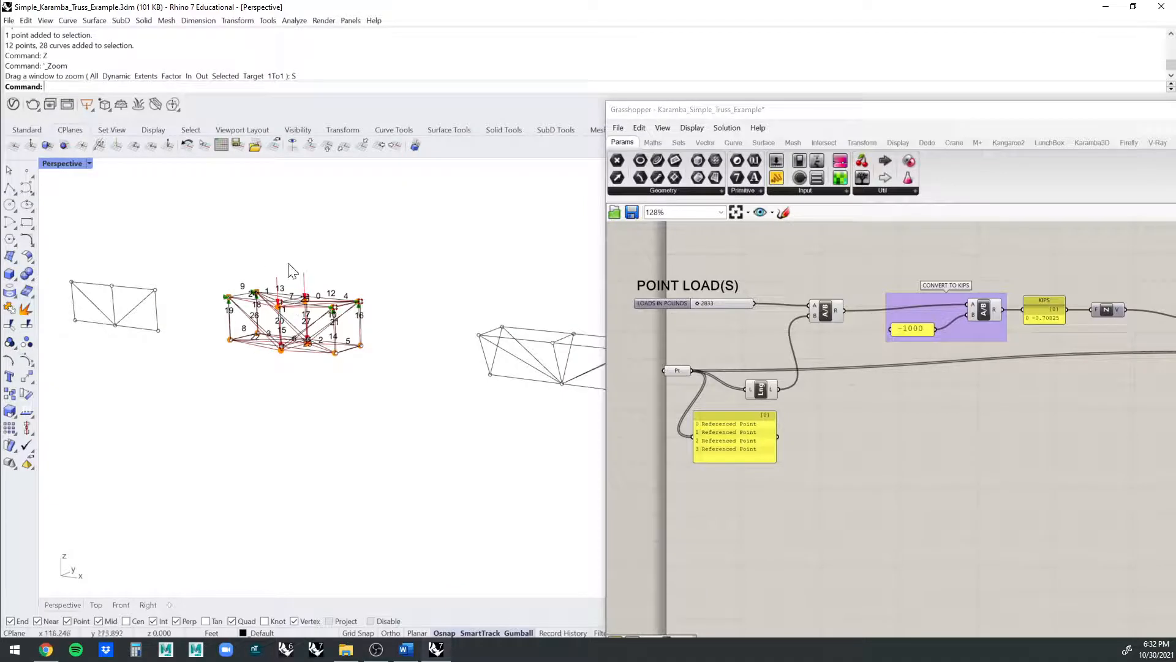
{"action": "left_click_drag", "start_coordinate": [191, 406], "coordinate": [445, 248]}
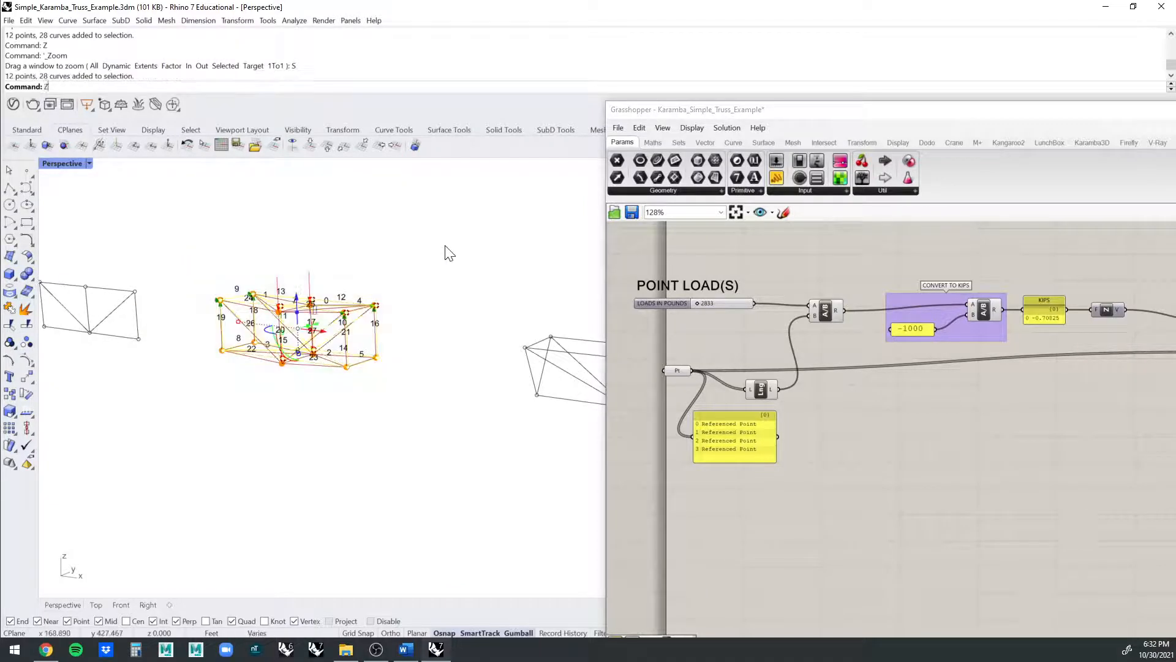
{"action": "type", "text": "Z"}
{"action": "key", "text": "Return"}
{"action": "key", "text": "Escape"}
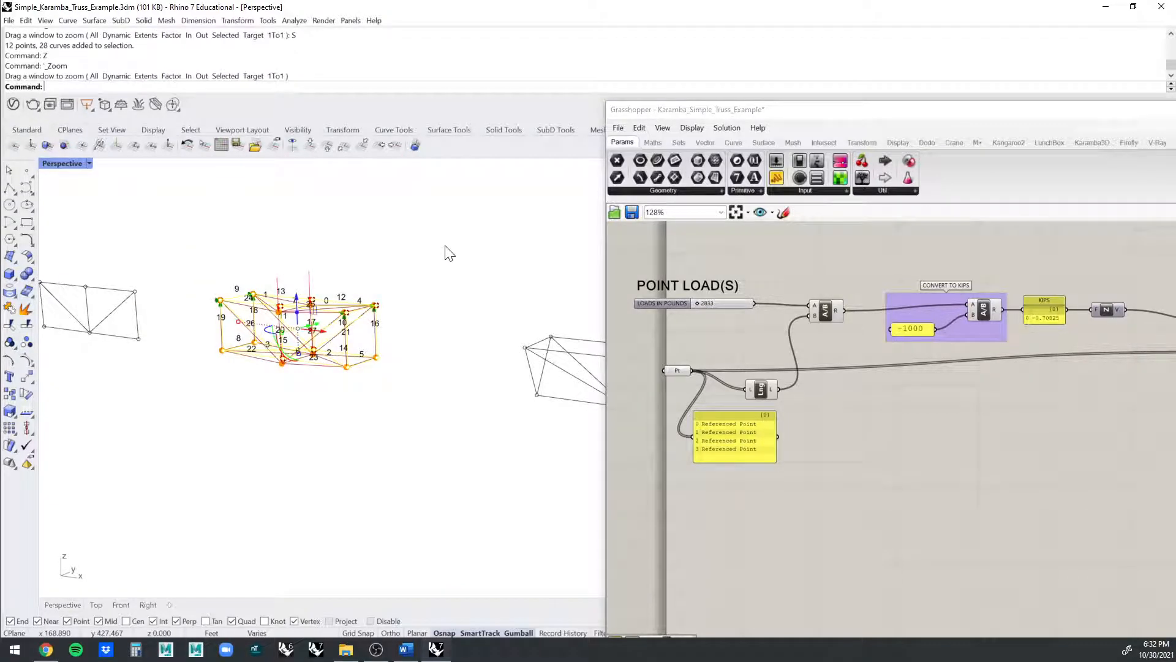
{"action": "key", "text": "Return"}
{"action": "type", "text": "Selected Target 1To1 )"}
{"action": "key", "text": "Return"}
{"action": "key", "text": "Escape"}
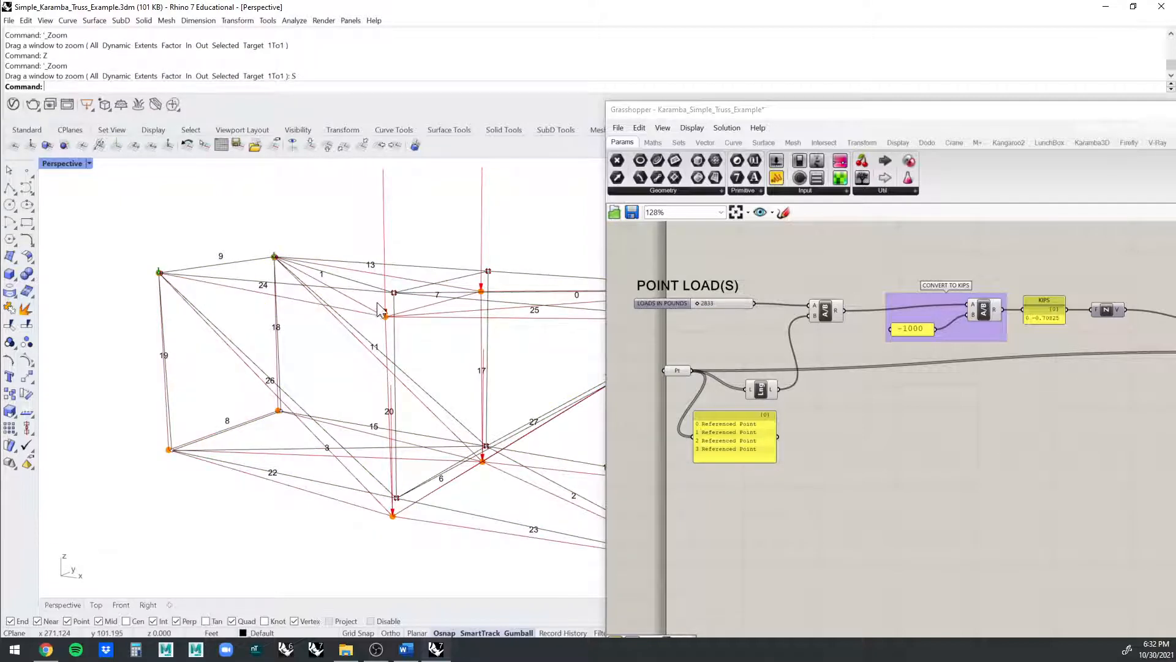
- Reference only the two upper midspan truss points as multiple points in the load's Pt parameter
{"action": "left_click", "coordinate": [394, 293]}
{"action": "left_click", "coordinate": [487, 271], "text": "shift"}
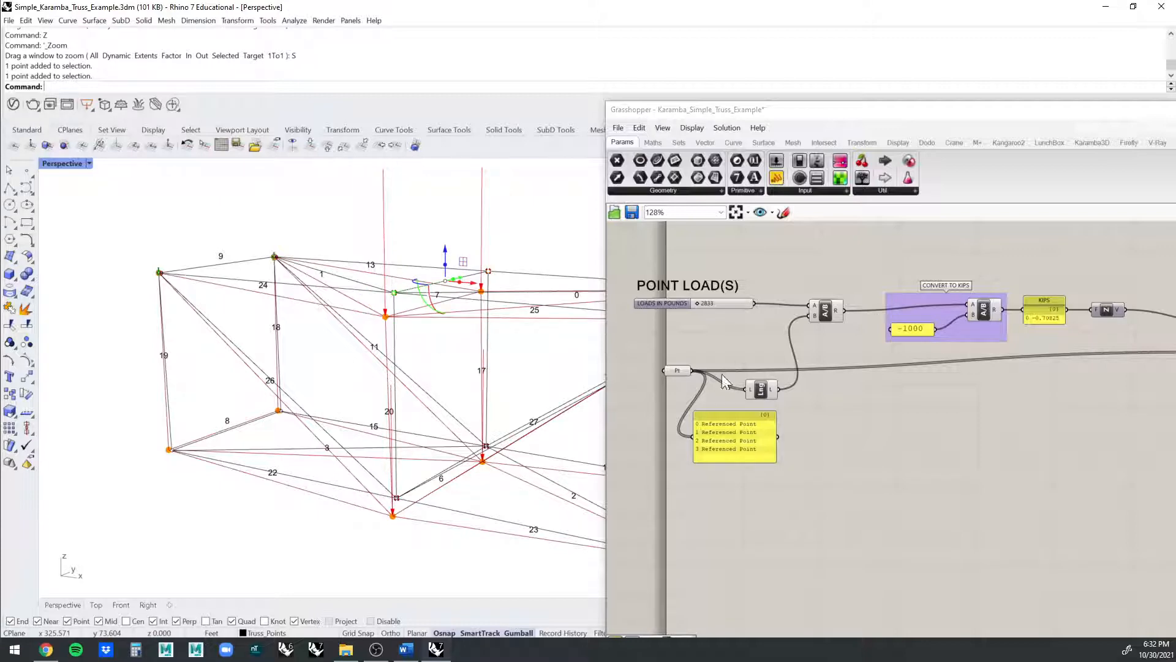
{"action": "right_click", "coordinate": [681, 369]}
{"action": "left_click", "coordinate": [738, 519]}
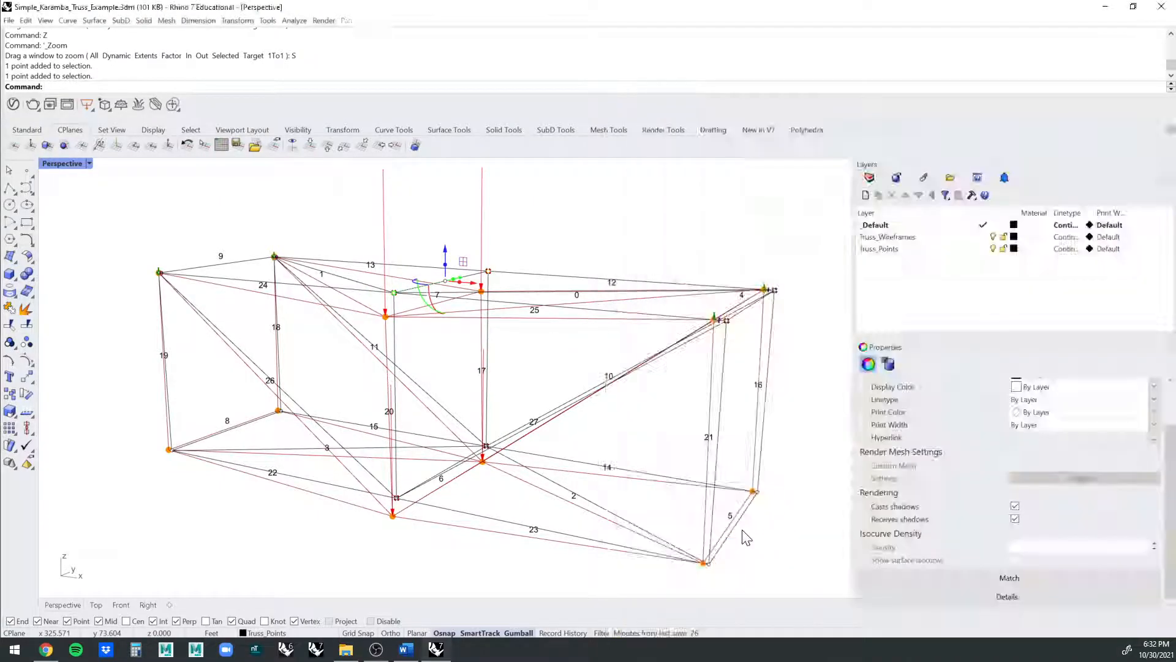
{"action": "mouse_move", "coordinate": [509, 428]}
{"action": "right_mouse_down"}
{"action": "mouse_move", "coordinate": [490, 425]}
{"action": "mouse_move", "coordinate": [504, 435]}
{"action": "right_mouse_up"}
- Turn the preview of the BeamView component back on to display the stressed truss under the two upper point loads
{"action": "scroll", "coordinate": [788, 451], "scroll_direction": "down", "scroll_amount": 3}
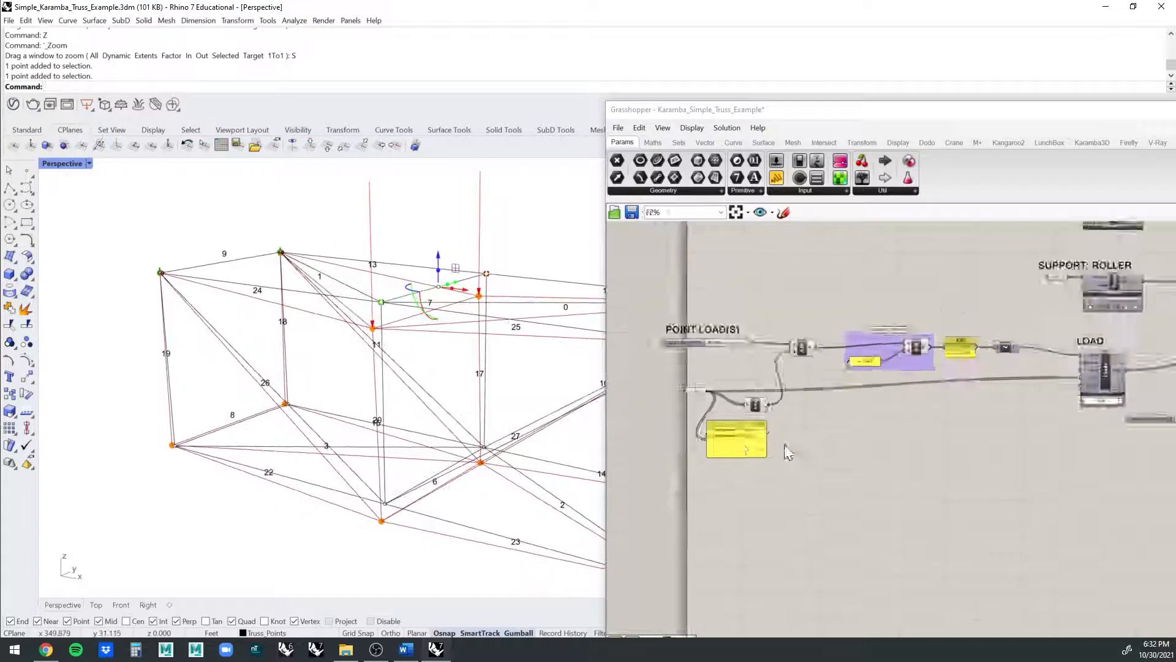
{"action": "right_click_drag", "start_coordinate": [888, 402], "coordinate": [620, 380]}
{"action": "scroll", "coordinate": [1018, 368], "scroll_direction": "up", "scroll_amount": 5}
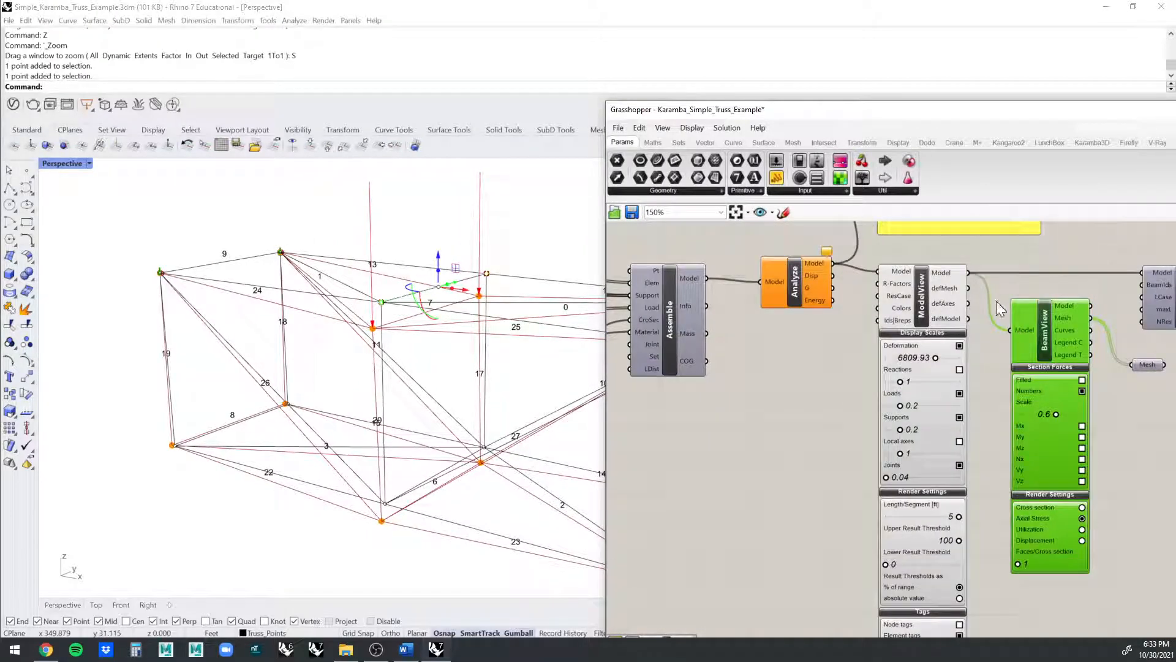
{"action": "right_click", "coordinate": [1045, 333]}
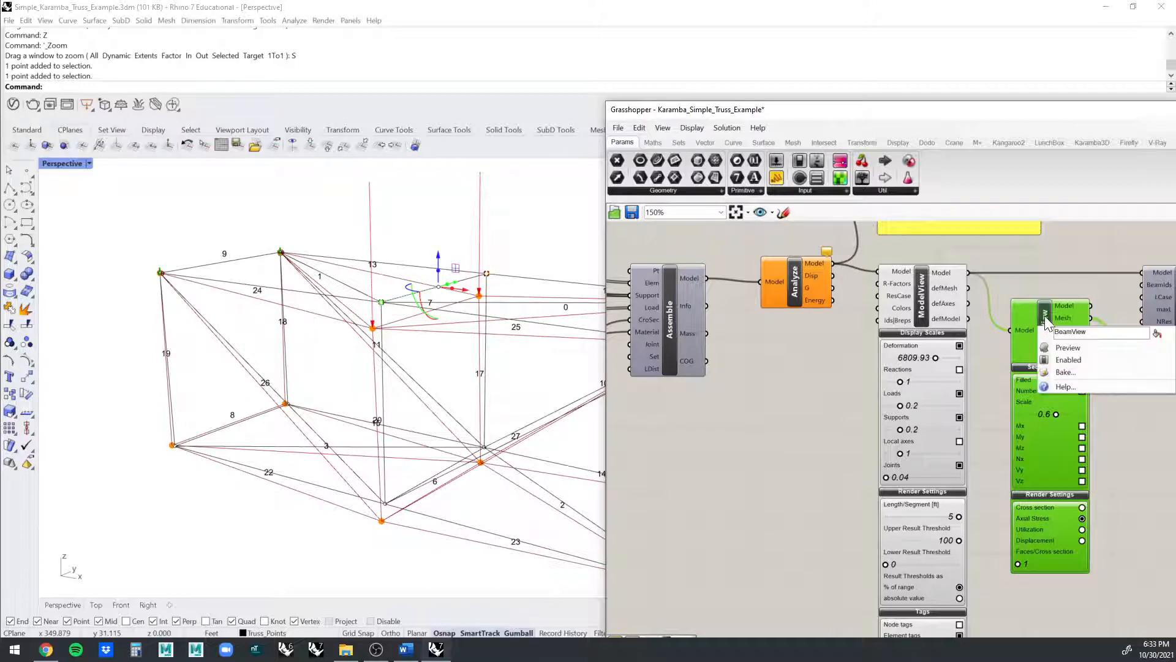
{"action": "left_click", "coordinate": [1045, 318]}
{"action": "left_click", "coordinate": [1045, 317]}
{"action": "right_click", "coordinate": [1045, 317]}
{"action": "left_click", "coordinate": [1071, 337]}
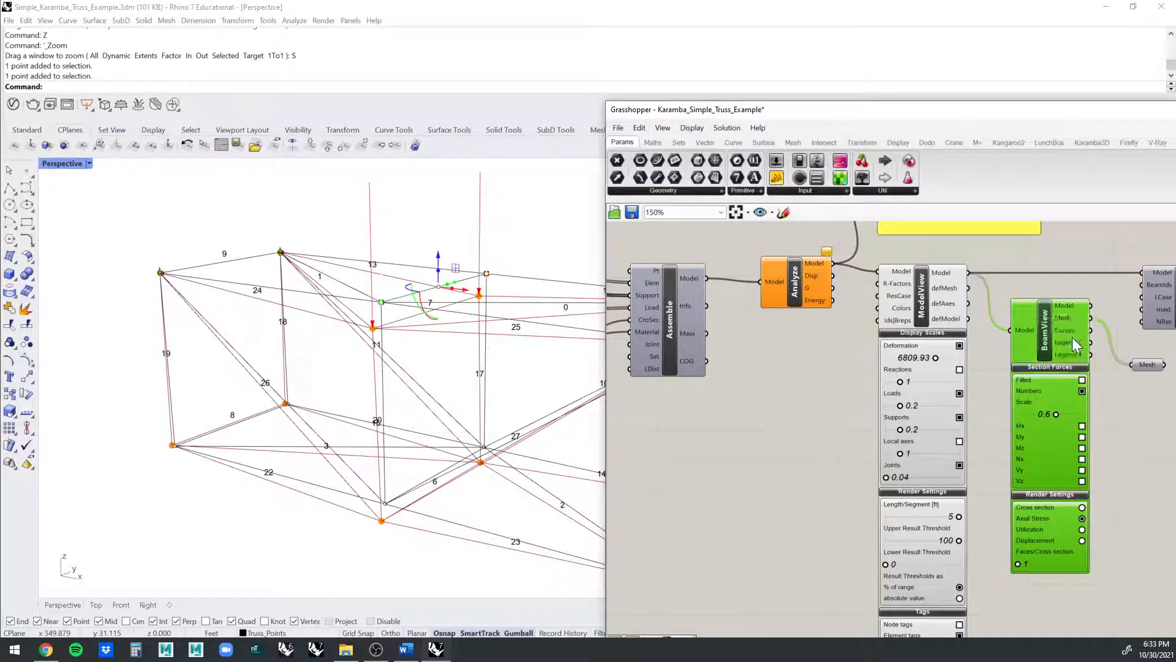
- Examine the stressed truss and compare it with the referenced load points and the KIPS panel
{"action": "scroll", "coordinate": [749, 436], "scroll_direction": "down", "scroll_amount": 3}
{"action": "right_click_drag", "start_coordinate": [749, 436], "coordinate": [728, 393]}
{"action": "scroll", "coordinate": [530, 394], "scroll_direction": "down", "scroll_amount": 7}
{"action": "right_click_drag", "start_coordinate": [531, 395], "coordinate": [651, 405]}
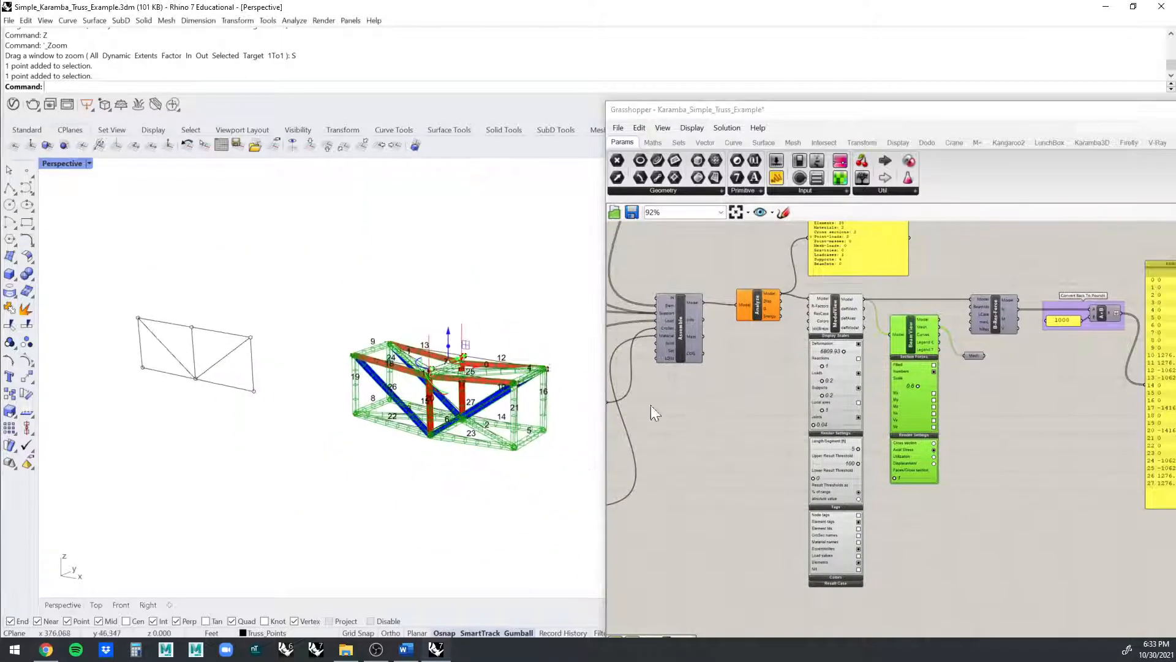
{"action": "right_click_drag", "start_coordinate": [724, 394], "coordinate": [926, 373]}
{"action": "scroll", "coordinate": [765, 373], "scroll_direction": "up", "scroll_amount": 3}
{"action": "right_click_drag", "start_coordinate": [766, 373], "coordinate": [938, 372]}
{"action": "right_click_drag", "start_coordinate": [840, 388], "coordinate": [1085, 385]}
{"action": "scroll", "coordinate": [869, 397], "scroll_direction": "down", "scroll_amount": 2}
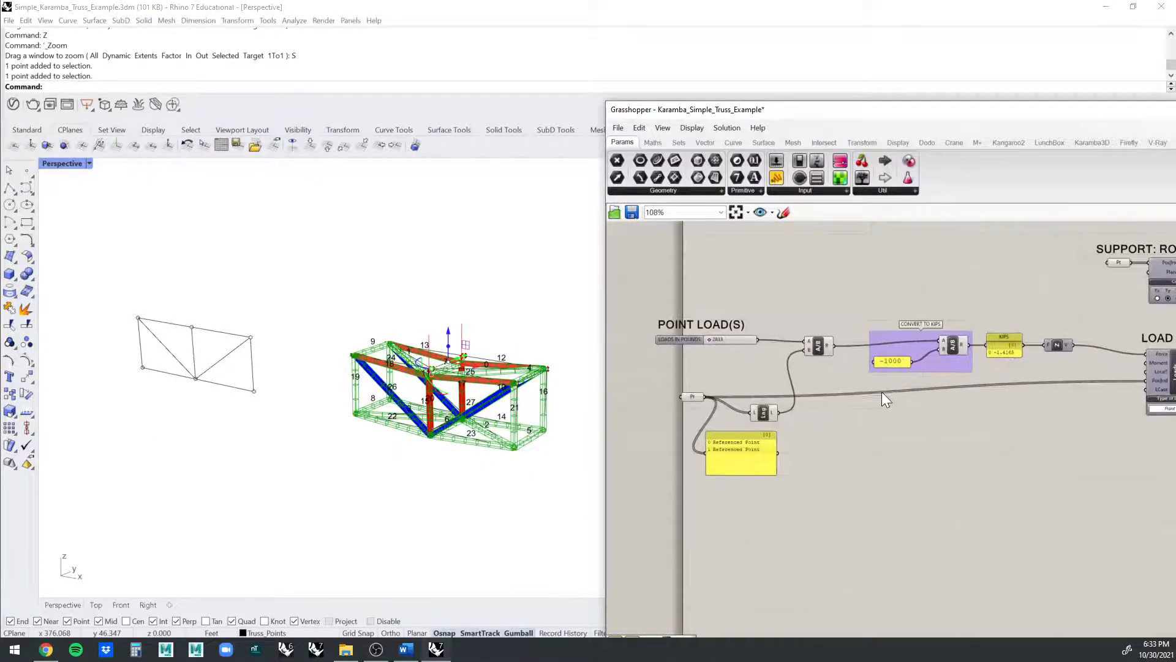
{"action": "scroll", "coordinate": [878, 392], "scroll_direction": "up", "scroll_amount": 2}
{"action": "right_click_drag", "start_coordinate": [834, 372], "coordinate": [658, 381]}
{"action": "right_click_drag", "start_coordinate": [869, 410], "coordinate": [988, 412]}
{"action": "scroll", "coordinate": [321, 343], "scroll_direction": "up", "scroll_amount": 8}
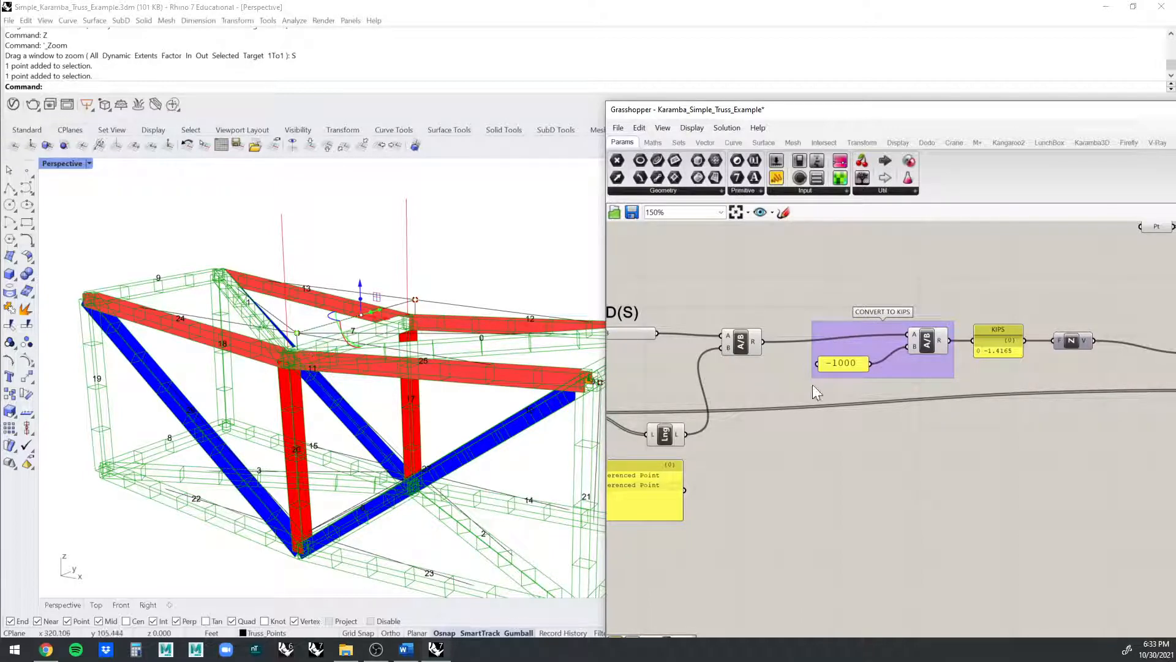
- Examine how the LOADS IN POUNDS slider is divided by the list length of the points in the Pt parameter
{"action": "right_click_drag", "start_coordinate": [831, 384], "coordinate": [995, 366]}
{"action": "scroll", "coordinate": [795, 326], "scroll_direction": "up", "scroll_amount": 3}
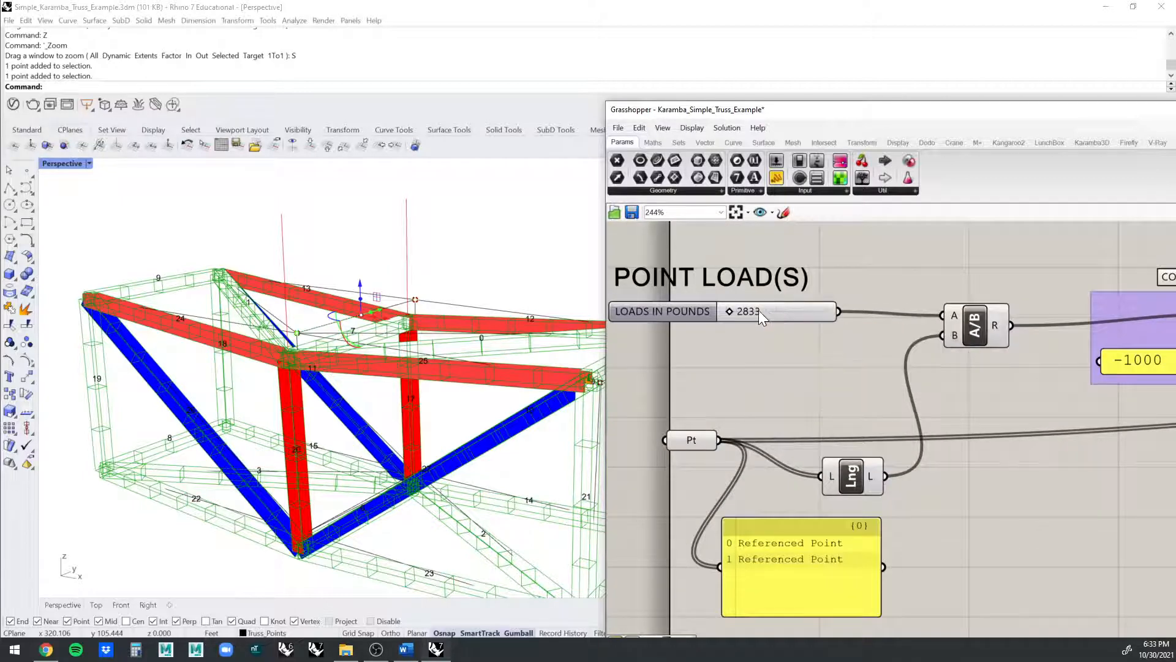
{"action": "left_click_drag", "start_coordinate": [773, 316], "coordinate": [772, 320]}
{"action": "right_click_drag", "start_coordinate": [782, 384], "coordinate": [697, 365]}
{"action": "scroll", "coordinate": [738, 352], "scroll_direction": "down", "scroll_amount": 1}
{"action": "right_click_drag", "start_coordinate": [734, 366], "coordinate": [758, 374]}
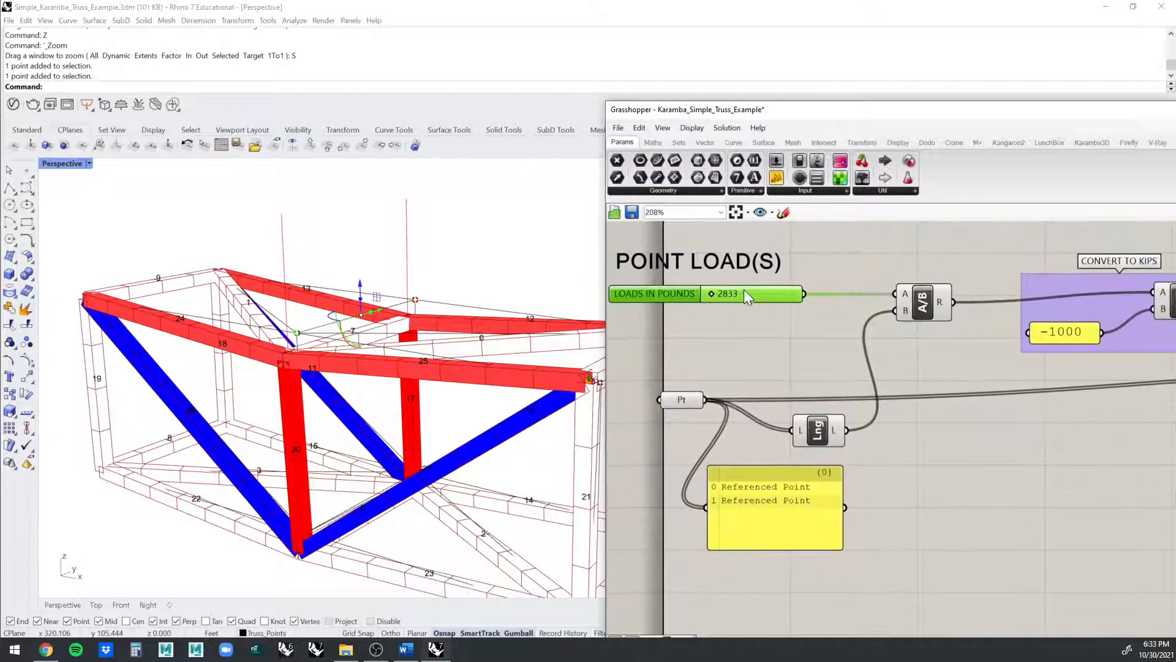
{"action": "left_click_drag", "start_coordinate": [744, 288], "coordinate": [744, 283]}
{"action": "right_click_drag", "start_coordinate": [890, 338], "coordinate": [867, 332]}
{"action": "left_click", "coordinate": [856, 300]}
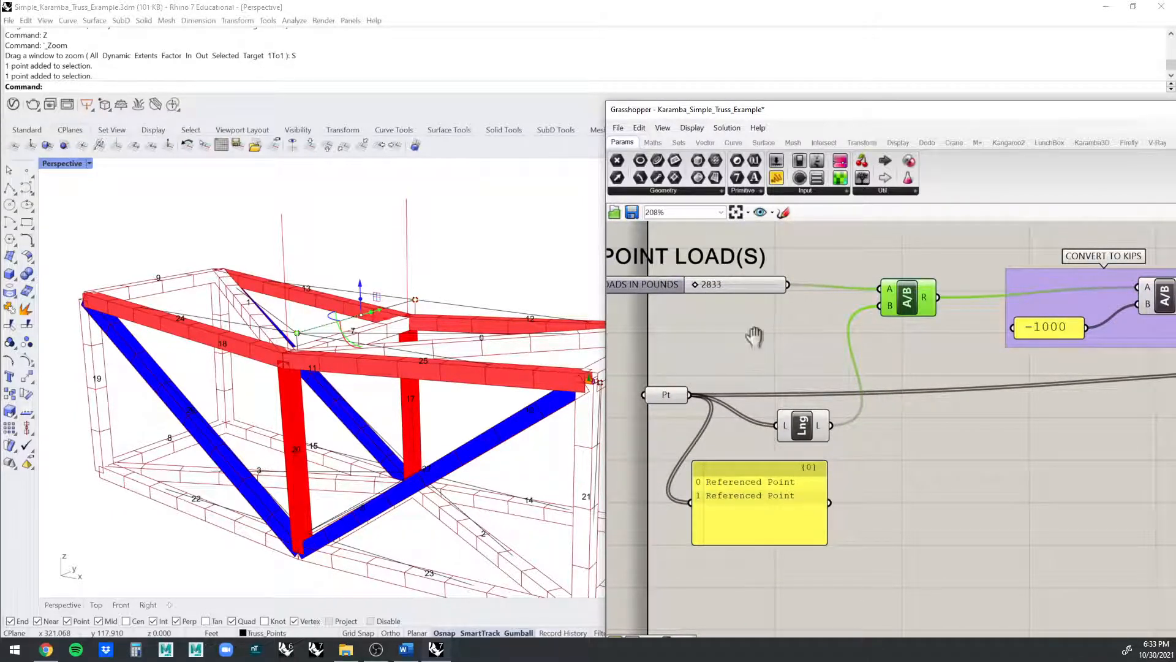
{"action": "right_click_drag", "start_coordinate": [755, 340], "coordinate": [823, 344]}
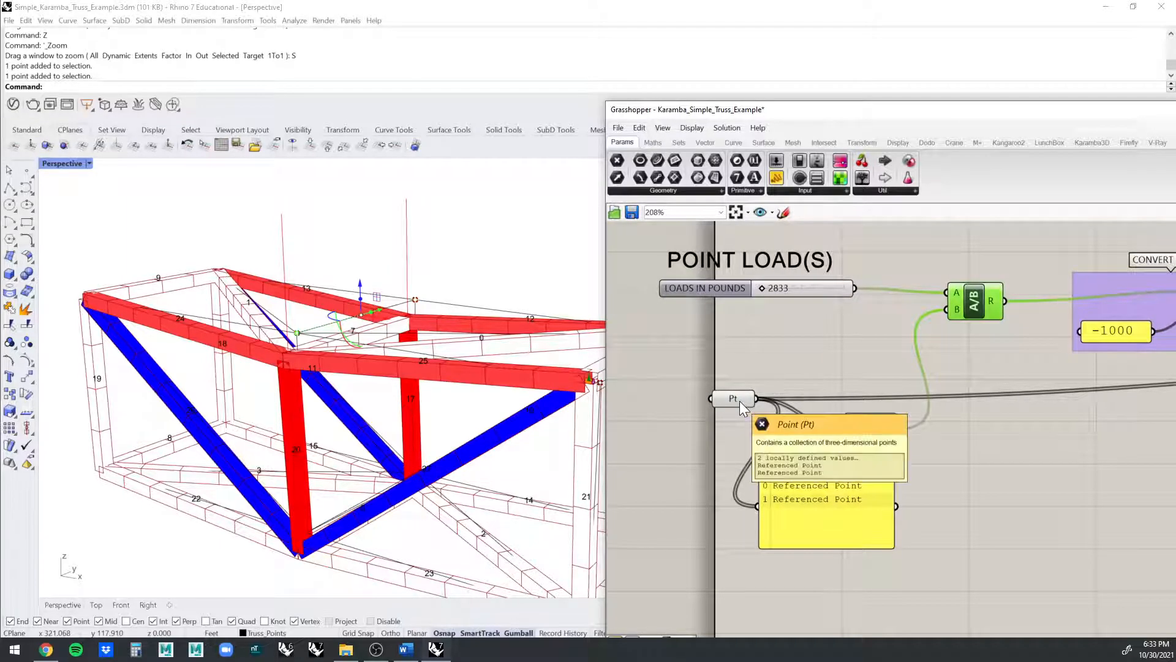
- Trace the kips value through the Z vector and the points into the Loads component, and review the whole SAMPLE TRUSS definition
{"action": "right_click_drag", "start_coordinate": [920, 372], "coordinate": [714, 355]}
{"action": "scroll", "coordinate": [858, 365], "scroll_direction": "down", "scroll_amount": 2}
{"action": "scroll", "coordinate": [822, 350], "scroll_direction": "down", "scroll_amount": 4}
{"action": "scroll", "coordinate": [1006, 368], "scroll_direction": "up", "scroll_amount": 6}
{"action": "right_click_drag", "start_coordinate": [823, 339], "coordinate": [922, 407]}
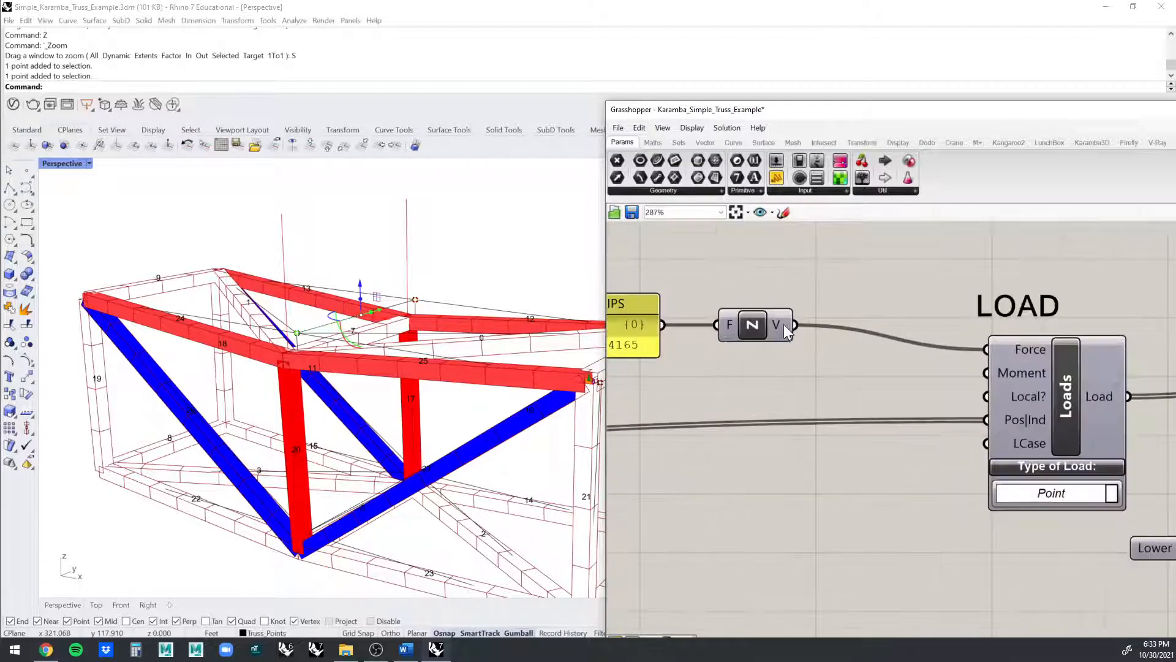
{"action": "scroll", "coordinate": [790, 331], "scroll_direction": "up", "scroll_amount": 2}
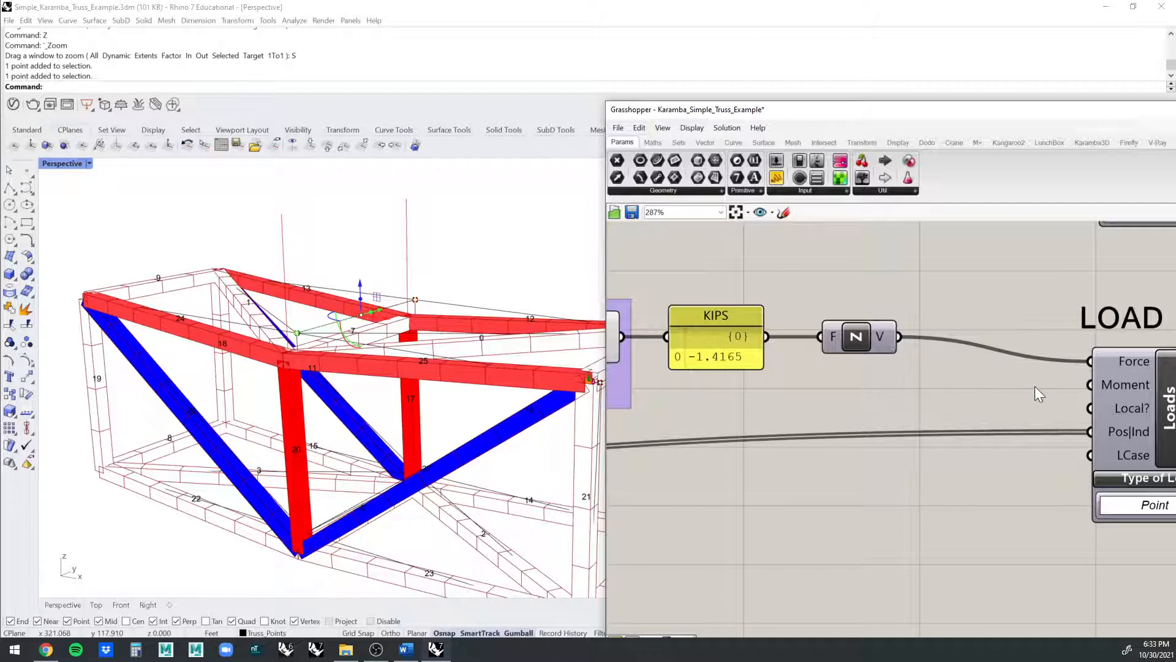
{"action": "right_click_drag", "start_coordinate": [1120, 413], "coordinate": [1020, 390]}
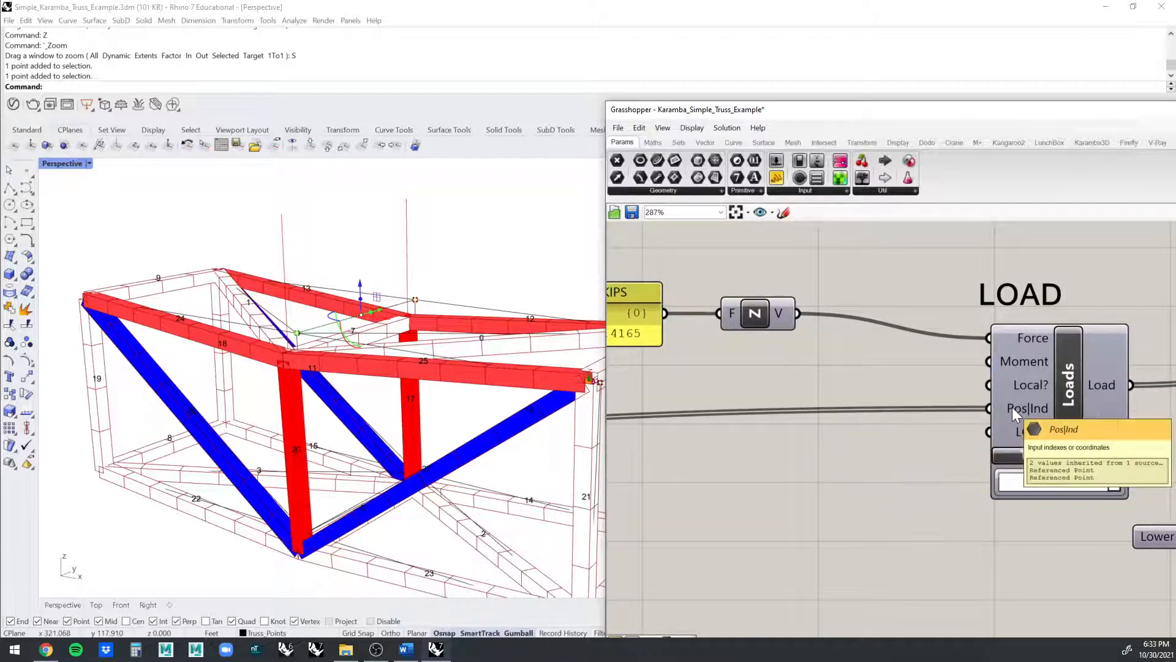
{"action": "scroll", "coordinate": [991, 408], "scroll_direction": "down", "scroll_amount": 5}
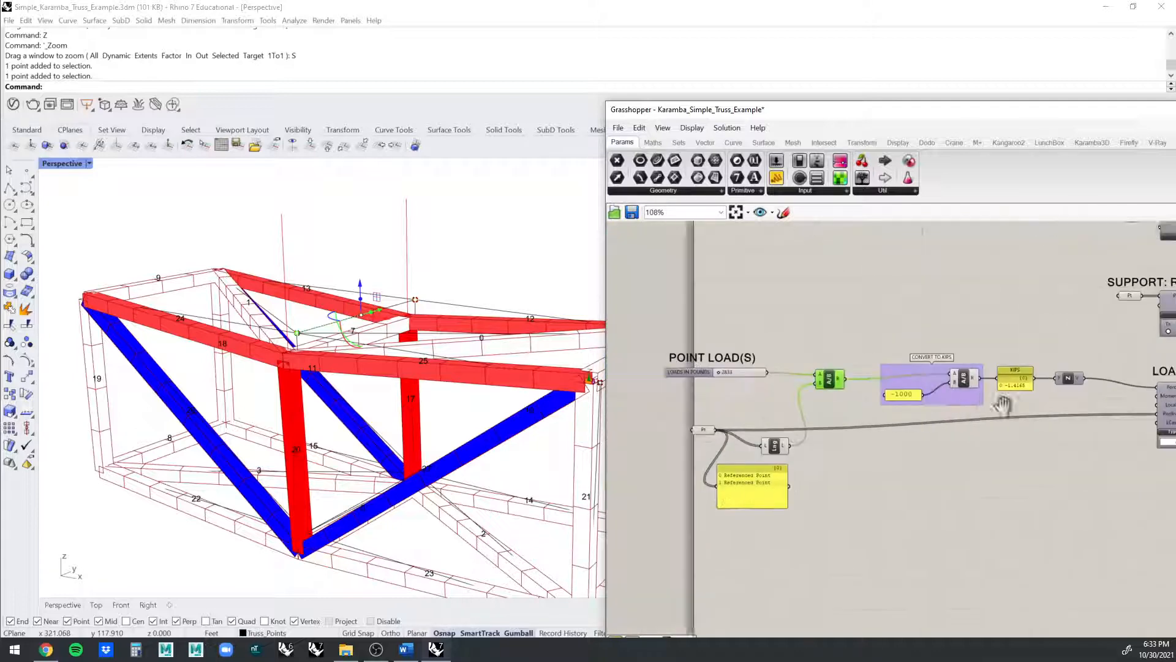
{"action": "scroll", "coordinate": [969, 410], "scroll_direction": "down", "scroll_amount": 3}
{"action": "right_click_drag", "start_coordinate": [1065, 393], "coordinate": [835, 369]}
{"action": "scroll", "coordinate": [828, 411], "scroll_direction": "down", "scroll_amount": 2}
{"action": "scroll", "coordinate": [795, 392], "scroll_direction": "down", "scroll_amount": 2}
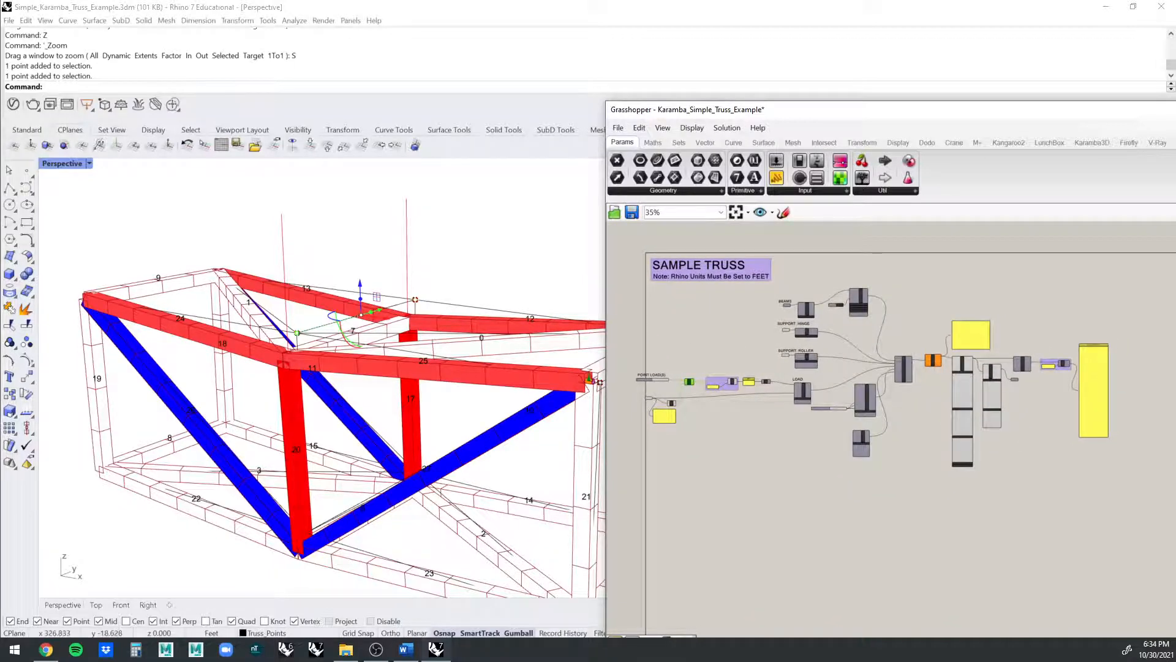
- Review the definition from the beams, supports and load inputs through Assemble and Analyze to the ModelView and BeamView components
{"action": "scroll", "coordinate": [799, 339], "scroll_direction": "up", "scroll_amount": 5}
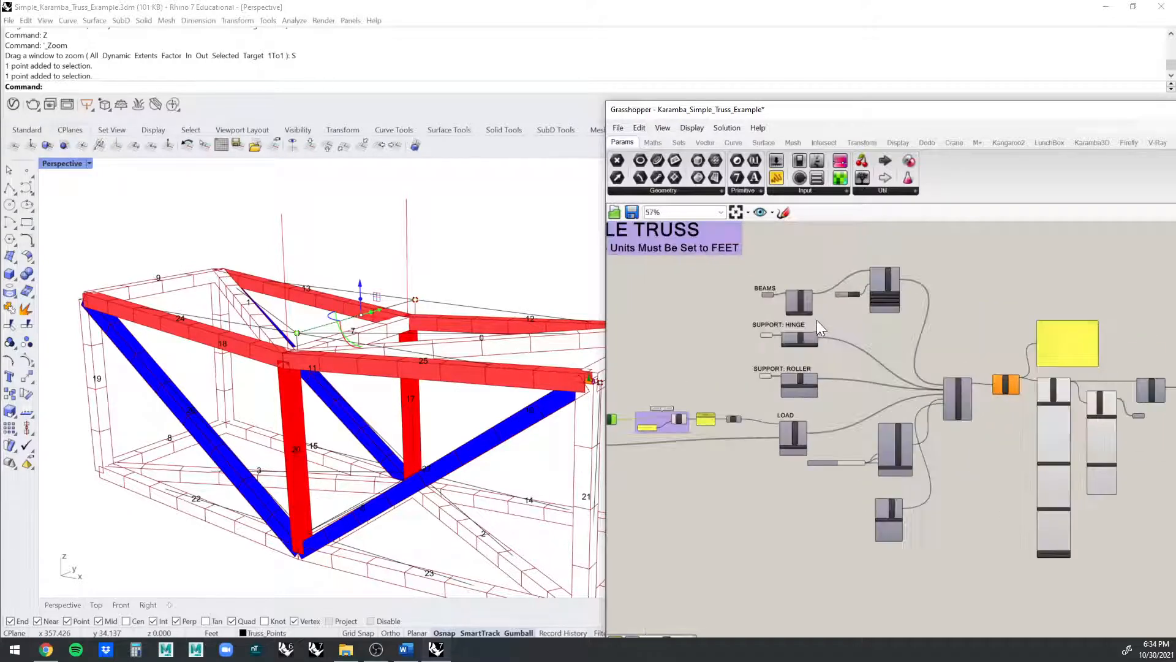
{"action": "scroll", "coordinate": [796, 306], "scroll_direction": "down", "scroll_amount": 3}
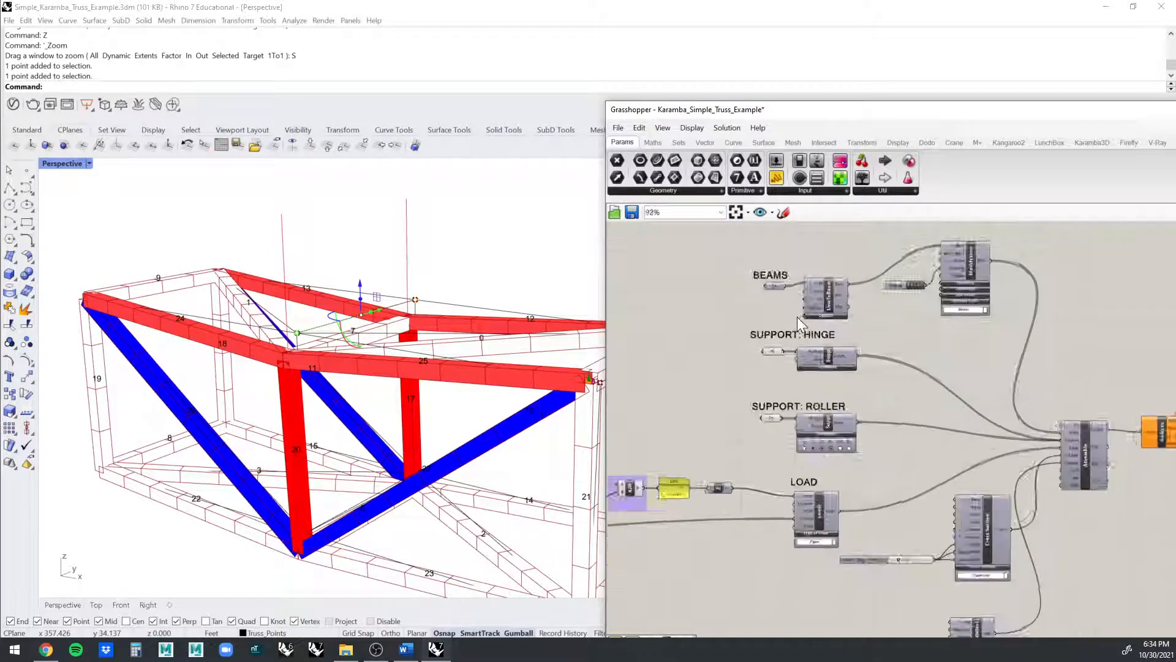
{"action": "right_click_drag", "start_coordinate": [876, 359], "coordinate": [692, 335]}
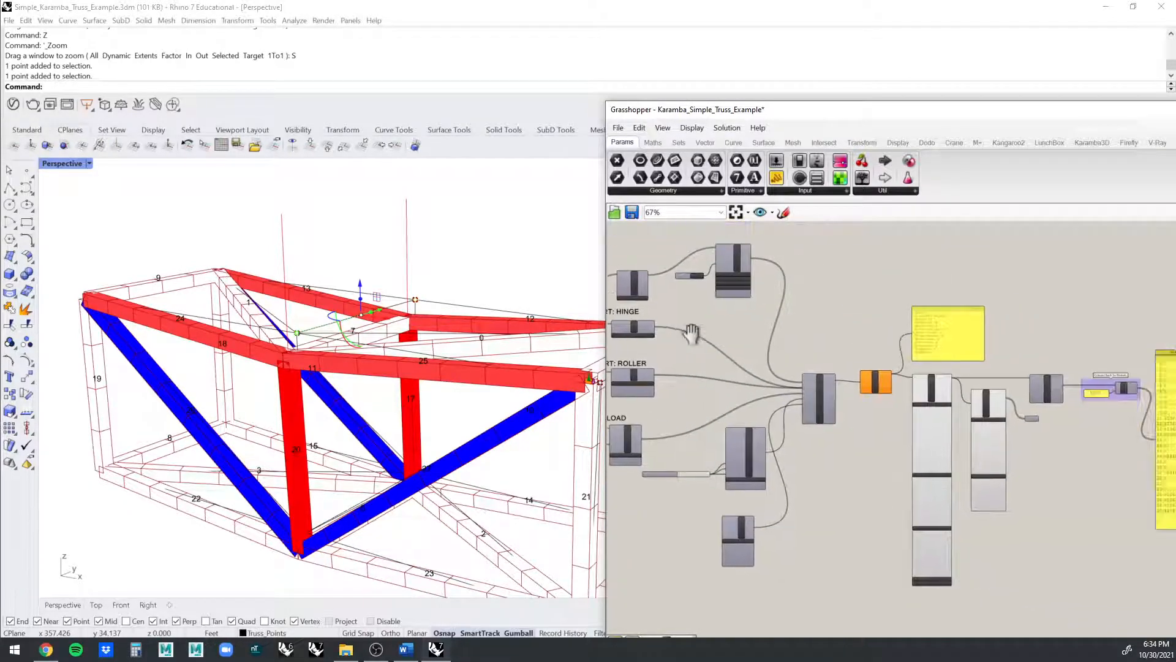
{"action": "scroll", "coordinate": [862, 368], "scroll_direction": "up", "scroll_amount": 5}
{"action": "right_click_drag", "start_coordinate": [945, 359], "coordinate": [756, 340]}
{"action": "scroll", "coordinate": [756, 340], "scroll_direction": "down", "scroll_amount": 2}
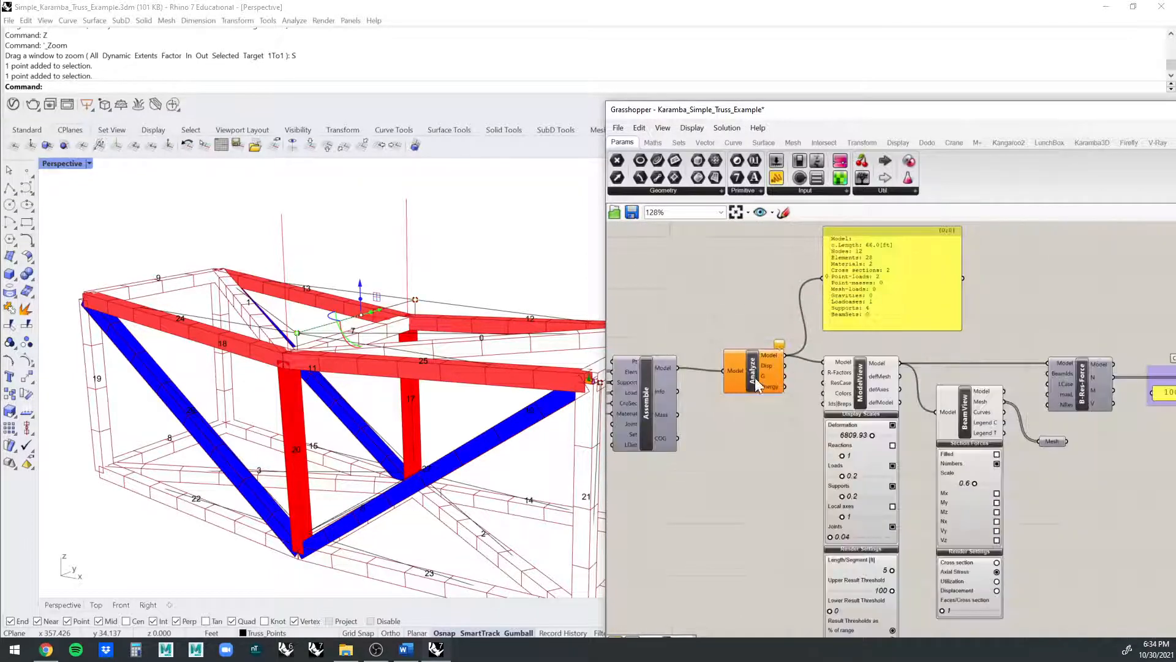
{"action": "scroll", "coordinate": [652, 304], "scroll_direction": "down", "scroll_amount": 2}
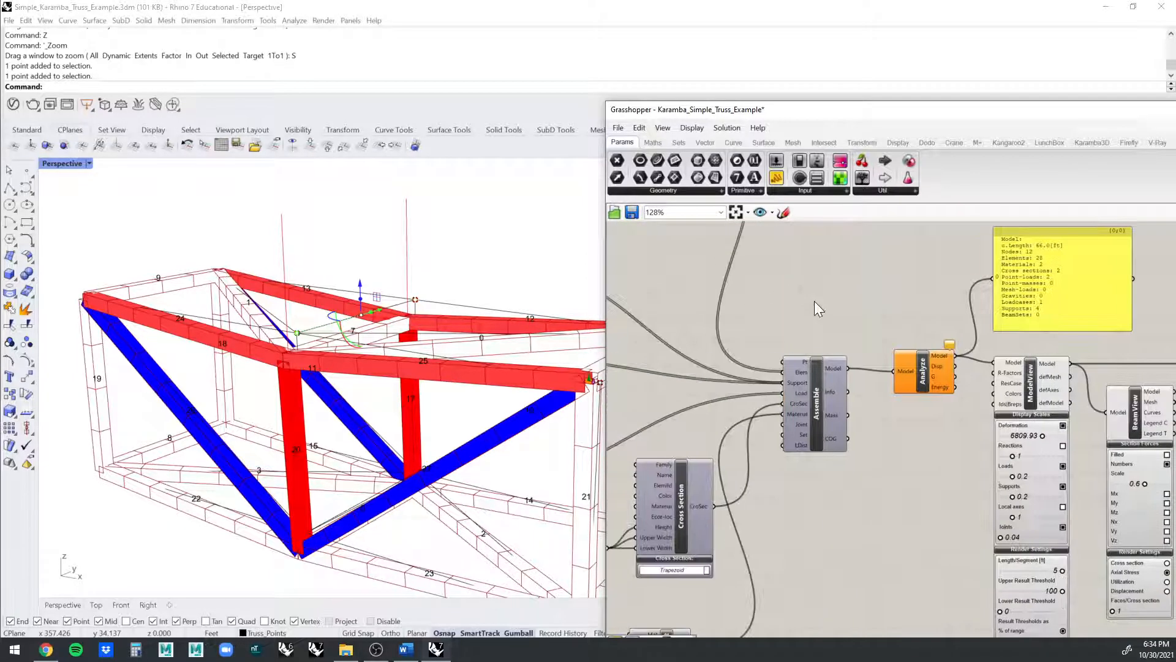
- Set the LOADS IN POUNDS slider of the point loads to 5723
{"action": "right_click_drag", "start_coordinate": [667, 326], "coordinate": [1039, 221]}
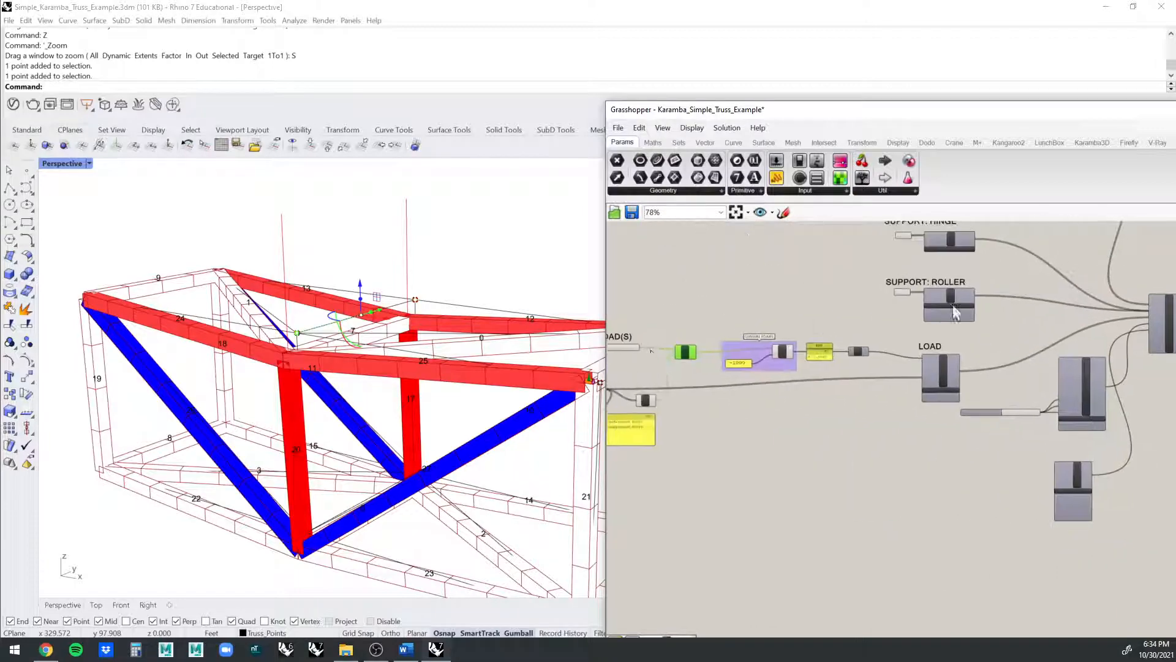
{"action": "right_click_drag", "start_coordinate": [631, 349], "coordinate": [870, 318]}
{"action": "scroll", "coordinate": [870, 318], "scroll_direction": "up", "scroll_amount": 4}
{"action": "left_click_drag", "start_coordinate": [892, 317], "coordinate": [895, 319]}
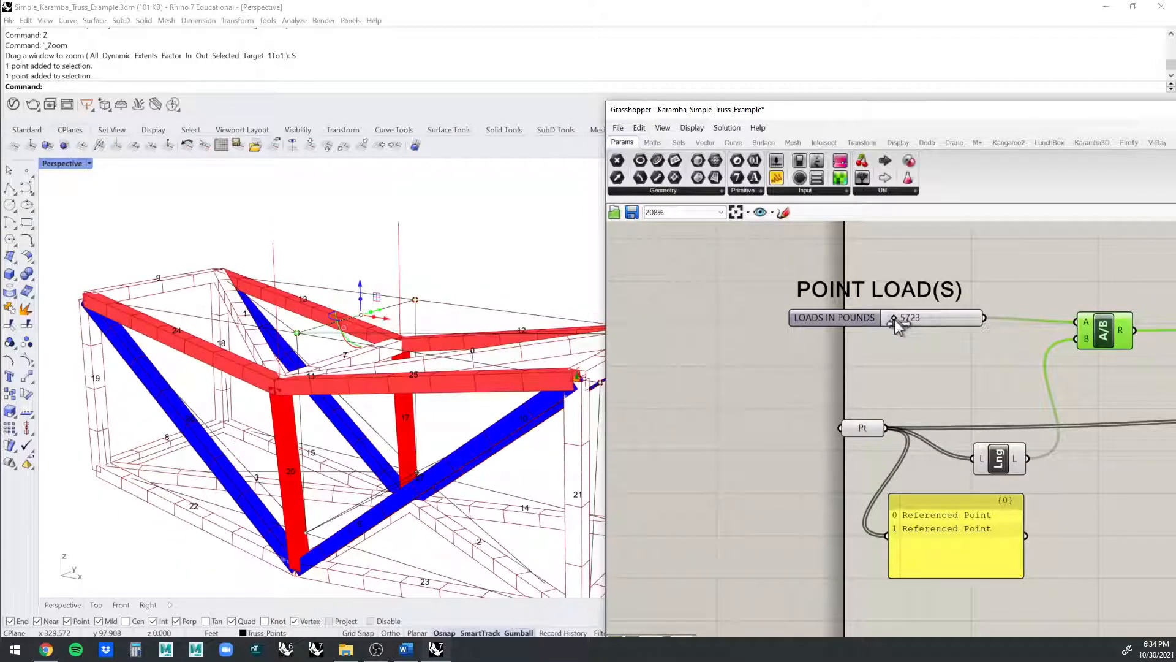
- Follow the load through the definition to the results and examine the axial force in pounds listed for each truss member
{"action": "scroll", "coordinate": [895, 321], "scroll_direction": "down", "scroll_amount": 3}
{"action": "right_click_drag", "start_coordinate": [1041, 393], "coordinate": [753, 422]}
{"action": "scroll", "coordinate": [932, 374], "scroll_direction": "down", "scroll_amount": 2}
{"action": "scroll", "coordinate": [933, 374], "scroll_direction": "down", "scroll_amount": 1}
{"action": "right_click_drag", "start_coordinate": [1052, 330], "coordinate": [894, 371]}
{"action": "scroll", "coordinate": [894, 372], "scroll_direction": "down", "scroll_amount": 2}
{"action": "right_click_drag", "start_coordinate": [1009, 355], "coordinate": [674, 333]}
{"action": "scroll", "coordinate": [870, 367], "scroll_direction": "up", "scroll_amount": 6}
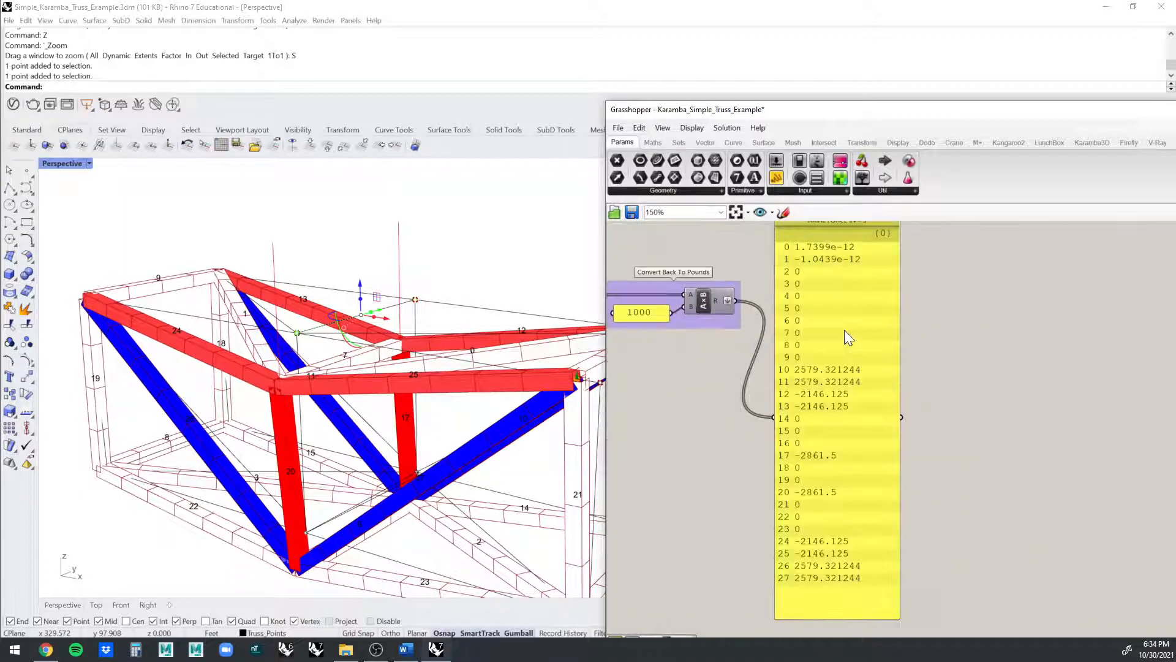
{"action": "right_click_drag", "start_coordinate": [845, 325], "coordinate": [840, 358]}
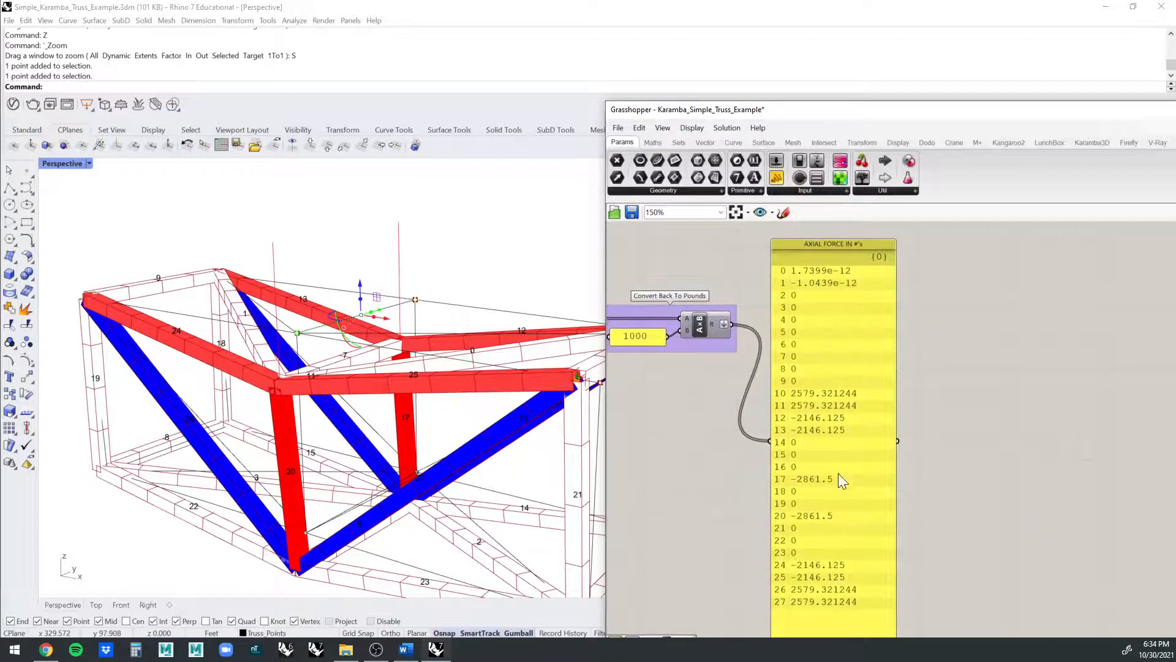
- Examine how the ModelView, BeamView and B-Res-Force components feed the stressed truss display and the axial force panel
{"action": "scroll", "coordinate": [863, 423], "scroll_direction": "down", "scroll_amount": 3}
{"action": "right_click_drag", "start_coordinate": [811, 369], "coordinate": [839, 360]}
{"action": "scroll", "coordinate": [868, 354], "scroll_direction": "up", "scroll_amount": 3}
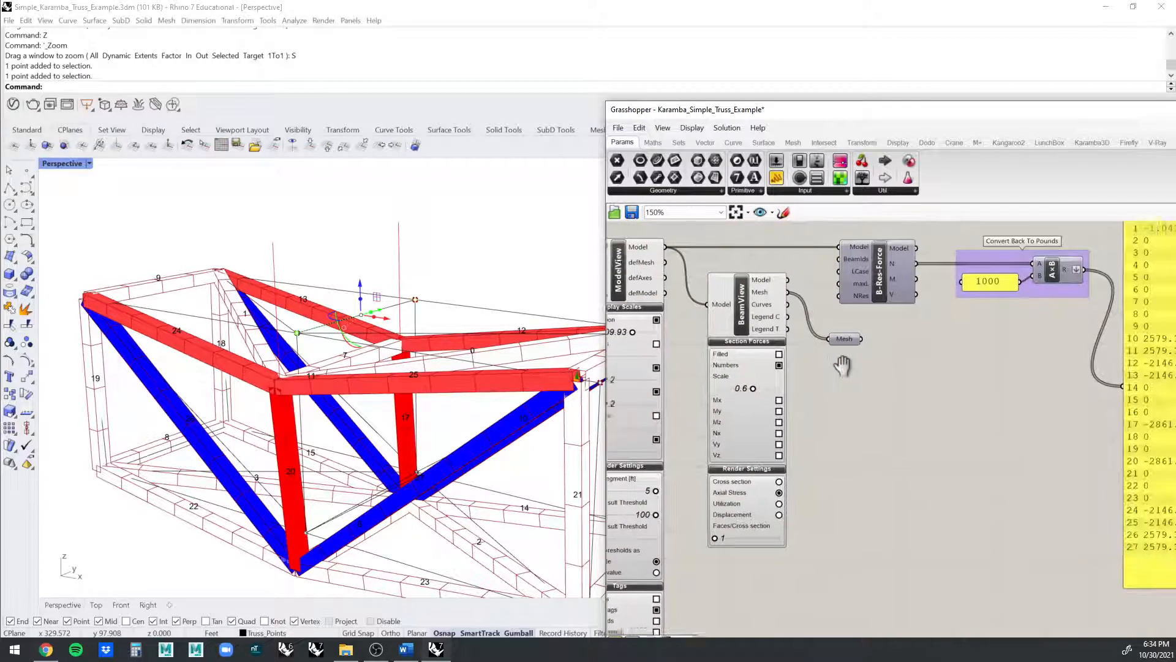
{"action": "scroll", "coordinate": [837, 358], "scroll_direction": "down", "scroll_amount": 2}
{"action": "scroll", "coordinate": [469, 341], "scroll_direction": "down", "scroll_amount": 2}
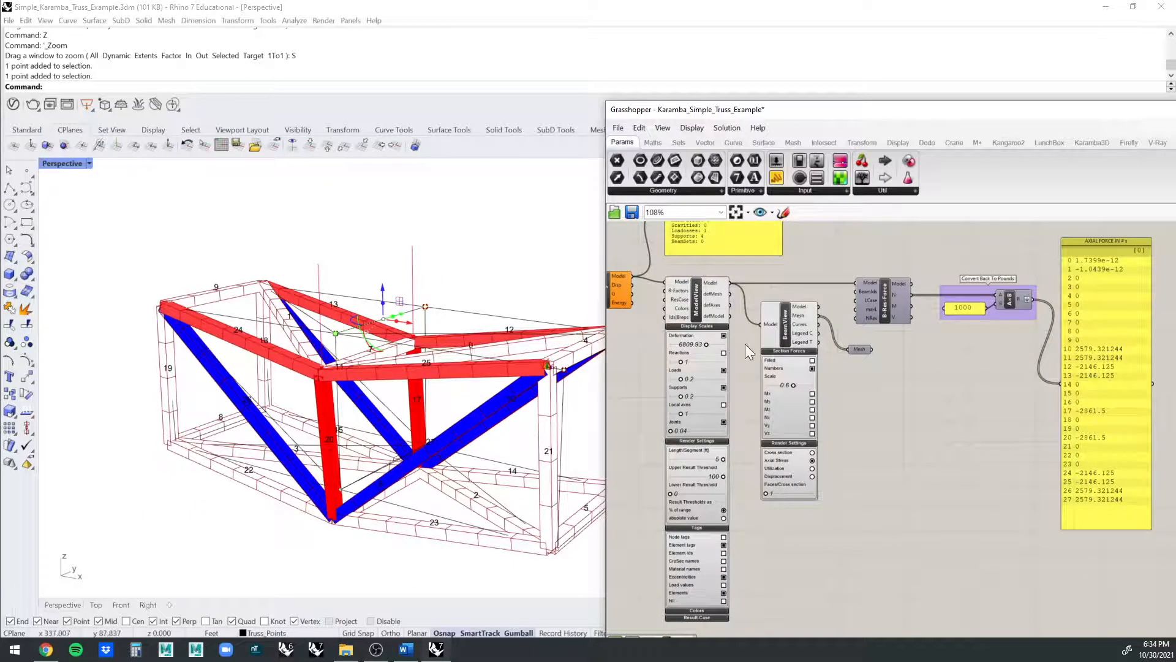
{"action": "scroll", "coordinate": [683, 307], "scroll_direction": "down", "scroll_amount": 2}
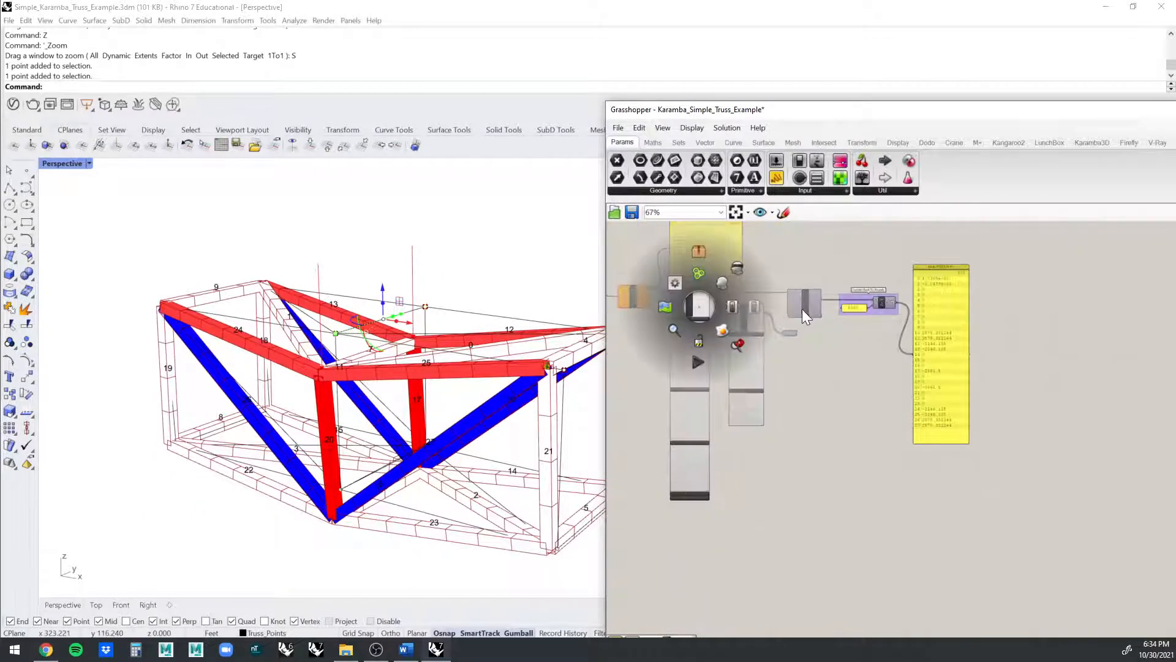
{"action": "right_click_drag", "start_coordinate": [829, 257], "coordinate": [860, 301]}
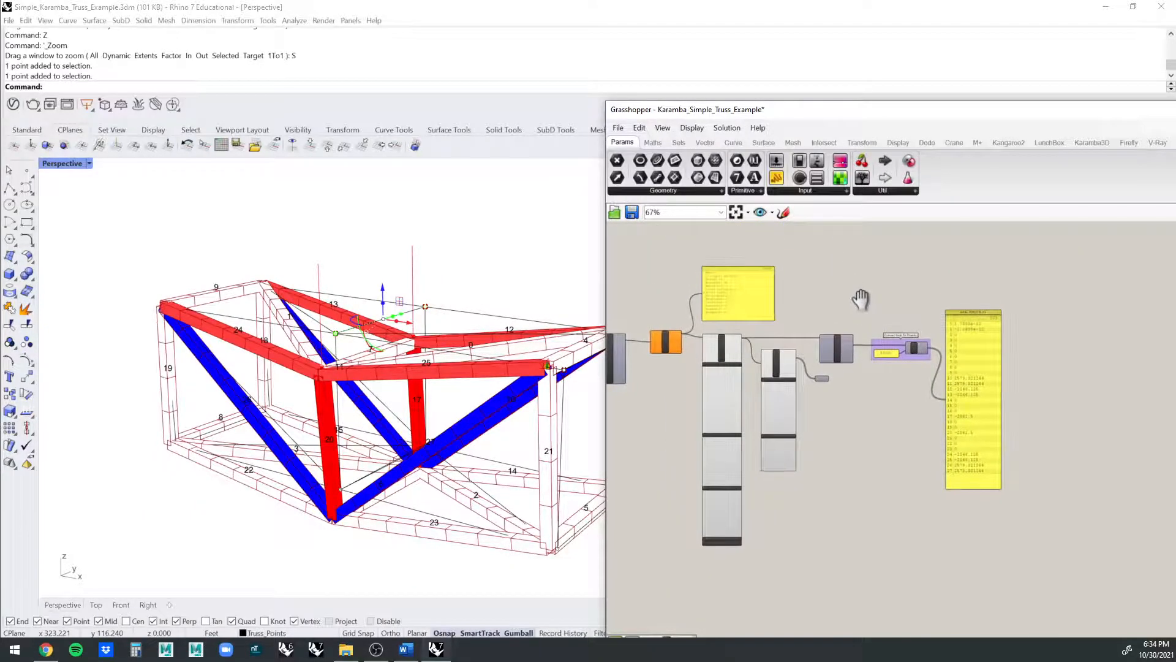